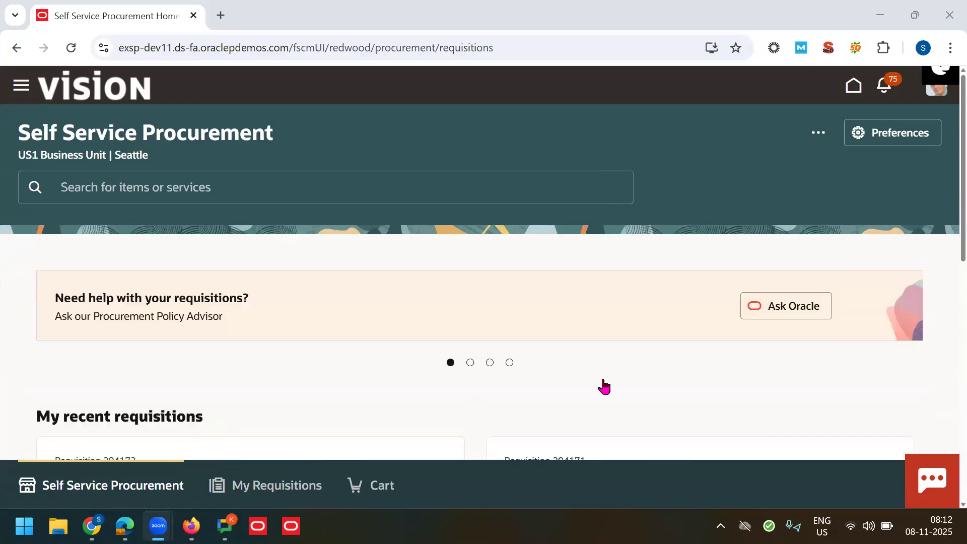
Step: Review the recent requisitions, then open Preferences showing US1 Business Unit and Seattle delivery
scroll(675, 463, "down", 3)
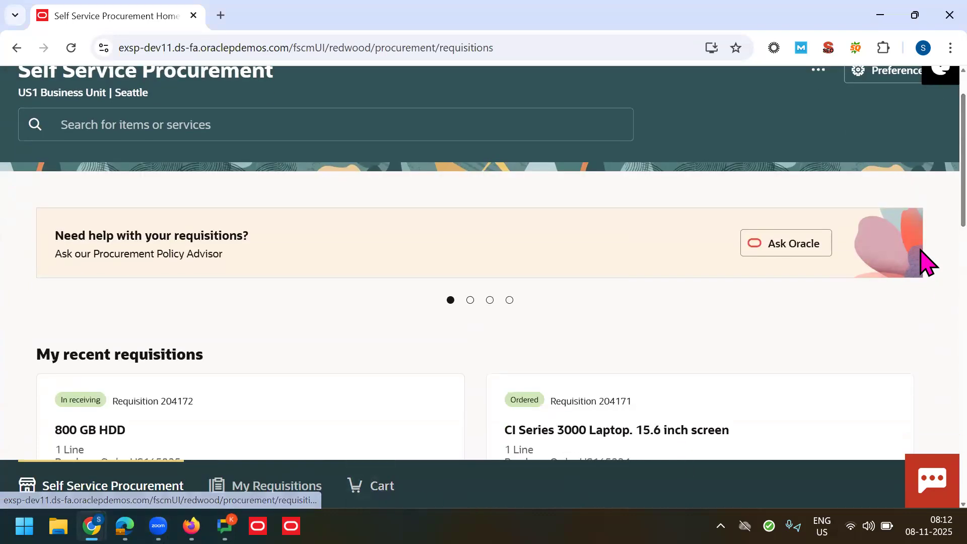
scroll(921, 201, "up", 2)
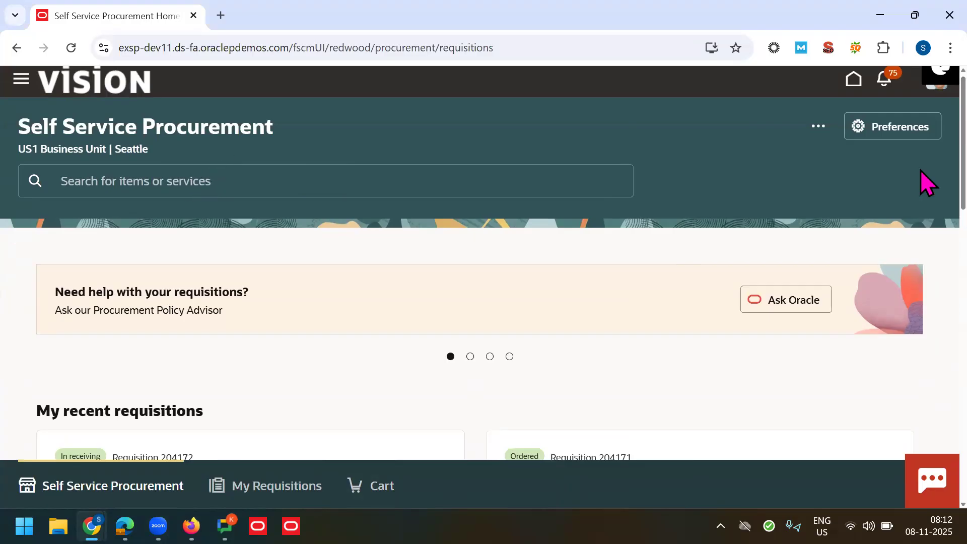
left_click(895, 130)
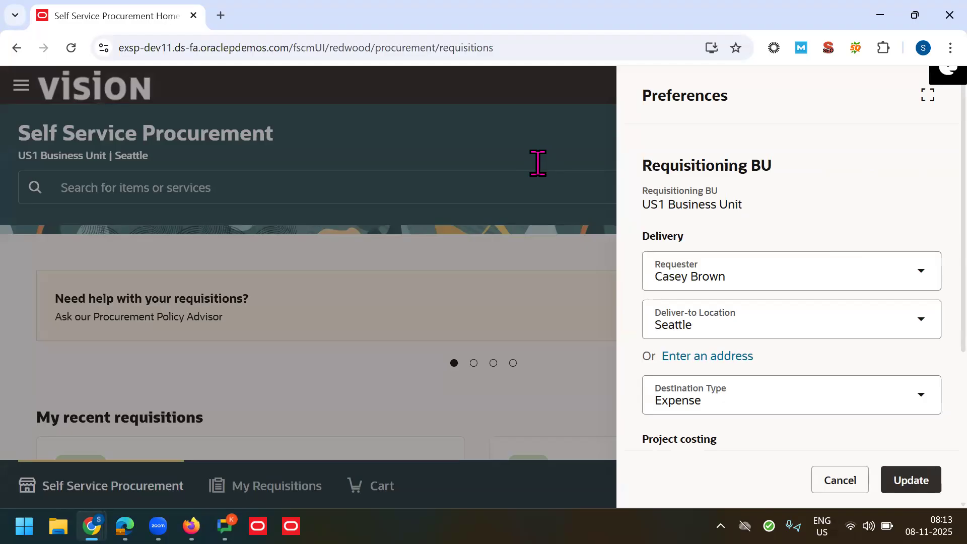
Step: Reopen Preferences and switch the requester to another person, then back to the original
left_click(861, 486)
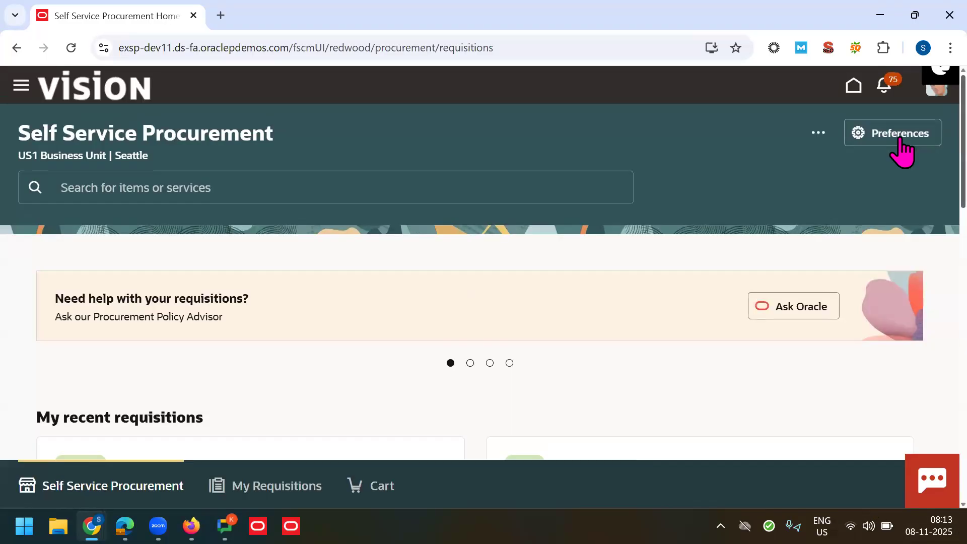
left_click(856, 143)
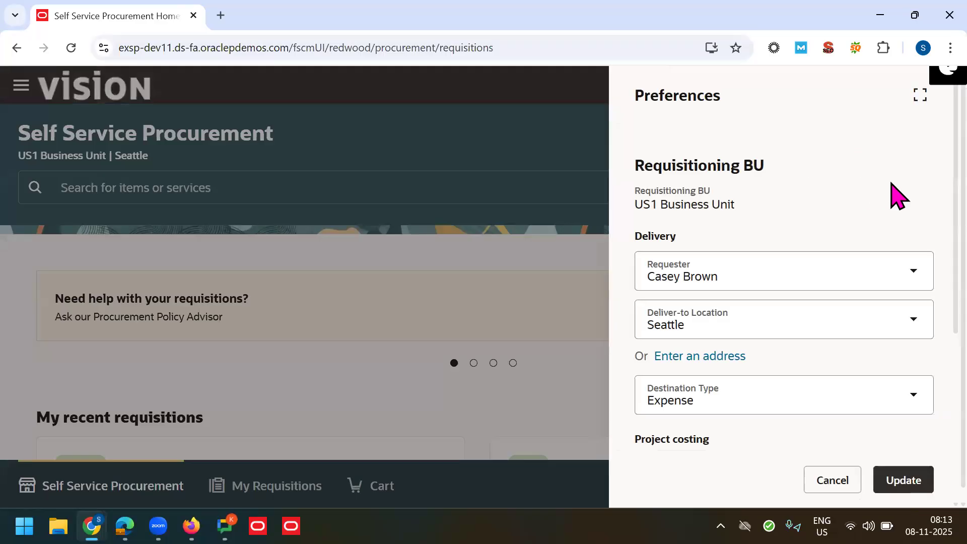
scroll(921, 231, "down", 2)
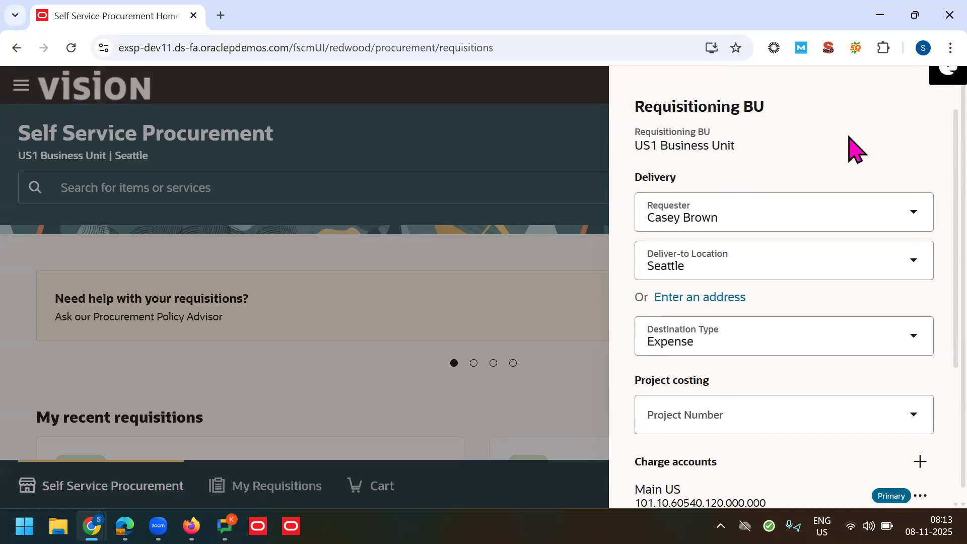
left_click(743, 214)
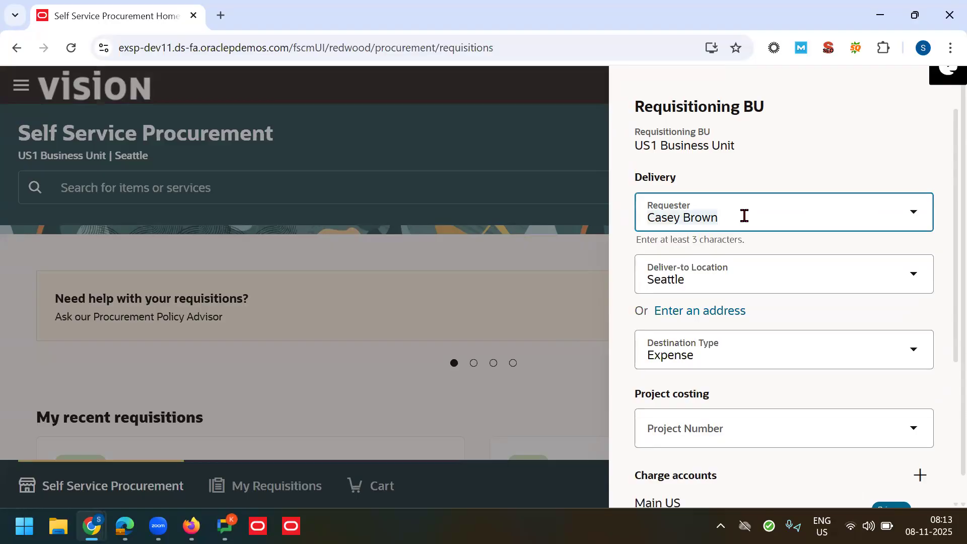
type("can")
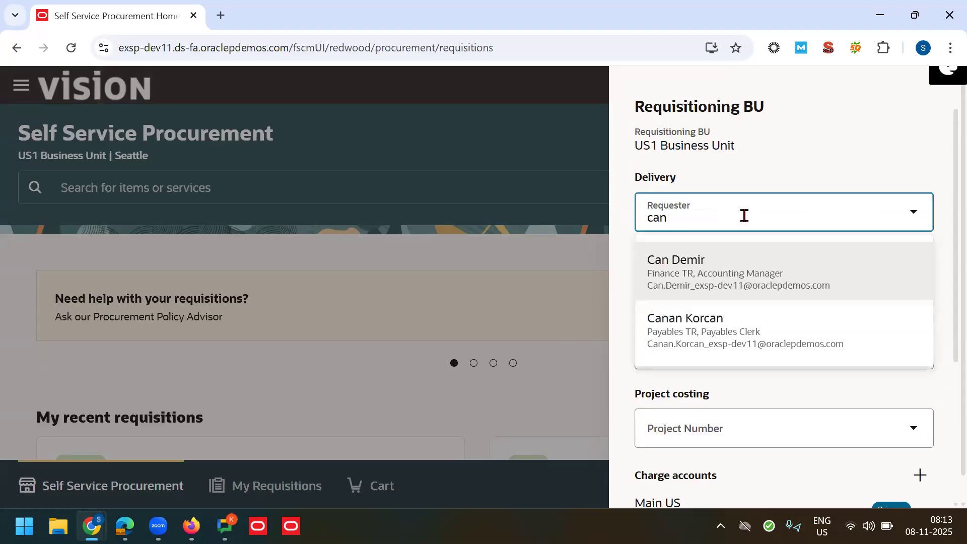
left_click(718, 265)
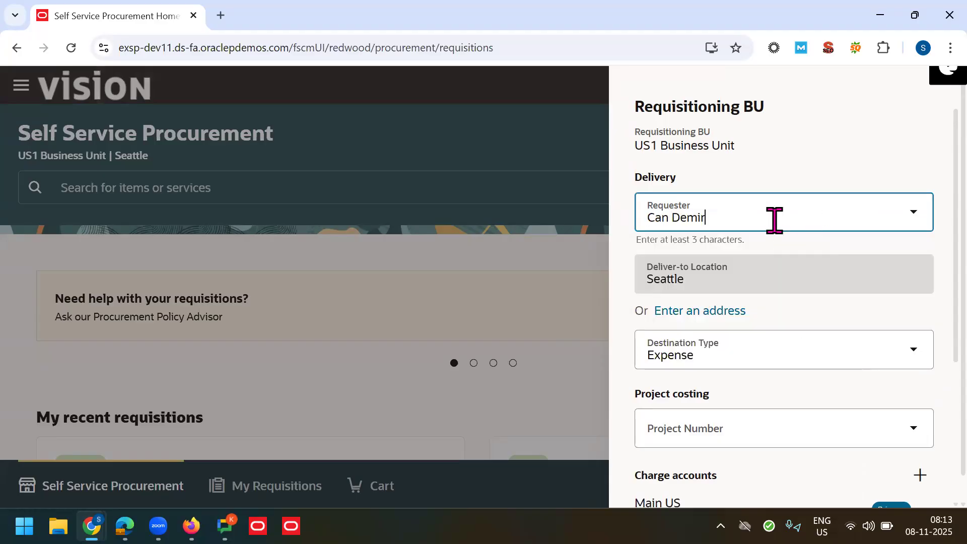
left_click(761, 219)
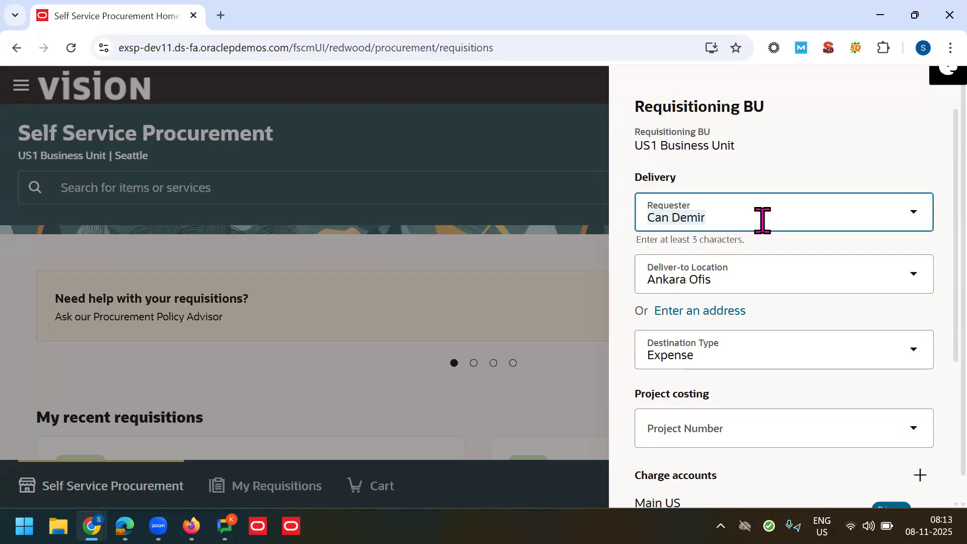
type("Case")
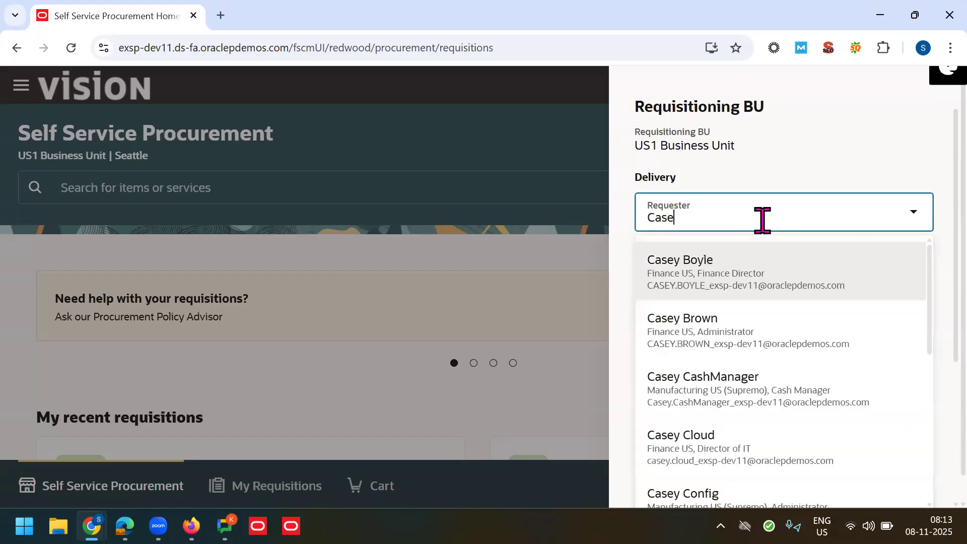
left_click(690, 321)
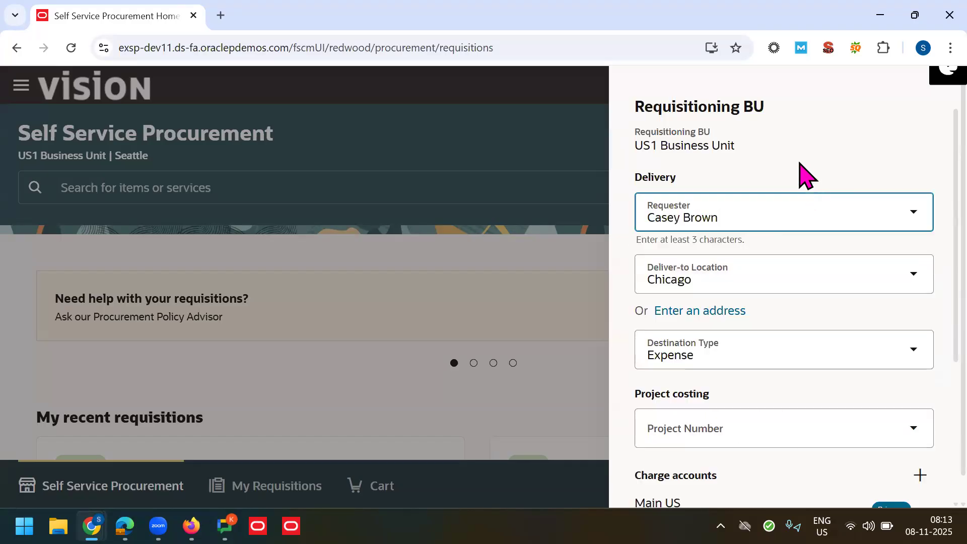
Step: Clear the Deliver-to Location field and select the charge account details text
left_click(746, 283)
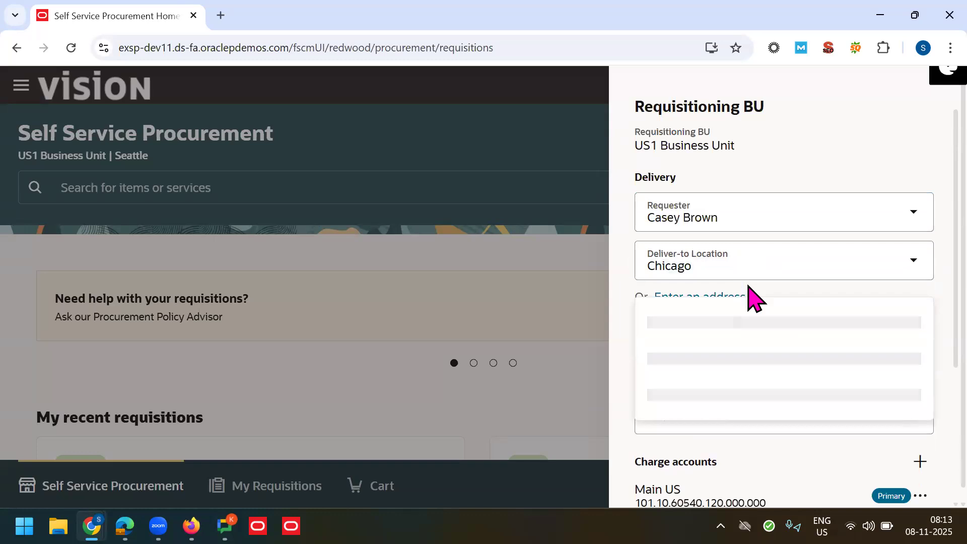
left_click(828, 151)
left_click(735, 261)
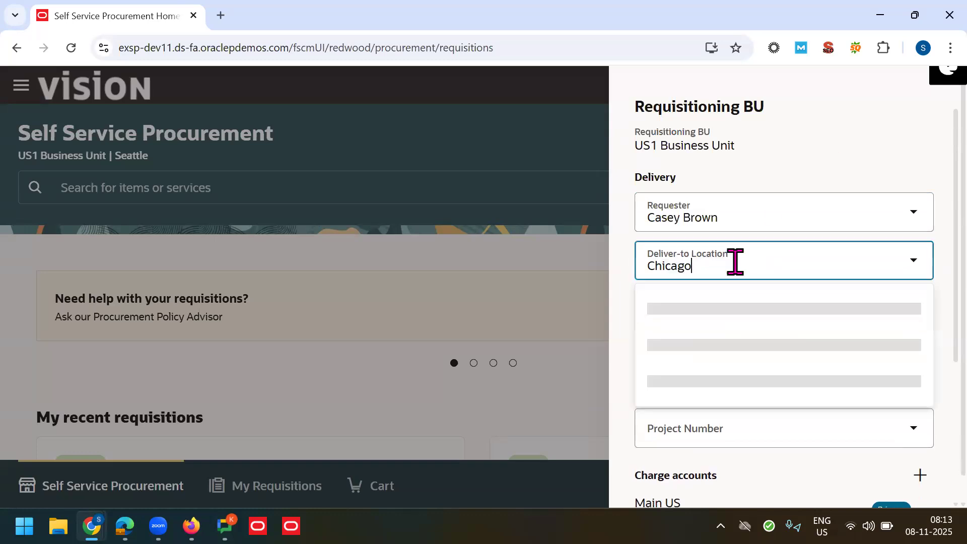
type("s")
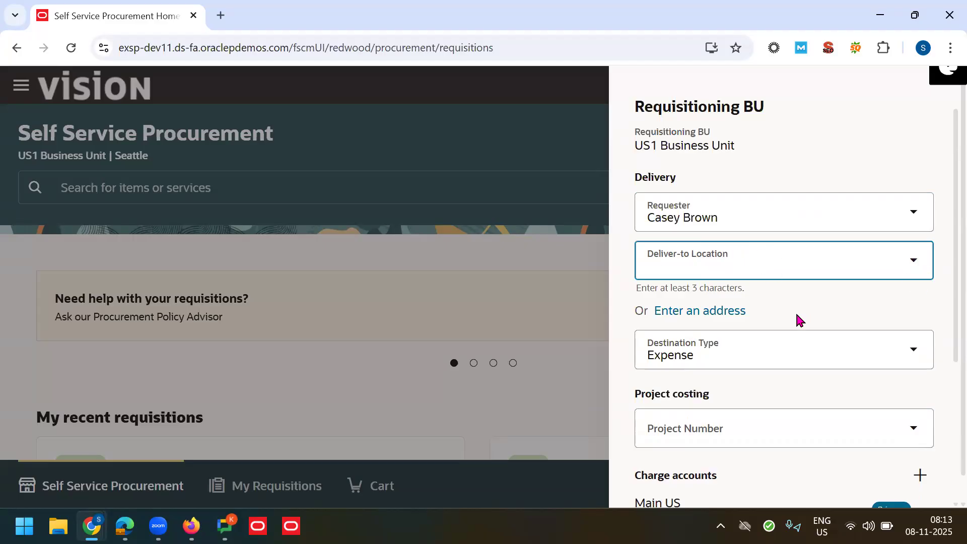
left_click_drag(955, 264, 954, 295)
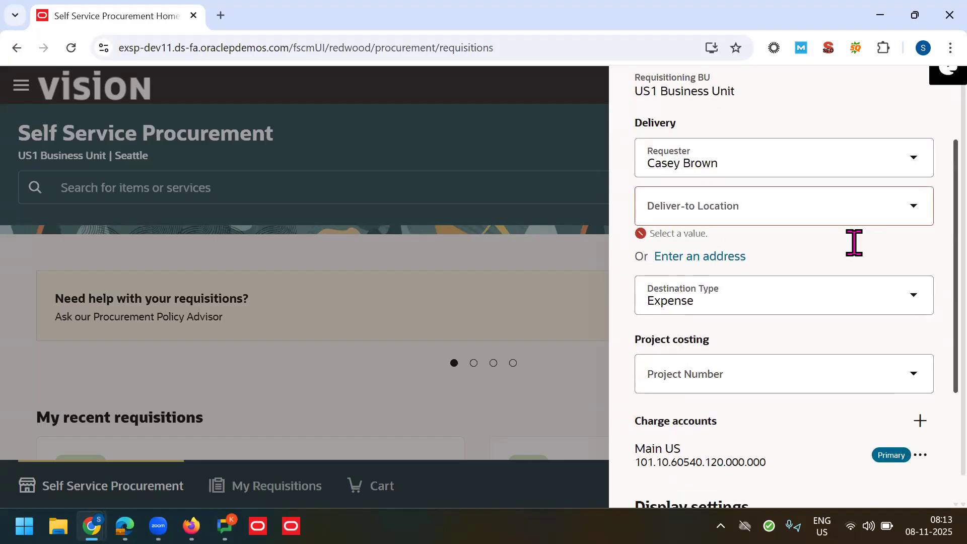
left_click(876, 209)
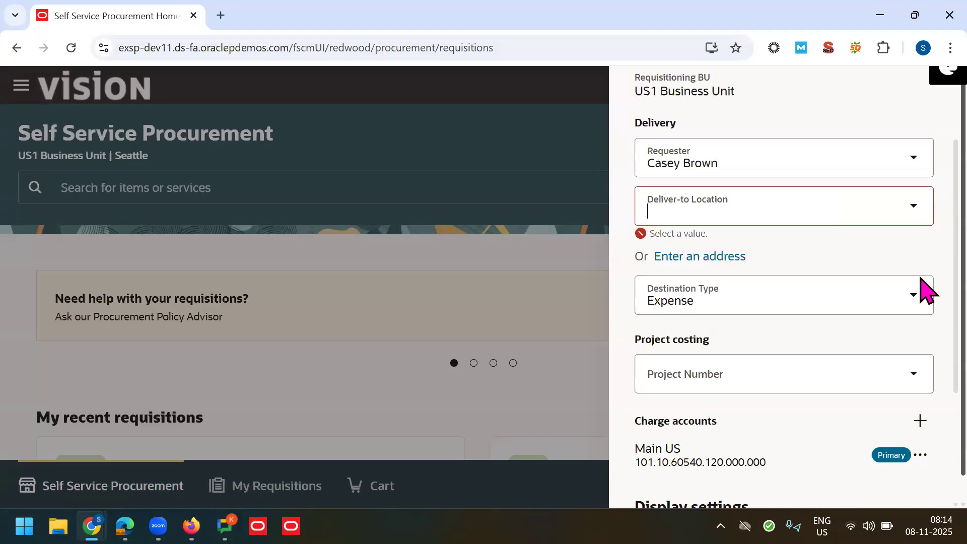
scroll(920, 302, "down", 1)
left_click_drag(922, 362, 946, 511)
Step: Keep Expense as the destination type in the Preferences panel
left_click(833, 486)
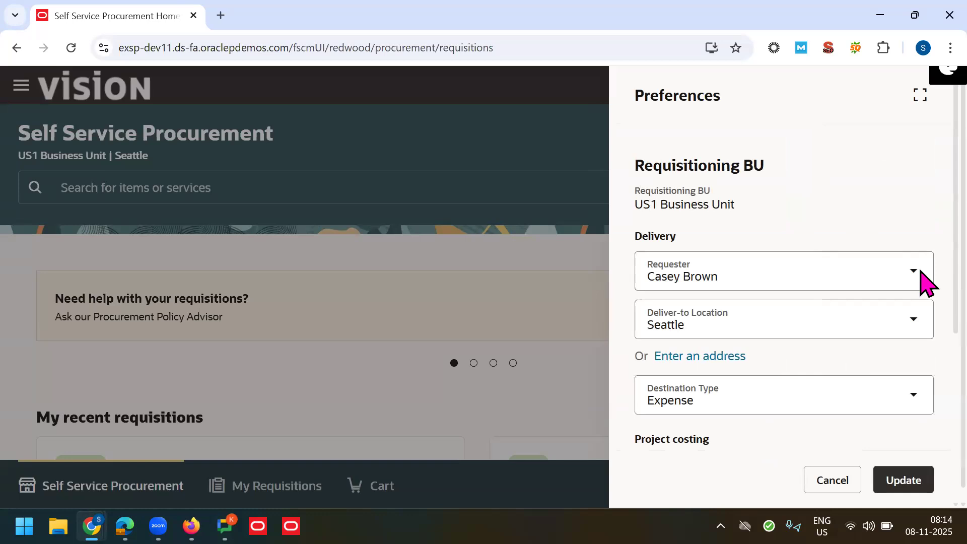
scroll(928, 322, "down", 2)
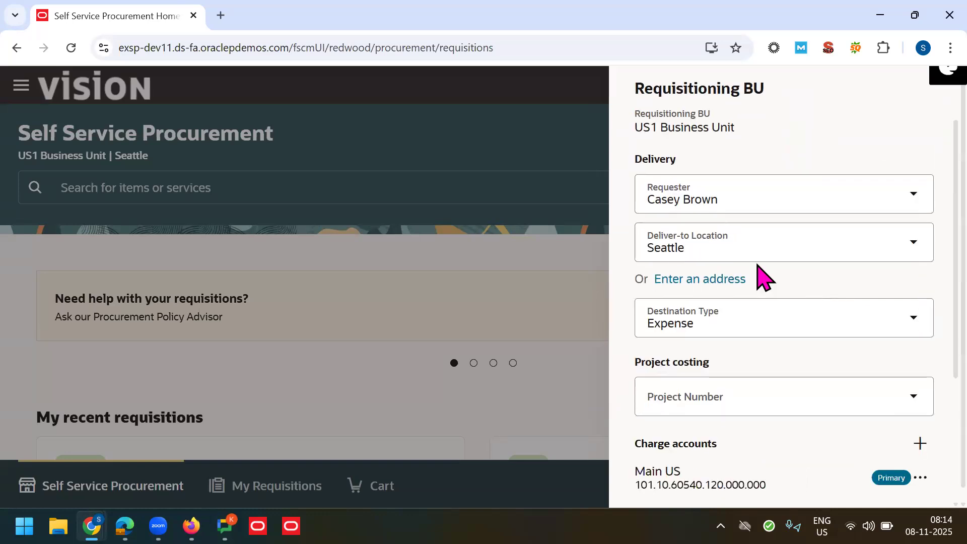
scroll(928, 307, "down", 1)
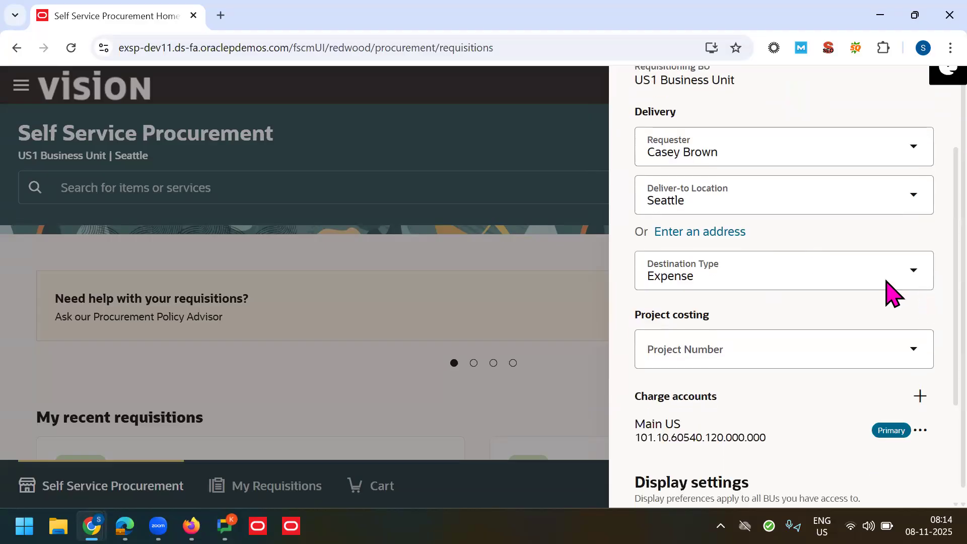
left_click(809, 265)
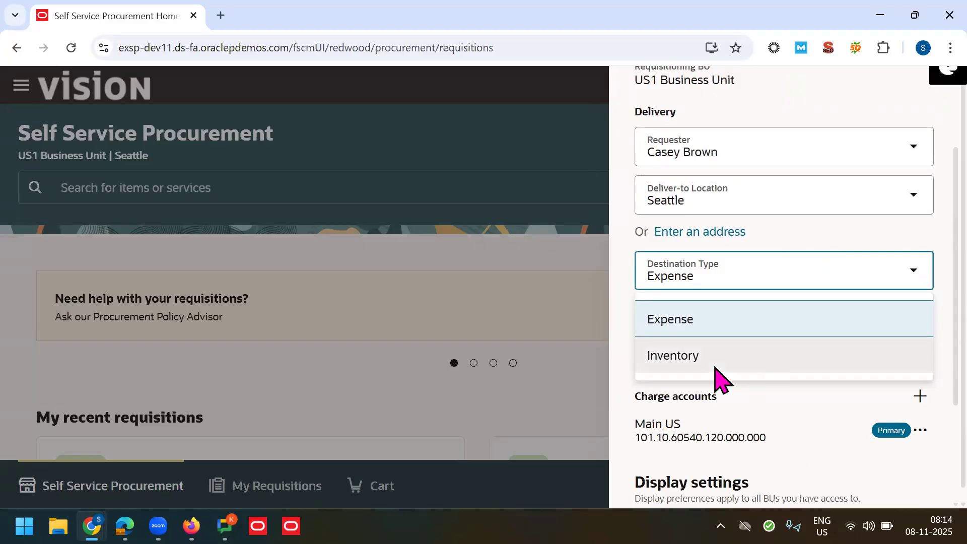
left_click(946, 302)
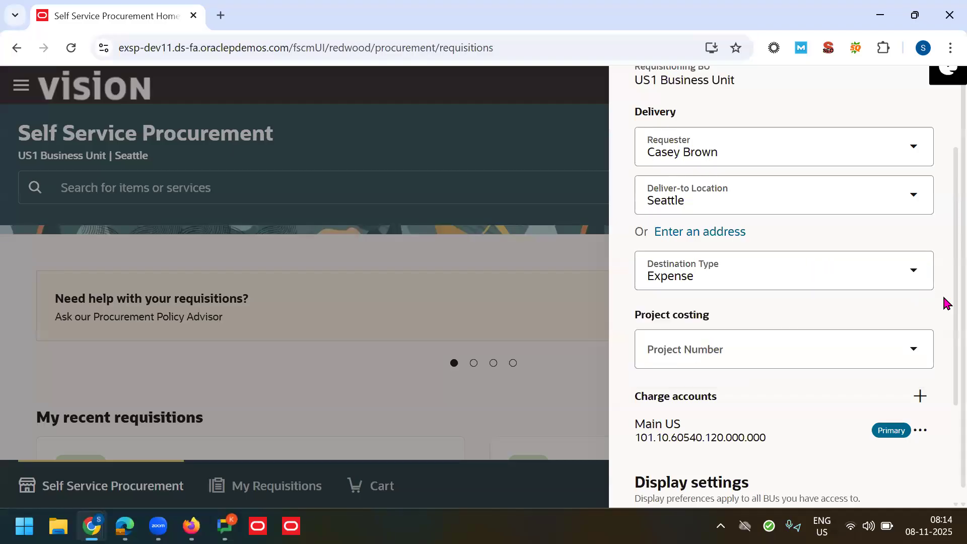
Step: Inspect the Main US charge account details without changing them
scroll(945, 361, "down", 1)
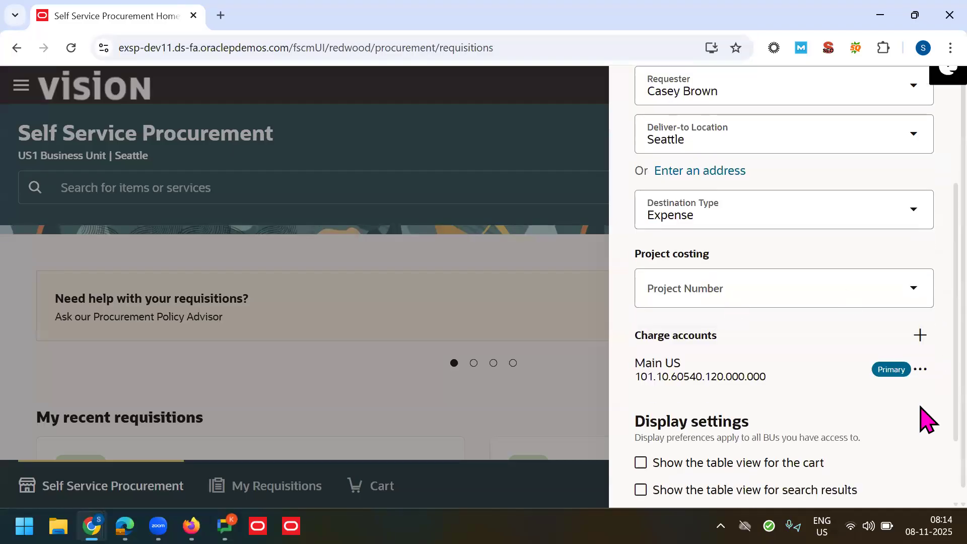
scroll(920, 375, "down", 1)
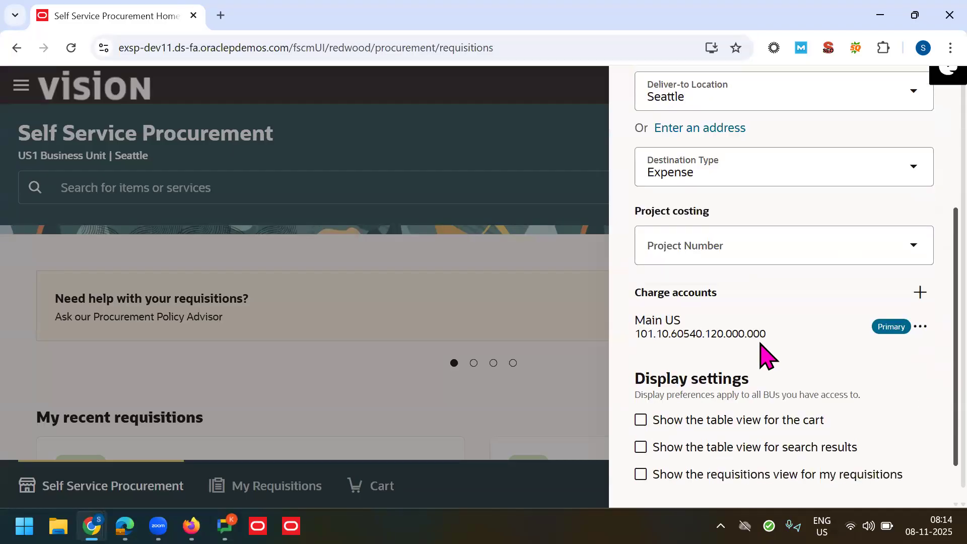
left_click(712, 330)
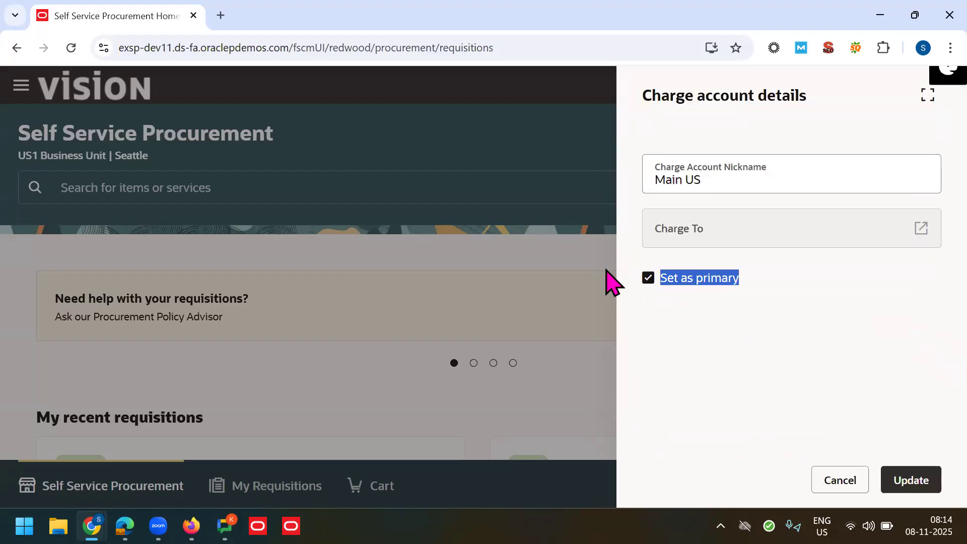
left_click(735, 376)
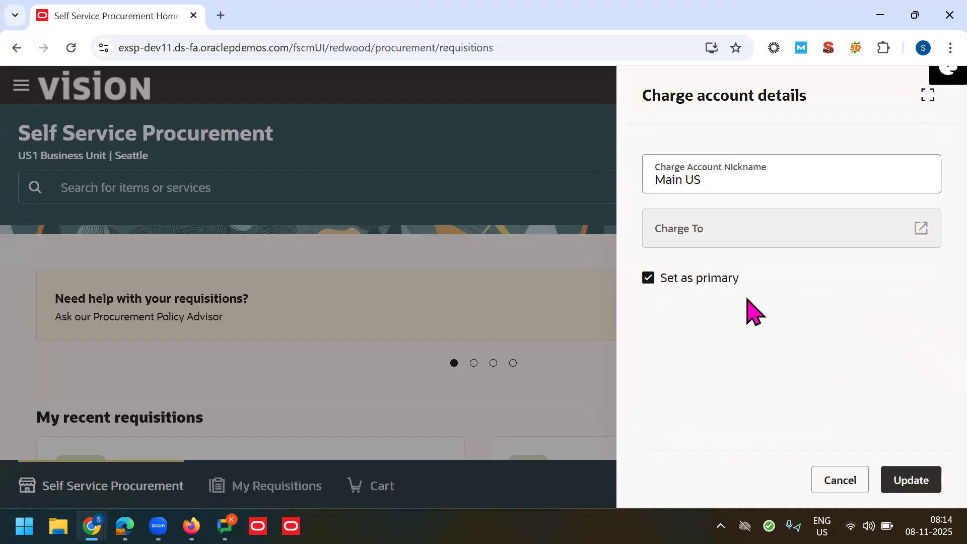
left_click(845, 482)
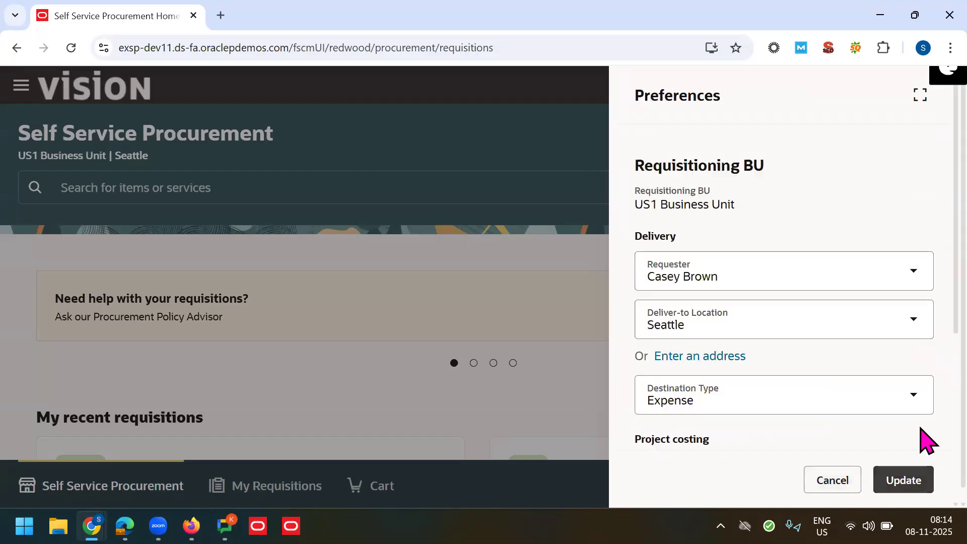
Step: Check the Main US charge account's edit option, then save the preferences with Update
scroll(926, 327, "down", 1)
scroll(925, 375, "down", 2)
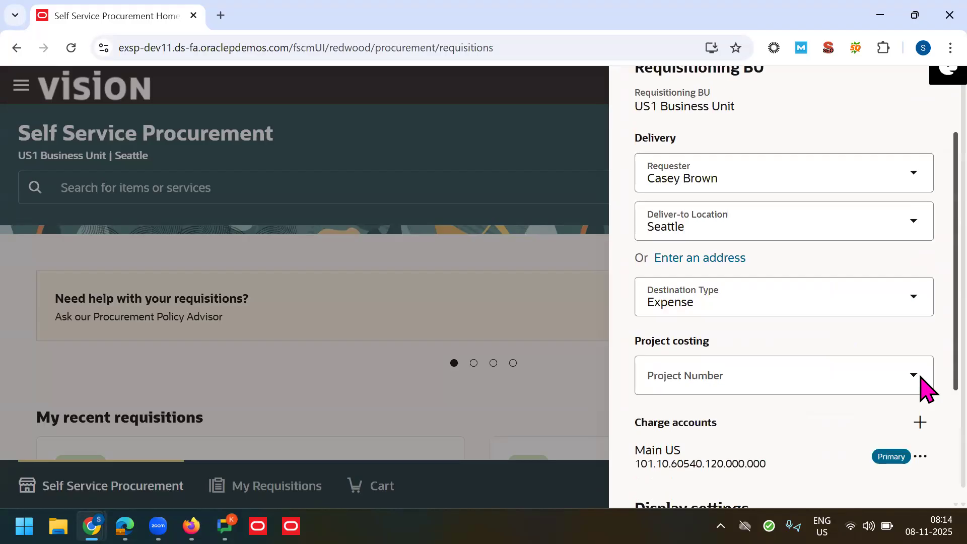
left_click(920, 408)
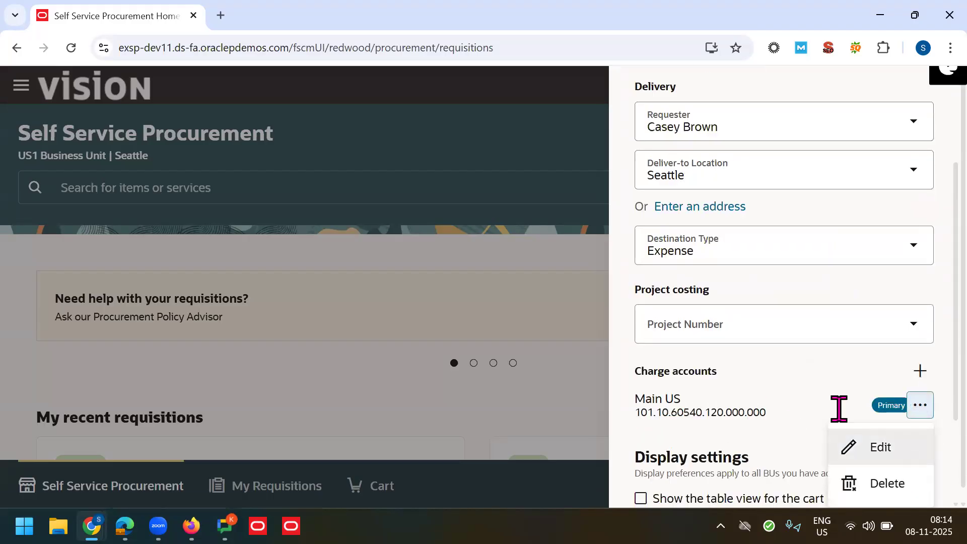
left_click(896, 446)
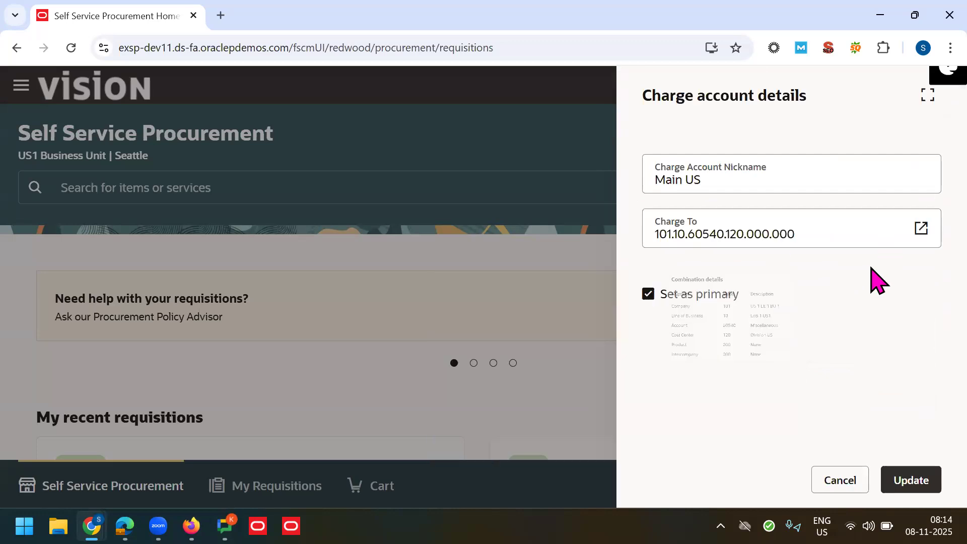
left_click(840, 483)
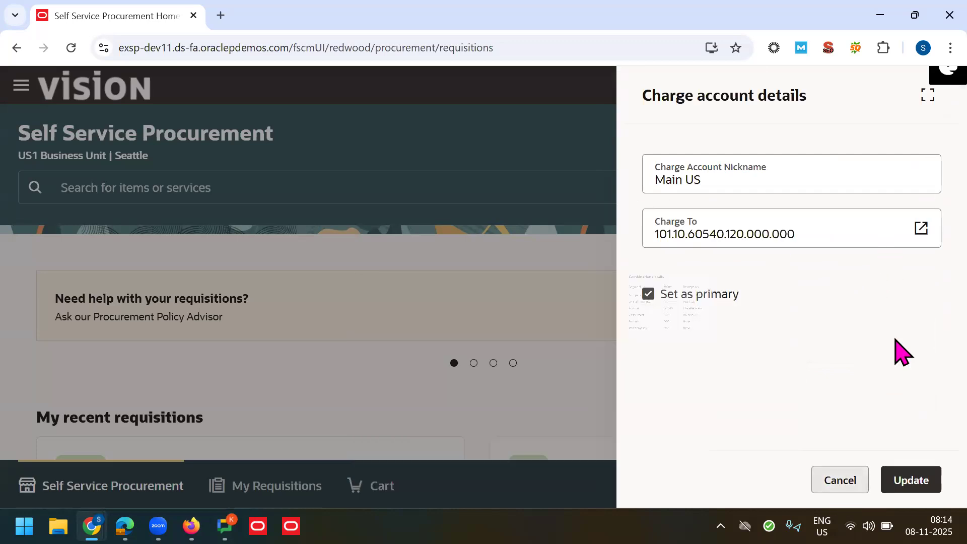
scroll(926, 332, "down", 4)
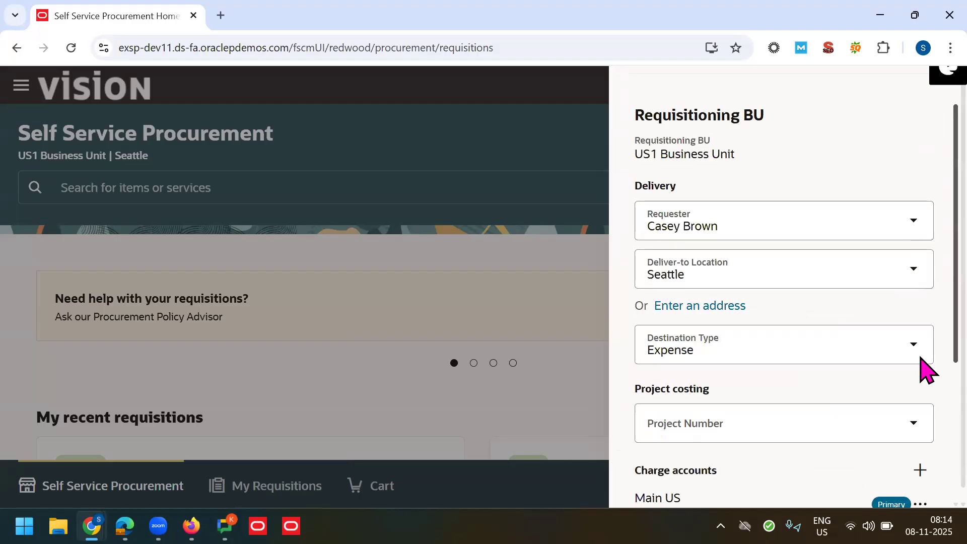
scroll(926, 455, "down", 2)
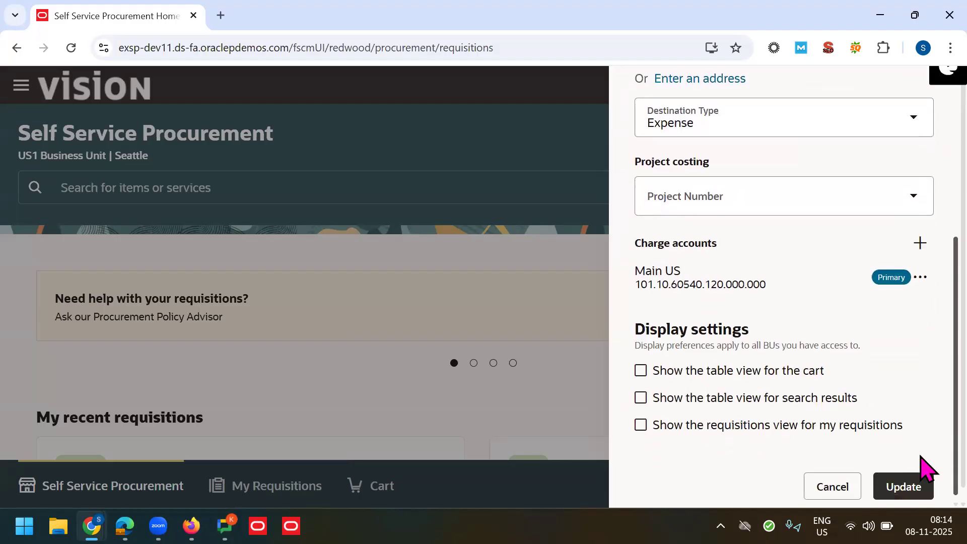
left_click(915, 484)
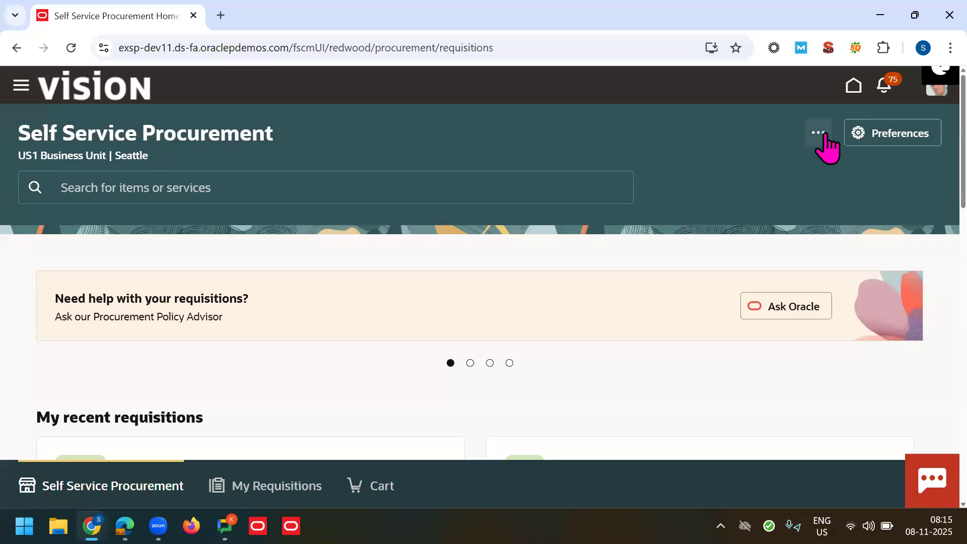
Step: Dismiss the additional actions menu unused and switch the browser to full screen with F11
left_click(821, 135)
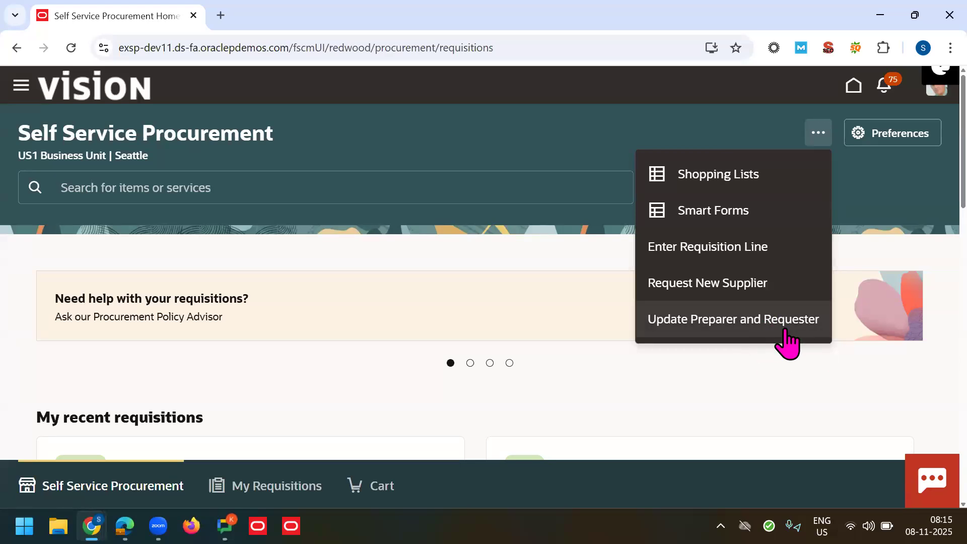
left_click(518, 257)
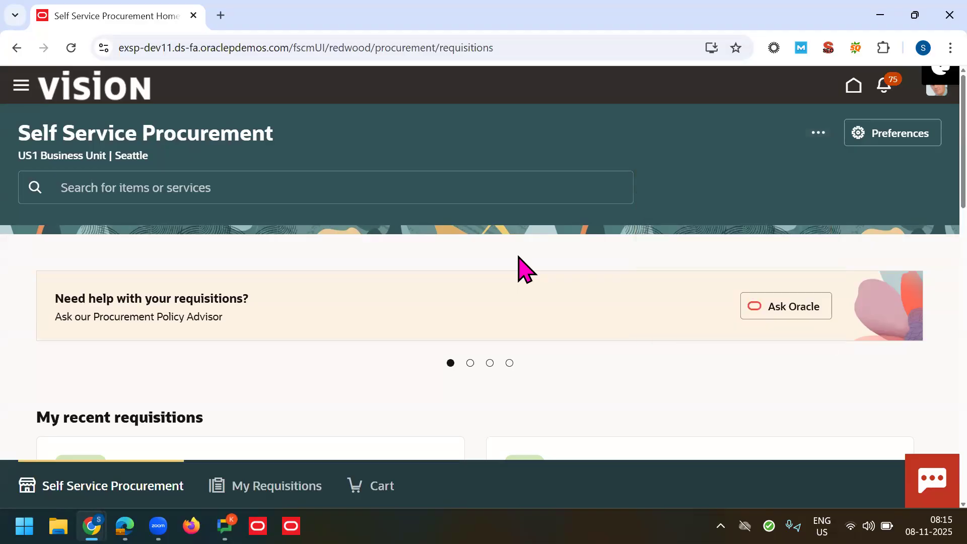
key("F11")
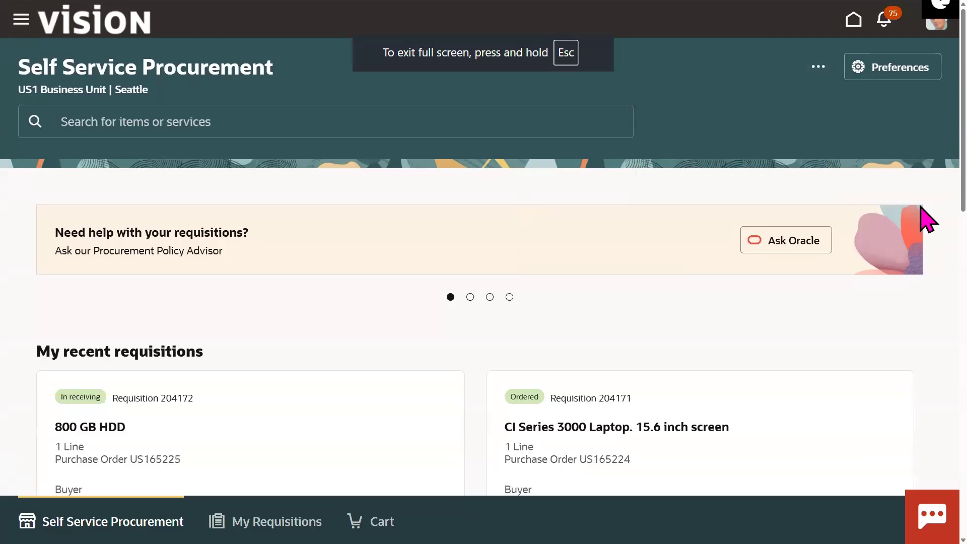
scroll(927, 226, "down", 3)
scroll(927, 232, "down", 1)
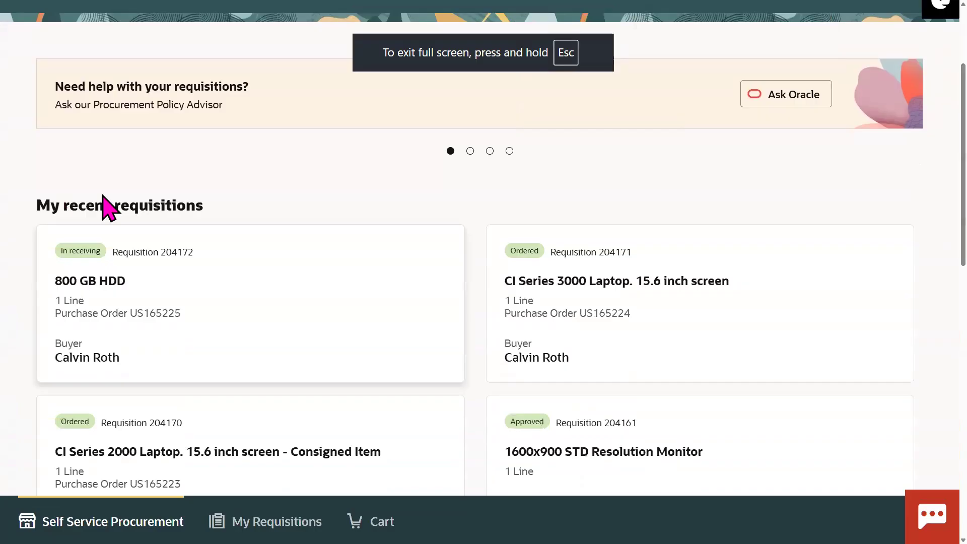
double_click(93, 206)
triple_click(159, 206)
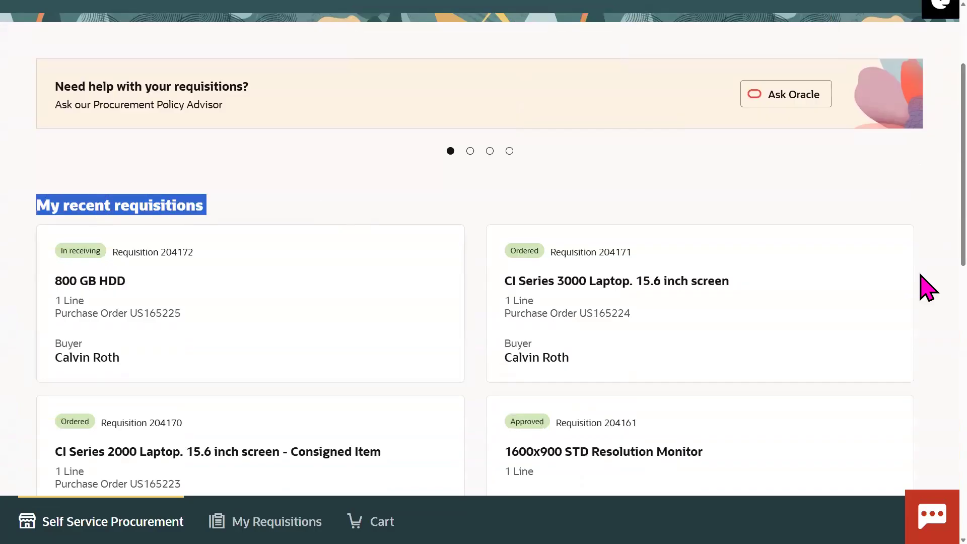
left_click(924, 236)
scroll(643, 304, "down", 2)
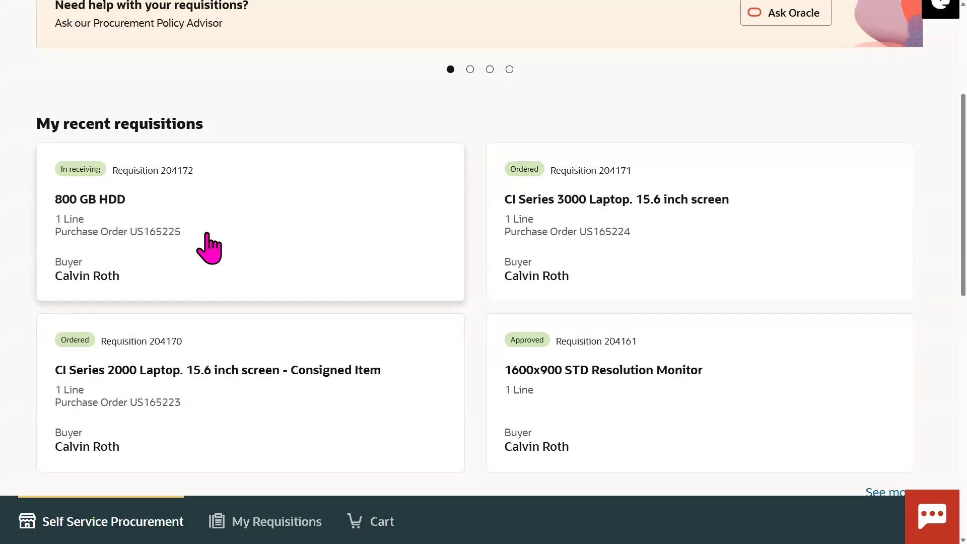
scroll(924, 254, "down", 5)
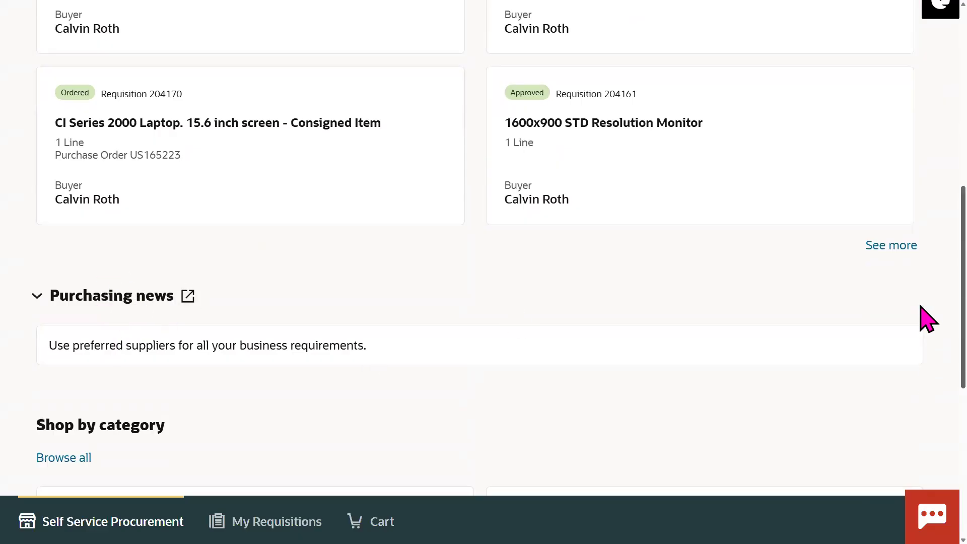
scroll(927, 318, "down", 3)
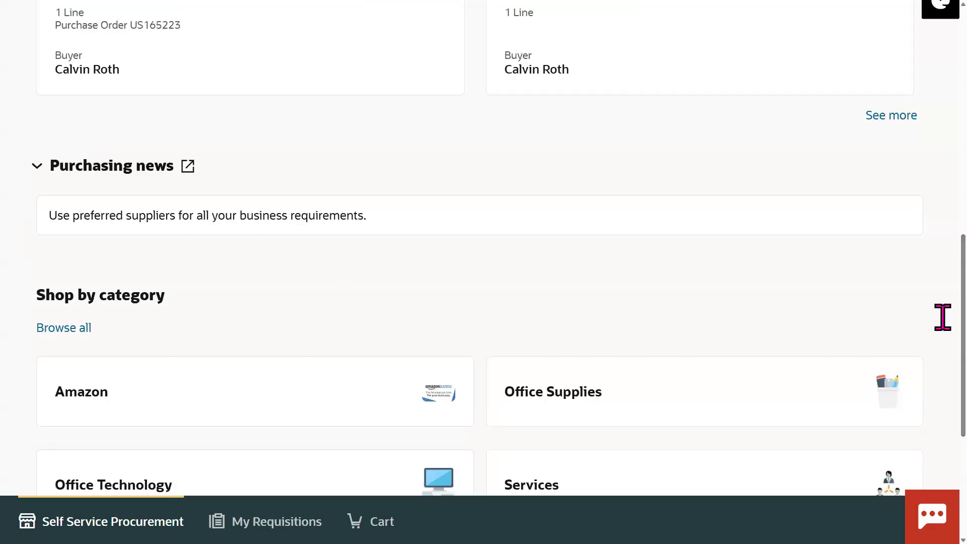
scroll(942, 347, "down", 3)
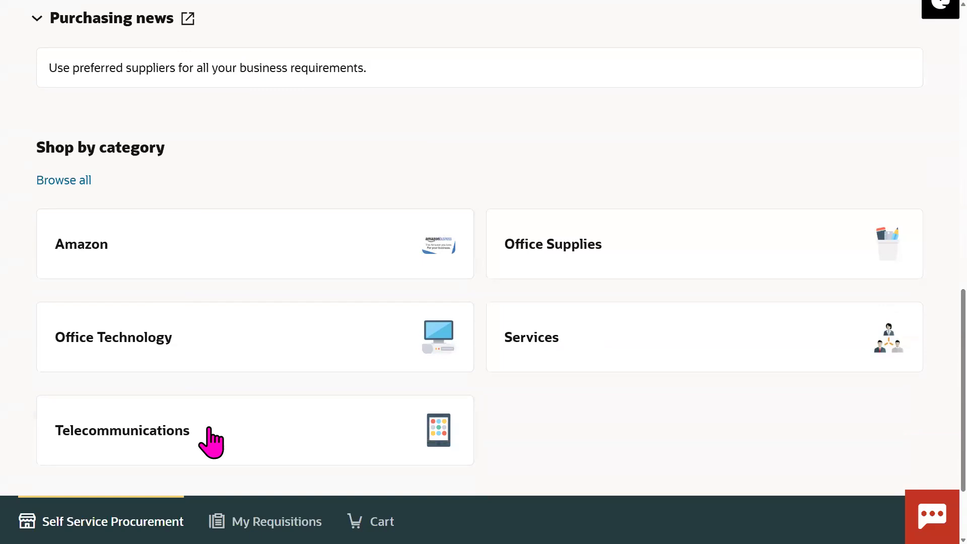
scroll(928, 365, "down", 1)
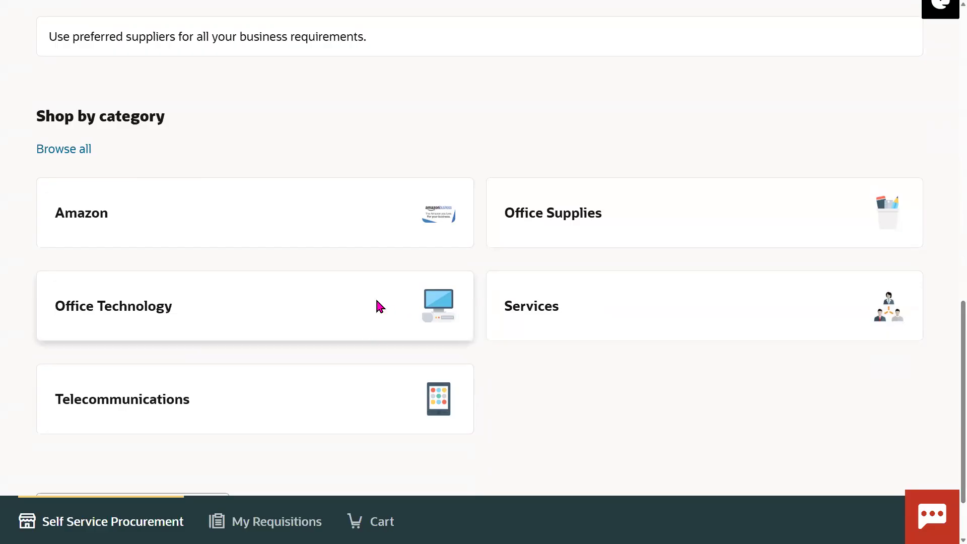
Step: Browse Office Technology's 179 products down to the 8-inch IPS LCD Display and ASPRC12 Laptop
left_click(446, 322)
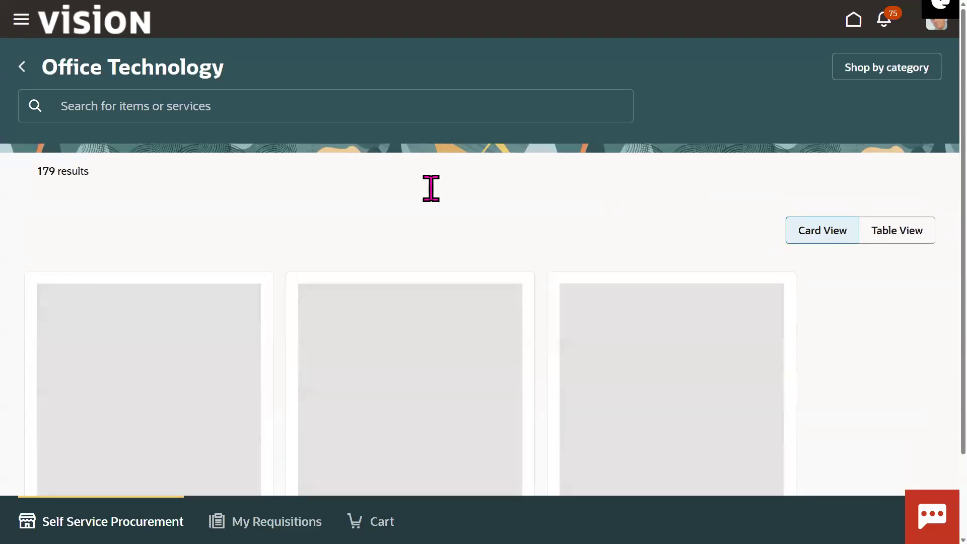
key("F11")
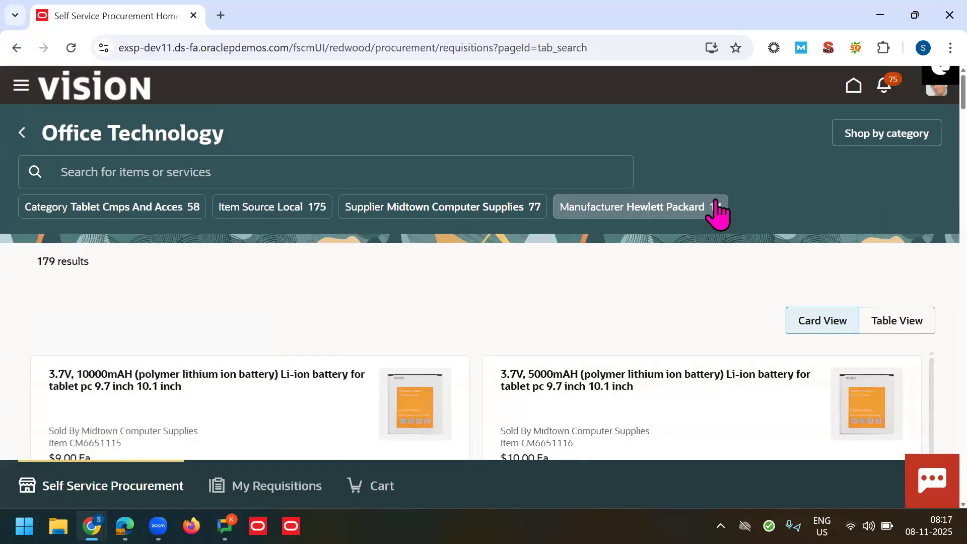
key("F11")
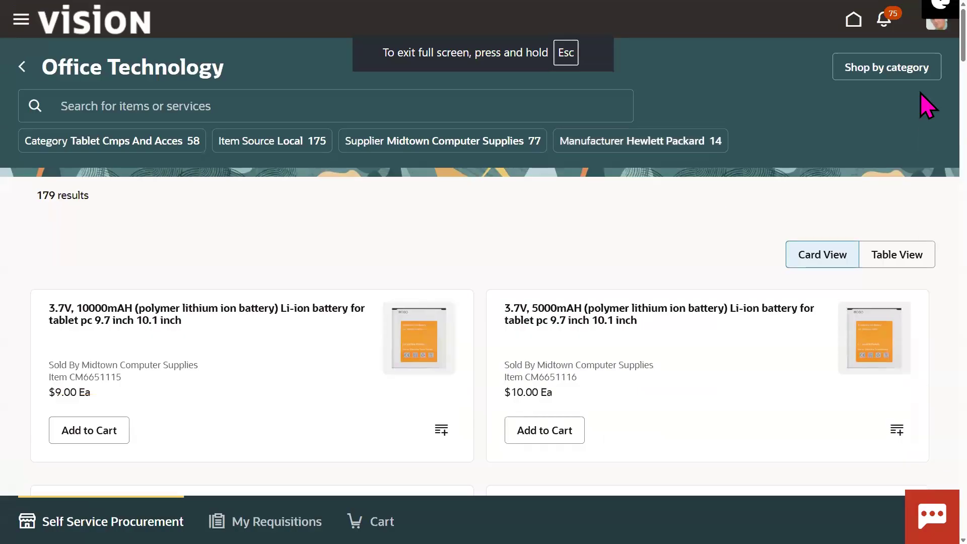
scroll(921, 54, "down", 3)
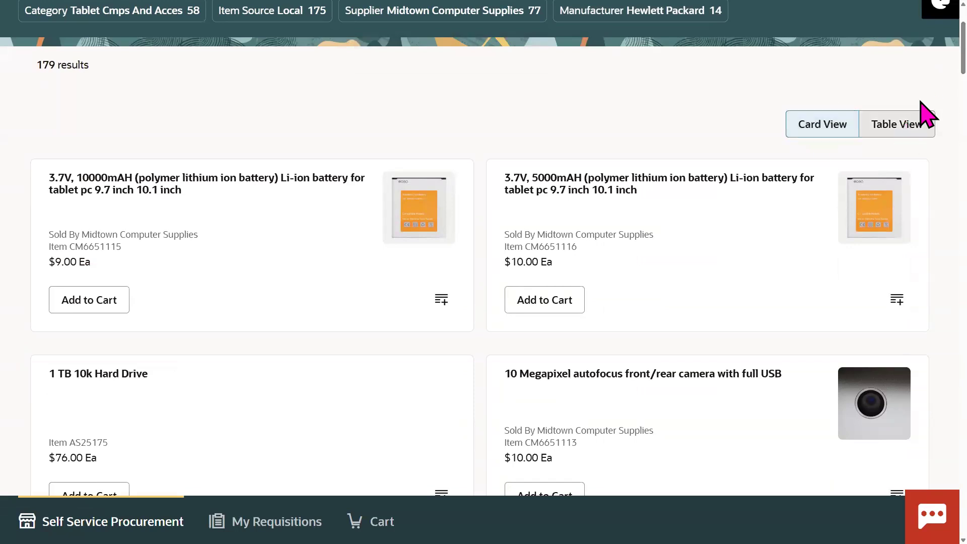
scroll(928, 70, "down", 8)
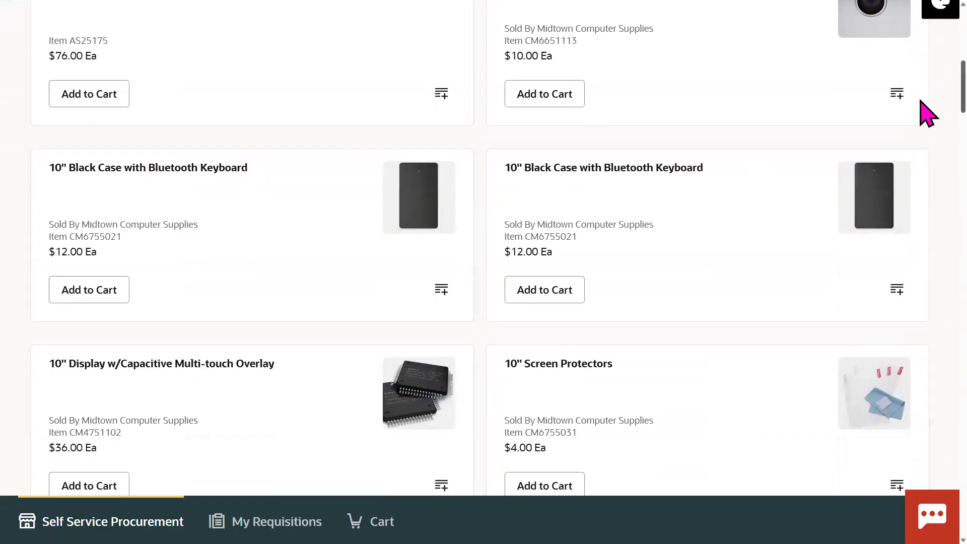
scroll(925, 113, "down", 5)
scroll(926, 135, "down", 1)
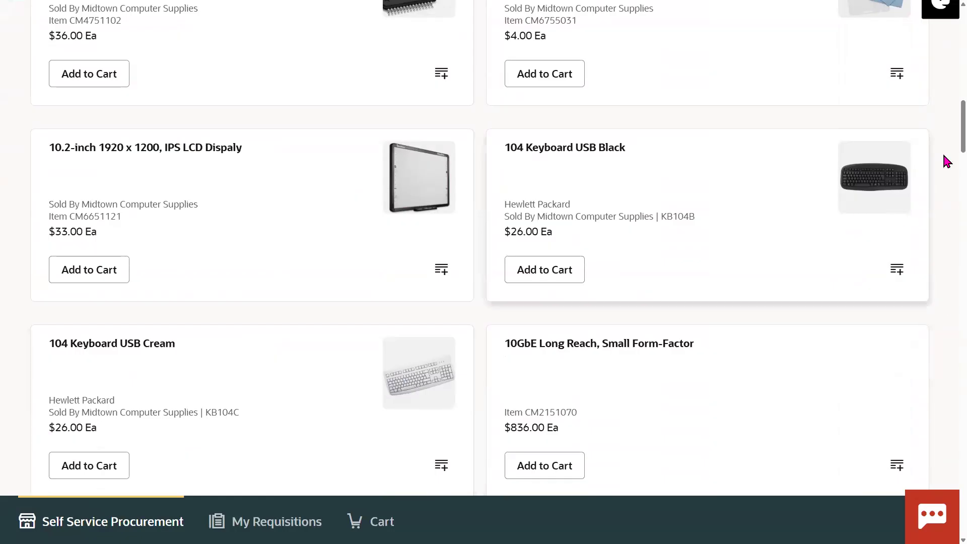
scroll(947, 174, "down", 8)
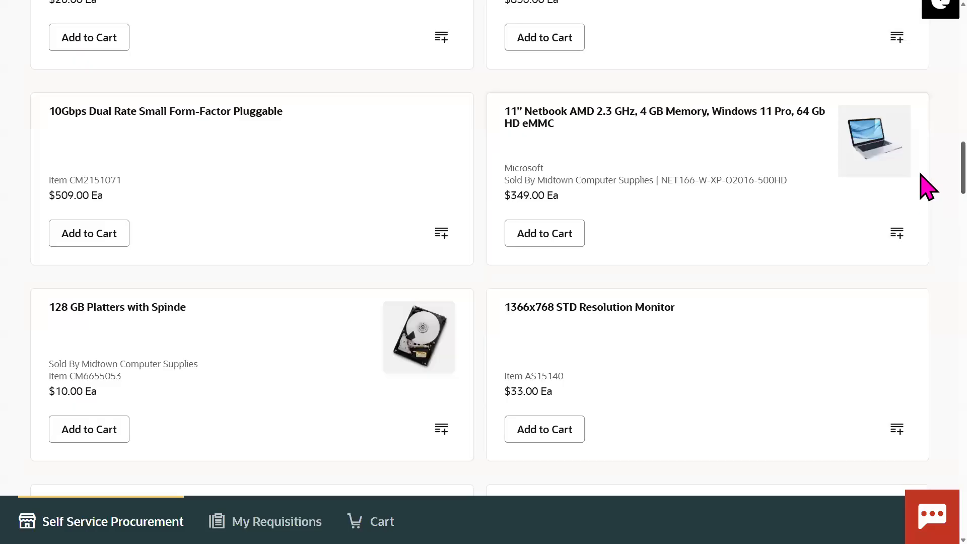
scroll(920, 204, "down", 4)
scroll(920, 207, "down", 10)
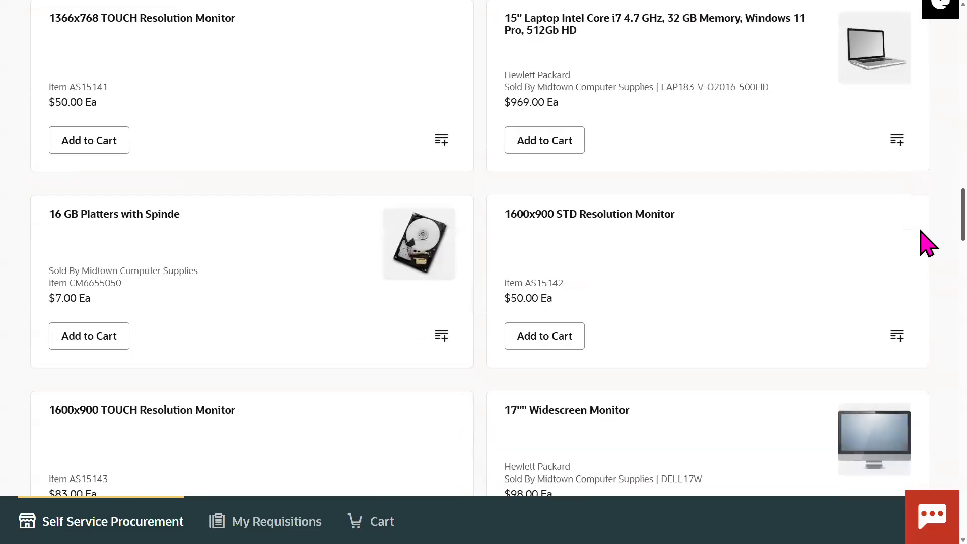
scroll(926, 283, "down", 10)
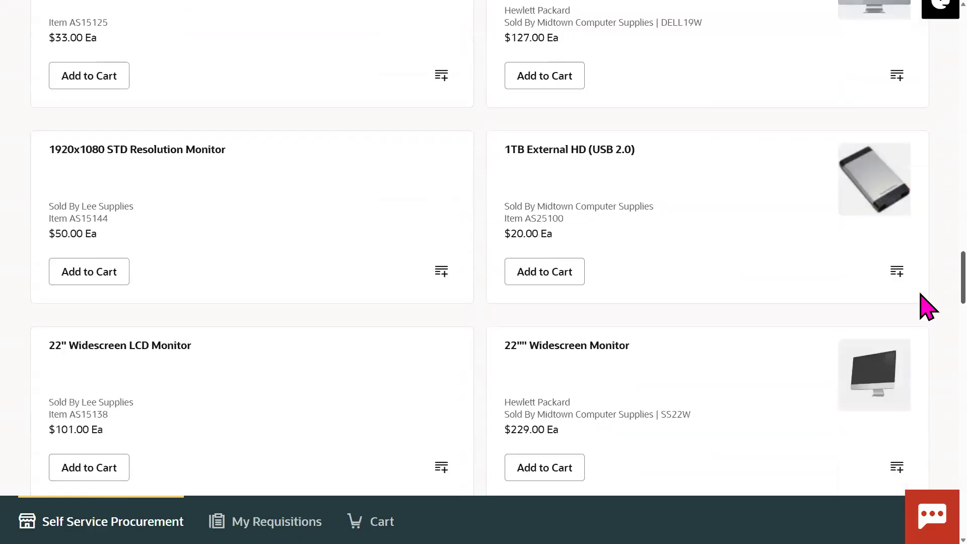
scroll(928, 341, "down", 3)
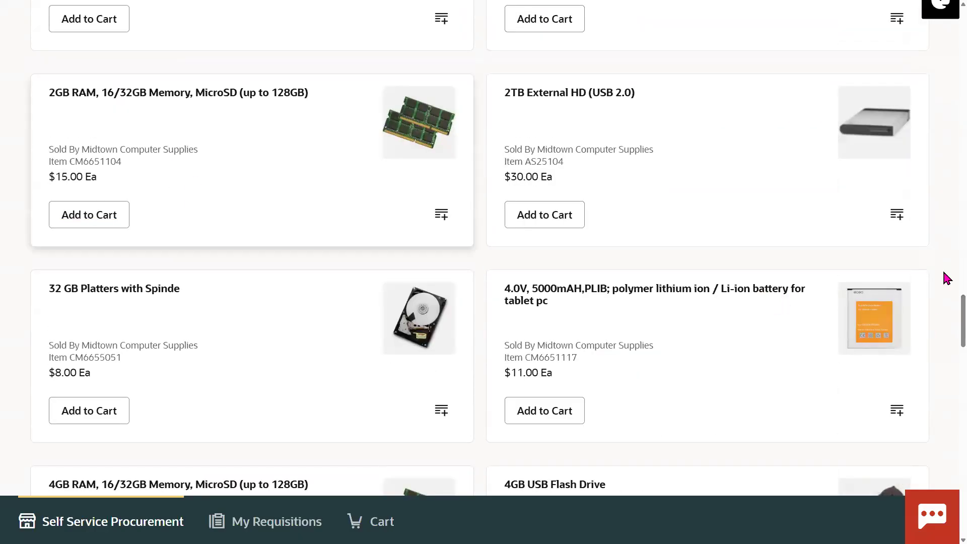
scroll(926, 347, "down", 3)
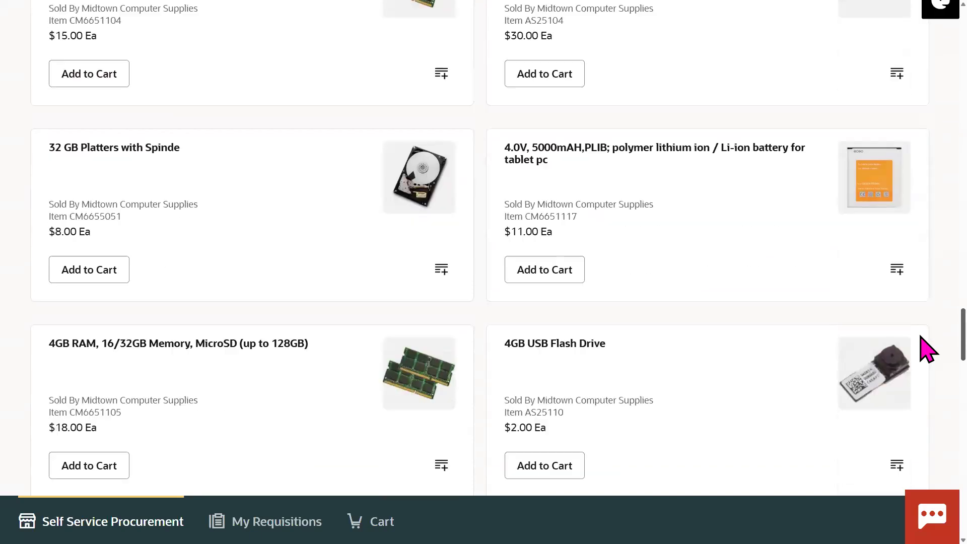
scroll(921, 343, "down", 5)
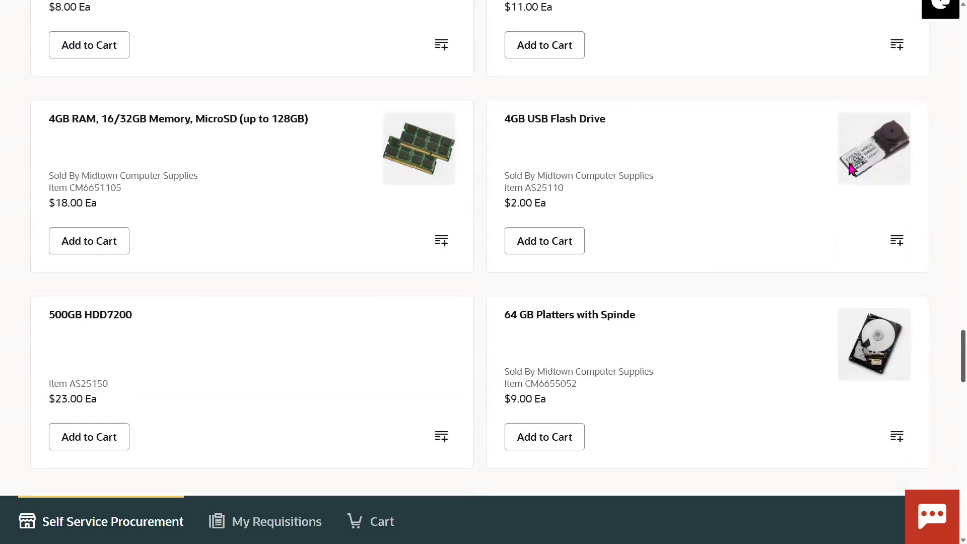
scroll(921, 363, "down", 12)
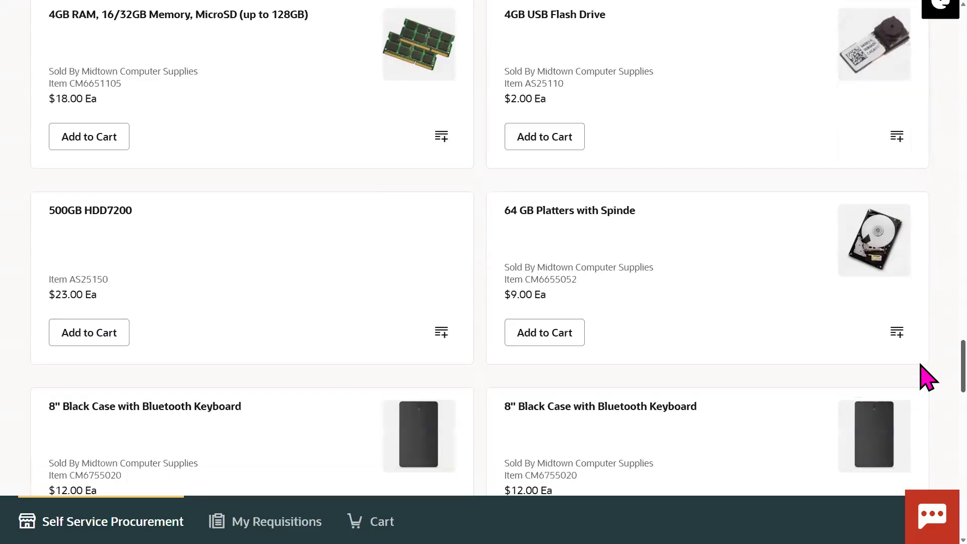
scroll(925, 415, "down", 2)
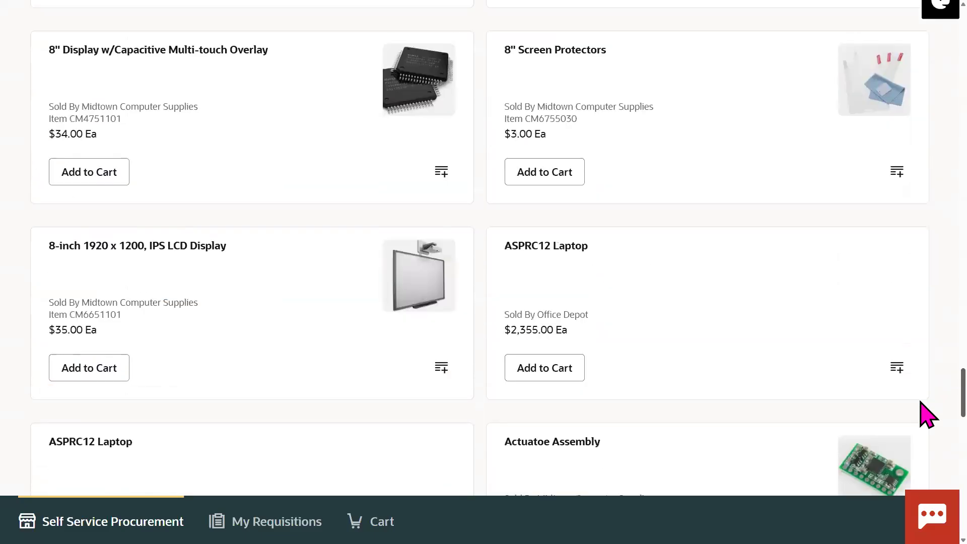
scroll(925, 418, "down", 1)
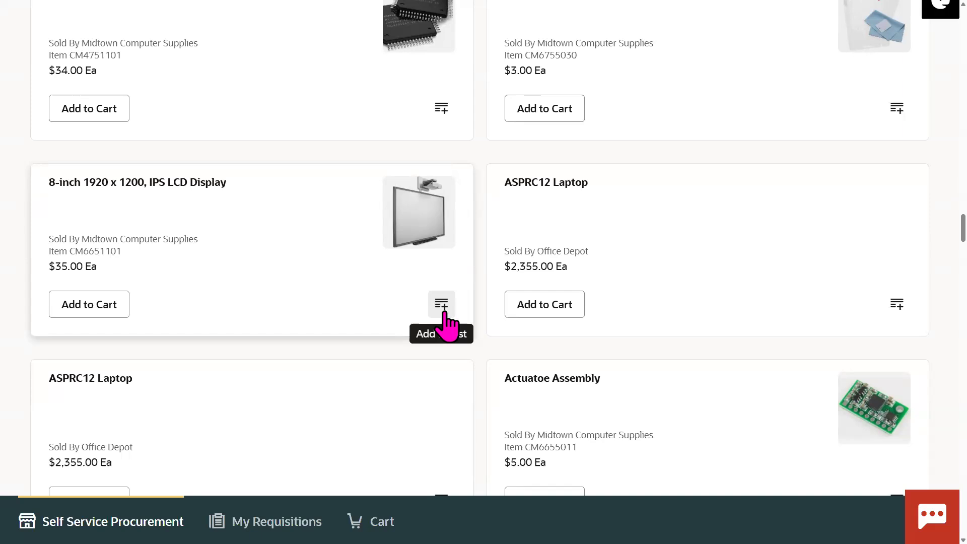
Step: Try saving the 8-inch 1920 x 1200 display to a new list named 70 Cart
left_click(444, 312)
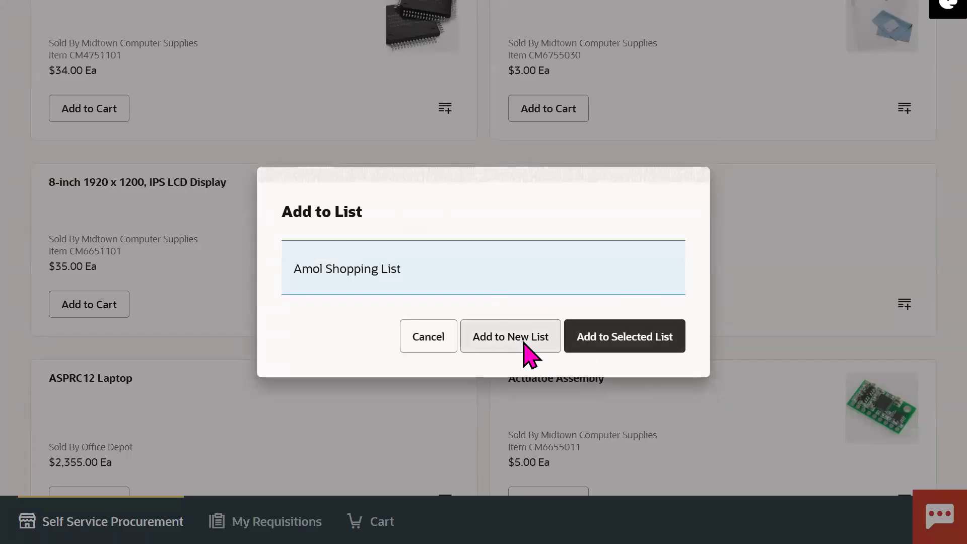
left_click(528, 350)
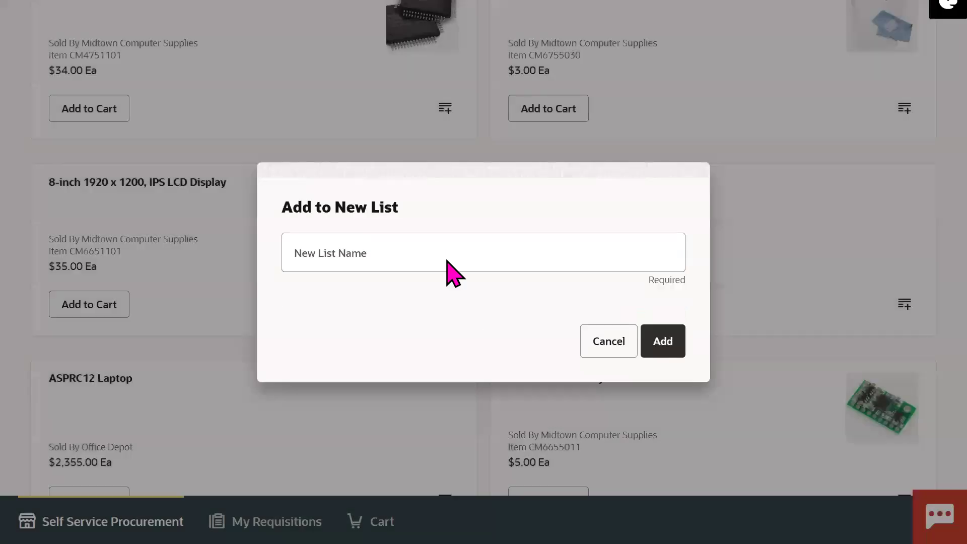
left_click(398, 251)
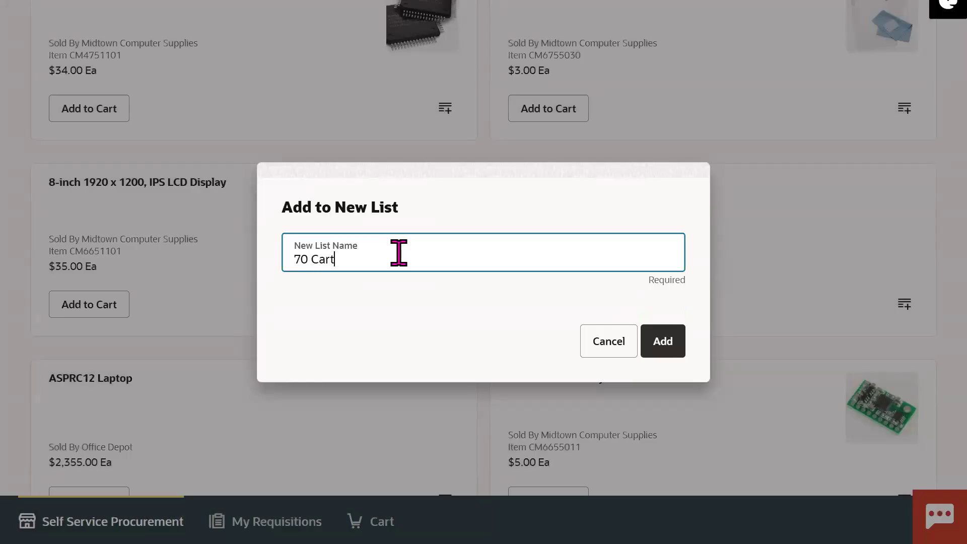
left_click(662, 342)
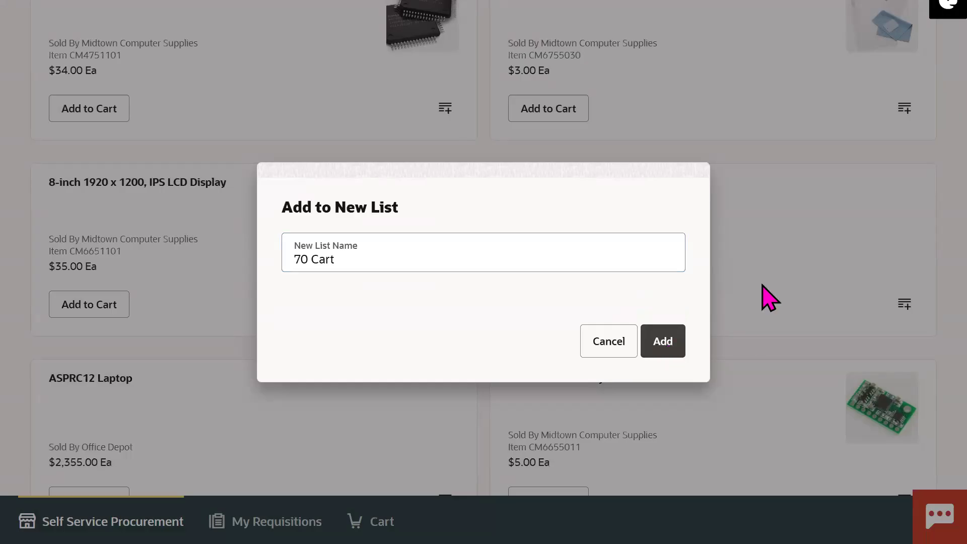
left_click(667, 352)
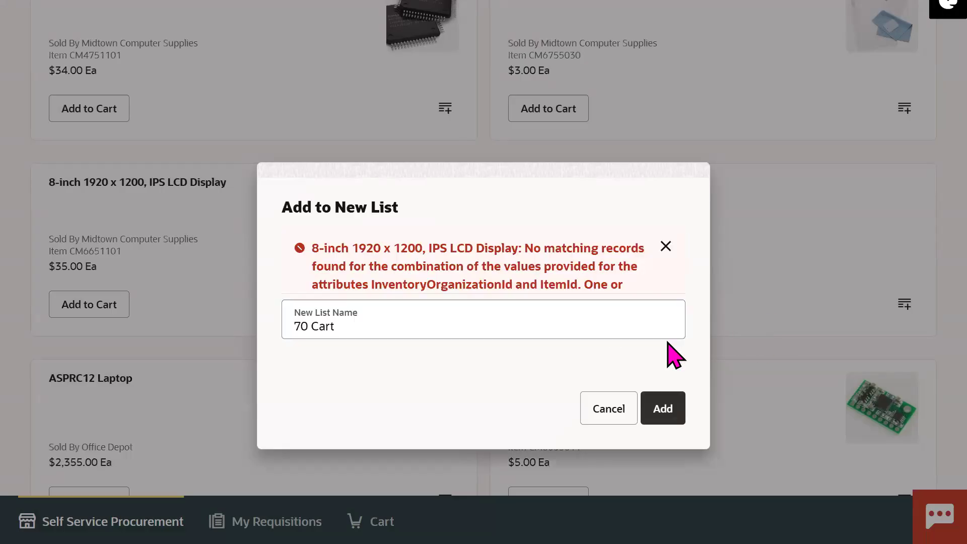
Step: Dismiss the POR-2010896 error and close the new-list dialog without saving
triple_click(448, 306)
double_click(448, 306)
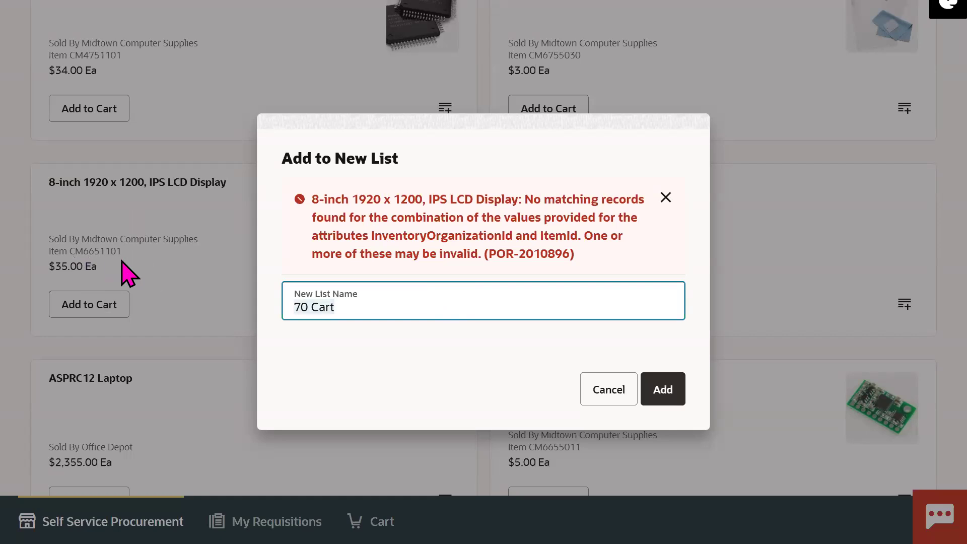
left_click(665, 197)
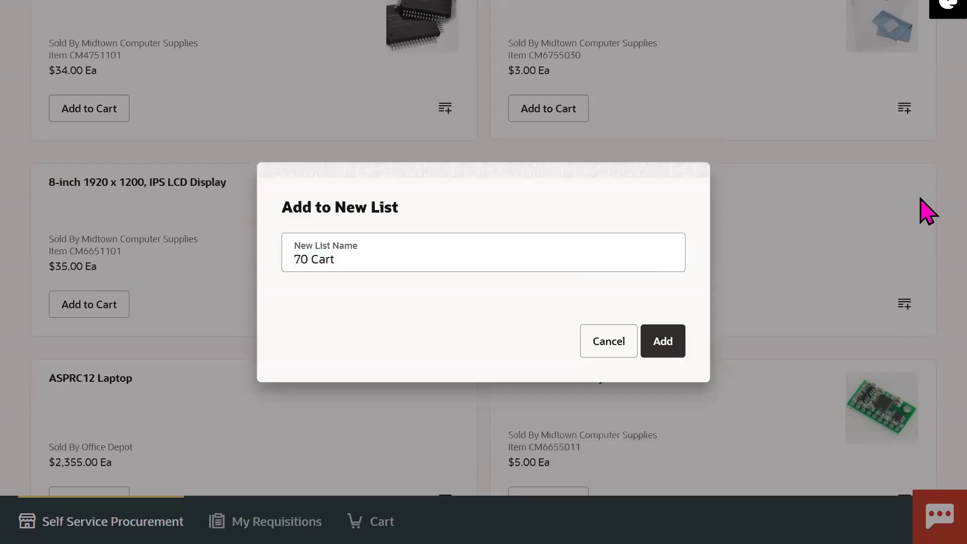
left_click(646, 340)
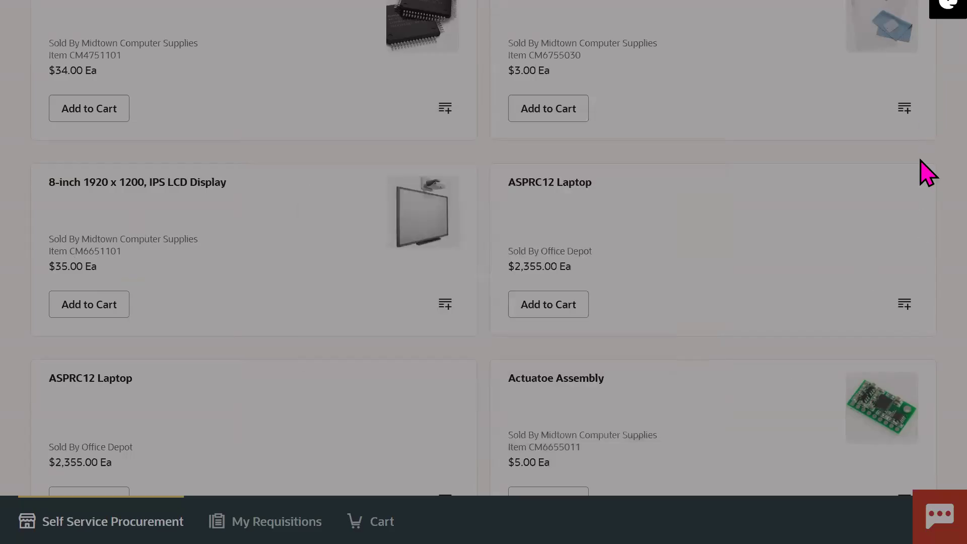
left_click_drag(962, 223, 928, 11)
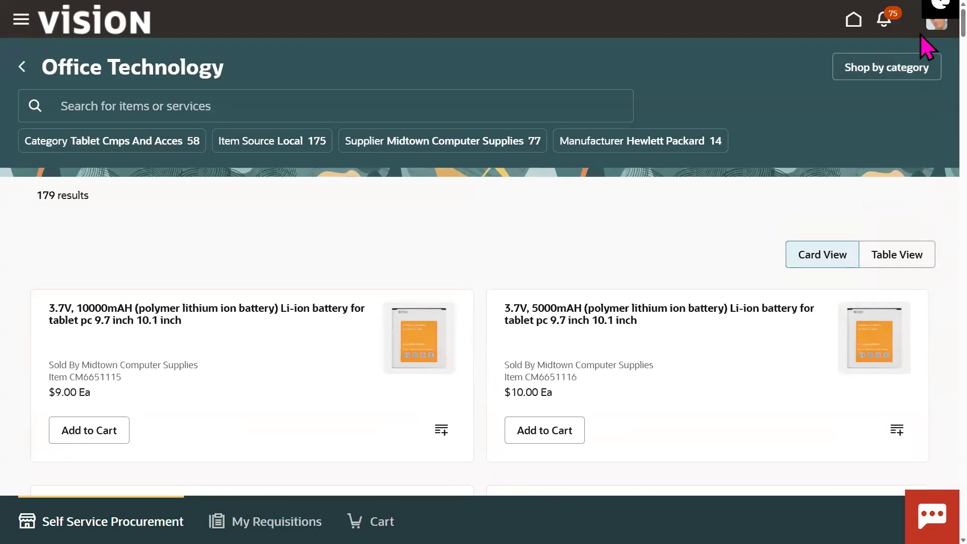
scroll(920, 75, "down", 15)
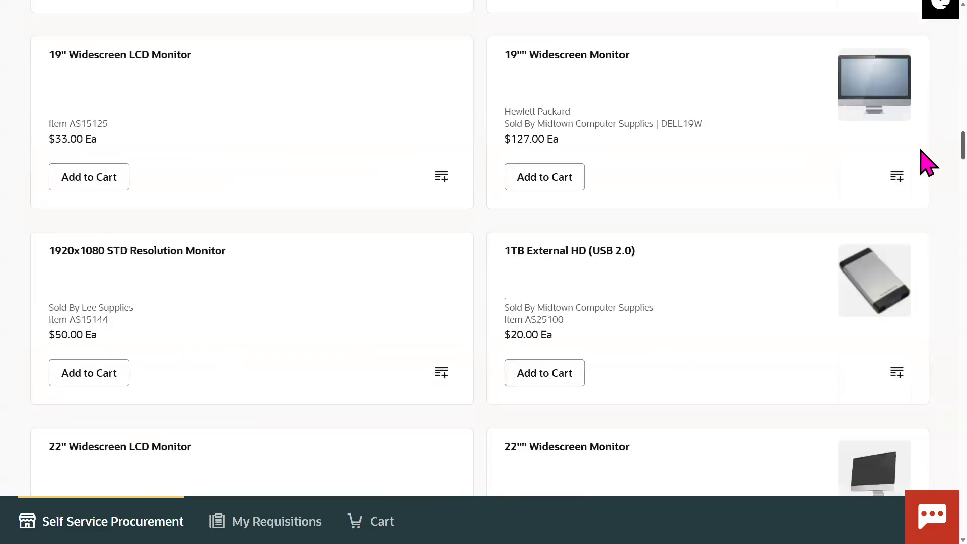
scroll(926, 162, "down", 5)
scroll(920, 167, "down", 16)
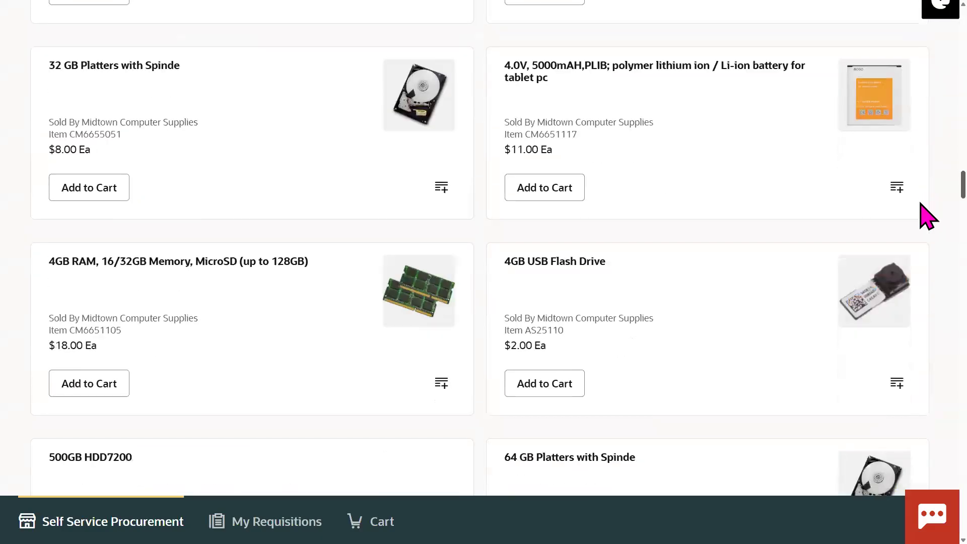
scroll(927, 232, "down", 14)
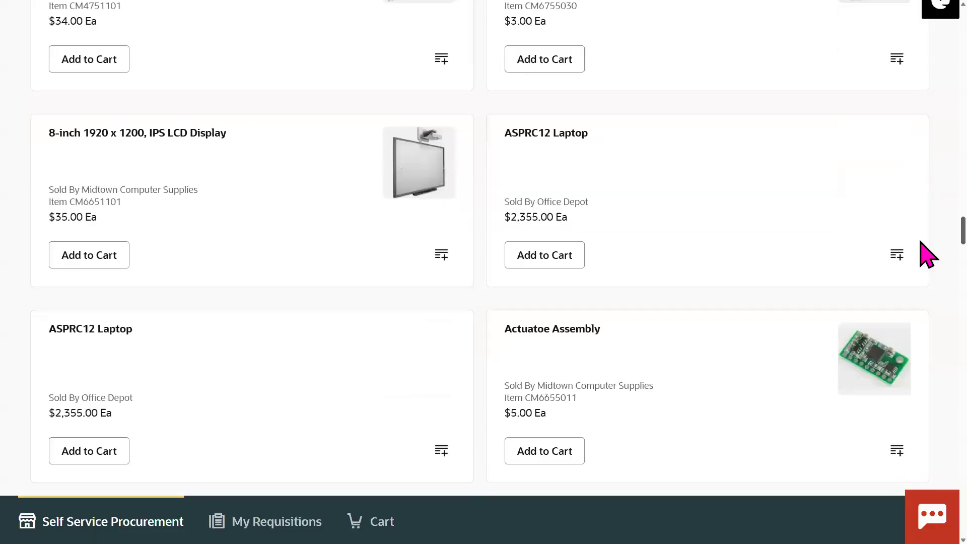
scroll(928, 278, "down", 3)
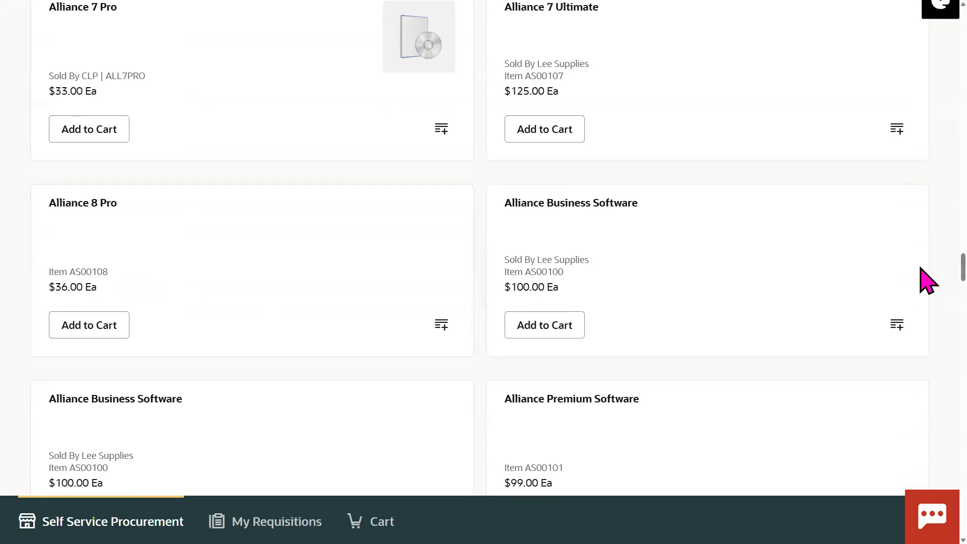
scroll(927, 295, "down", 8)
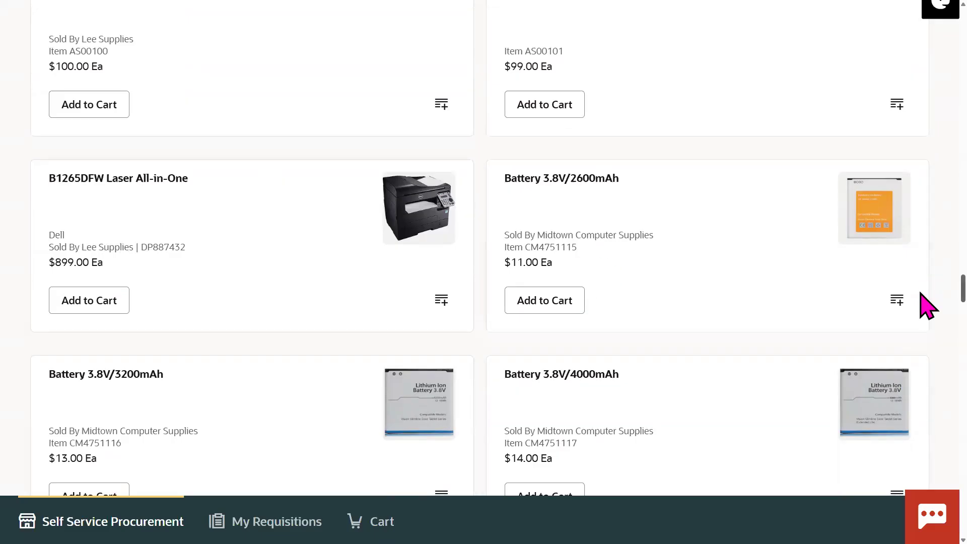
scroll(927, 307, "down", 8)
scroll(925, 318, "down", 1)
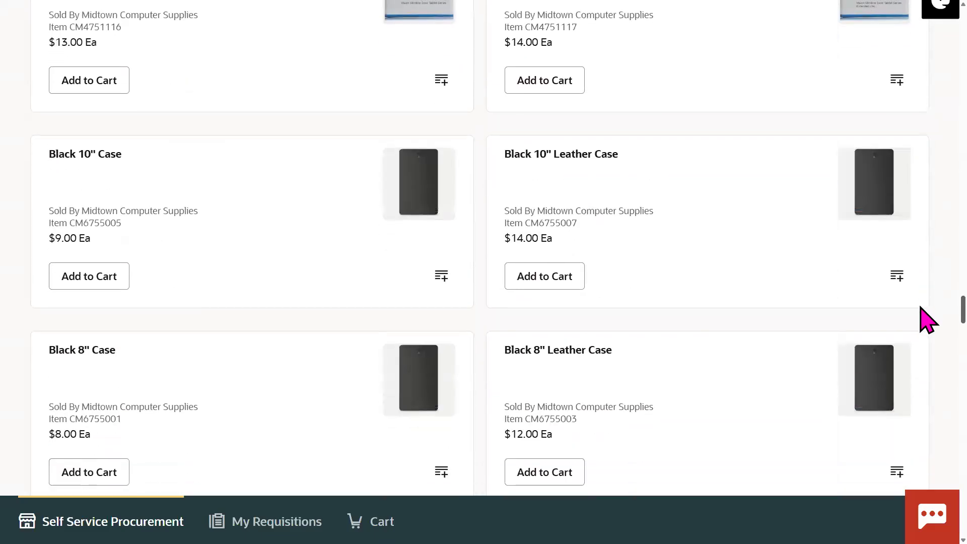
scroll(928, 322, "down", 10)
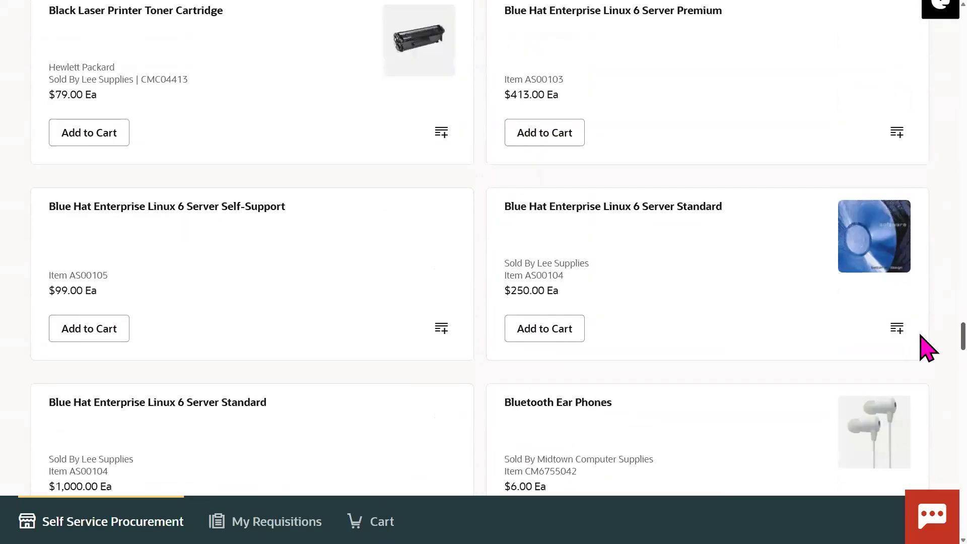
scroll(928, 348, "down", 1)
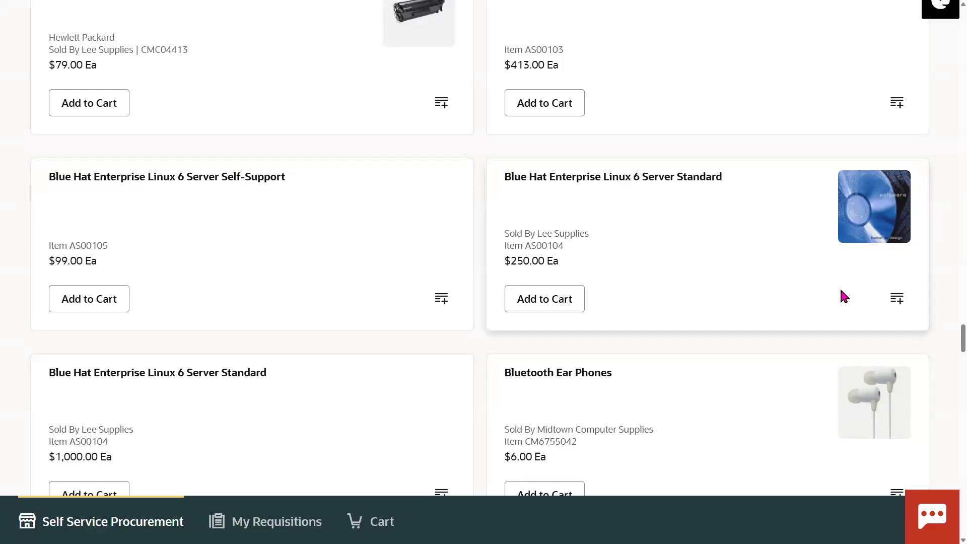
left_click(898, 305)
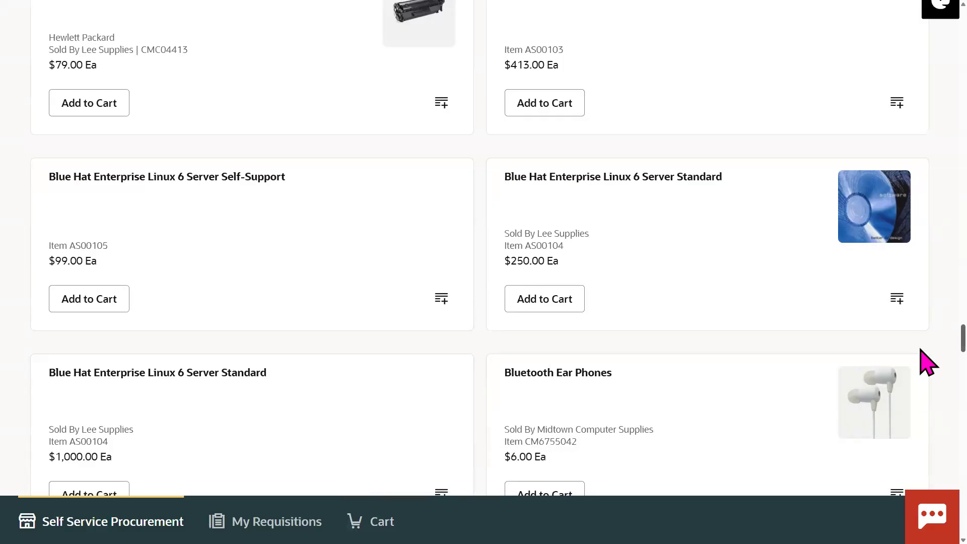
scroll(928, 360, "down", 10)
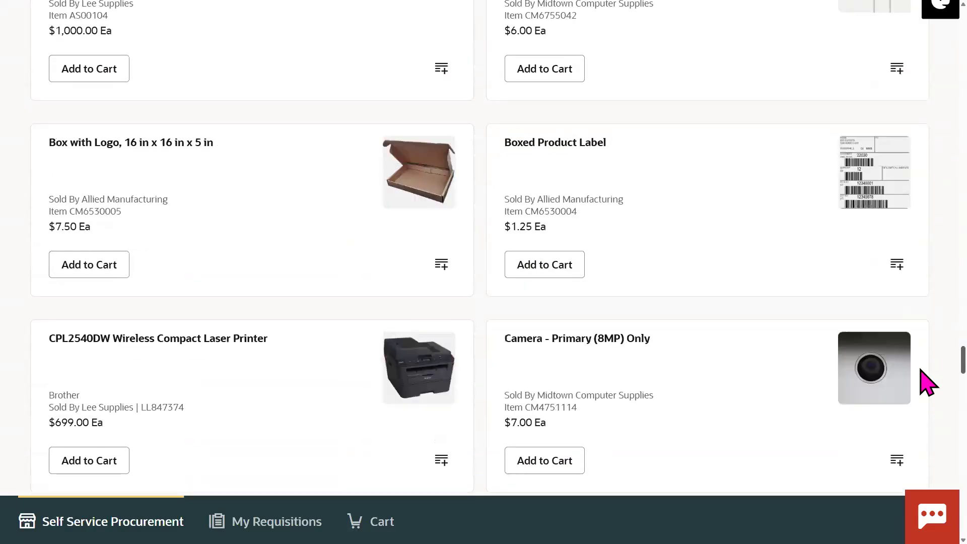
scroll(928, 393, "down", 4)
scroll(928, 397, "down", 6)
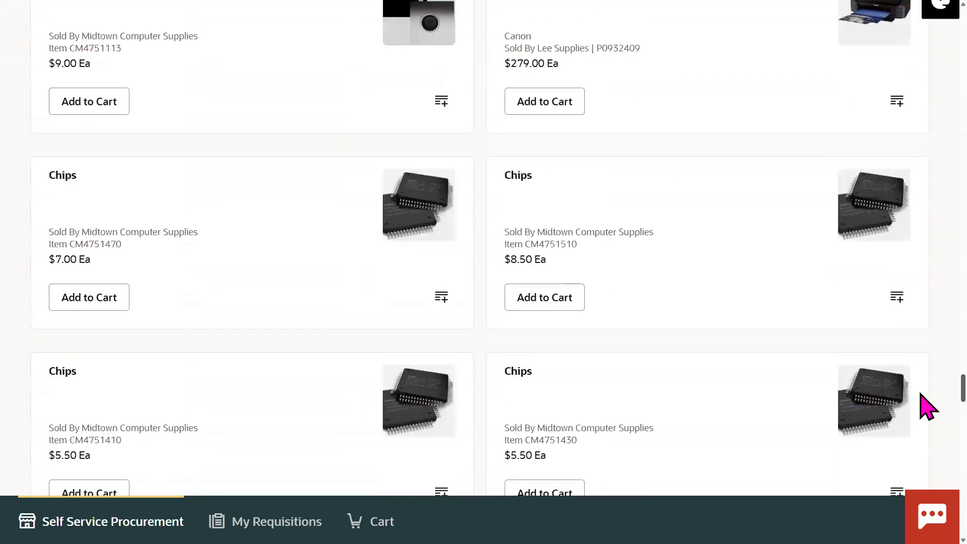
scroll(928, 413, "down", 4)
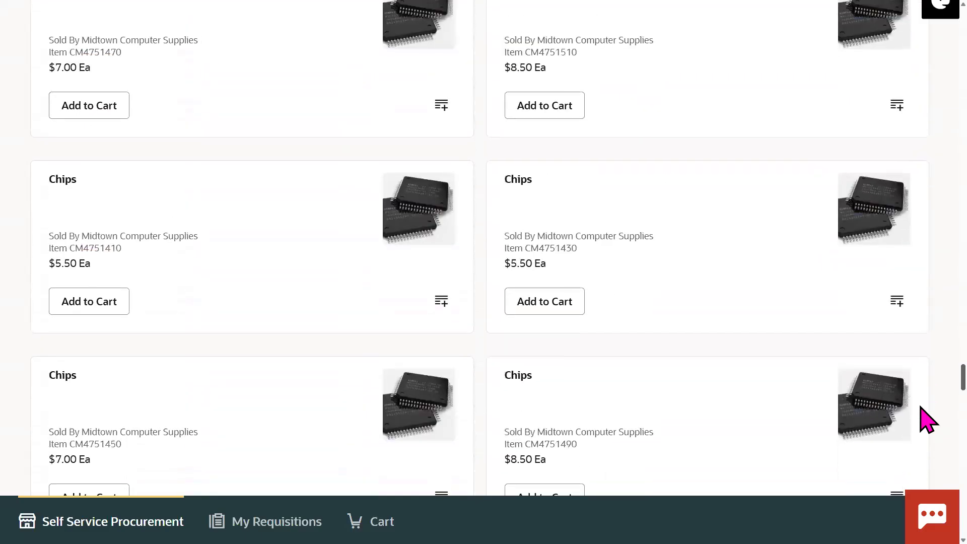
scroll(925, 415, "down", 3)
scroll(921, 413, "down", 1)
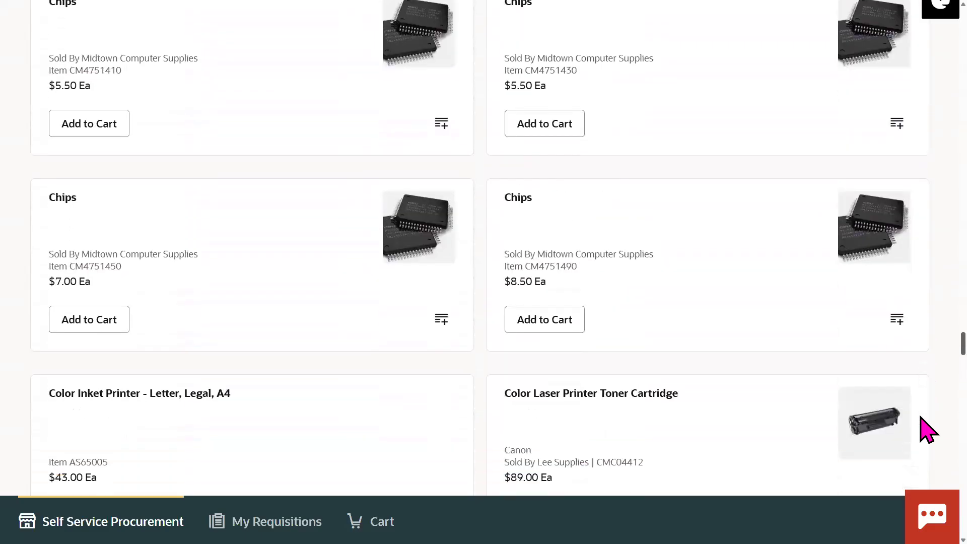
scroll(920, 419, "down", 3)
scroll(920, 419, "down", 3)
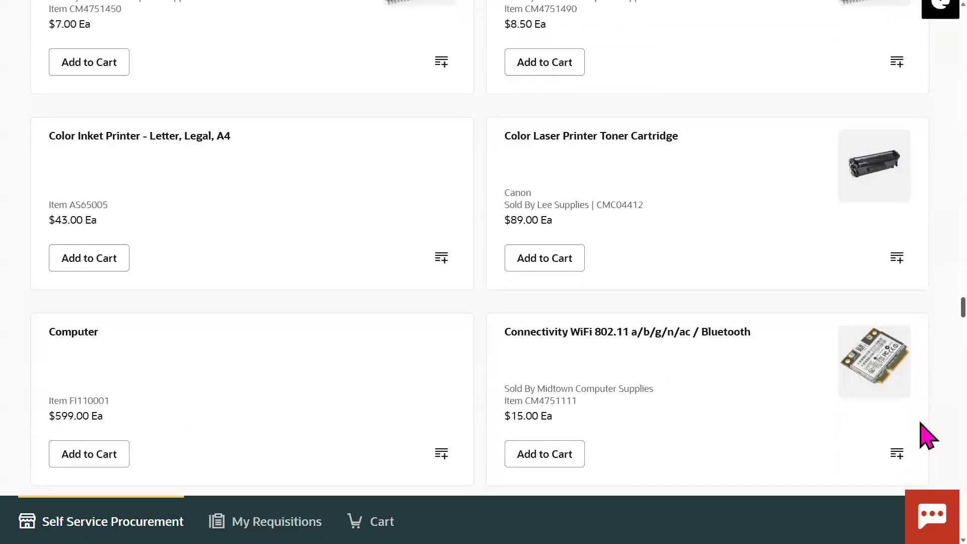
key("Home")
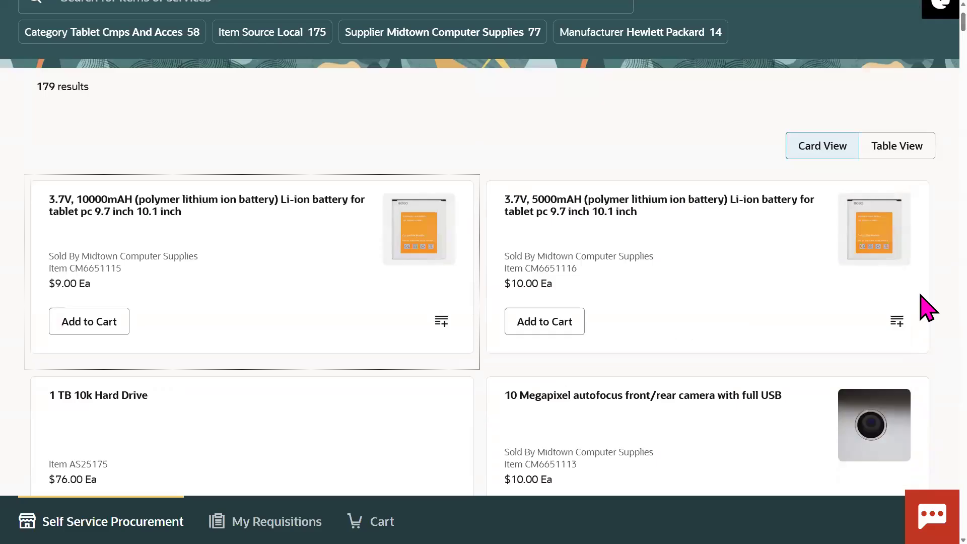
Step: Save the 1 TB 10k Hard Drive to 70 Cart, then view the cart, which is empty
scroll(926, 308, "down", 5)
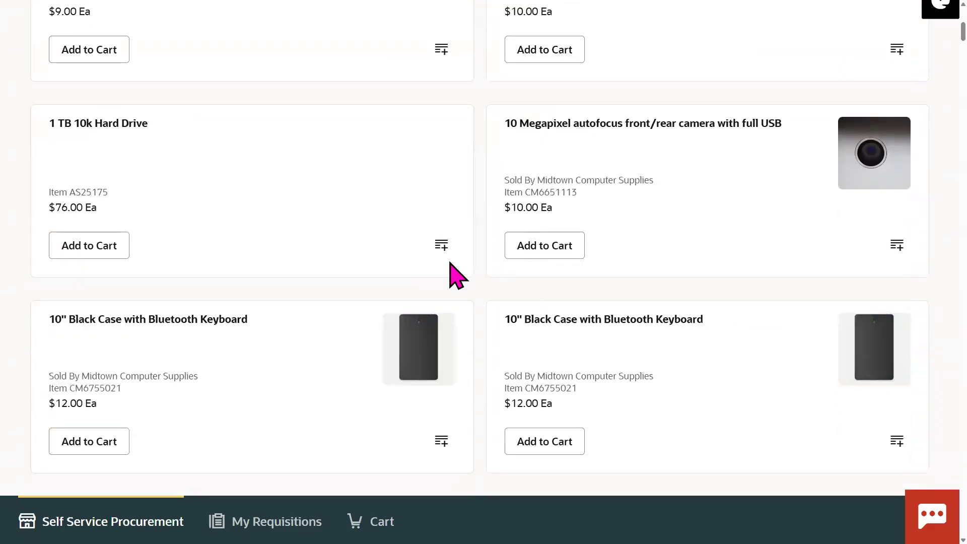
left_click(441, 246)
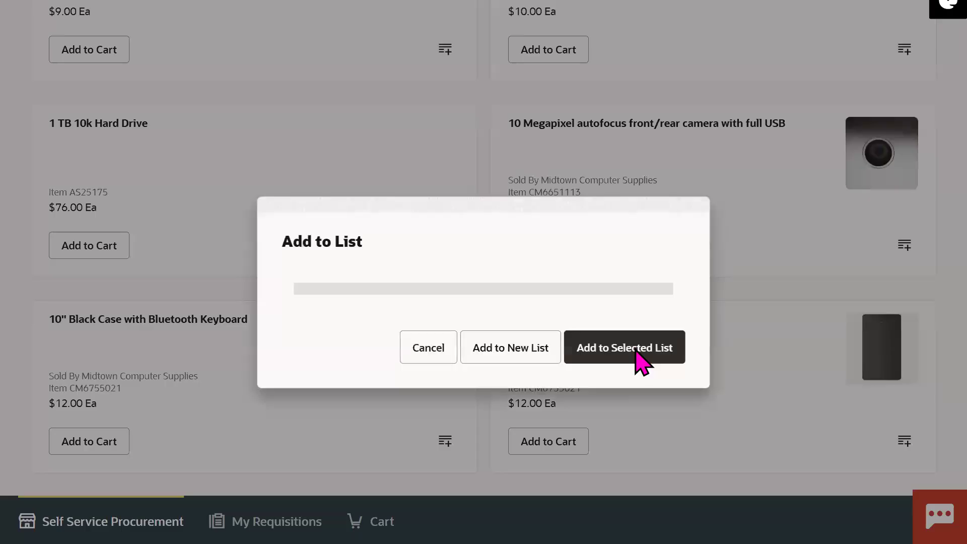
left_click(594, 364)
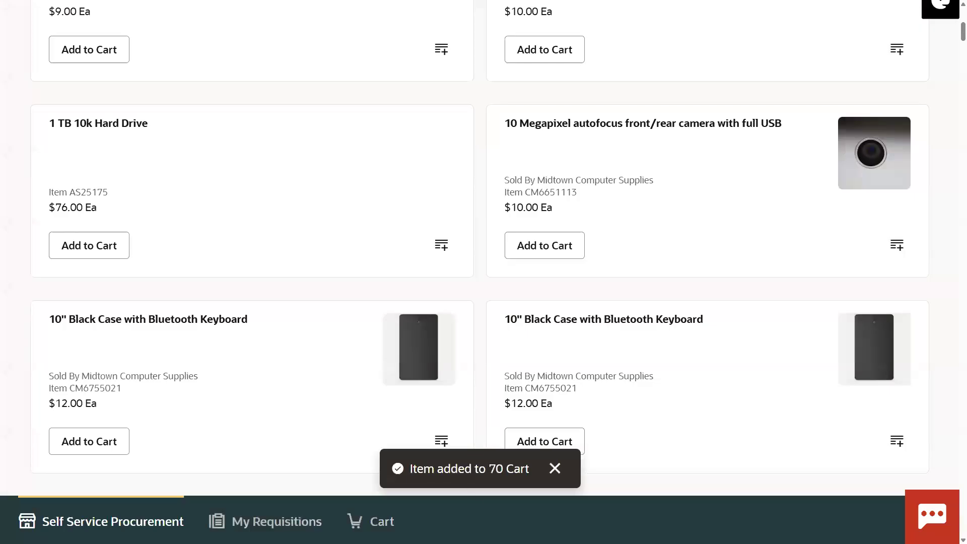
left_click(371, 521)
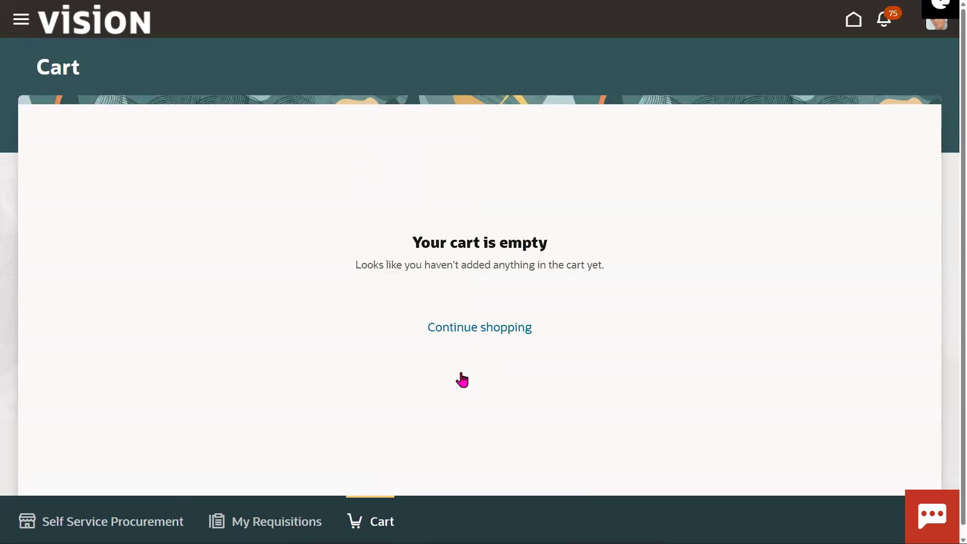
Step: Leave the empty cart, glance at My Requisitions, and continue shopping back to the home page
left_click(477, 328)
scroll(921, 201, "down", 1)
scroll(921, 137, "up", 1)
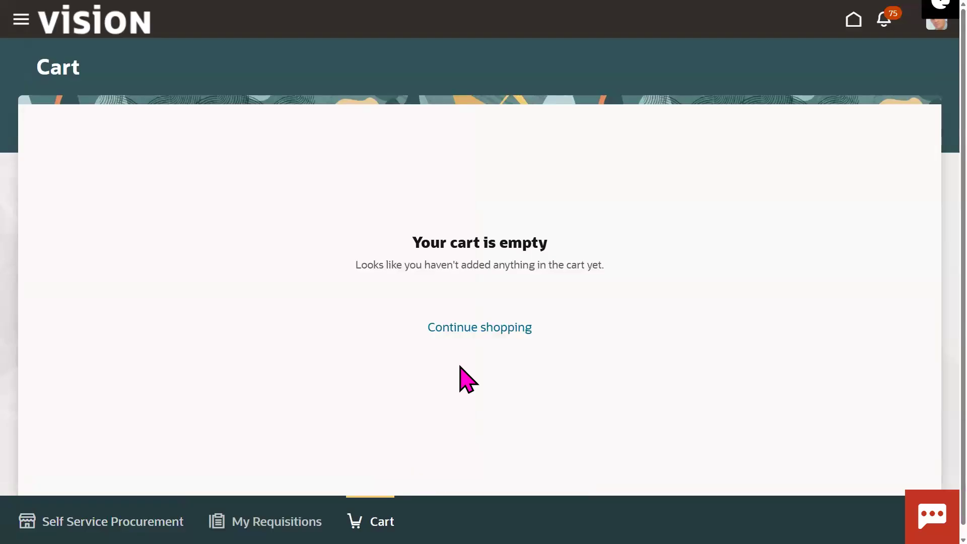
left_click(265, 521)
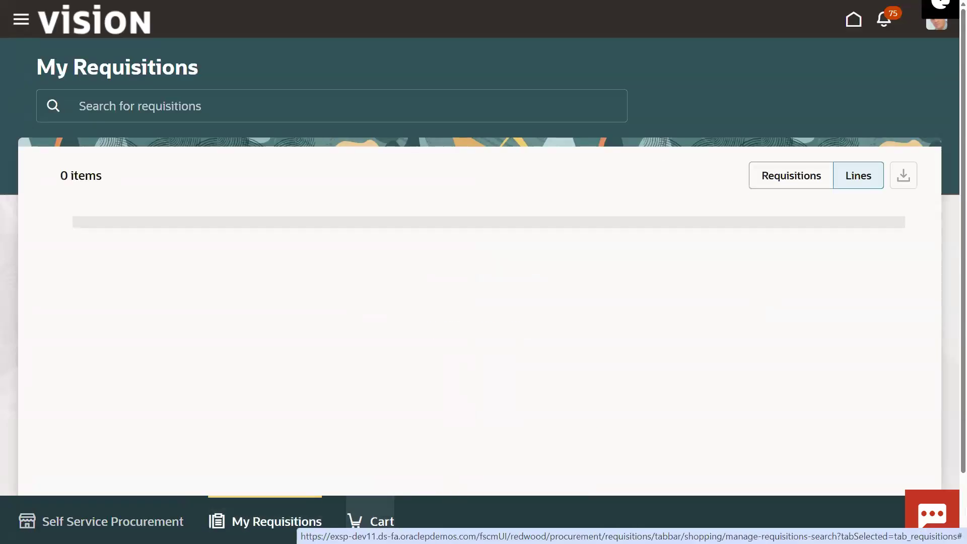
left_click(370, 520)
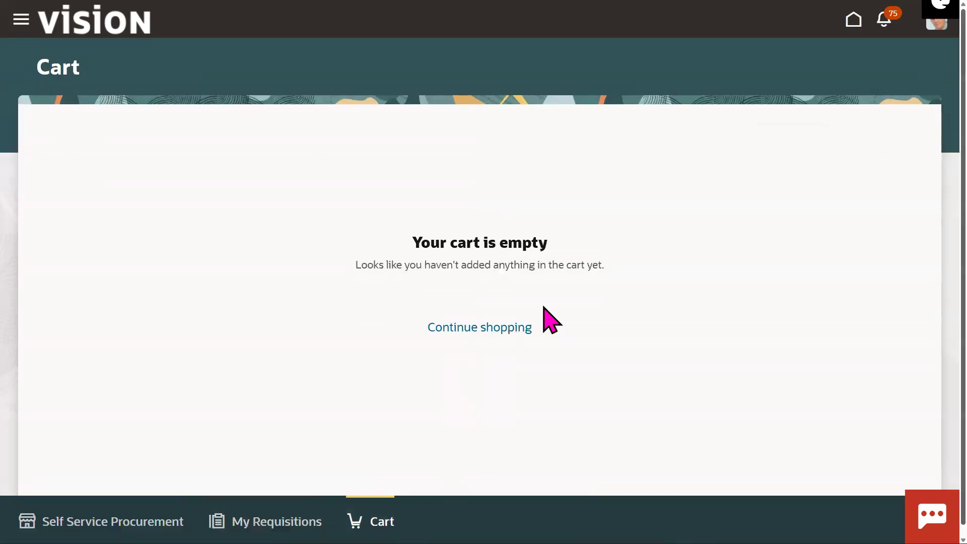
left_click(479, 327)
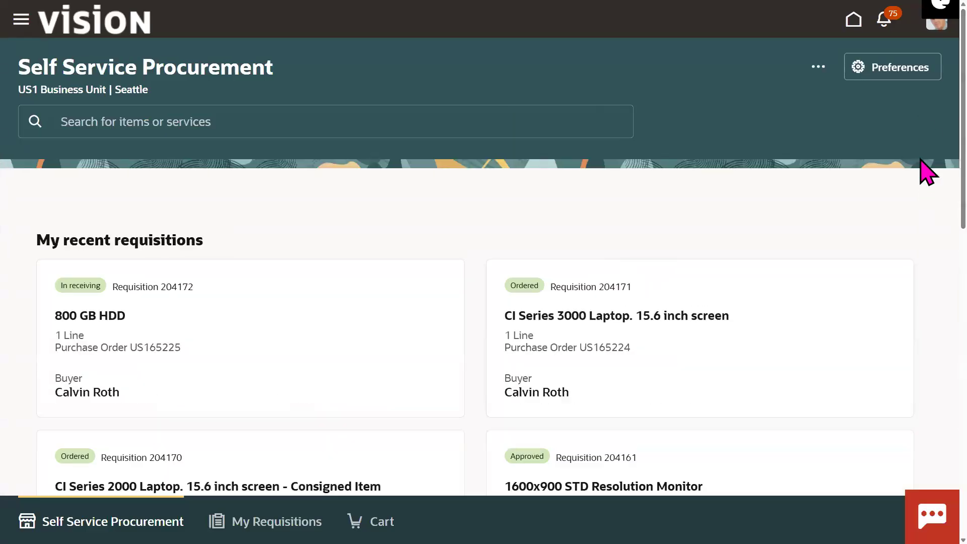
Step: Scroll the home page and open My Requisitions, listing 14 requisitions
scroll(921, 172, "down", 2)
scroll(926, 216, "down", 2)
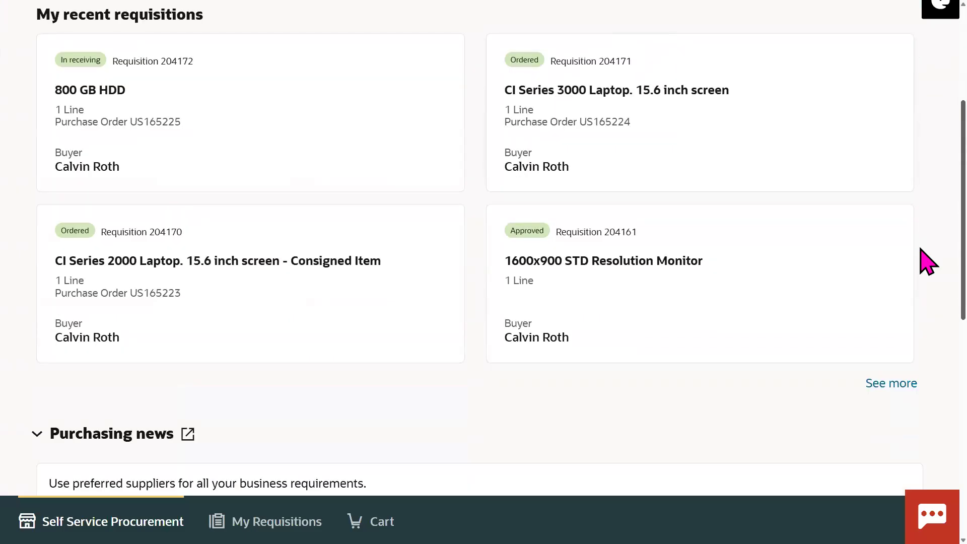
scroll(926, 272, "down", 4)
scroll(928, 362, "down", 5)
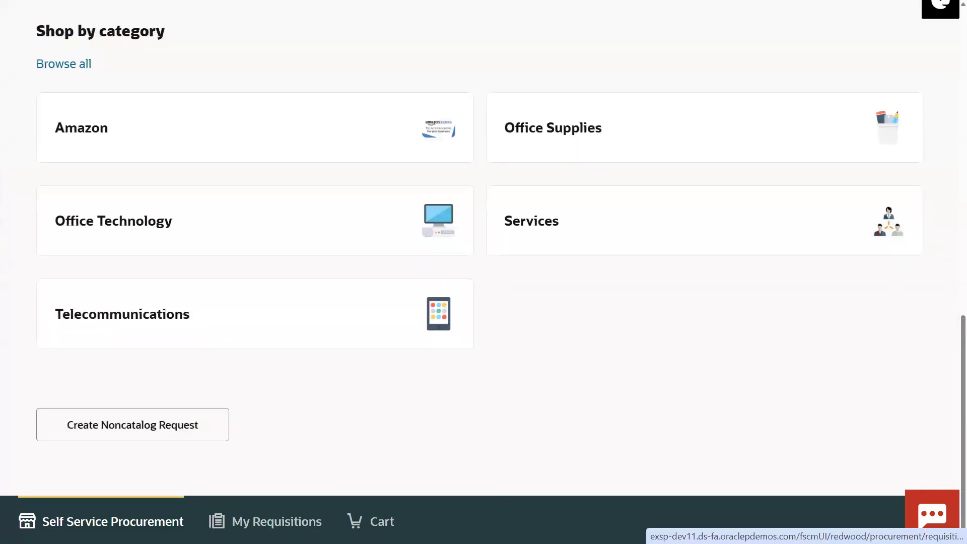
left_click(265, 521)
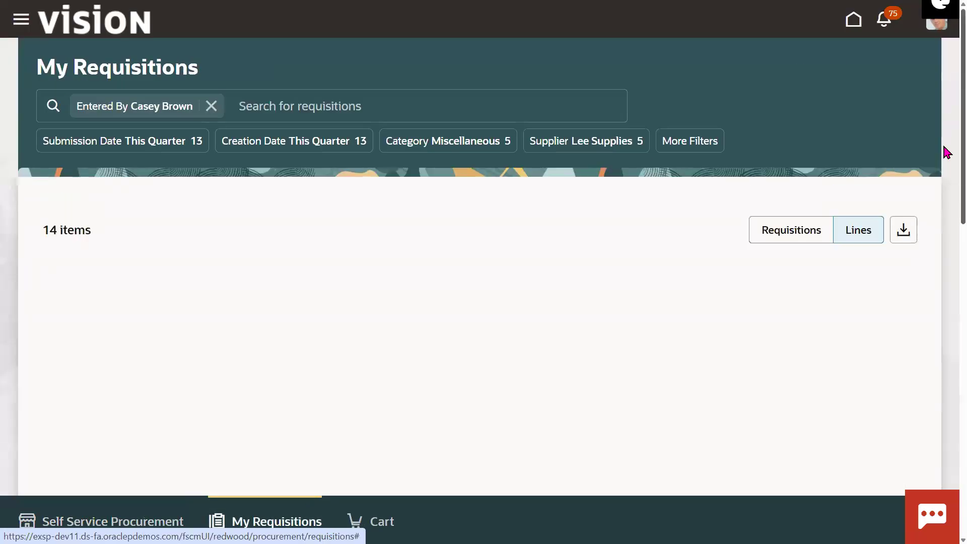
left_click_drag(943, 135, 842, 108)
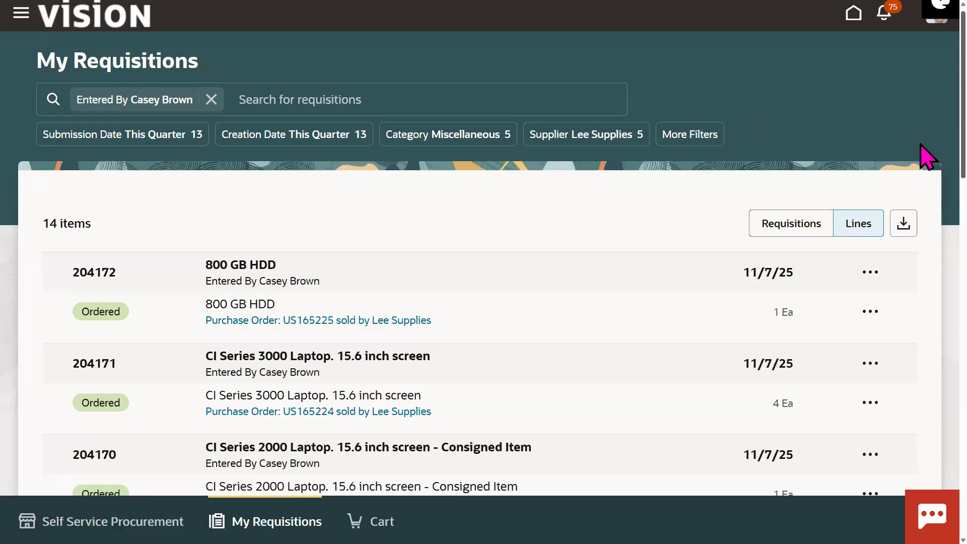
scroll(926, 201, "down", 2)
scroll(928, 207, "down", 4)
scroll(928, 104, "up", 6)
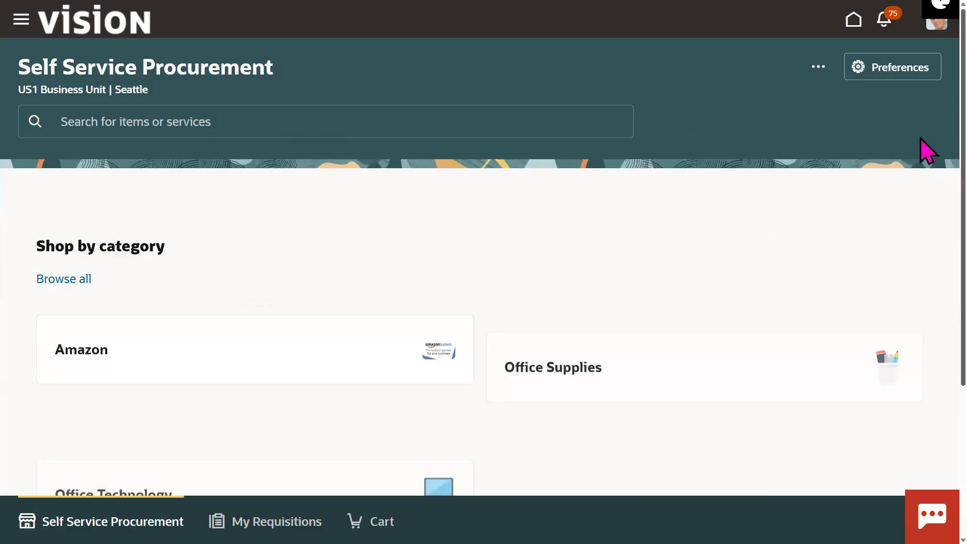
Step: Open the Office Technology category and scroll to the 1366x768 TOUCH Resolution Monitor
scroll(920, 127, "down", 5)
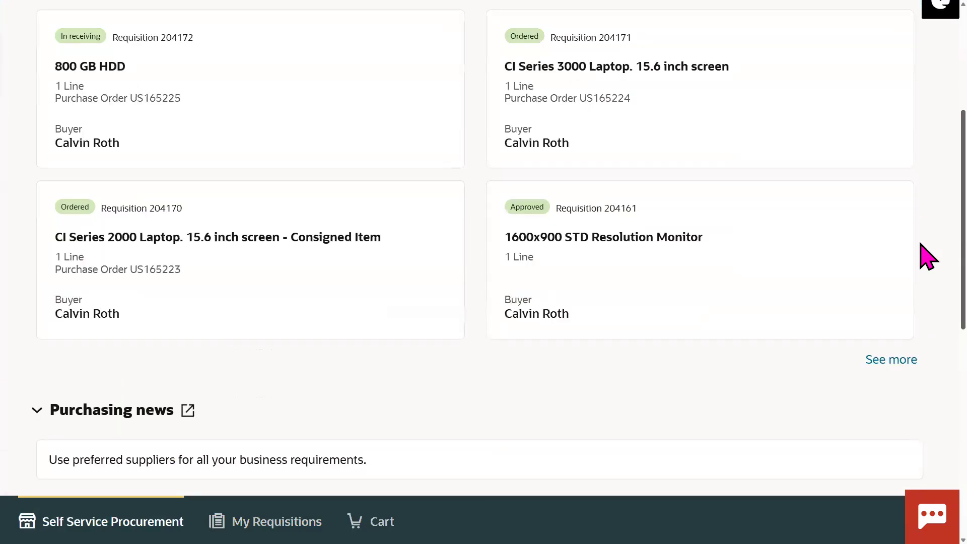
scroll(927, 294, "down", 7)
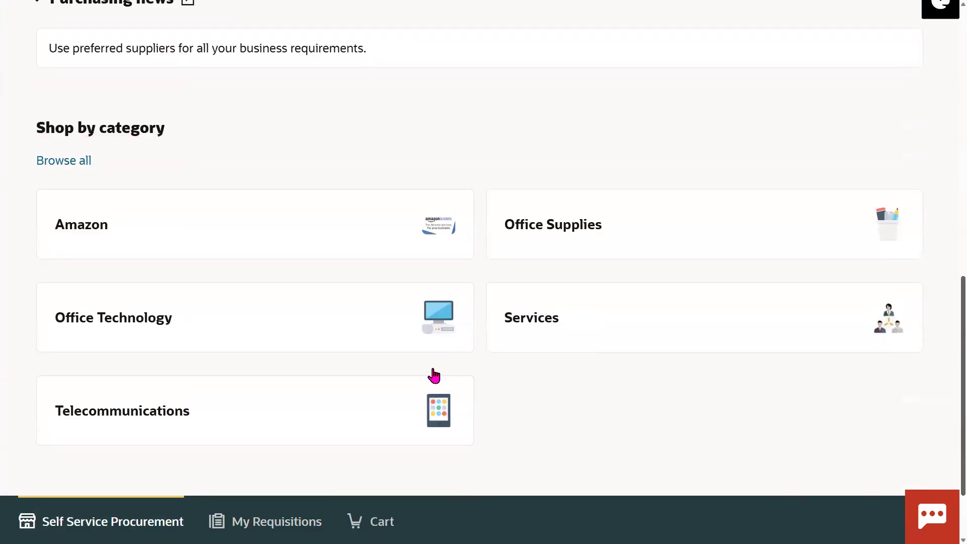
left_click(301, 339)
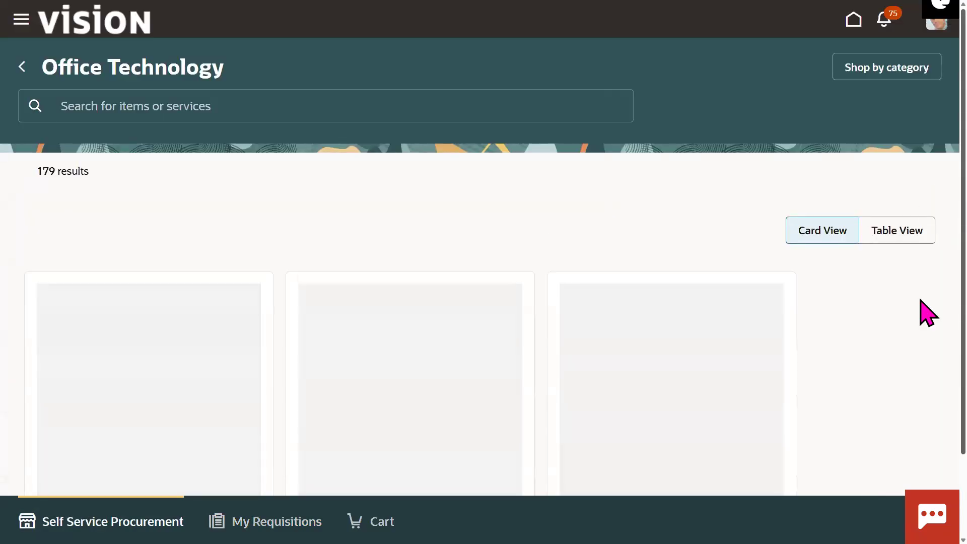
scroll(921, 252, "down", 2)
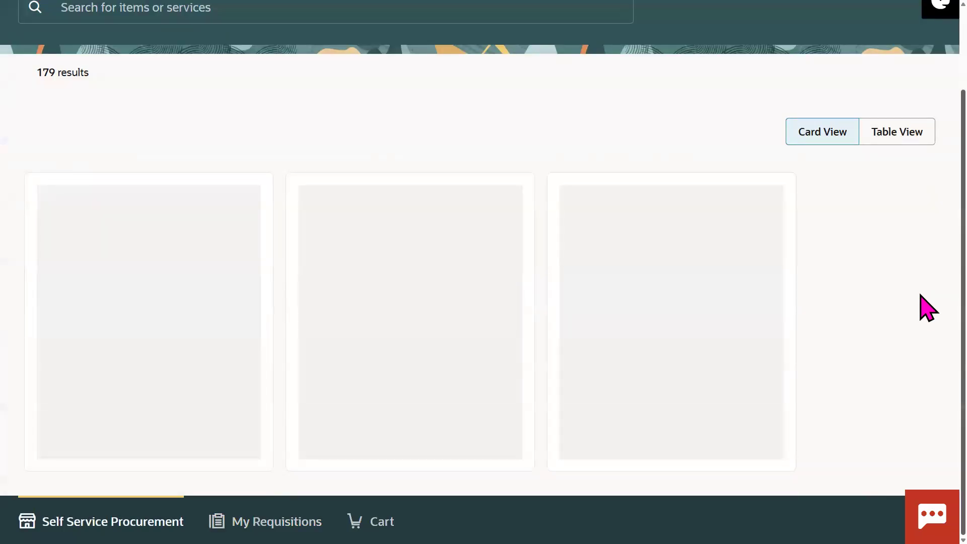
scroll(927, 252, "down", 5)
mouse_move(920, 228)
left_mouse_down()
mouse_move(920, 149)
mouse_move(919, 210)
left_mouse_up()
scroll(921, 222, "down", 8)
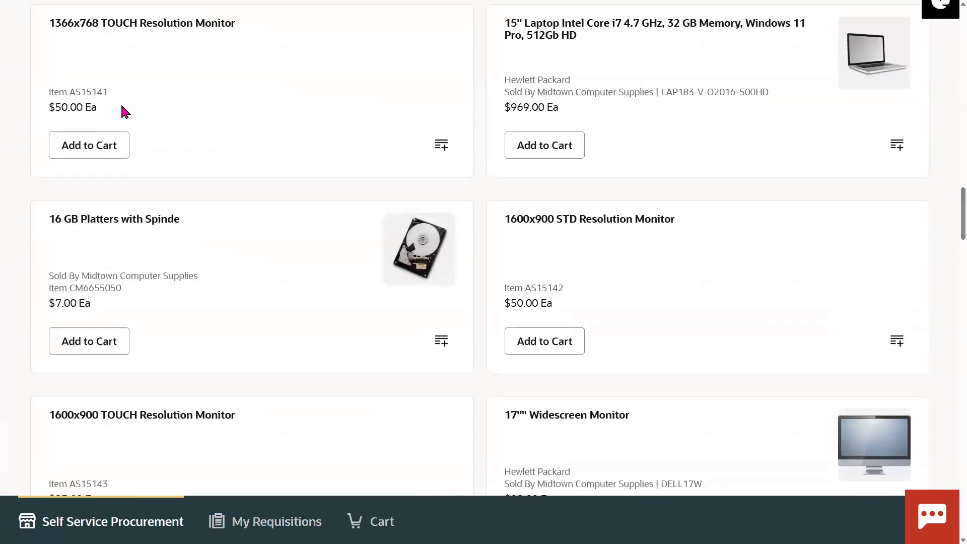
Step: Save the TOUCH monitor to the 70 Cart list and view the empty cart
left_click(435, 152)
left_click(394, 262)
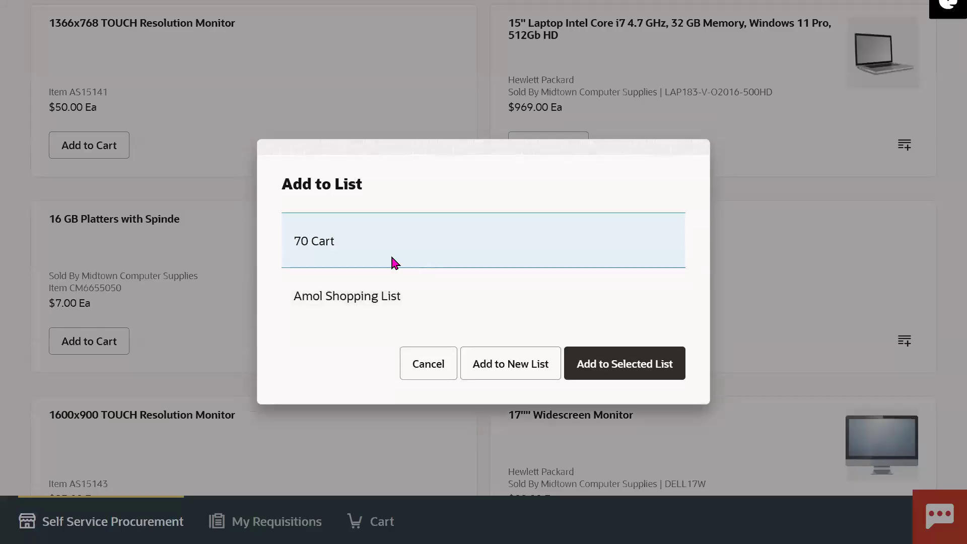
double_click(392, 263)
left_click(331, 240)
triple_click(319, 240)
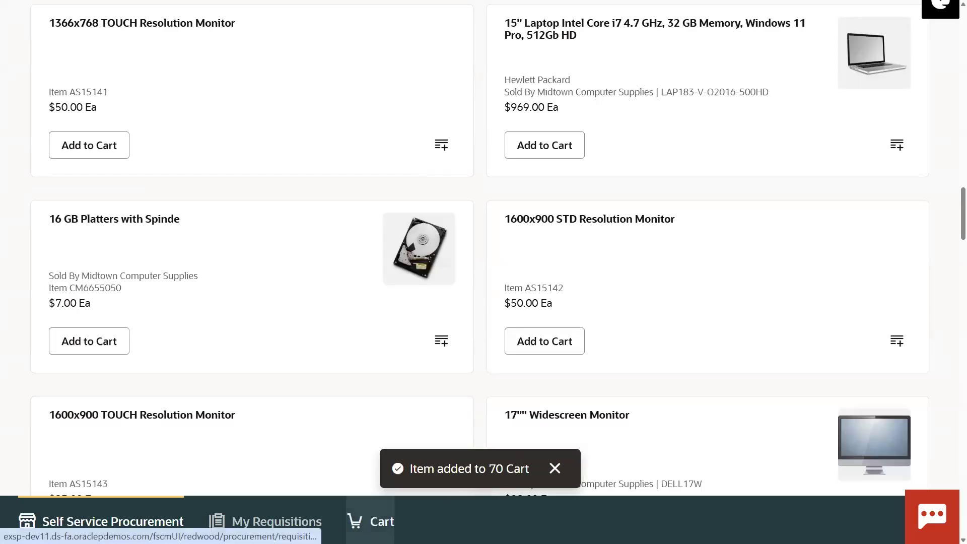
left_click(370, 521)
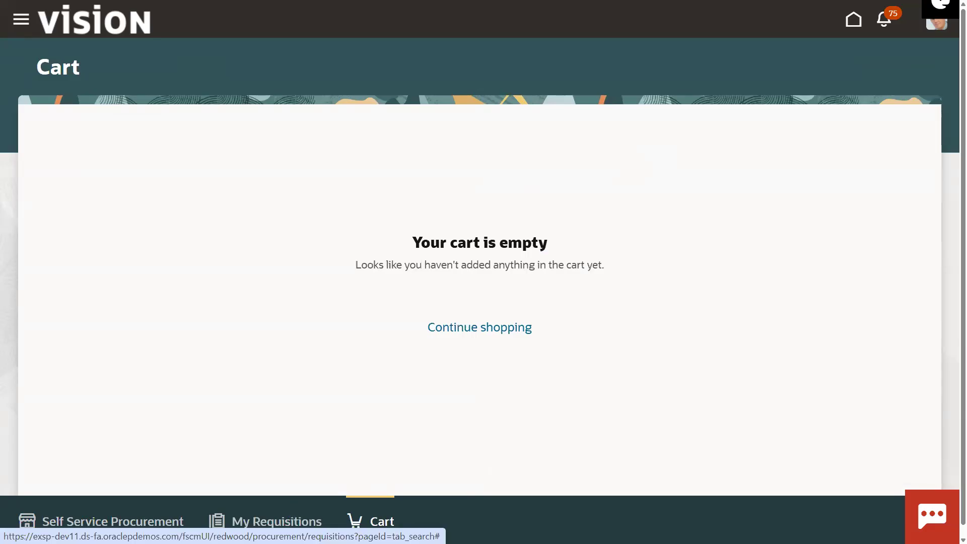
Step: Open My Requisitions and scroll through the list of requisitions
left_click(284, 518)
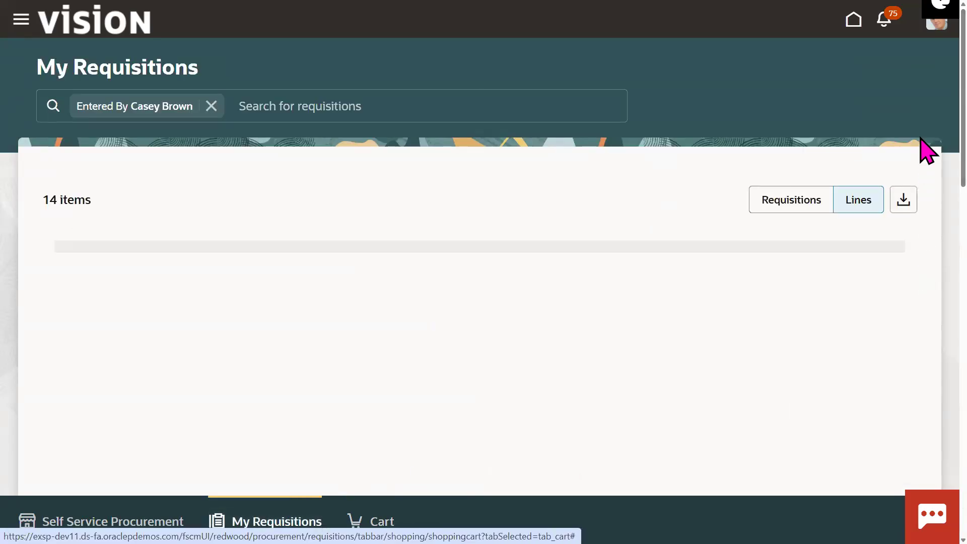
scroll(925, 181, "down", 3)
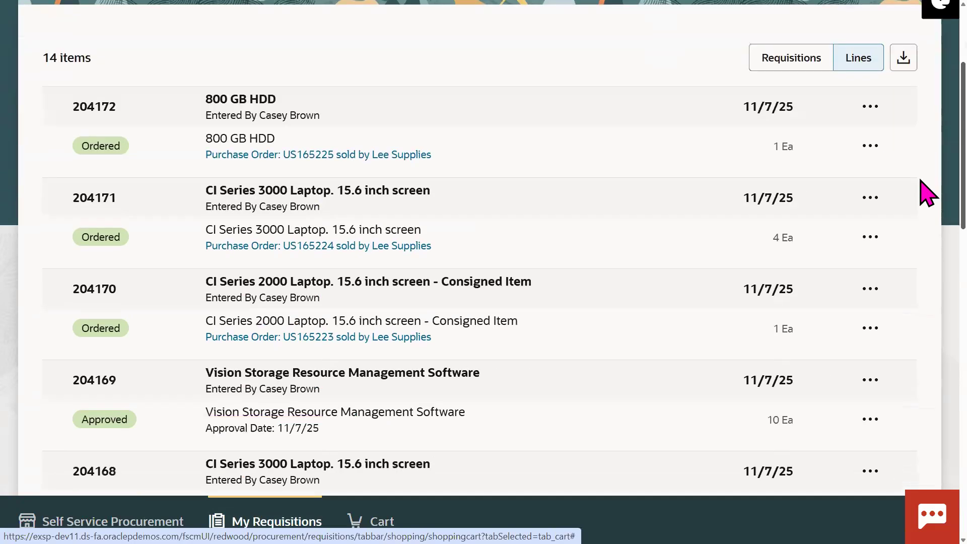
scroll(928, 255, "up", 3)
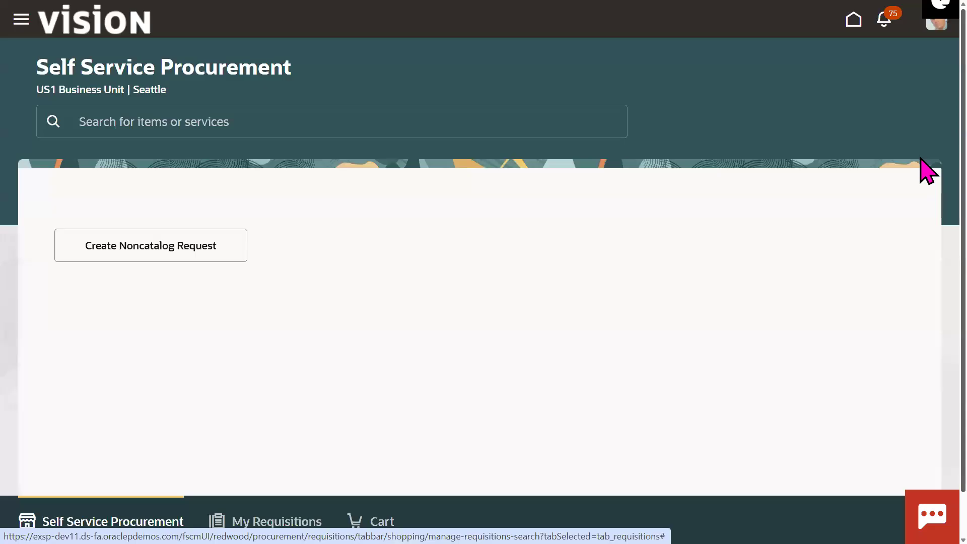
scroll(924, 242, "down", 5)
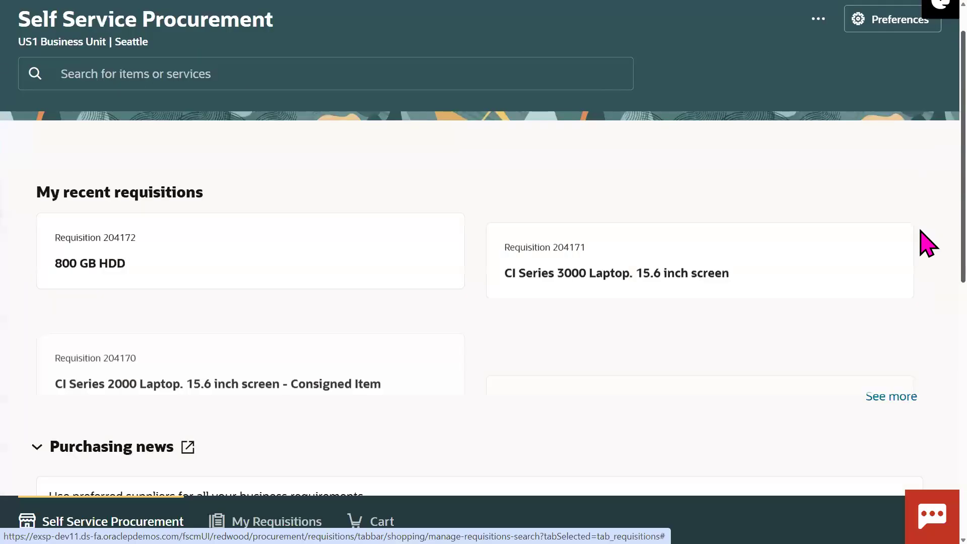
scroll(927, 403, "down", 4)
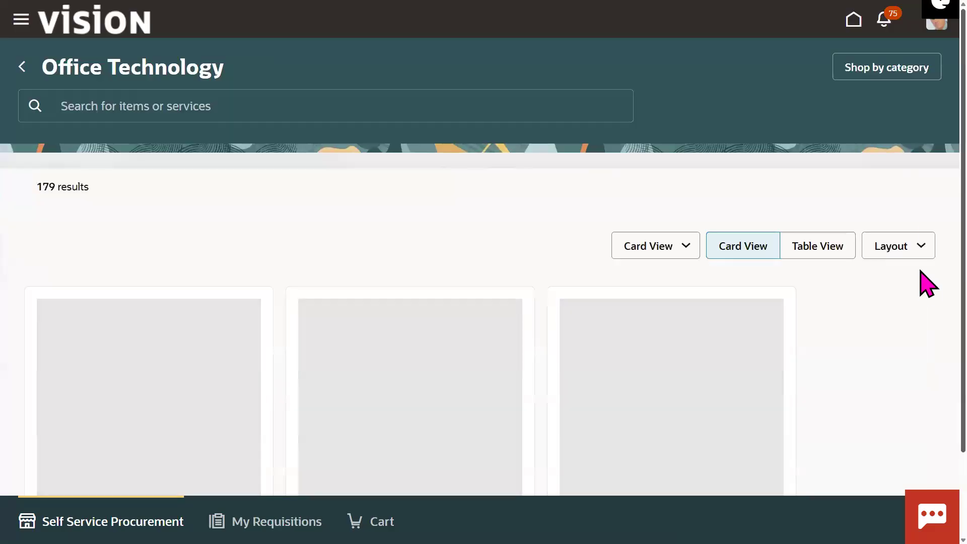
Step: Save the 1366x768 TOUCH Resolution Monitor to Amol Shopping List, then go to the Cart
scroll(926, 199, "down", 2)
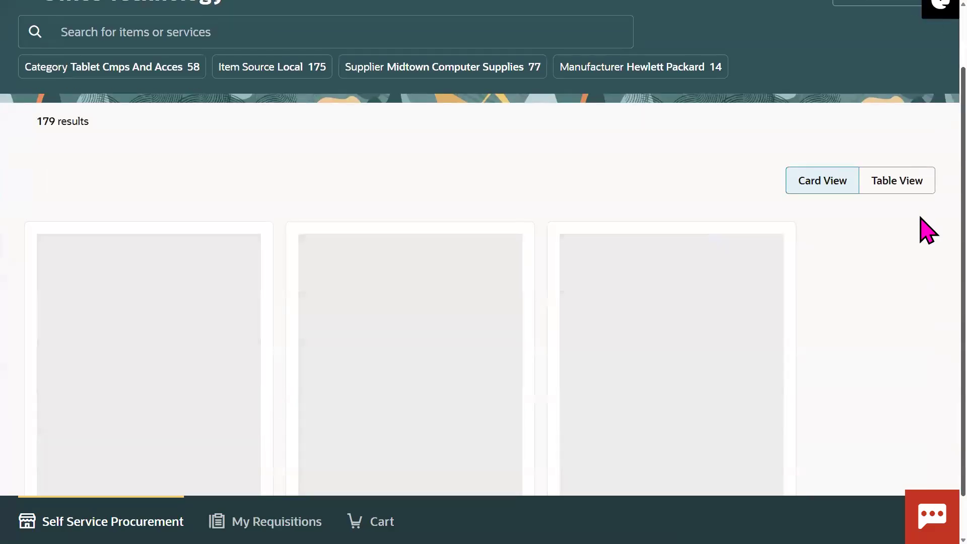
scroll(928, 257, "down", 1)
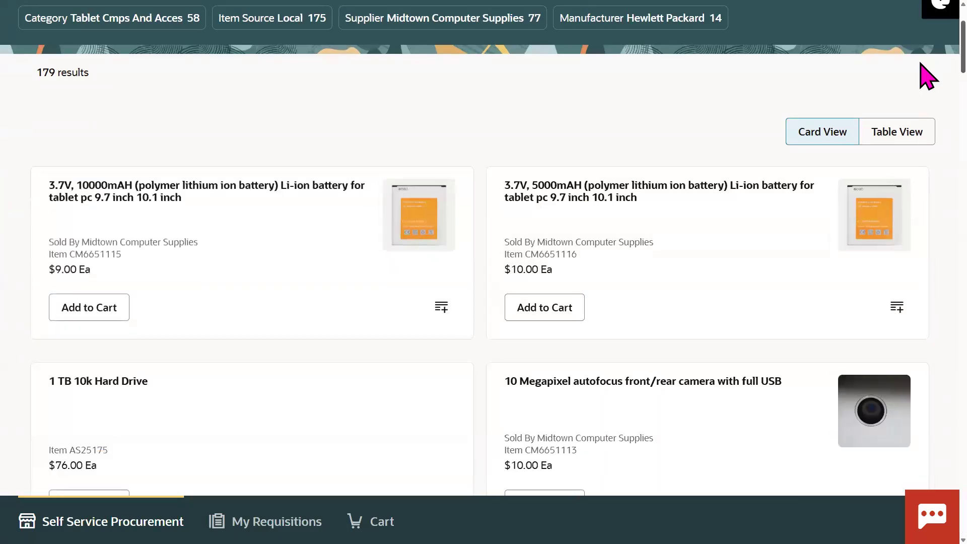
scroll(928, 77, "down", 12)
scroll(927, 152, "down", 4)
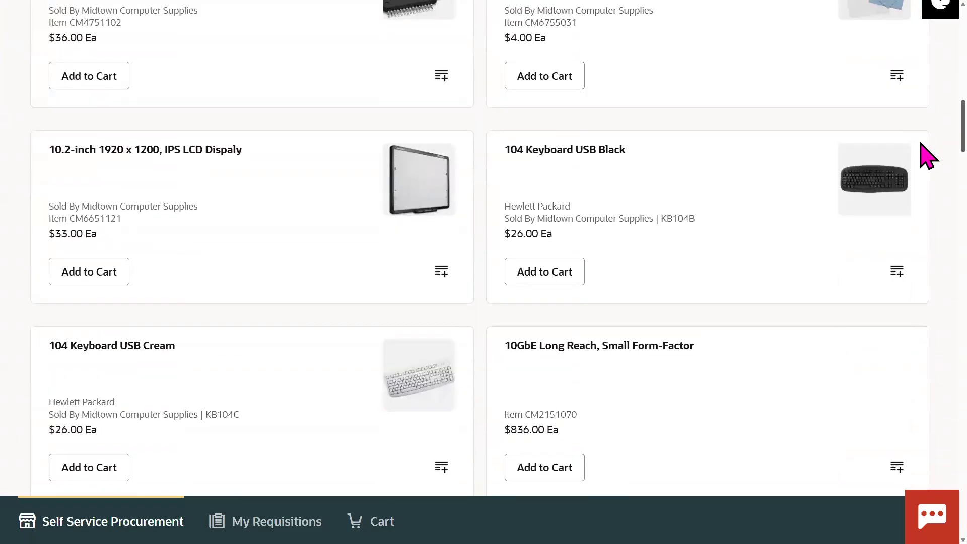
scroll(928, 157, "down", 9)
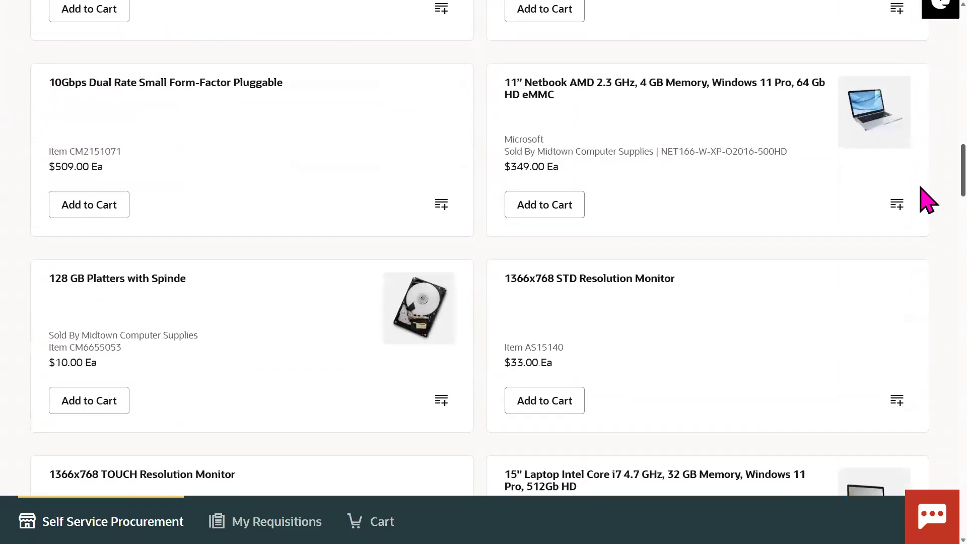
scroll(928, 201, "down", 6)
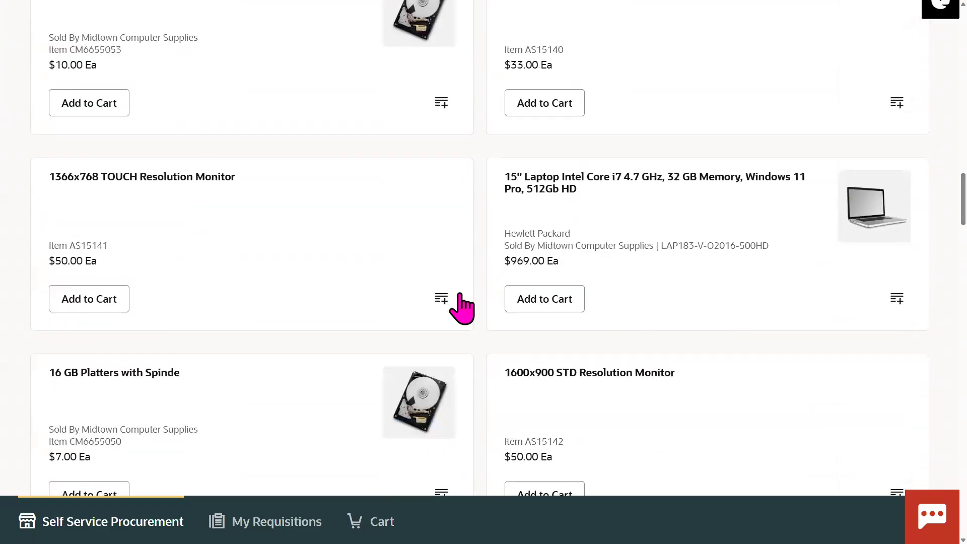
left_click(442, 299)
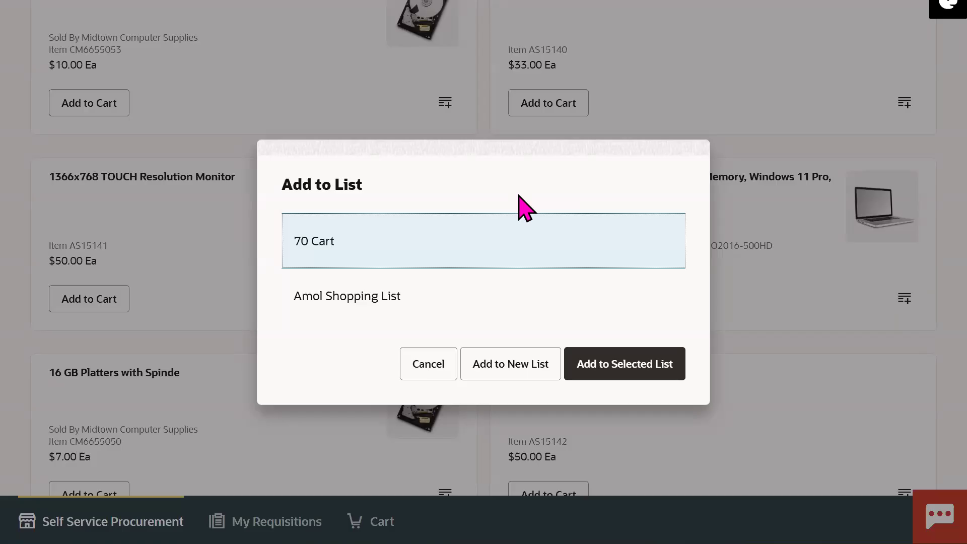
left_click(382, 296)
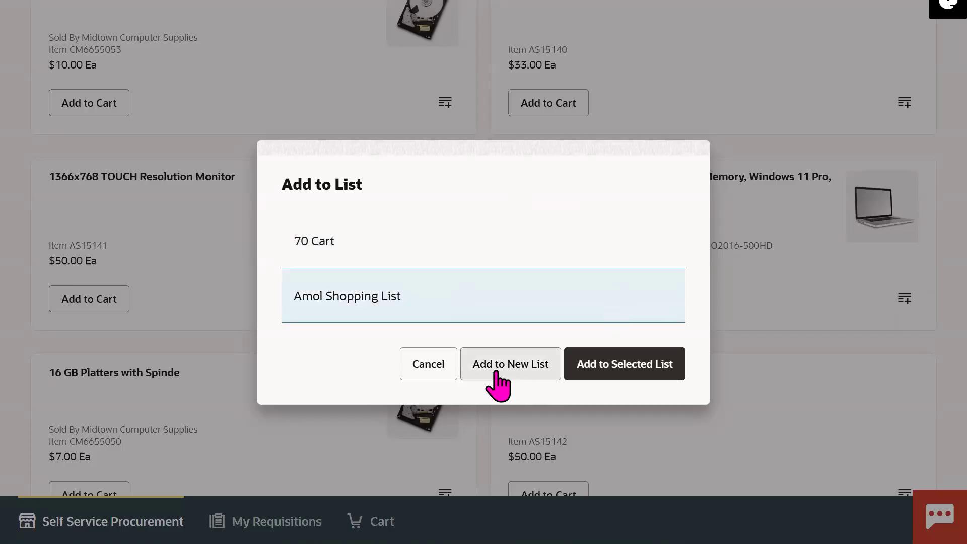
left_click(635, 375)
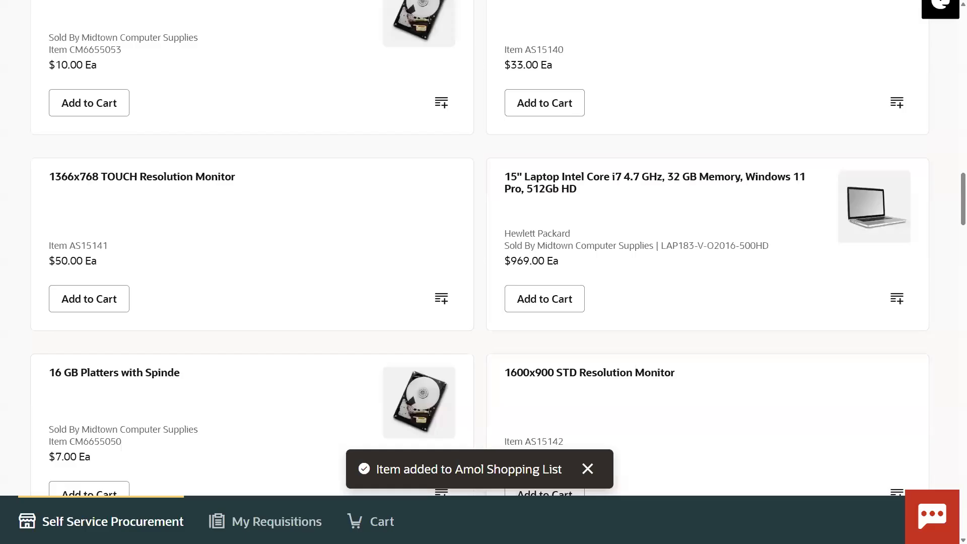
triple_click(419, 470)
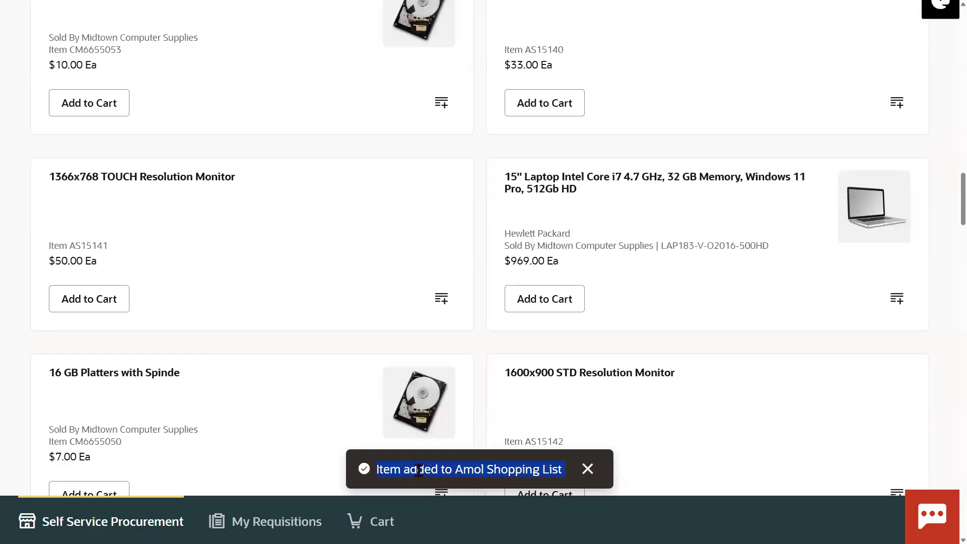
left_click(382, 521)
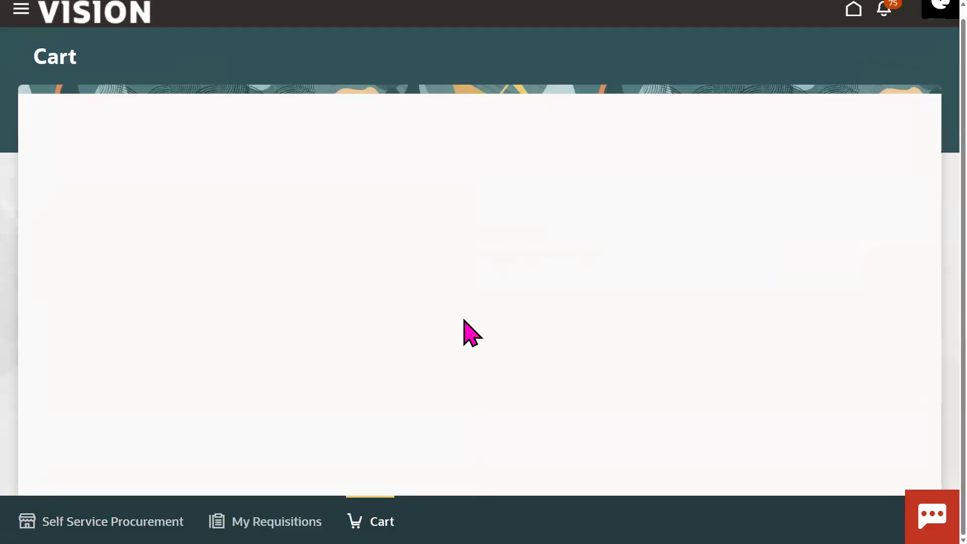
Step: Leave the empty cart and update preferences so the deliver-to location is Chicago
left_click(478, 317)
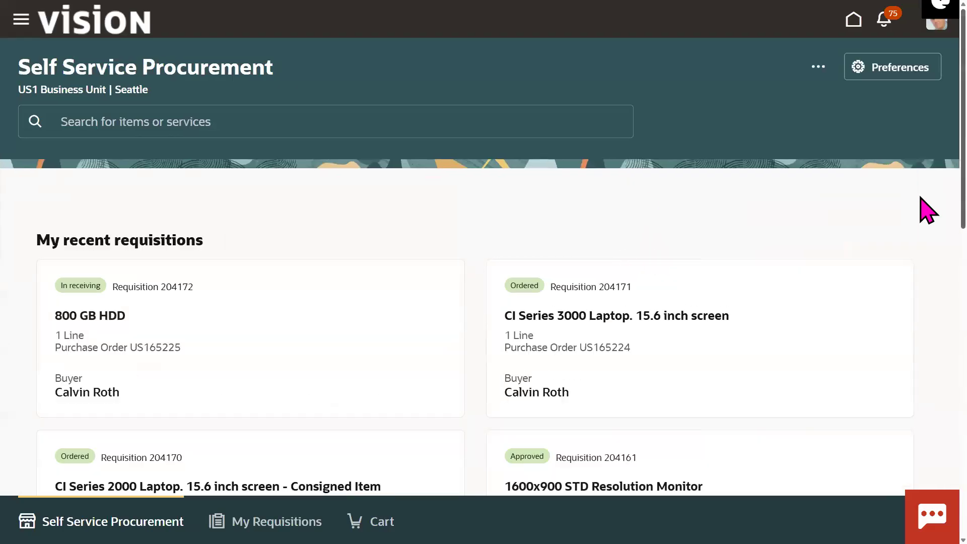
scroll(919, 139, "down", 7)
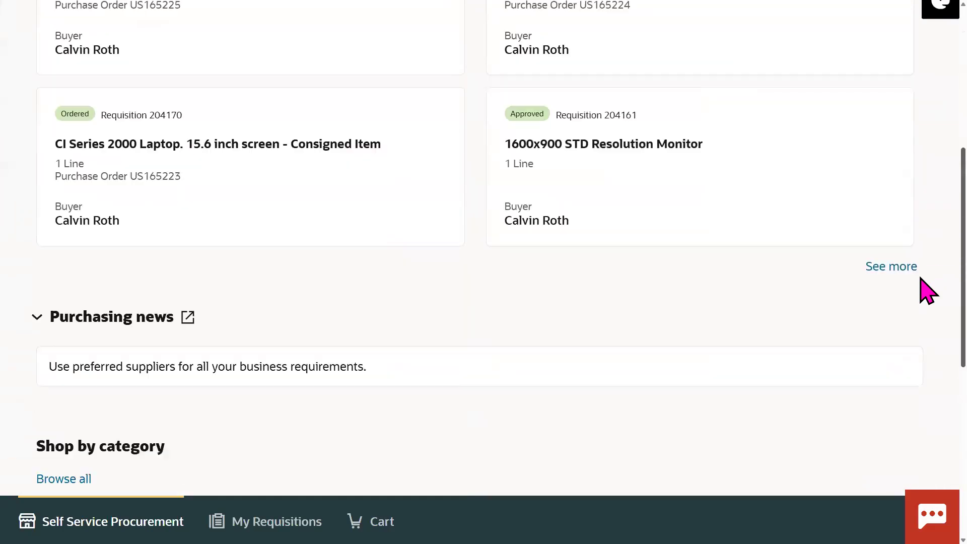
scroll(922, 151, "up", 7)
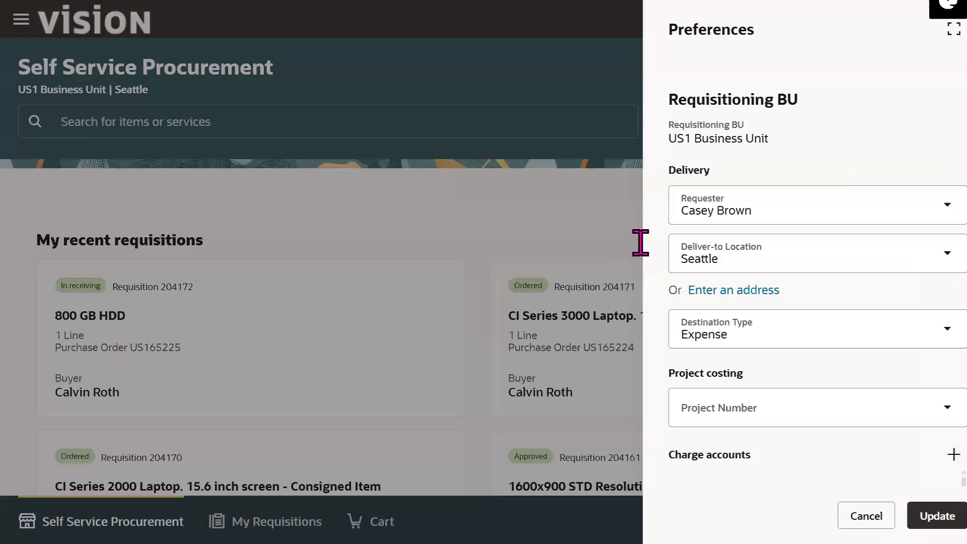
left_click(730, 260)
type("Chi")
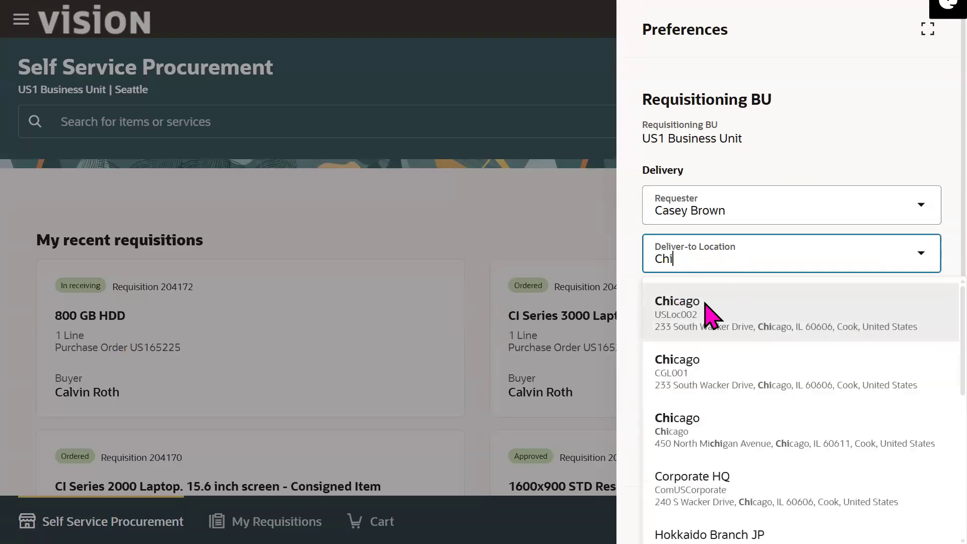
left_click(704, 309)
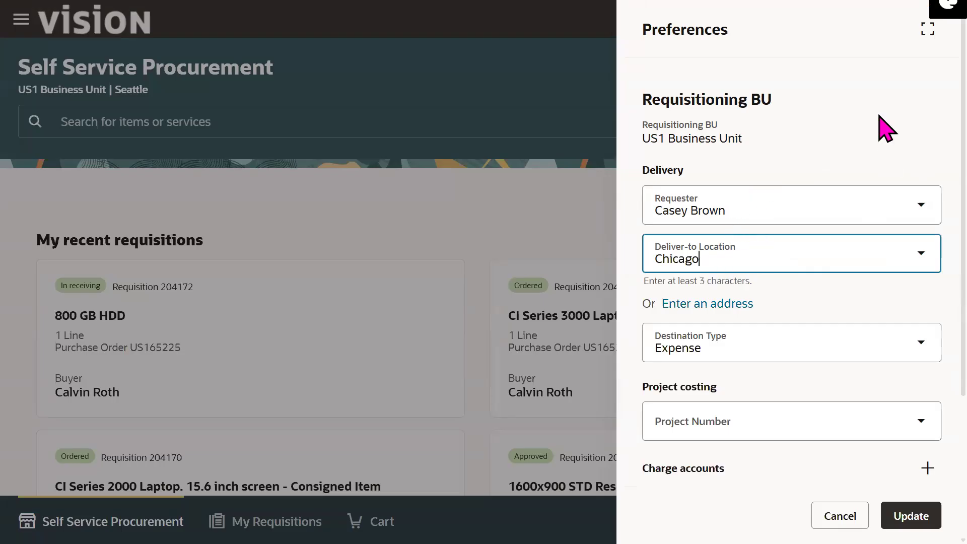
left_click(906, 514)
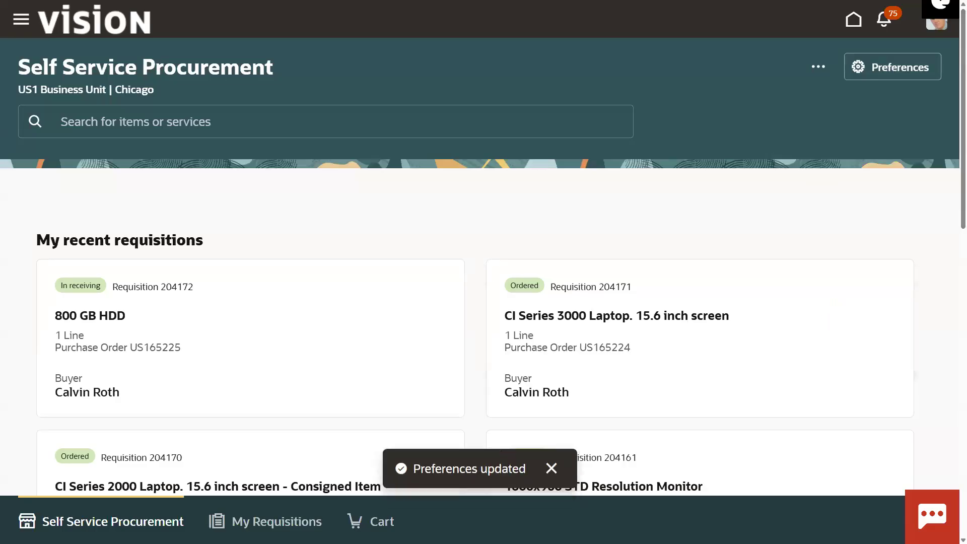
left_click(277, 521)
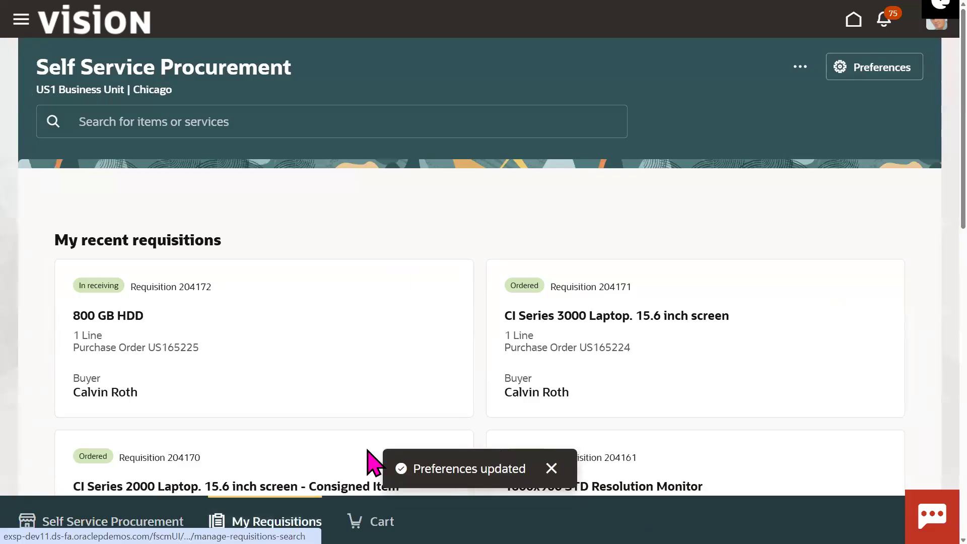
Step: Add the 17" Widescreen Monitor to the cart
left_click(211, 106)
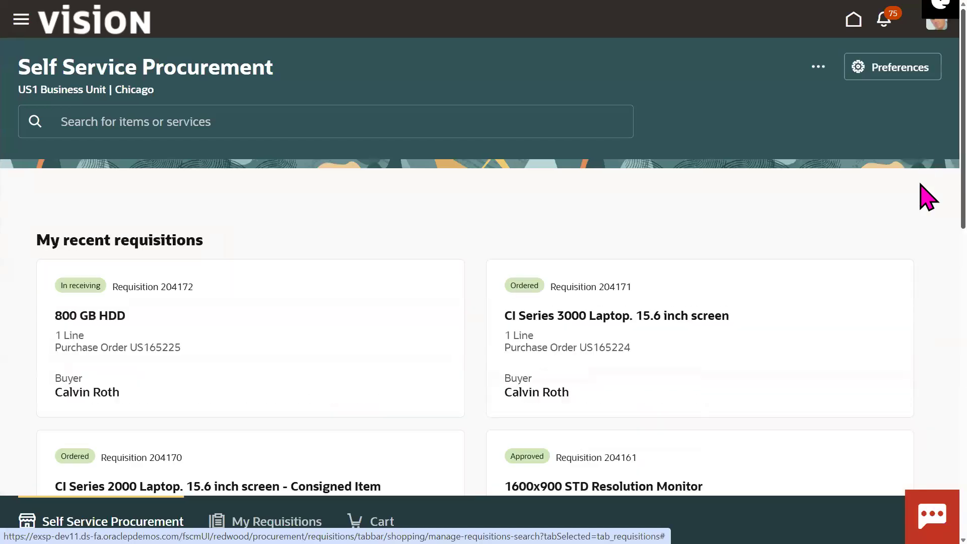
scroll(923, 194, "down", 9)
scroll(928, 392, "down", 5)
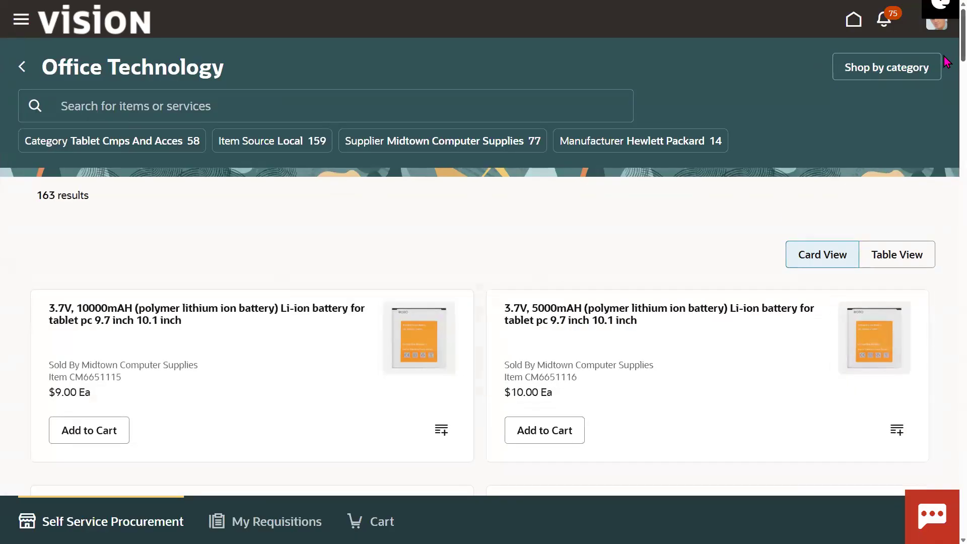
scroll(947, 73, "down", 18)
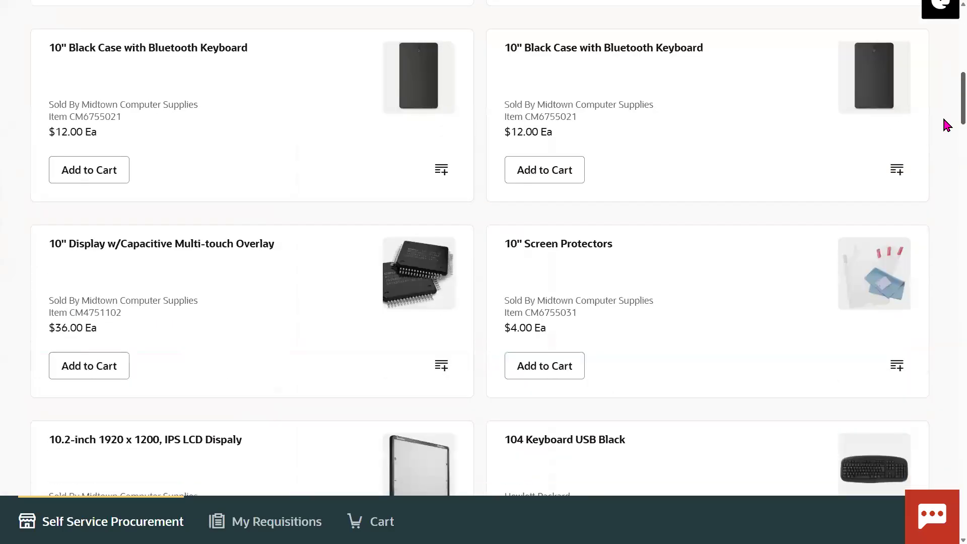
scroll(946, 171, "down", 13)
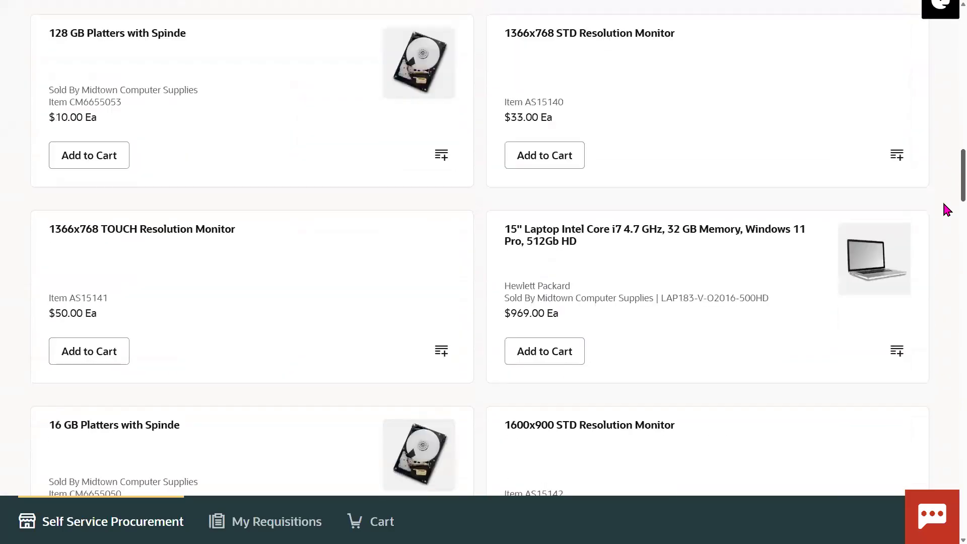
scroll(946, 241, "down", 5)
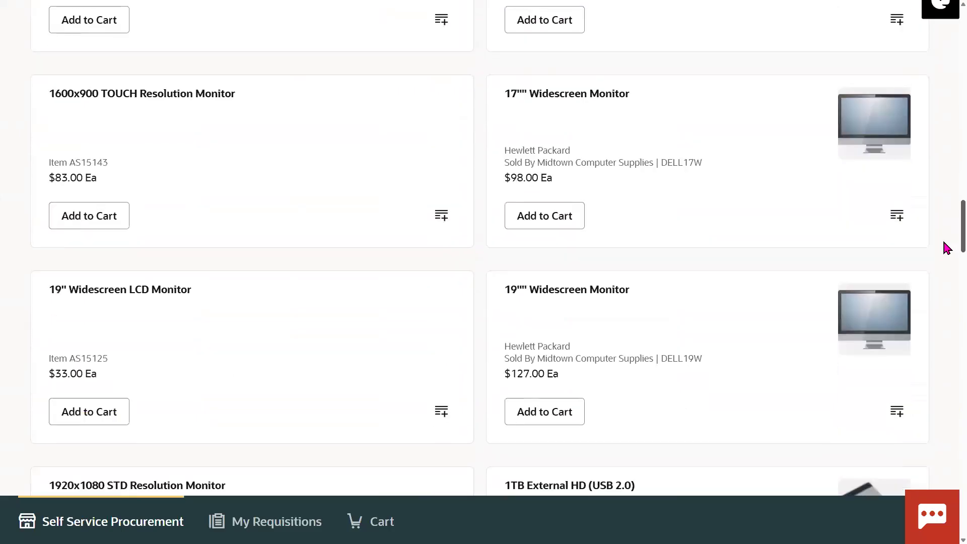
scroll(946, 246, "up", 1)
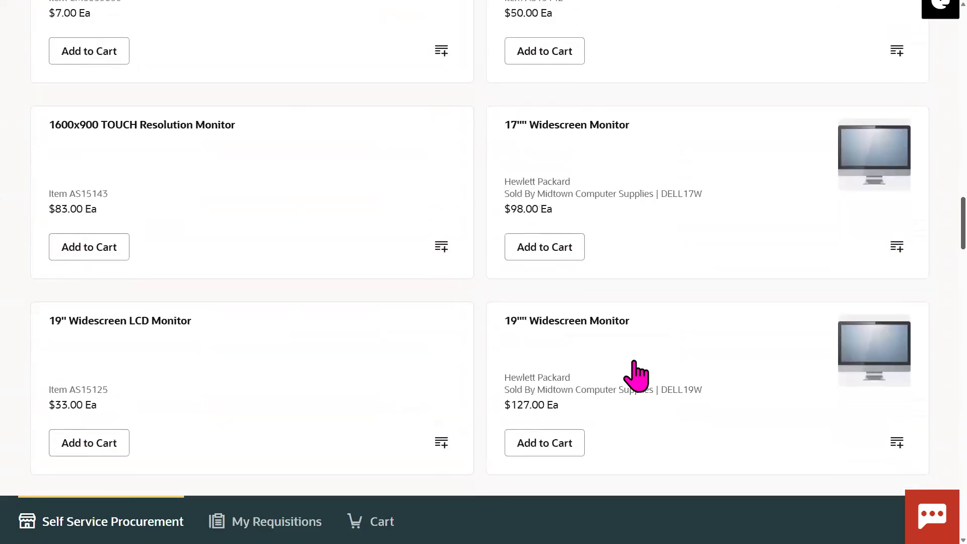
left_click(574, 258)
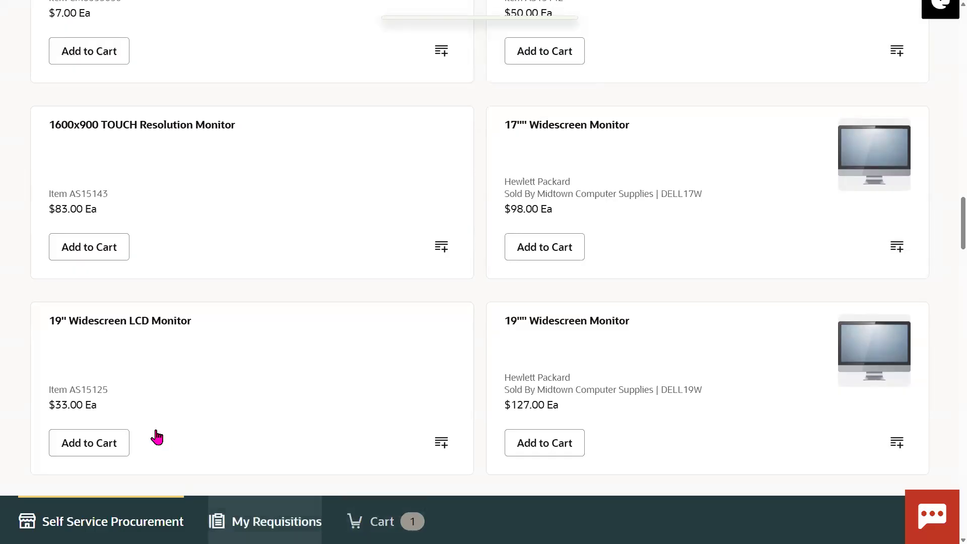
Step: Save the 19" Widescreen LCD Monitor to the 70 Cart list
left_click(441, 444)
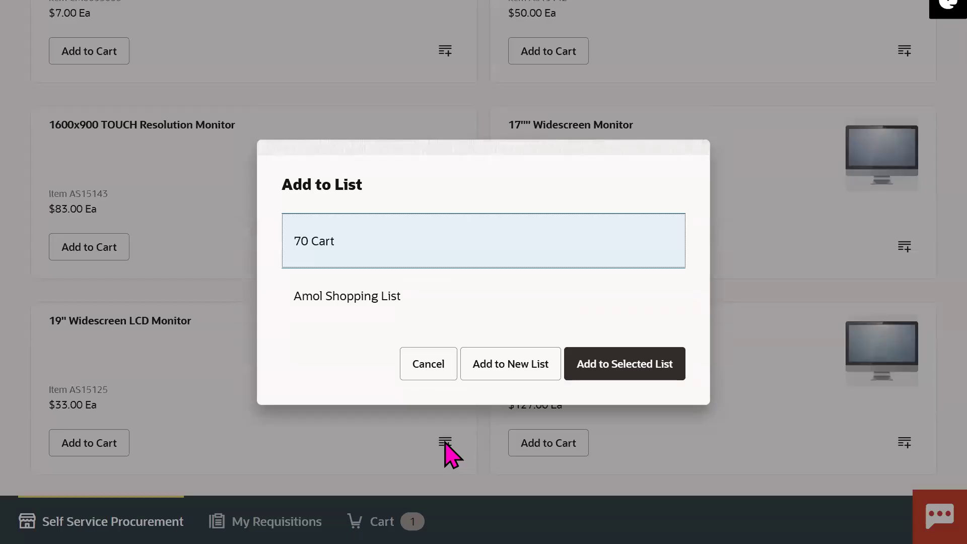
left_click(417, 173)
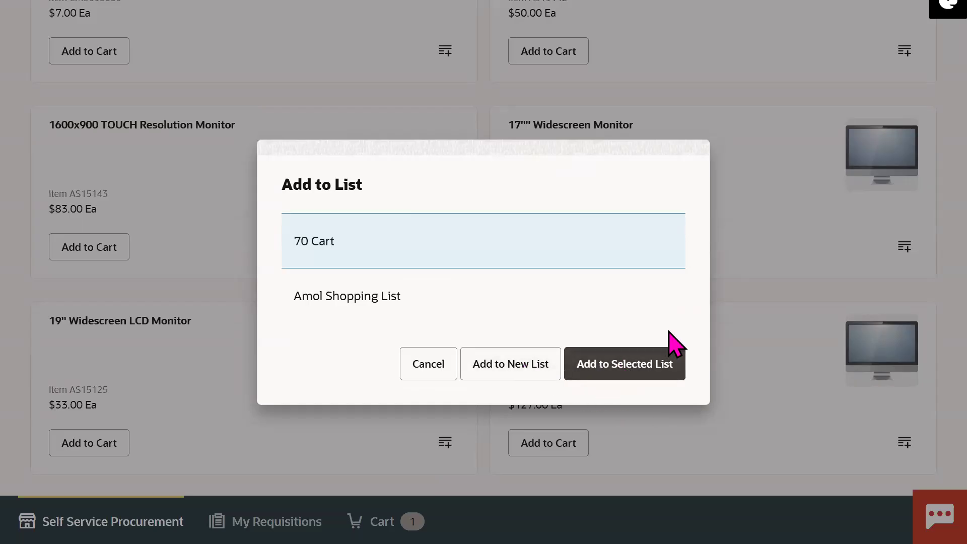
left_click(672, 350)
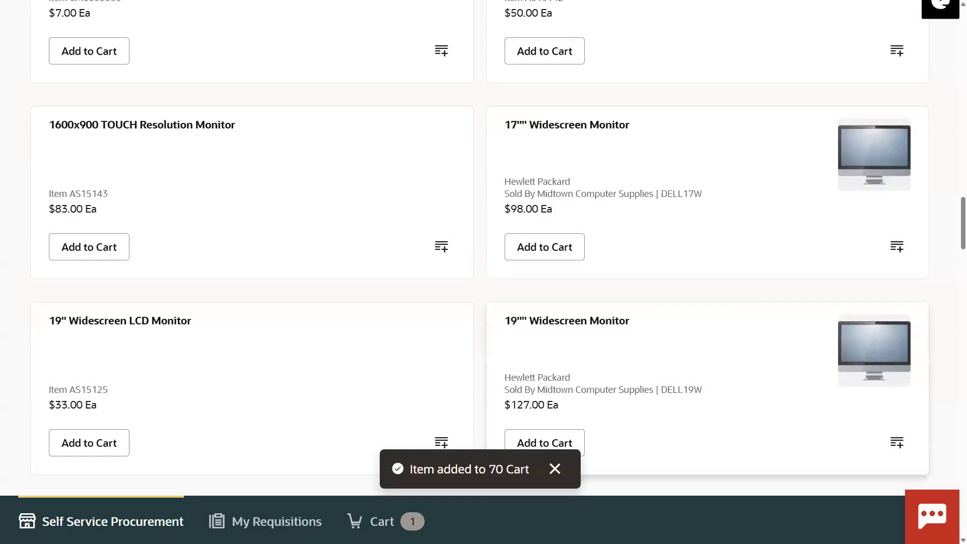
left_click(557, 476)
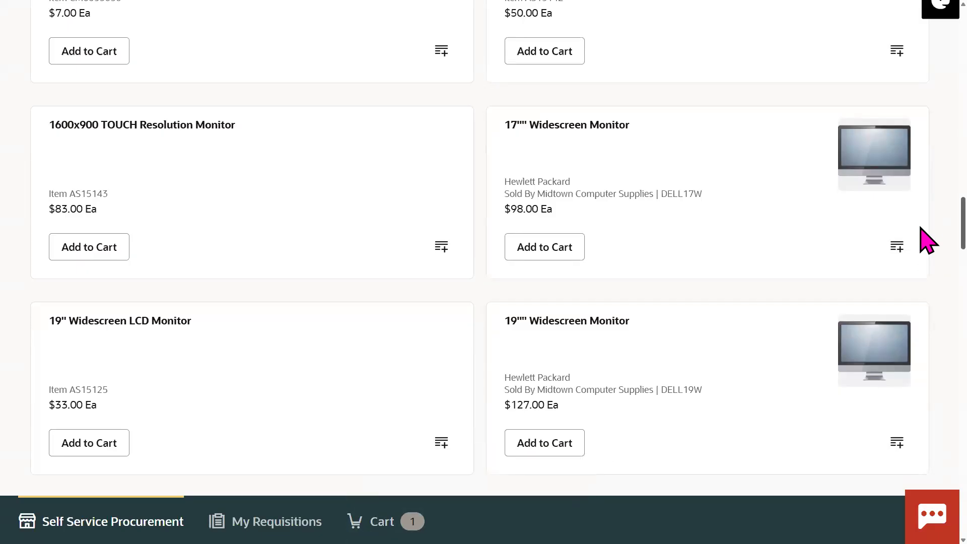
scroll(927, 234, "down", 5)
scroll(928, 247, "up", 3)
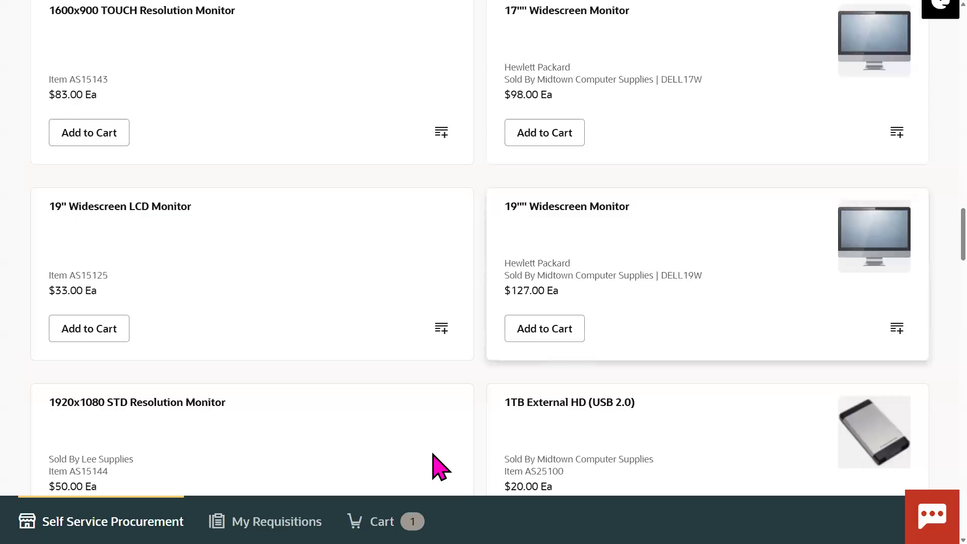
left_click(375, 521)
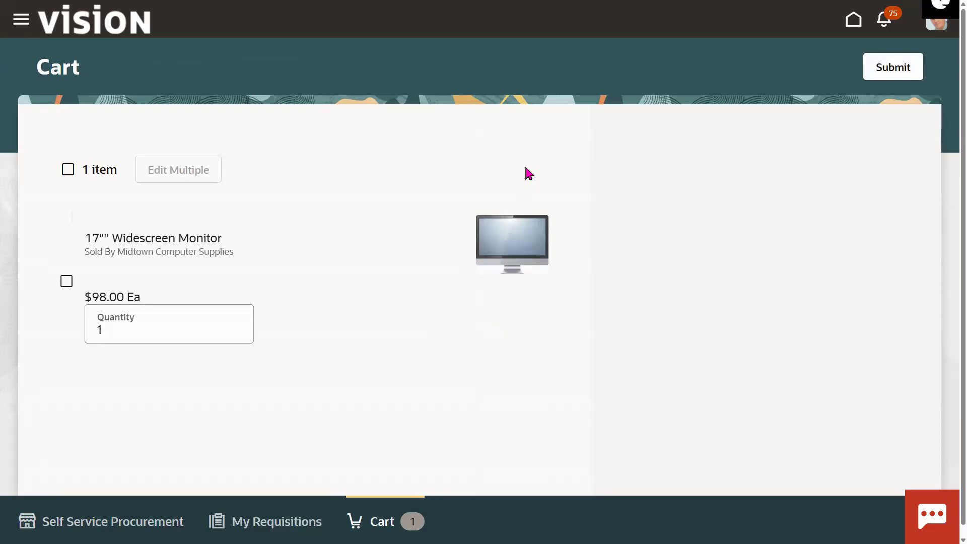
Step: Select all items in requisition 204173's cart and open its header details for editing
triple_click(126, 243)
left_click(287, 270)
left_click(68, 169)
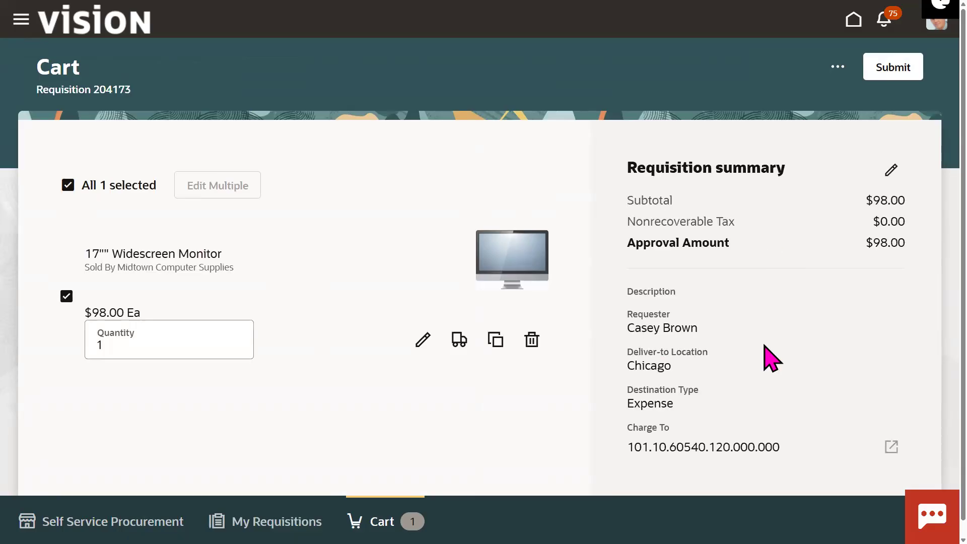
left_click(895, 171)
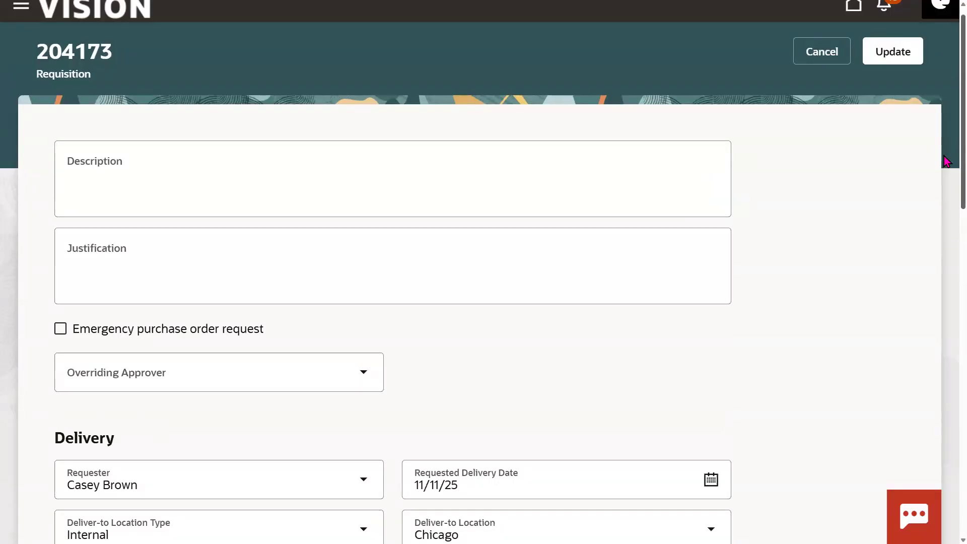
Step: Review the requisition details, then open and dismiss the further actions menu
scroll(947, 161, "down", 7)
scroll(944, 382, "down", 6)
scroll(944, 151, "up", 11)
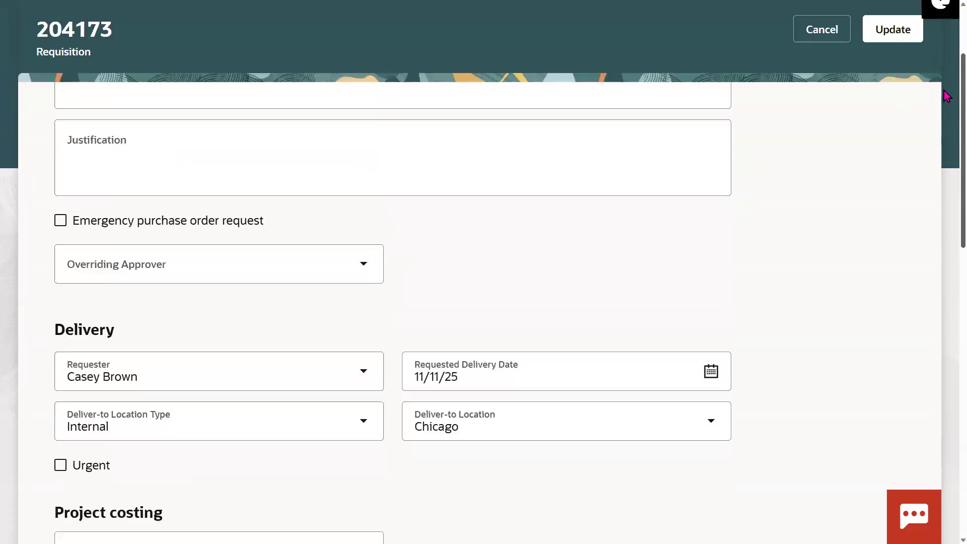
scroll(944, 95, "up", 1)
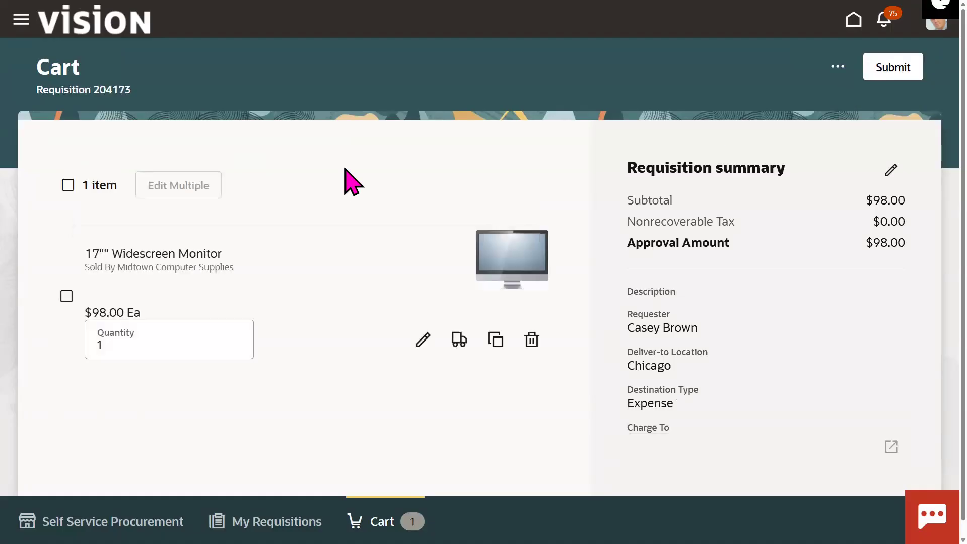
left_click(841, 73)
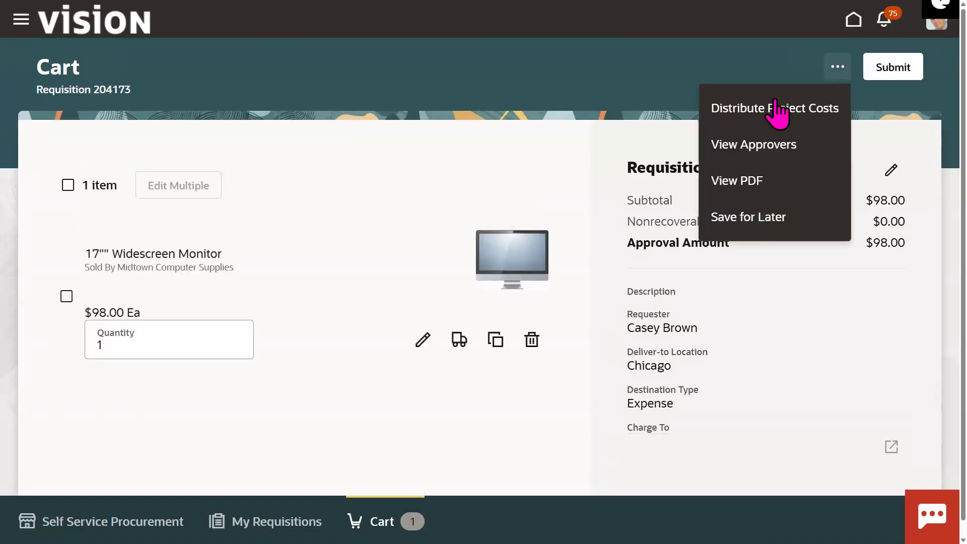
left_click(518, 205)
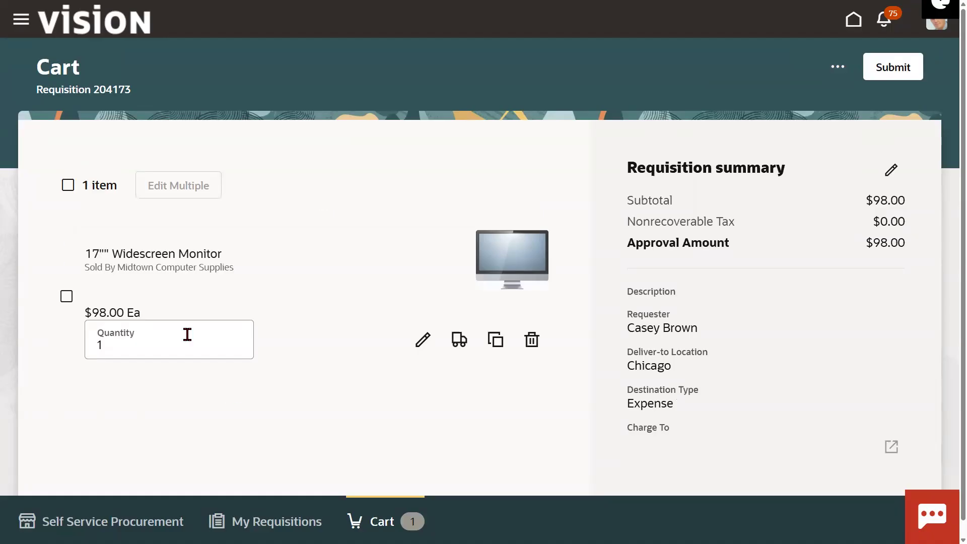
left_click(423, 341)
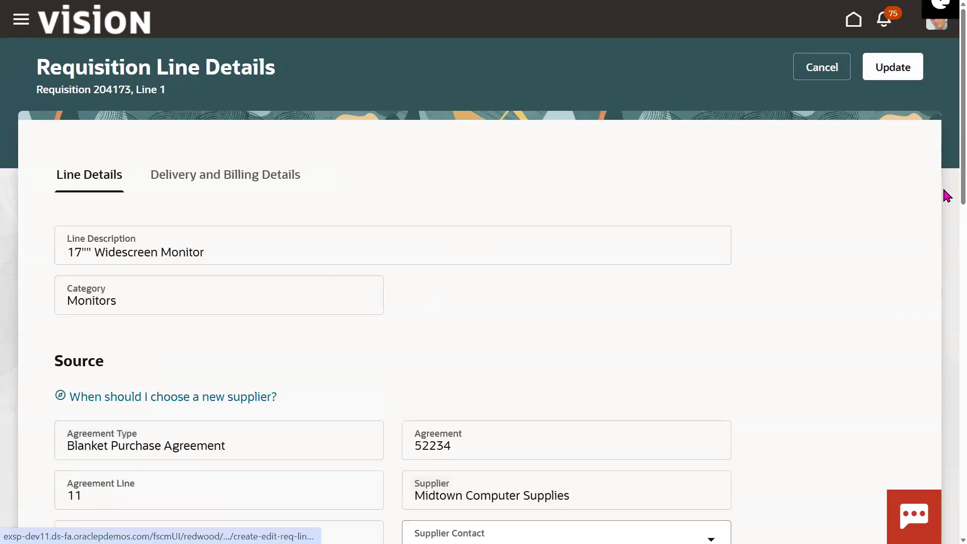
scroll(945, 166, "down", 3)
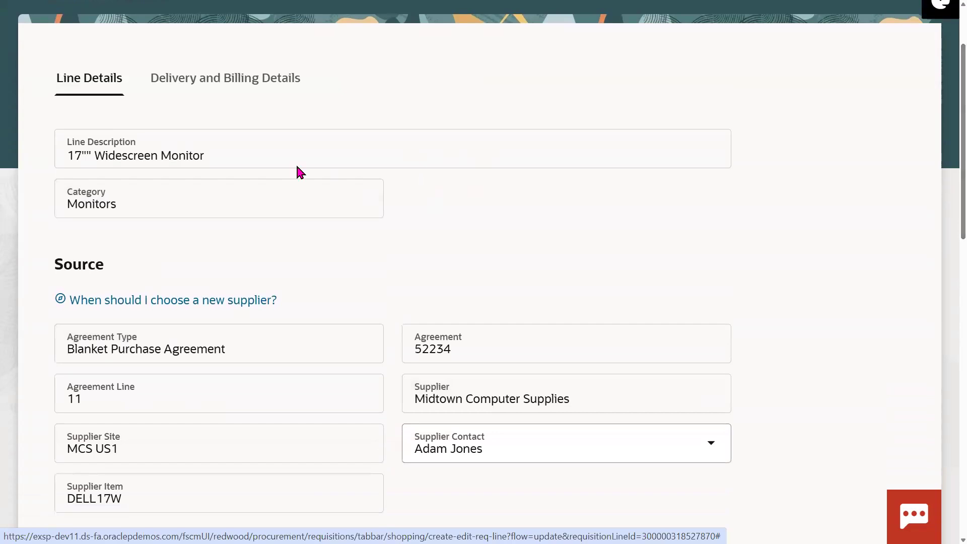
triple_click(233, 156)
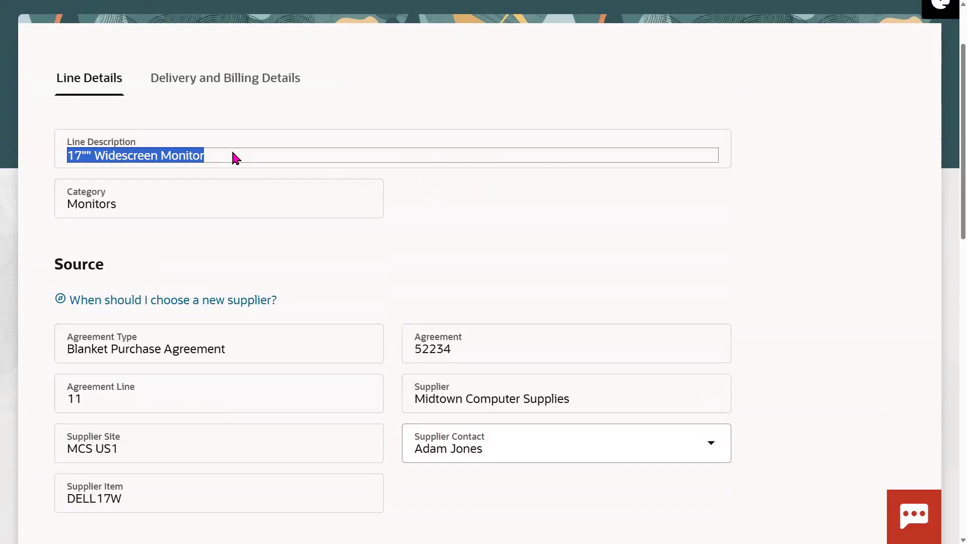
left_click(507, 271)
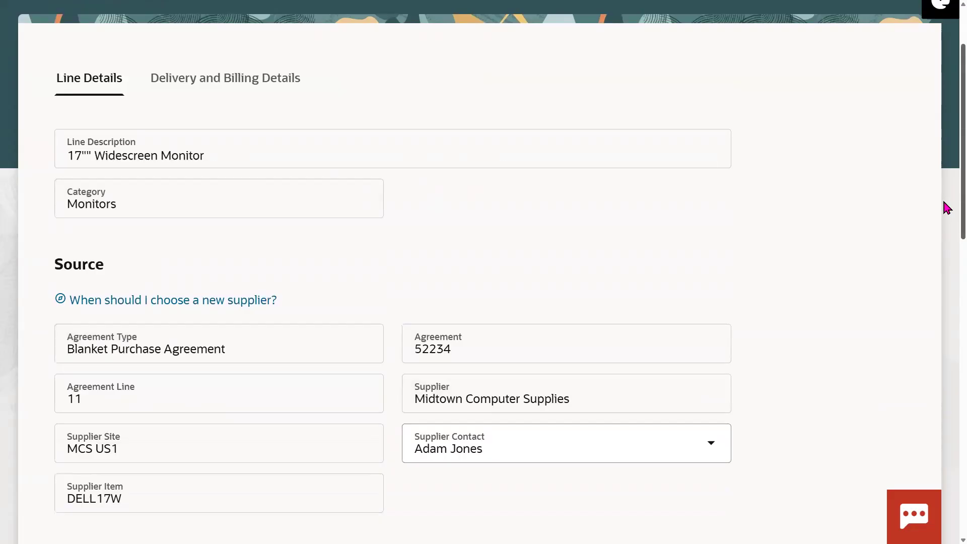
scroll(944, 217, "down", 2)
scroll(943, 196, "up", 3)
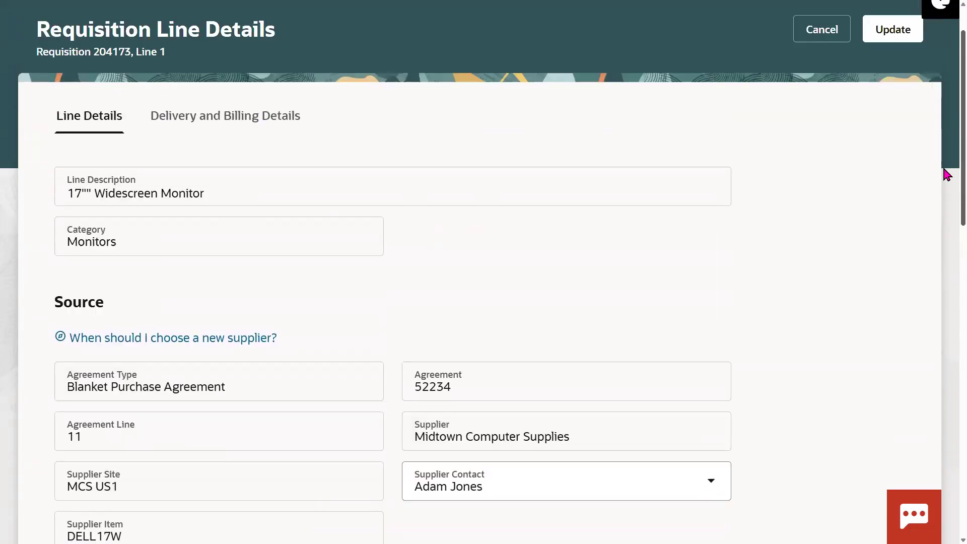
scroll(946, 174, "up", 1)
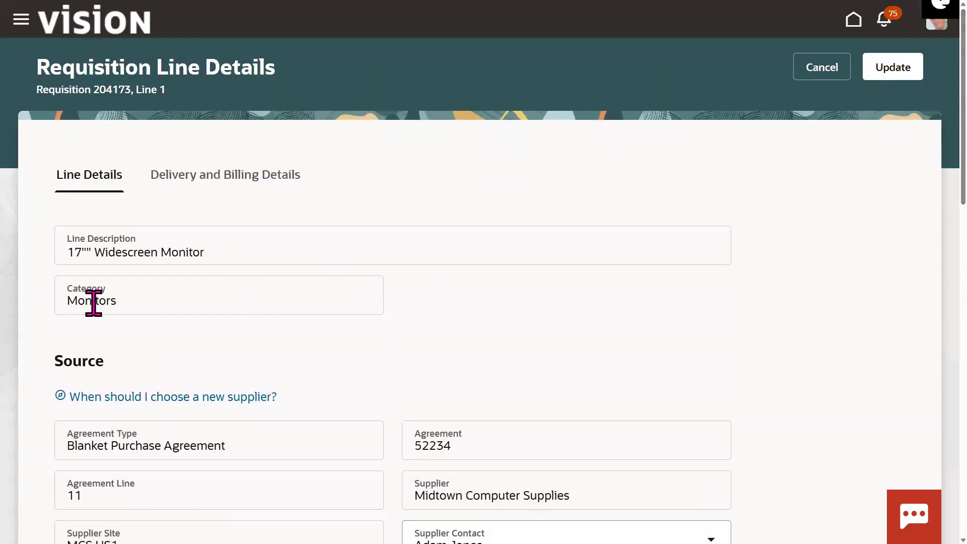
scroll(946, 201, "down", 3)
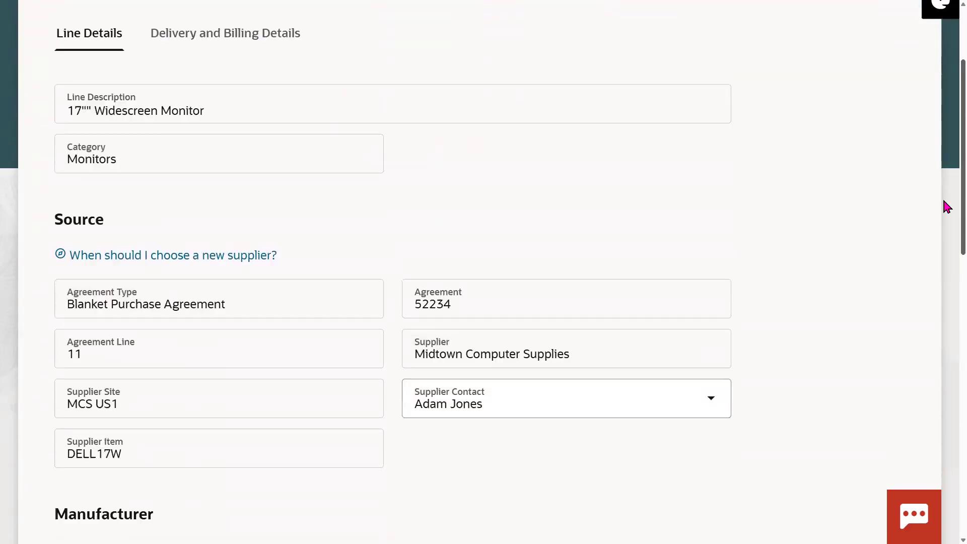
scroll(946, 206, "down", 2)
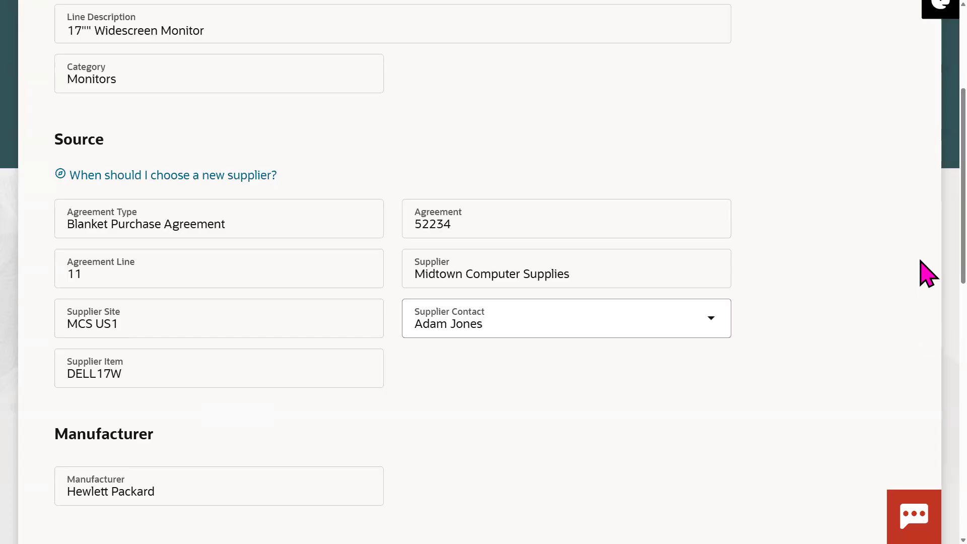
scroll(925, 237, "up", 5)
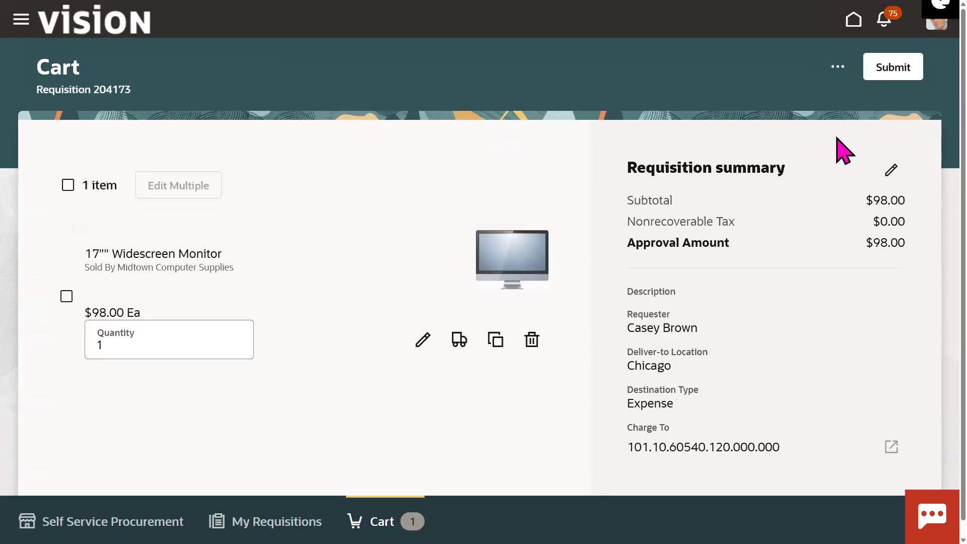
Step: Change the 17" Widescreen Monitor quantity from 1 to 2, making the total $196.00
double_click(656, 399)
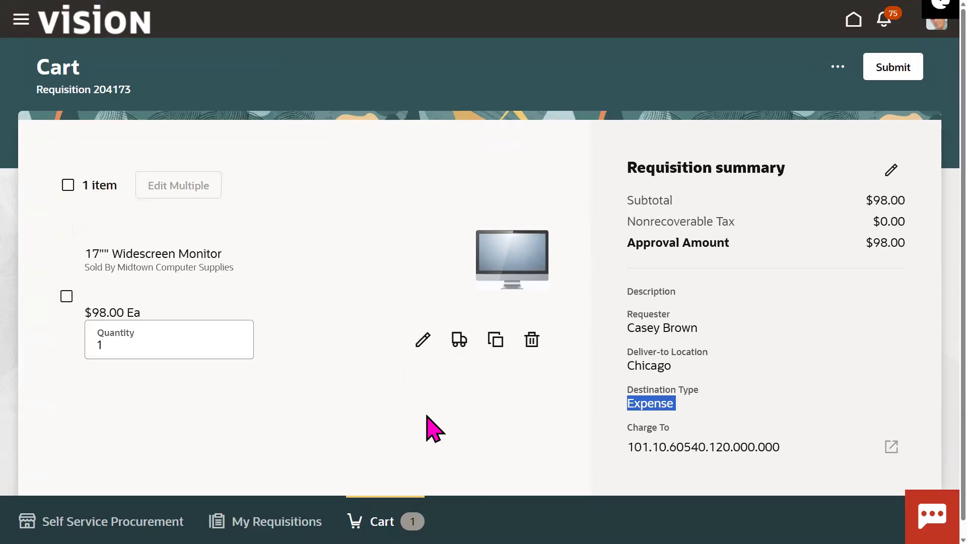
left_click(131, 346)
key("BackSpace")
type("2")
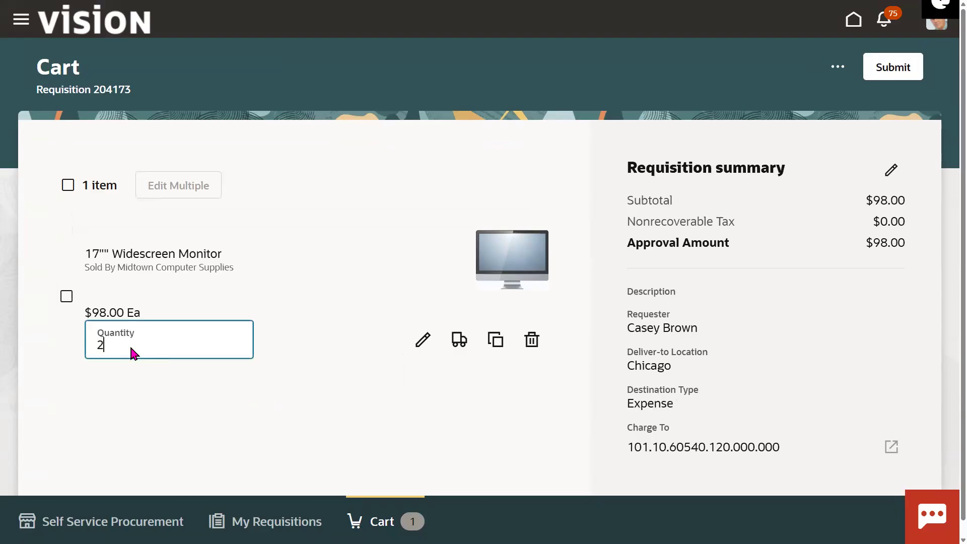
key("Tab")
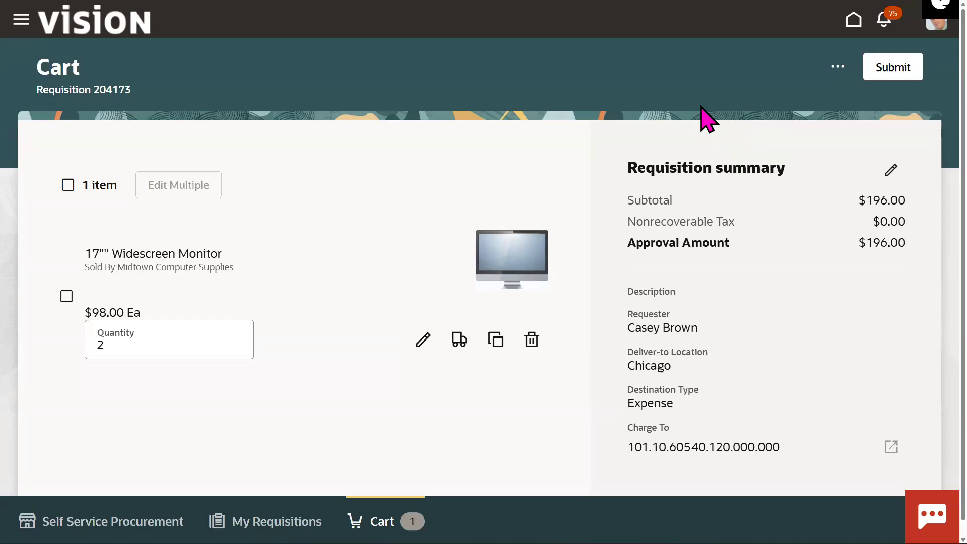
left_click(836, 68)
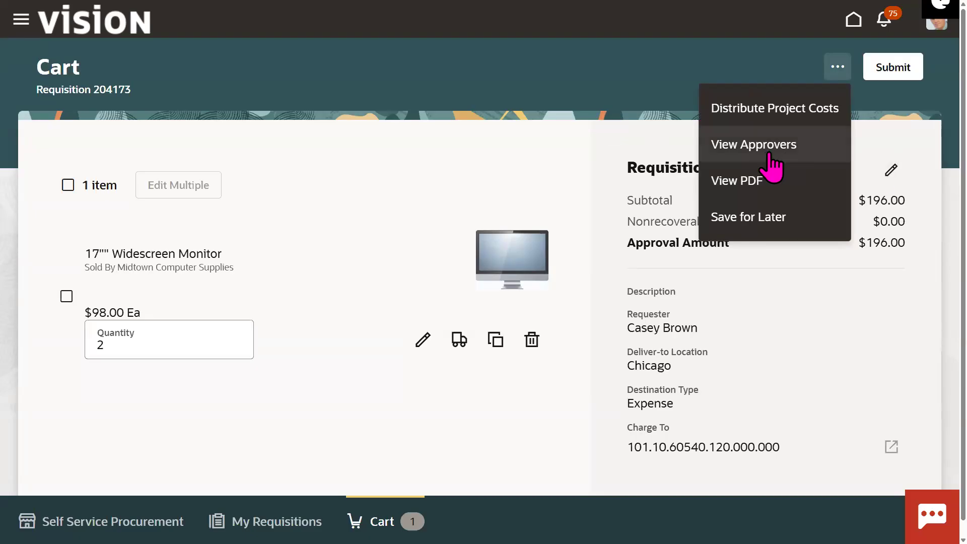
Step: View requisition 204173's approvers, then exit full screen and select the address domain
left_click(763, 157)
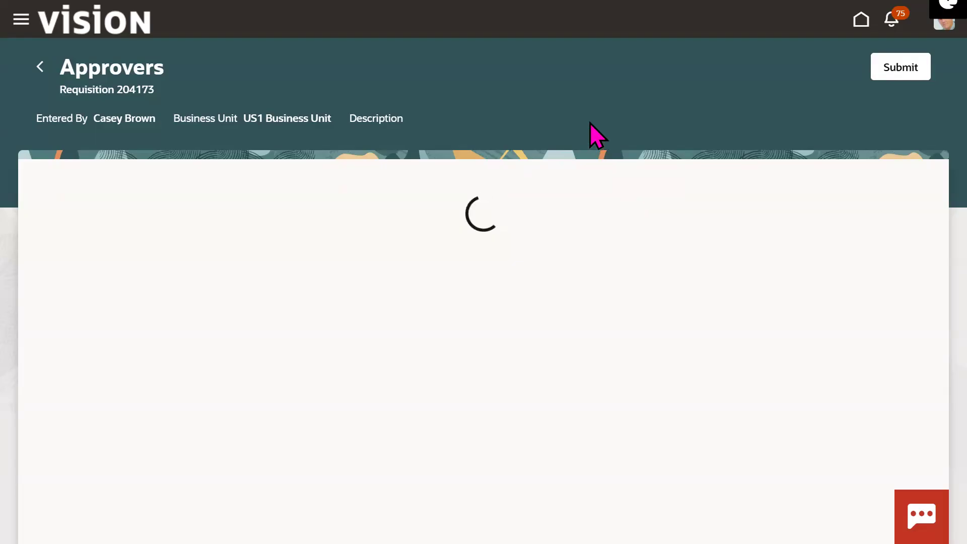
key("F11")
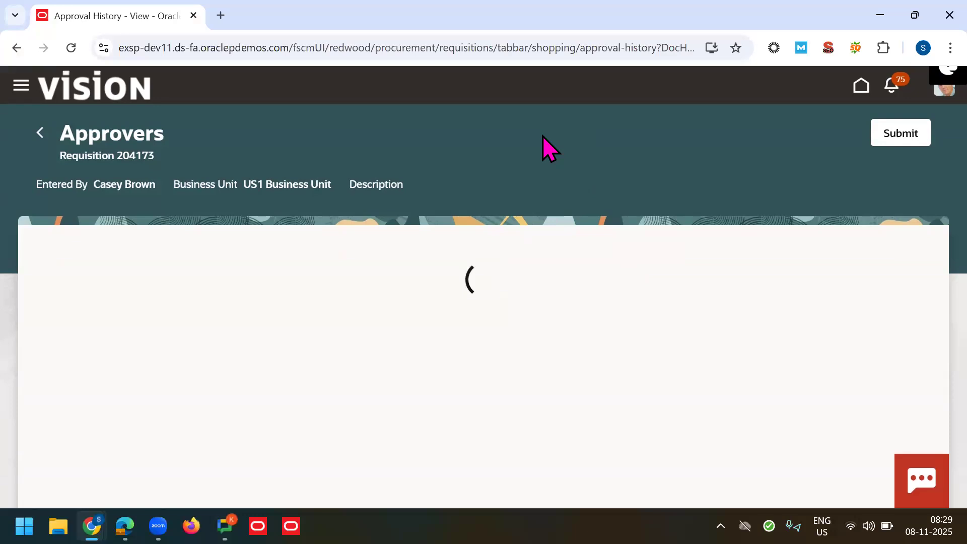
left_click_drag(289, 48, 56, 43)
Step: Load the dev Oracle Cloud address in Edge, sign in, and return to Chrome's approvers page
left_click(125, 526)
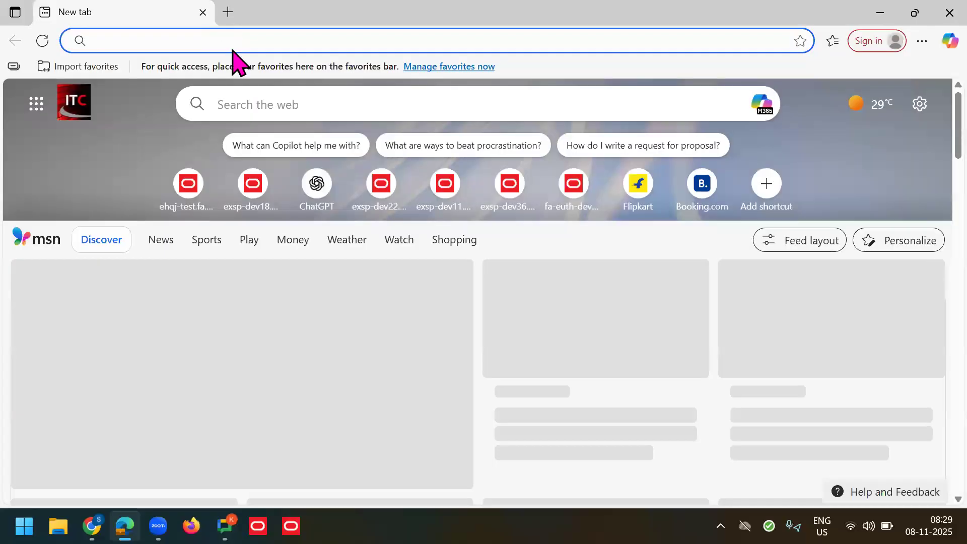
type("dev")
key("Return")
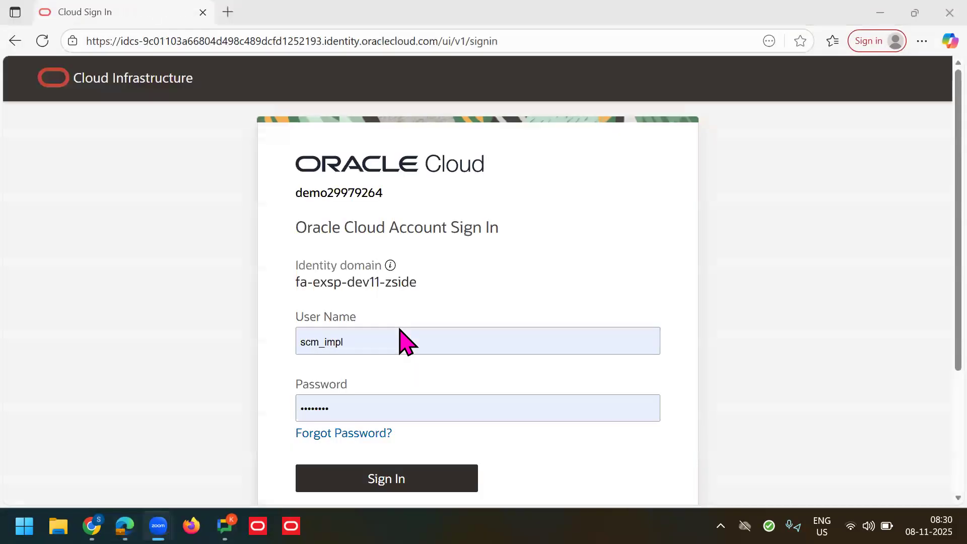
left_click(322, 471)
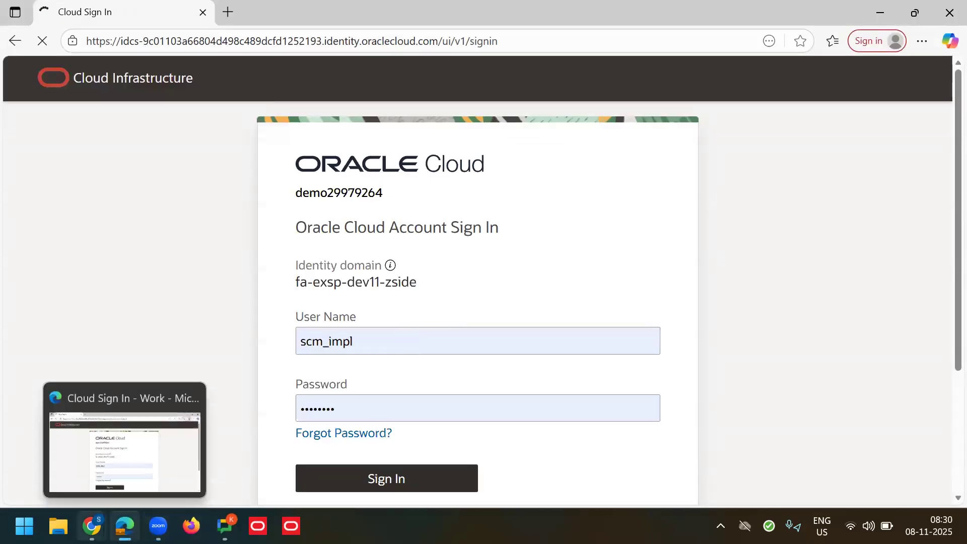
left_click(222, 463)
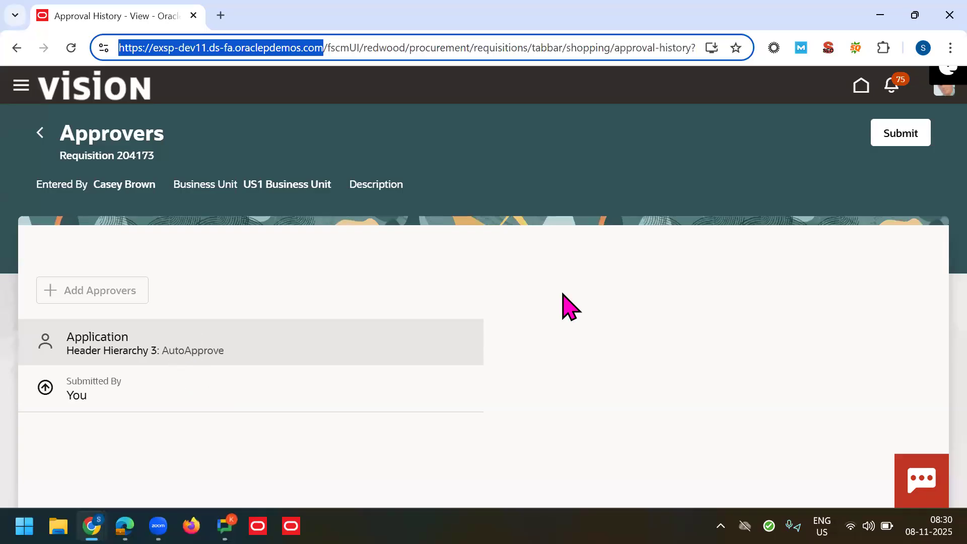
Step: Submit requisition 204173 for approval from the Approvers page
left_click(910, 146)
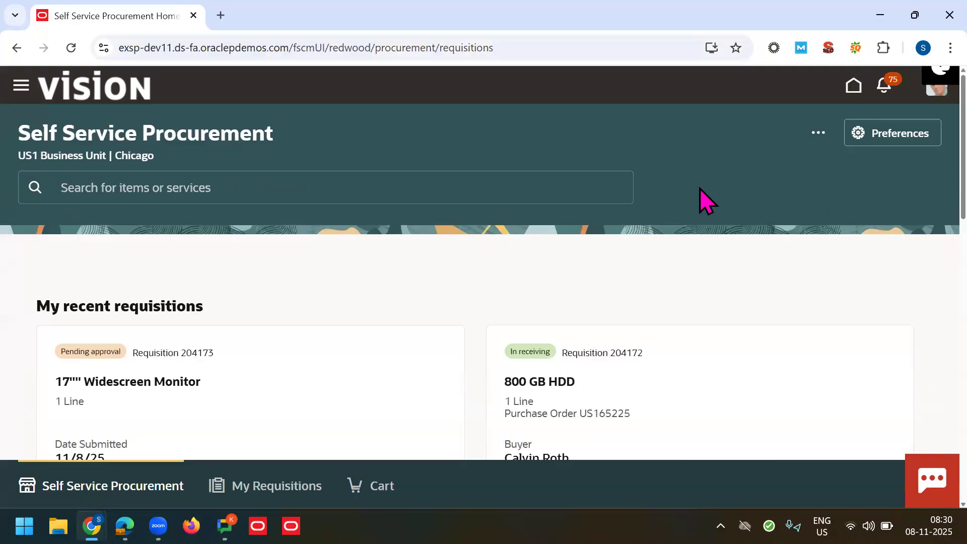
Step: Switch the browser to full screen and check the additional procurement actions menu
key("F11")
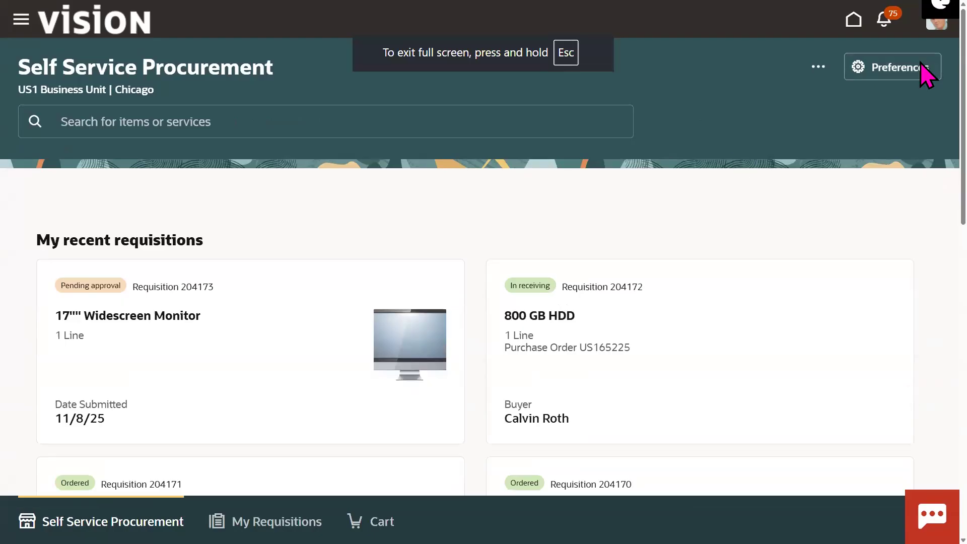
left_click(818, 69)
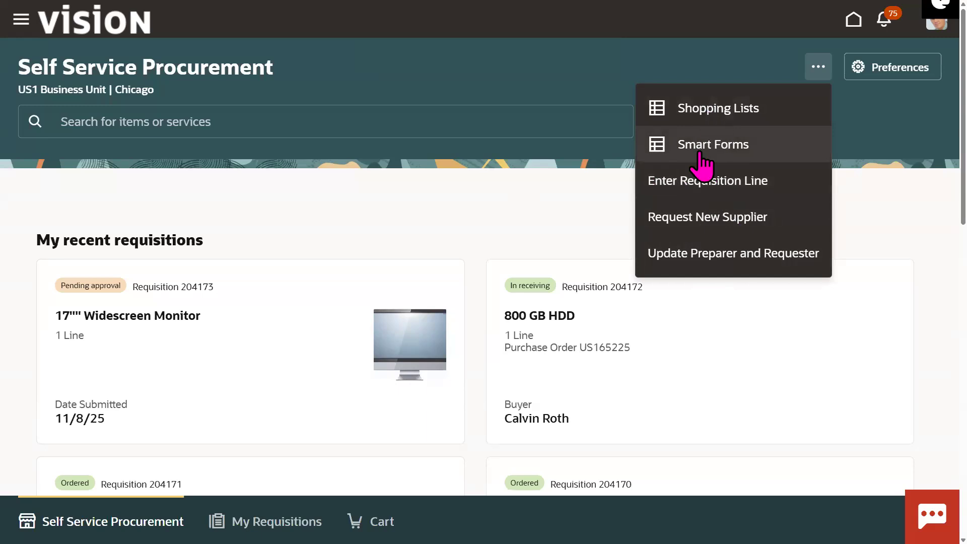
left_click(543, 214)
scroll(928, 192, "down", 15)
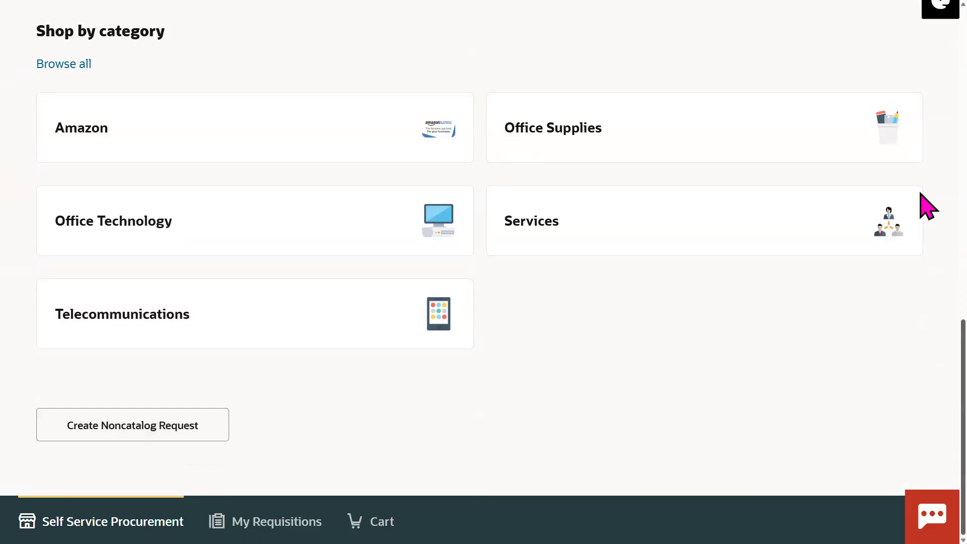
scroll(925, 151, "up", 10)
scroll(927, 75, "up", 5)
left_click(818, 66)
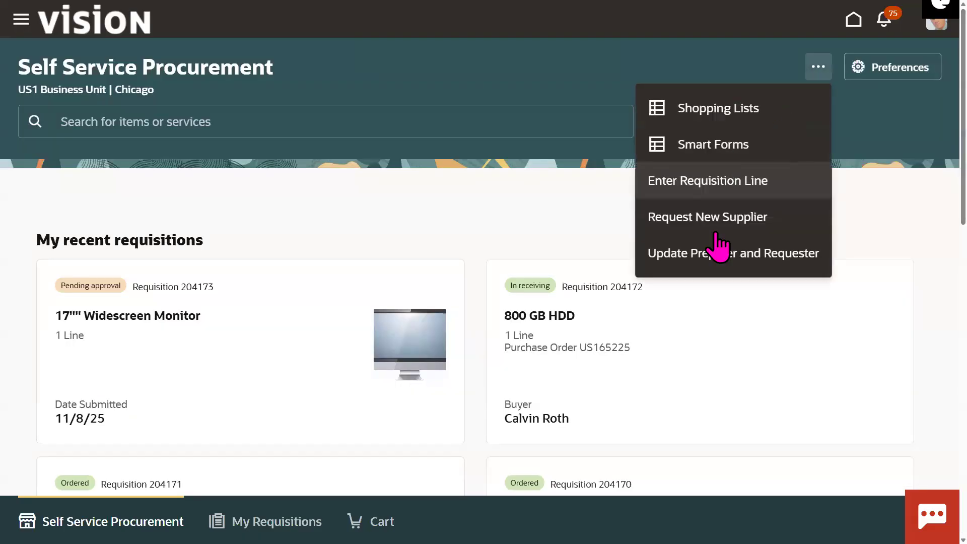
left_click(887, 163)
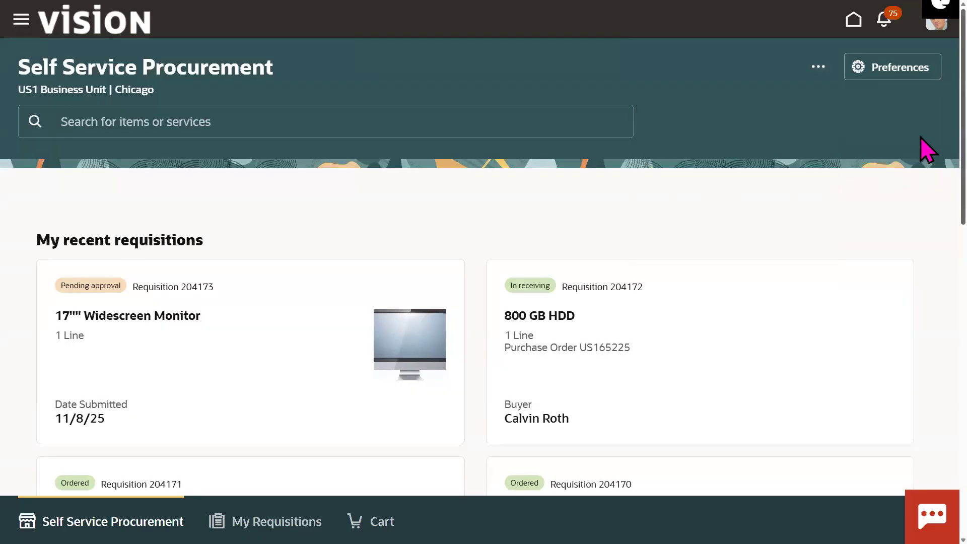
Step: Start a new noncatalog request from the home page's Shop by category area
scroll(923, 302, "down", 10)
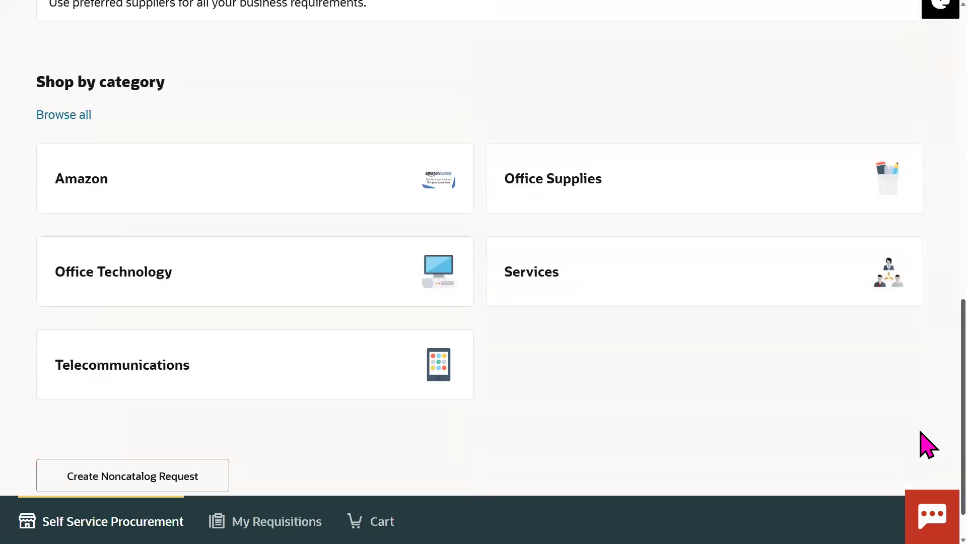
scroll(436, 456, "down", 1)
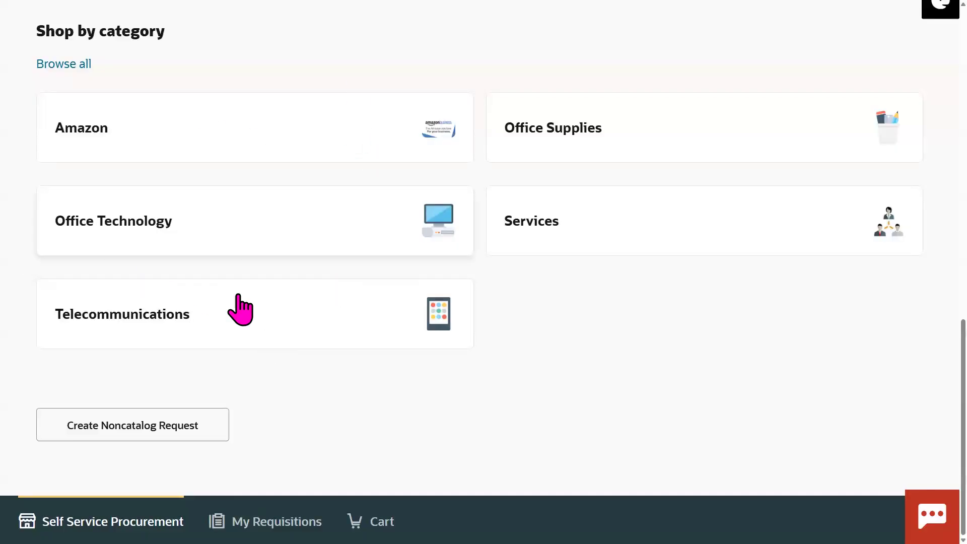
left_click(150, 429)
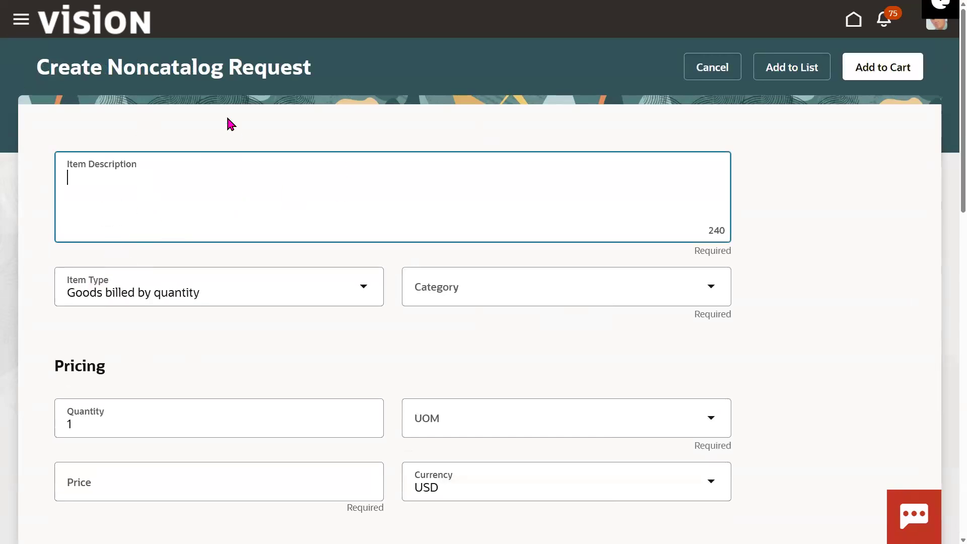
Step: Enter 'SCM Training' as the item description
triple_click(144, 74)
left_click(205, 183)
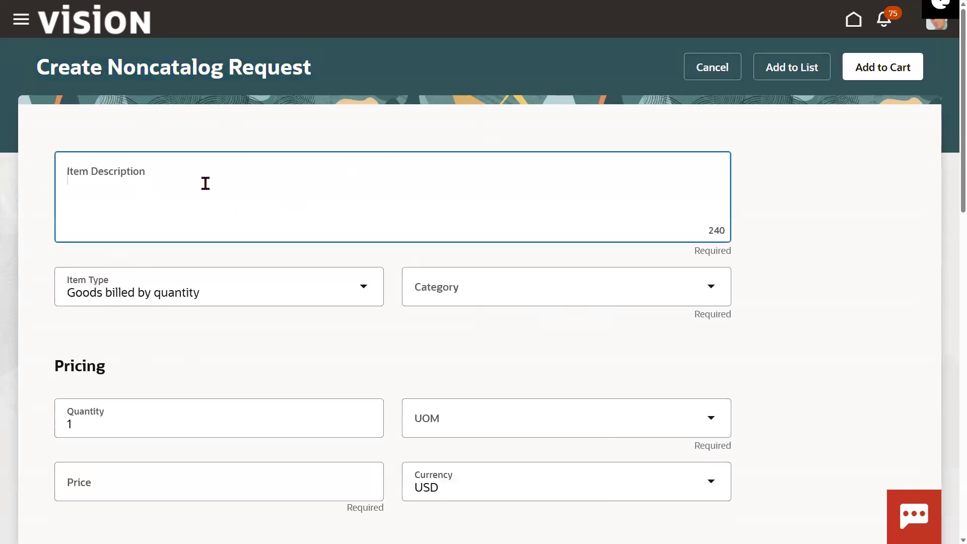
triple_click(179, 91)
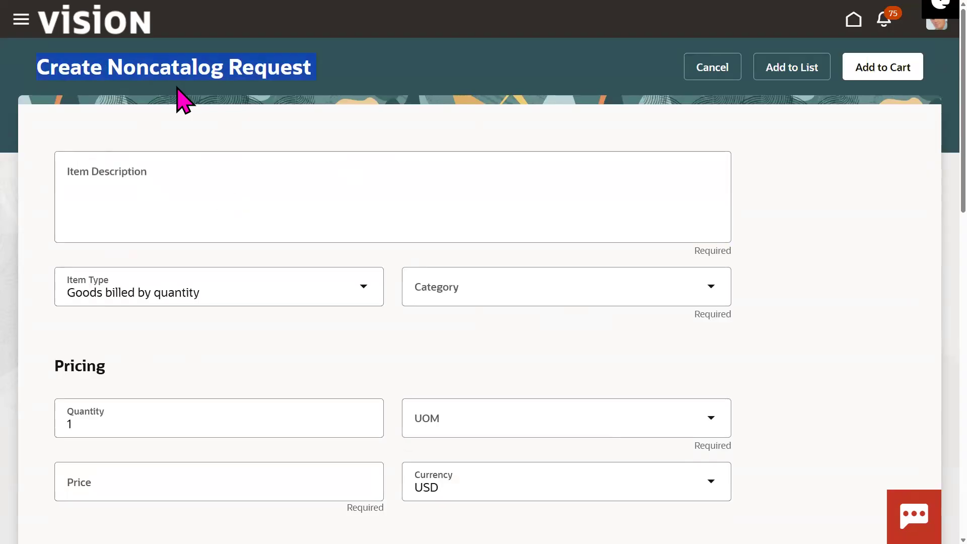
left_click(149, 183)
type("SCM Training")
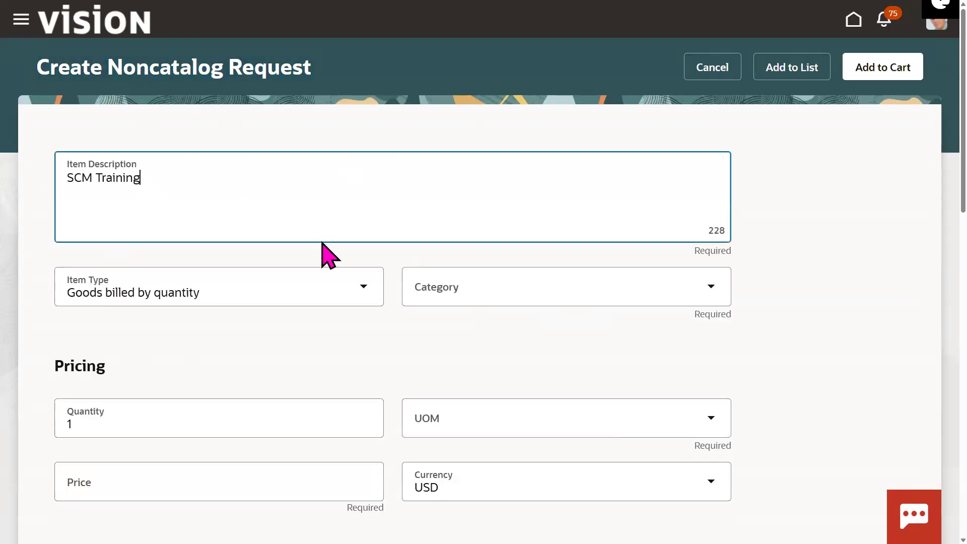
double_click(172, 81)
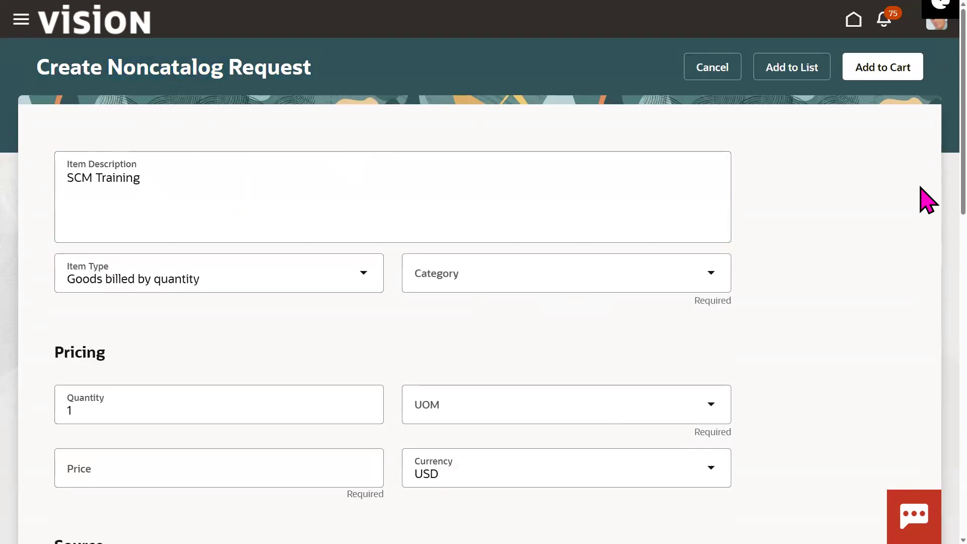
scroll(486, 229, "down", 1)
Step: Set the category to Software and the unit of measure to 71K Each
left_click(486, 229)
type("Soft")
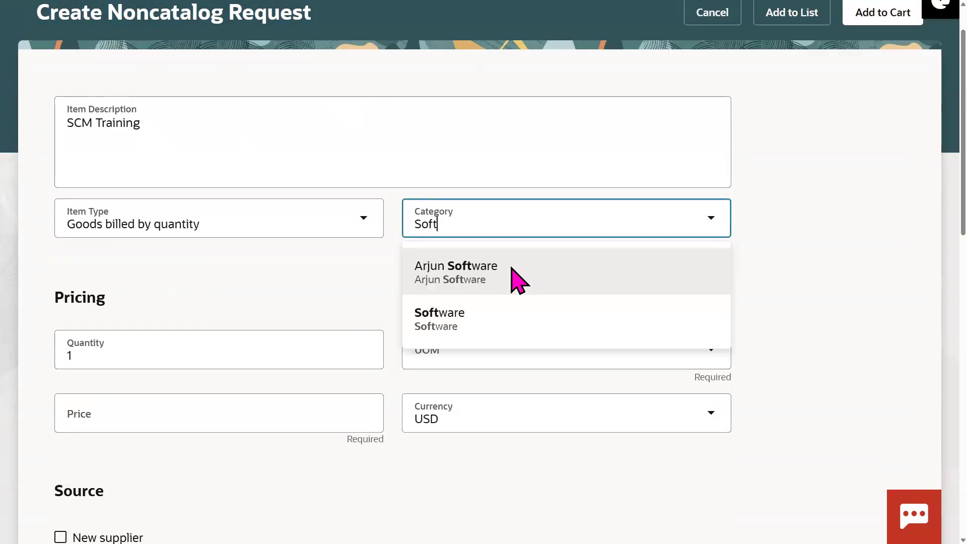
left_click(454, 327)
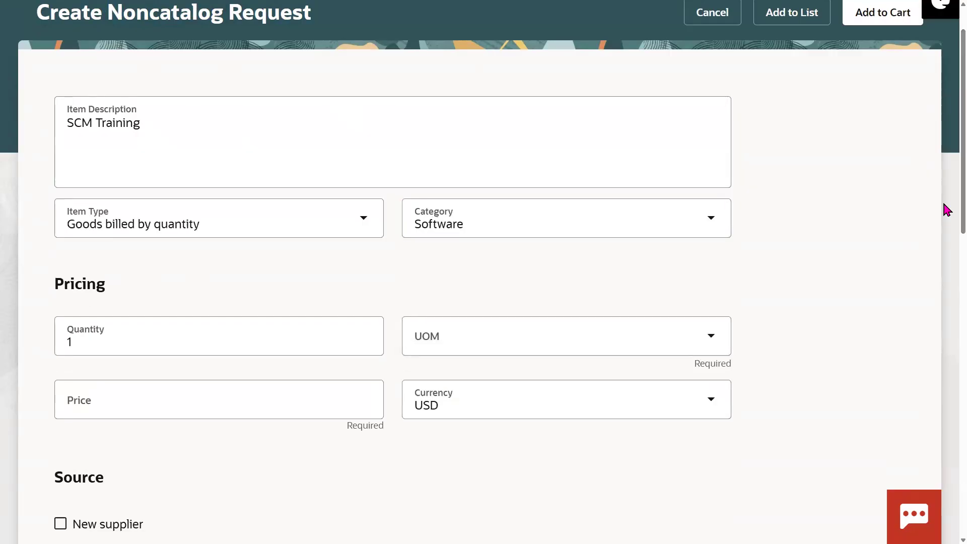
scroll(946, 209, "down", 1)
left_click(222, 272)
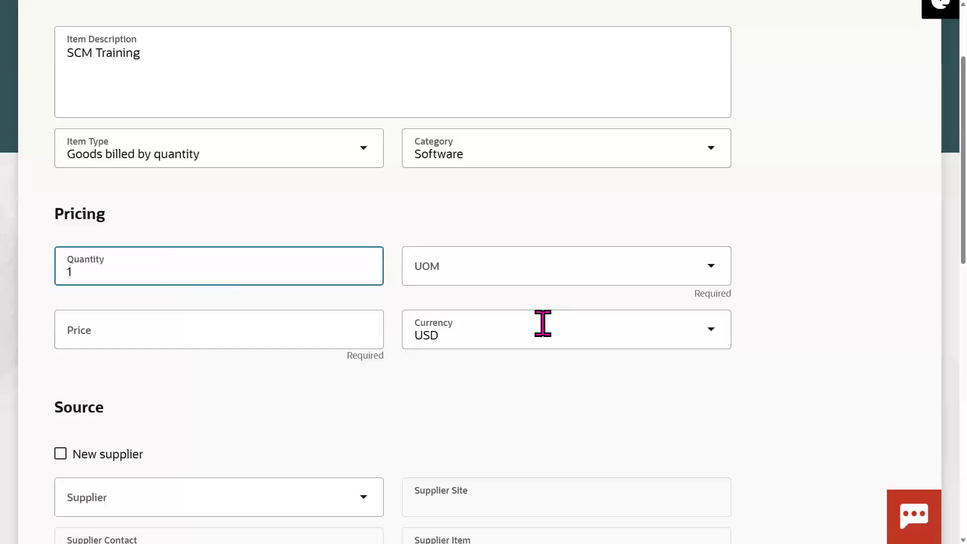
left_click(454, 282)
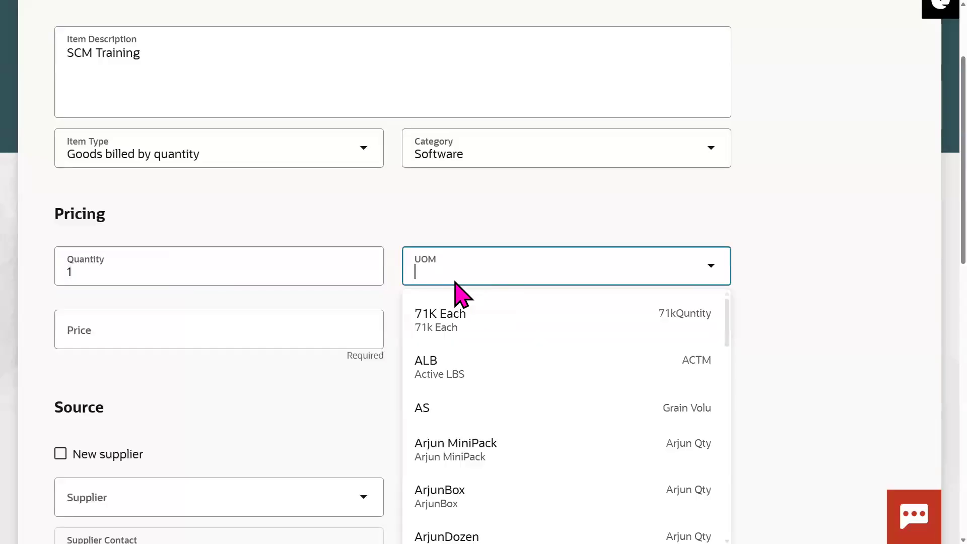
type("Each")
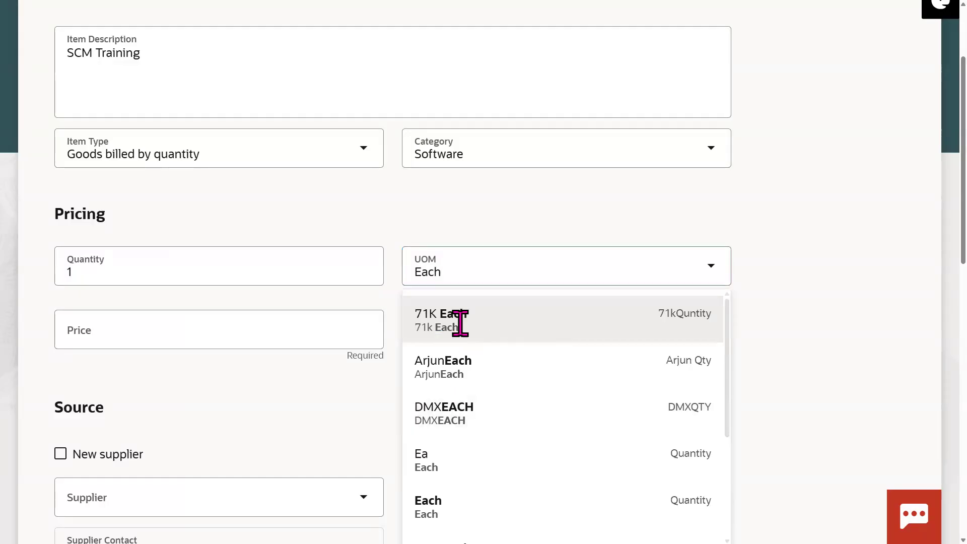
left_click(459, 324)
Step: Correct the mistyped price entries so the price reads $400.00
left_click(245, 321)
type("30")
key("BackSpace")
key("BackSpace")
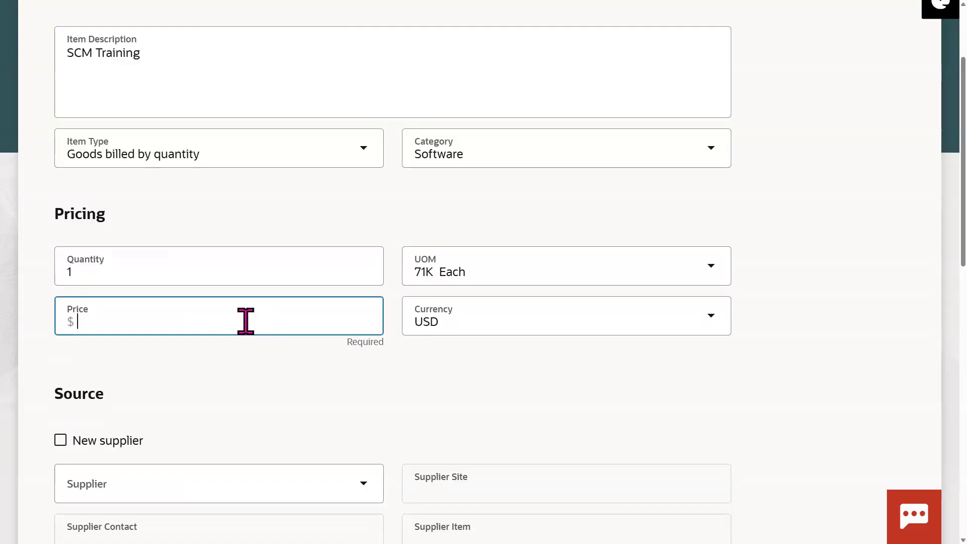
type("5000")
key("BackSpace")
key("BackSpace")
key("BackSpace")
key("BackSpace")
type("400")
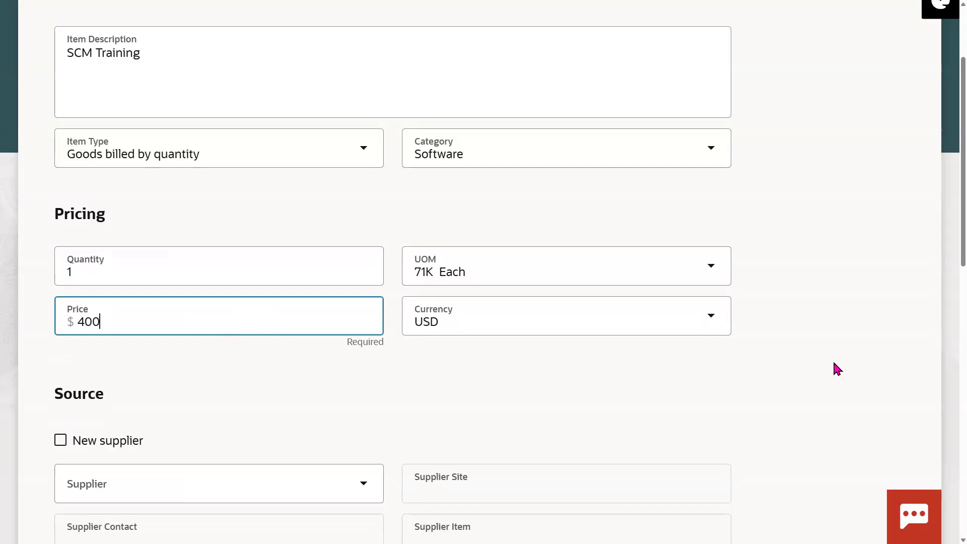
left_click(833, 362)
scroll(945, 282, "down", 3)
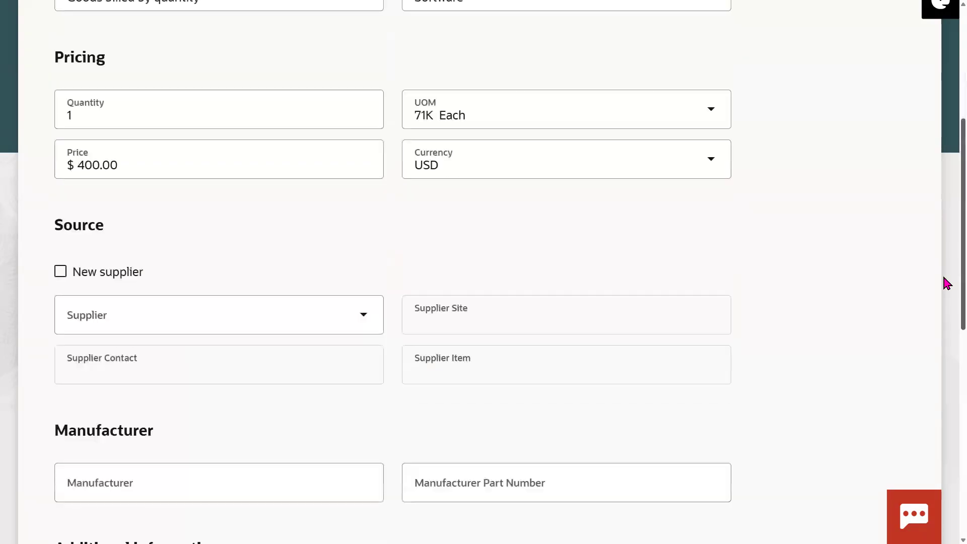
scroll(944, 312, "down", 3)
scroll(944, 403, "down", 7)
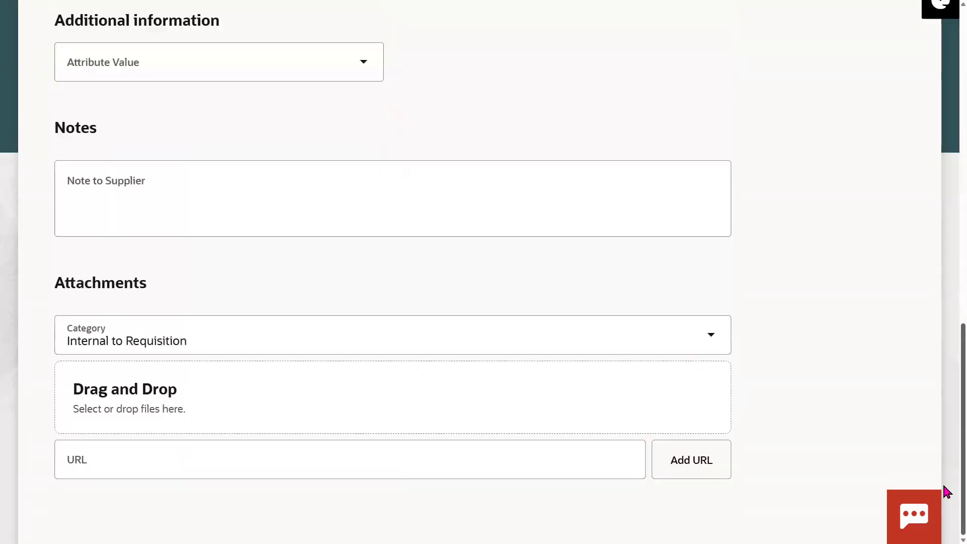
Step: Write the supplier note 'Course has to be delivered through online only'
scroll(946, 433, "up", 3)
left_click(199, 338)
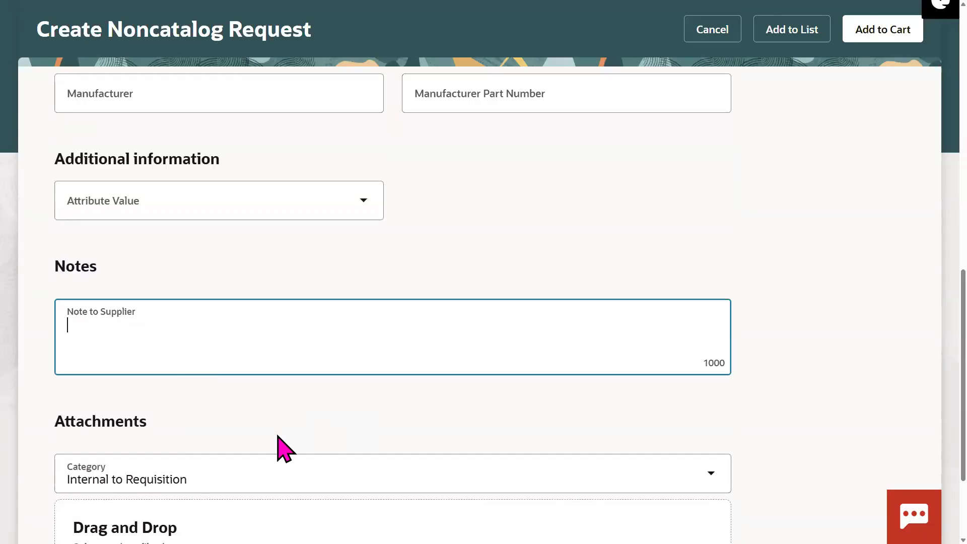
type("Course has to be d")
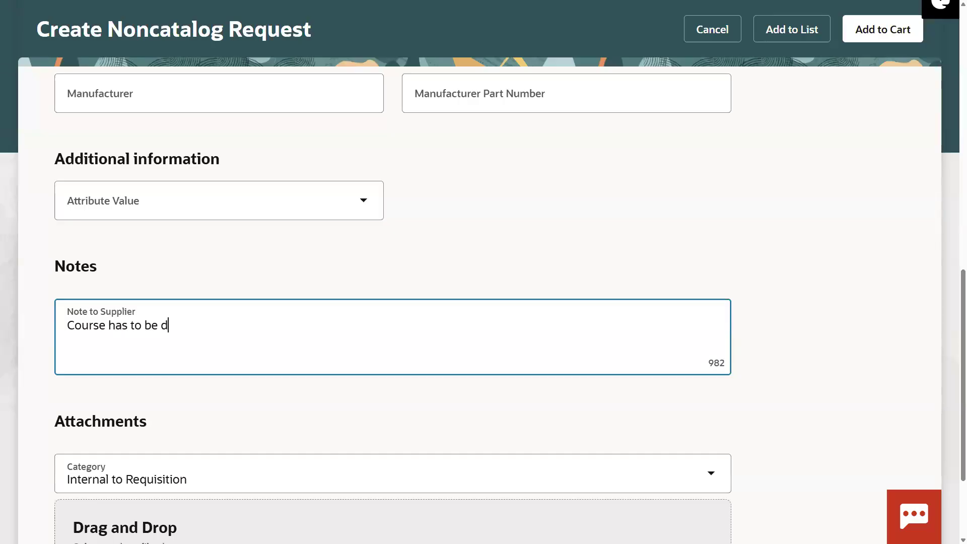
type("thour")
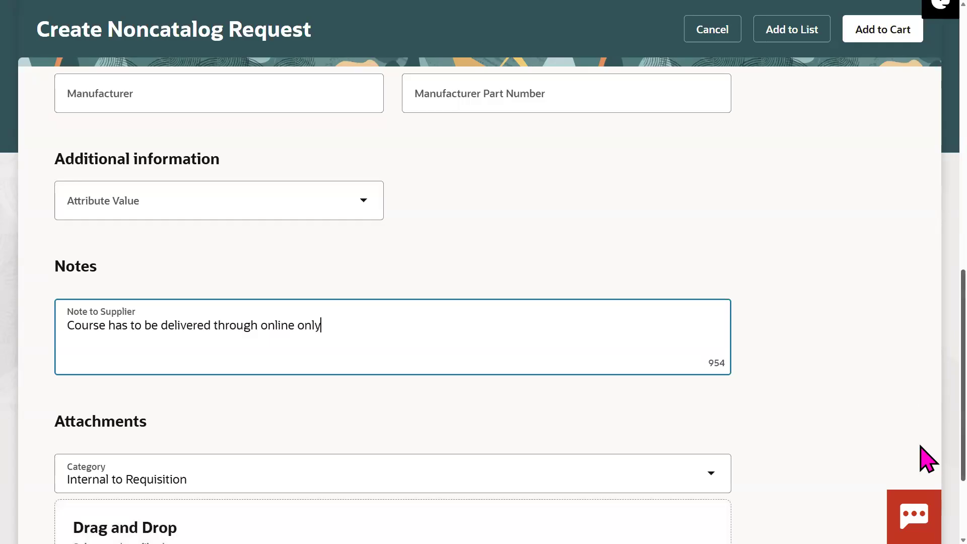
scroll(925, 458, "down", 2)
scroll(924, 401, "up", 2)
scroll(924, 333, "up", 6)
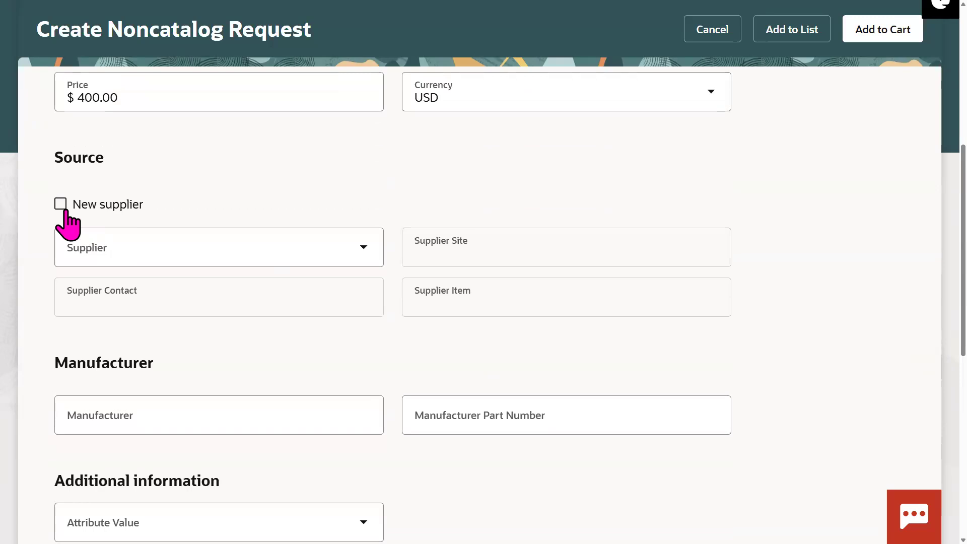
Step: Toggle the New supplier option repeatedly, ending with an existing supplier as the source
left_click(65, 210)
left_click(65, 210)
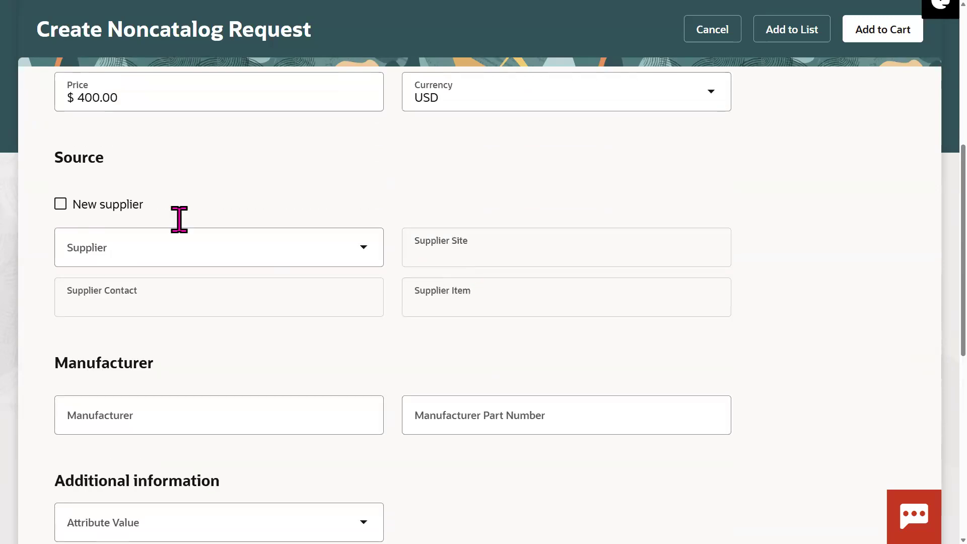
left_click(68, 213)
left_click(68, 214)
left_click(67, 213)
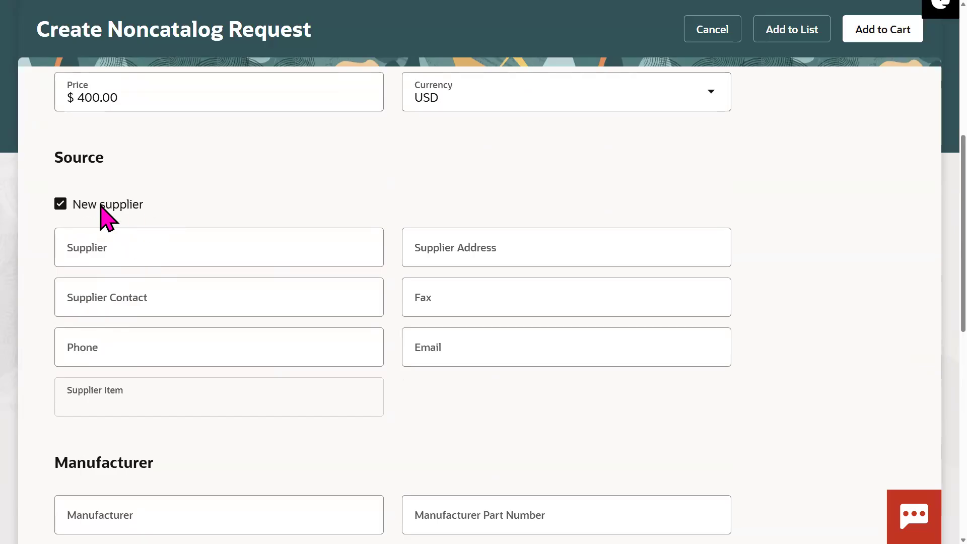
left_click(106, 206)
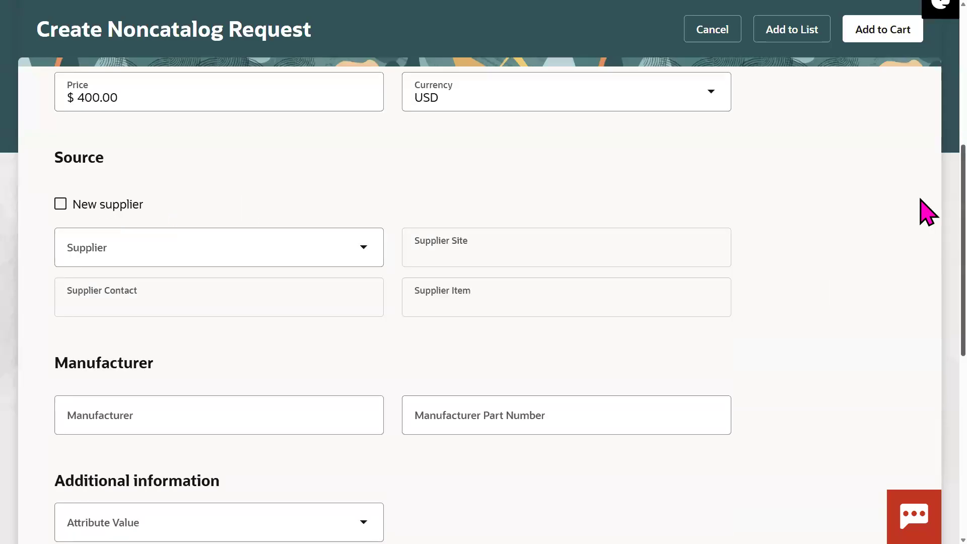
Step: Open the cart showing SCM Training as requisition 204174 at $437.00 including tax
scroll(926, 226, "down", 9)
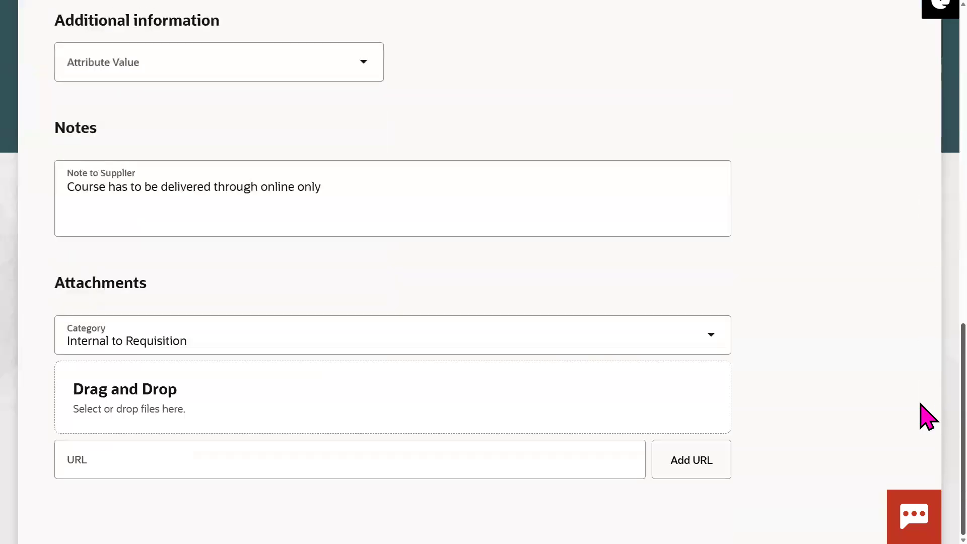
scroll(926, 237, "up", 15)
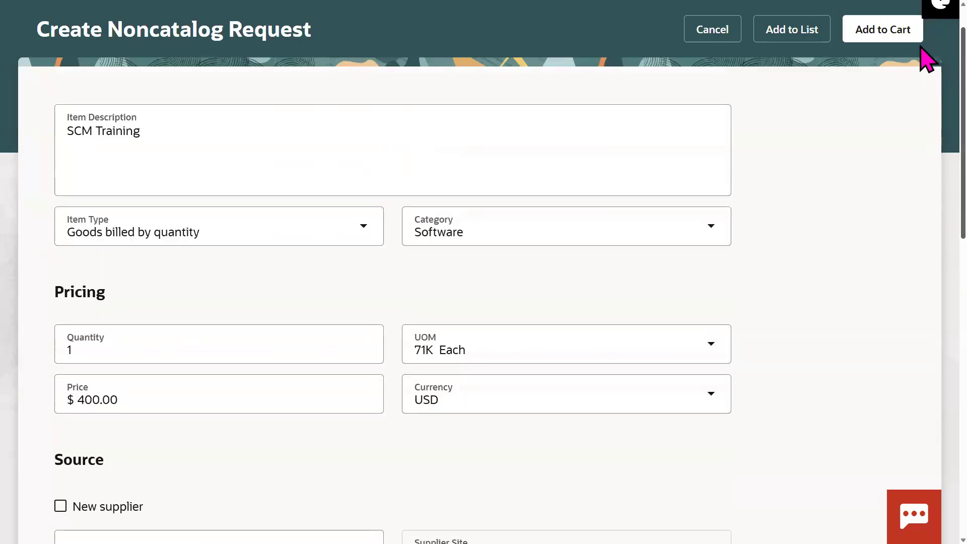
scroll(792, 79, "up", 1)
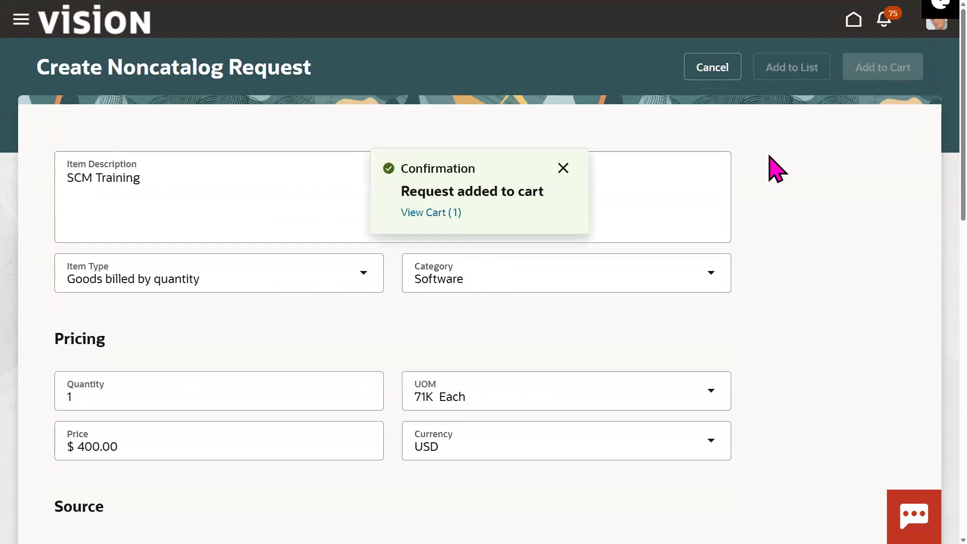
left_click(459, 214)
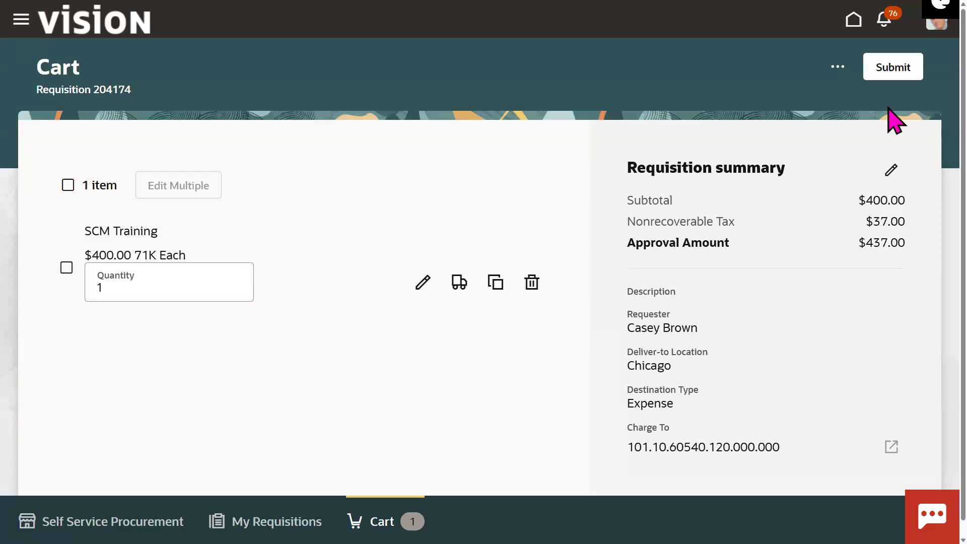
Step: Submit requisition 204174 for approval
left_click(885, 69)
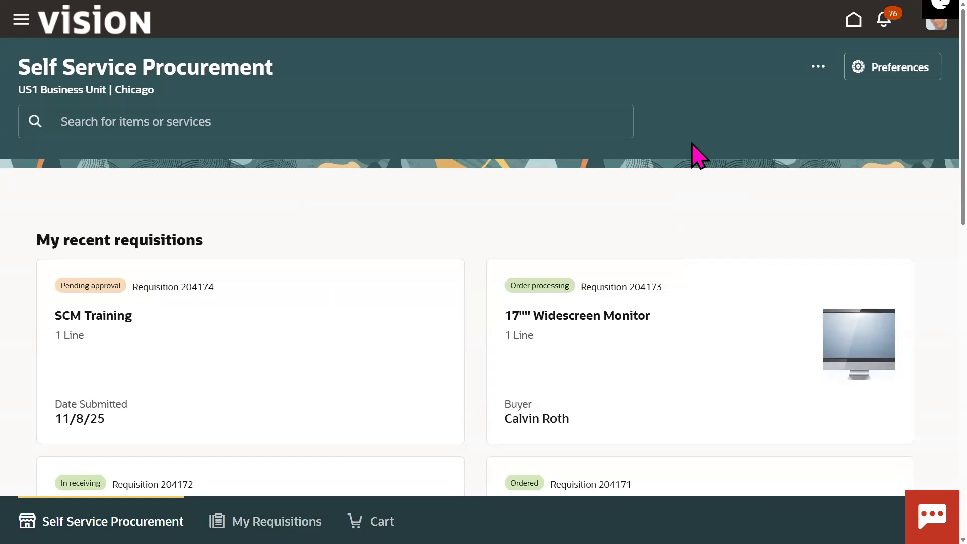
Step: Start a new requisition line with item AS15002, the CI Series 3000 Laptop
left_click(818, 68)
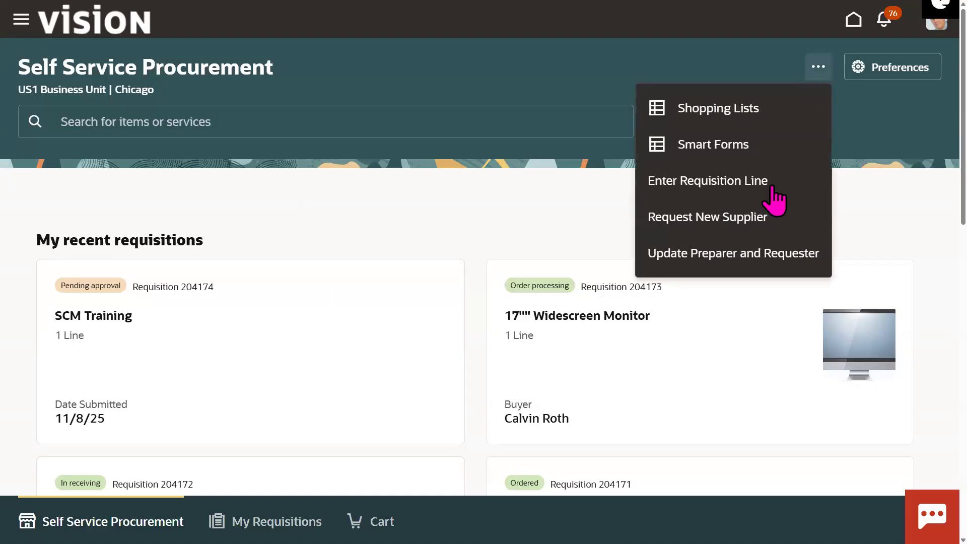
left_click(736, 188)
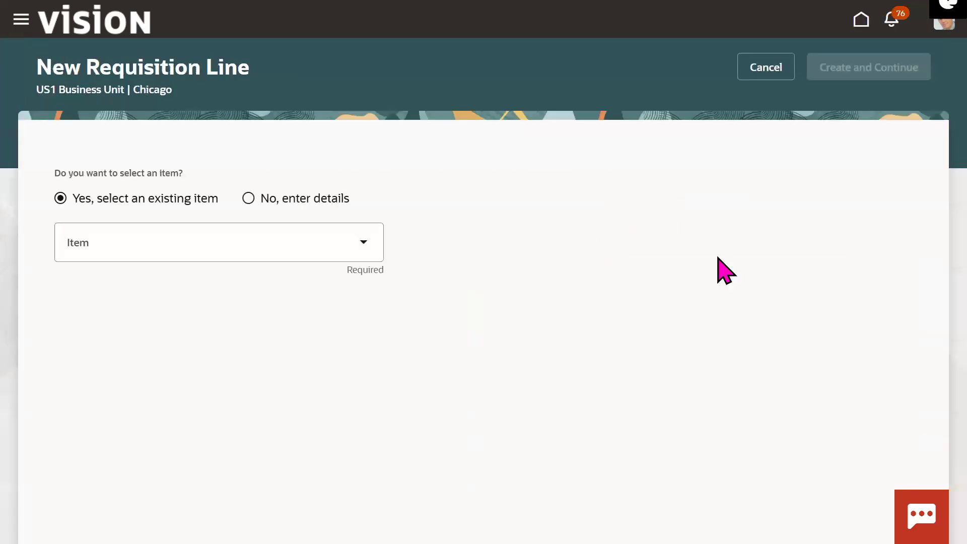
left_click(281, 246)
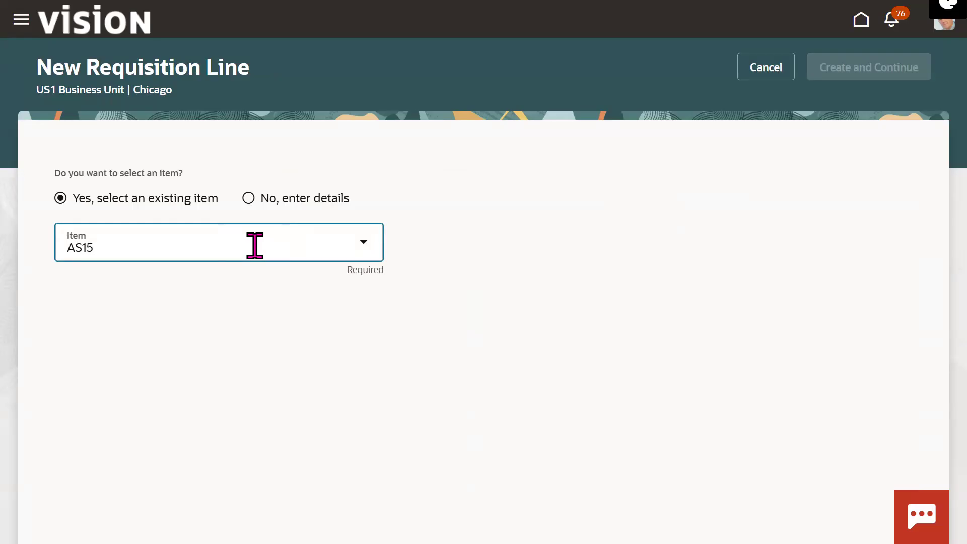
left_click(199, 308)
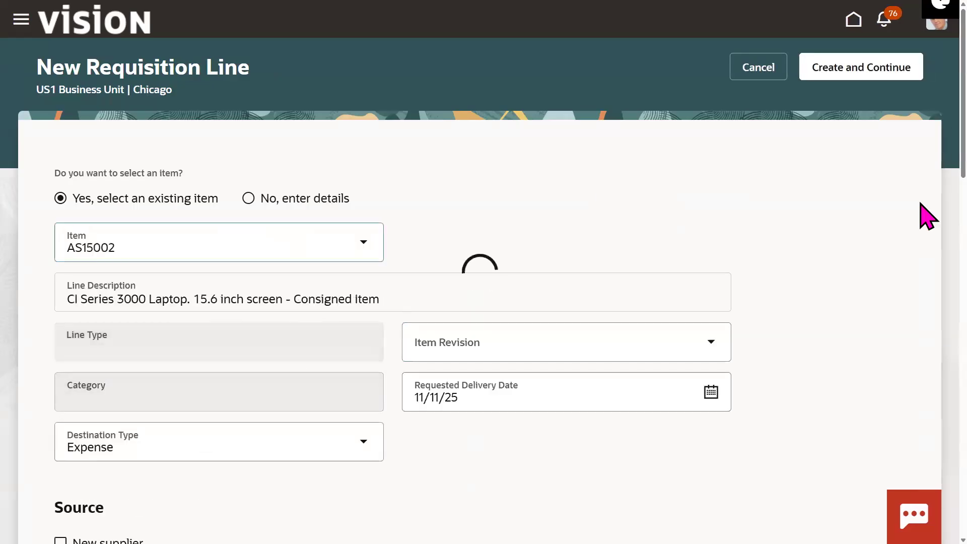
Step: Set destination Inventory, subinventory Stores and requested delivery date 11/20/25 on the line
scroll(921, 181, "down", 1)
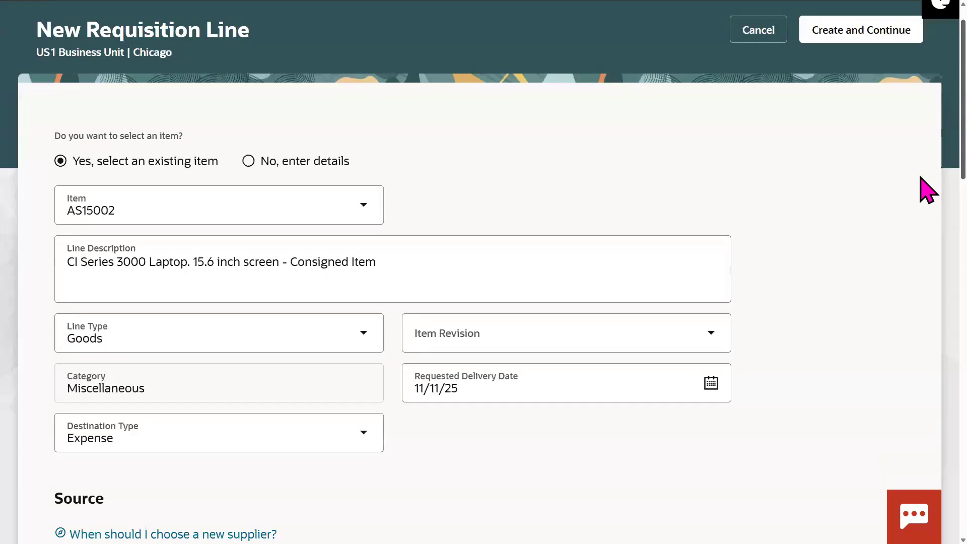
scroll(927, 194, "down", 2)
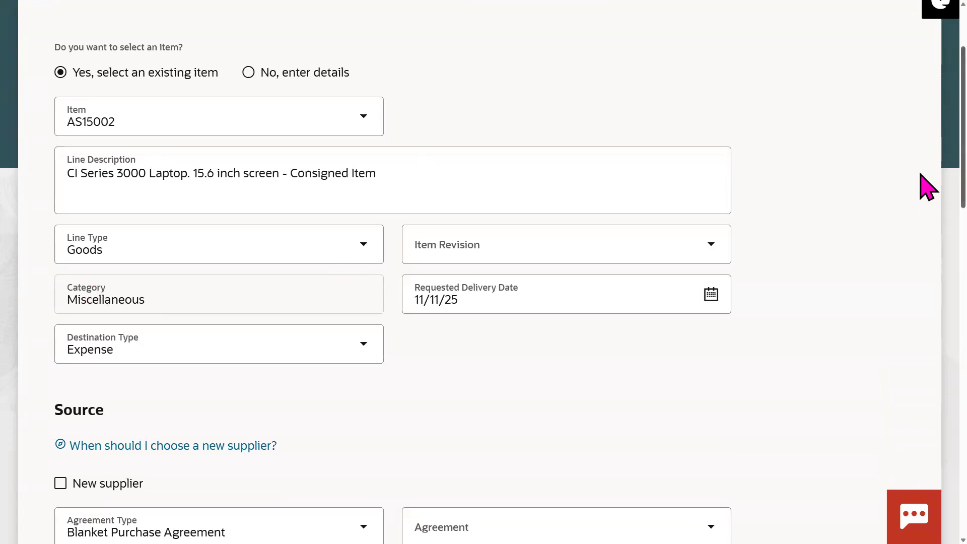
scroll(772, 276, "down", 2)
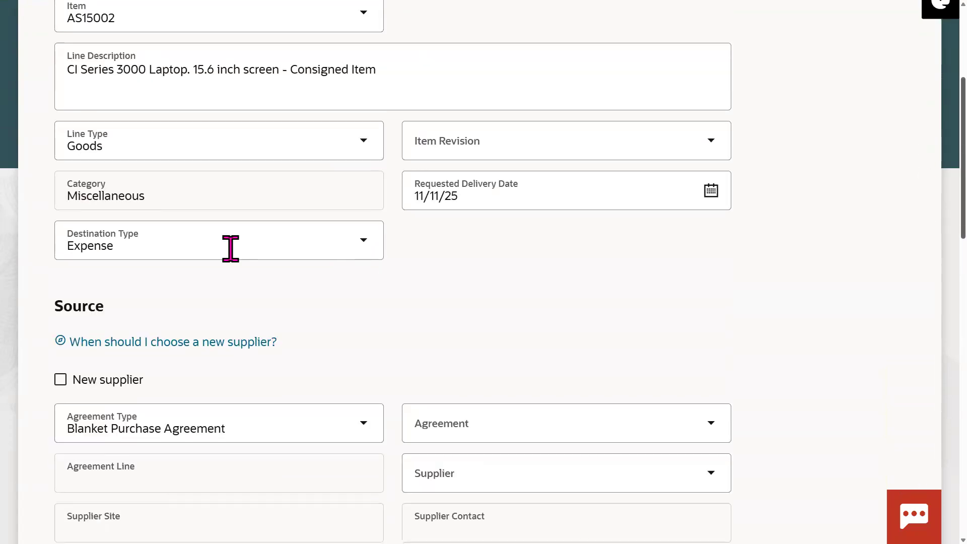
left_click(359, 246)
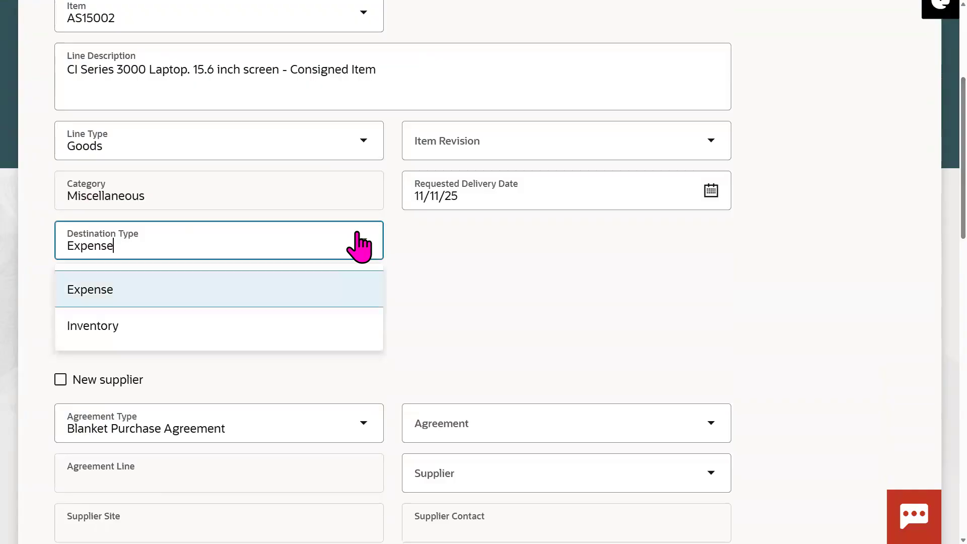
left_click(151, 335)
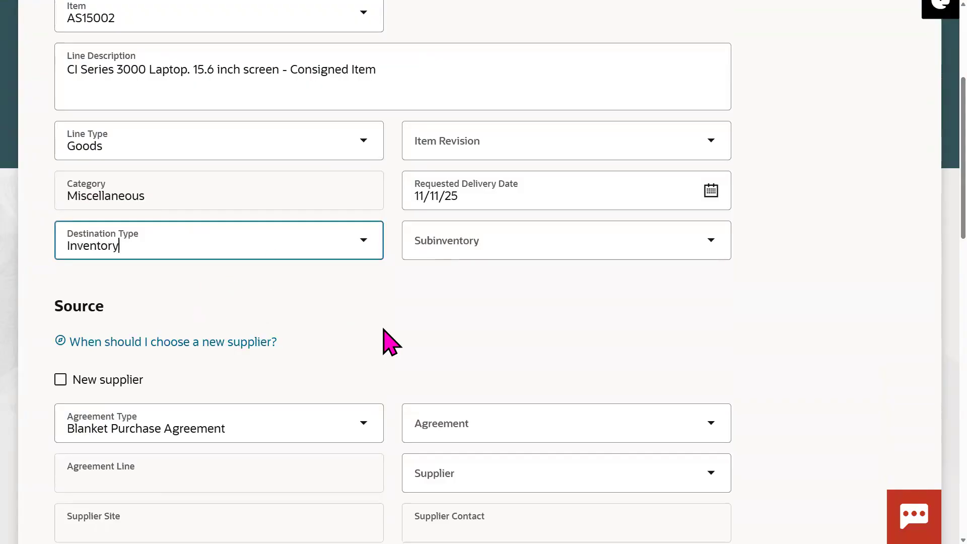
left_click(534, 244)
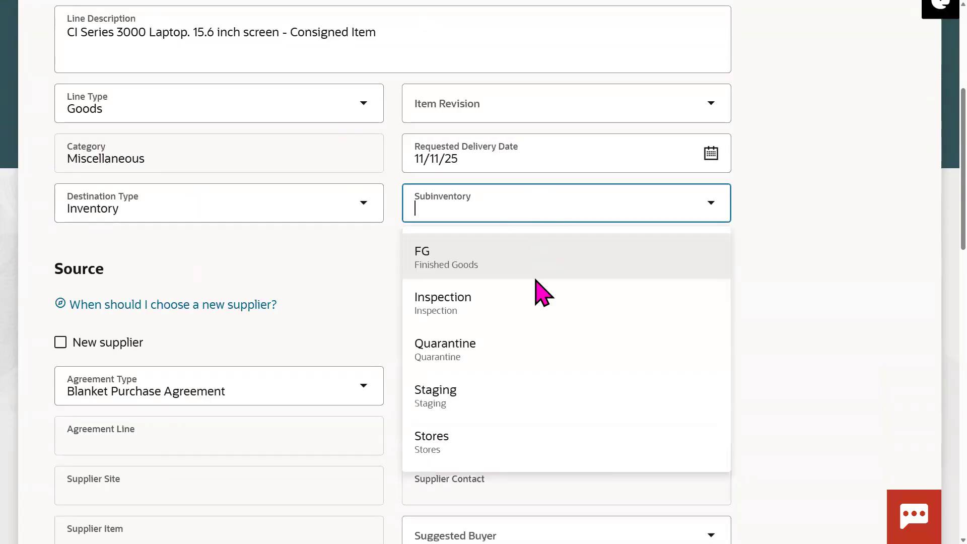
left_click(524, 442)
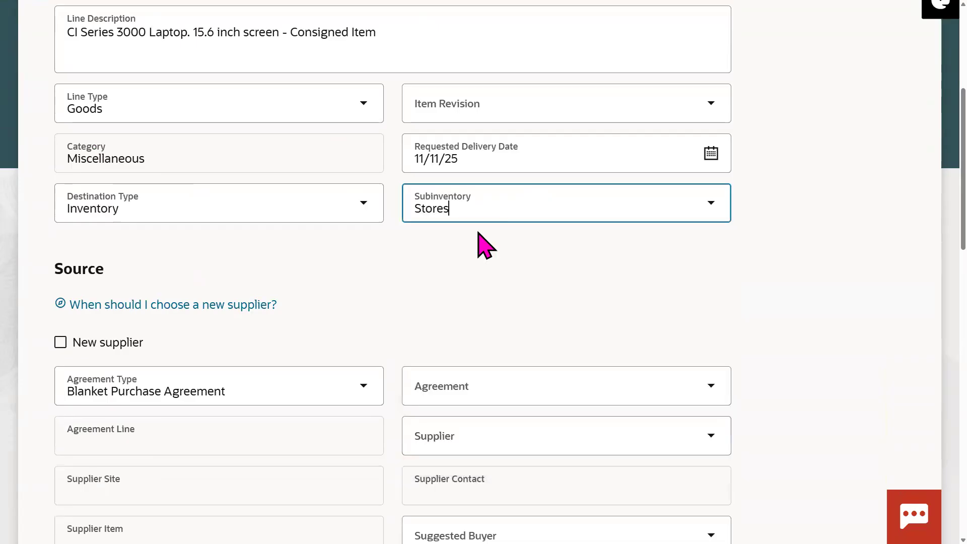
left_click(710, 153)
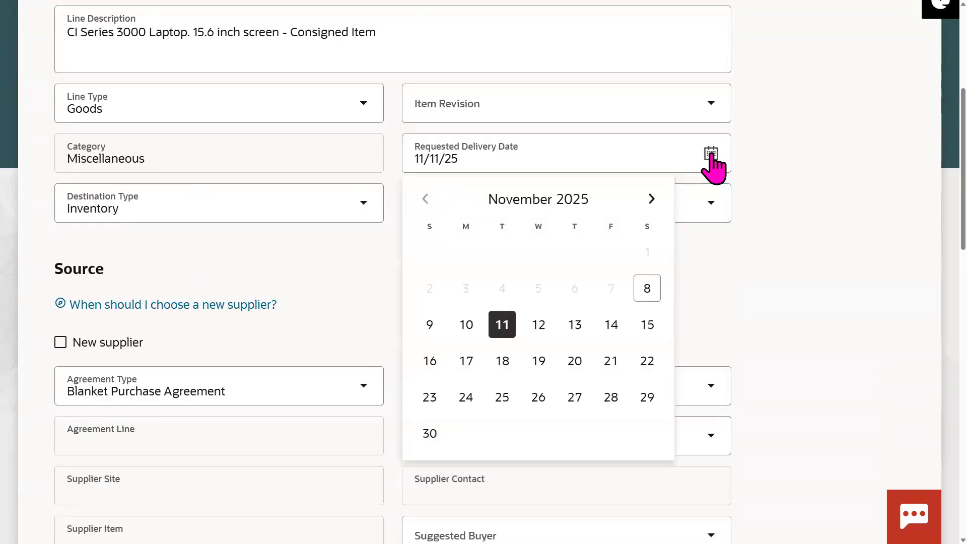
left_click(576, 362)
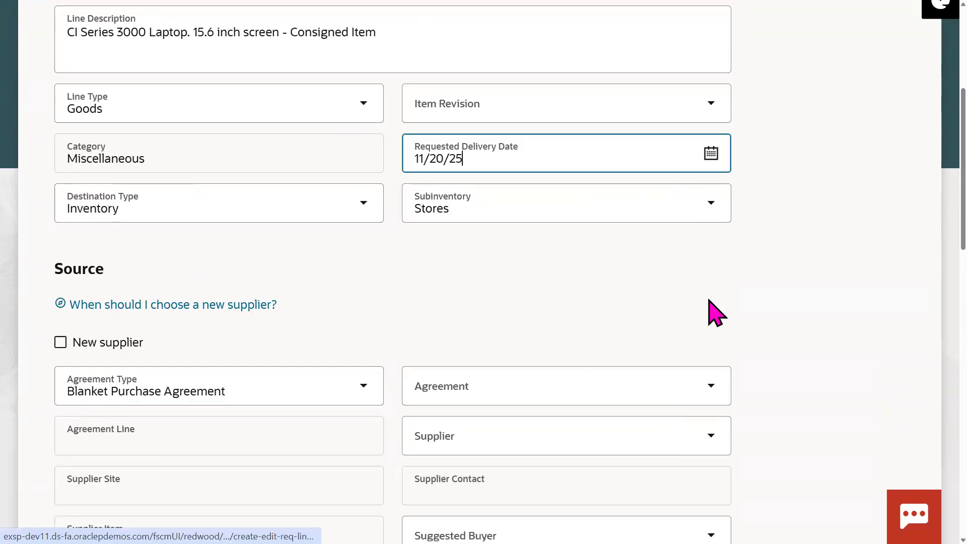
scroll(926, 236, "down", 3)
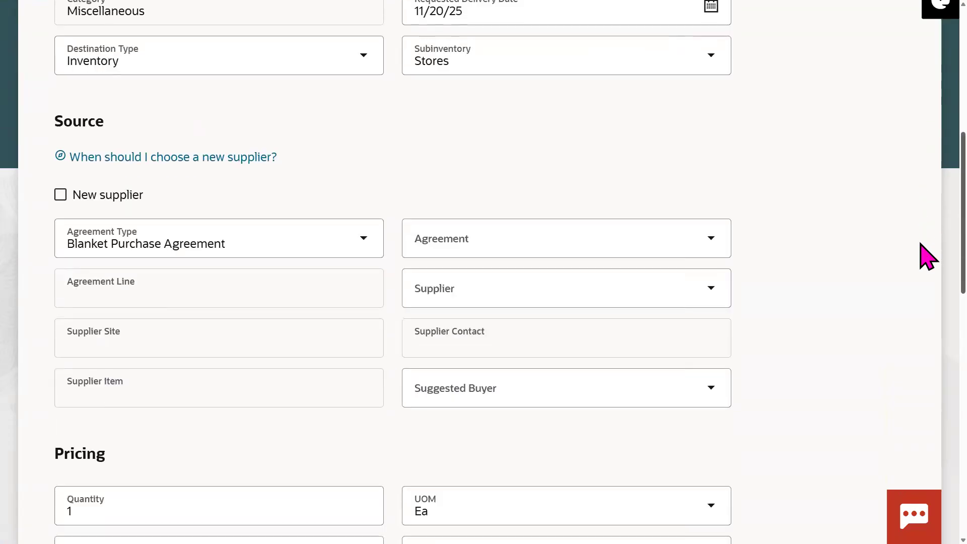
Step: Pick agreement 52284, then erase it so the line has no agreement
left_click(537, 231)
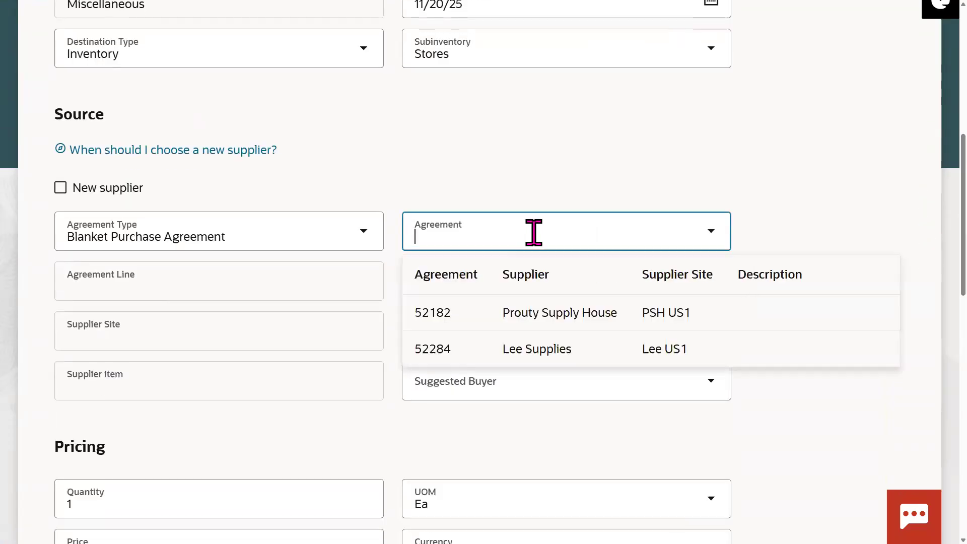
left_click(481, 351)
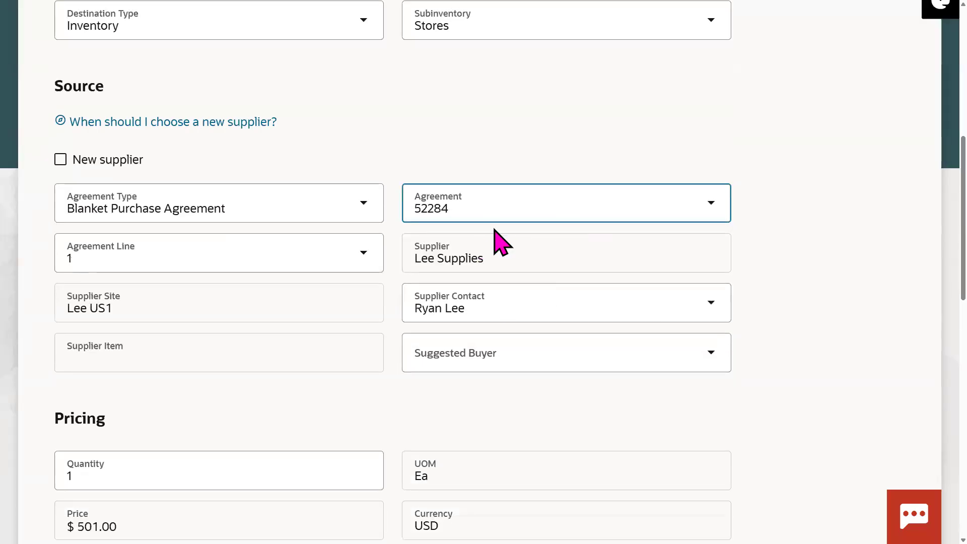
left_click(472, 217)
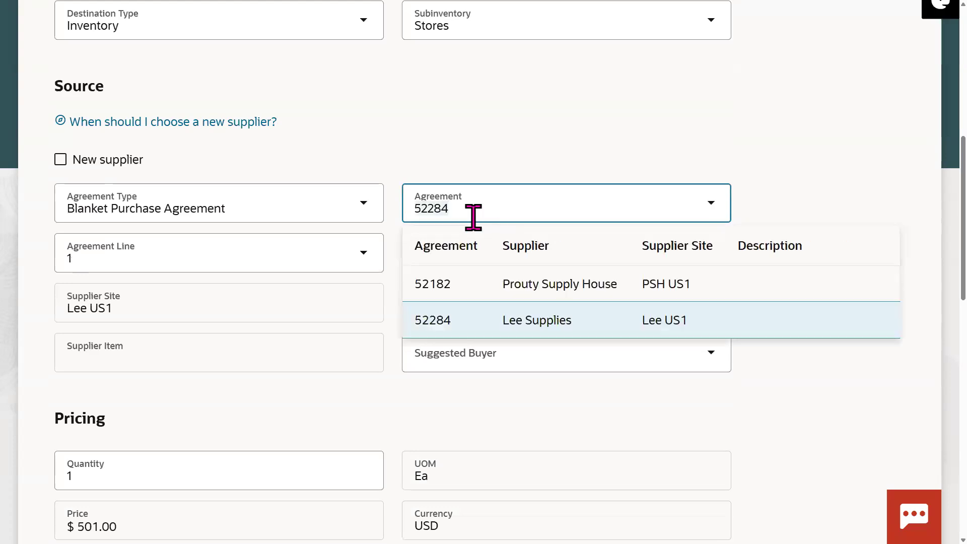
key("BackSpace")
left_click(579, 139)
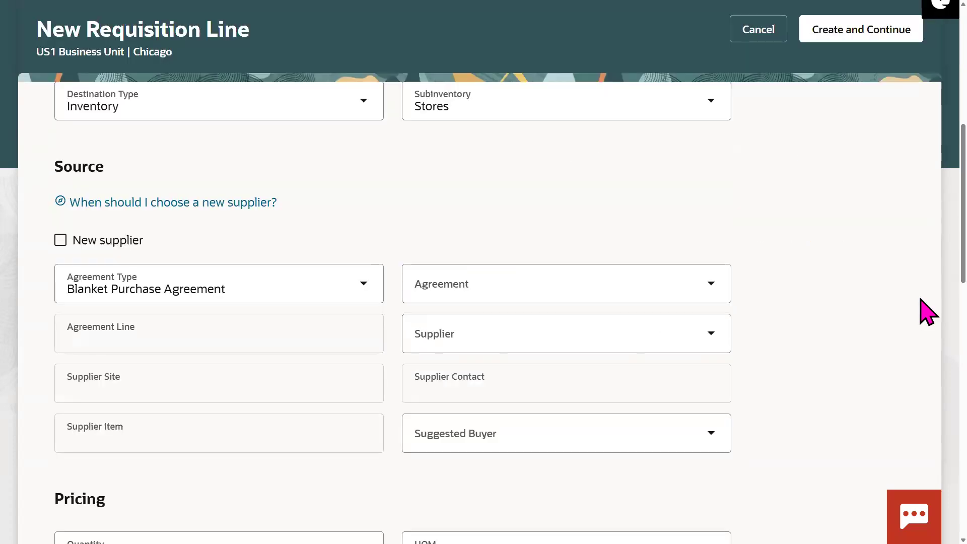
Step: Check the line price, leaving it unchanged at $157.00 for 1 Ea
scroll(927, 302, "down", 5)
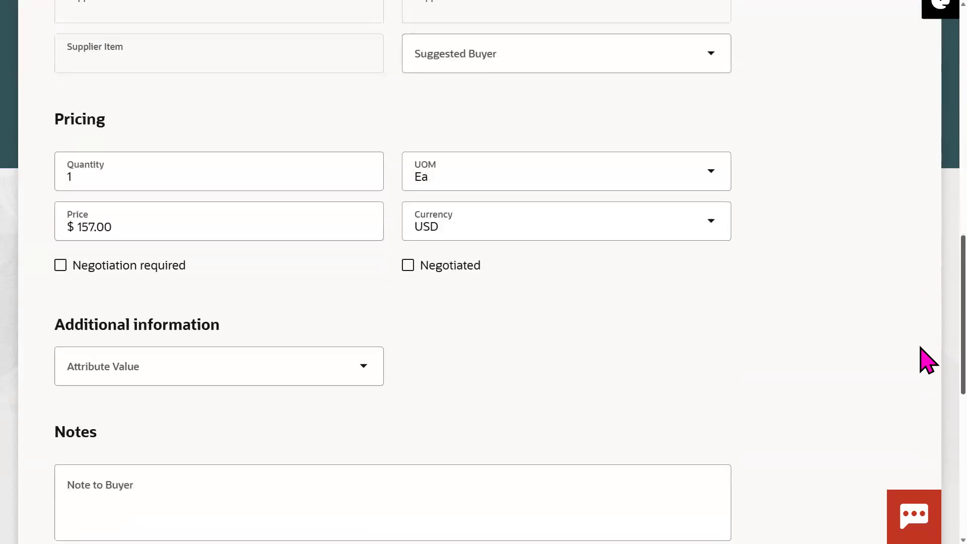
left_click(183, 230)
left_click(561, 376)
left_click(141, 230)
left_click(559, 353)
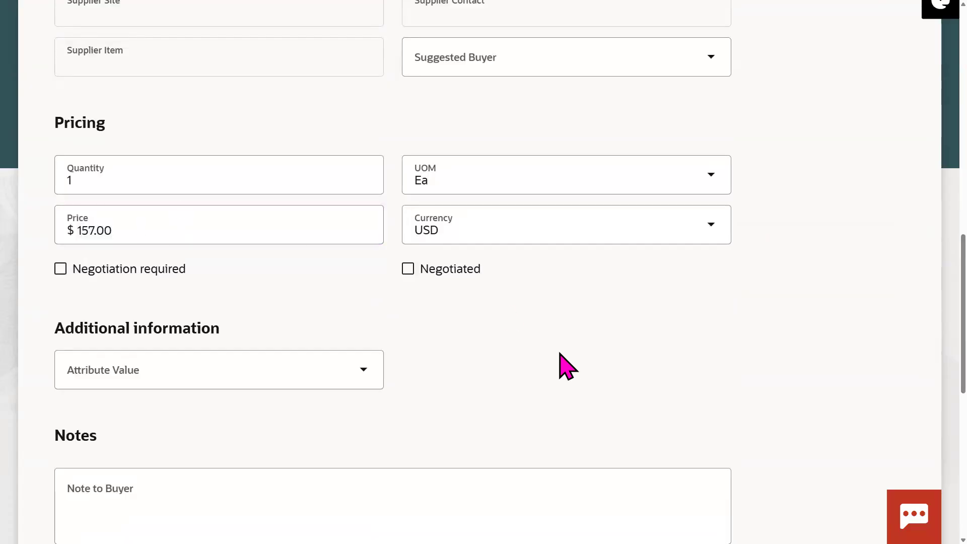
left_click(272, 258)
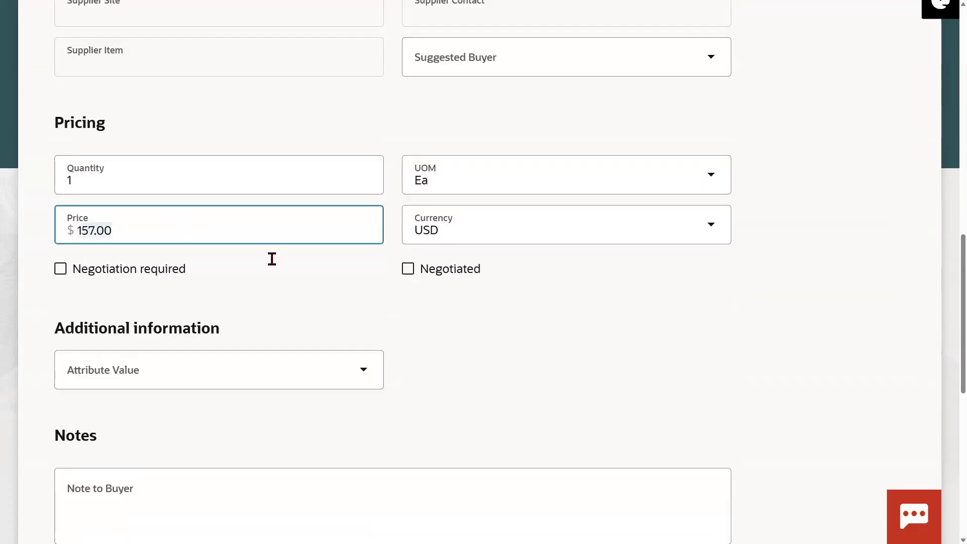
left_click(840, 148)
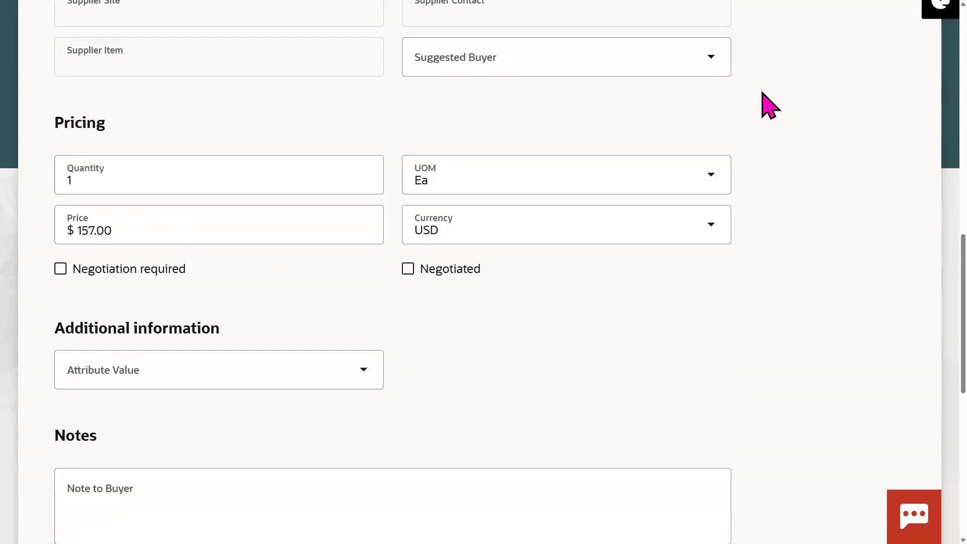
left_click(149, 231)
left_click(488, 355)
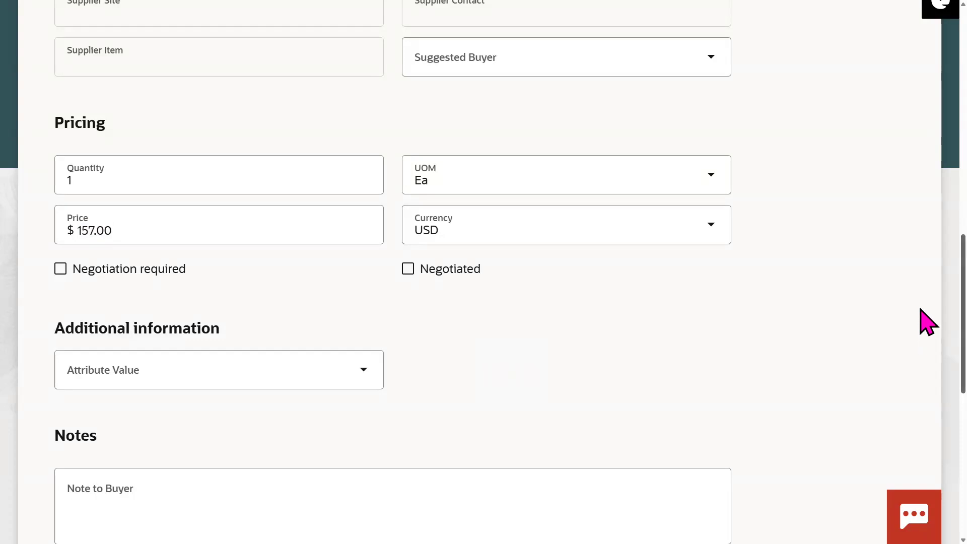
scroll(926, 358, "down", 4)
Step: Enter NB as the buyer note, NS for the supplier and NR for the receiver
left_click(346, 296)
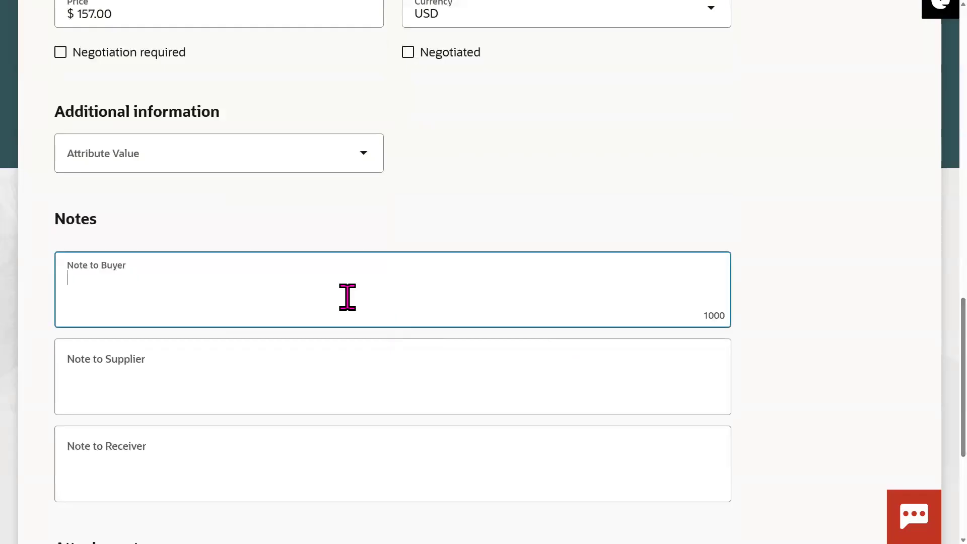
left_click(241, 365)
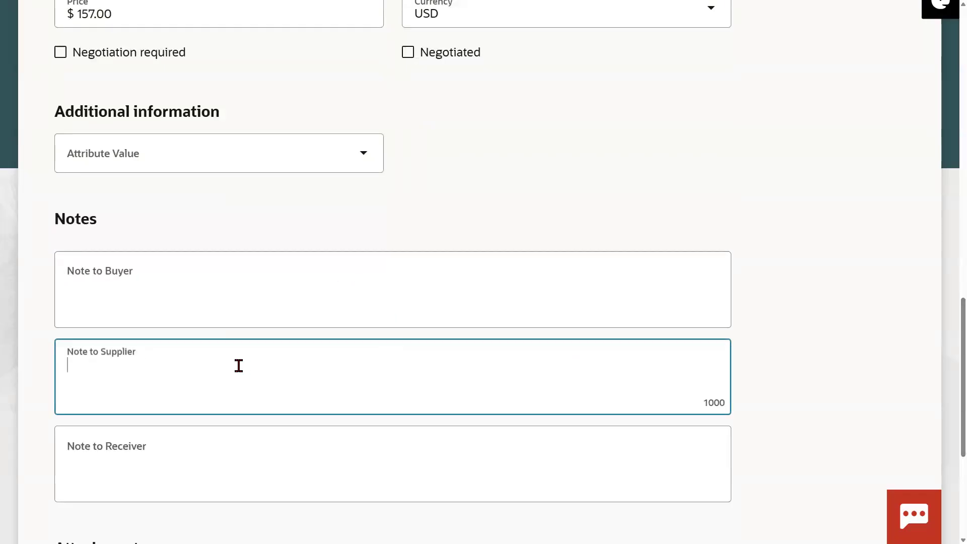
left_click(151, 446)
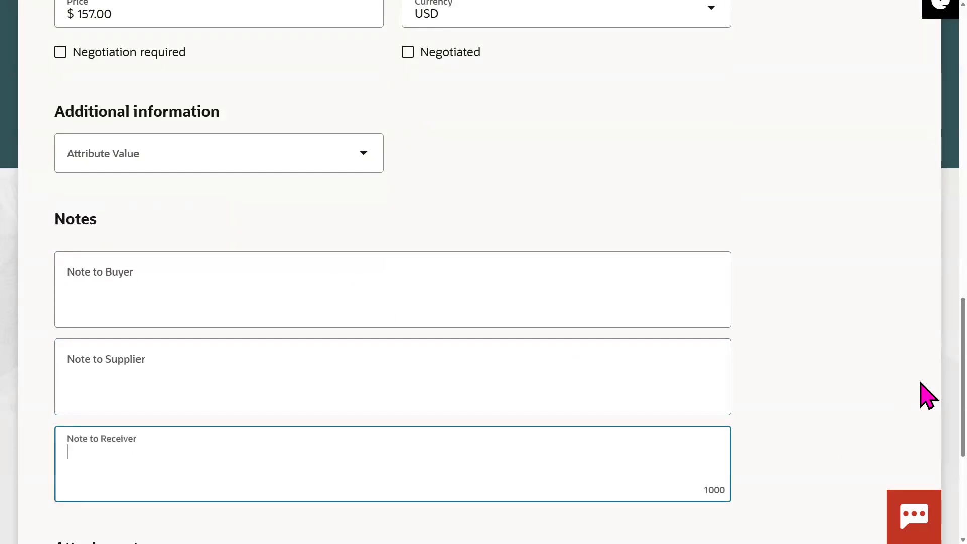
scroll(393, 272, "down", 2)
left_click(238, 196)
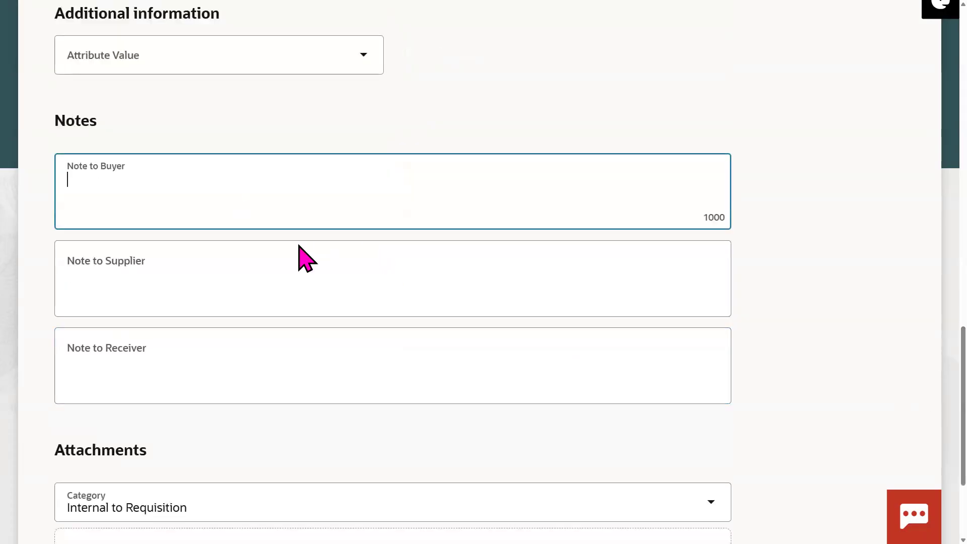
type("NB")
left_click(185, 278)
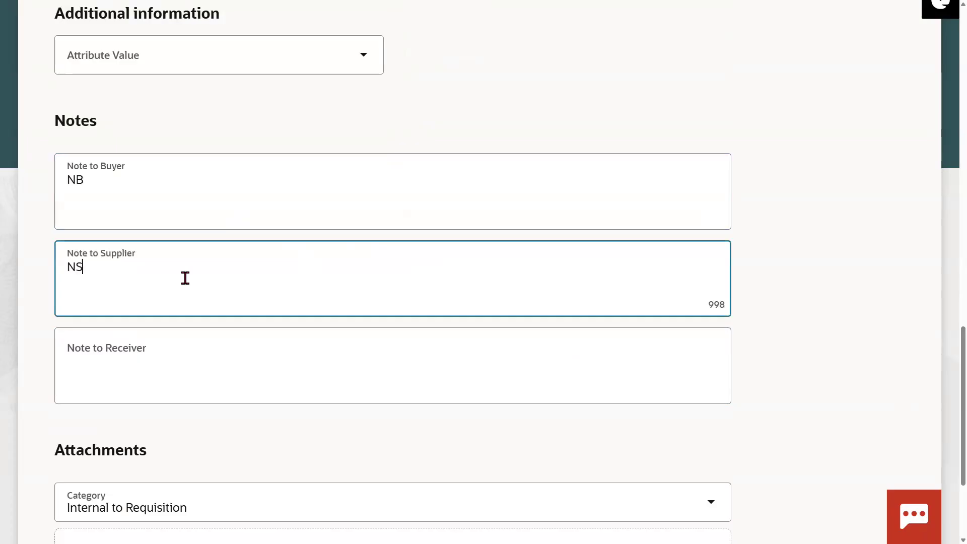
left_click(123, 355)
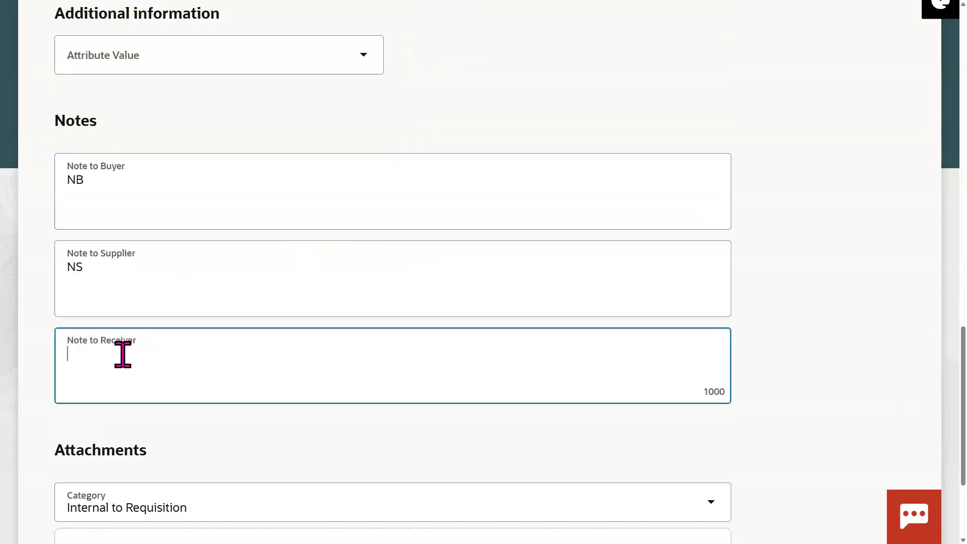
type("NR")
left_click(814, 353)
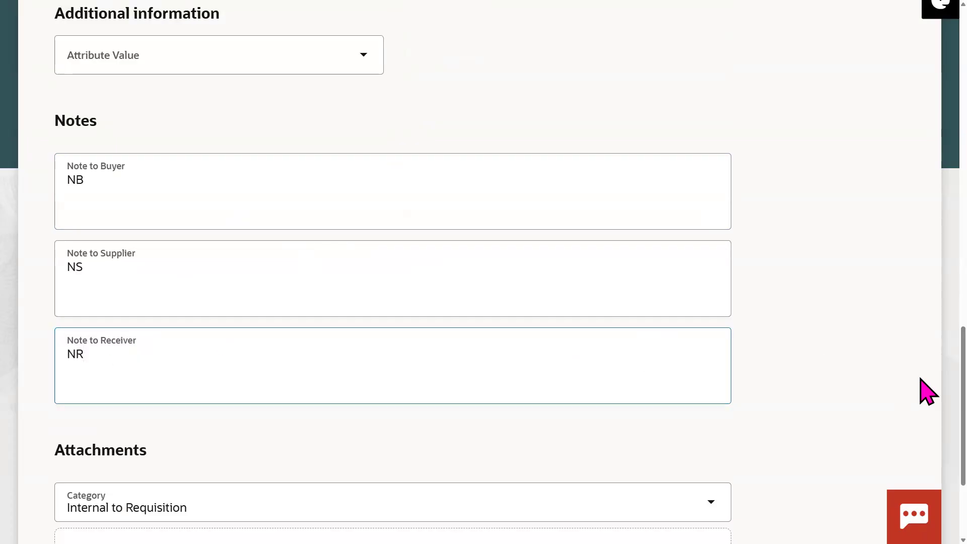
scroll(925, 408, "down", 3)
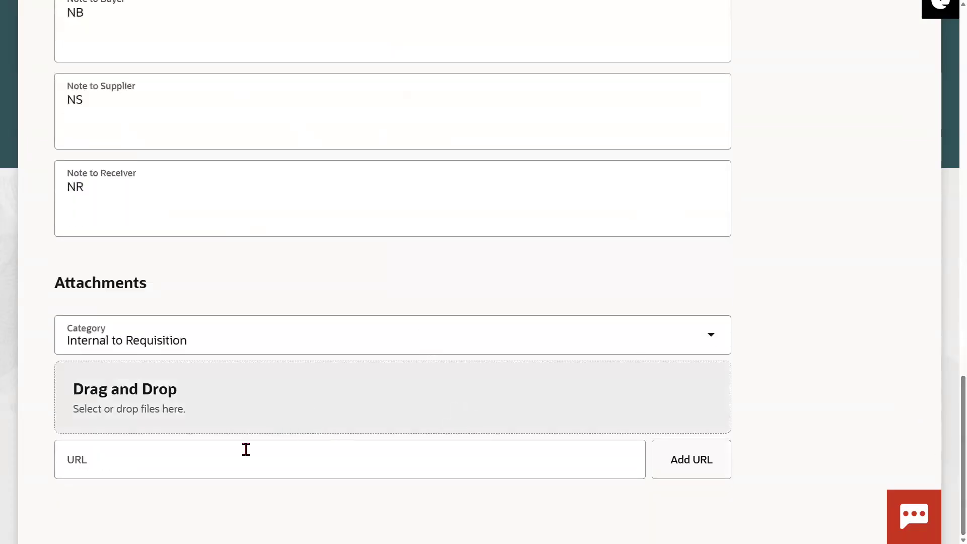
Step: Attach SecOps_ Drive JD.docx from Downloads, then cancel a second file selection
left_click(228, 397)
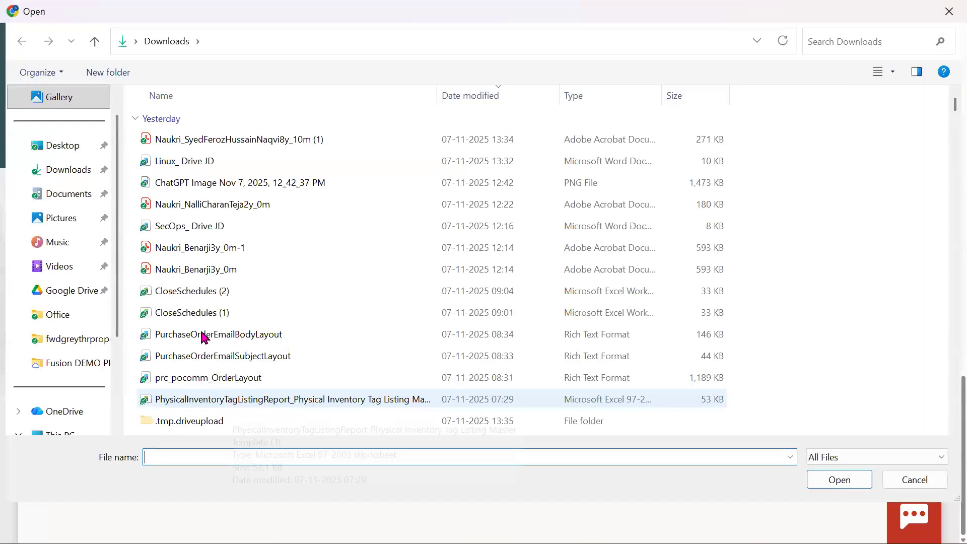
left_click(190, 226)
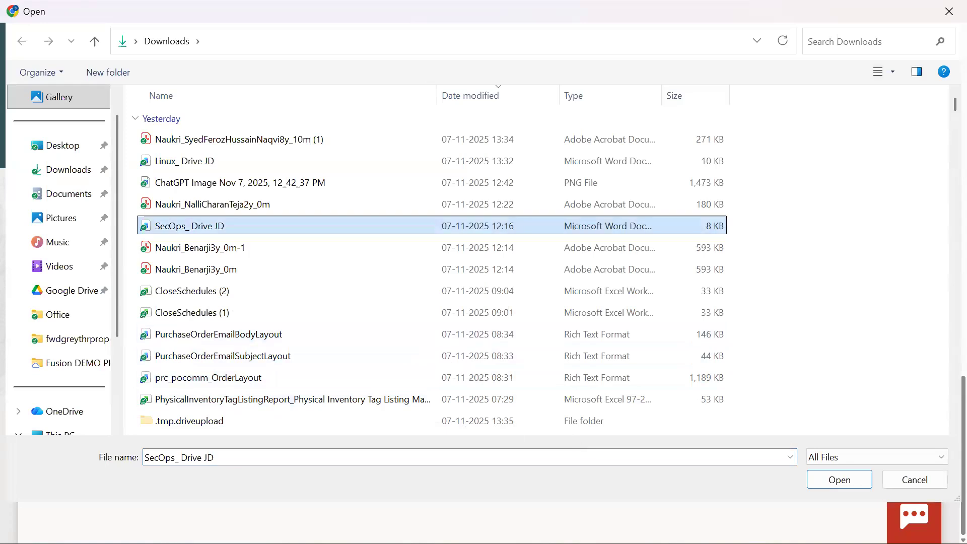
left_click(838, 479)
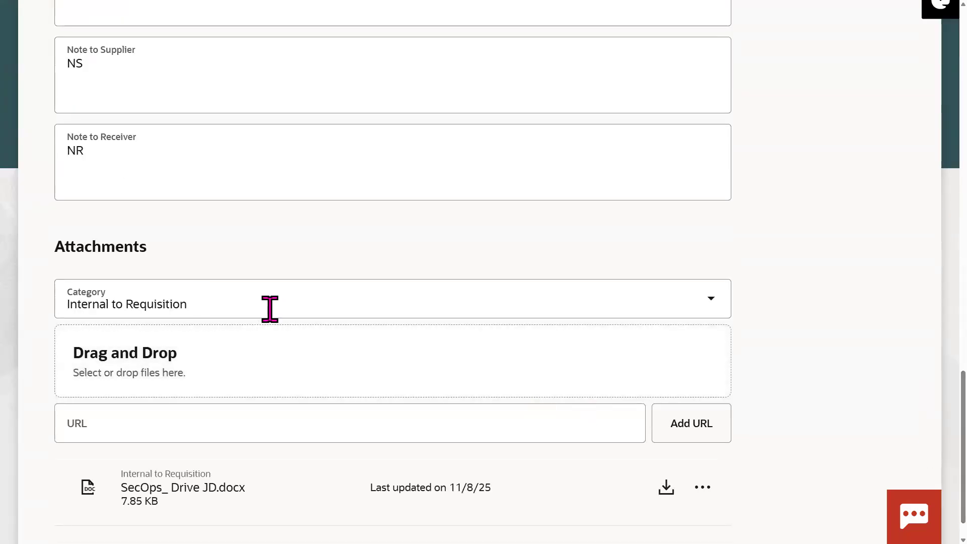
left_click(197, 359)
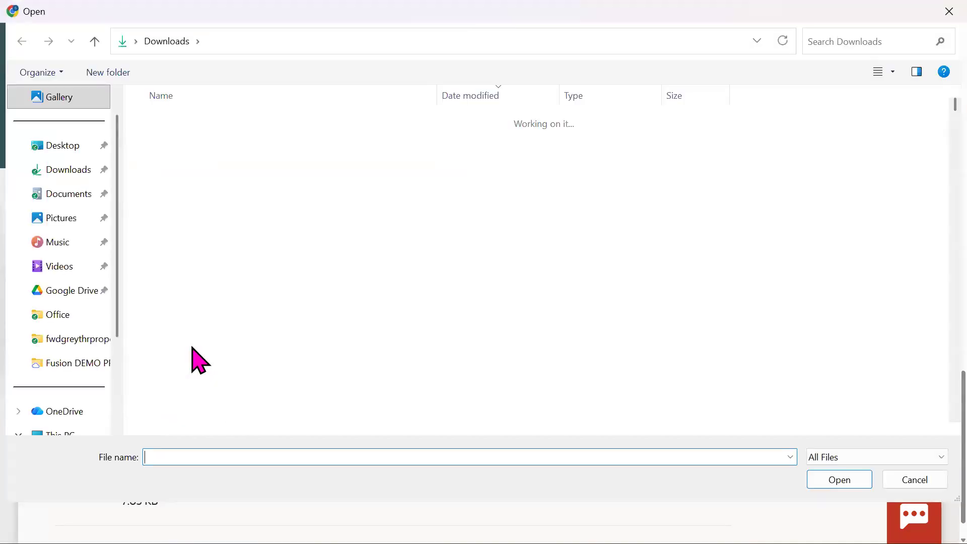
left_click(910, 479)
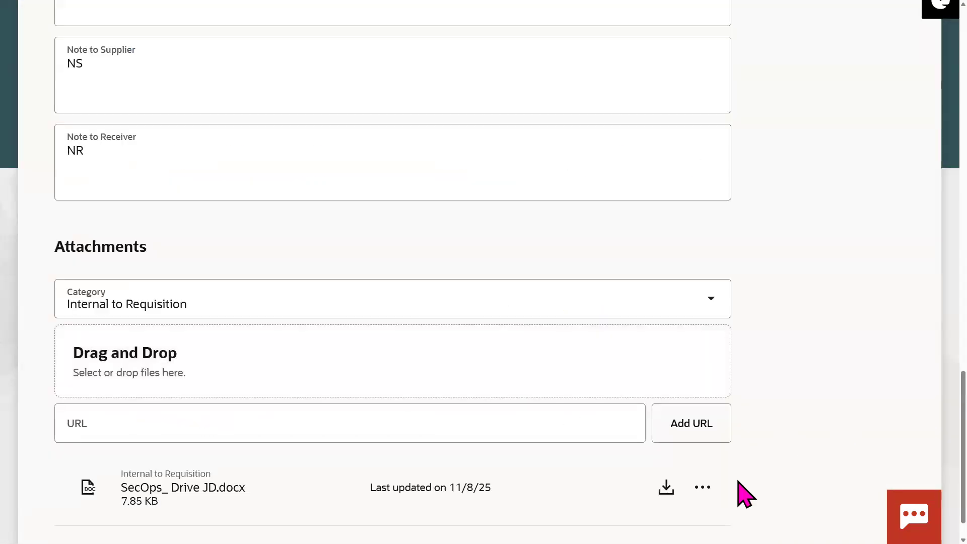
Step: Set the attached document's category to To Buyer
left_click(707, 488)
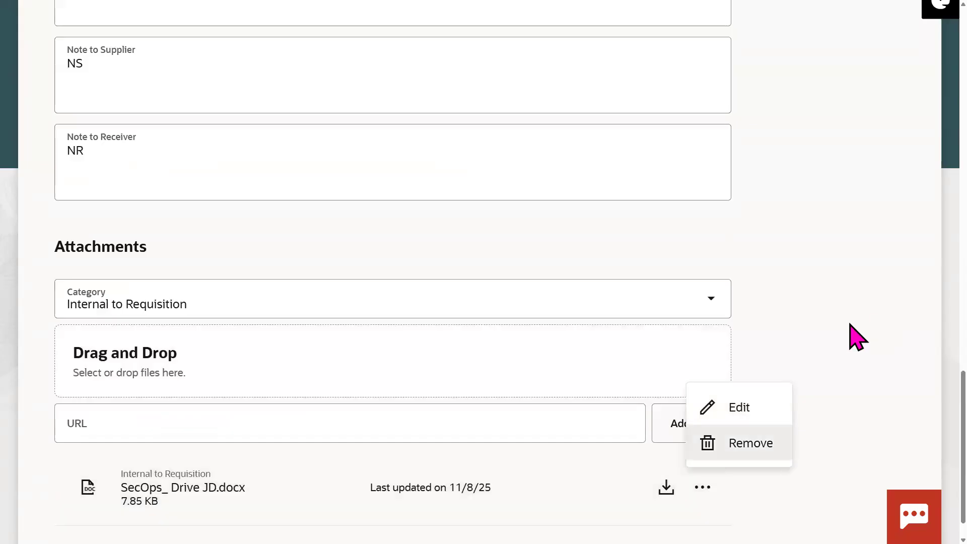
left_click(698, 297)
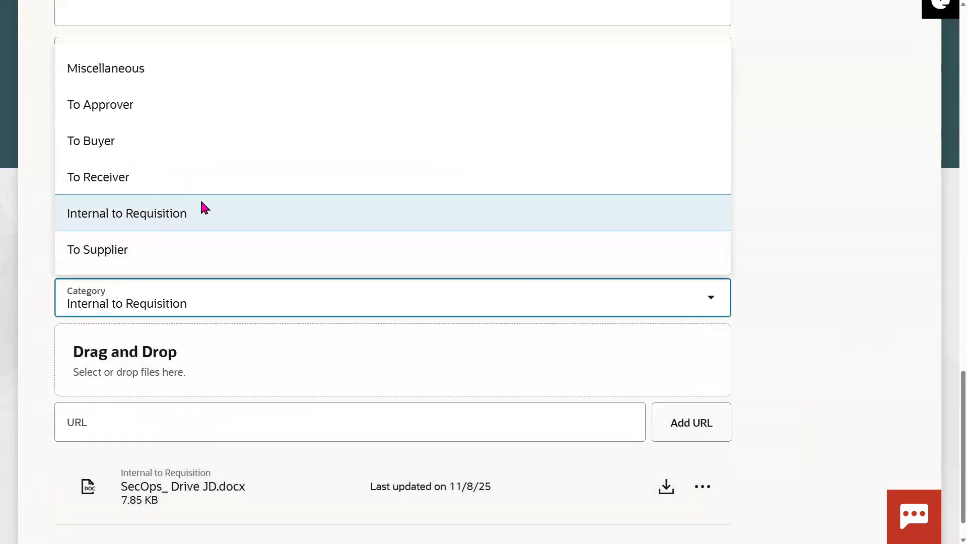
left_click(110, 150)
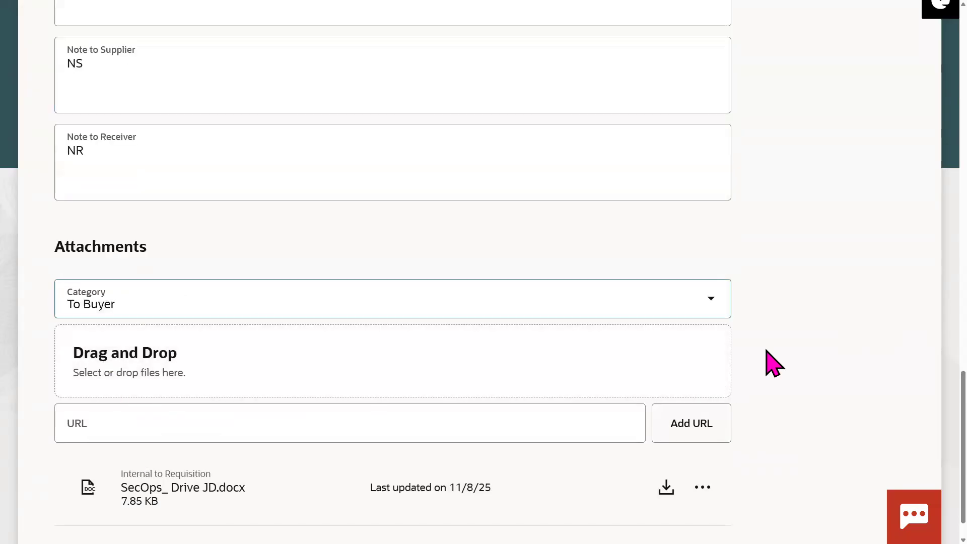
scroll(805, 463, "down", 1)
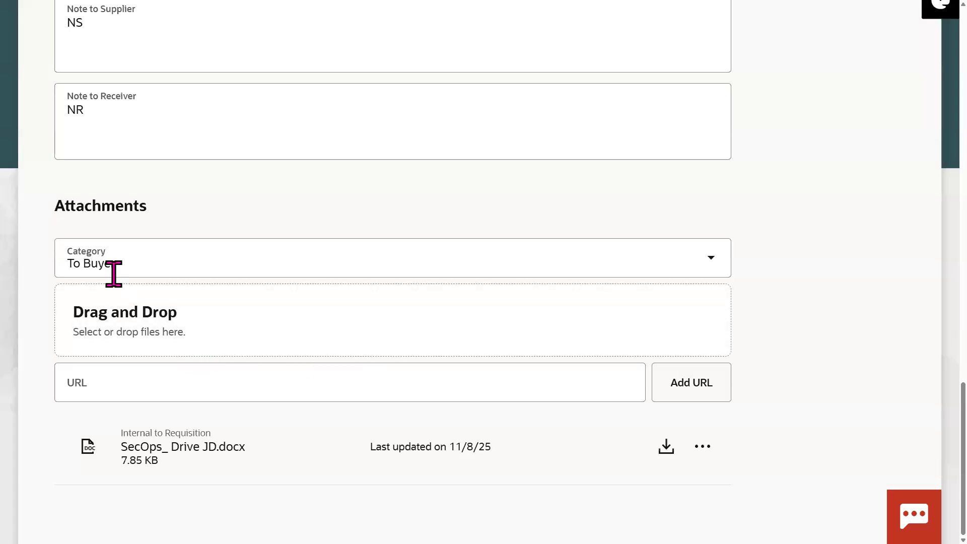
left_click(411, 238)
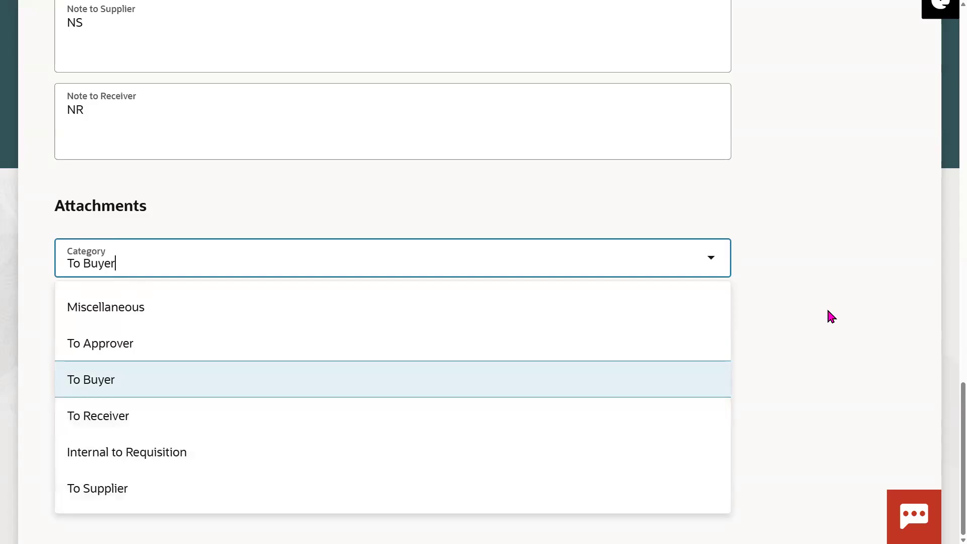
left_click(831, 316)
scroll(945, 383, "up", 3)
scroll(945, 362, "up", 10)
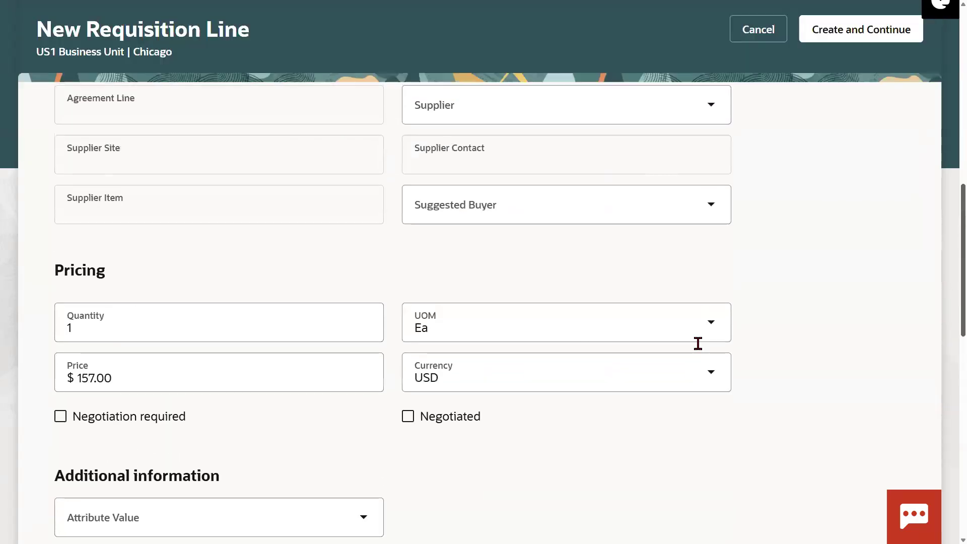
Step: Tick the Negotiated checkbox in the laptop line's Pricing section
left_click_drag(186, 418, 102, 418)
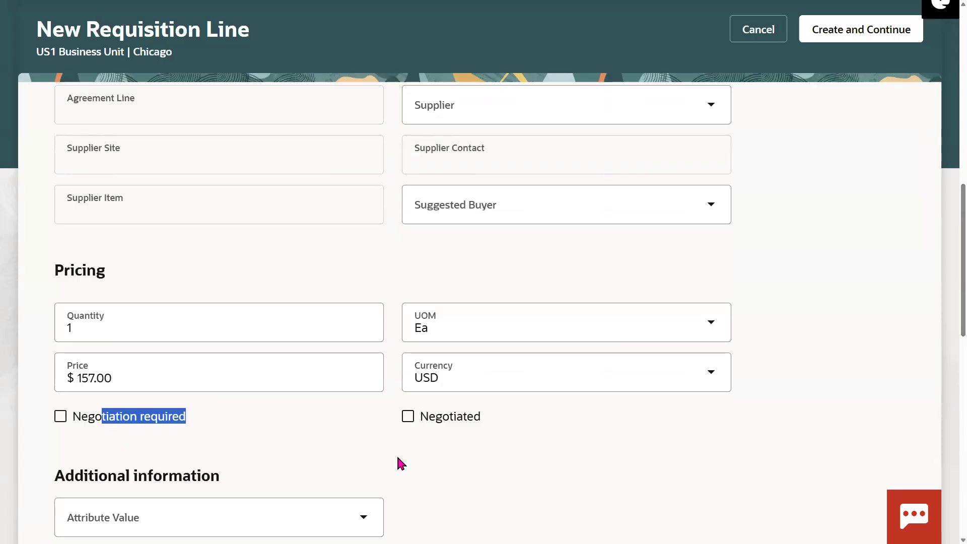
double_click(426, 416)
left_click(407, 418)
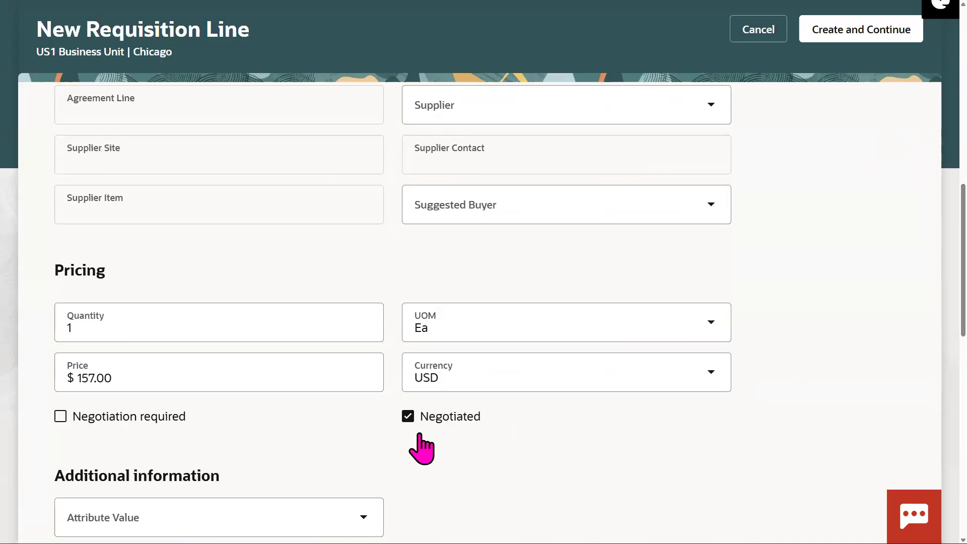
left_click_drag(481, 416, 428, 418)
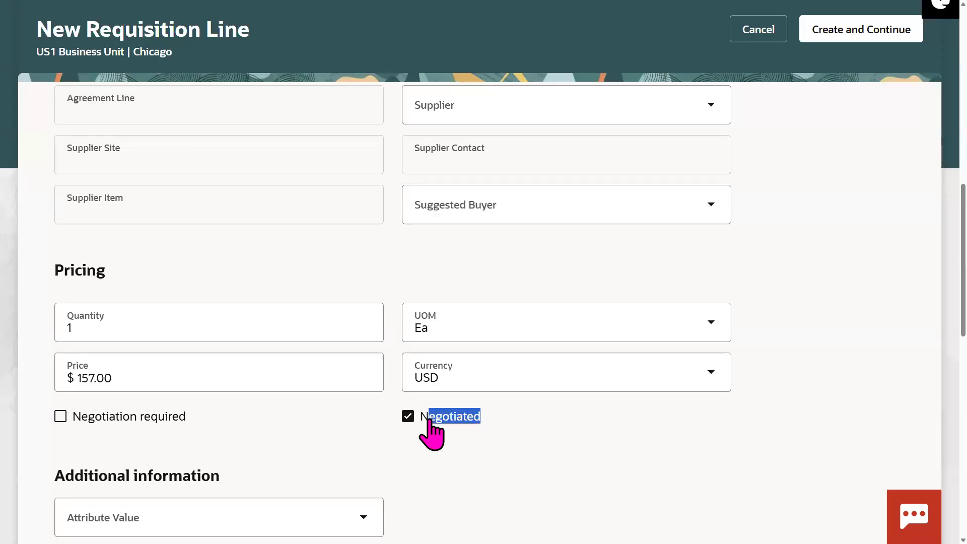
left_click(881, 289)
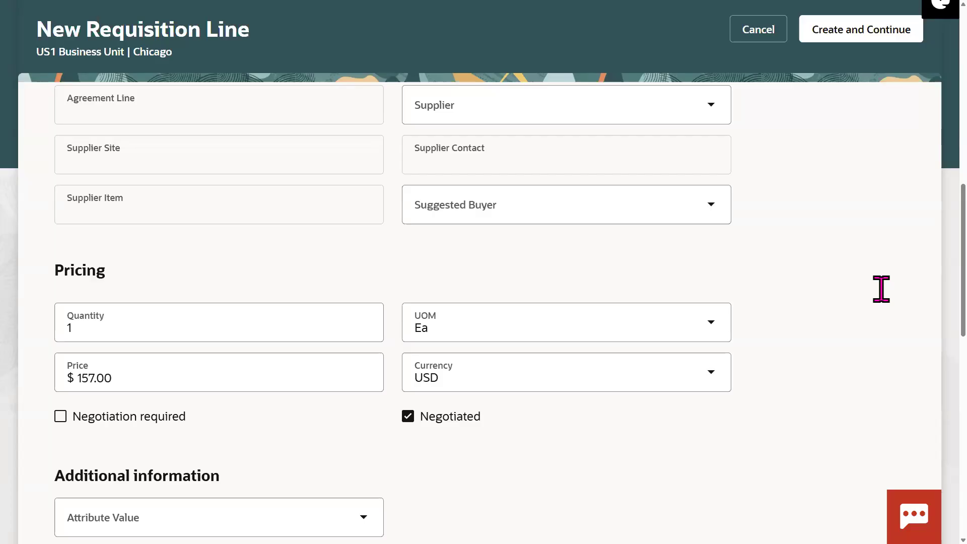
left_click_drag(481, 416, 429, 423)
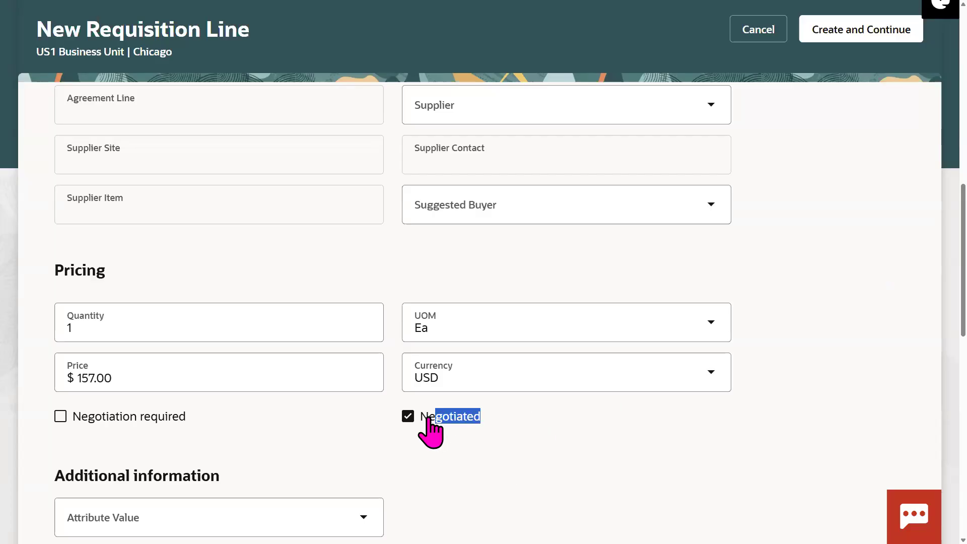
left_click(431, 423)
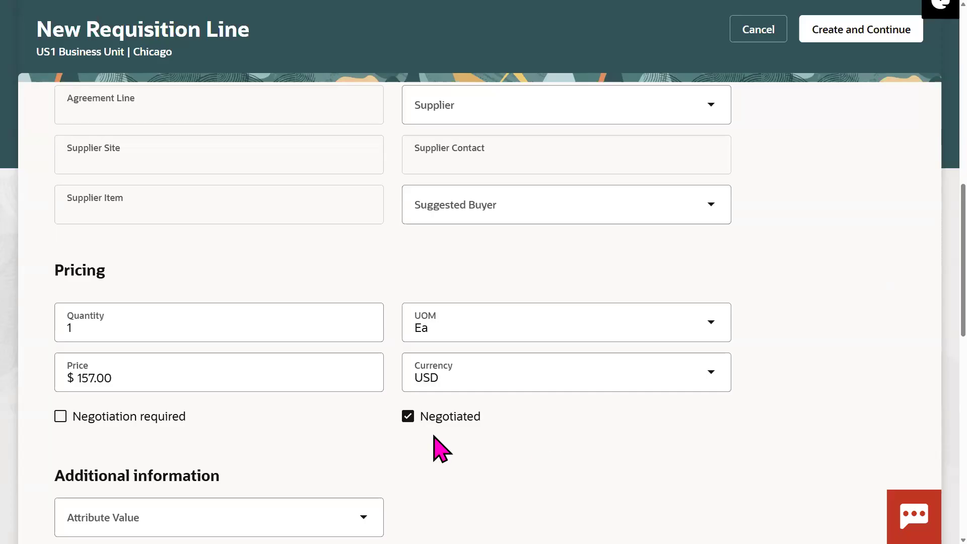
left_click_drag(492, 422, 428, 423)
left_click(843, 314)
Step: Choose Lee Supplies as the supplier for the AS15002 line
scroll(926, 260, "up", 2)
left_click(546, 206)
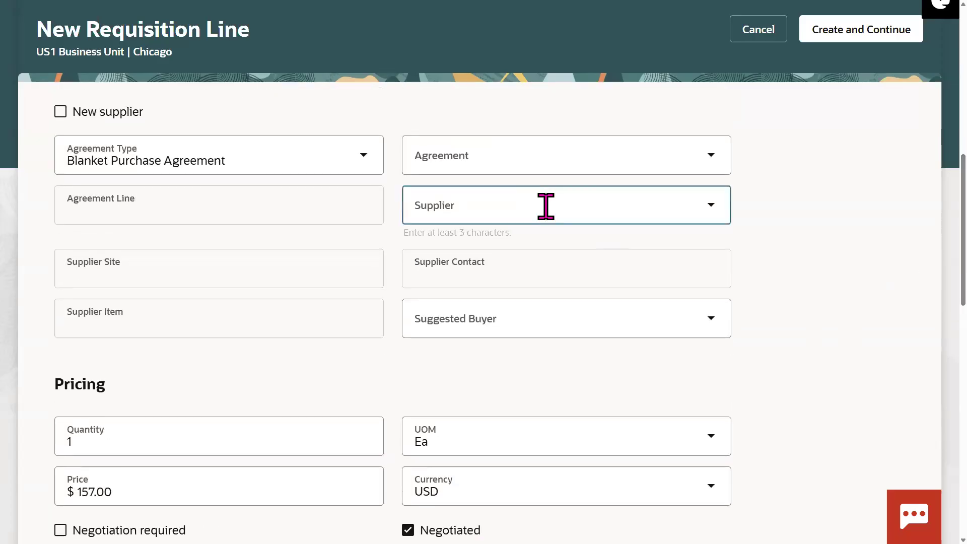
type("Lee")
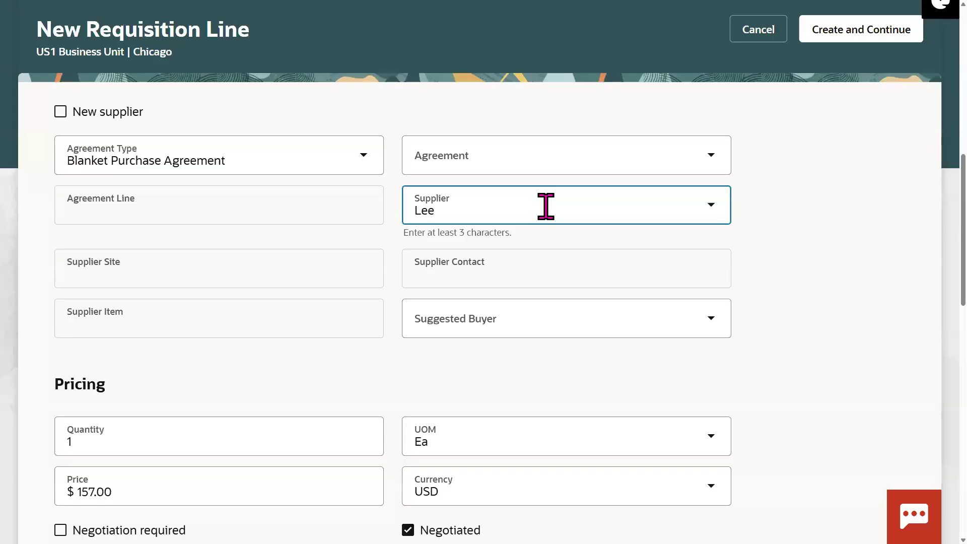
left_click(492, 271)
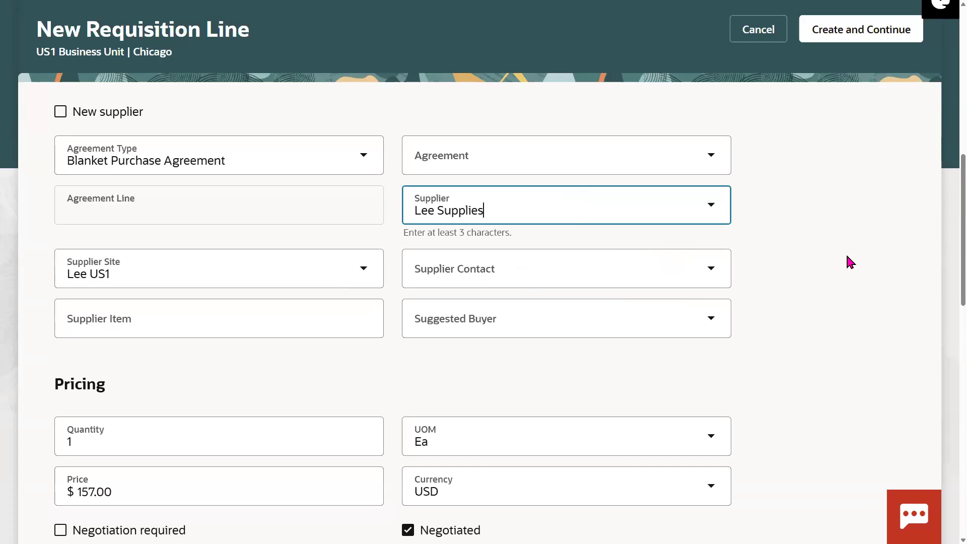
scroll(945, 286, "down", 3)
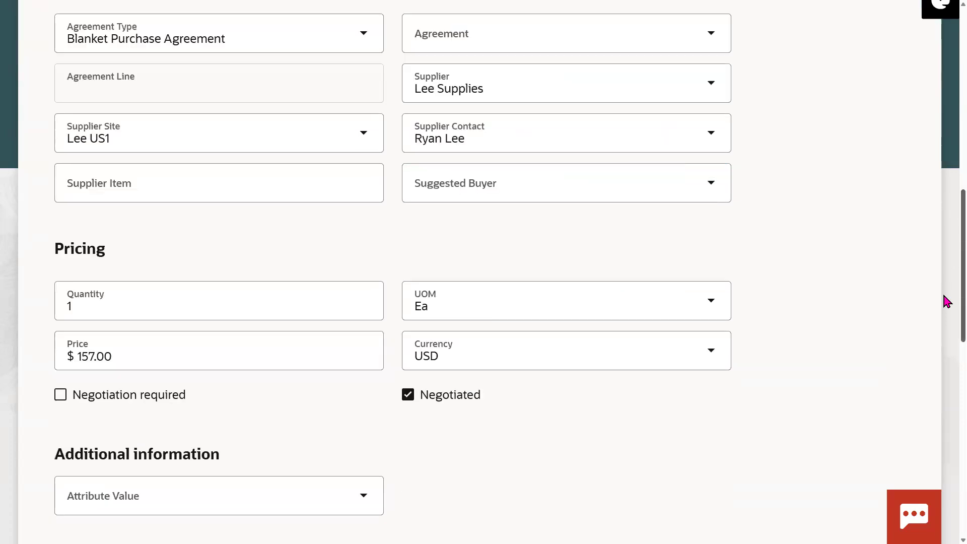
scroll(946, 301, "down", 1)
left_click_drag(481, 351, 428, 352)
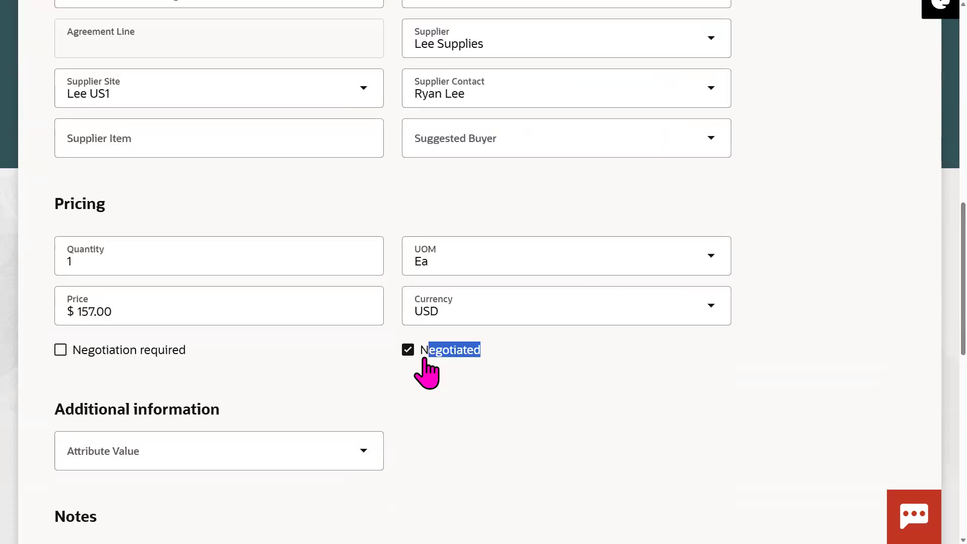
left_click(519, 365)
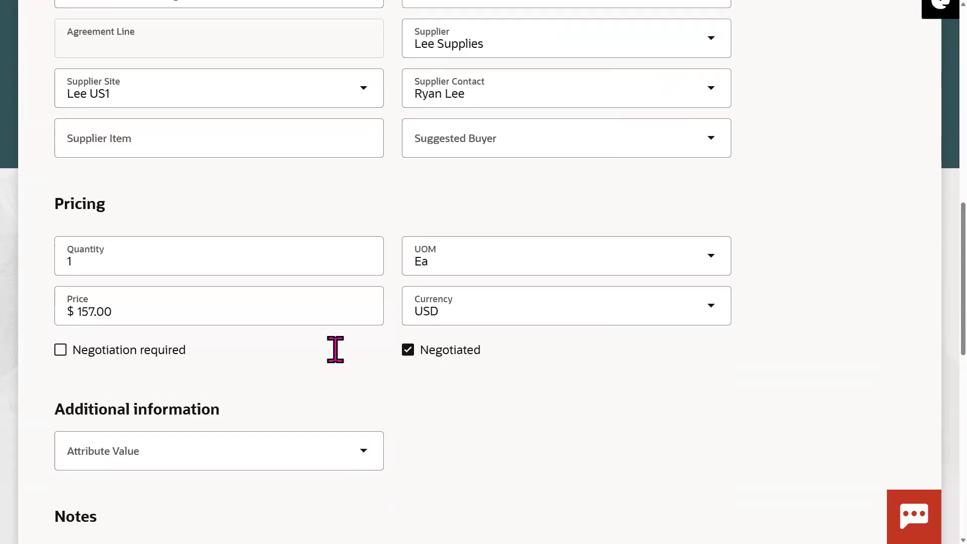
Step: Leave Negotiation required unchecked so only Negotiated stays marked
left_click(146, 354)
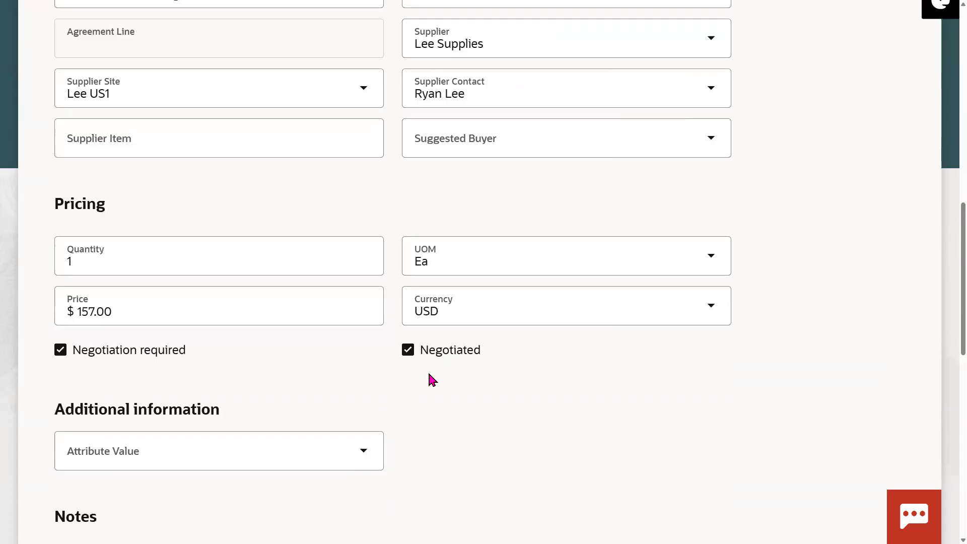
left_click(127, 352)
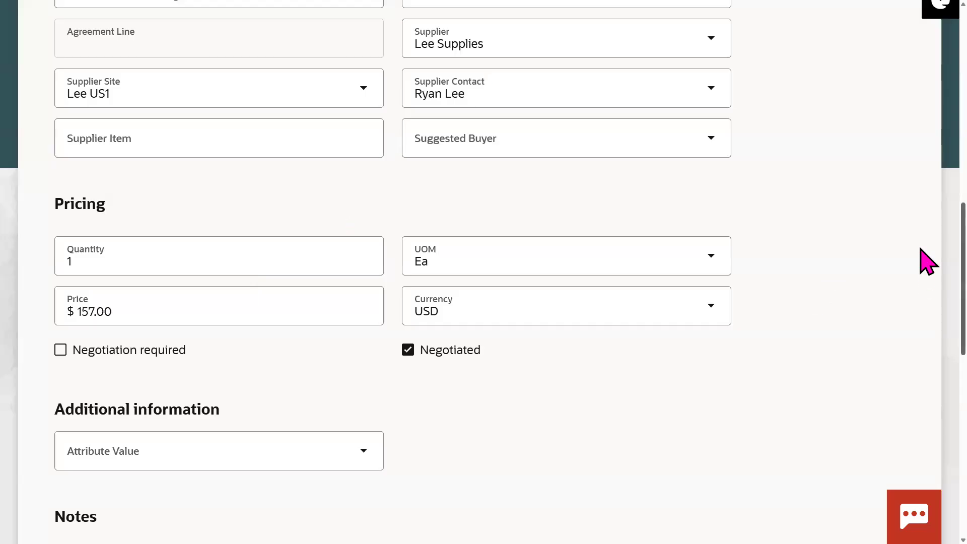
scroll(927, 322, "down", 10)
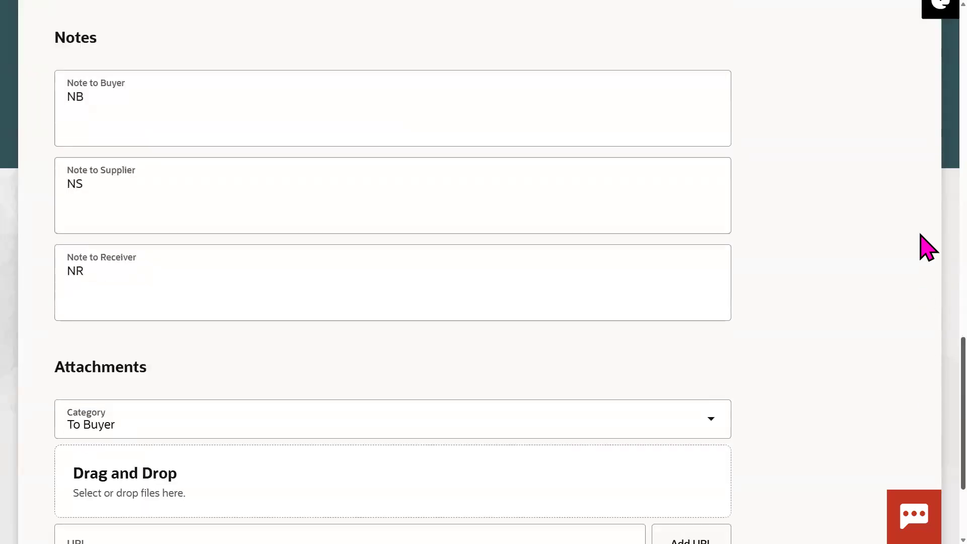
scroll(925, 214, "up", 15)
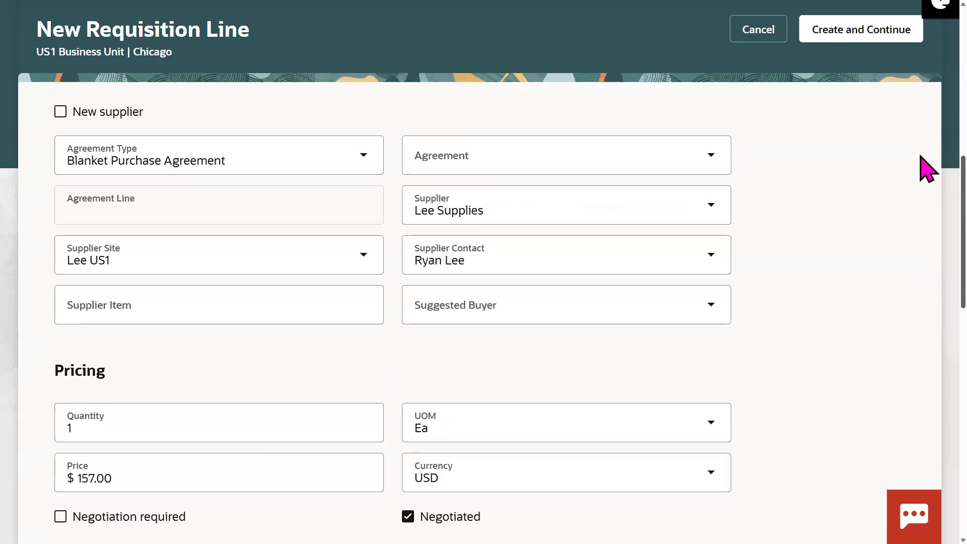
scroll(925, 103, "up", 8)
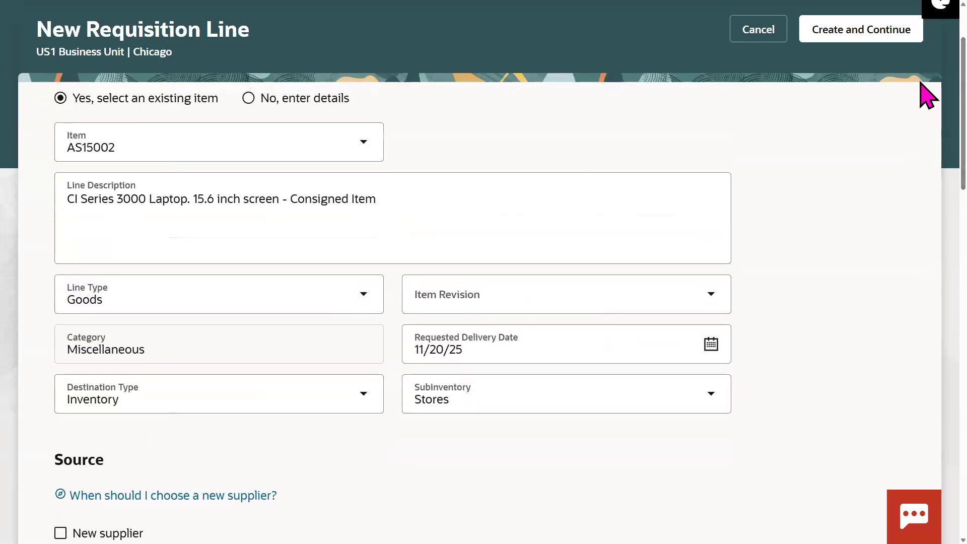
scroll(896, 81, "up", 2)
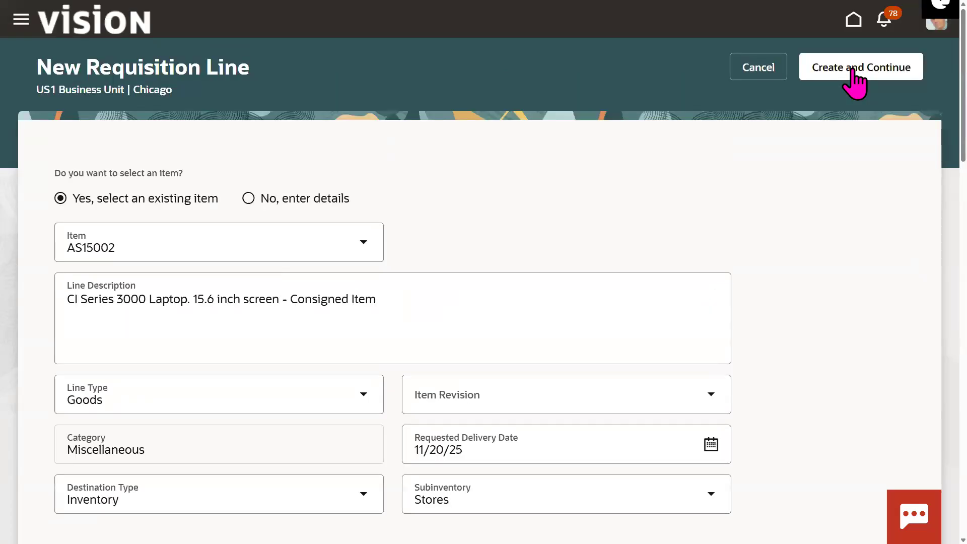
Step: Create the AS15002 laptop line and save its delivery and $501.00 single-distribution billing details
left_click(855, 71)
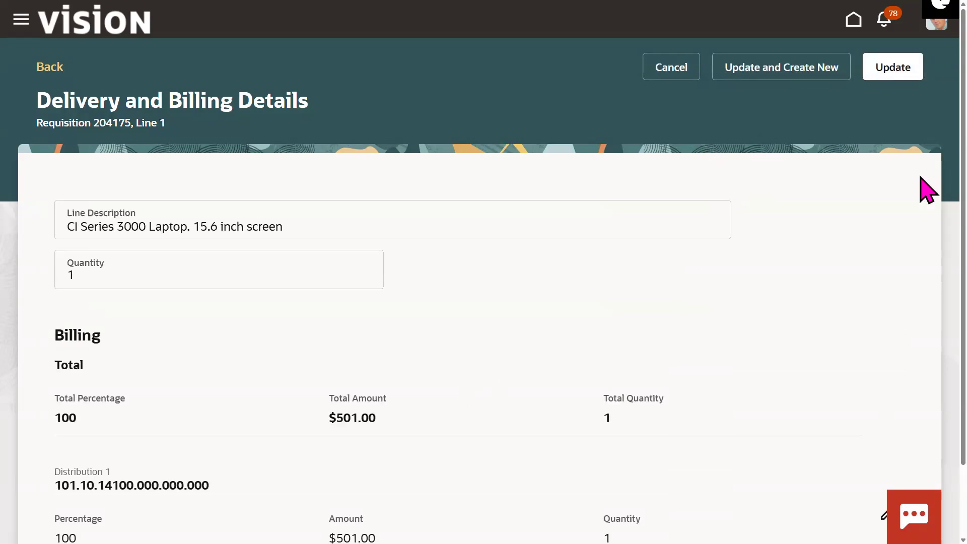
scroll(927, 201, "down", 4)
scroll(923, 352, "down", 6)
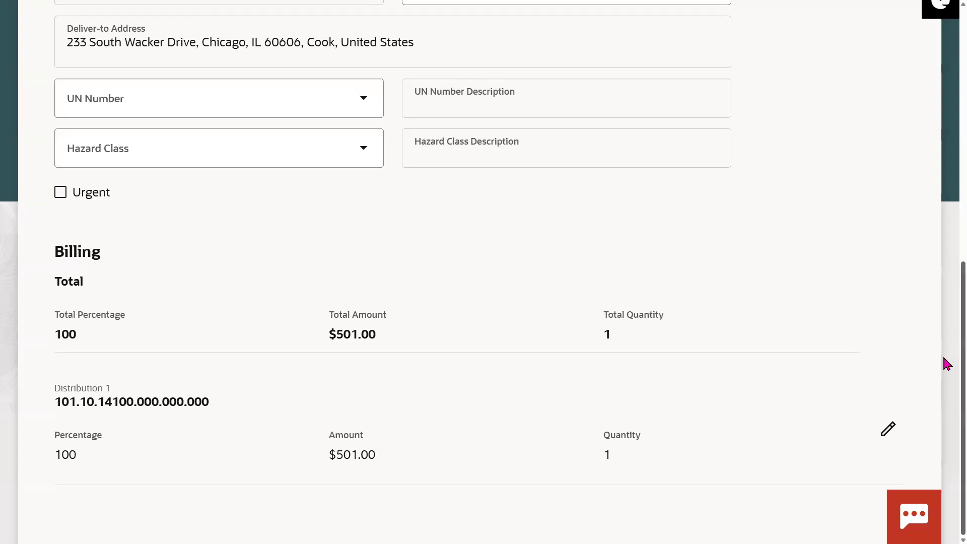
right_click(945, 324)
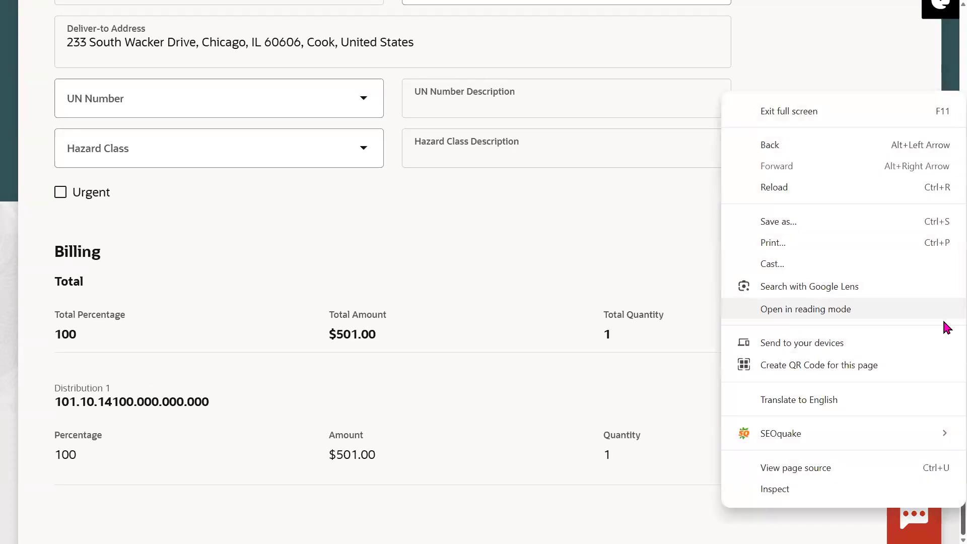
left_click(553, 251)
scroll(947, 101, "up", 7)
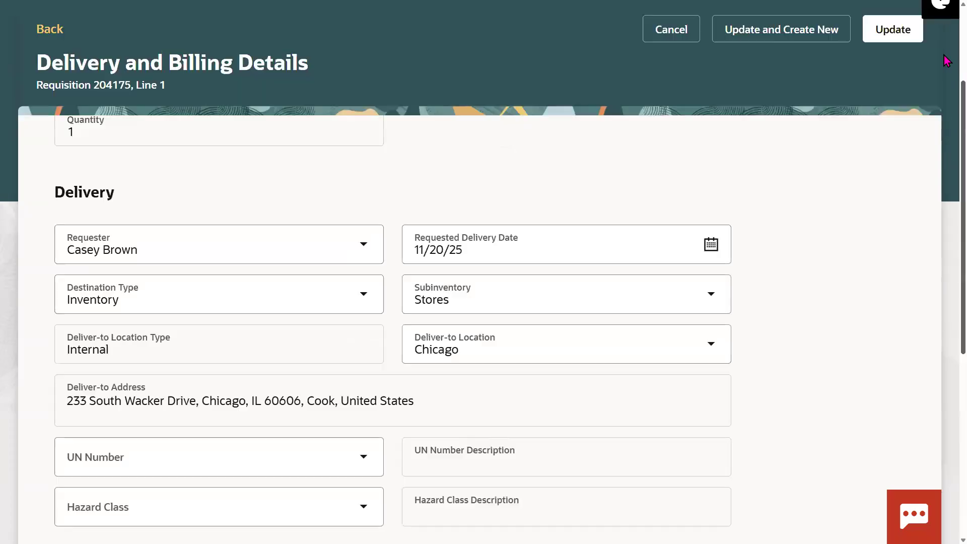
left_click(891, 65)
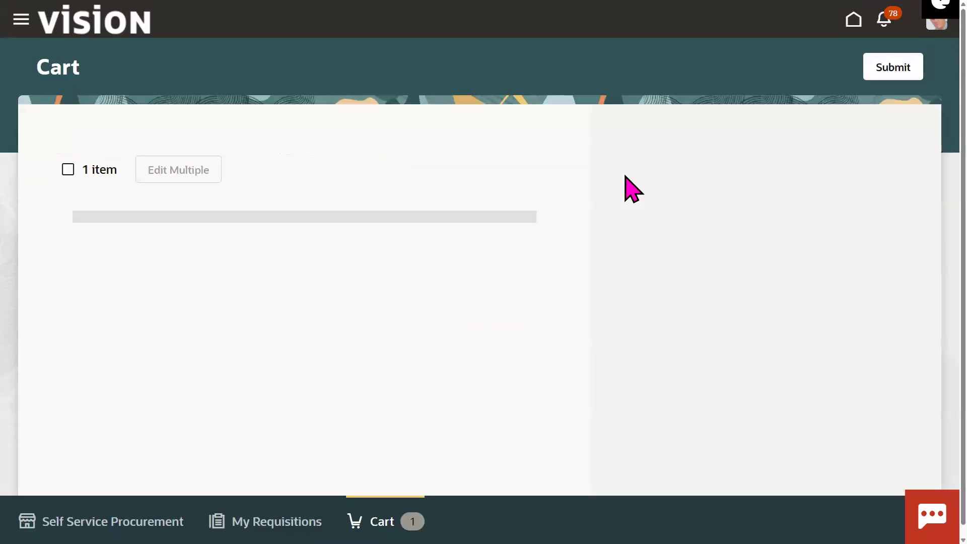
Step: Submit requisition 204175 for approval and exit the browser's full-screen view
left_click(888, 73)
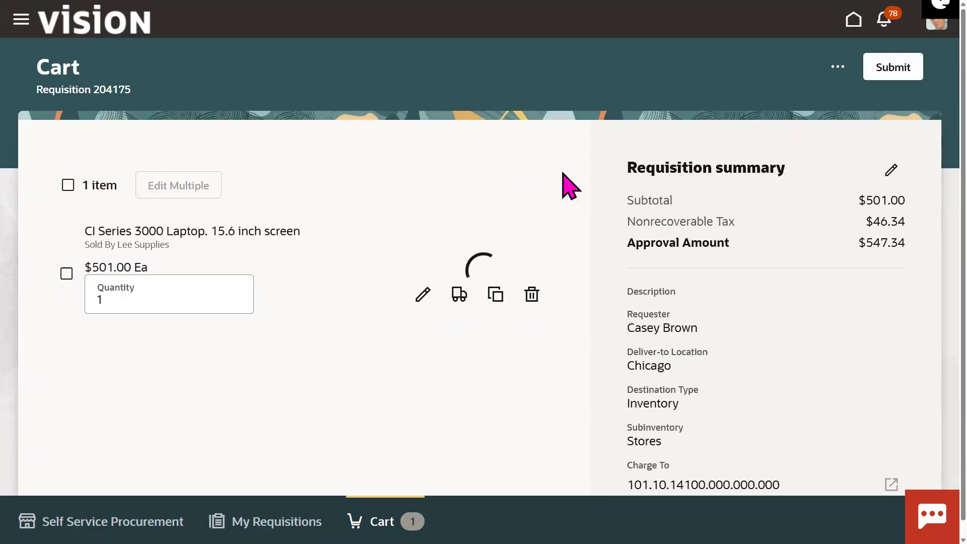
key("F11")
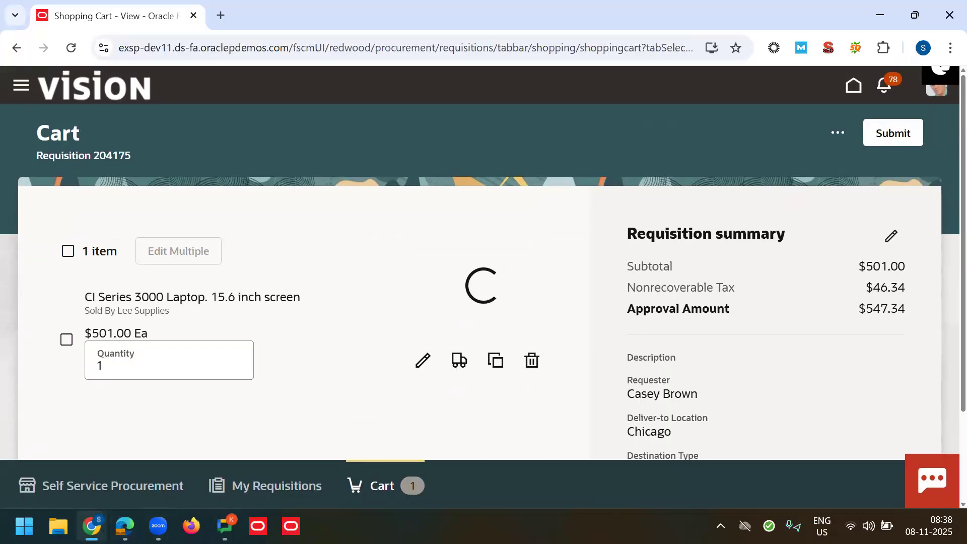
Step: In the SCM Setups sheet's Procurement Suite tab, select the requisition roles in E4:E6
key("alt+Tab")
left_click(348, 227)
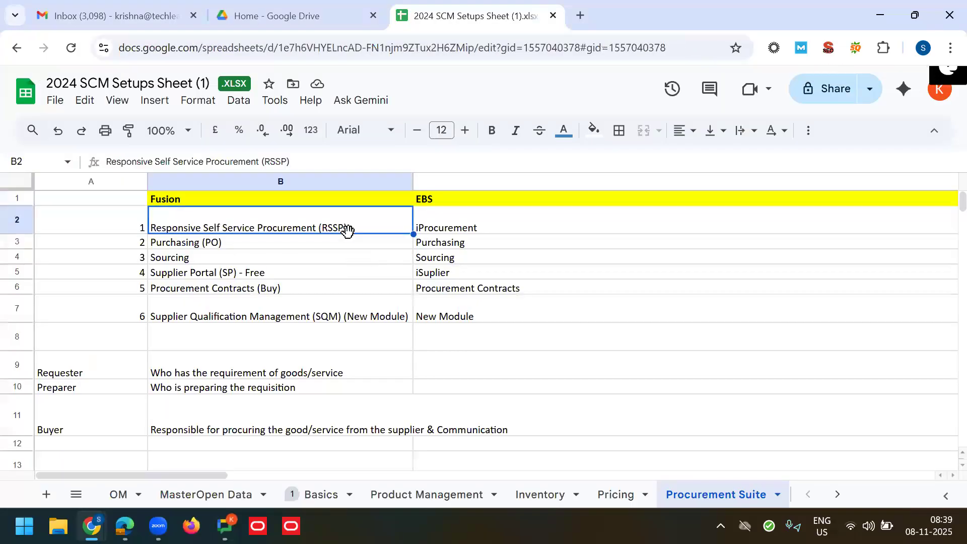
key("Right")
key("Right")
key("Right")
key("Right")
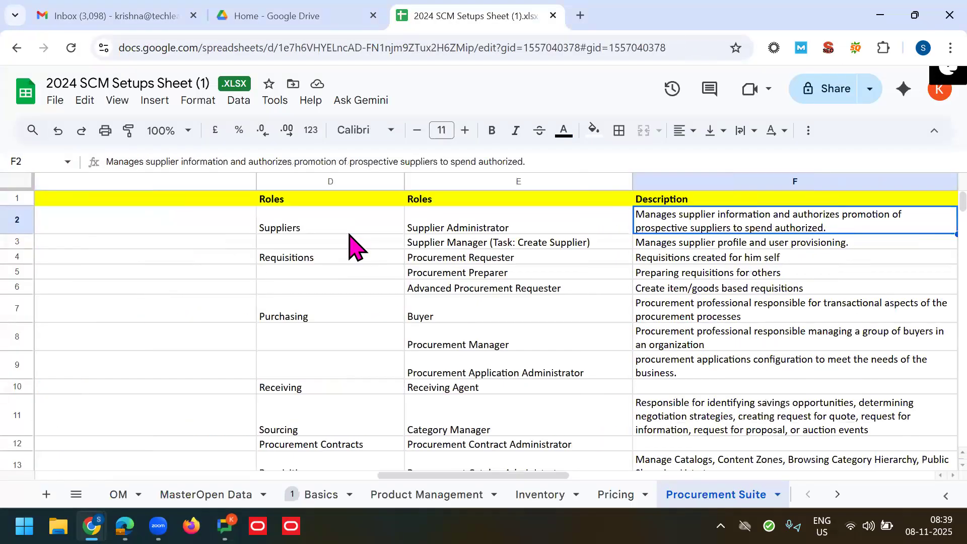
left_click(312, 392)
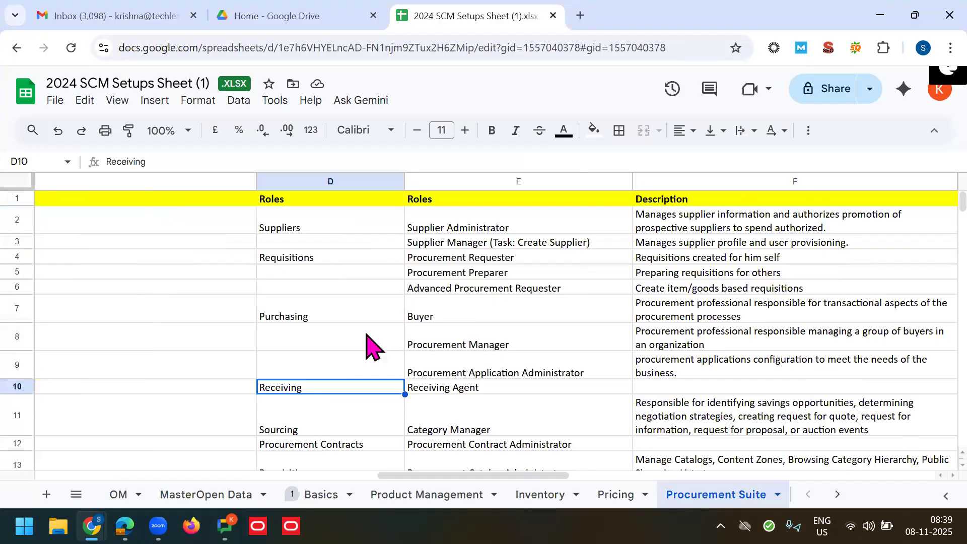
left_click(430, 259)
key("shift+Down")
key("shift+Down")
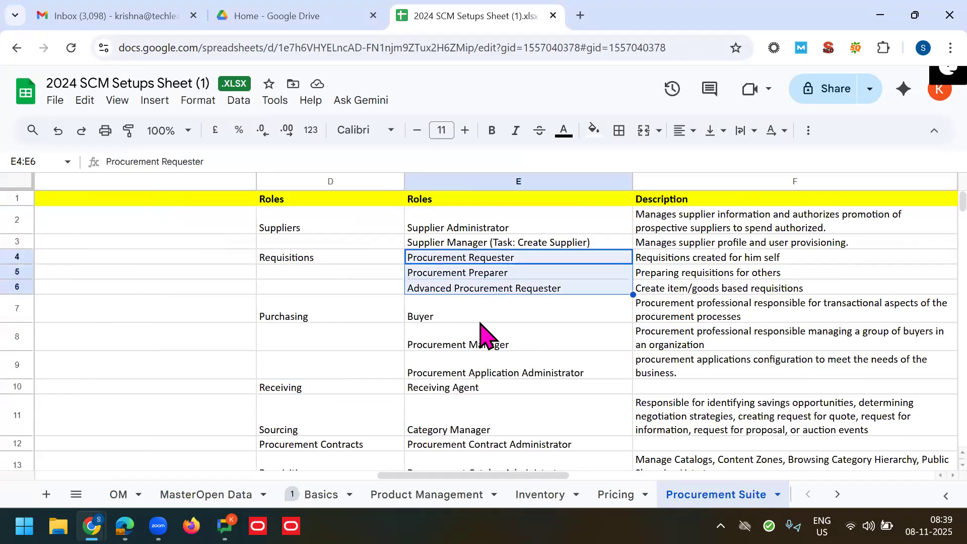
Step: Review the Procurement Requester and Procurement Preparer descriptions in F4 and F5
left_click(497, 261)
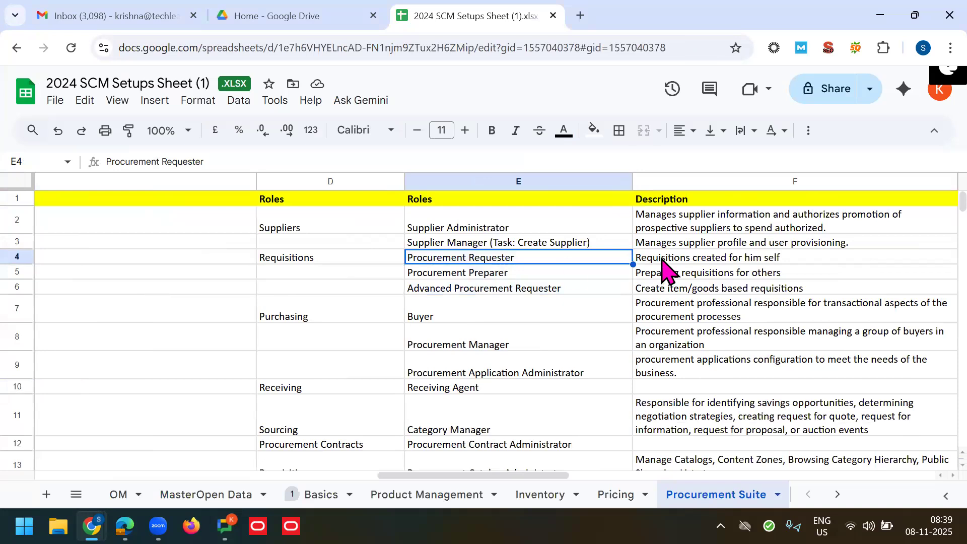
left_click(661, 260)
left_click(523, 274)
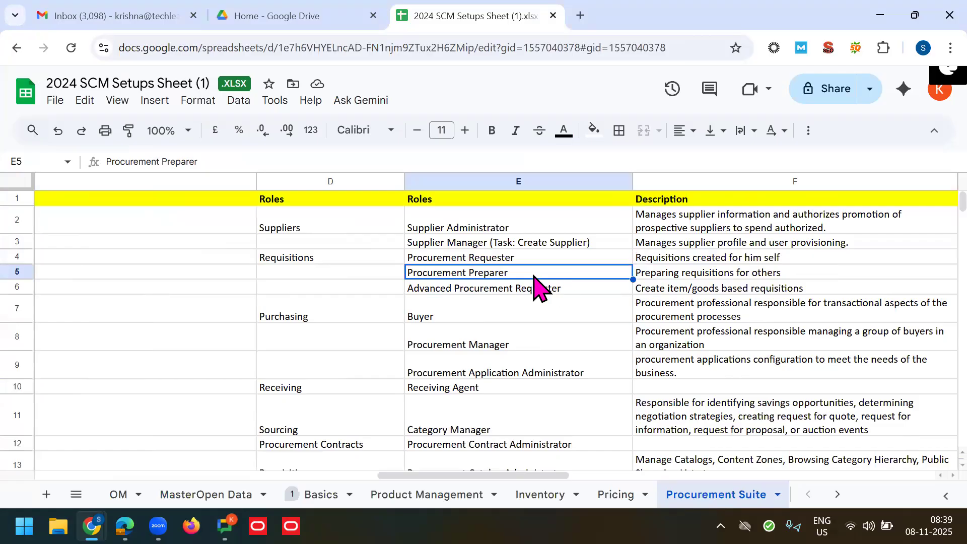
left_click(660, 275)
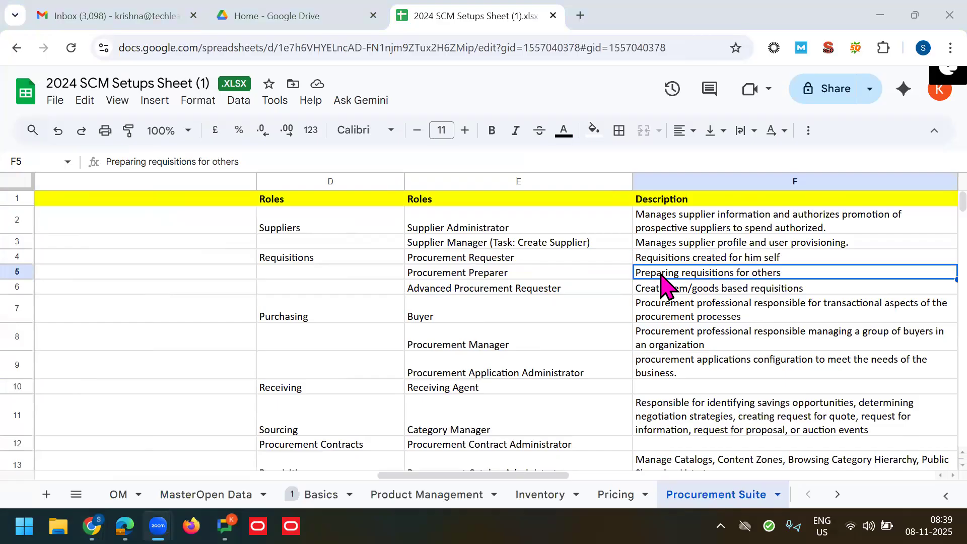
left_click(490, 276)
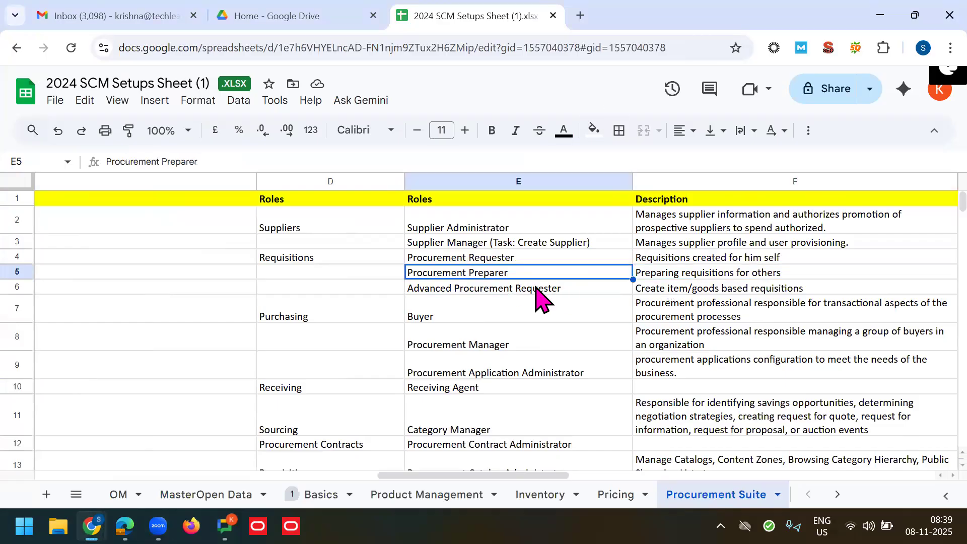
Step: Review the Advanced Procurement Requester description in F6
left_click(604, 288)
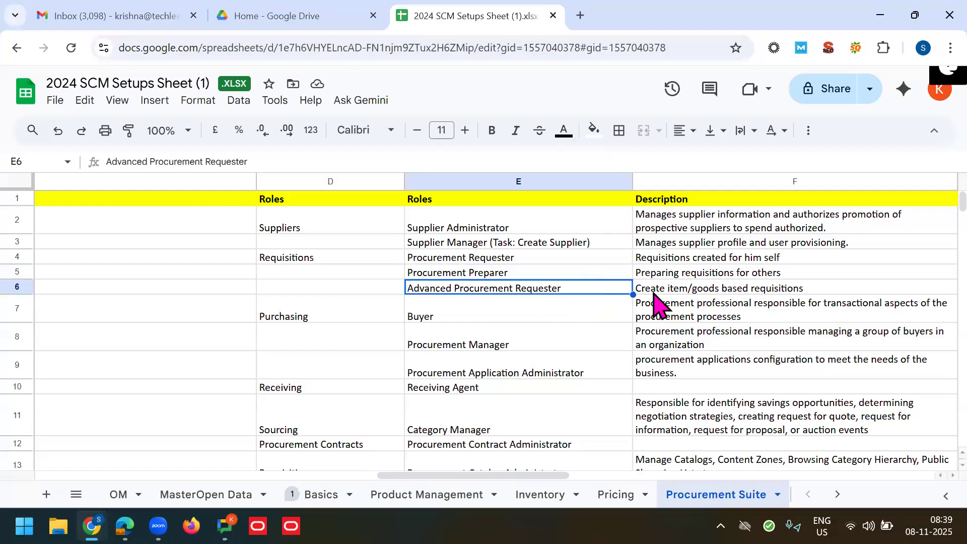
left_click(648, 291)
left_click(585, 289)
left_click(654, 291)
left_click(586, 290)
left_click(655, 291)
left_click(588, 290)
left_click(656, 292)
left_click(596, 292)
left_click(674, 291)
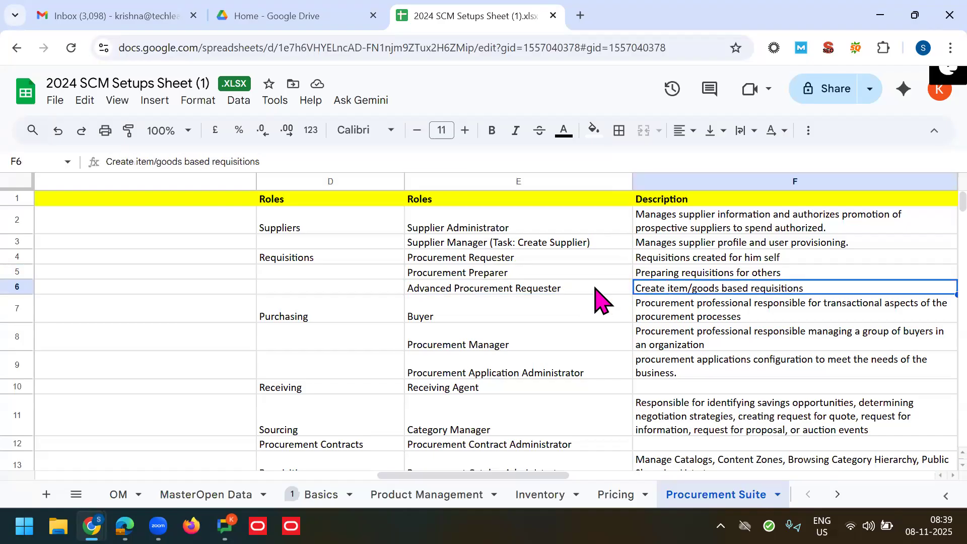
left_click(596, 292)
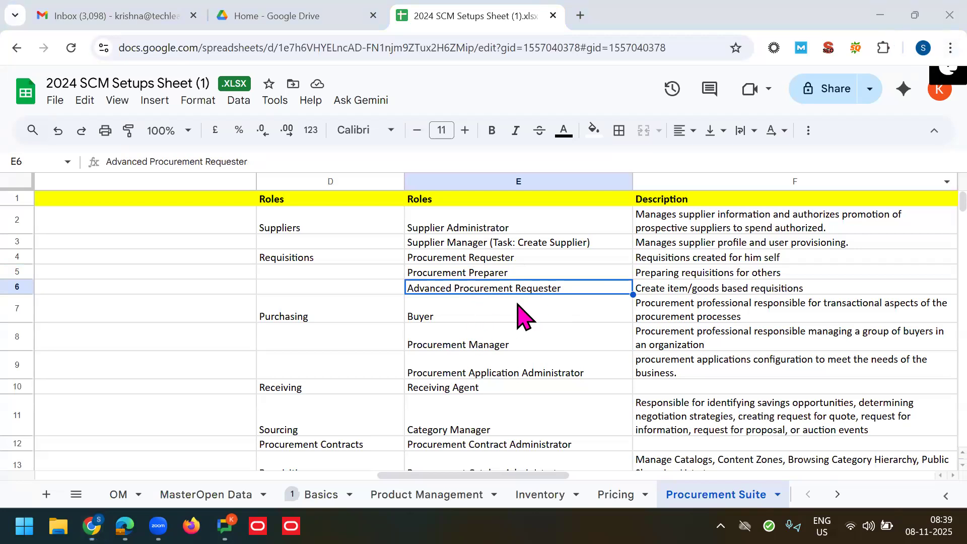
Step: Reselect E4:E6 to mark the three requisition roles
left_click(457, 257)
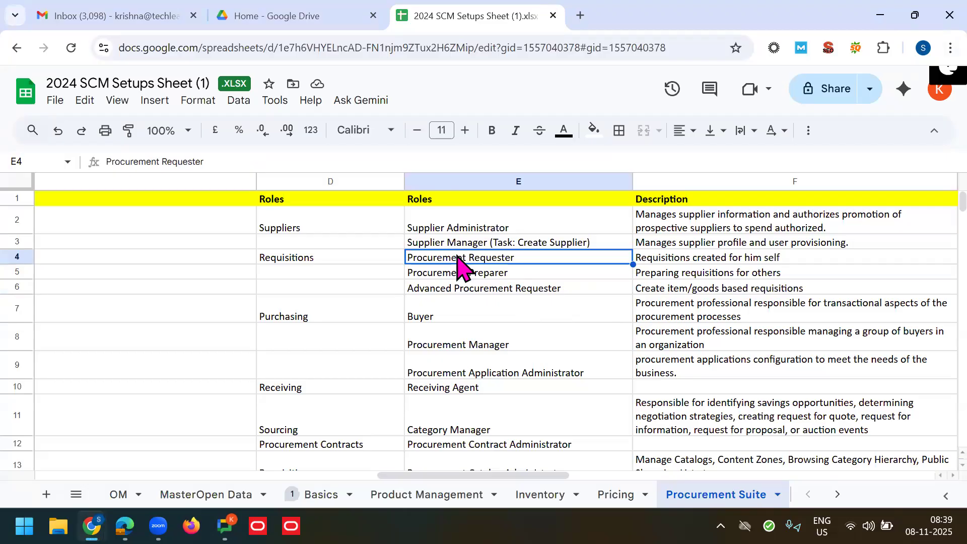
key("shift+Down")
key("shift+Down")
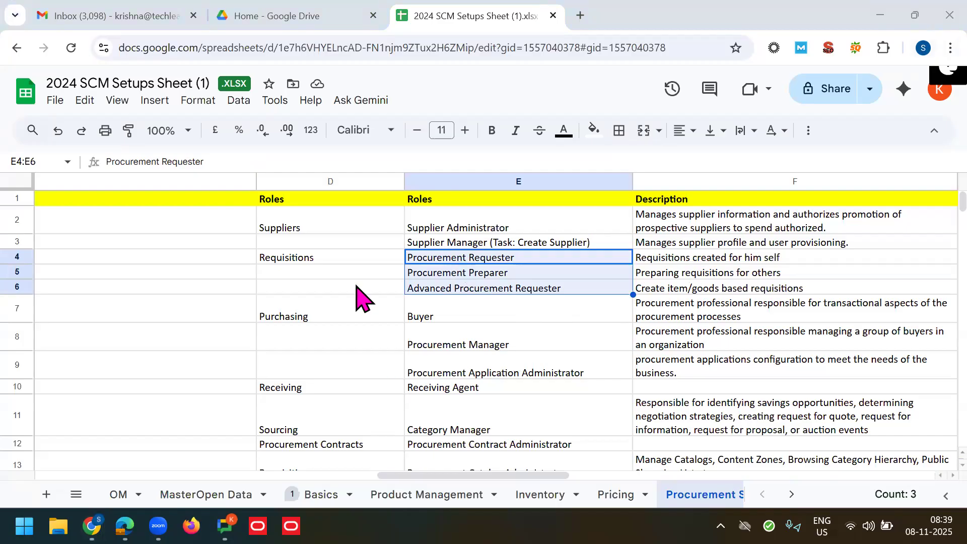
key("alt+Tab")
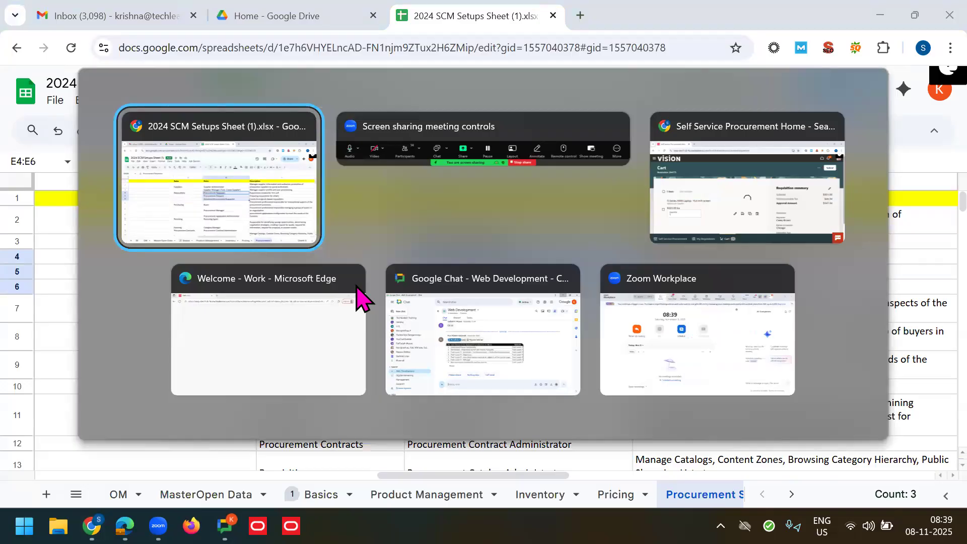
Step: Close the submission confirmation and find requisition 204175 pending approval in My recent requisitions
key("alt+Tab")
key("alt+Tab")
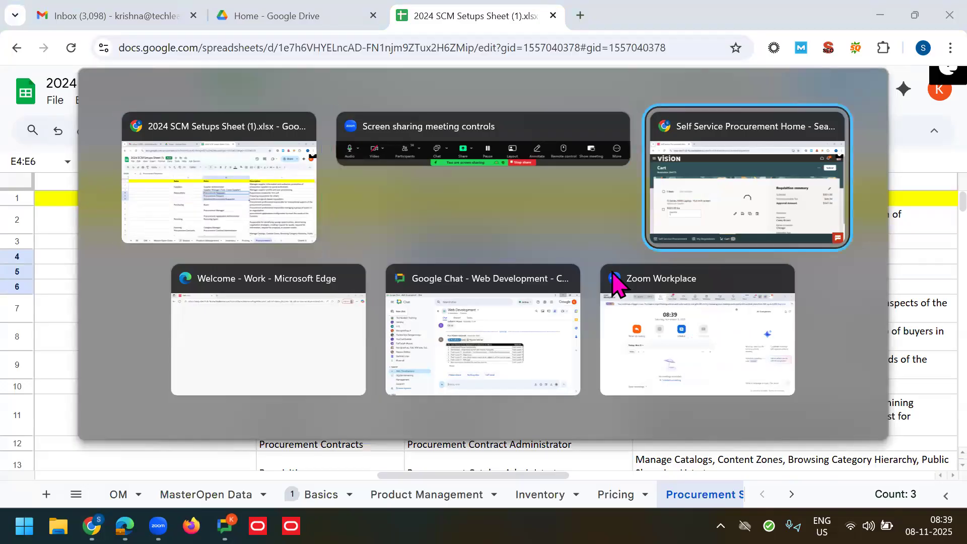
left_click(642, 298)
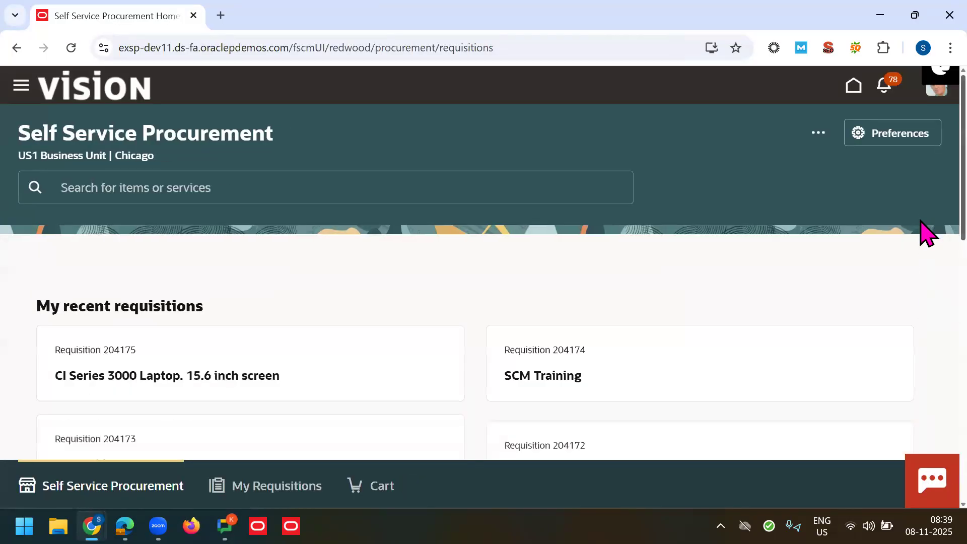
scroll(769, 200, "down", 3)
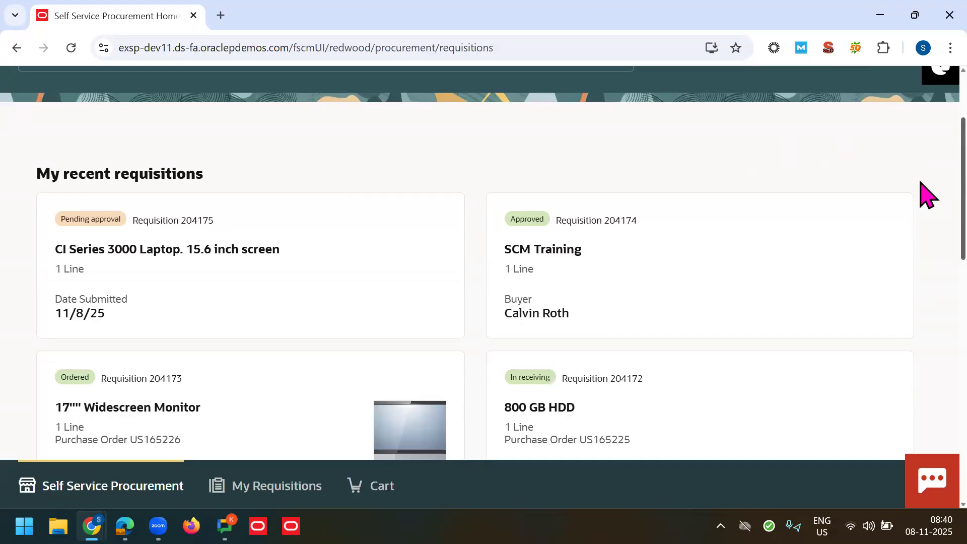
scroll(921, 187, "down", 1)
scroll(927, 198, "down", 1)
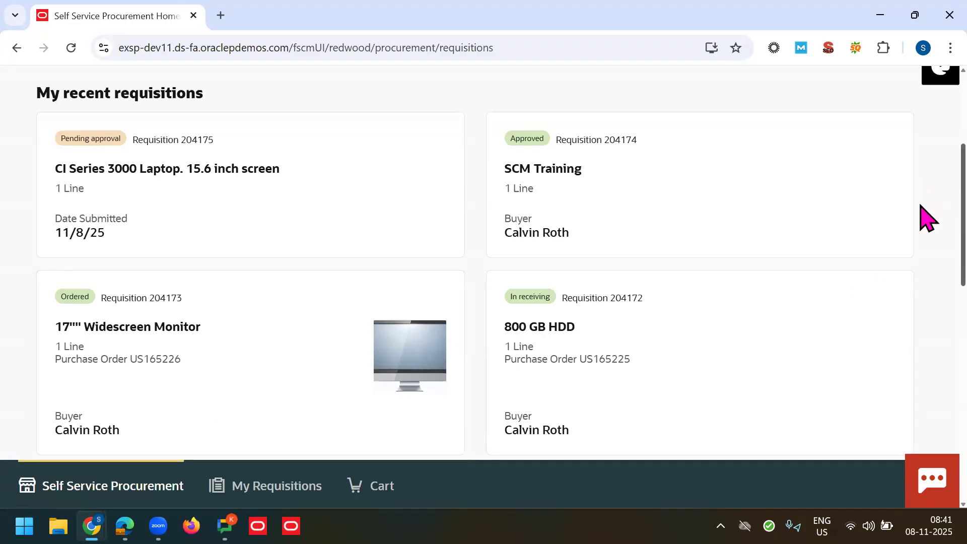
Step: Look through the home page's '...' actions menu, then open Create Noncatalog Request
scroll(927, 216, "up", 1)
scroll(927, 209, "up", 1)
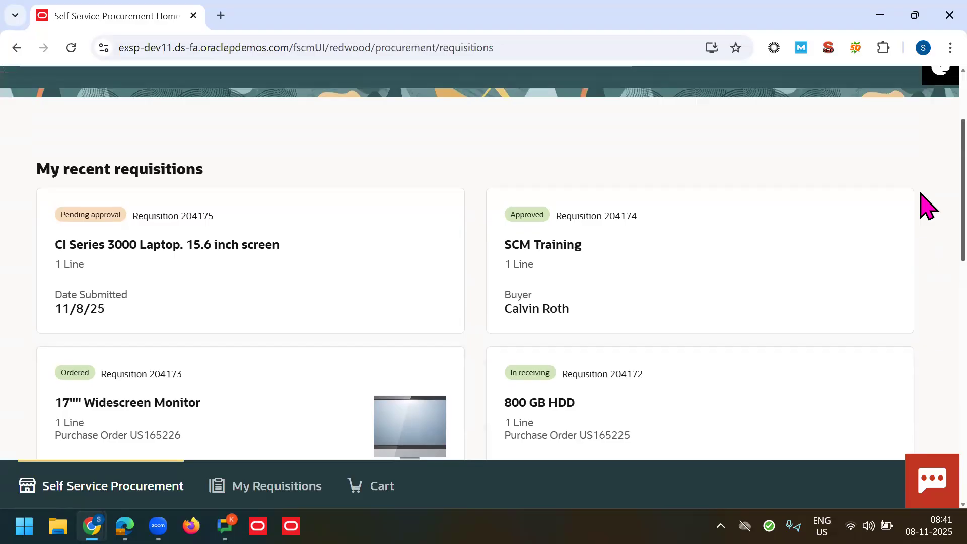
scroll(928, 372, "down", 12)
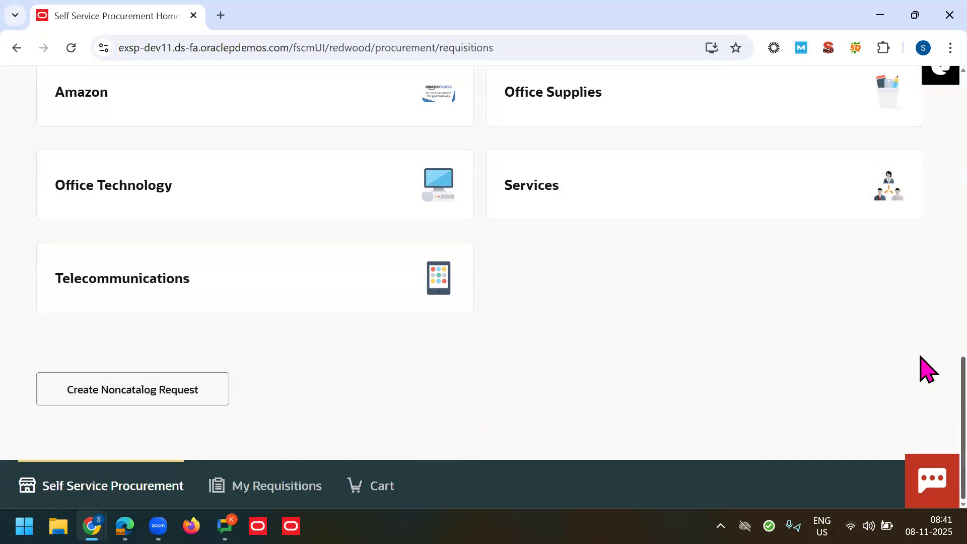
scroll(927, 352, "up", 3)
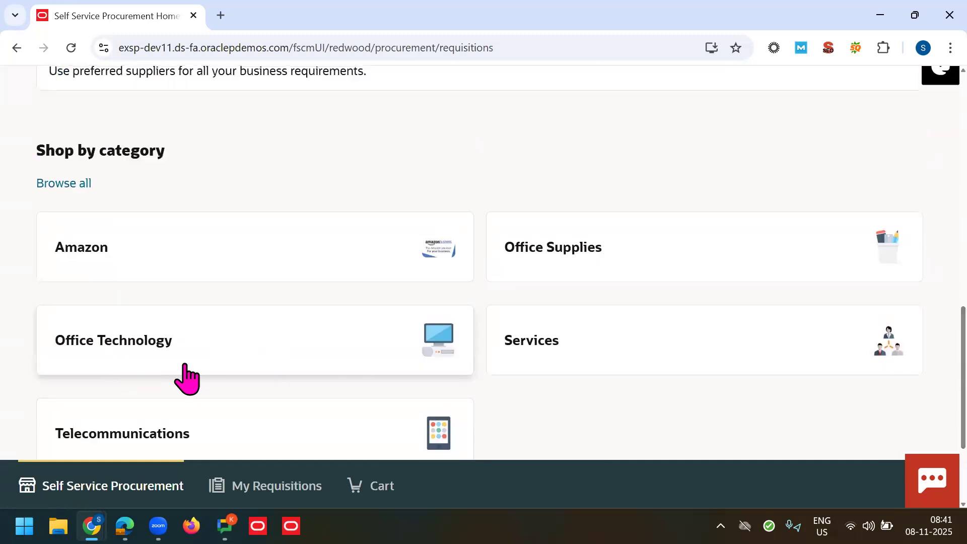
scroll(924, 341, "up", 12)
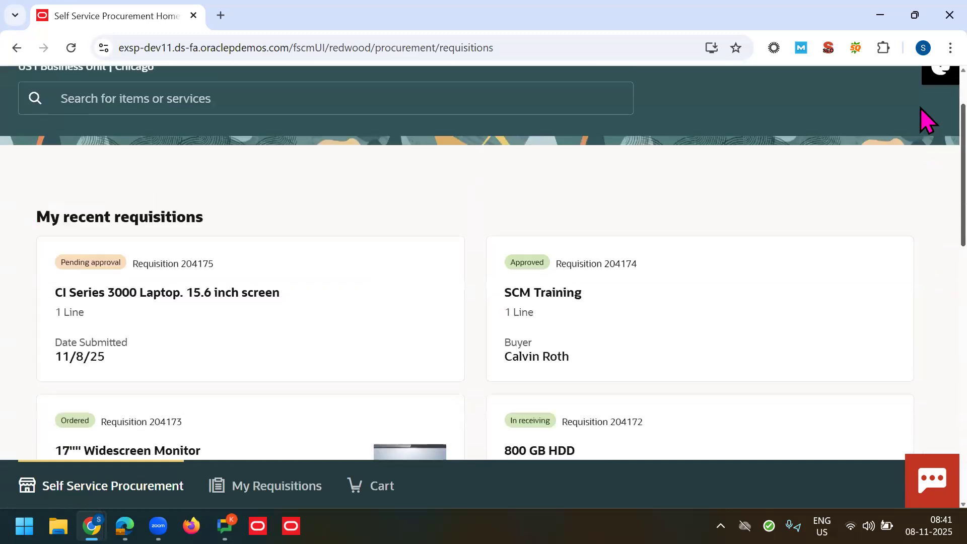
scroll(922, 111, "up", 2)
left_click(818, 132)
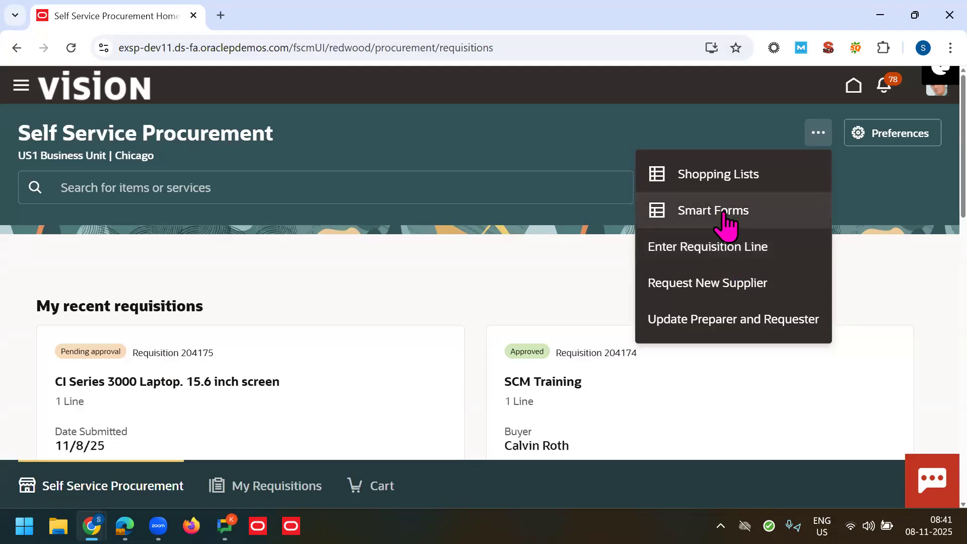
left_click(516, 276)
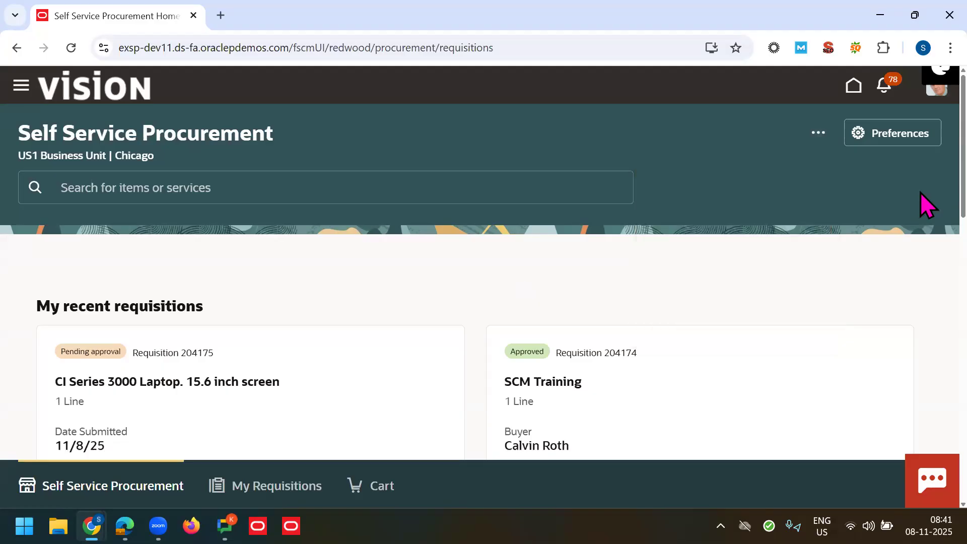
scroll(925, 274, "down", 15)
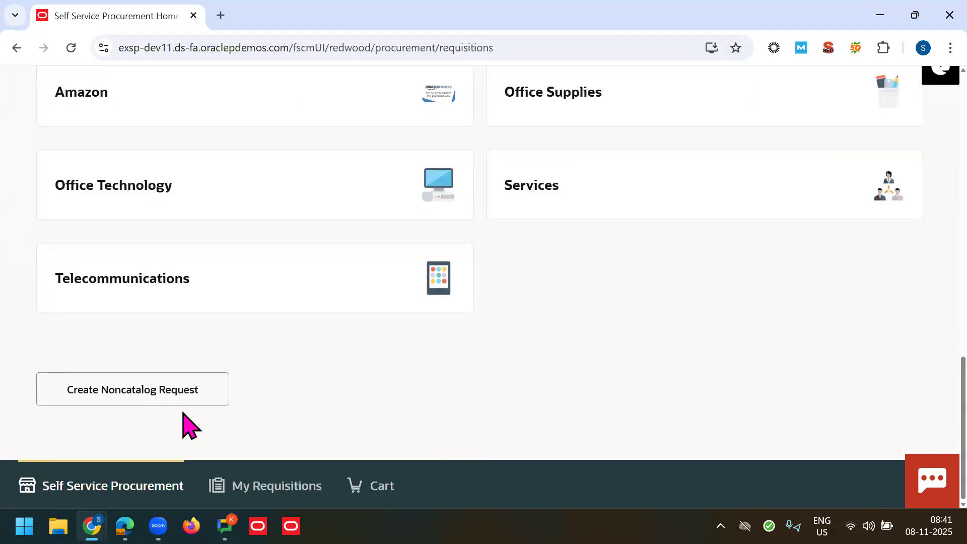
left_click(126, 407)
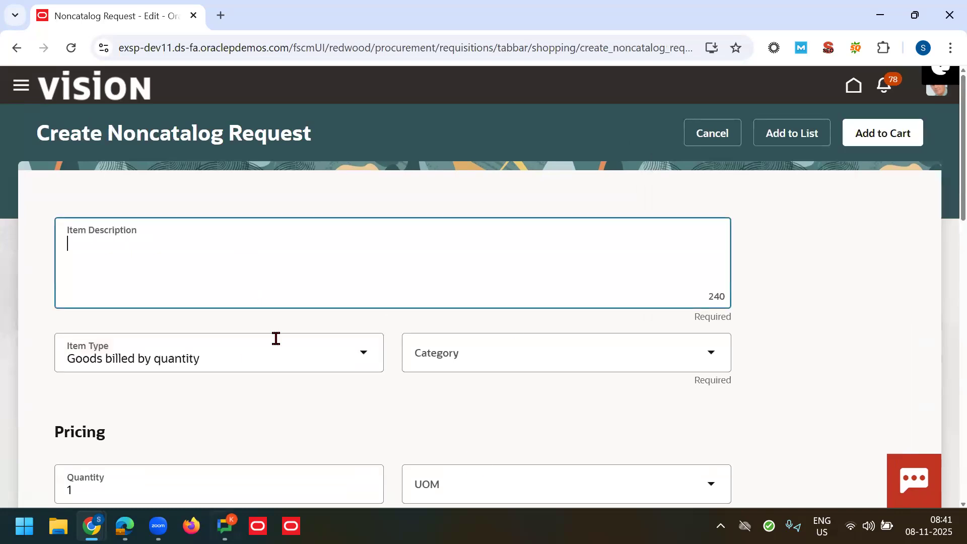
Step: Browse the noncatalog form's Category list without choosing one, then cancel back to the home page
scroll(922, 211, "down", 3)
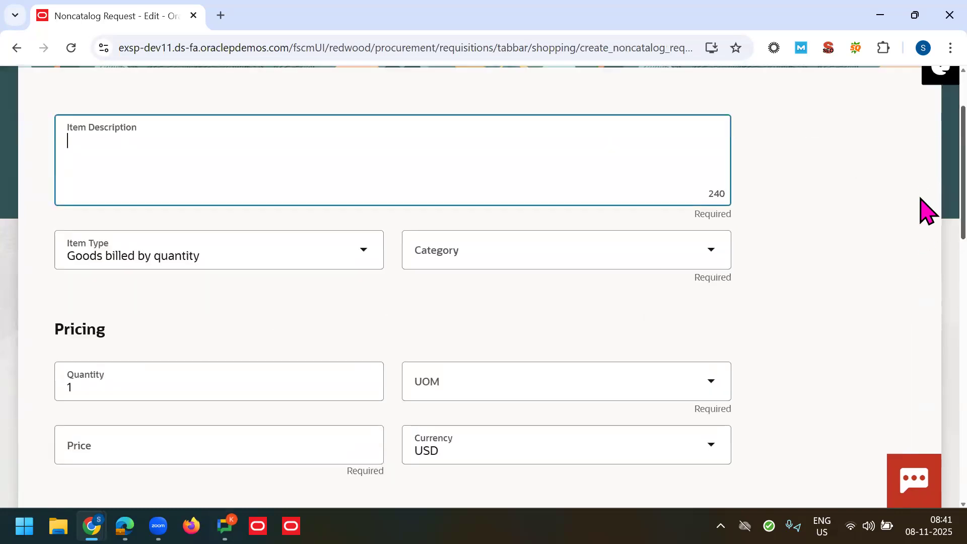
scroll(926, 232, "up", 3)
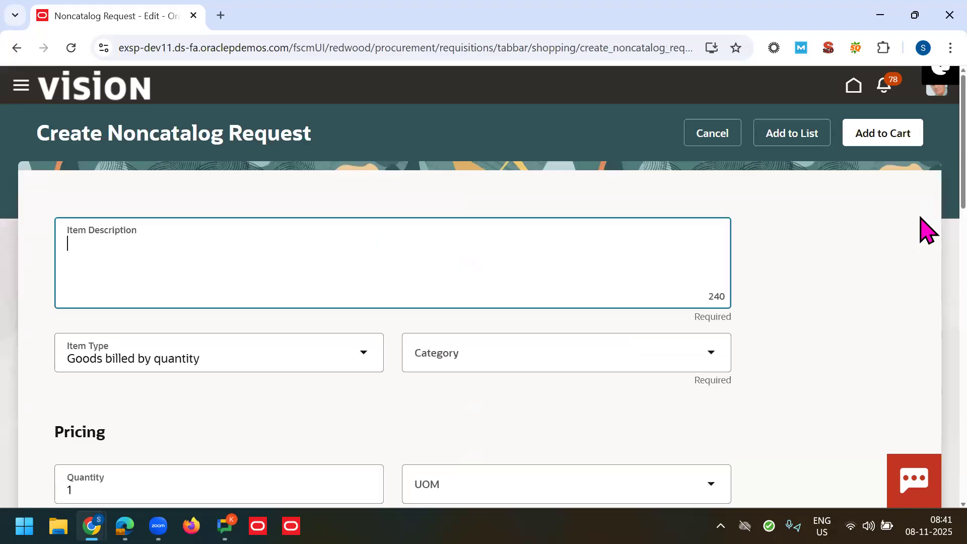
scroll(926, 202, "down", 1)
left_click(513, 311)
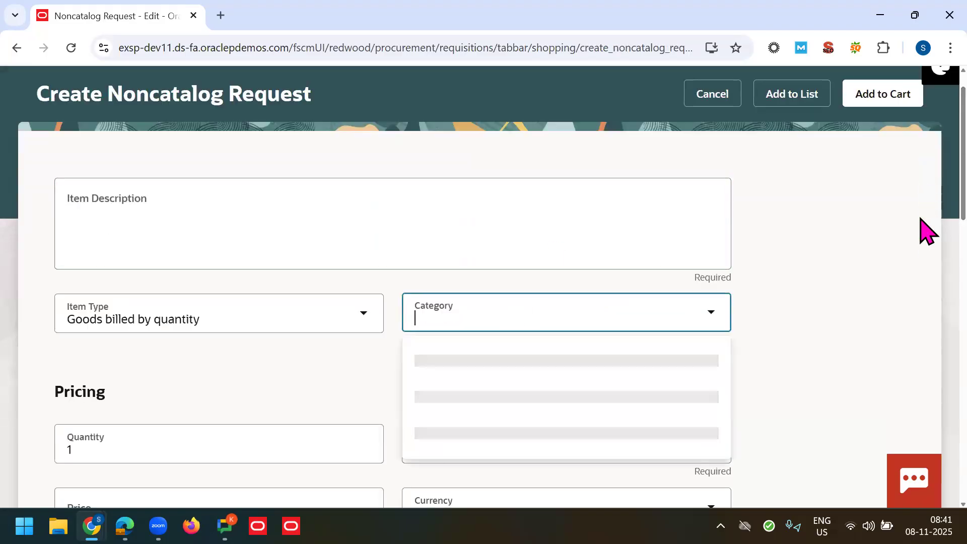
scroll(924, 231, "down", 2)
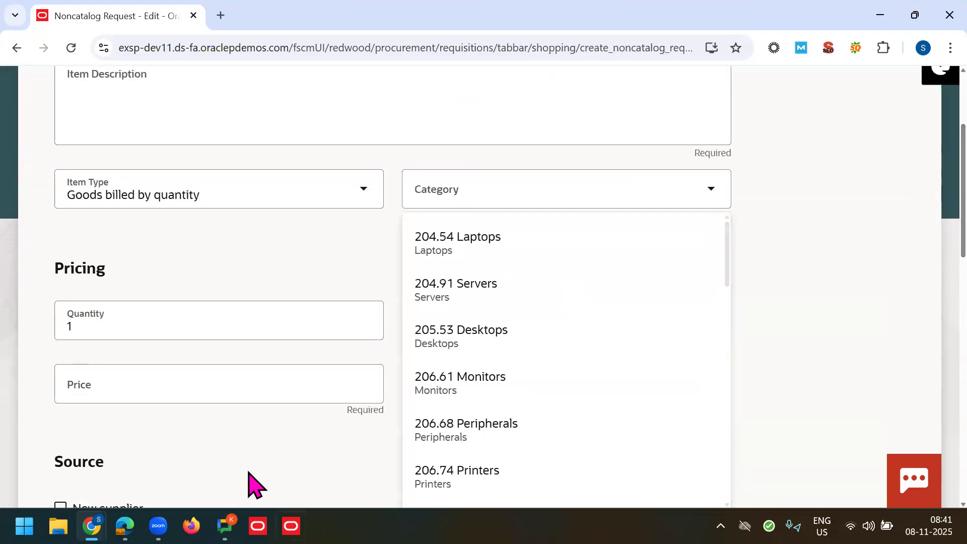
scroll(922, 274, "down", 4)
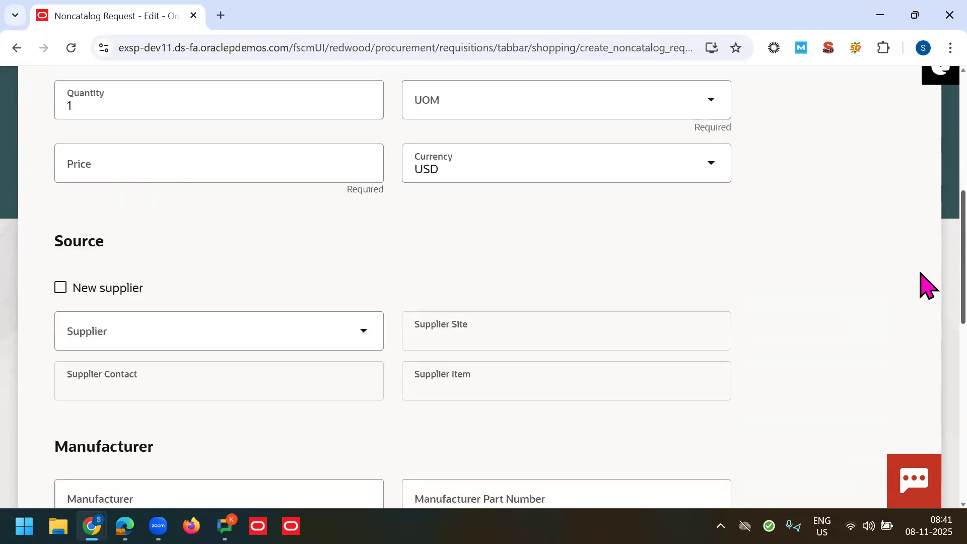
scroll(925, 226, "up", 7)
left_click(730, 166)
left_click(713, 134)
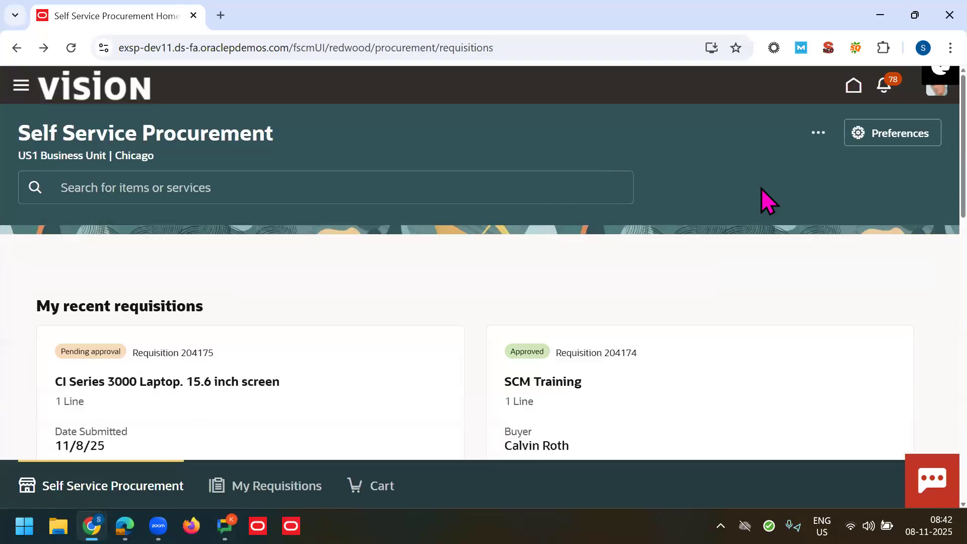
Step: Open Smart Forms from the '...' menu, browse all ten, and start a Business Cards request
left_click(812, 134)
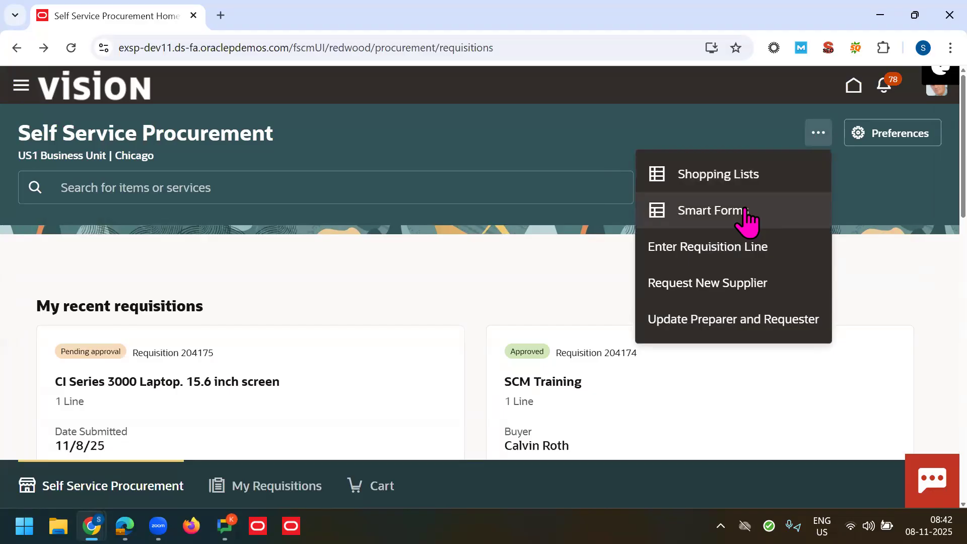
left_click(747, 216)
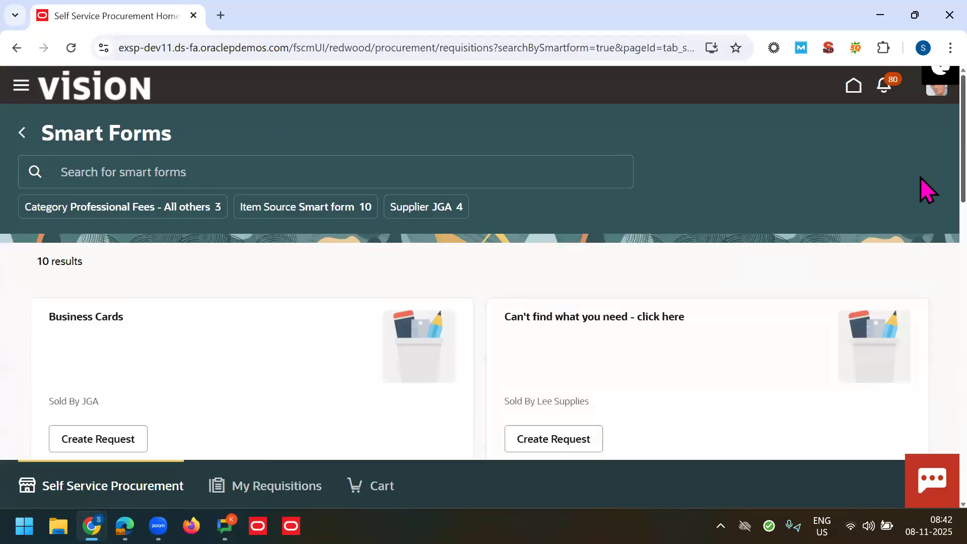
scroll(921, 196, "down", 4)
scroll(921, 241, "down", 2)
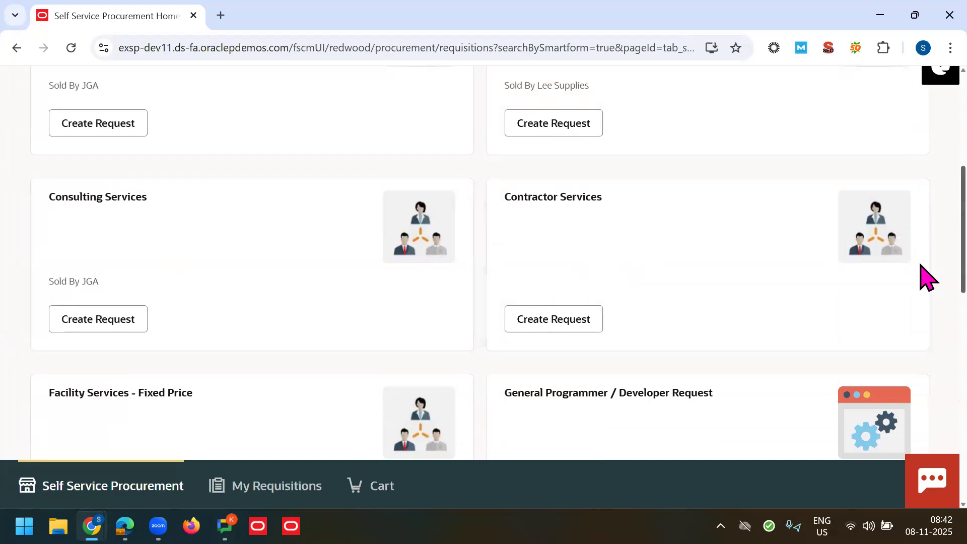
scroll(925, 282, "down", 8)
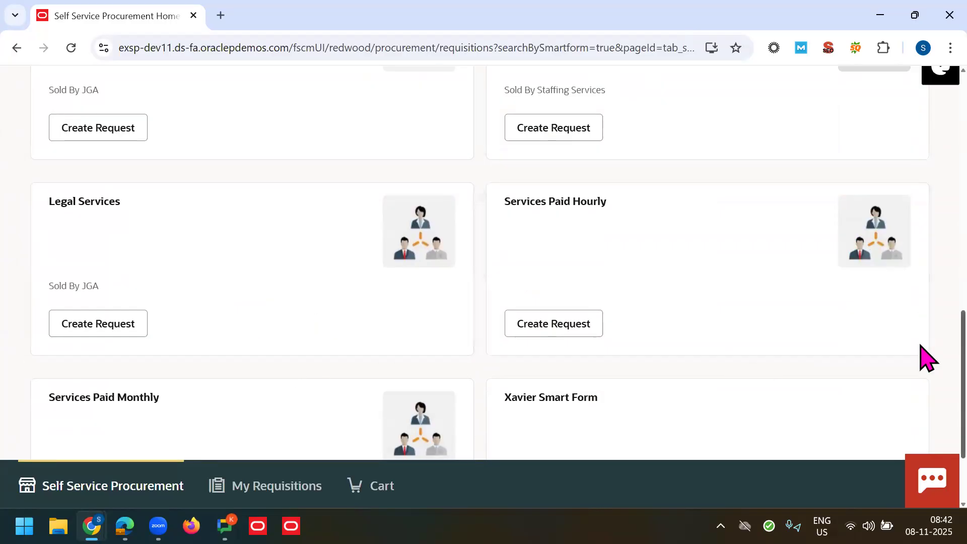
scroll(923, 352, "down", 2)
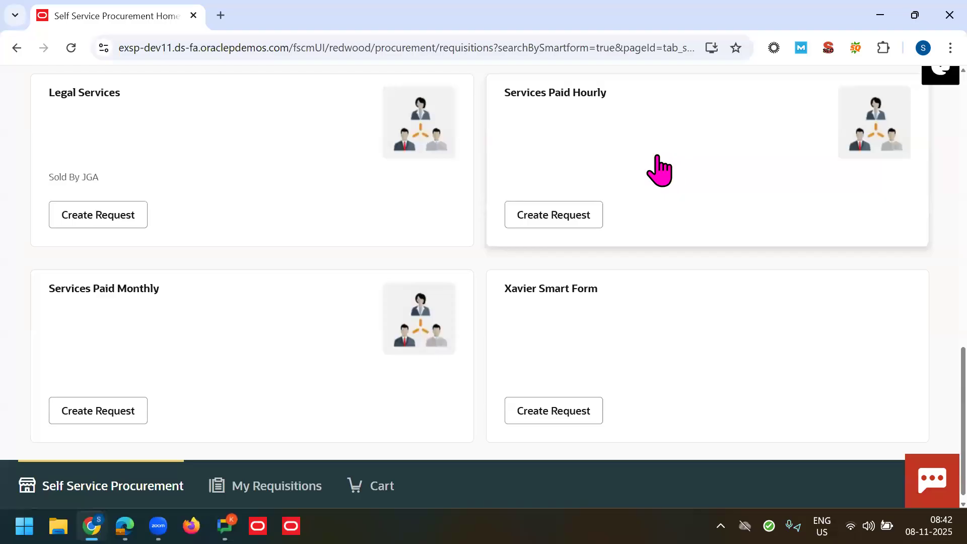
scroll(921, 352, "up", 4)
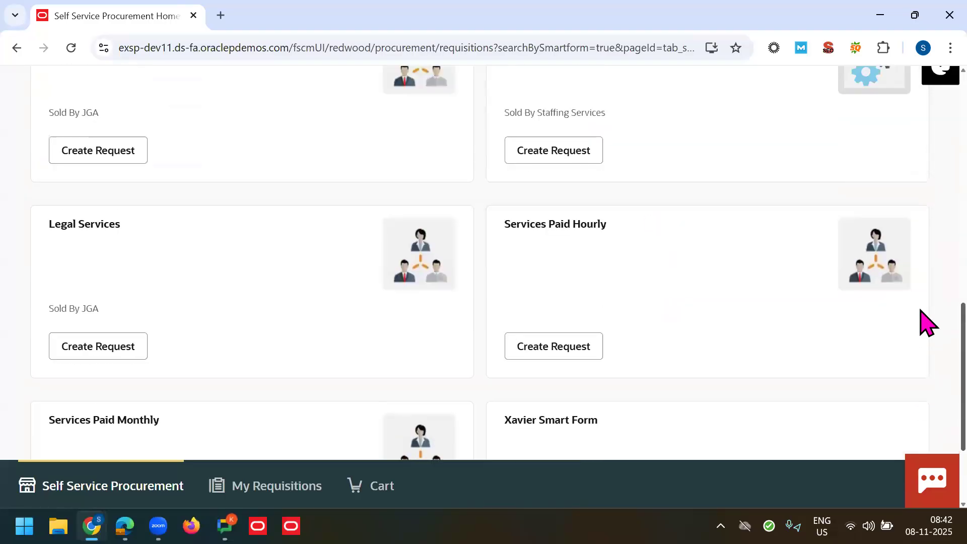
scroll(925, 297, "up", 5)
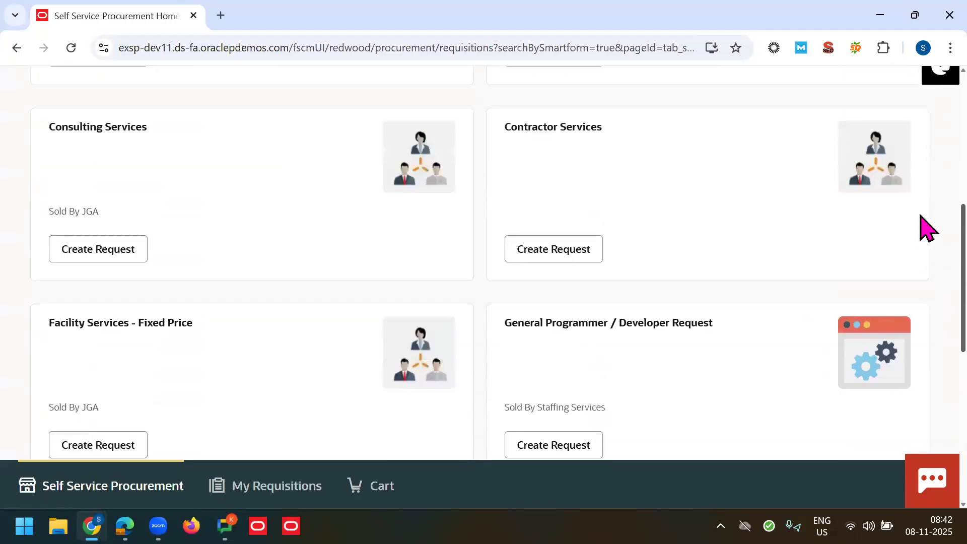
scroll(920, 185, "up", 4)
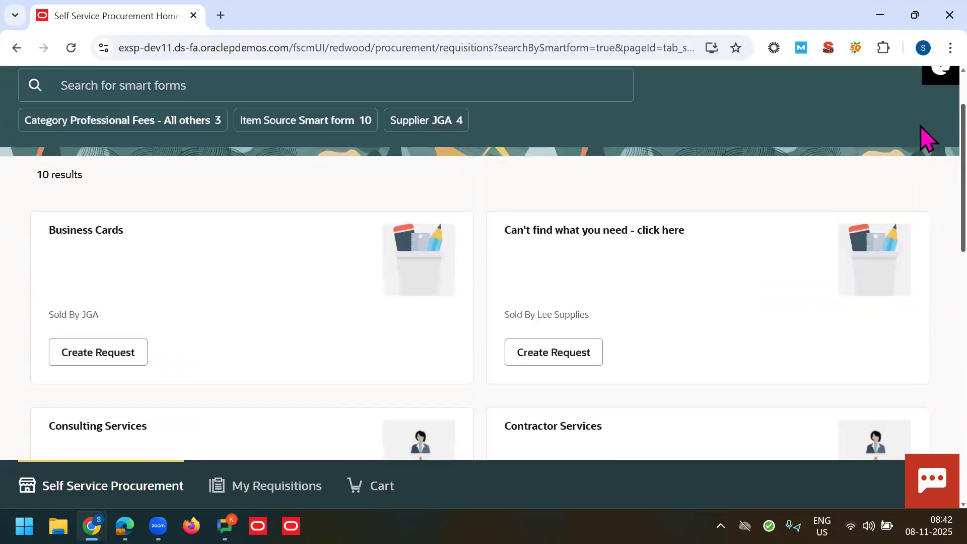
scroll(926, 156, "down", 2)
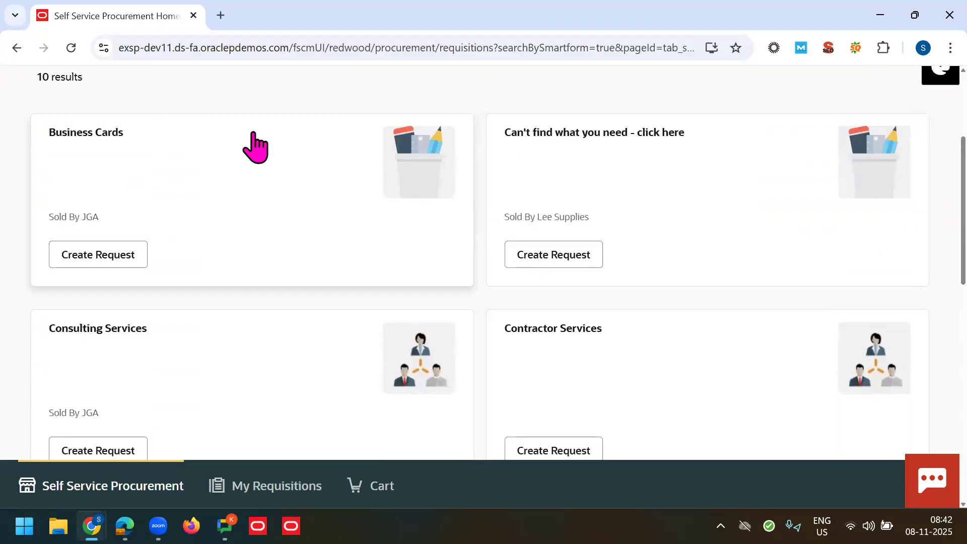
left_click(89, 257)
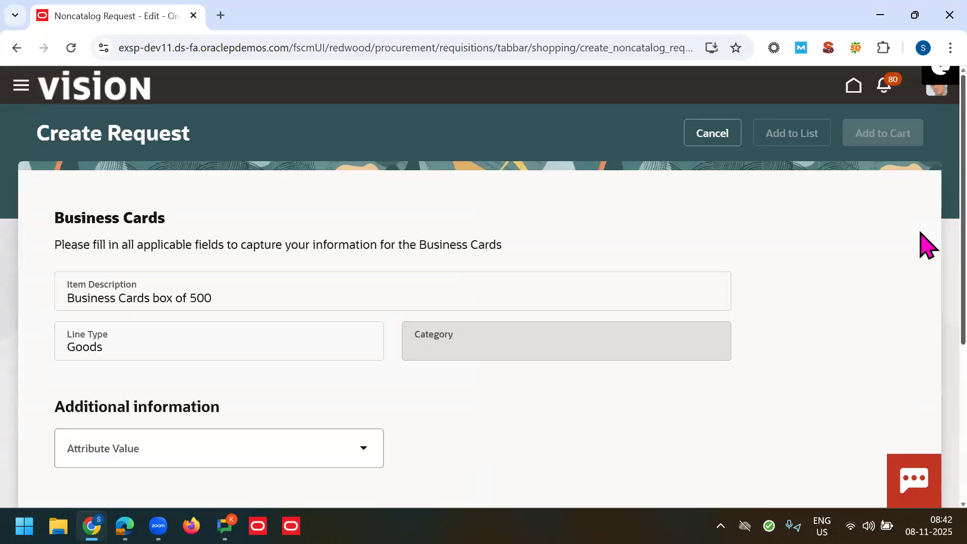
scroll(925, 209, "down", 2)
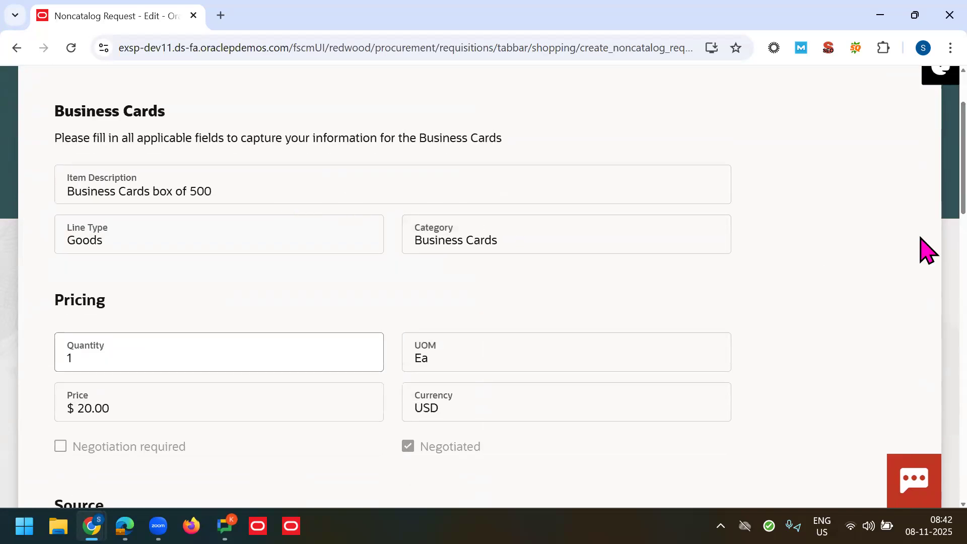
scroll(921, 222, "down", 2)
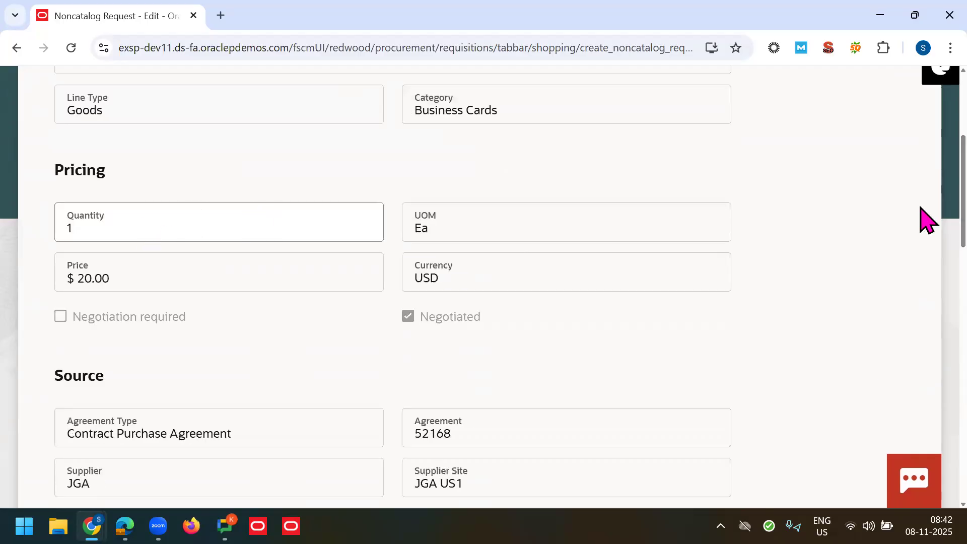
left_click(240, 235)
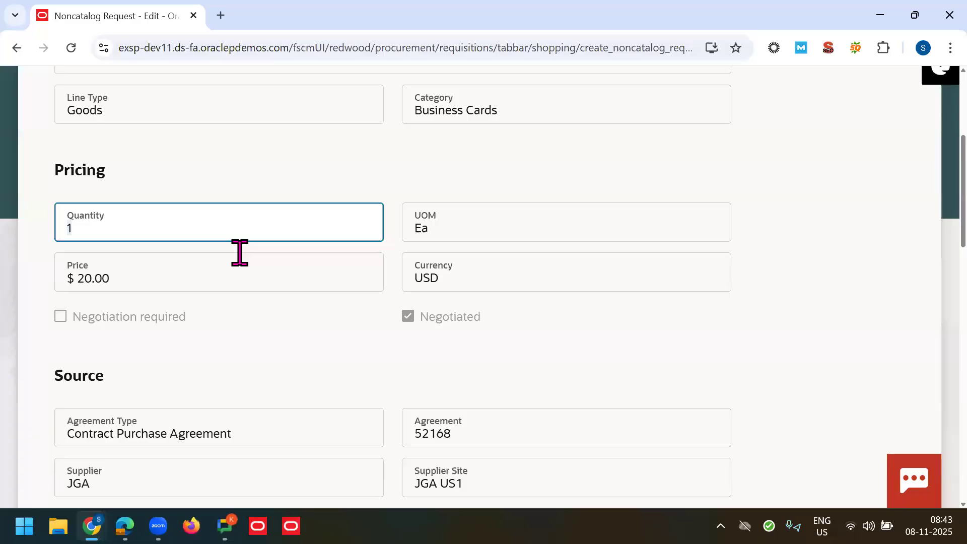
type("2")
key("Tab")
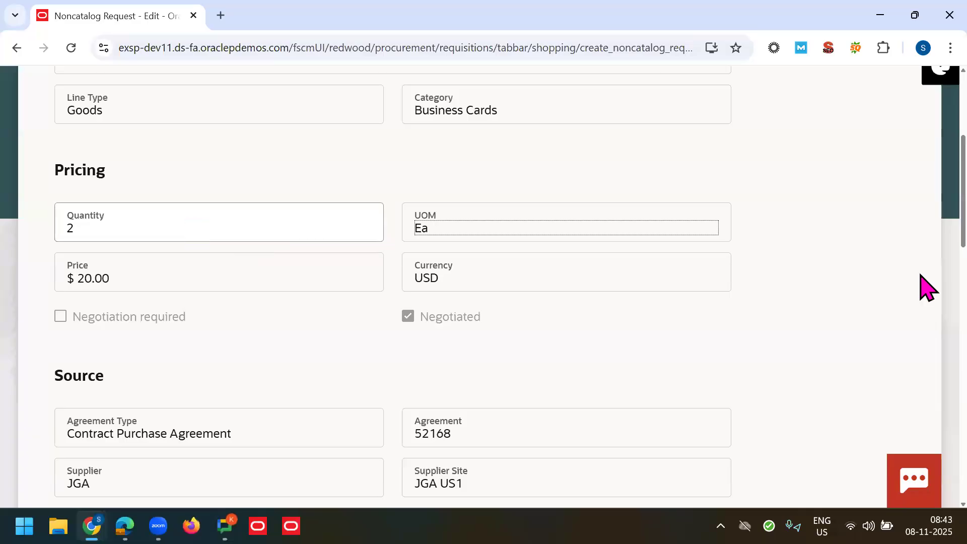
scroll(921, 252, "down", 1)
scroll(927, 262, "down", 5)
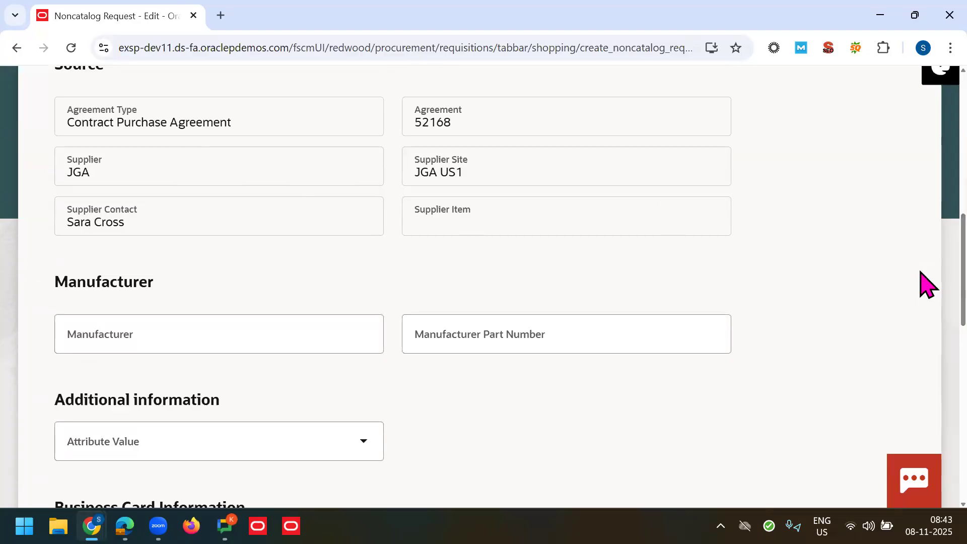
scroll(462, 263, "up", 2)
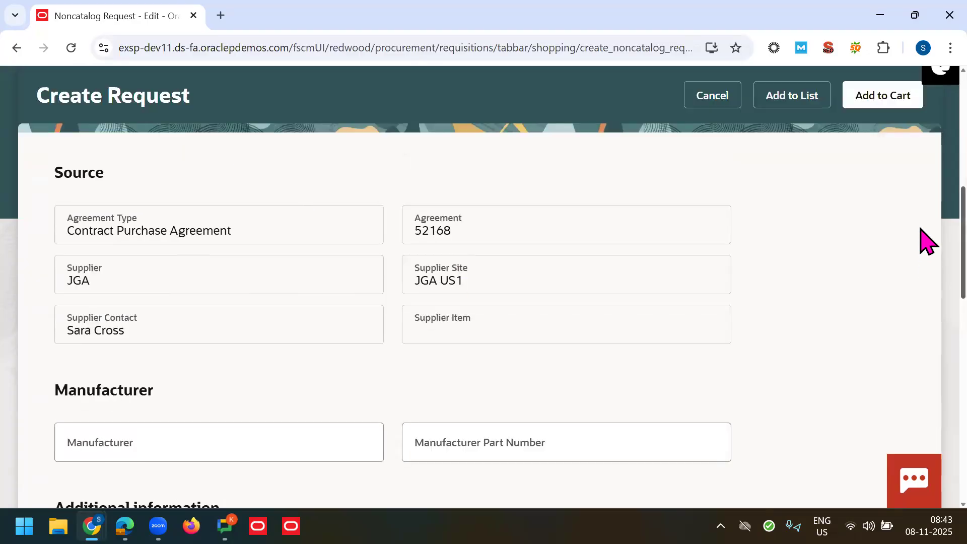
scroll(924, 252, "down", 2)
scroll(925, 308, "down", 6)
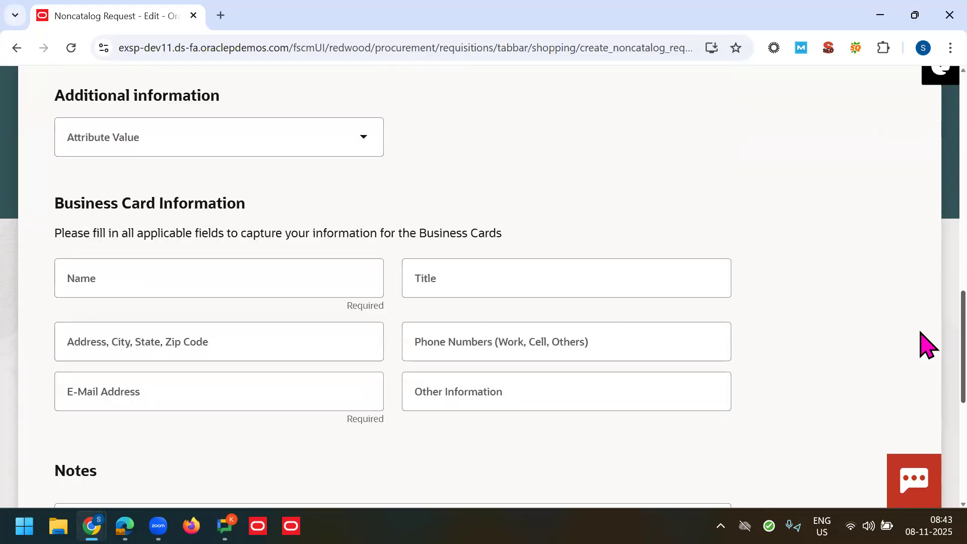
Step: Enter the cardholder's name and fill the address from the first saved suggestion
triple_click(111, 155)
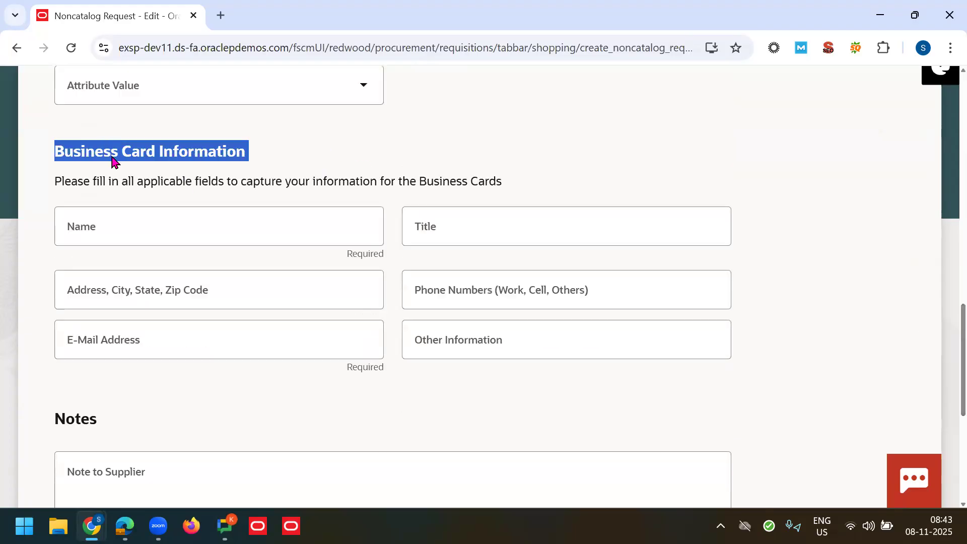
left_click(114, 161)
left_click(210, 223)
type("Krish")
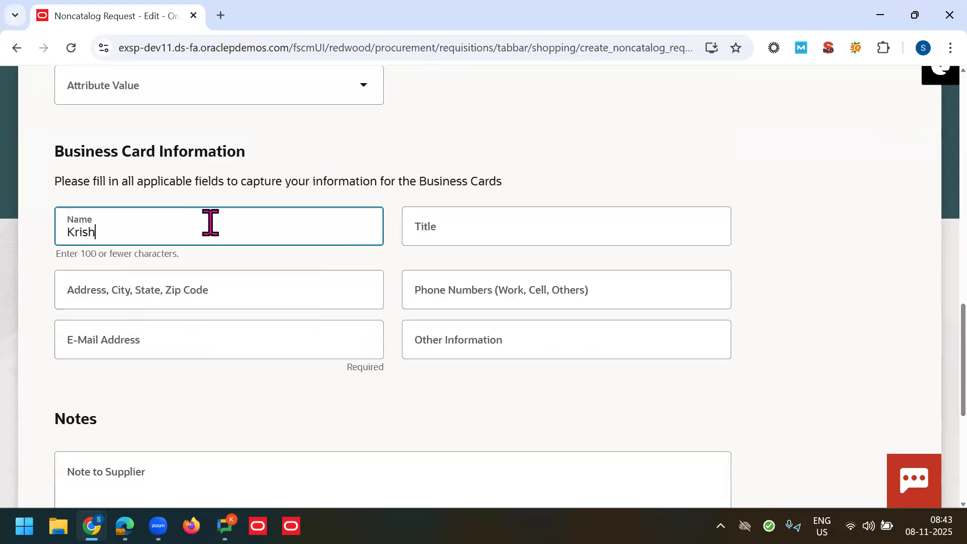
key("Tab")
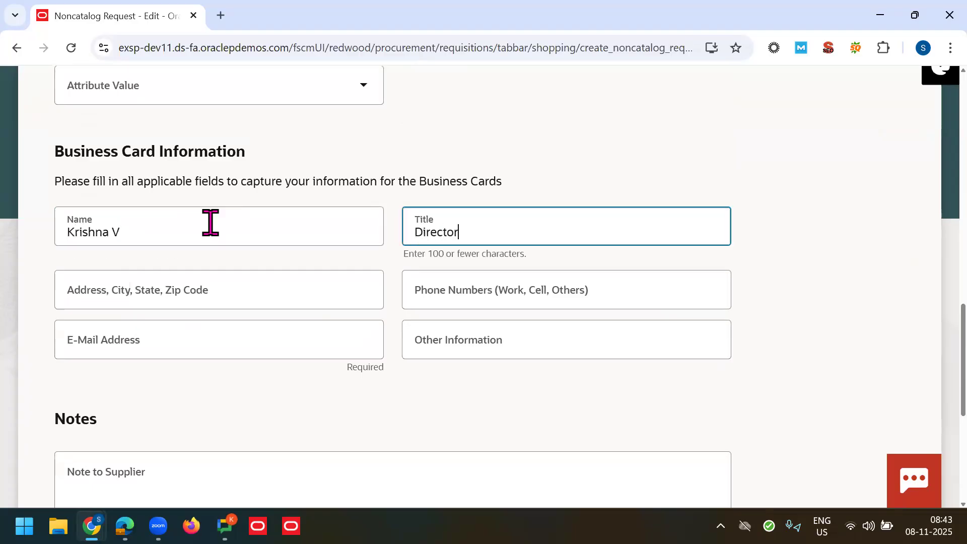
key("Tab")
left_click(200, 277)
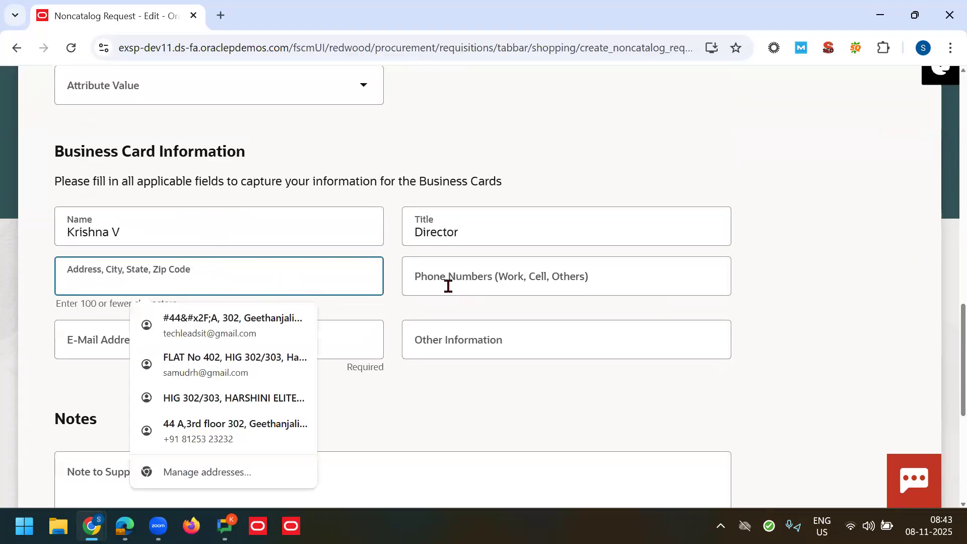
left_click(285, 325)
left_click(298, 330)
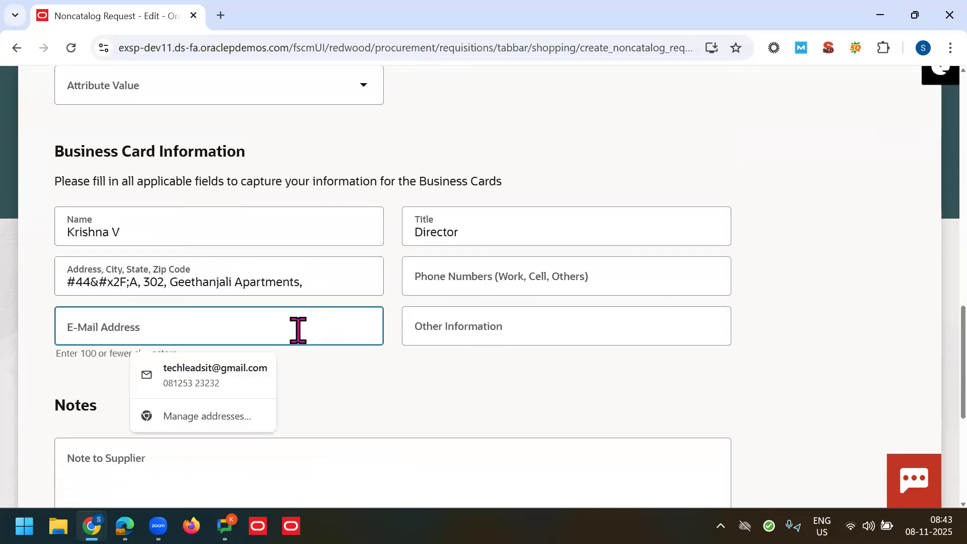
left_click(920, 328)
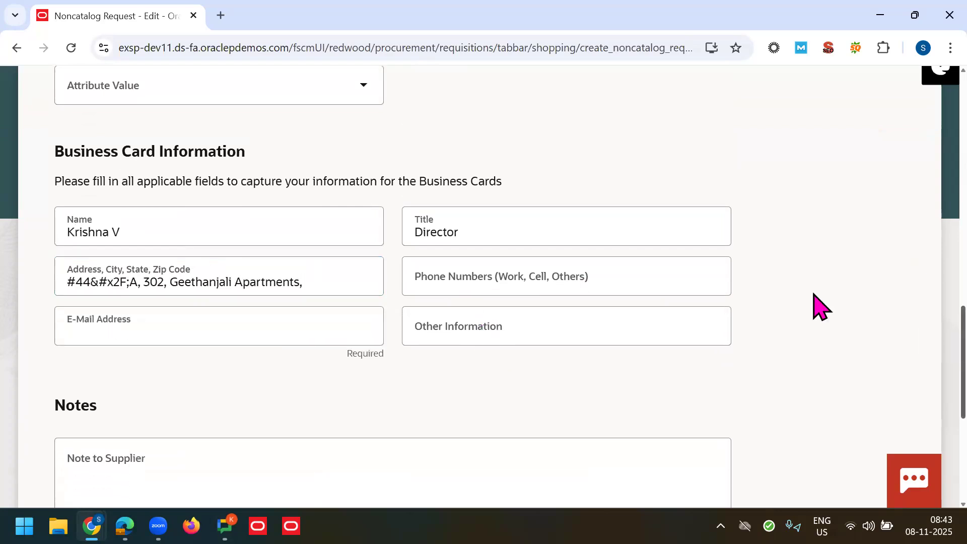
Step: Review the filled fields in the Business Card Information section
triple_click(190, 149)
triple_click(189, 150)
left_click(504, 180)
triple_click(226, 162)
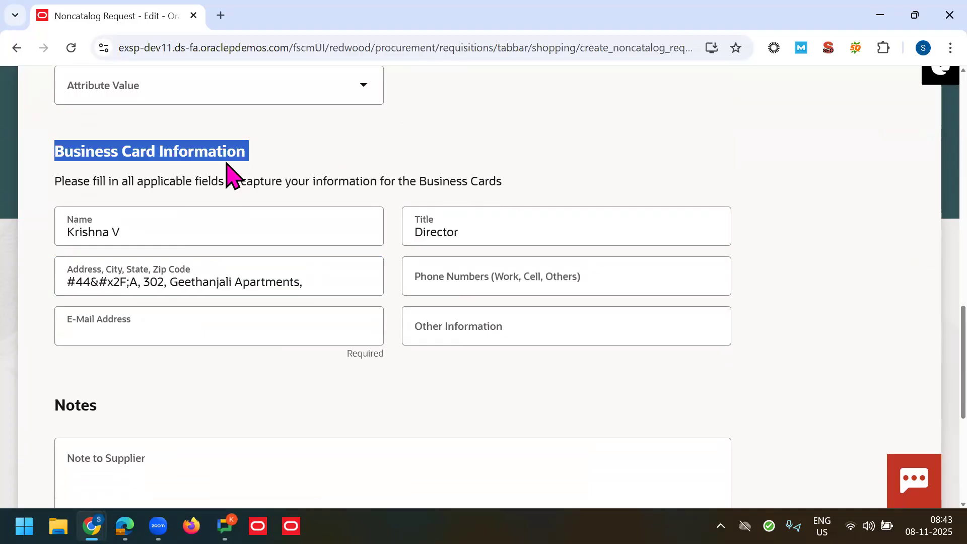
left_click(507, 164)
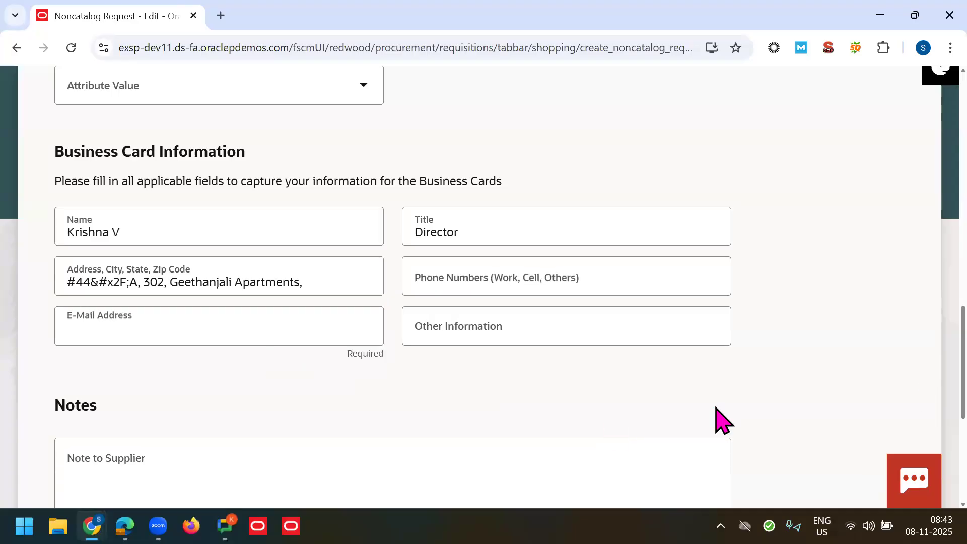
scroll(923, 428, "down", 6)
scroll(923, 453, "up", 6)
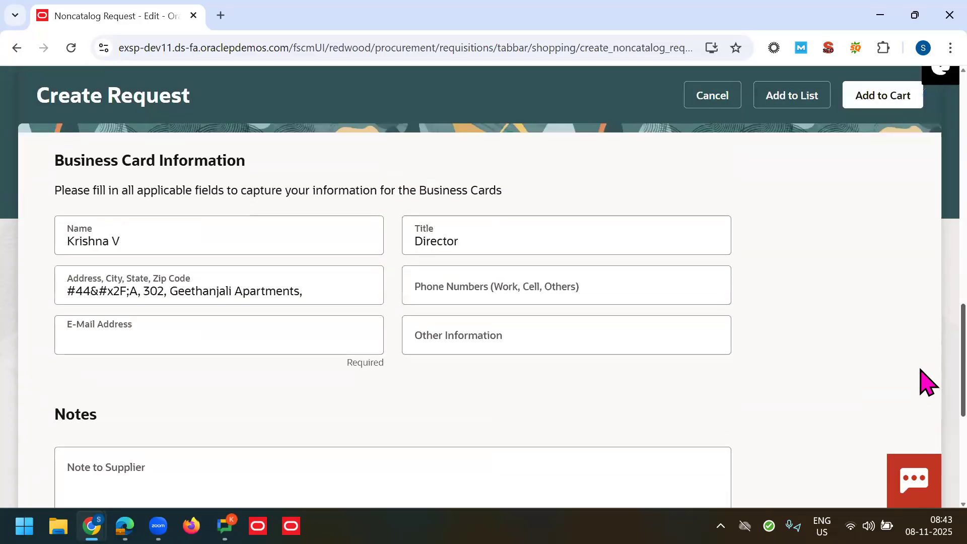
scroll(921, 369, "up", 1)
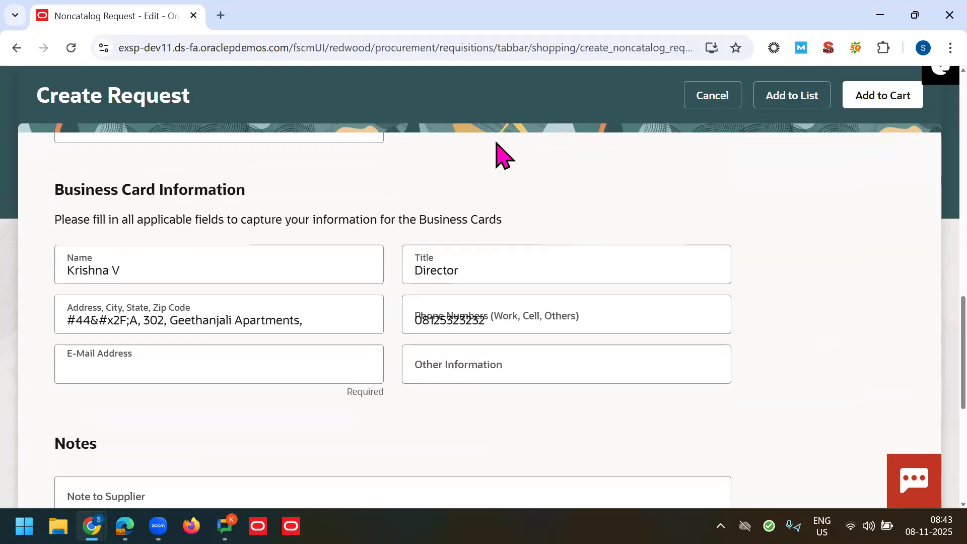
Step: Try adding the business cards request to the cart, revealing the required e-mail error
left_click(636, 219)
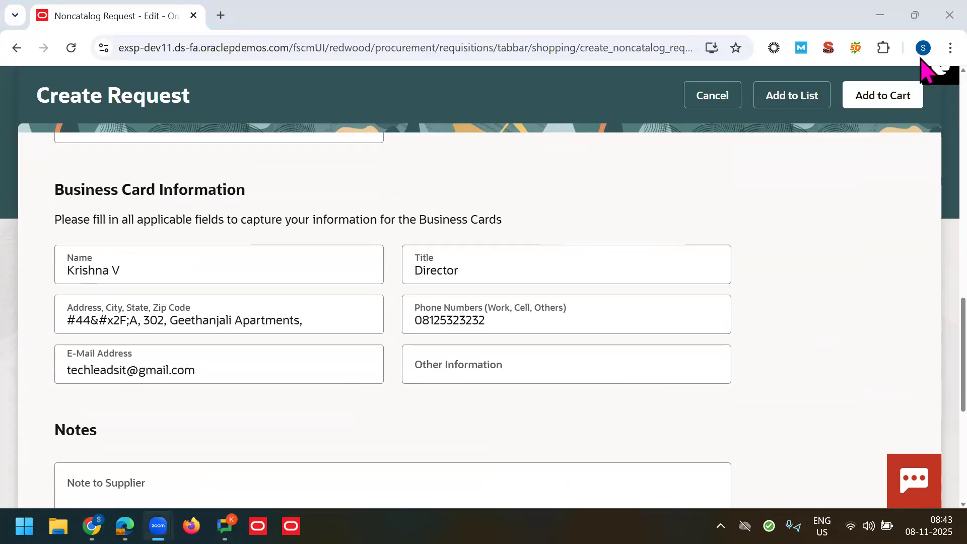
left_click(920, 339)
scroll(919, 328, "up", 1)
scroll(923, 339, "up", 1)
scroll(924, 339, "down", 2)
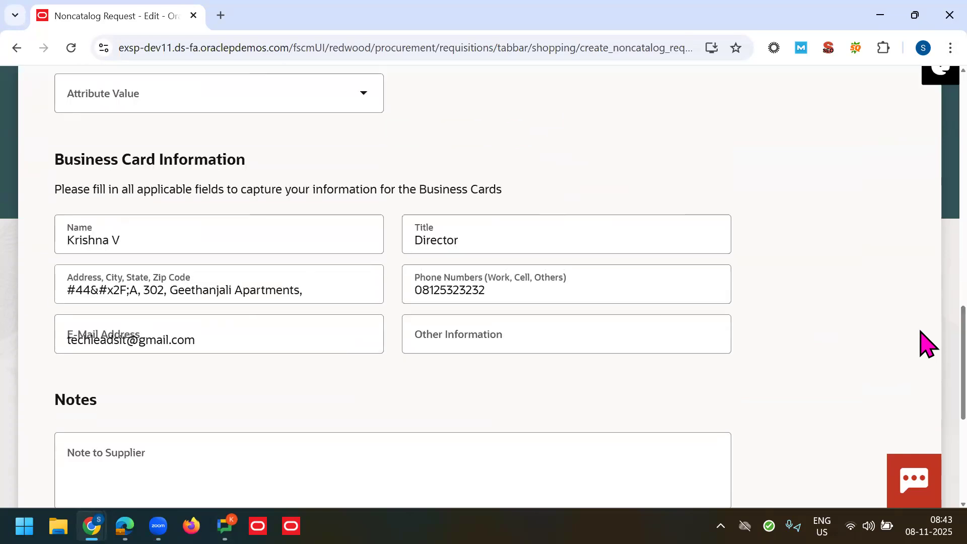
scroll(926, 334, "up", 3)
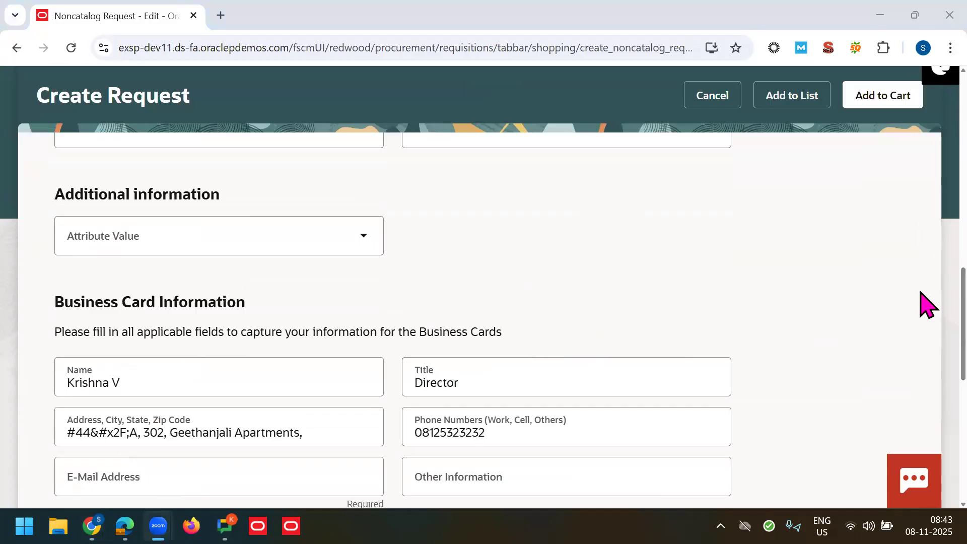
scroll(924, 328, "down", 2)
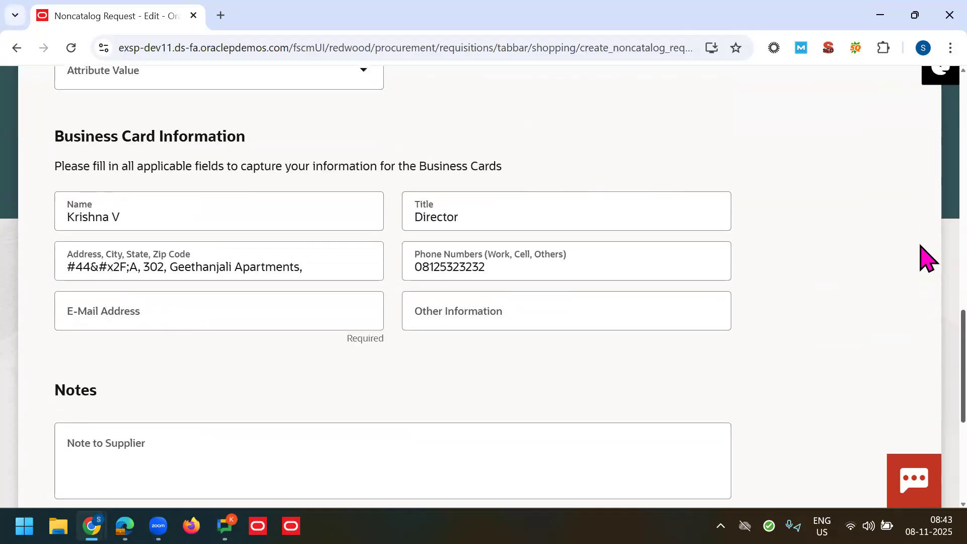
scroll(925, 237, "up", 5)
scroll(926, 219, "up", 10)
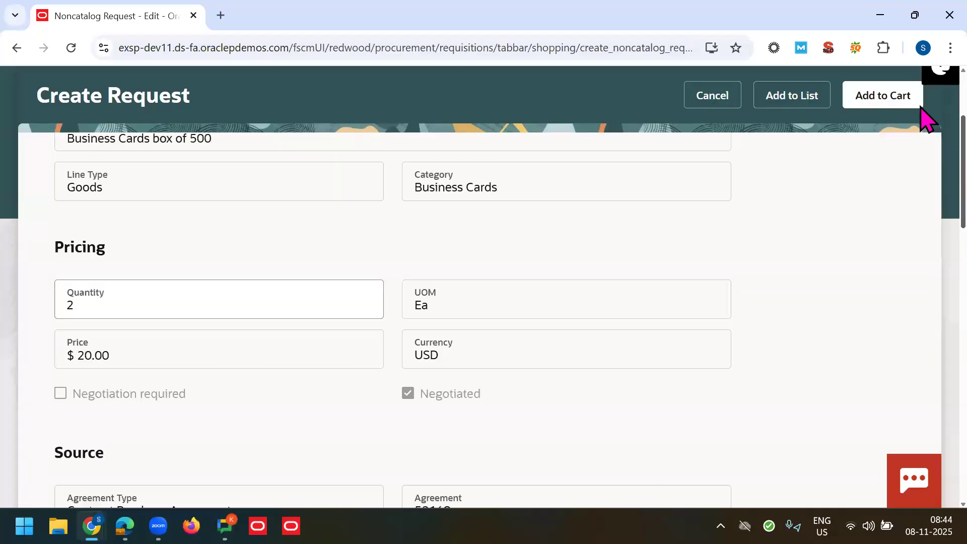
scroll(921, 166, "up", 2)
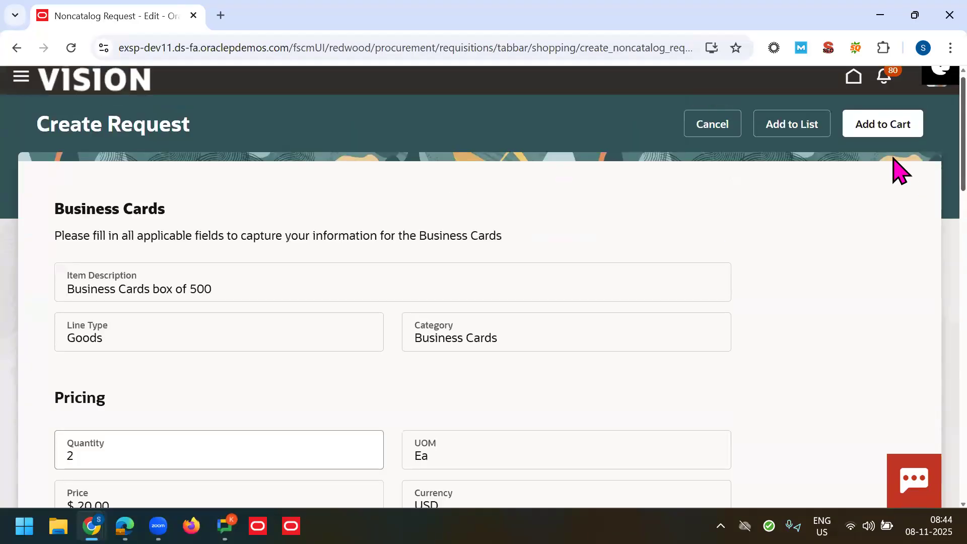
left_click(870, 133)
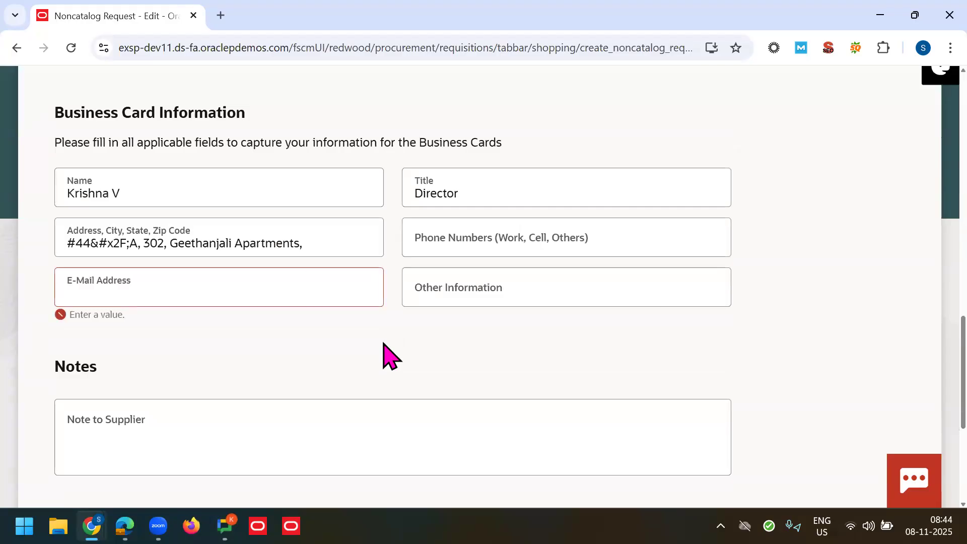
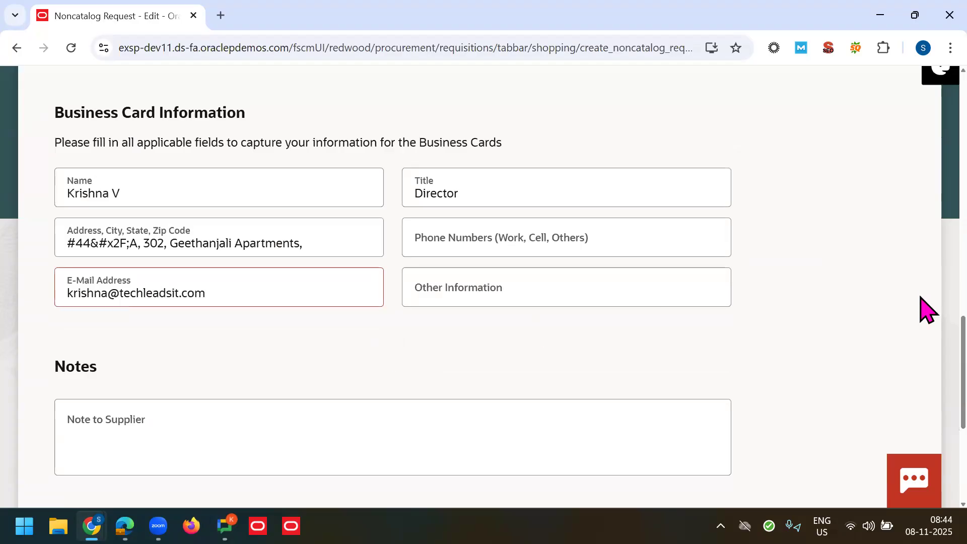
Step: Enter the cardholder's e-mail address in the required E-Mail Address field
scroll(923, 380, "down", 1)
scroll(923, 198, "up", 10)
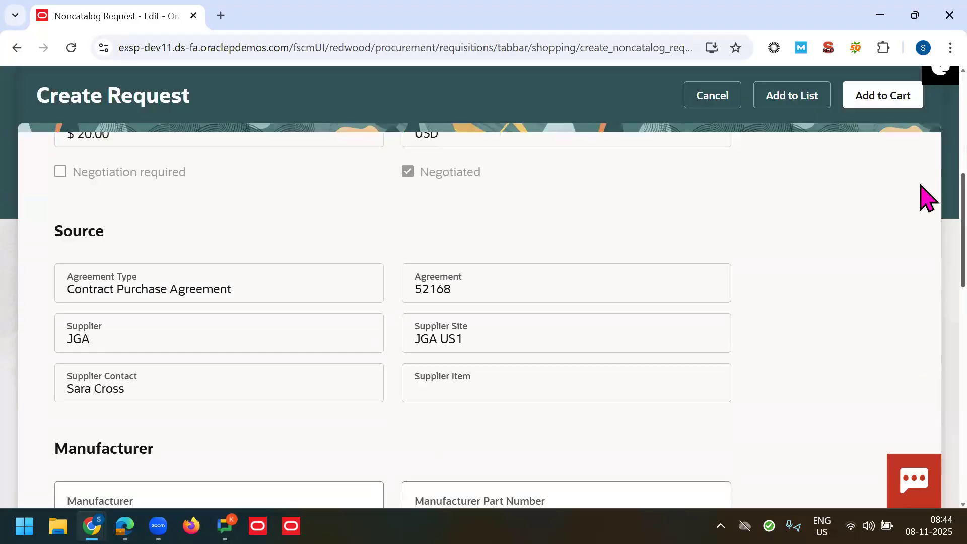
Step: Add the business cards request (quantity 2) to the cart and view the $43.70 cart
left_click(898, 100)
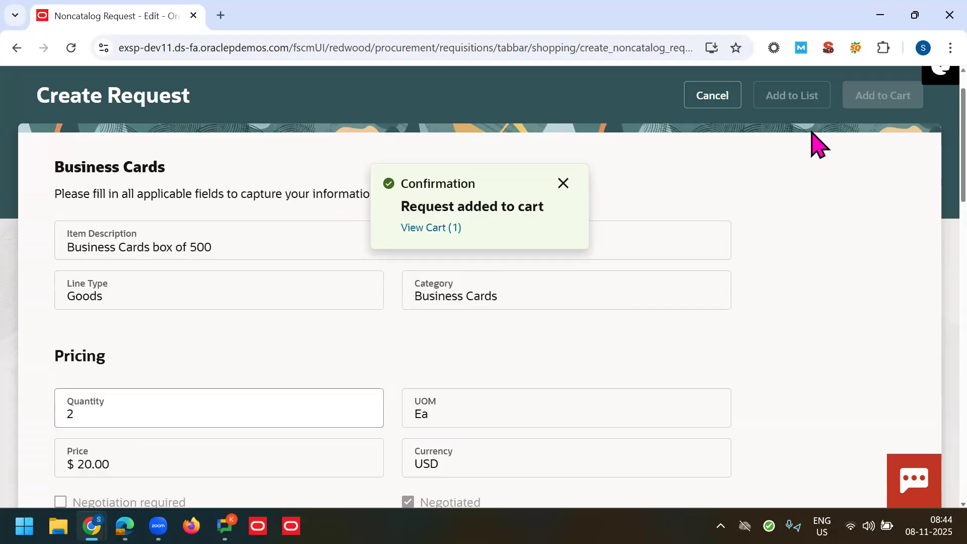
left_click(448, 226)
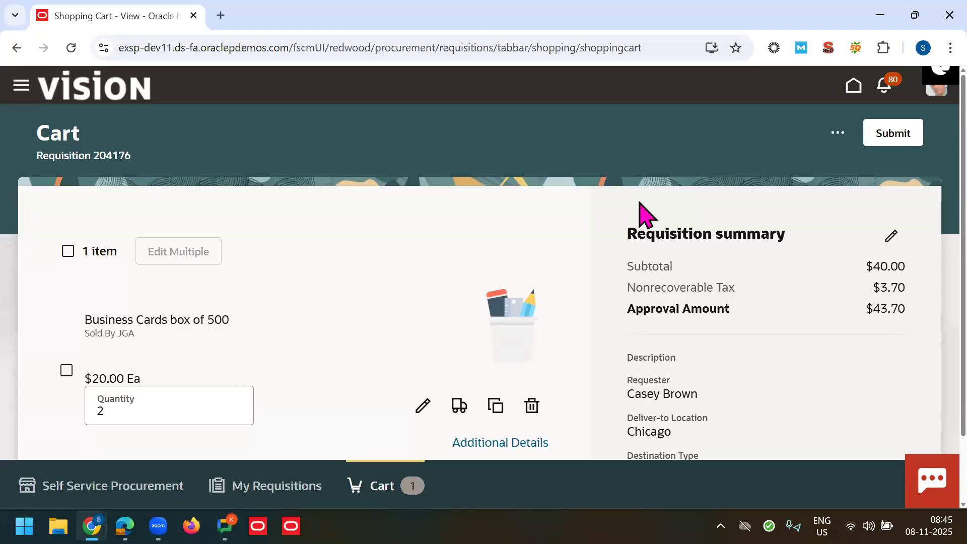
Step: Submit the business cards requisition and confirm it shows pending approval
left_click(894, 134)
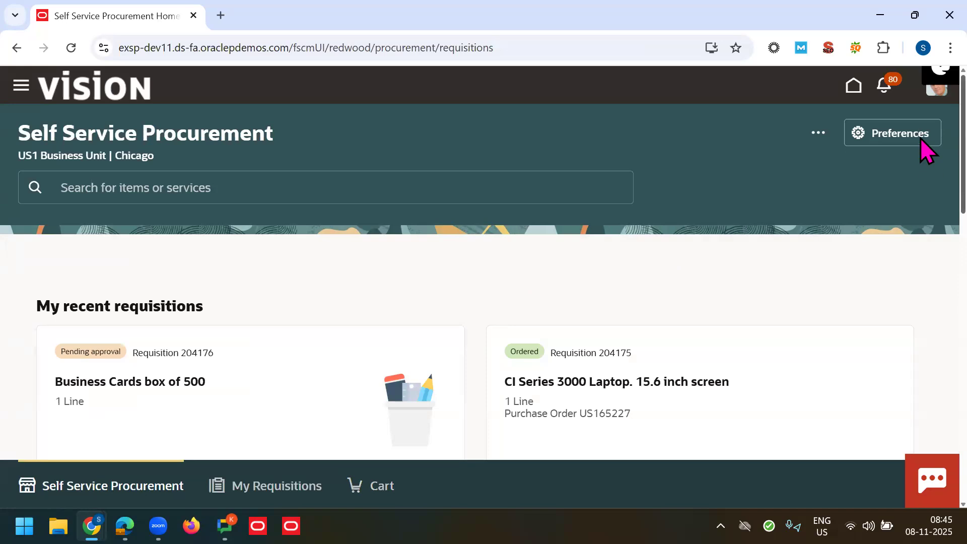
scroll(922, 147, "down", 15)
scroll(923, 403, "down", 3)
scroll(923, 296, "up", 12)
scroll(925, 149, "up", 3)
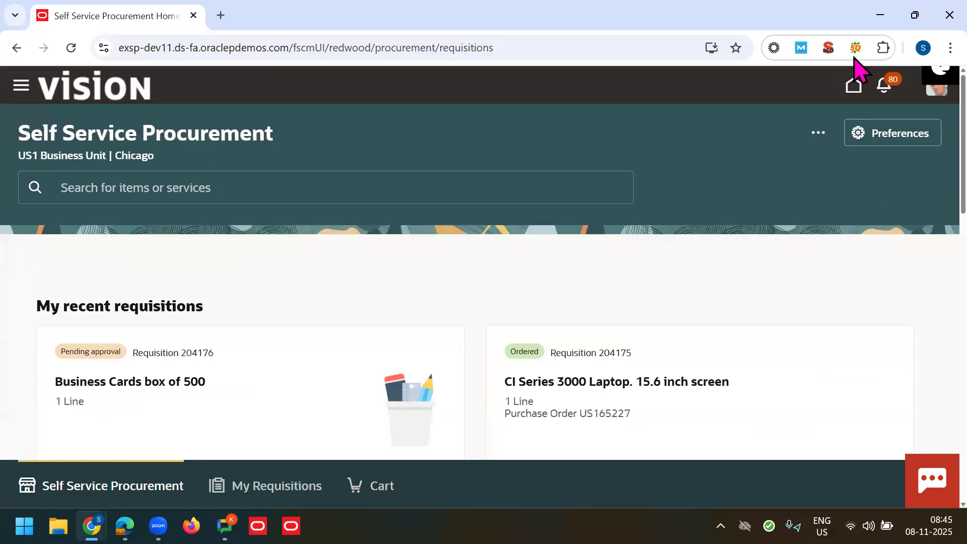
scroll(919, 192, "down", 5)
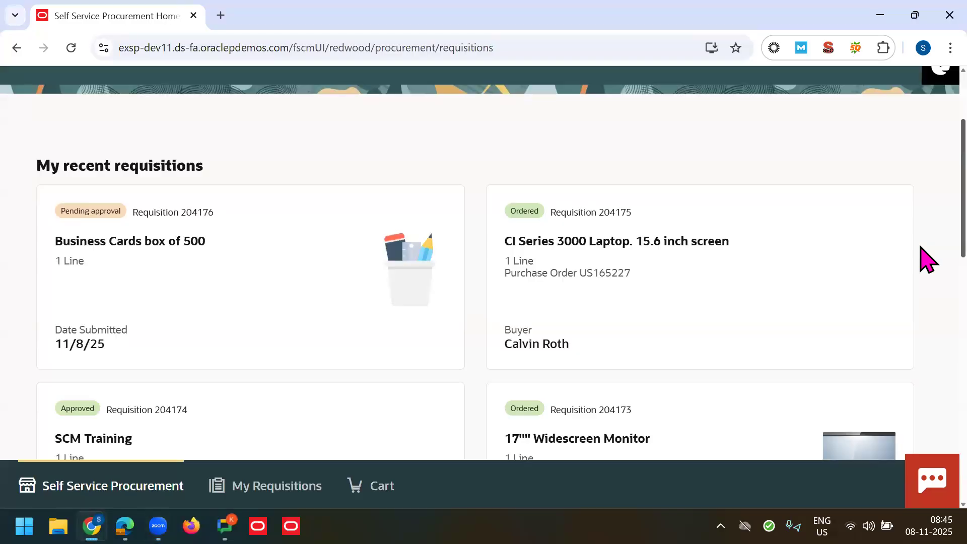
scroll(925, 362, "down", 7)
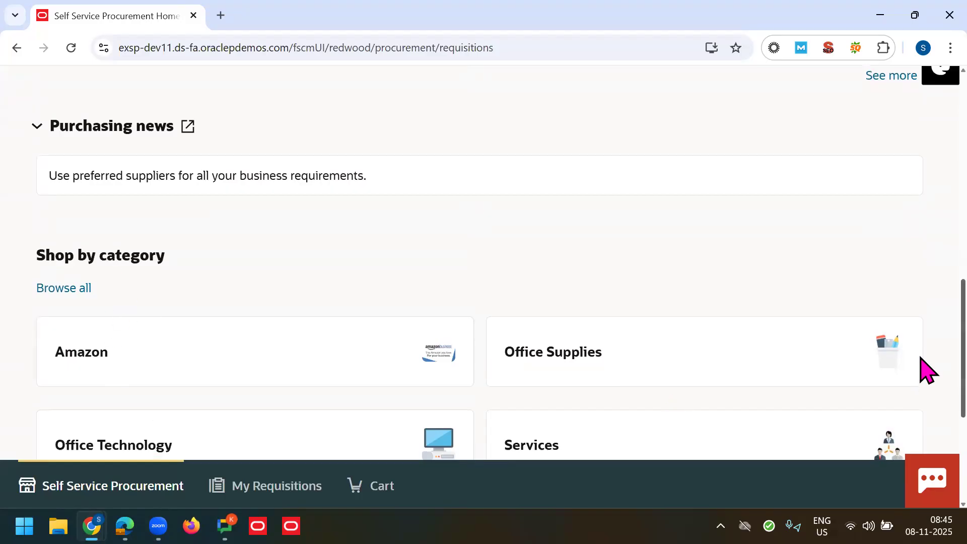
Step: Open the '...' list of additional shopping actions on the home page
scroll(926, 216, "up", 5)
scroll(926, 216, "up", 5)
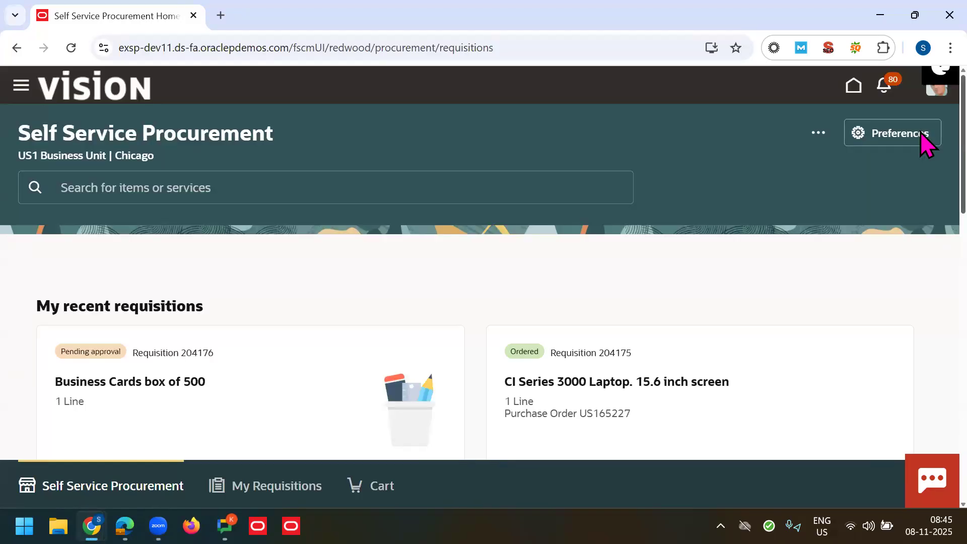
left_click(815, 138)
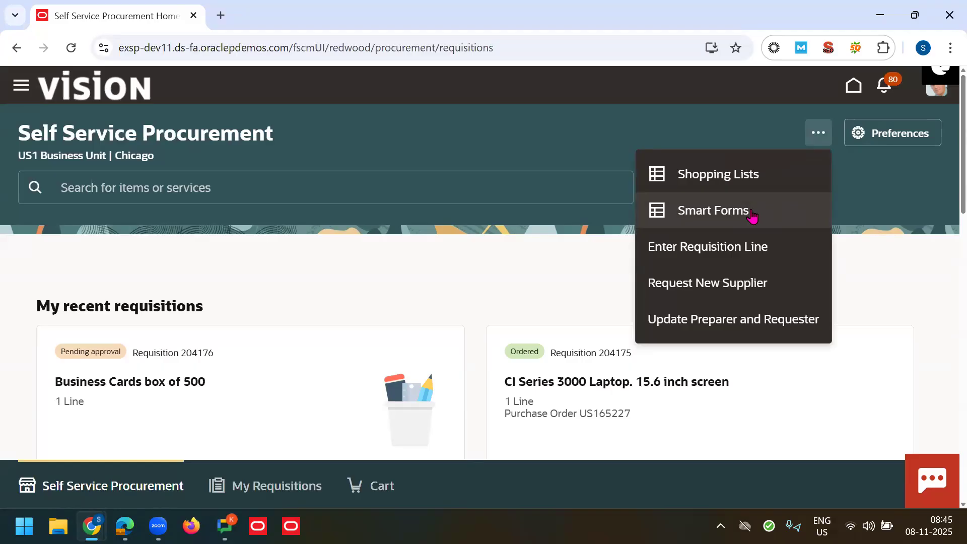
mouse_move(92, 527)
left_click(63, 460)
left_click(459, 346)
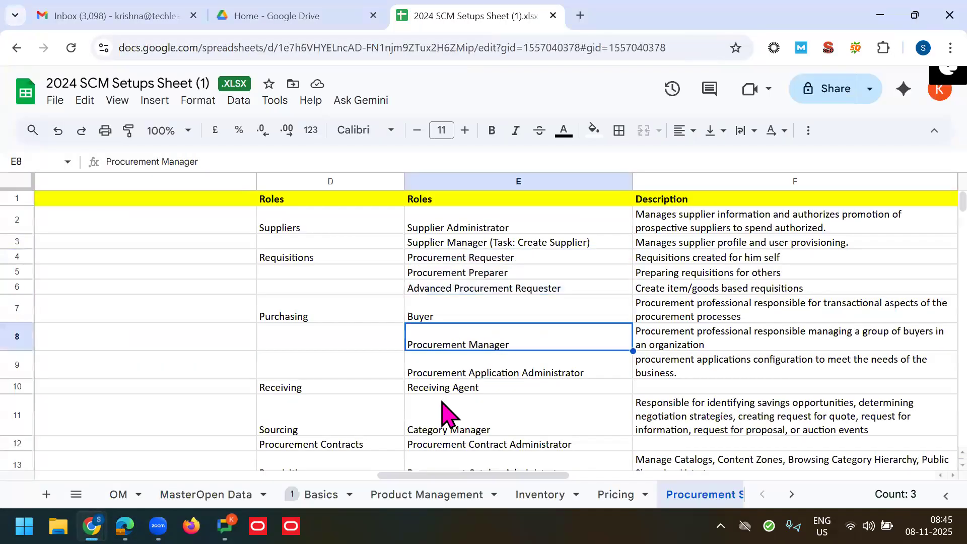
left_click(446, 413)
key("Down")
key("Down")
key("Down")
key("Down")
key("Down")
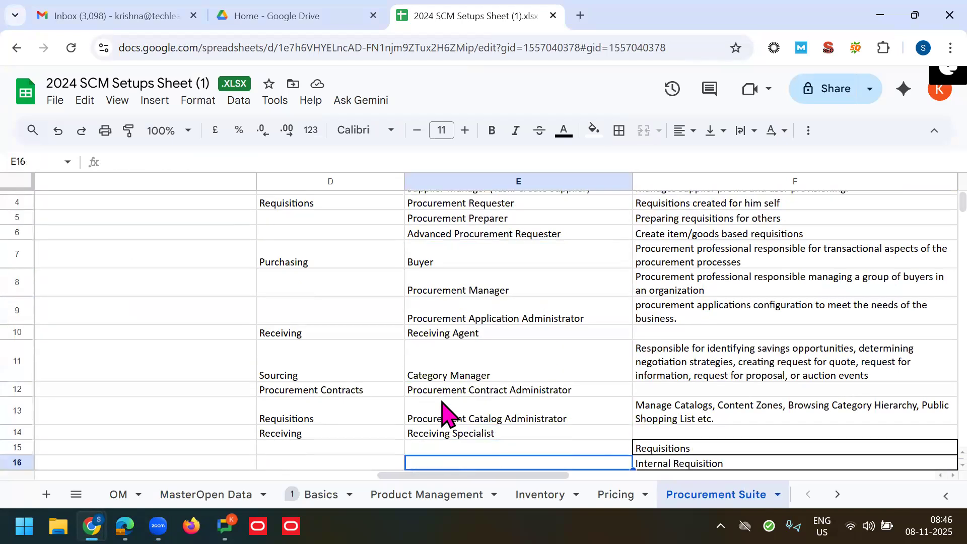
left_click(448, 421)
left_click(356, 422)
left_click(488, 418)
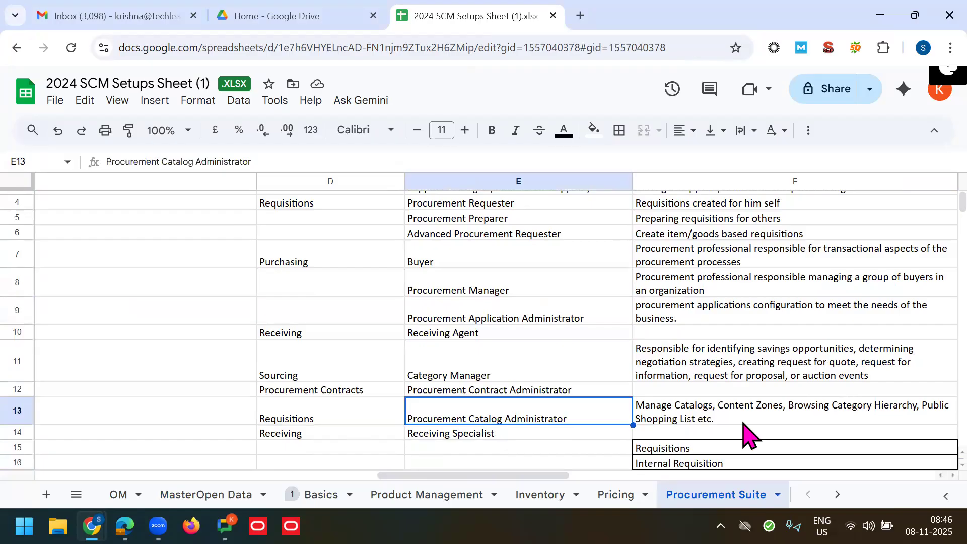
left_click(709, 416)
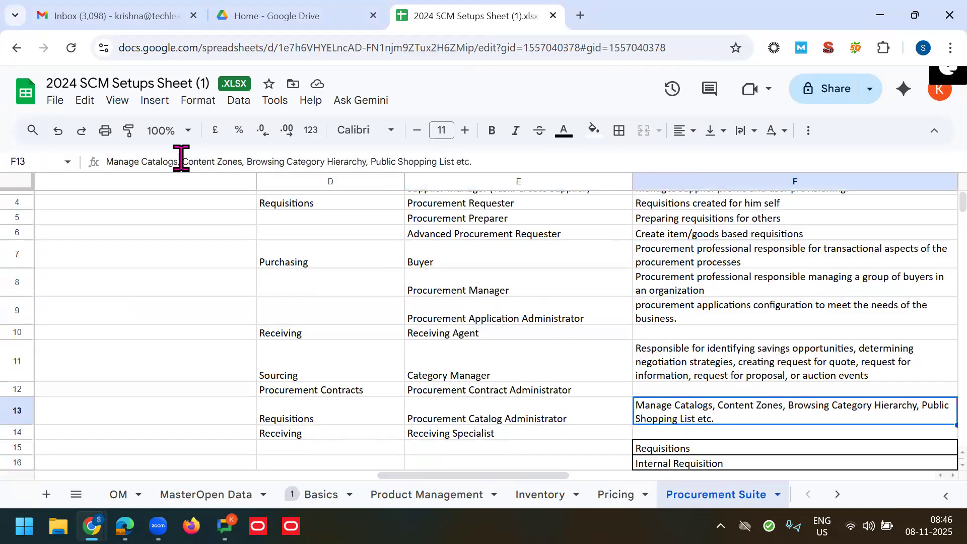
left_click_drag(118, 162, 182, 161)
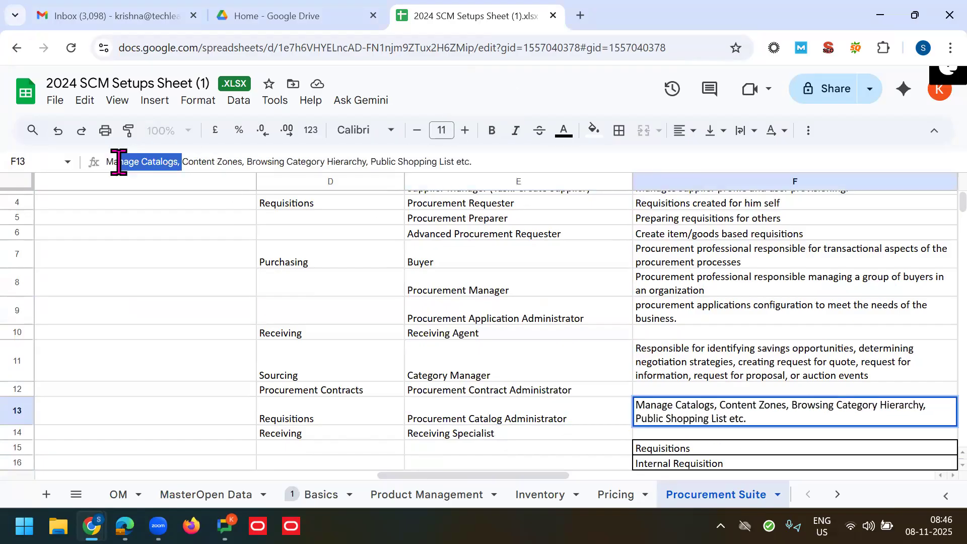
left_click(399, 161)
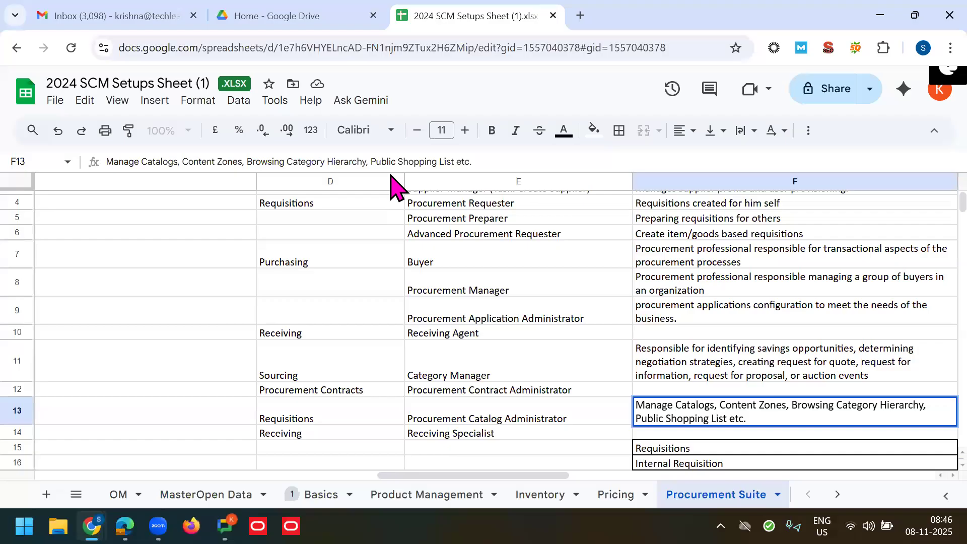
triple_click(719, 408)
triple_click(721, 410)
left_click_drag(555, 408, 584, 423)
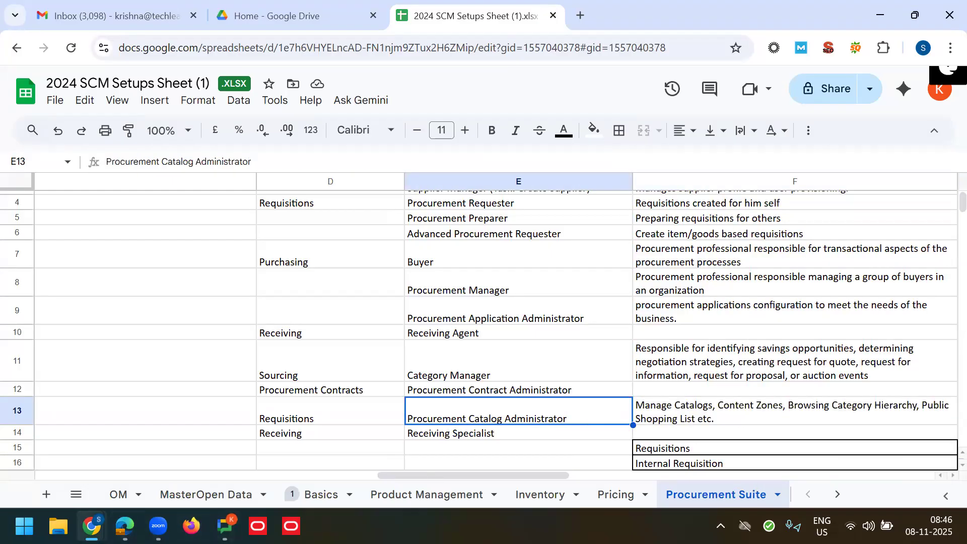
mouse_move(92, 525)
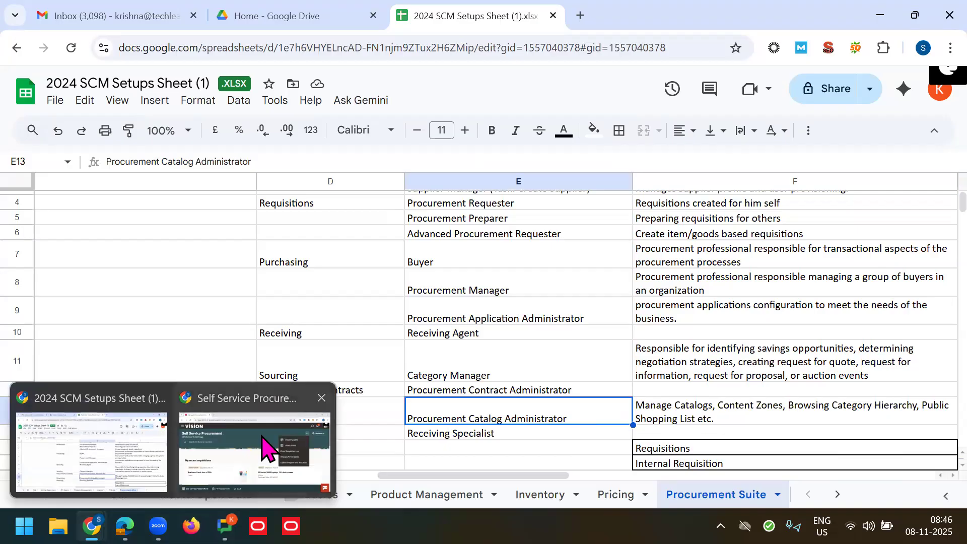
left_click(262, 437)
Step: Load the Oracle host address in a new browser tab placed first
left_click_drag(293, 48, 78, 59)
key("ctrl+c")
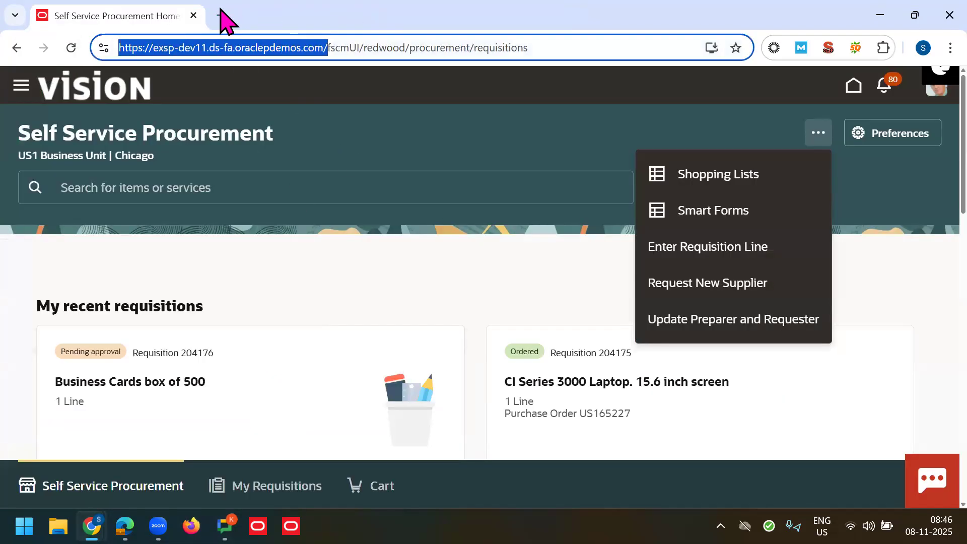
left_click(218, 15)
key("ctrl+v")
key("Return")
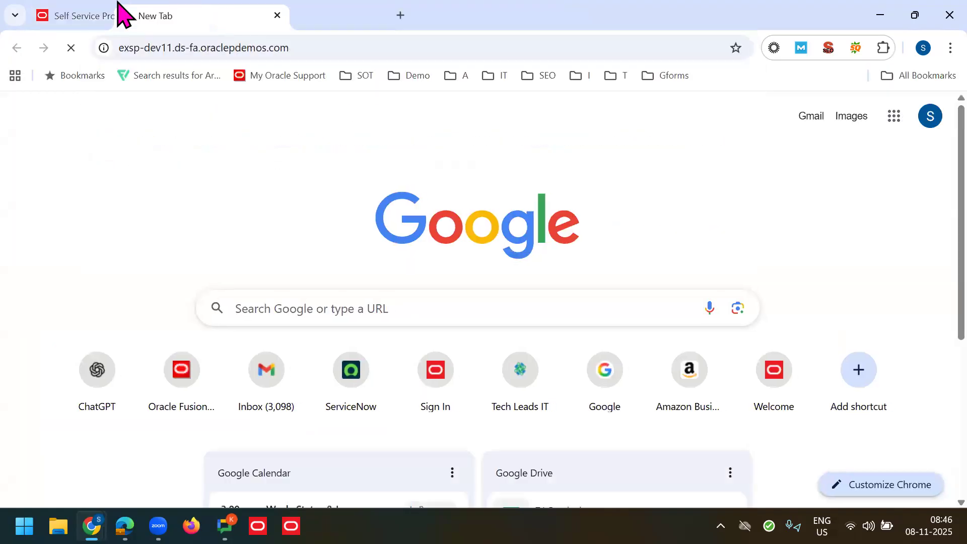
left_click_drag(120, 12, 58, 11)
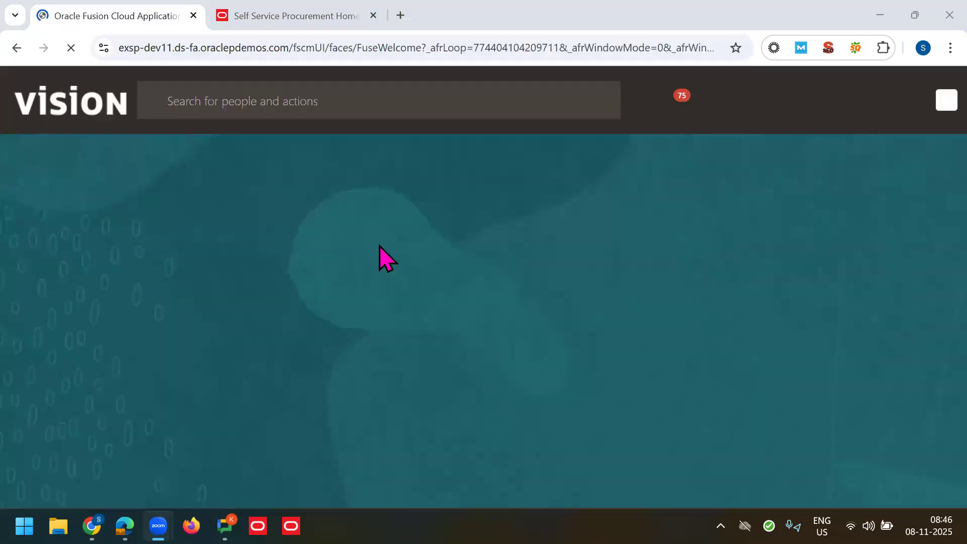
Step: Go to the Fusion home page and open Catalogs from the Procurement apps
left_click(790, 110)
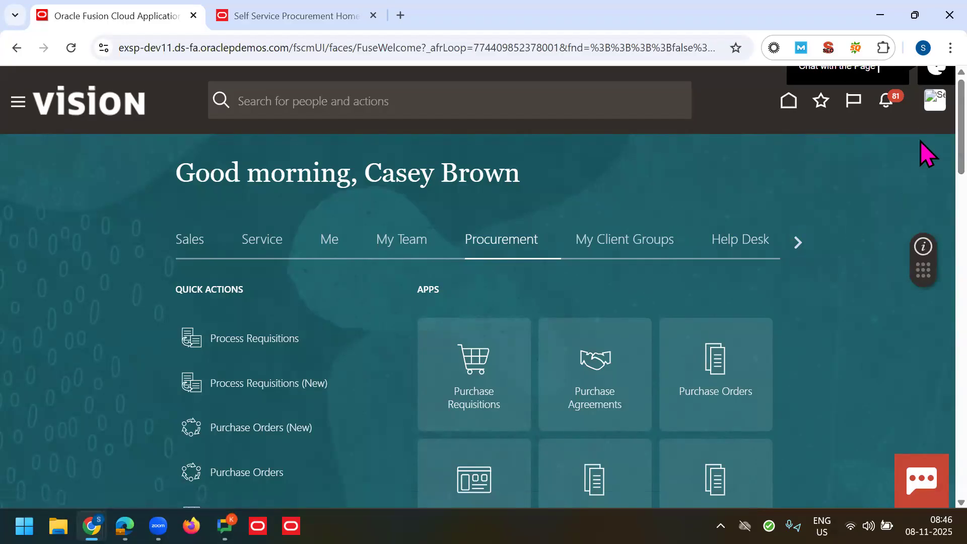
scroll(920, 161, "down", 3)
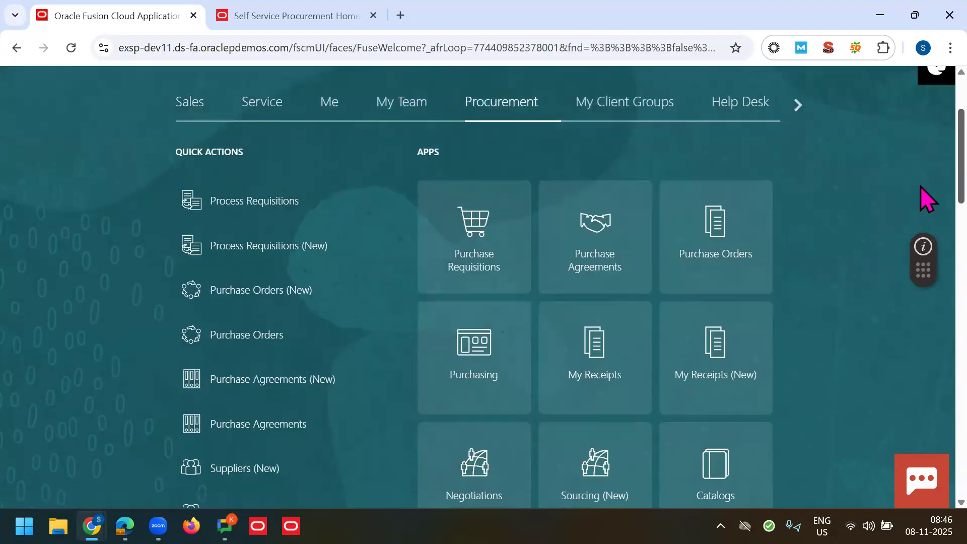
scroll(922, 207, "down", 5)
left_click(723, 281)
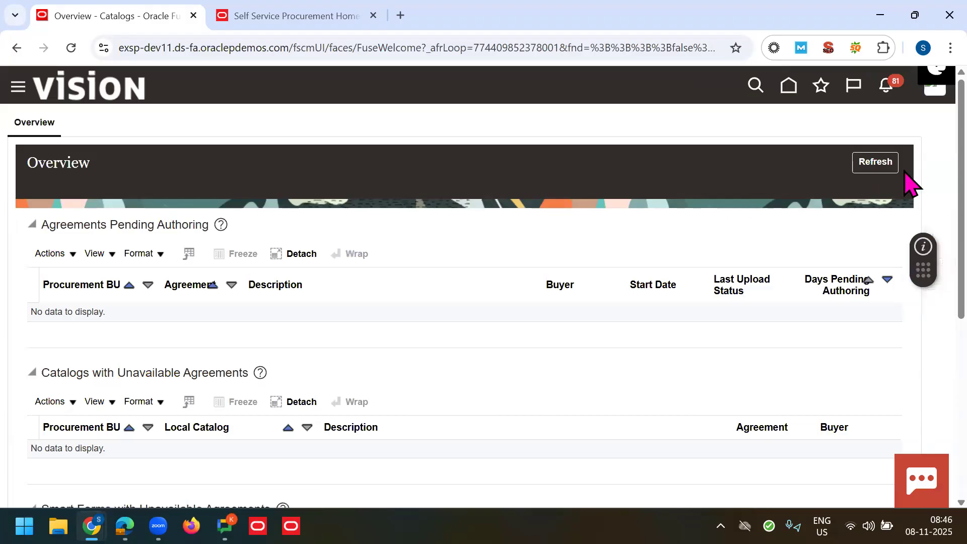
Step: Let Catalogs Overview load, then close and reopen its catalog Tasks panel
scroll(920, 157, "down", 1)
scroll(940, 176, "down", 1)
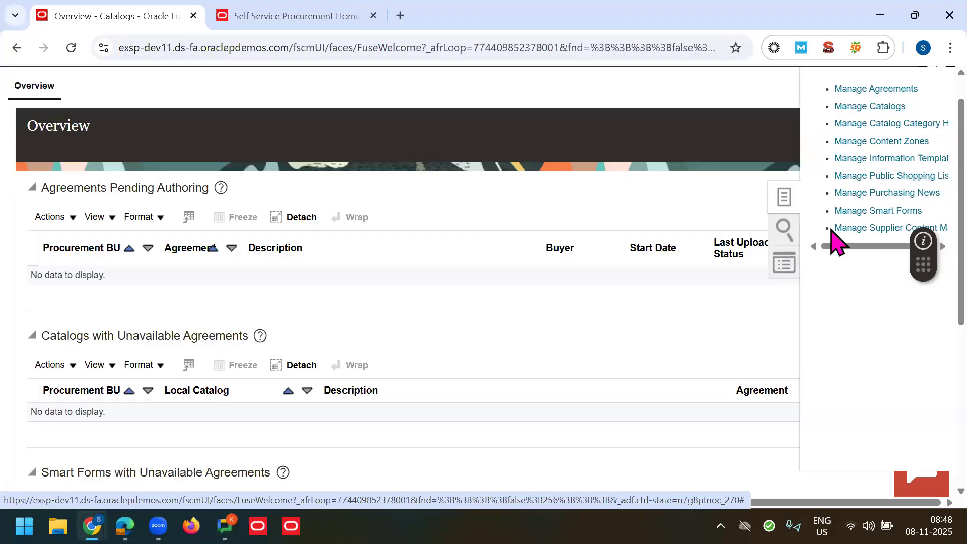
left_click(653, 172)
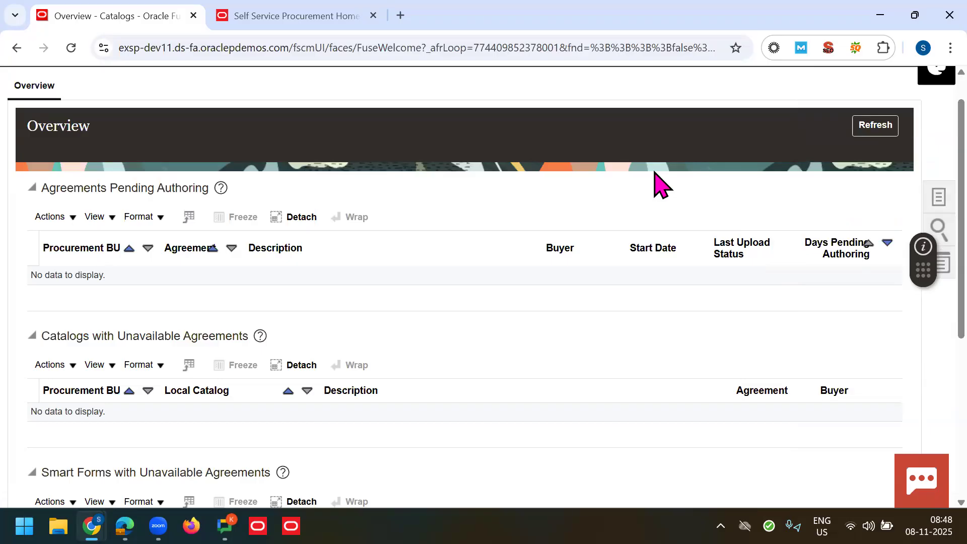
left_click(931, 201)
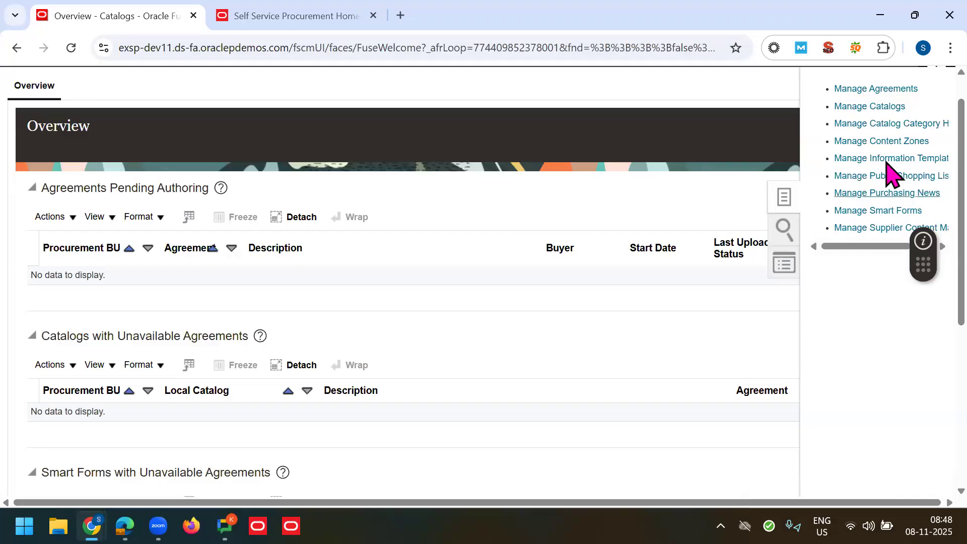
Step: In Manage Purchasing News, set Requisitioning BU to US1 Business Unit
left_click(881, 204)
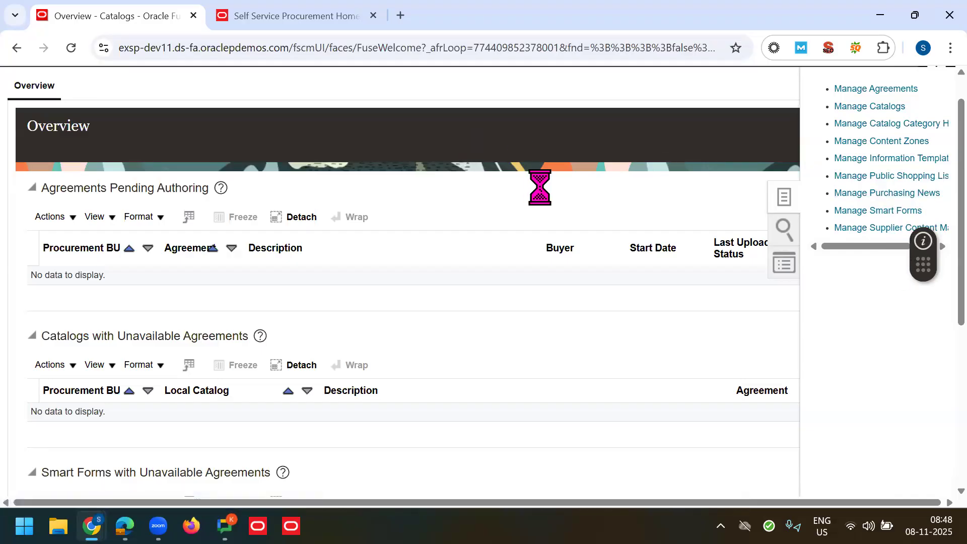
triple_click(280, 345)
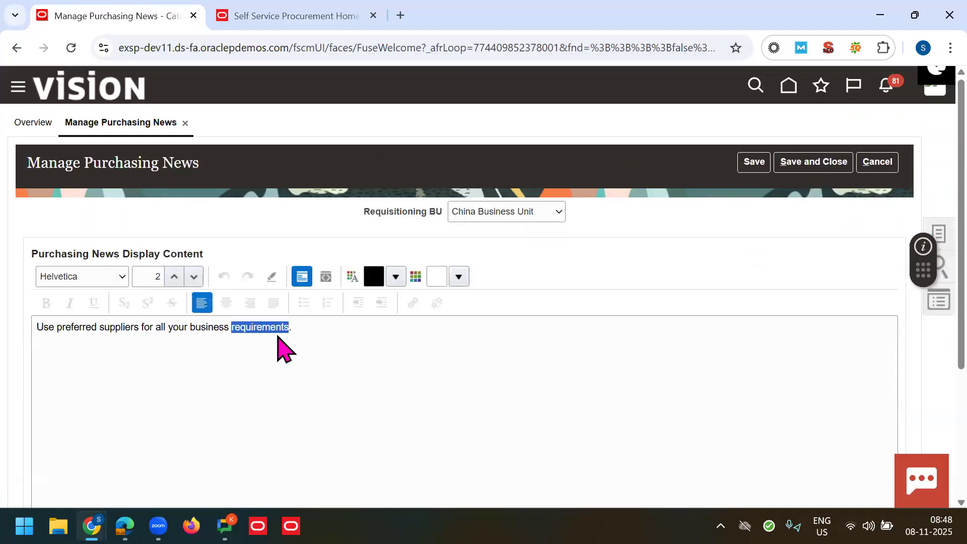
triple_click(401, 216)
left_click(519, 224)
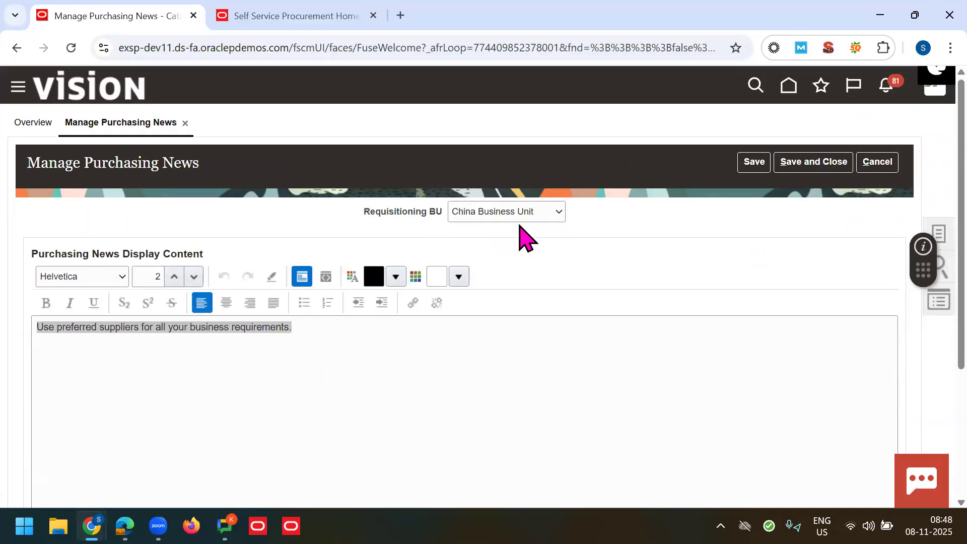
left_click(512, 214)
type("us")
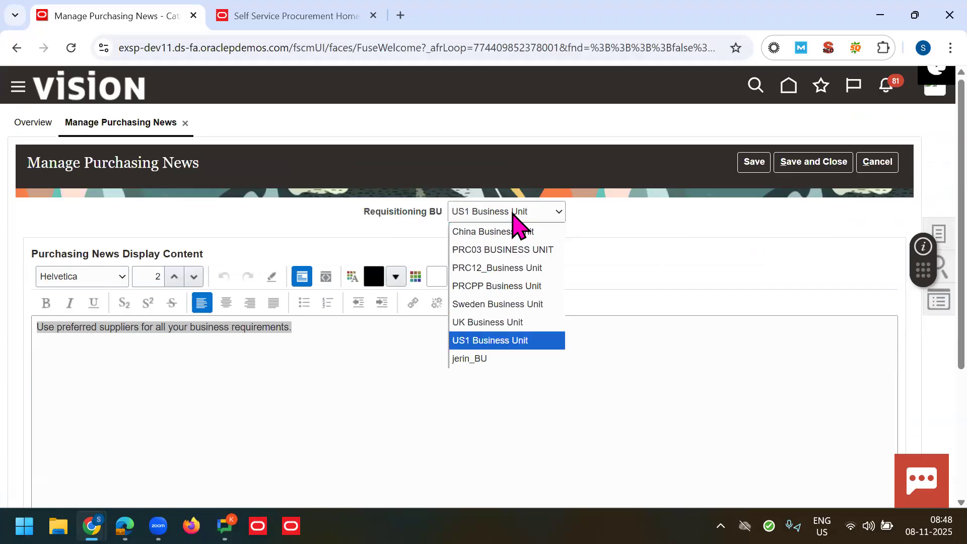
left_click(510, 212)
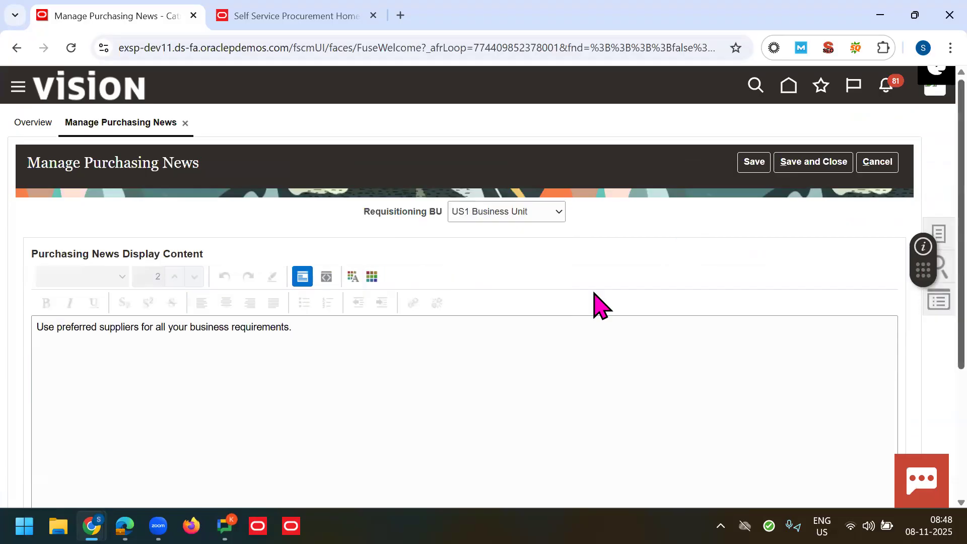
Step: Add a 'Regards, Tech Leads IT' line below the news message
scroll(509, 292, "down", 1)
left_click(436, 265)
key("ctrl+a")
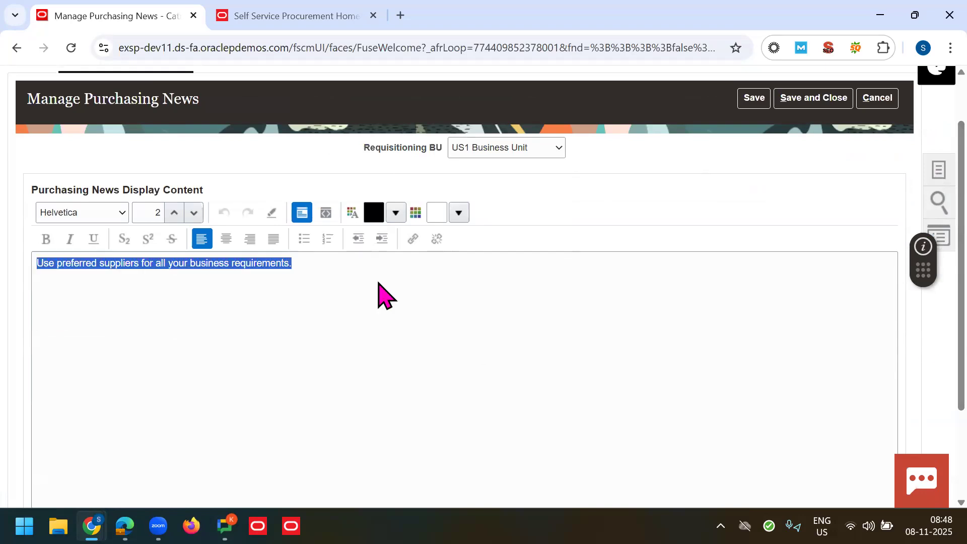
scroll(925, 366, "down", 1)
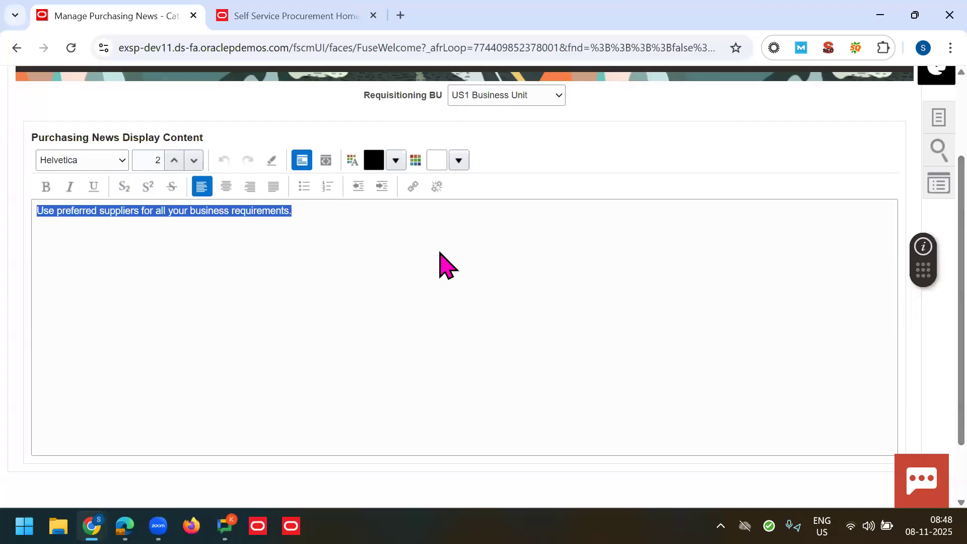
left_click(352, 233)
key("Return")
type("Reat")
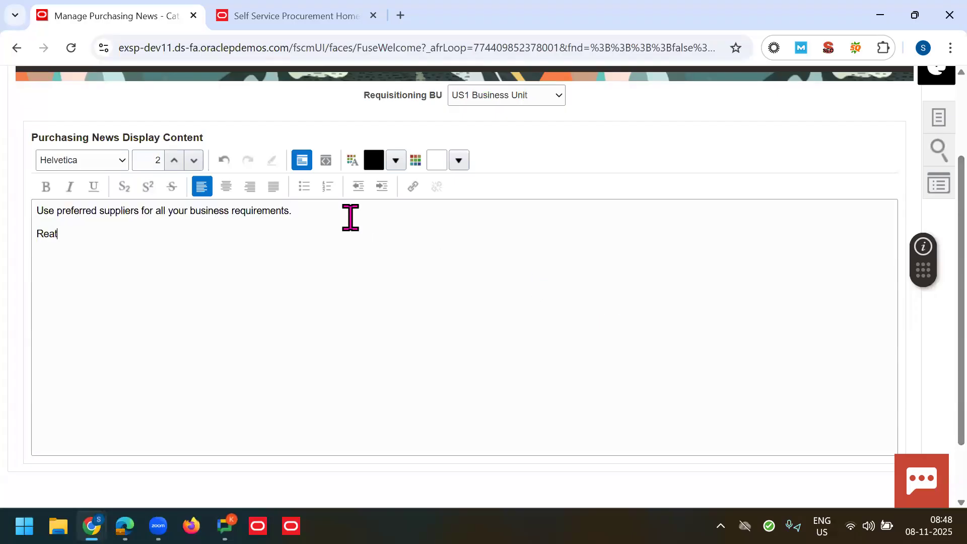
key("BackSpace")
key("BackSpace")
type("gards, ")
type("Tech Leads IT")
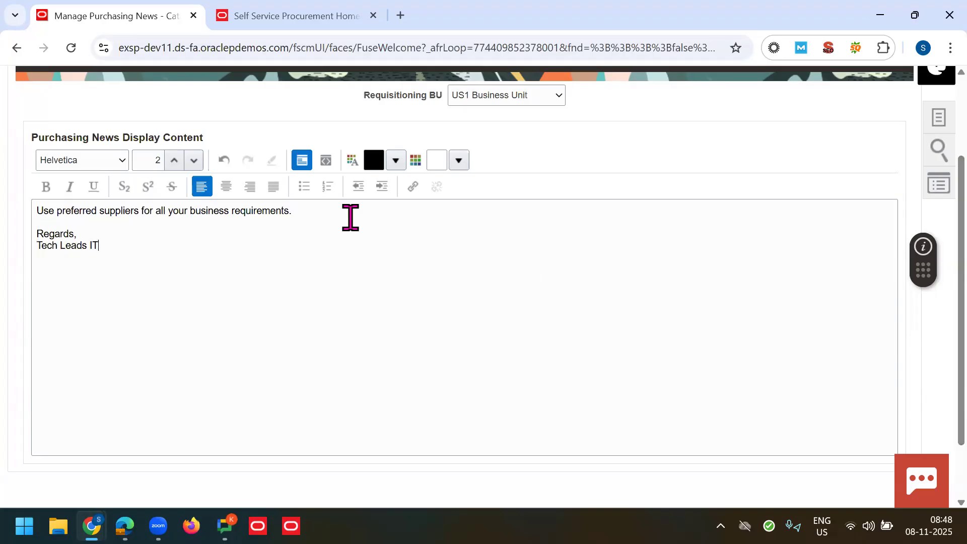
scroll(923, 227, "up", 3)
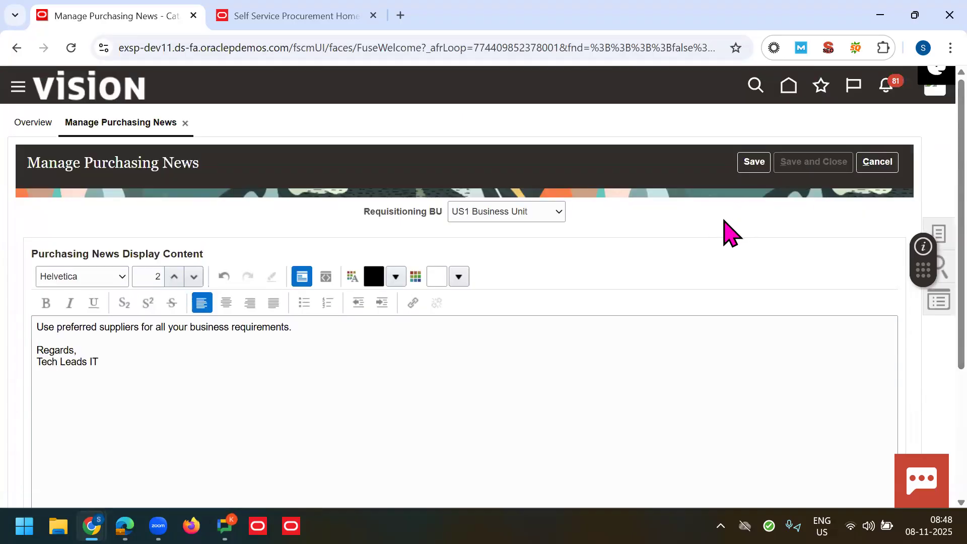
Step: Save and close the purchasing news, then open the Fusion home page in the other tab
left_click(519, 202)
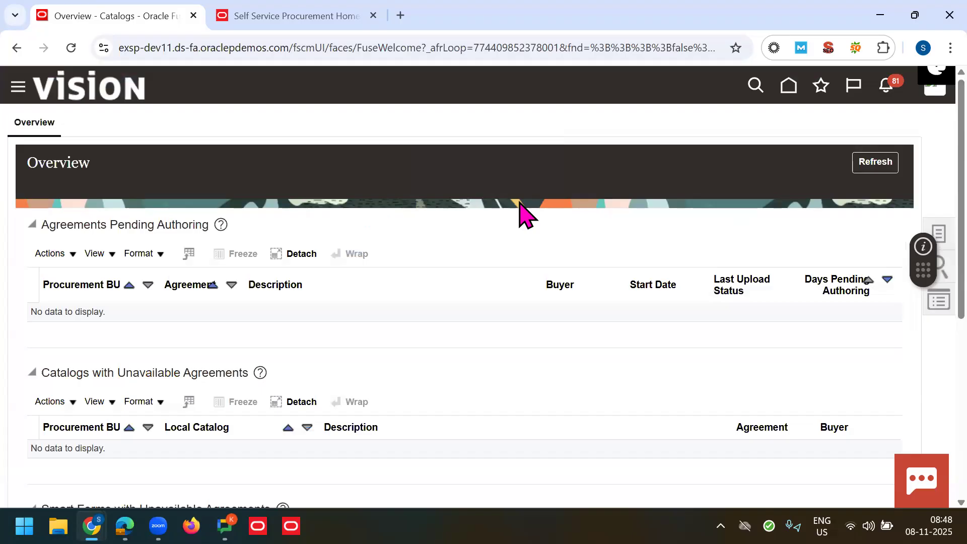
left_click(262, 15)
left_click(852, 84)
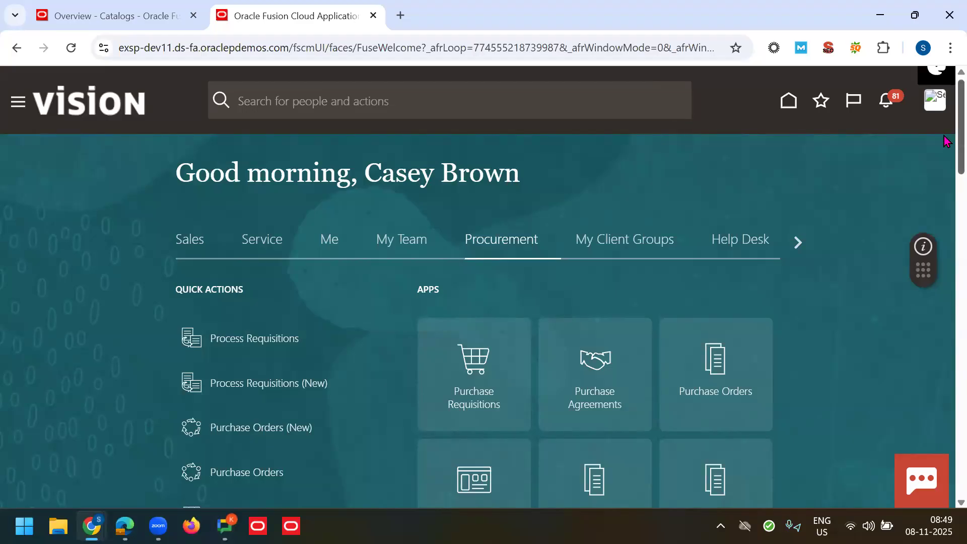
Step: Open Purchase Requisitions from the home page apps and sign in to Oracle Cloud again
scroll(944, 146, "down", 4)
left_click(499, 185)
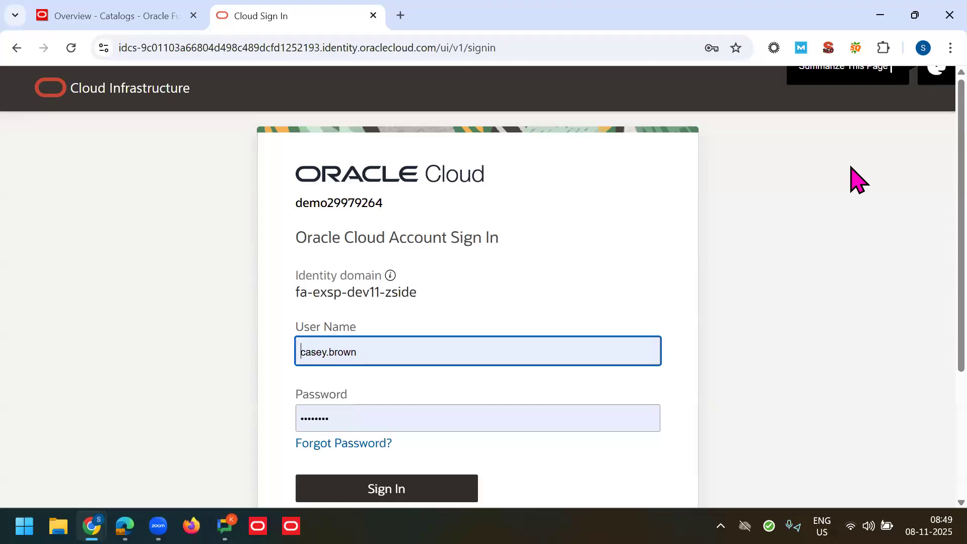
left_click(402, 488)
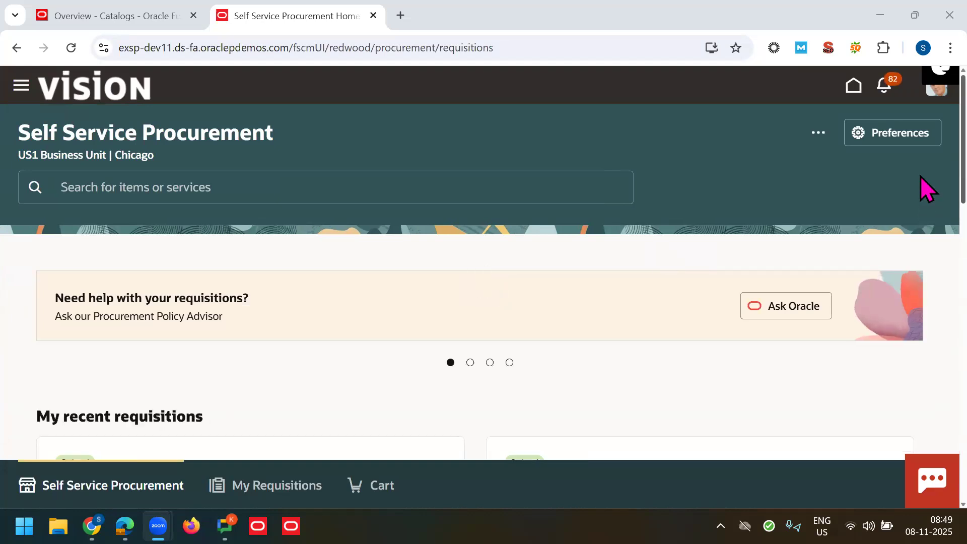
Step: After reading the Tech Leads IT sign-off, reopen the Catalogs Overview tab's Tasks panel
scroll(924, 237, "down", 5)
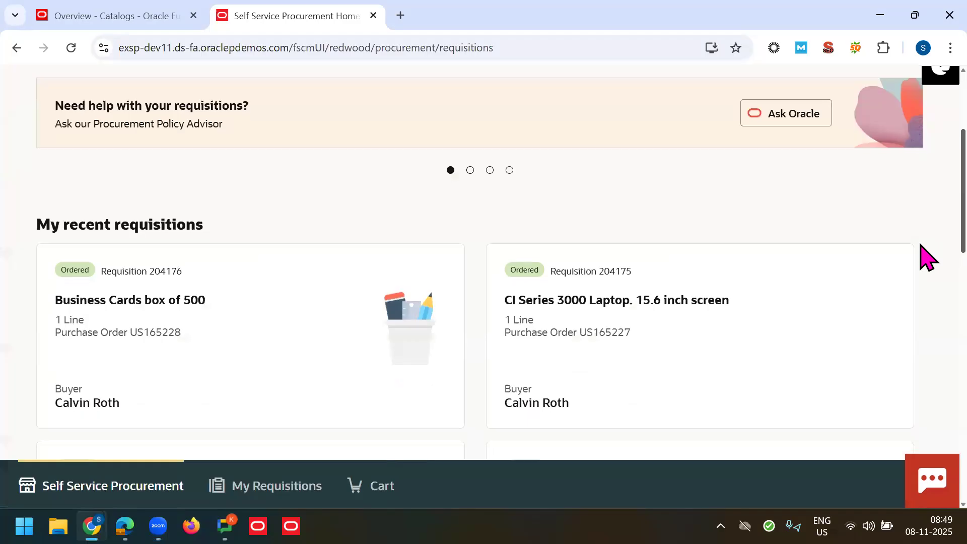
scroll(924, 282, "down", 7)
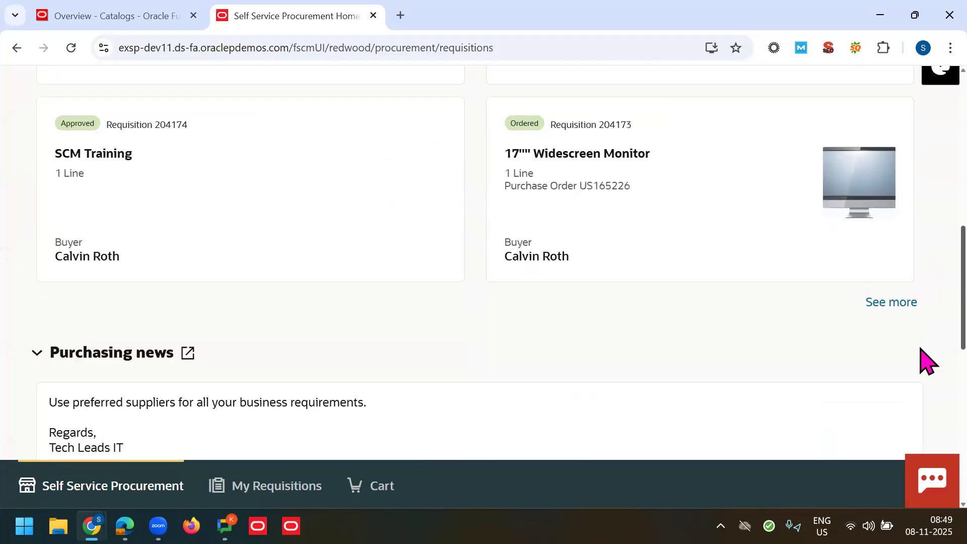
triple_click(93, 311)
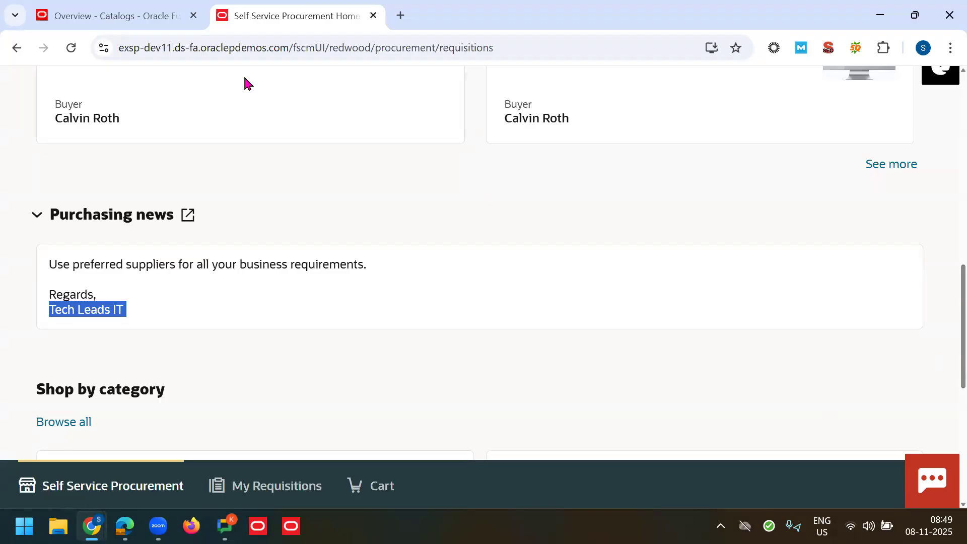
left_click(147, 16)
left_click(927, 236)
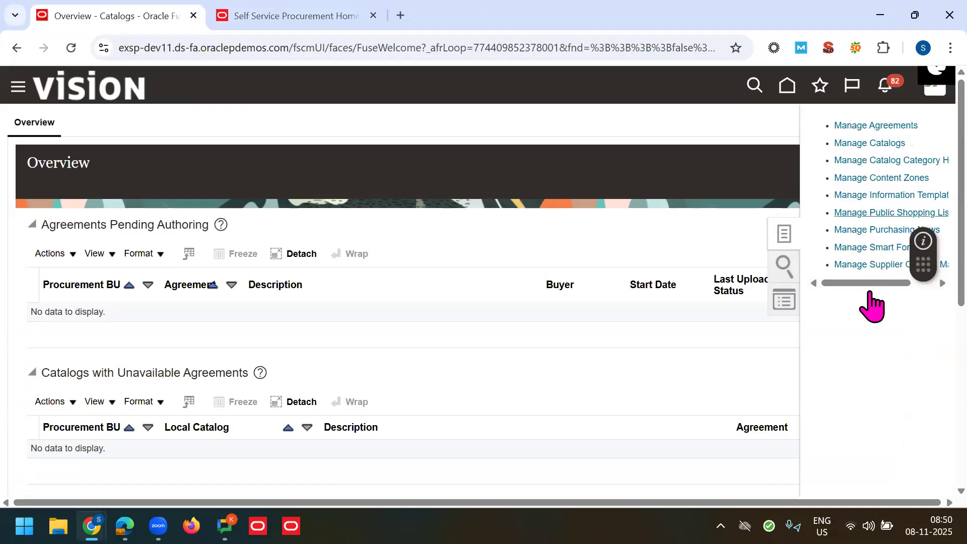
Step: Open Manage Smart Forms, look over a new Create Smart Form page, and cancel it unsaved
left_click(863, 262)
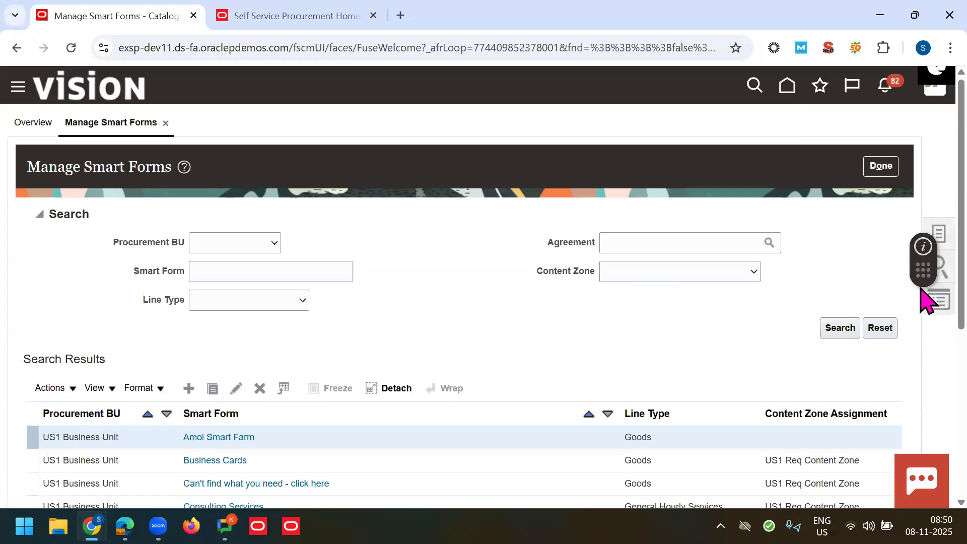
scroll(926, 302, "down", 2)
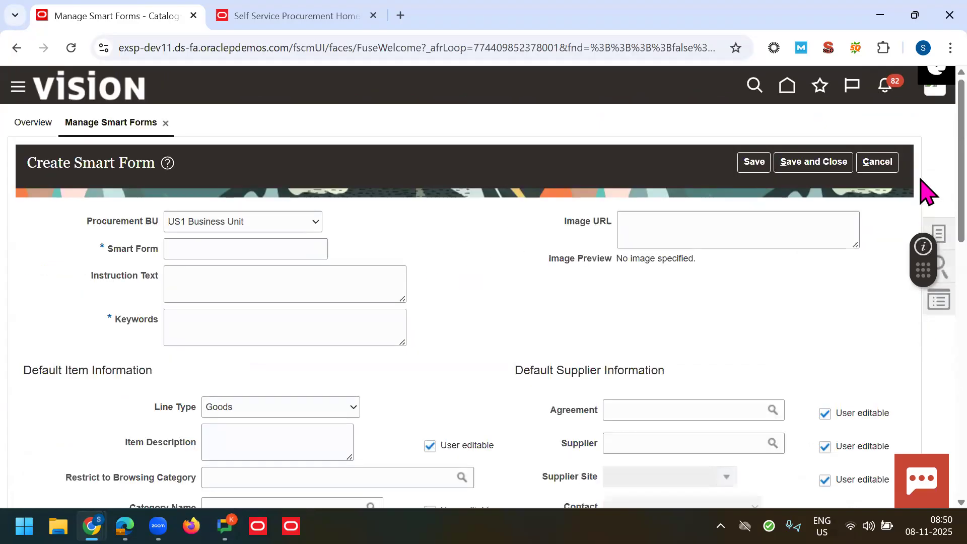
scroll(921, 180, "down", 9)
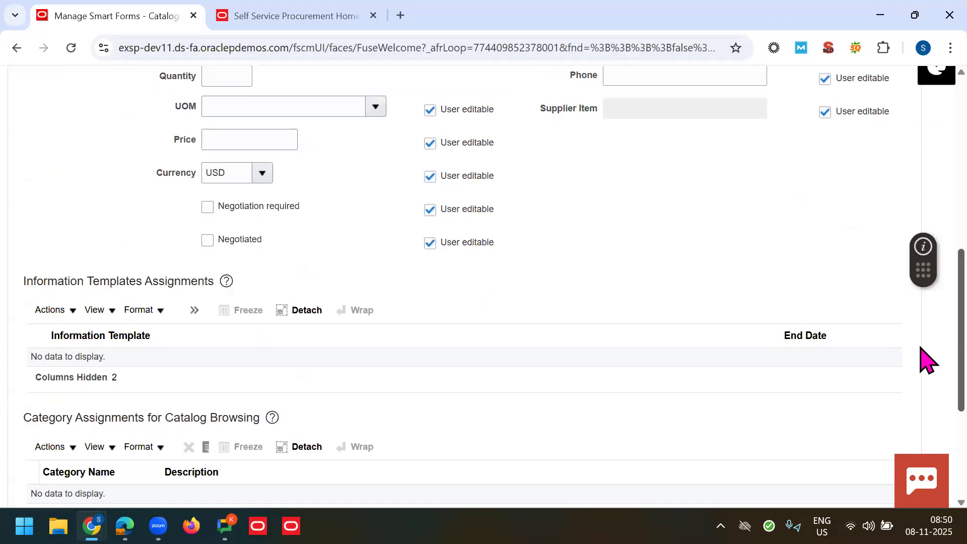
scroll(926, 359, "down", 2)
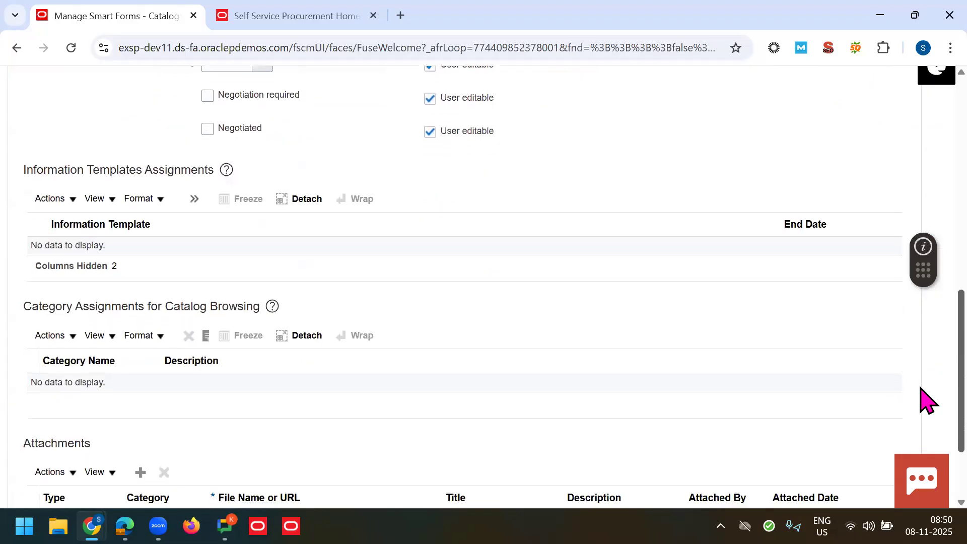
scroll(926, 400, "up", 11)
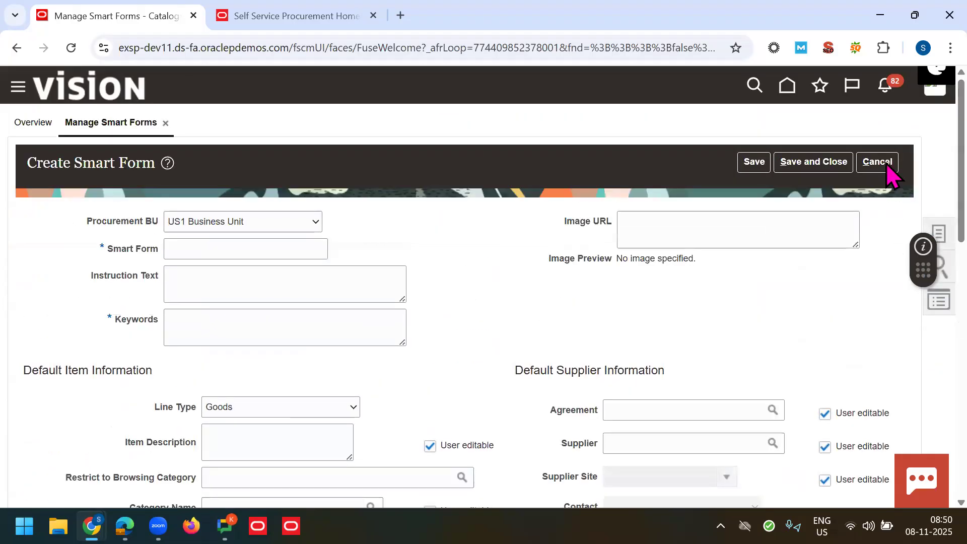
left_click(885, 165)
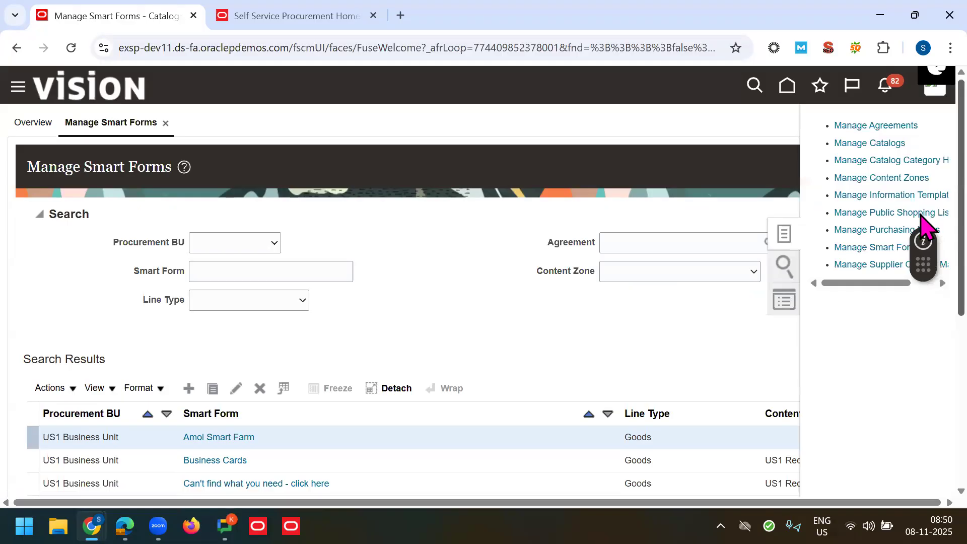
scroll(920, 217, "down", 1)
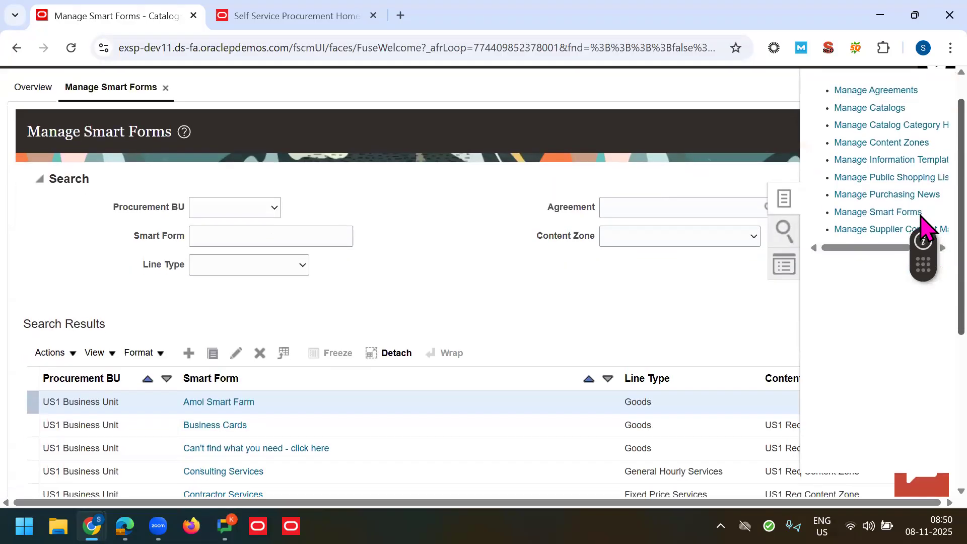
Step: Open Manage Information Templates and start editing the Business Card Information template
left_click(901, 164)
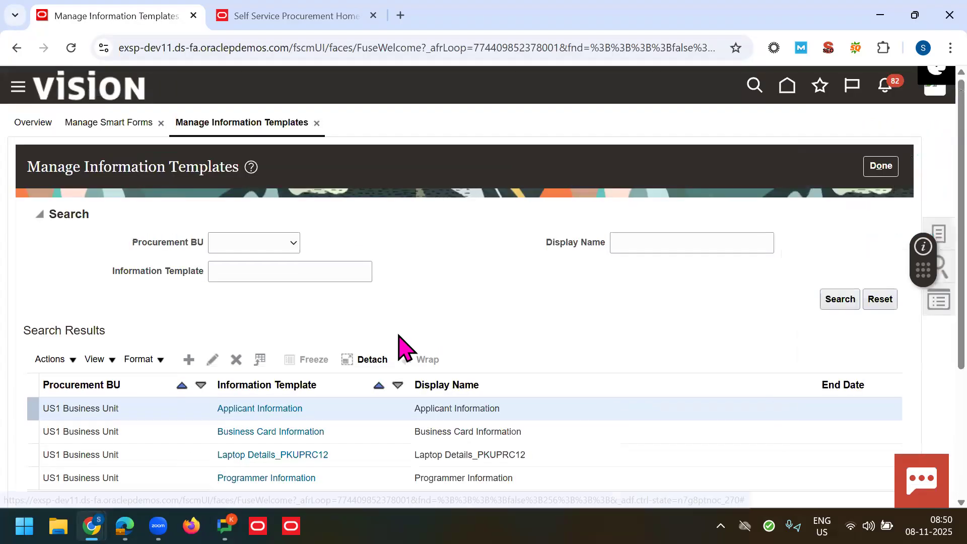
scroll(410, 385, "down", 1)
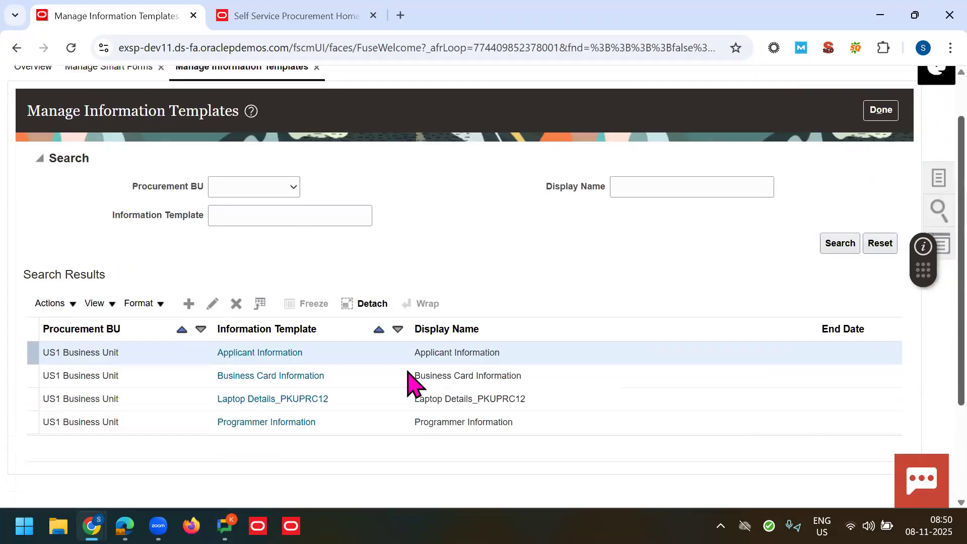
left_click(362, 377)
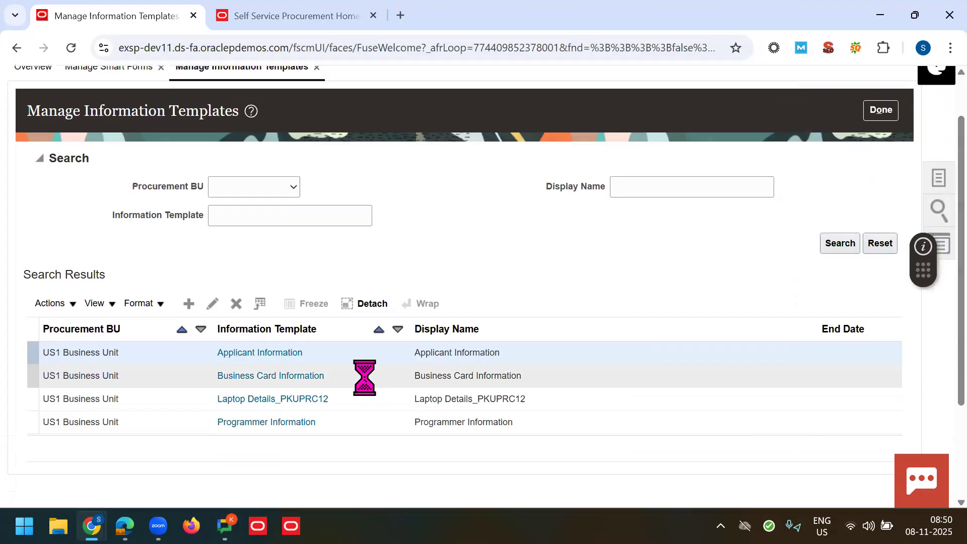
left_click(213, 306)
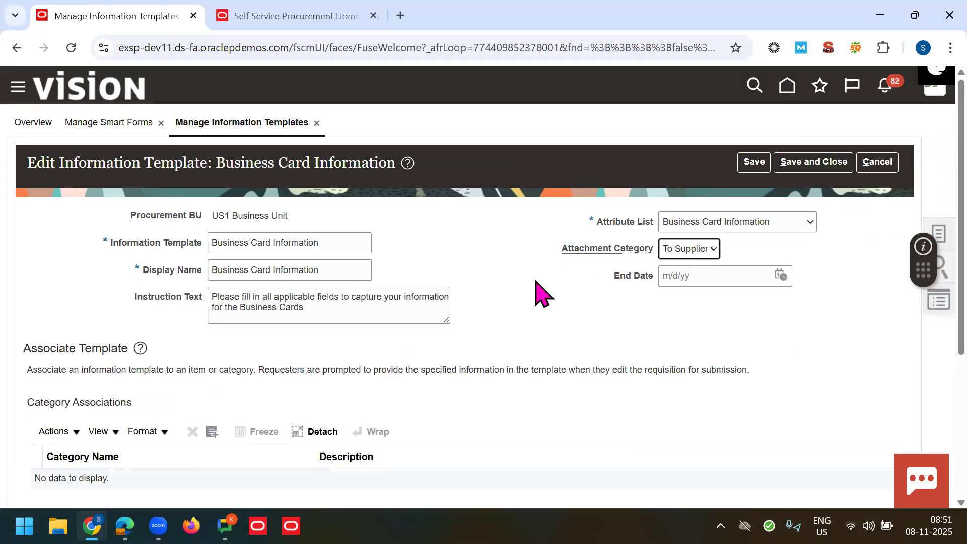
Step: Look through the template's Attribute List options unchanged, then cancel the edit without saving
key("F11")
scroll(920, 349, "down", 3)
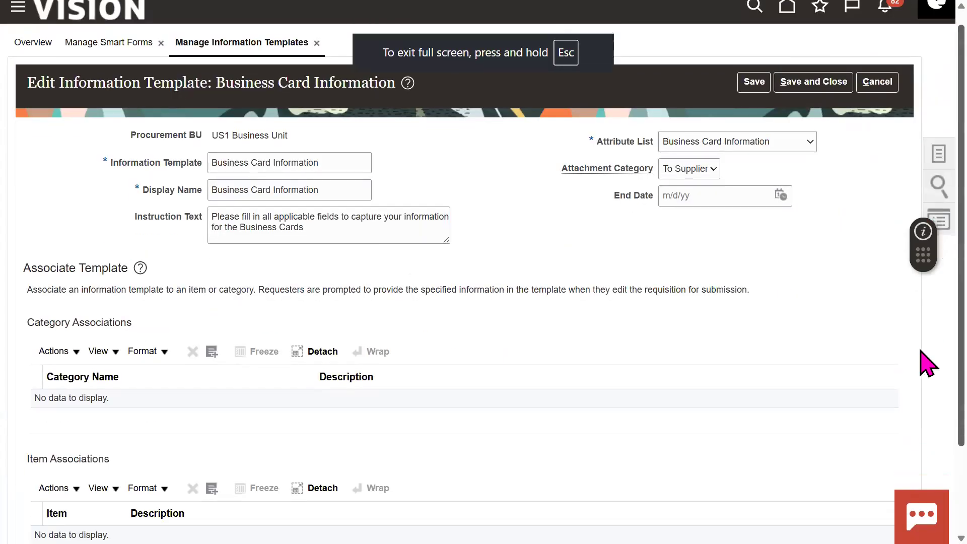
scroll(920, 302, "up", 2)
scroll(926, 308, "up", 1)
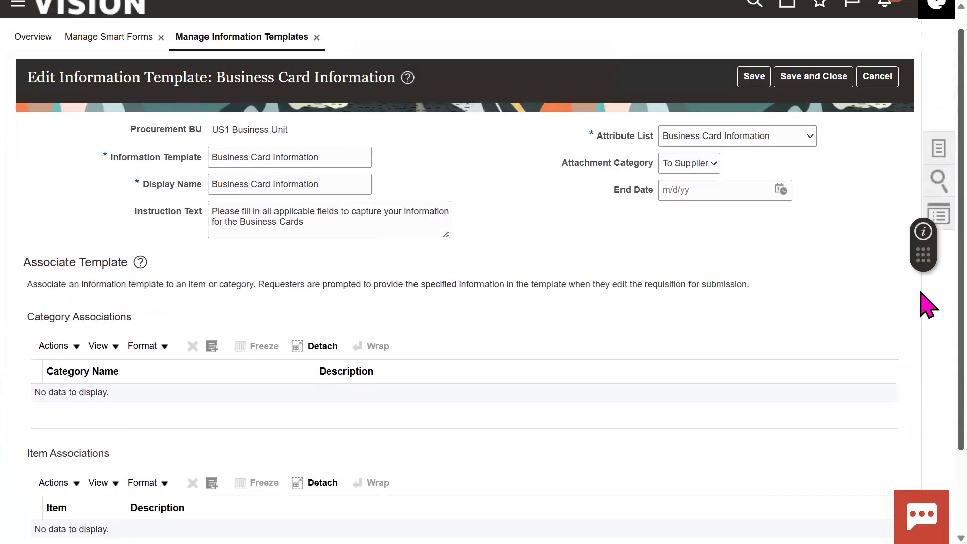
left_click(761, 142)
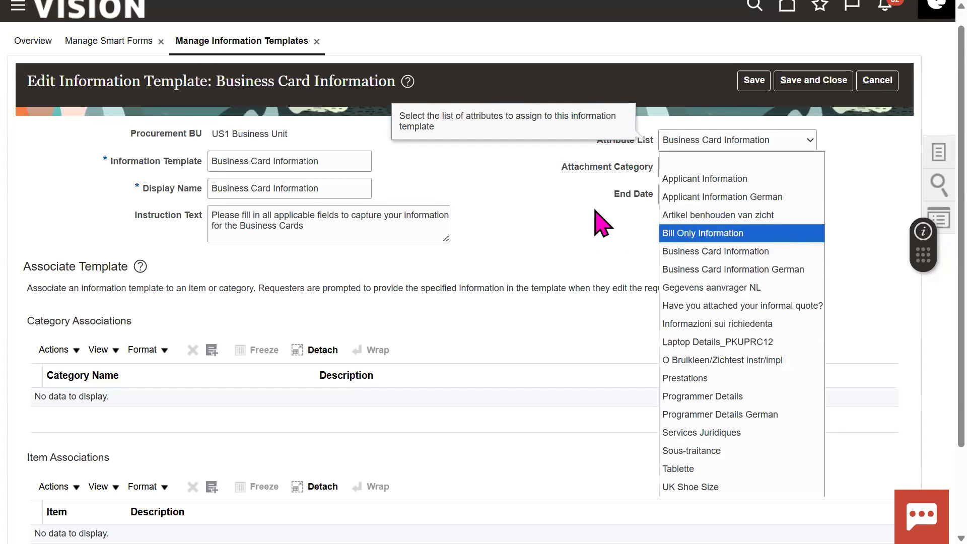
double_click(616, 140)
left_click(763, 146)
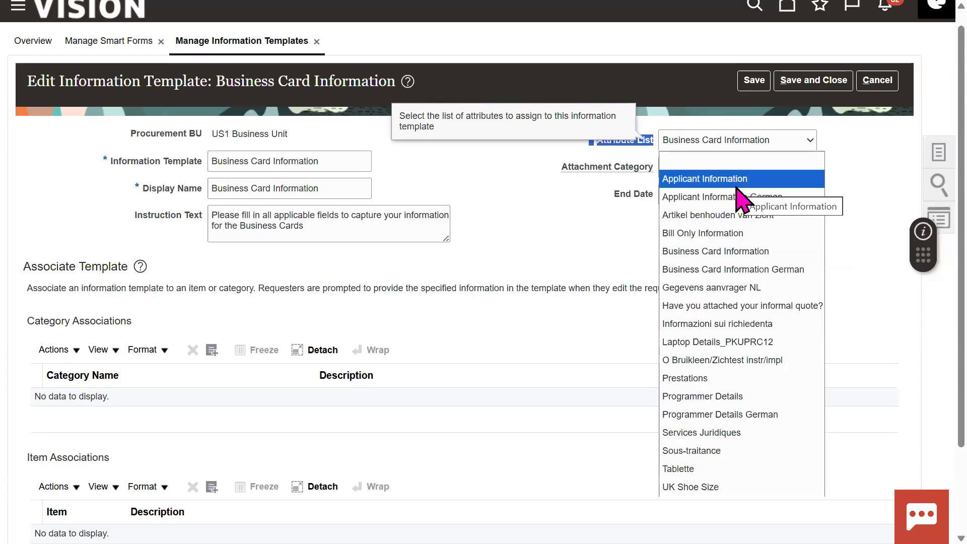
left_click(560, 234)
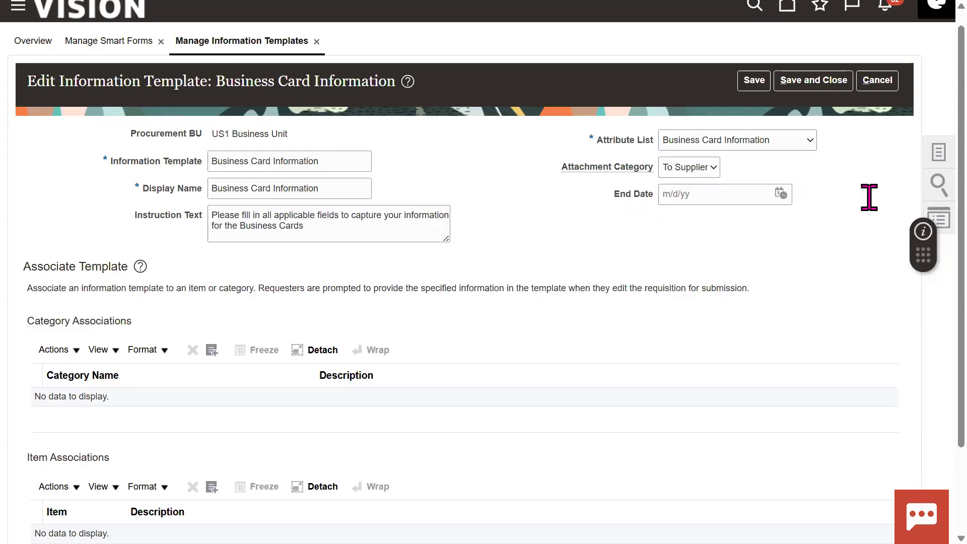
left_click(882, 82)
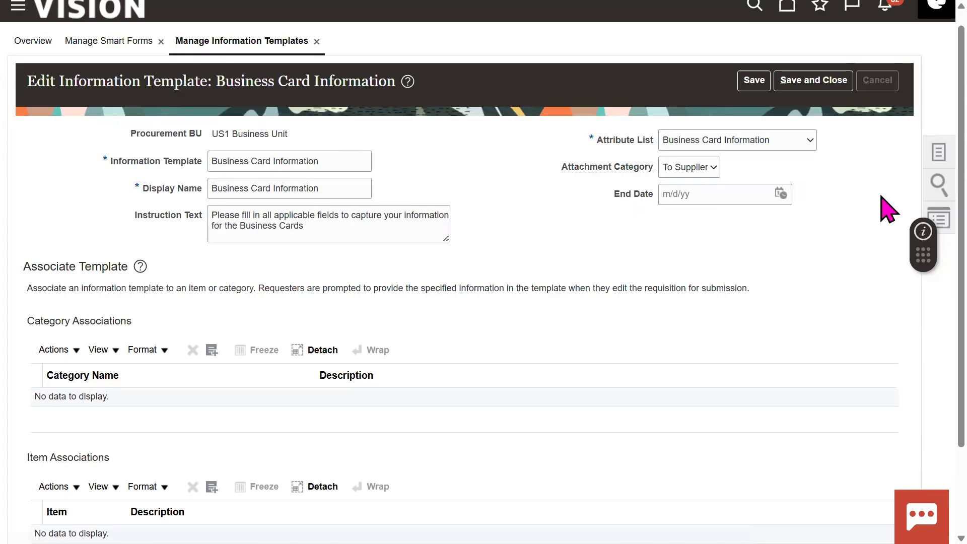
left_click(930, 171)
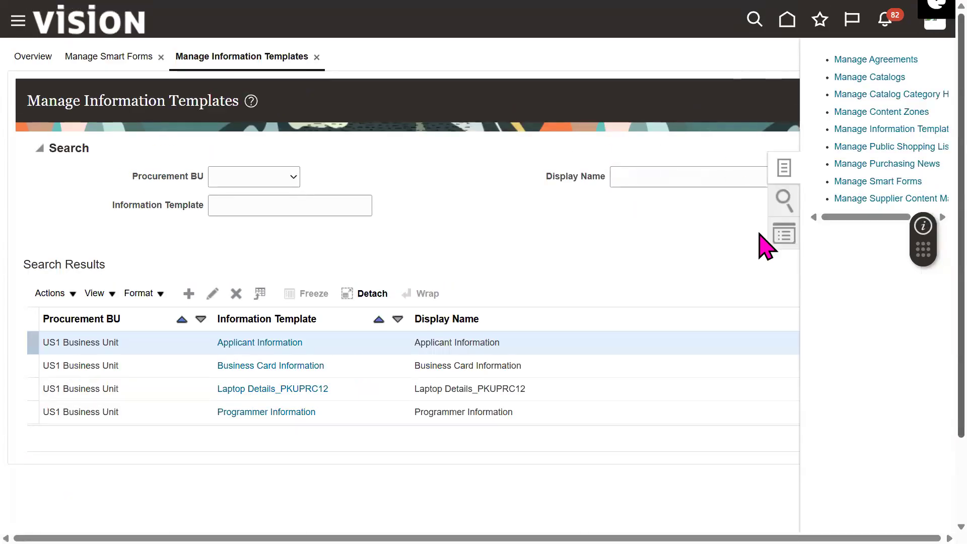
Step: Close the information templates page and bring the loyalty program Welcome window forward
left_click(590, 247)
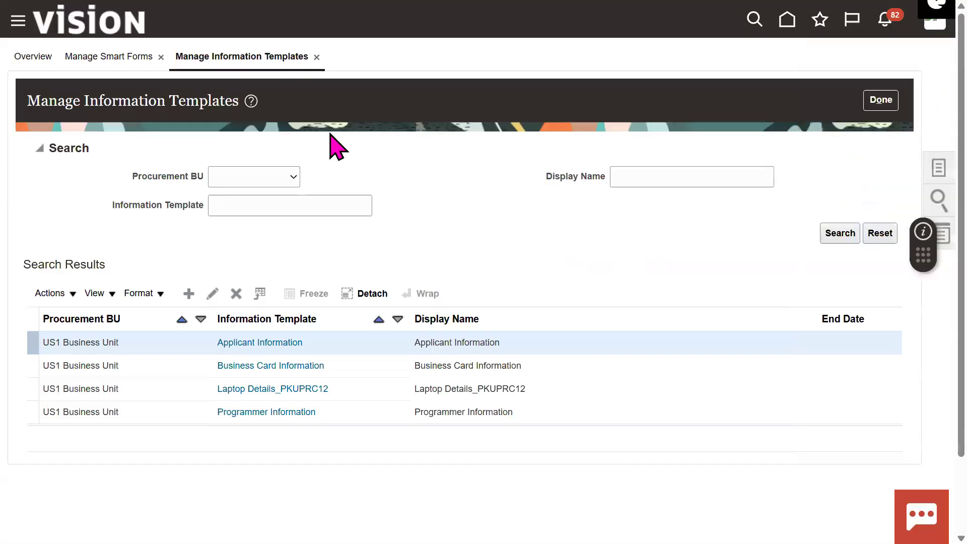
key("F11")
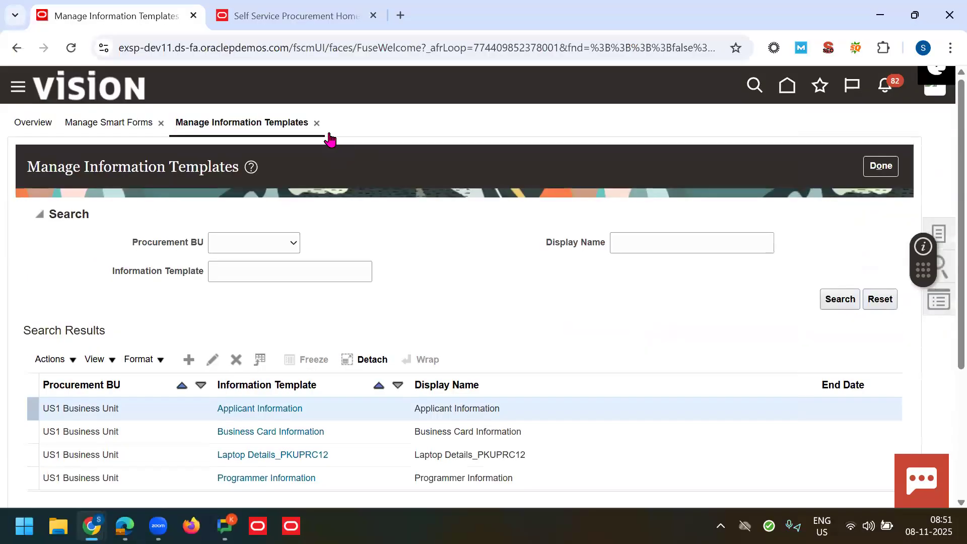
left_click(92, 525)
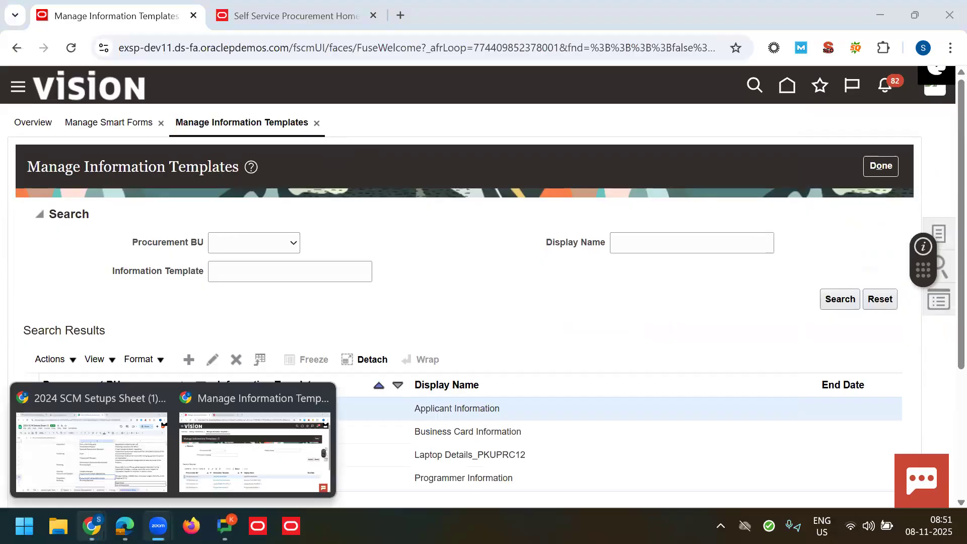
left_click(222, 467)
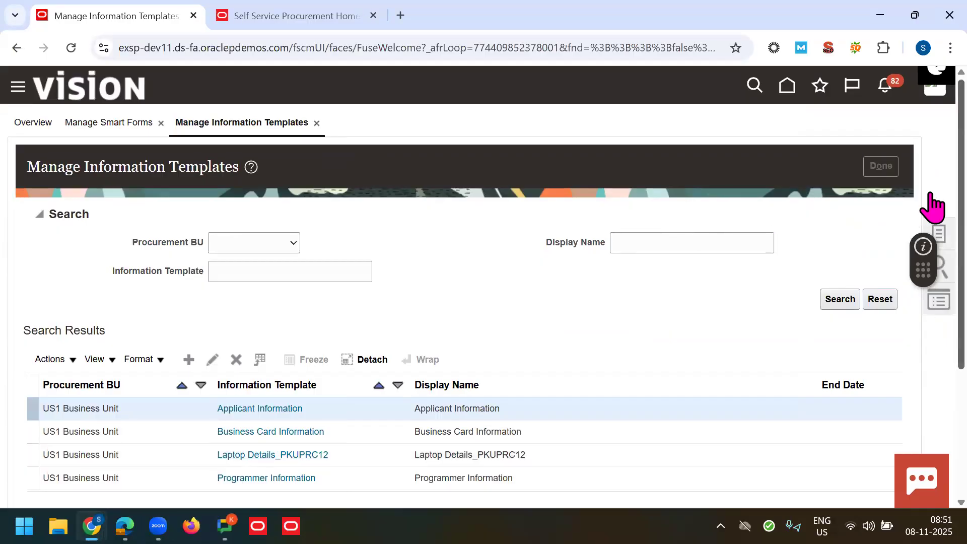
left_click(881, 166)
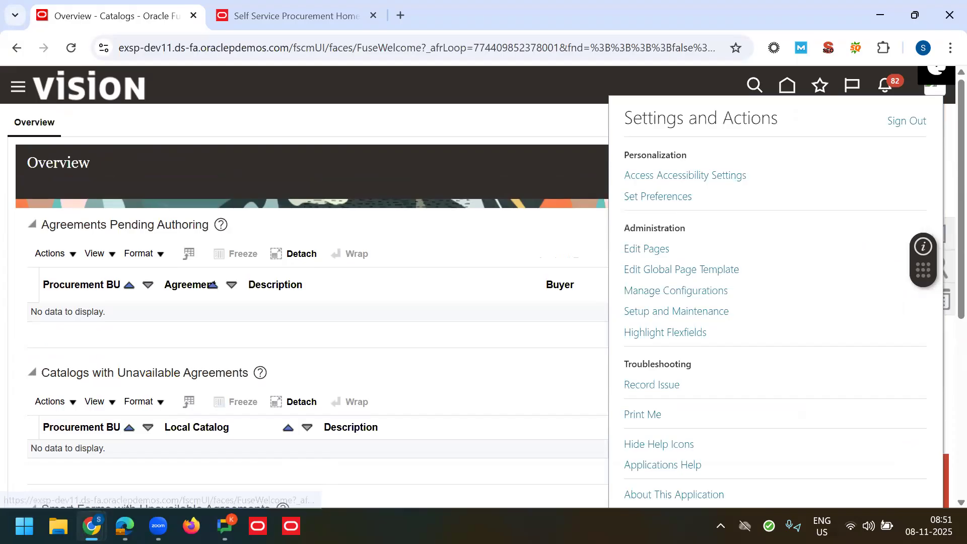
mouse_move(124, 526)
left_click(134, 460)
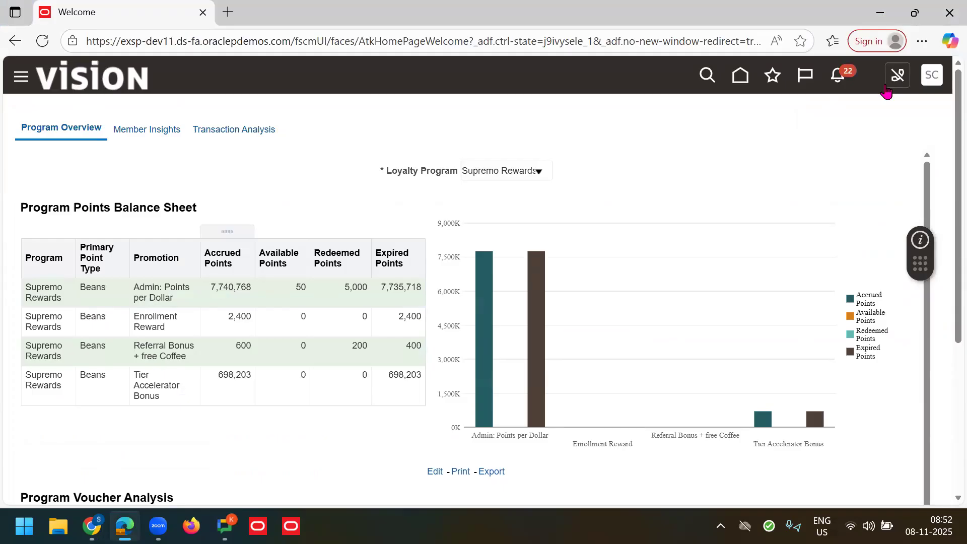
Step: In Setup and Maintenance, switch to the Procurement offering and show Self Service Procurement tasks
left_click(933, 93)
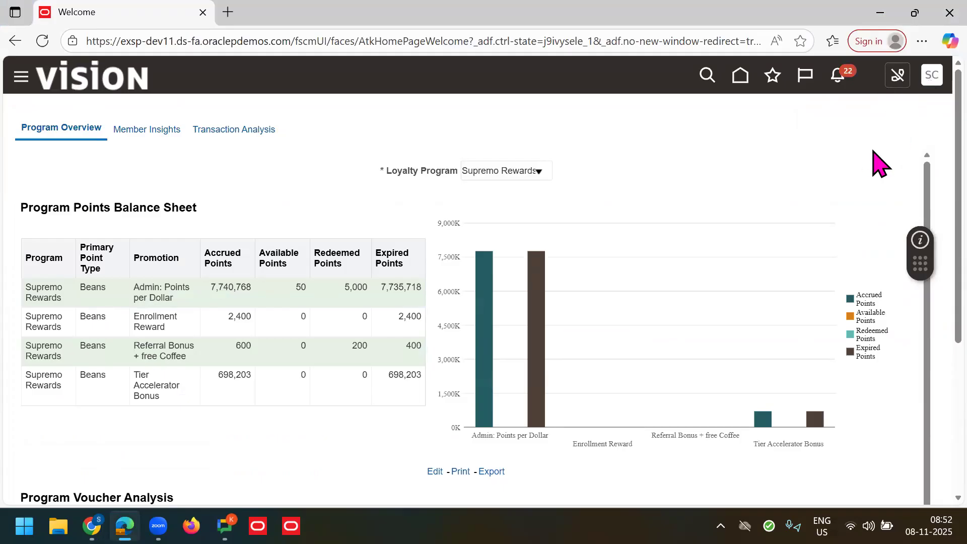
left_click(674, 303)
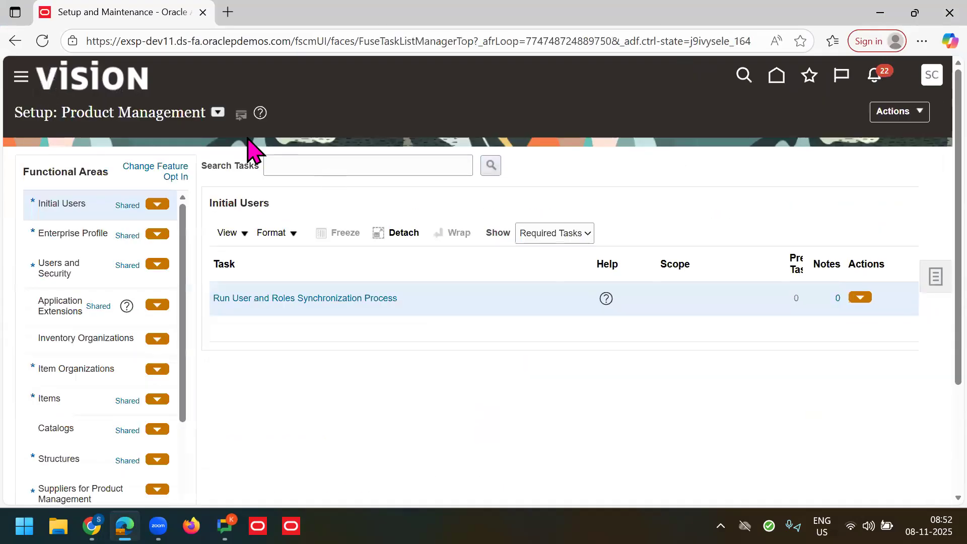
left_click(217, 113)
left_click(334, 290)
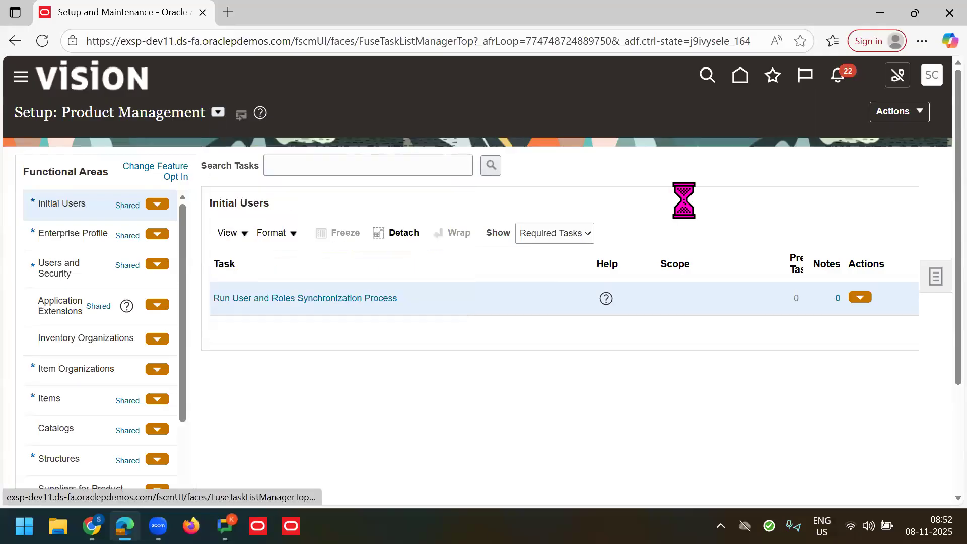
scroll(924, 280, "down", 3)
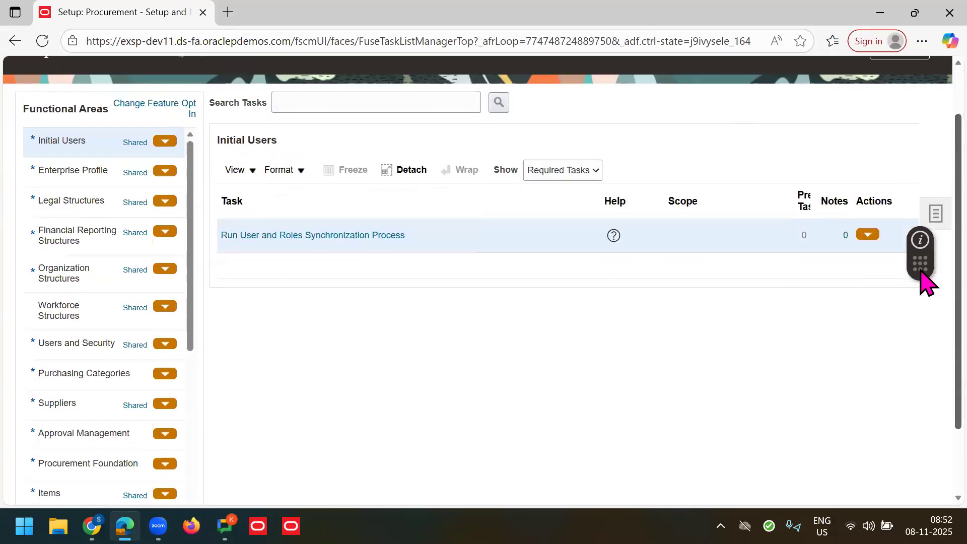
scroll(925, 237, "up", 2)
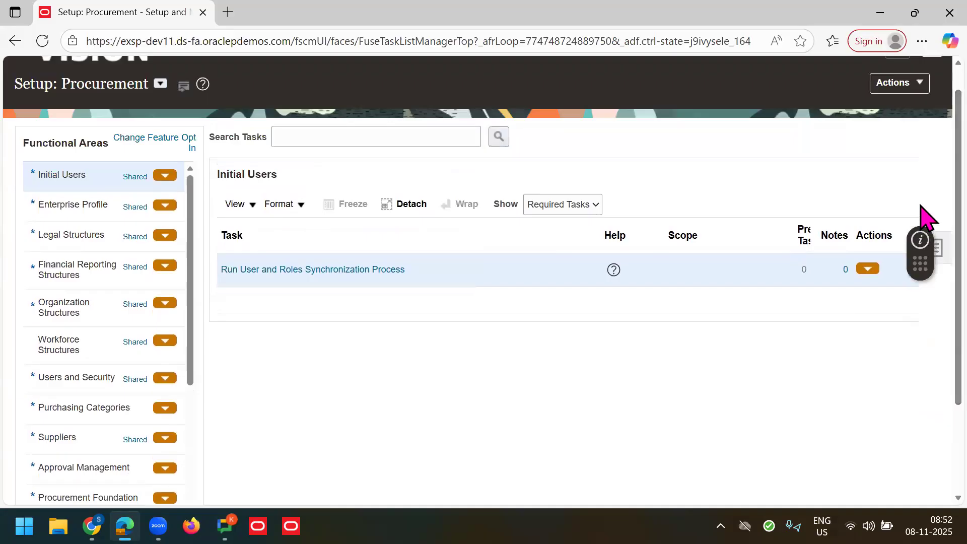
scroll(924, 236, "down", 1)
scroll(343, 240, "down", 1)
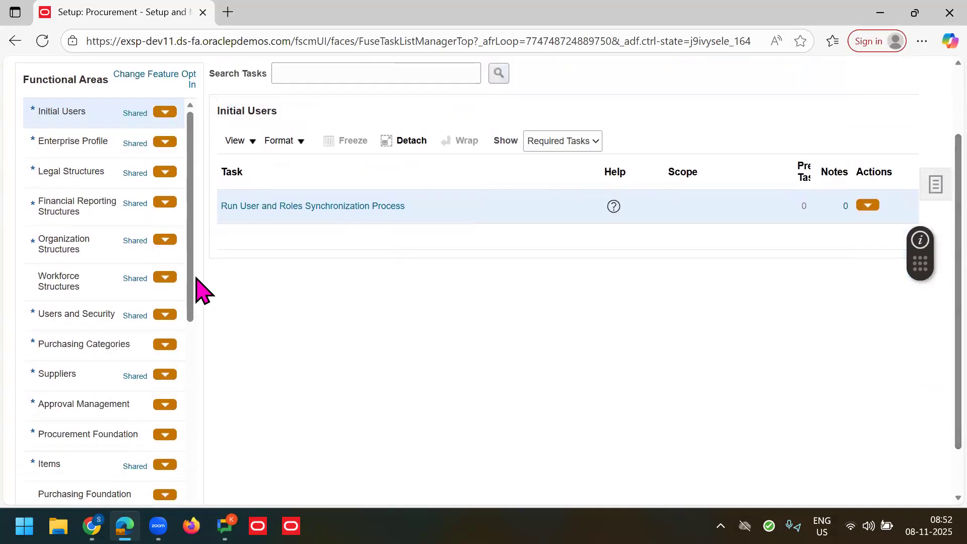
left_click_drag(189, 295, 200, 410)
left_click(81, 323)
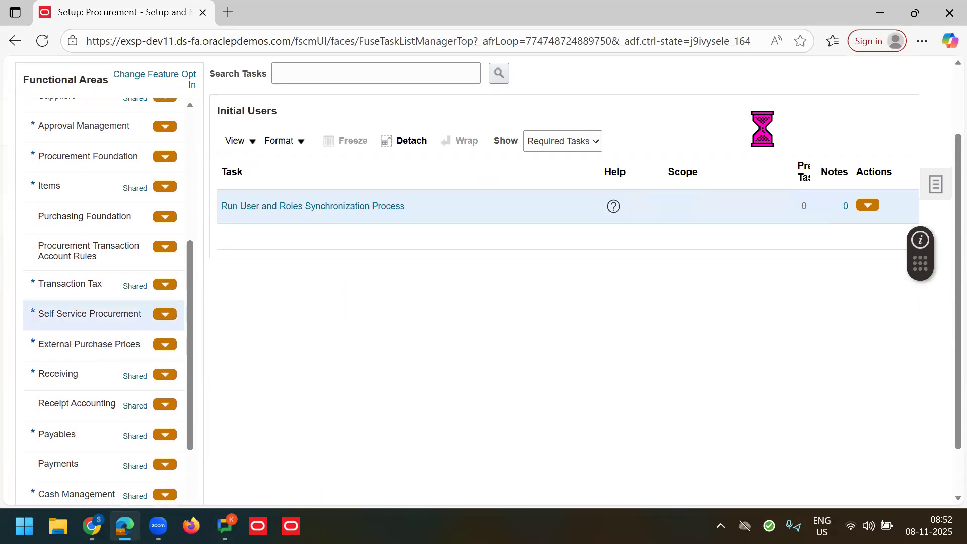
Step: Show all tasks and open the Requisition Information Template descriptive flexfield for editing
left_click(554, 143)
left_click(544, 162)
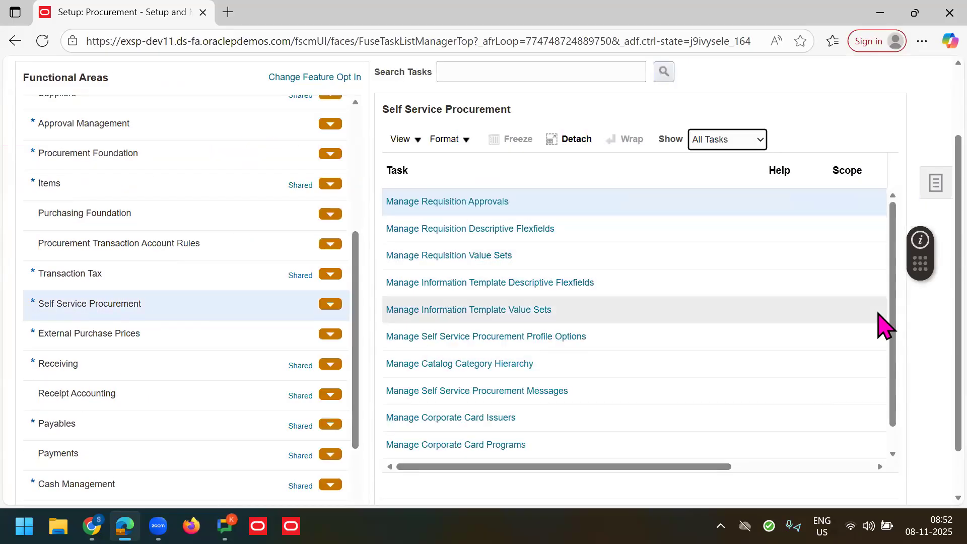
left_click_drag(889, 318, 891, 358)
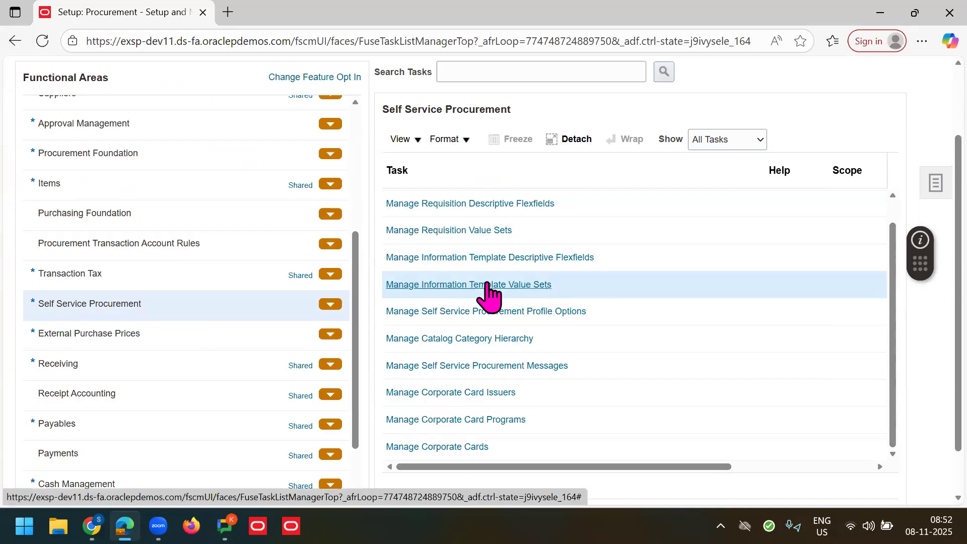
left_click(458, 256)
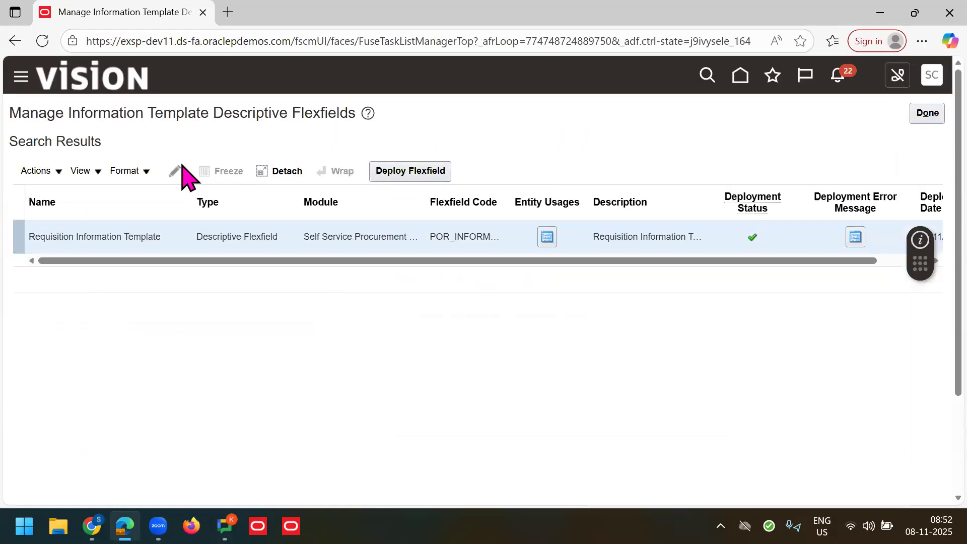
left_click(416, 171)
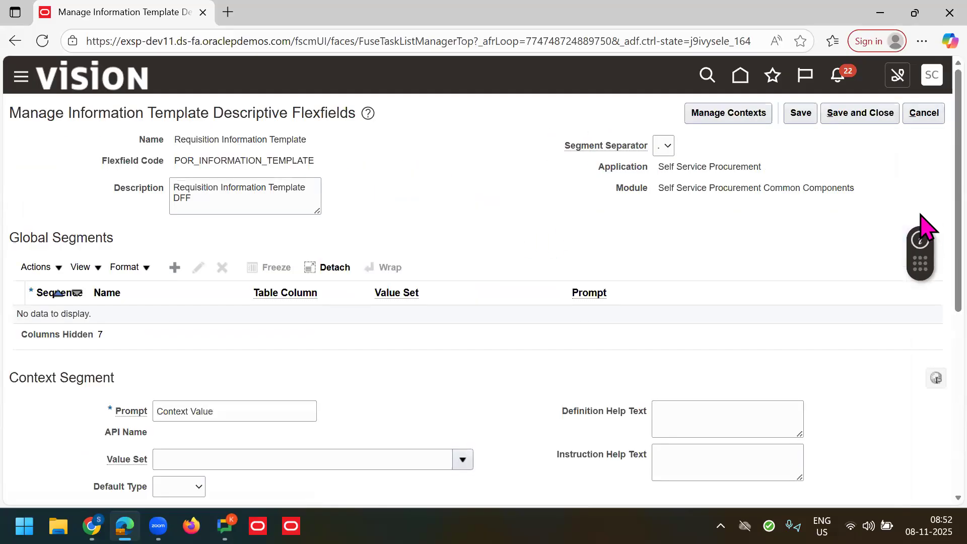
Step: Select the Business Card Information context to display its segments
scroll(923, 297, "down", 5)
scroll(926, 359, "down", 2)
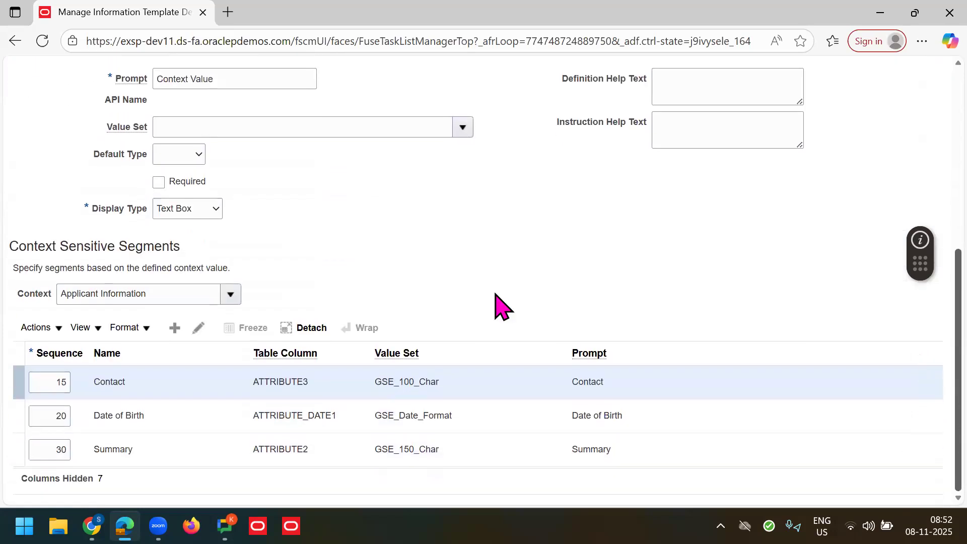
left_click(230, 294)
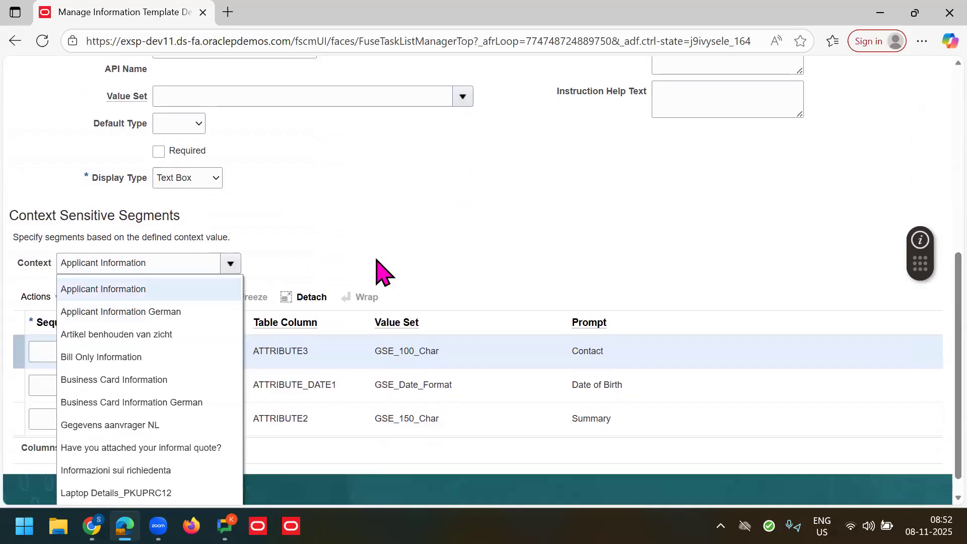
left_click(136, 384)
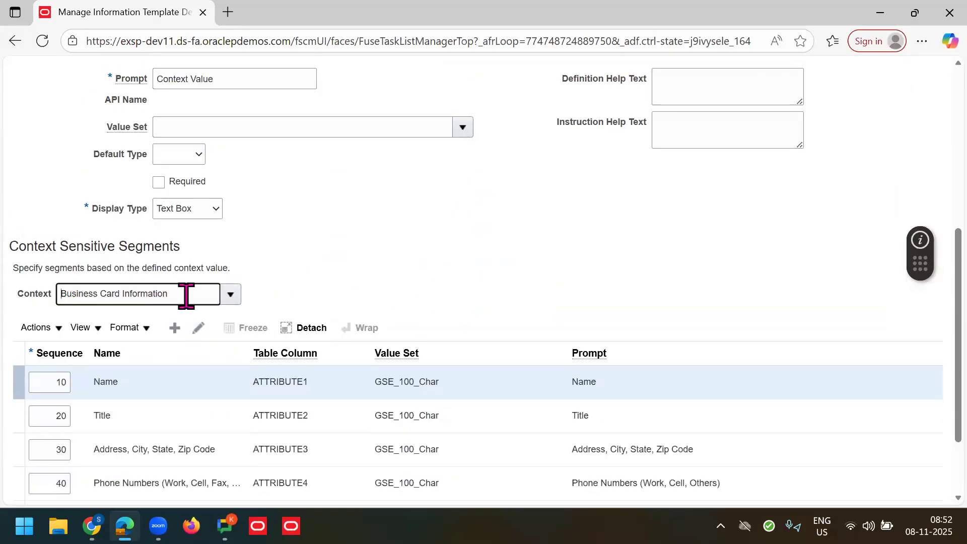
scroll(399, 286, "down", 2)
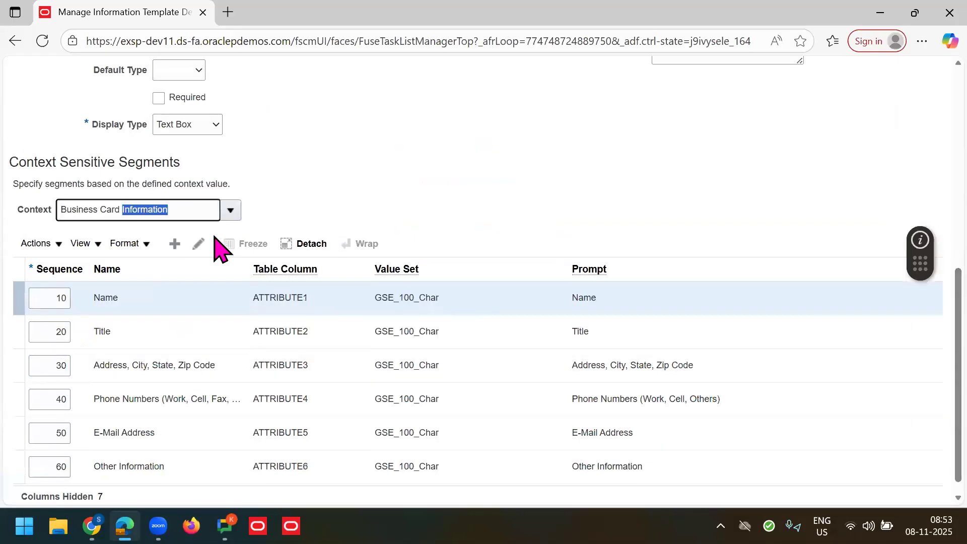
triple_click(213, 218)
left_click(429, 154)
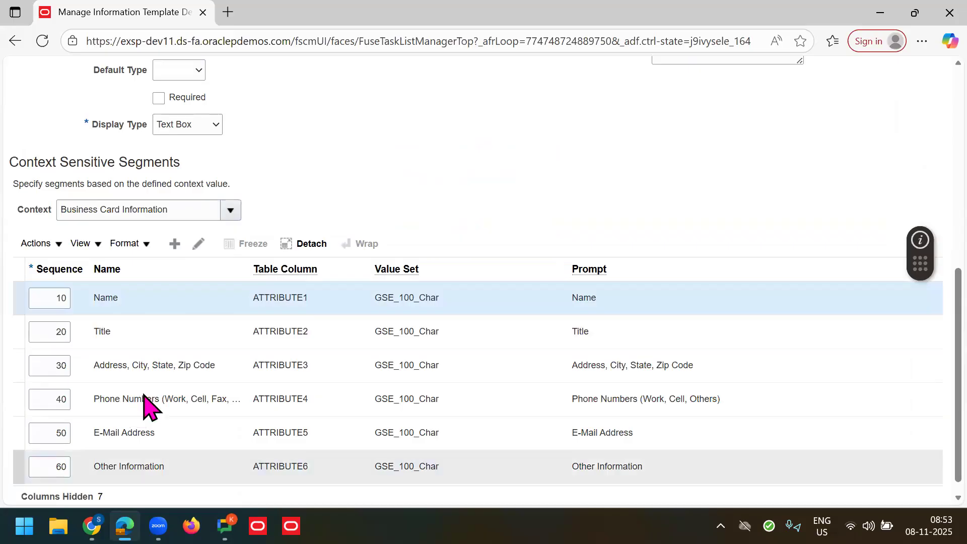
triple_click(164, 228)
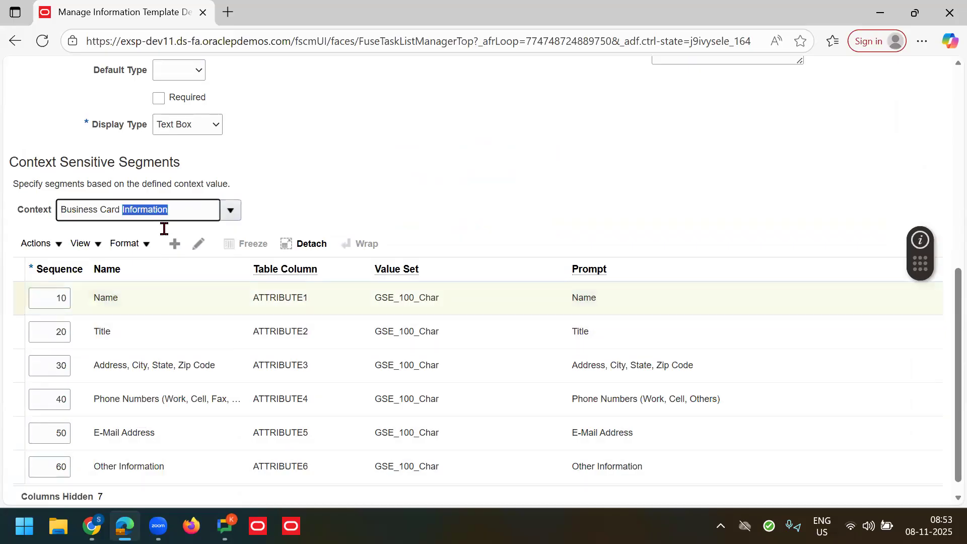
left_click(382, 202)
scroll(944, 305, "up", 10)
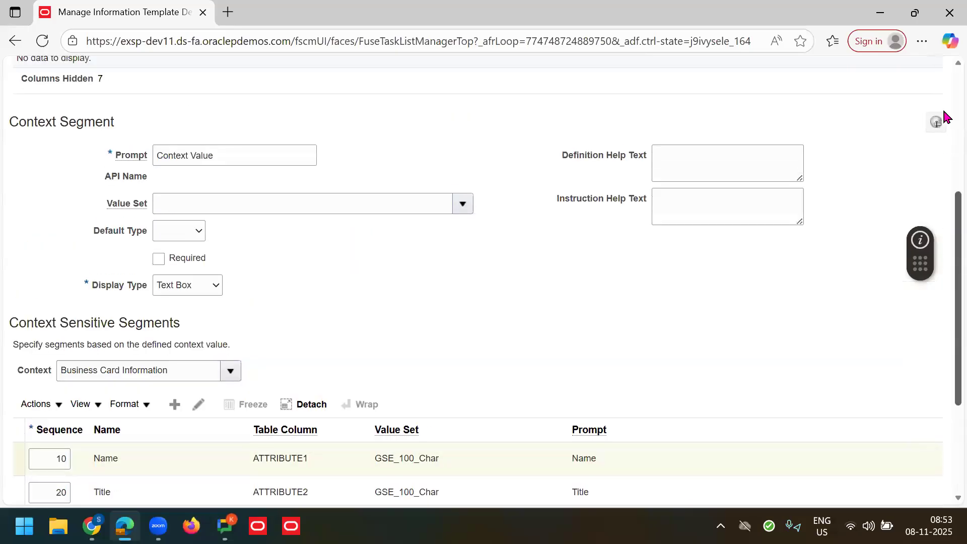
Step: Search flexfield contexts for code 'Business' and edit the Business Card Information context
left_click(741, 122)
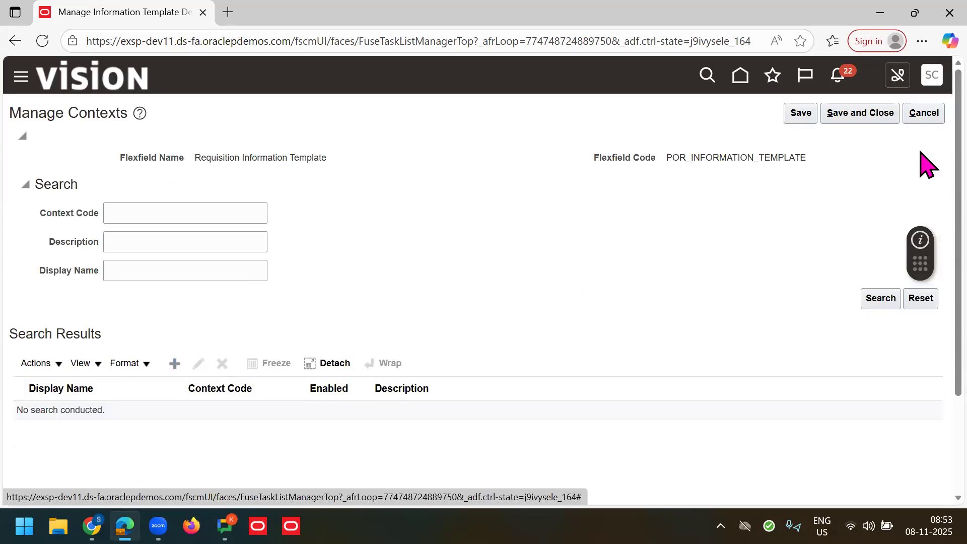
left_click(921, 117)
left_click(195, 212)
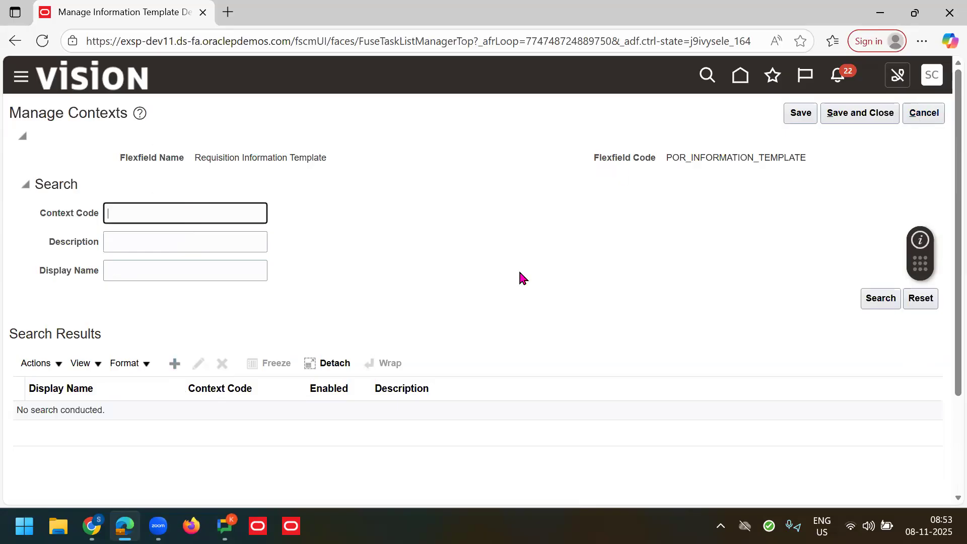
key("Return")
left_click(244, 414)
left_click(160, 414)
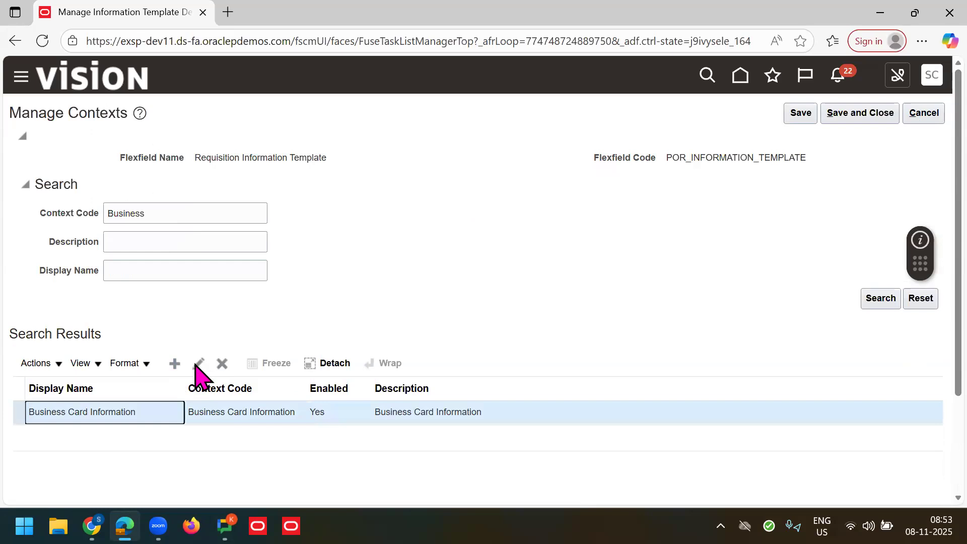
left_click(200, 365)
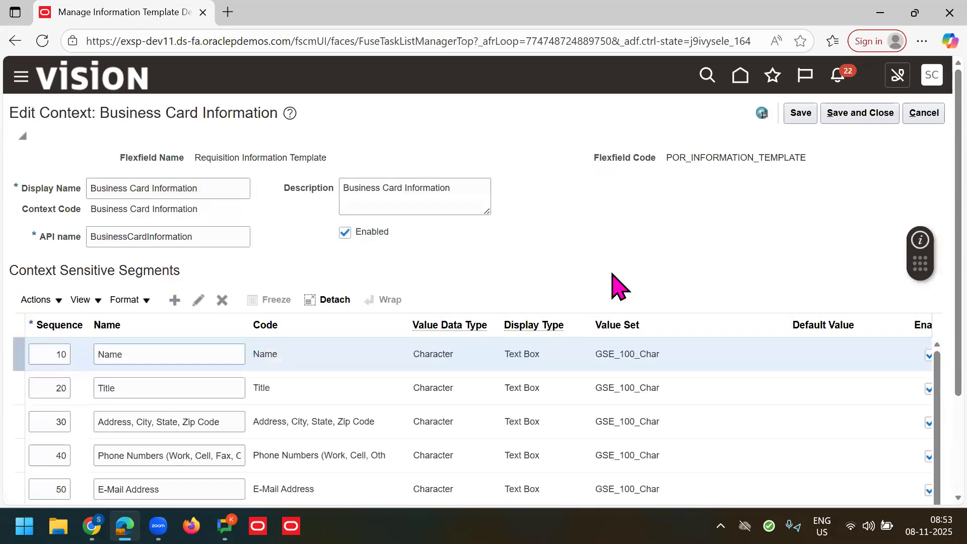
Step: Inspect the six segments, Name through Other Information, then cancel without saving
scroll(921, 312, "down", 3)
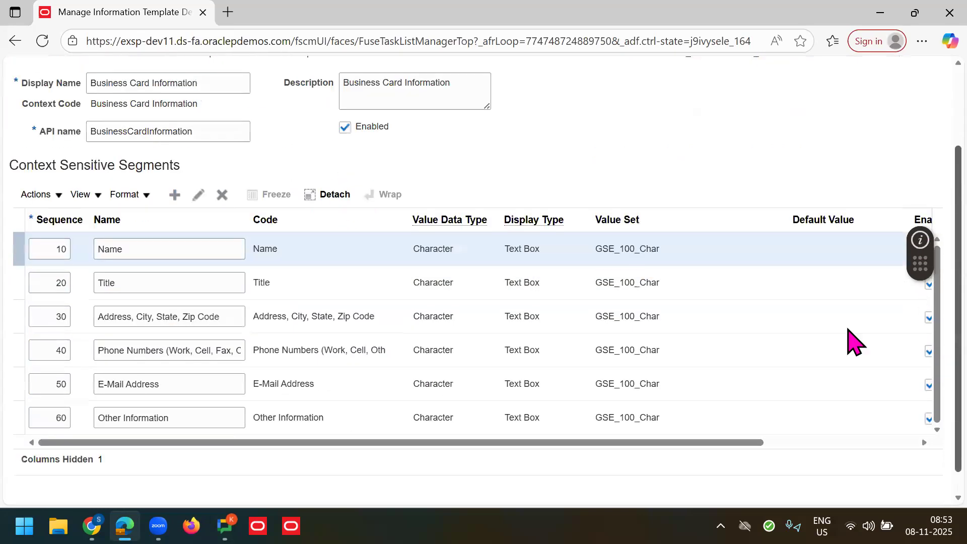
left_click(162, 245)
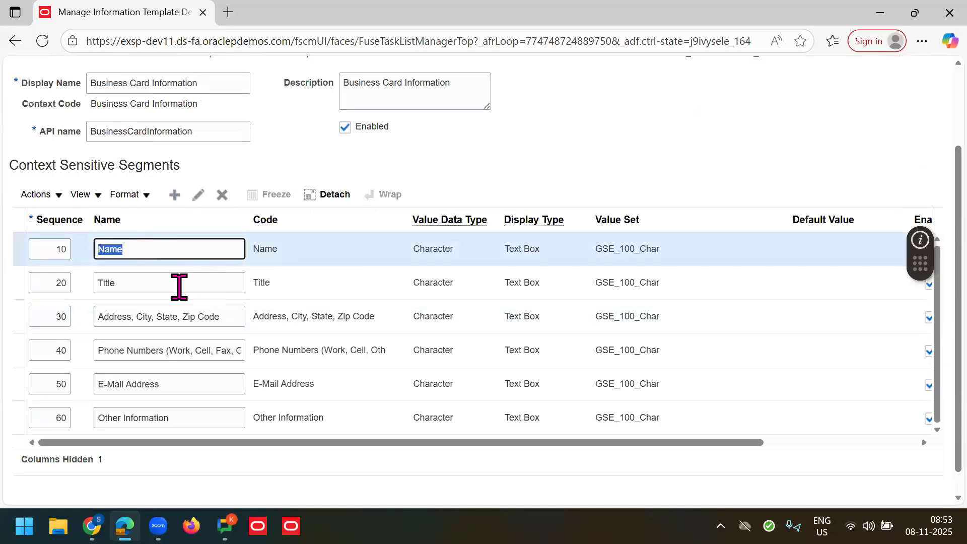
left_click(512, 285)
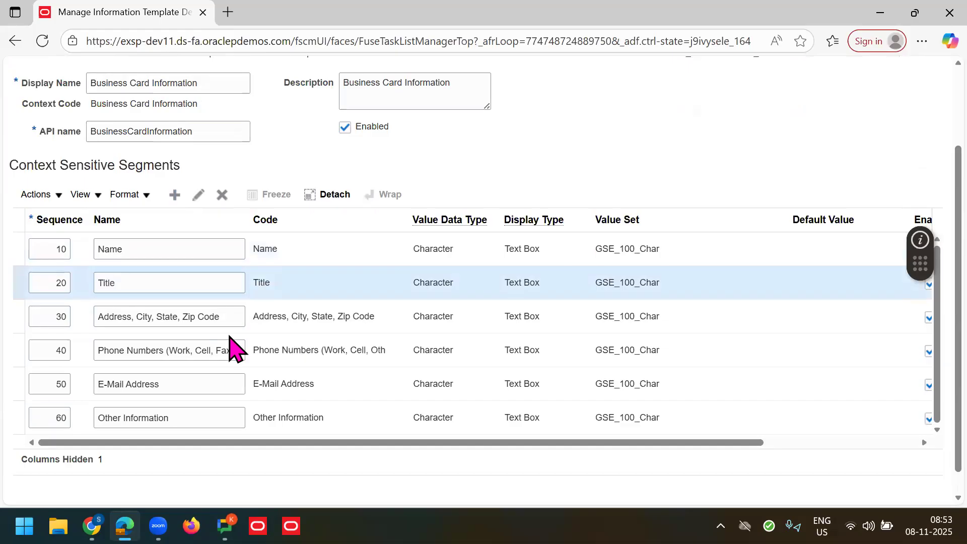
left_click(197, 317)
left_click(137, 385)
left_click(139, 417)
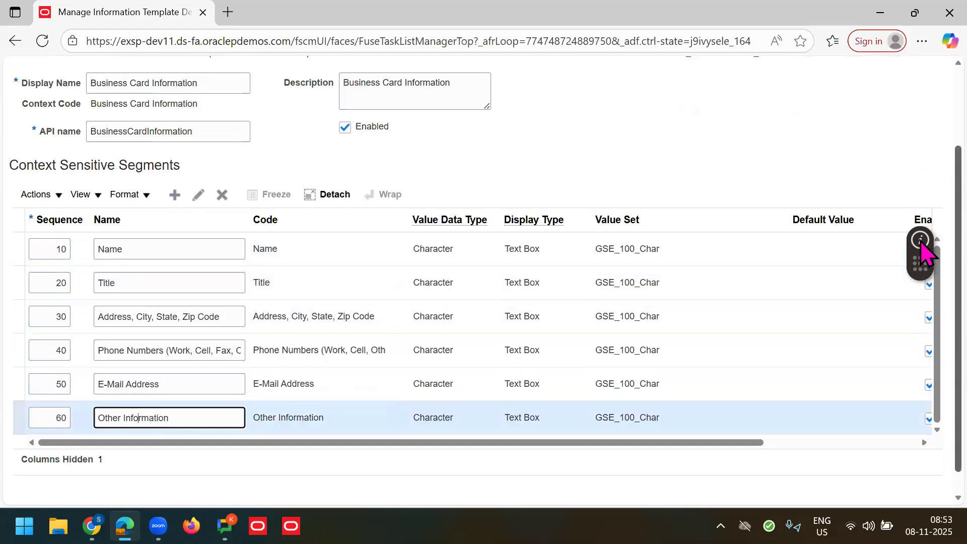
scroll(924, 201, "up", 3)
left_click(923, 112)
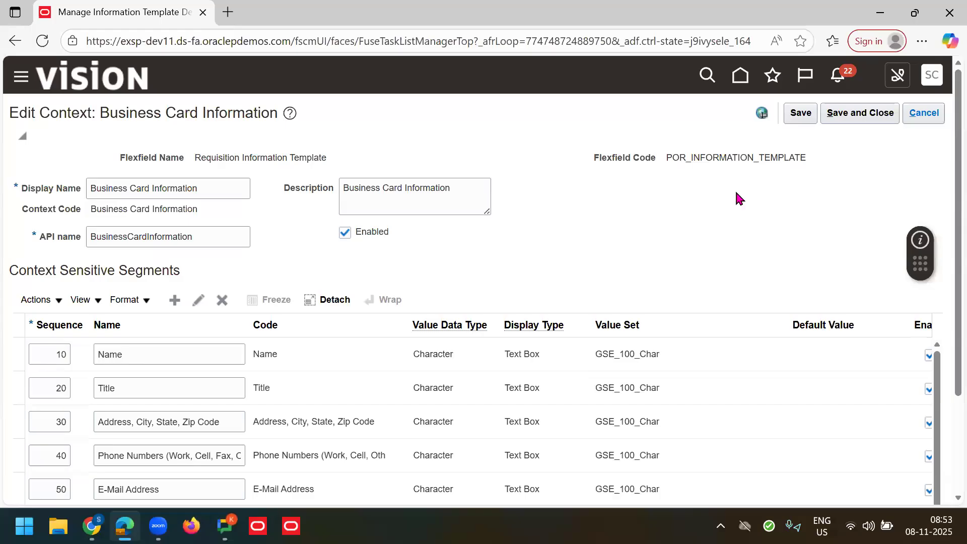
Step: Recheck the Business Card Information context, then discard flexfield changes and return to Setup: Procurement
left_click(922, 113)
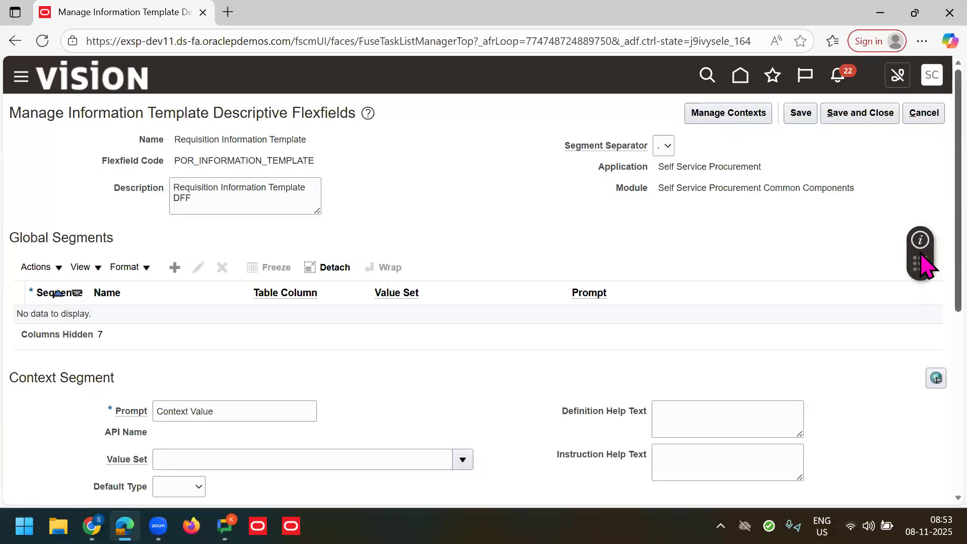
scroll(924, 393, "down", 4)
scroll(924, 413, "down", 1)
triple_click(162, 345)
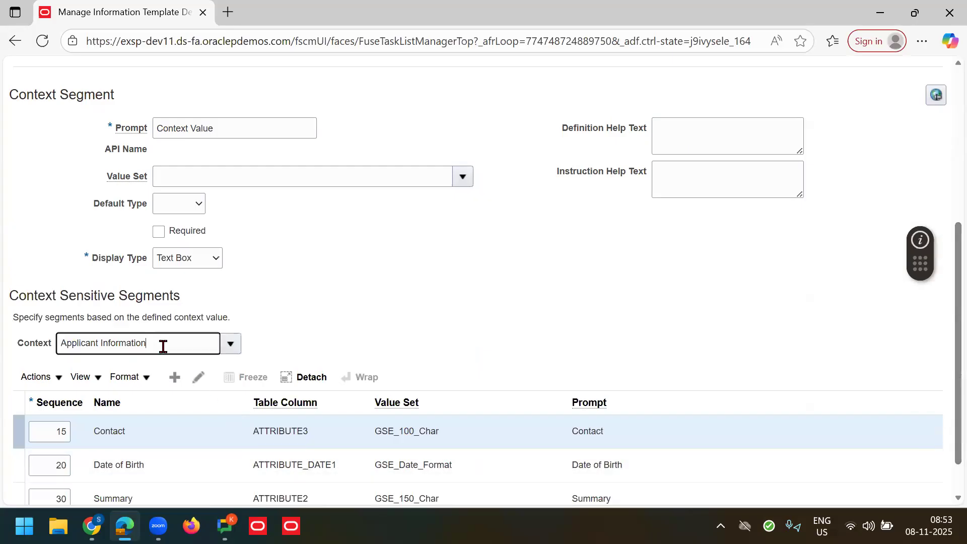
left_click(230, 343)
left_click(144, 218)
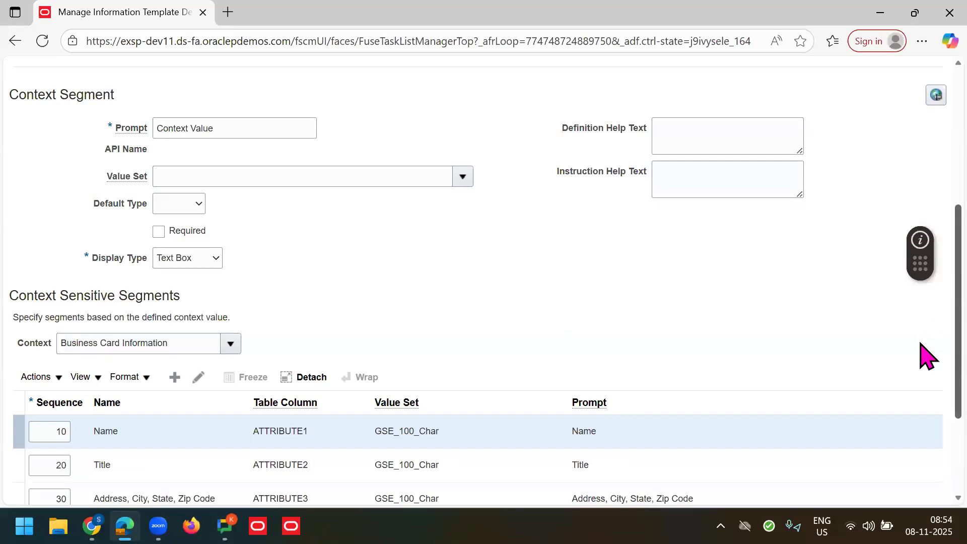
scroll(925, 353, "down", 1)
scroll(925, 237, "up", 6)
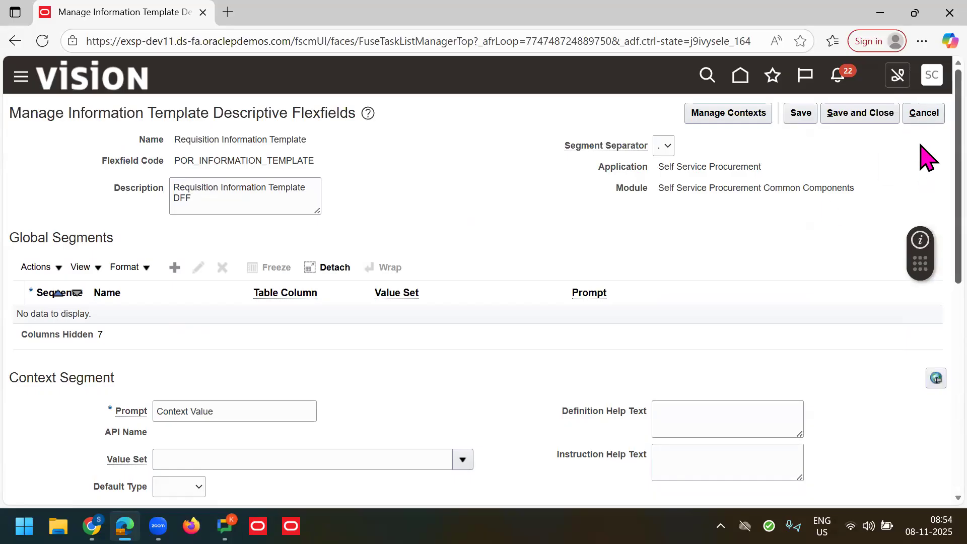
scroll(923, 255, "down", 6)
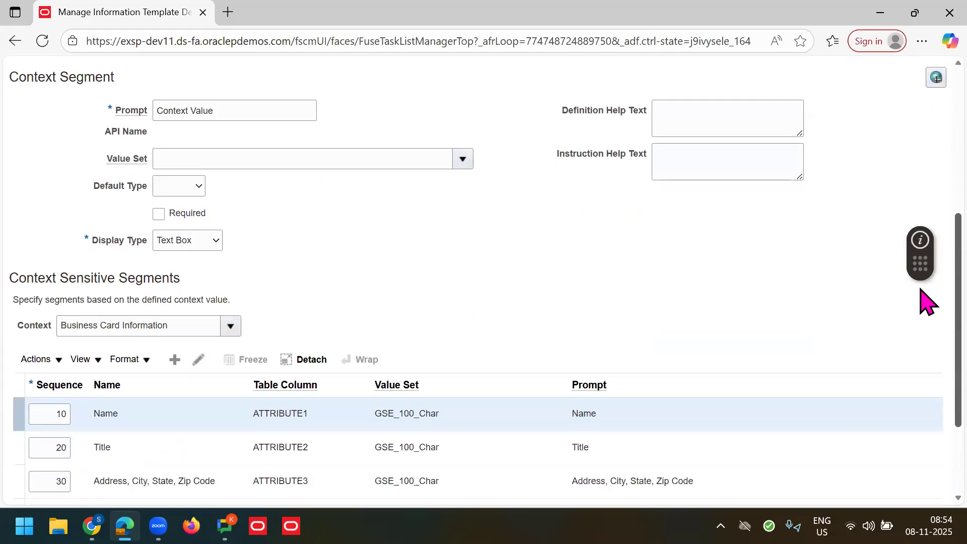
scroll(926, 168, "up", 5)
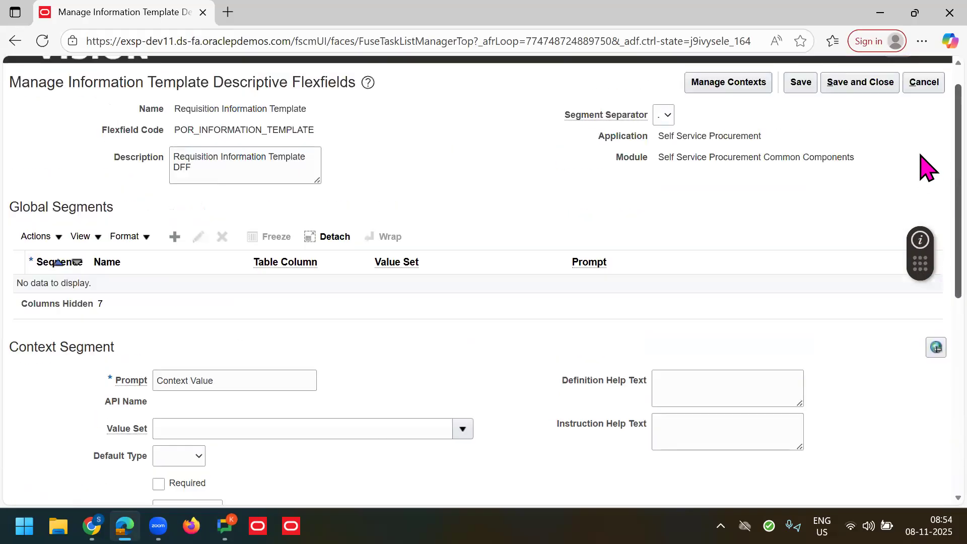
left_click(923, 82)
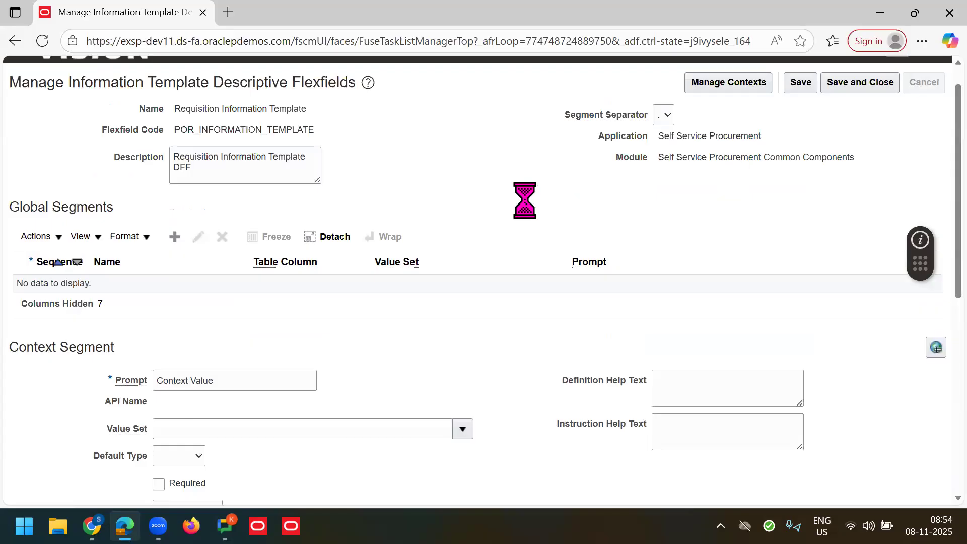
left_click(922, 86)
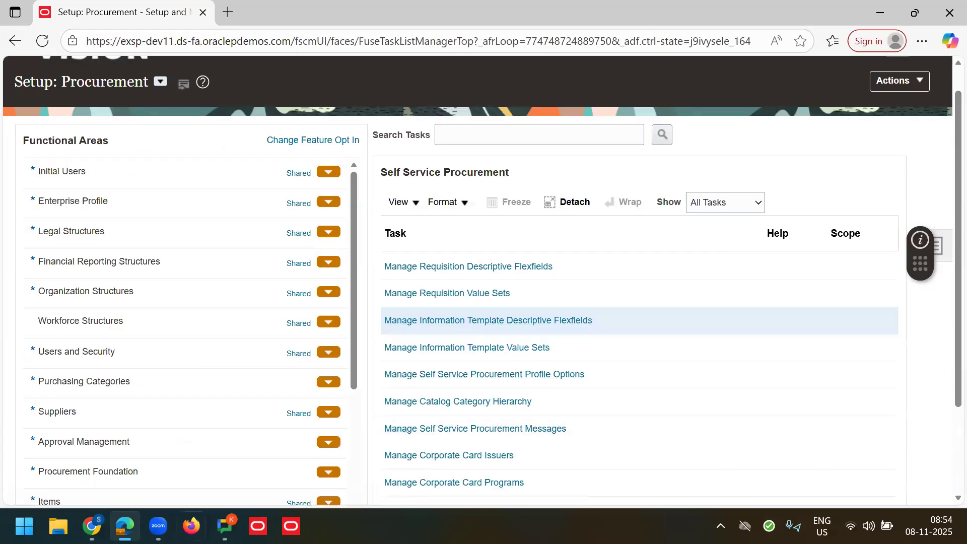
Step: Switch to the Catalogs window and open Manage Smart Forms from its Tasks panel
mouse_move(91, 526)
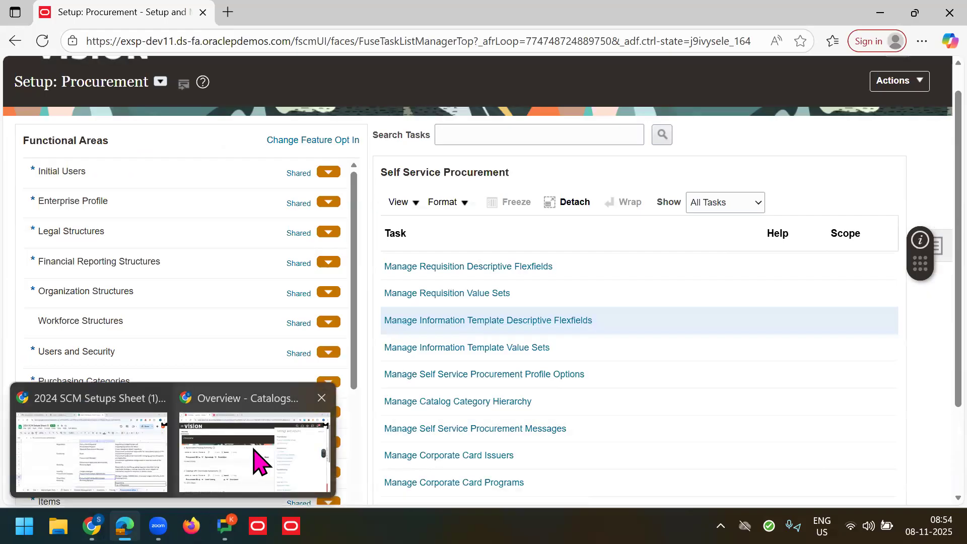
left_click(258, 460)
left_click(537, 235)
left_click(936, 236)
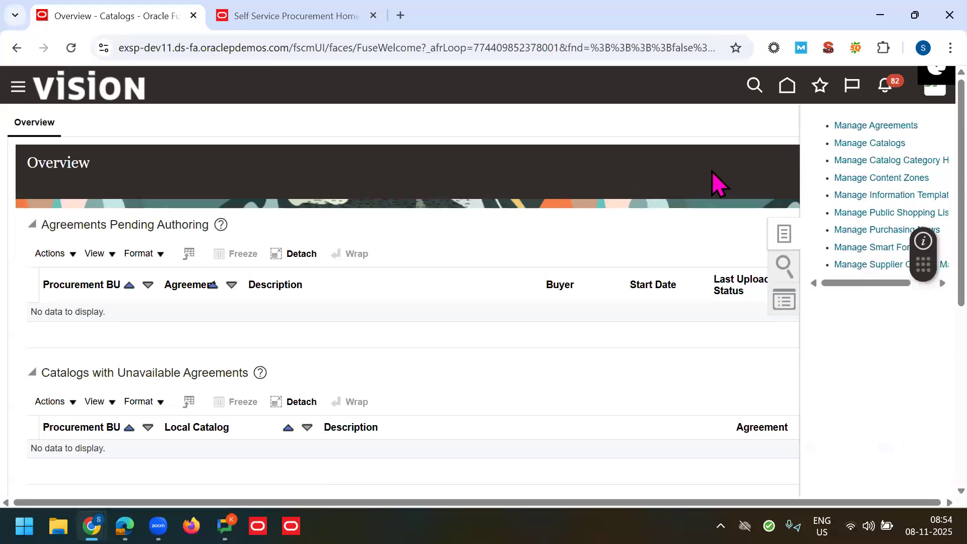
left_click(859, 247)
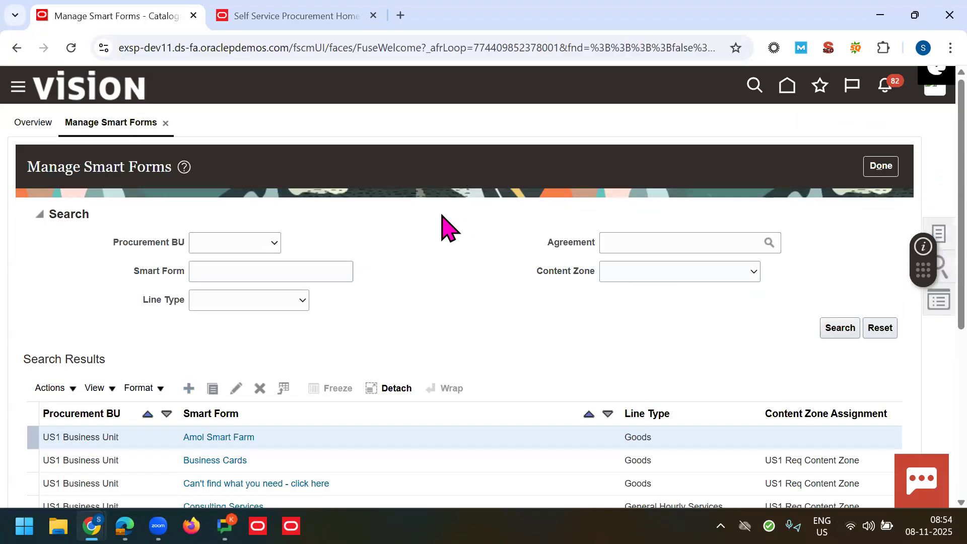
Step: Enter 70K Visiting Cards as the new smart form's name
key("F11")
left_click(245, 183)
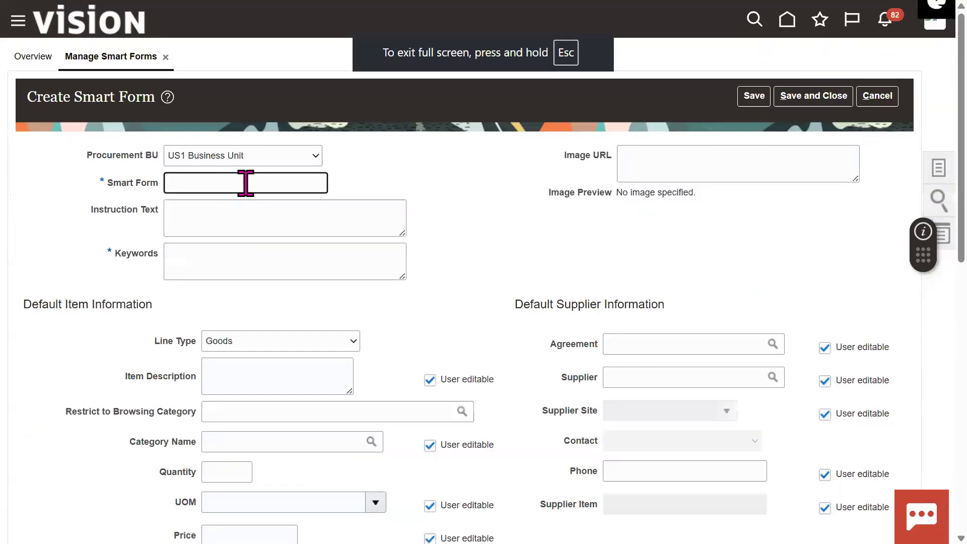
type("70K Visiting Cards")
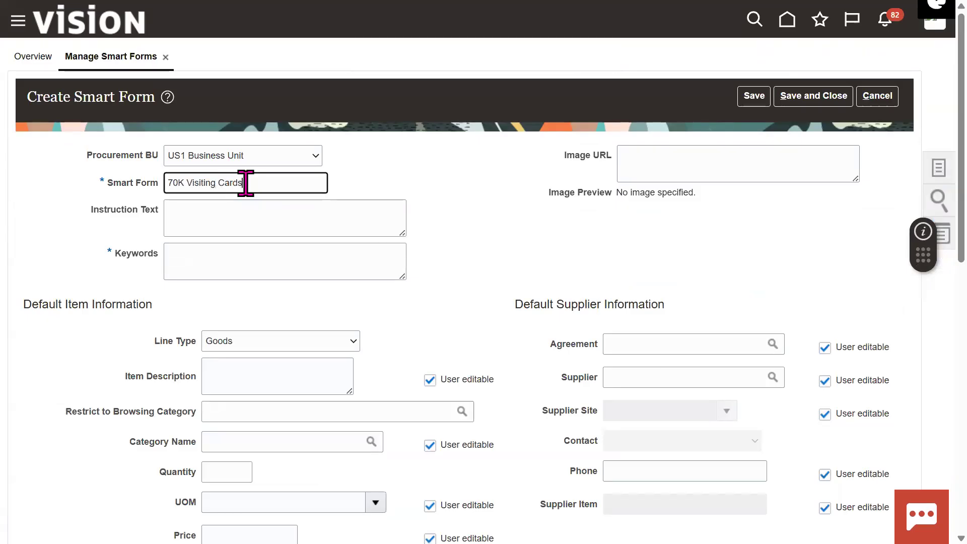
key("Tab")
left_click(255, 258)
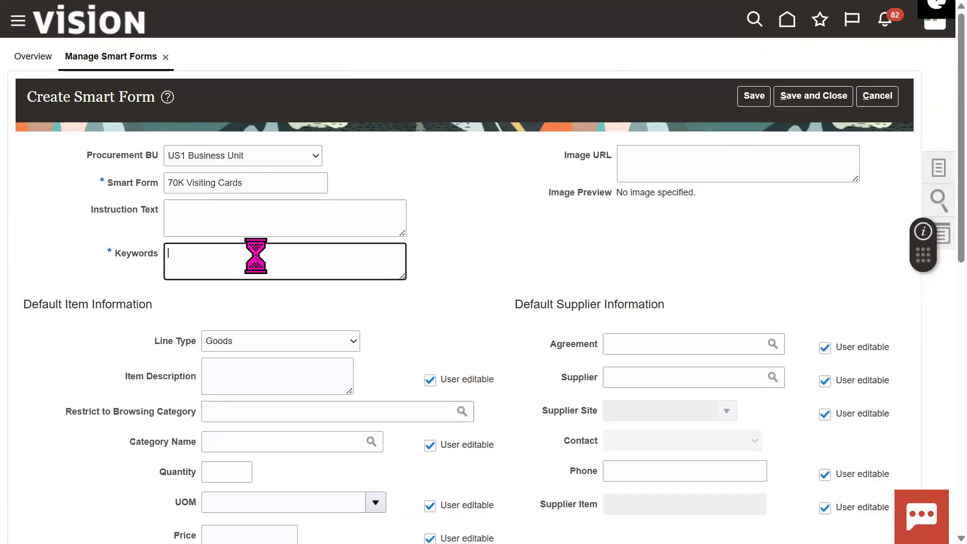
triple_click(133, 258)
left_click(262, 73)
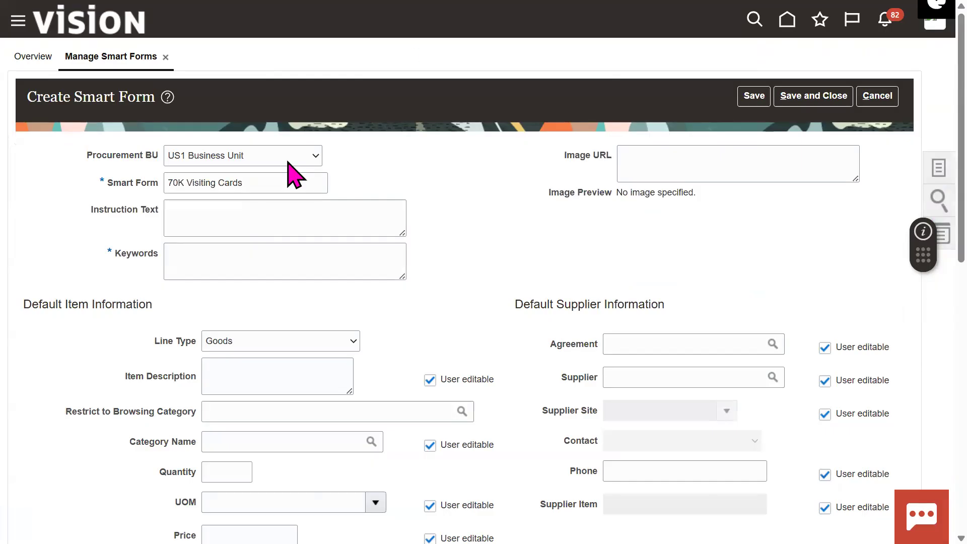
key("F11")
left_click_drag(291, 48, 75, 48)
key("ctrl+c")
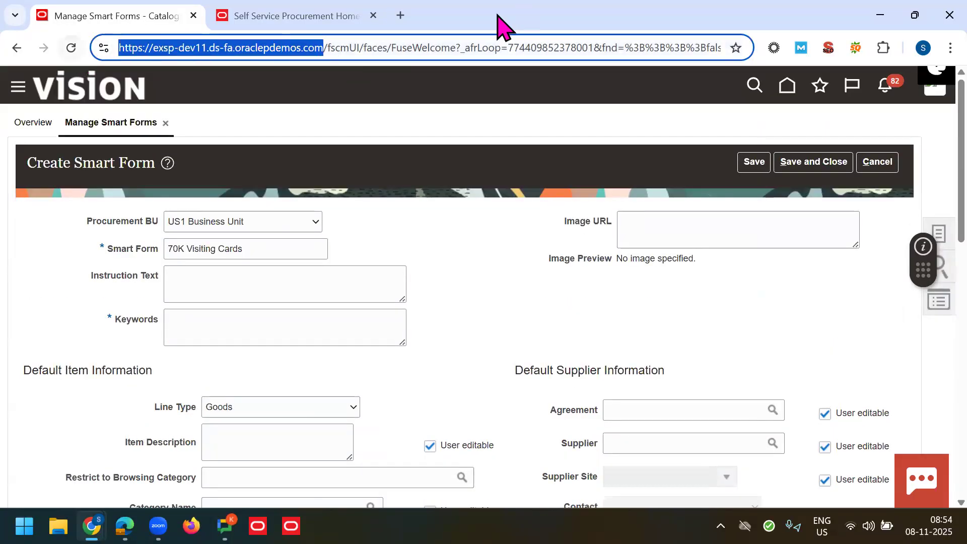
Step: Load the host address in a new tab, open Purchase Requisitions, then return to the smart form
left_click(408, 15)
key("ctrl+v")
key("Return")
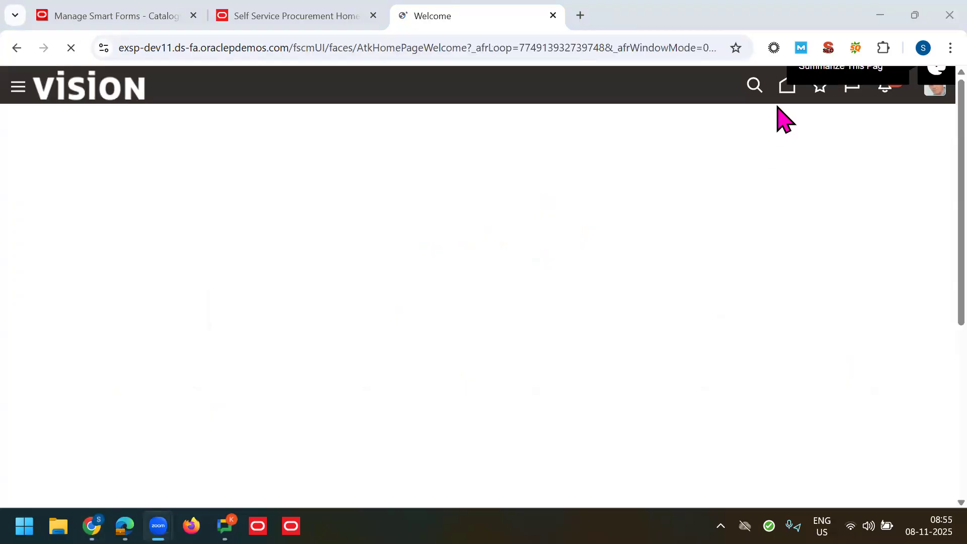
left_click(784, 88)
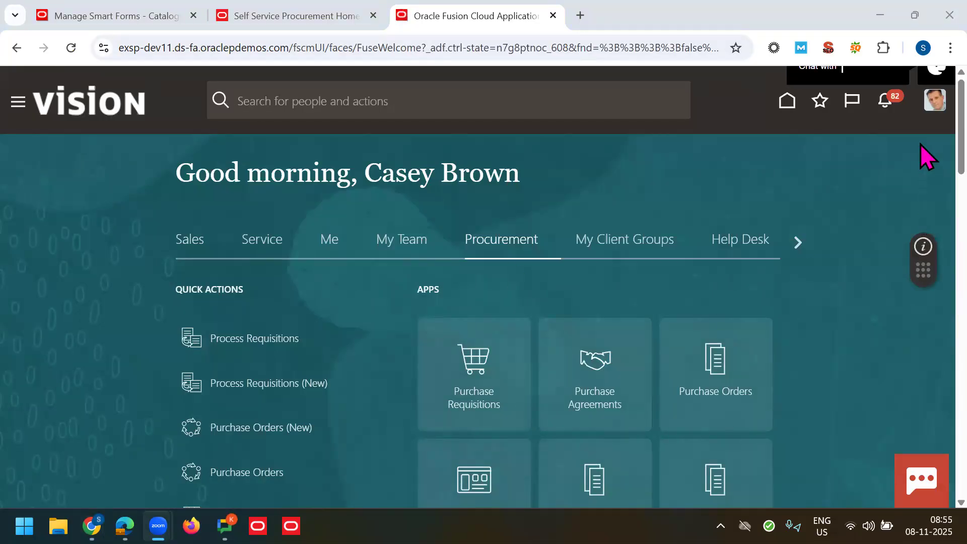
scroll(683, 255, "down", 2)
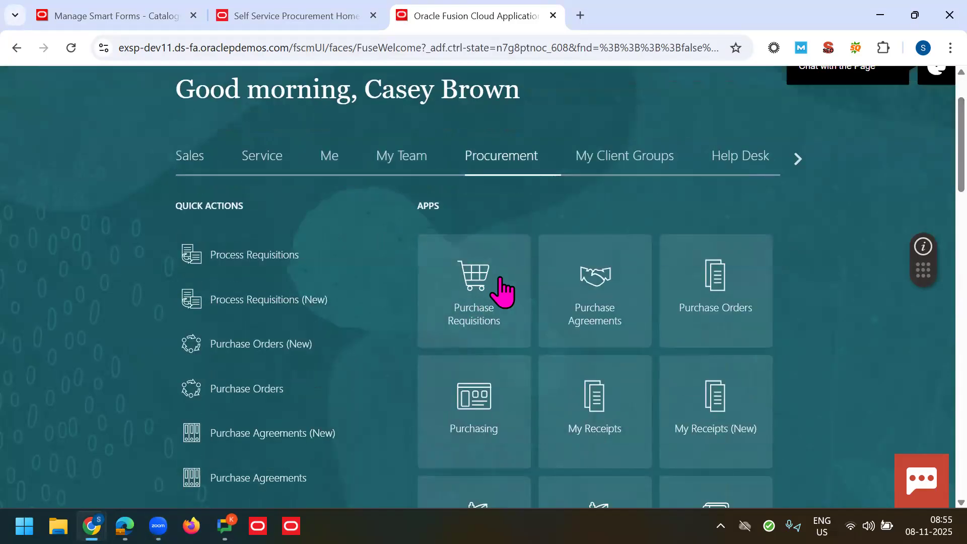
left_click(460, 292)
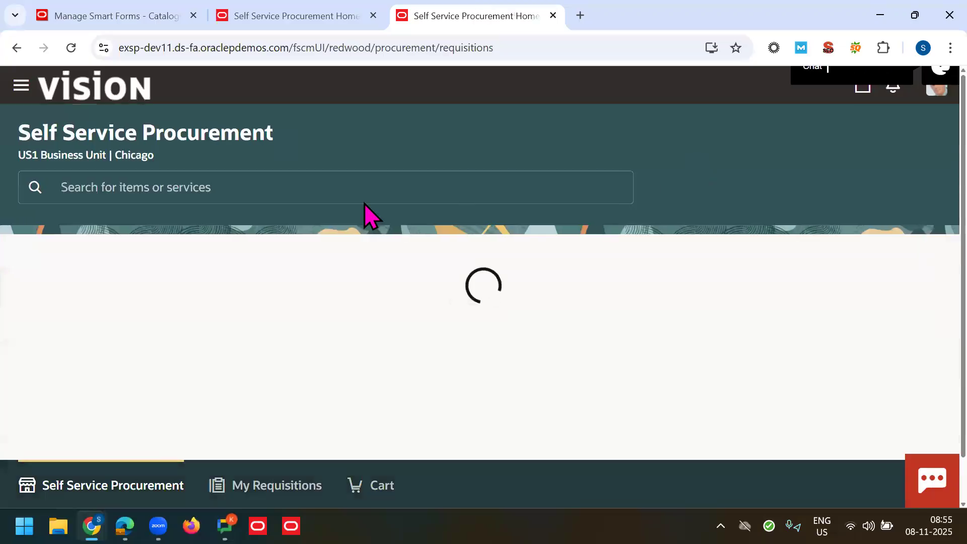
left_click(161, 192)
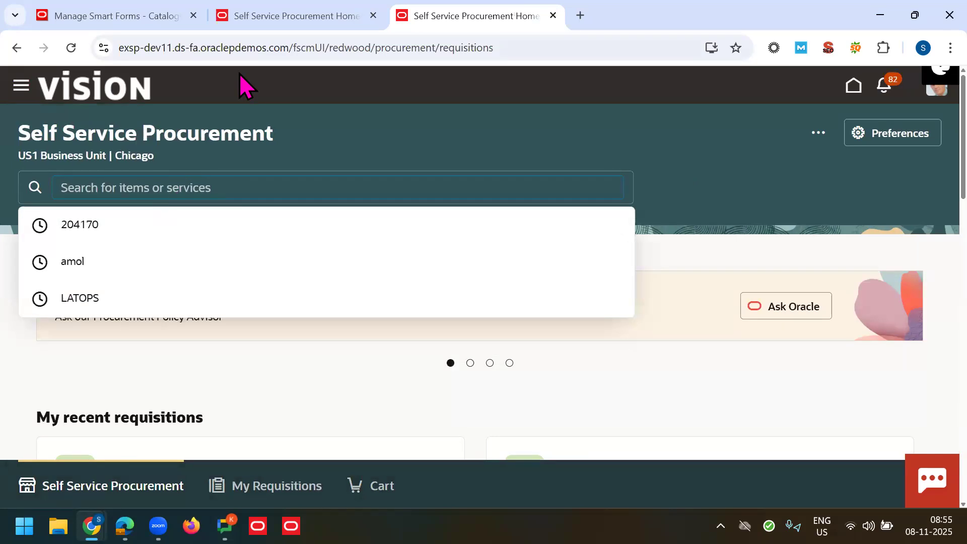
left_click(211, 21)
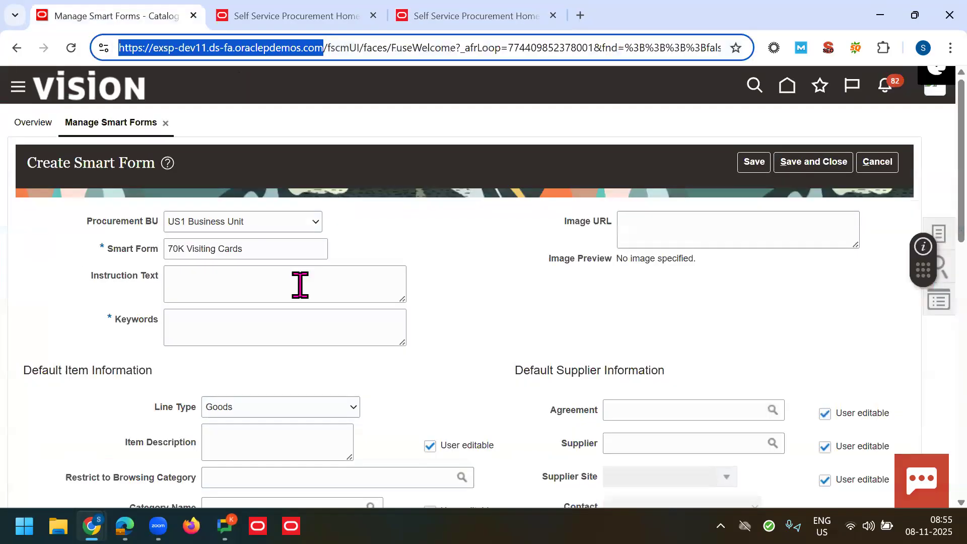
Step: Enter the keywords 'Visiting Cards, Business Cards, Marketing Cards' for the 70K Visiting Cards smart form
left_click(243, 319)
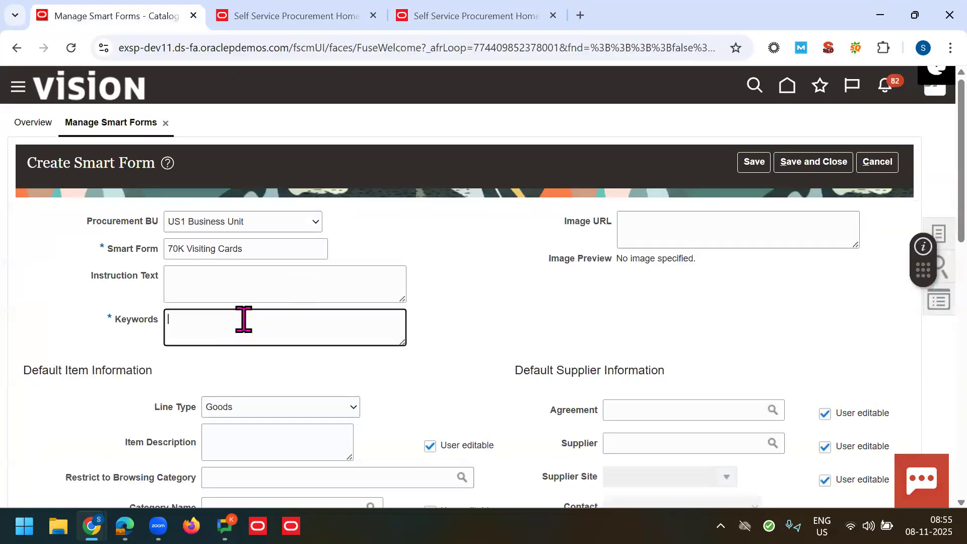
left_click(500, 156)
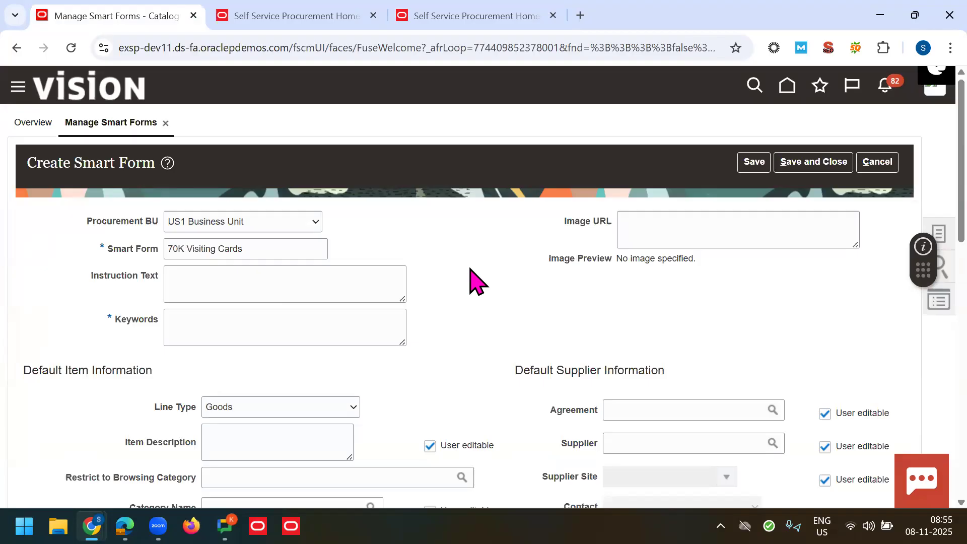
key("F11")
left_click(292, 260)
type("V")
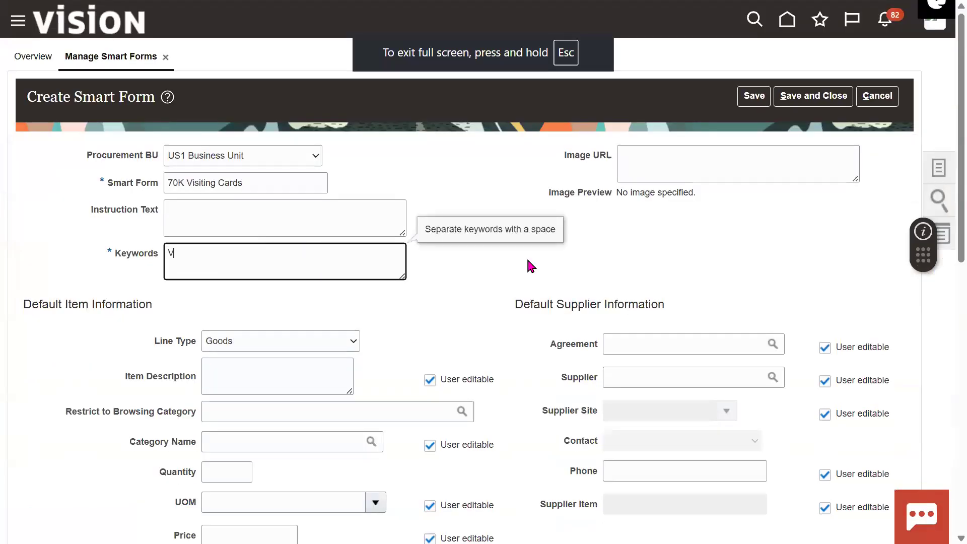
type("isting")
key("BackSpace")
key("BackSpace")
key("BackSpace")
key("BackSpace")
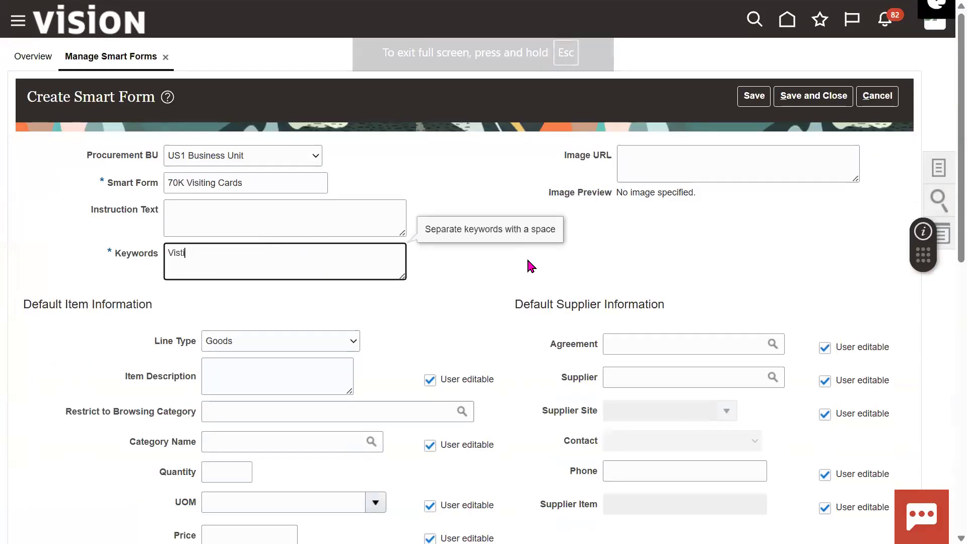
type("ing Cards, Business Cards, Markt")
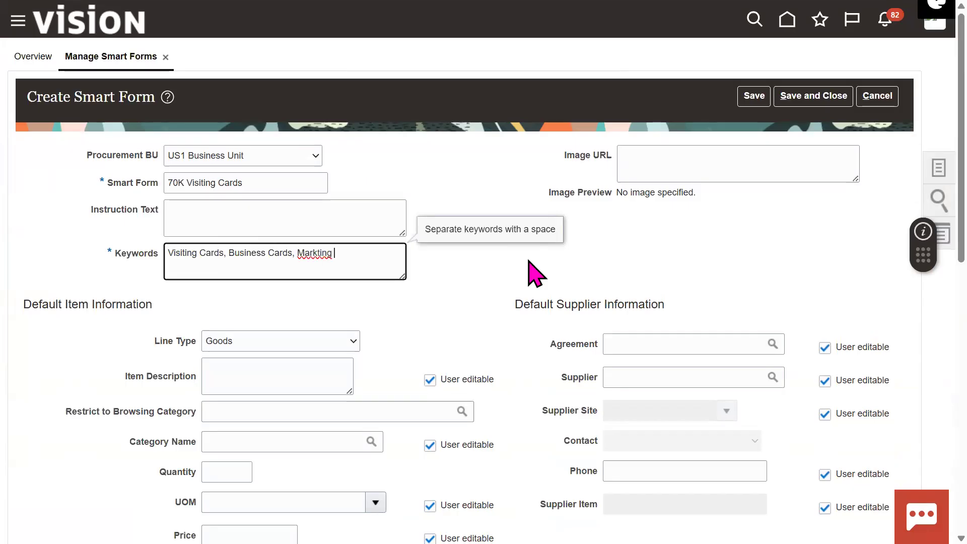
key("BackSpace")
type("e")
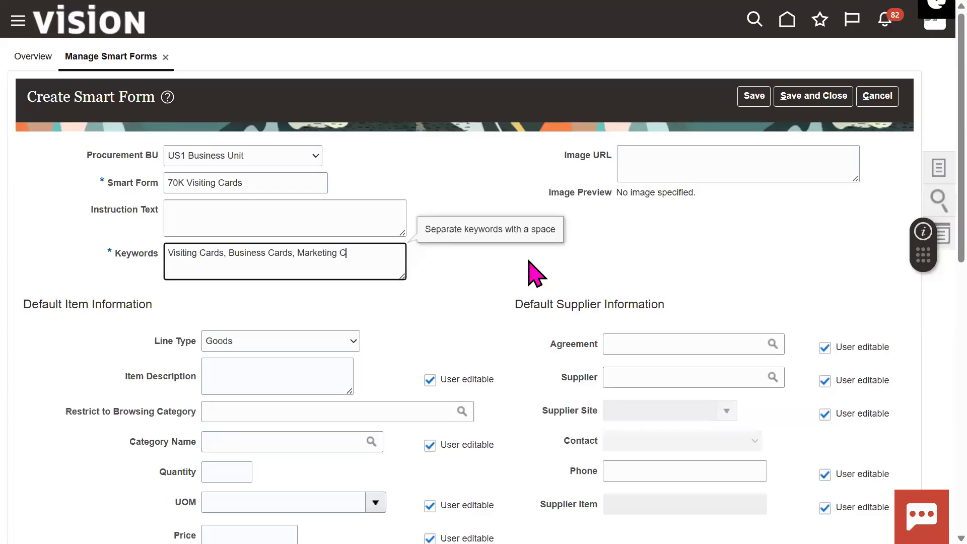
left_click(508, 267)
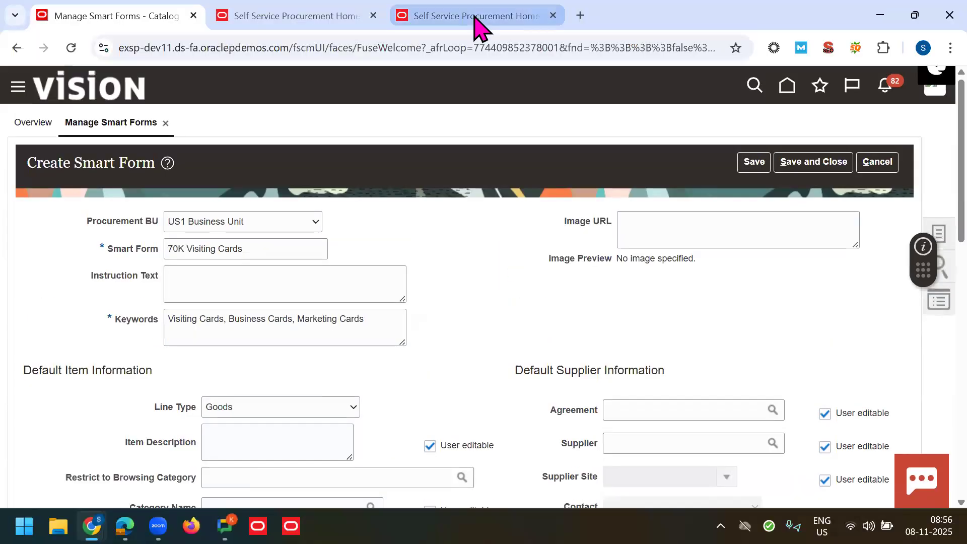
left_click(473, 16)
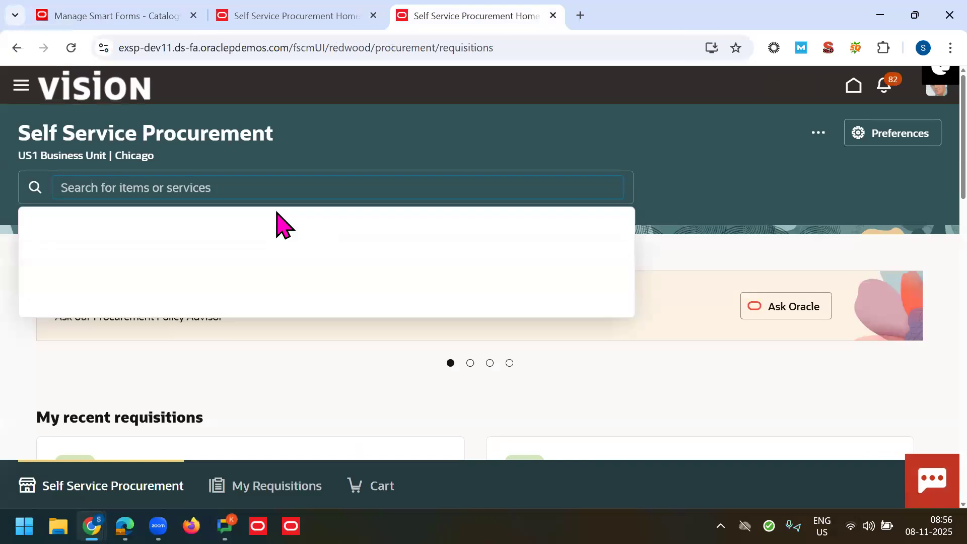
left_click(93, 13)
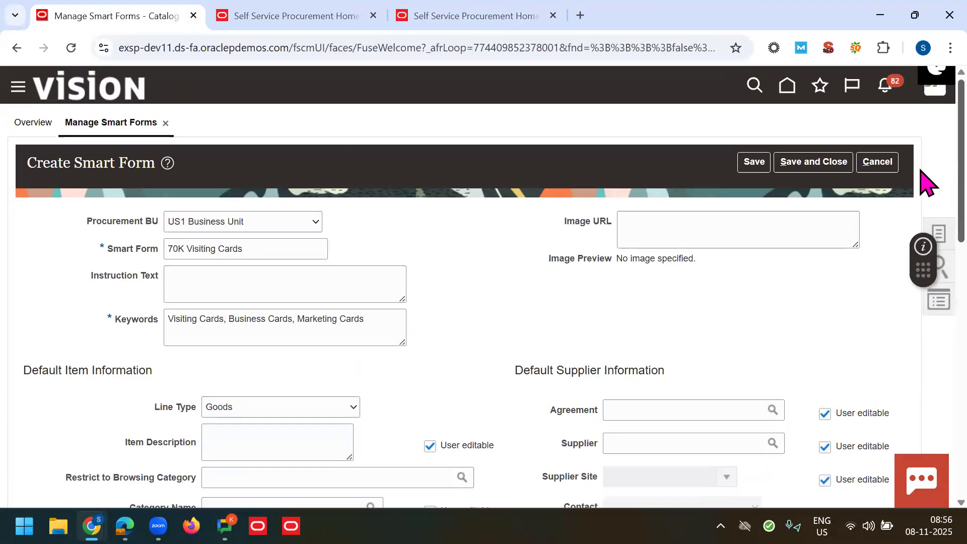
Step: Set the item's Category Name to Marketing General
scroll(923, 192, "down", 1)
scroll(926, 252, "down", 3)
left_click(258, 237)
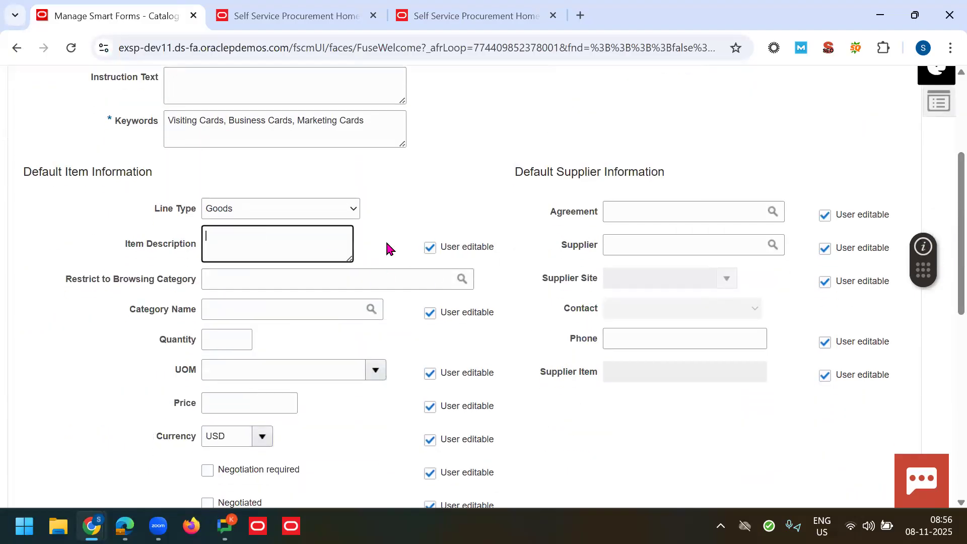
left_click(295, 289)
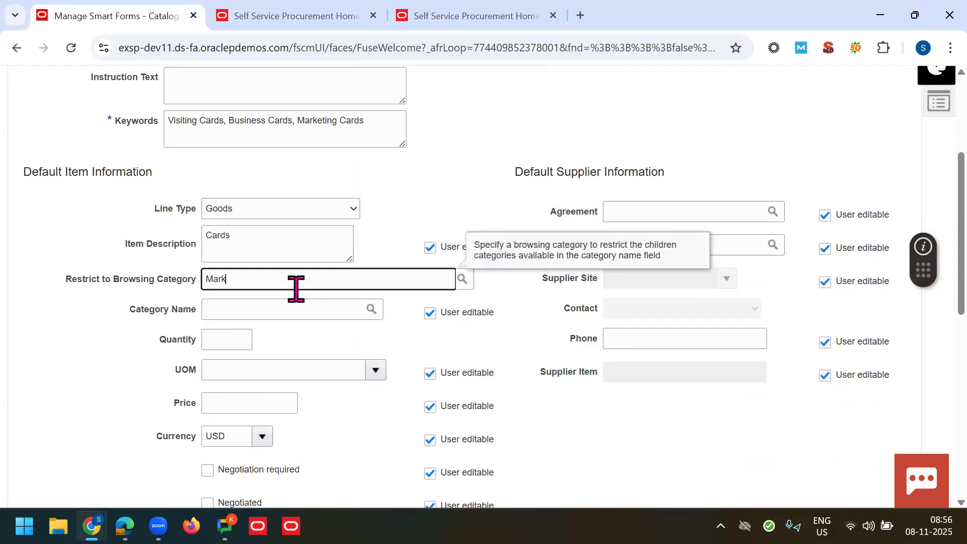
type("Mark")
left_click(270, 303)
scroll(923, 292, "down", 2)
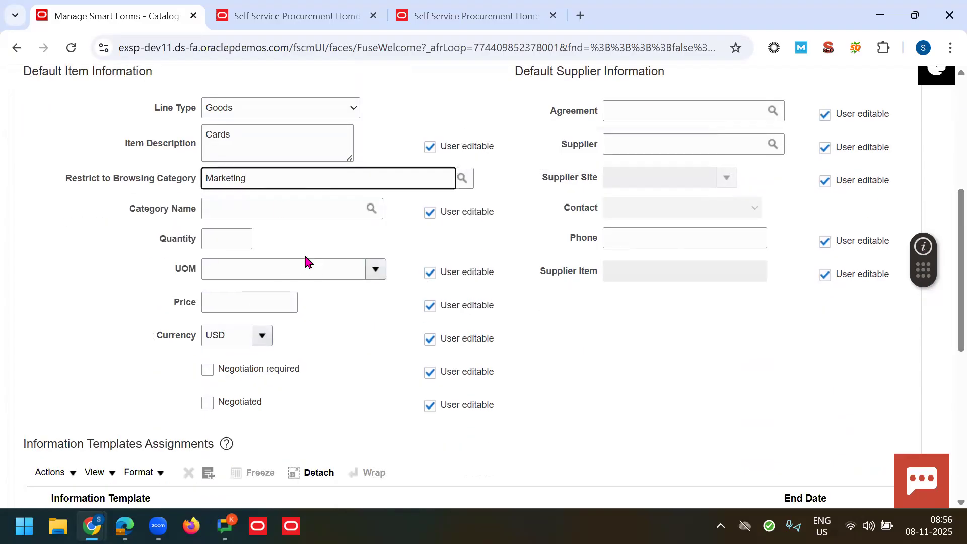
key("ctrl+x")
left_click(268, 214)
key("ctrl+v")
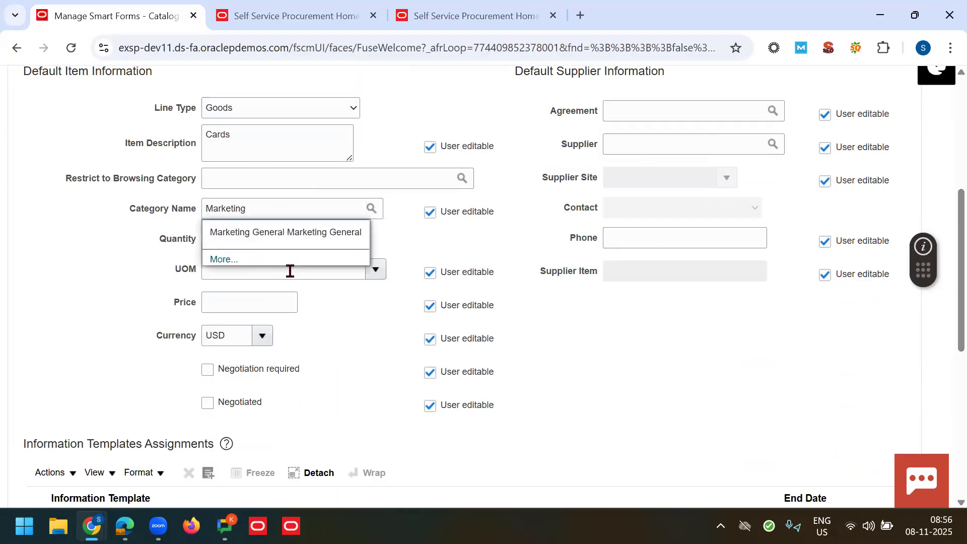
left_click(274, 234)
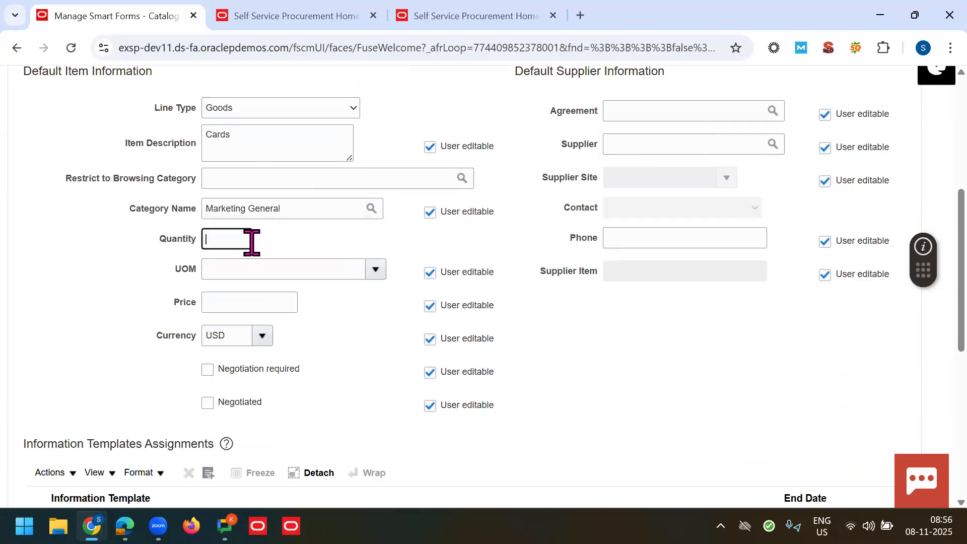
Step: Enter default quantity 1, unit of measure Each, and price 50.00
type("1")
key("Tab")
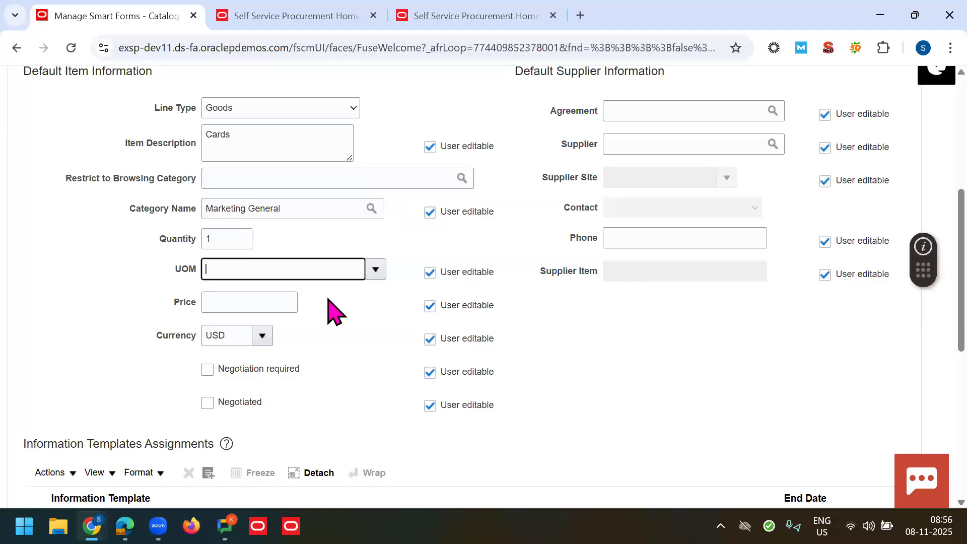
type("Each")
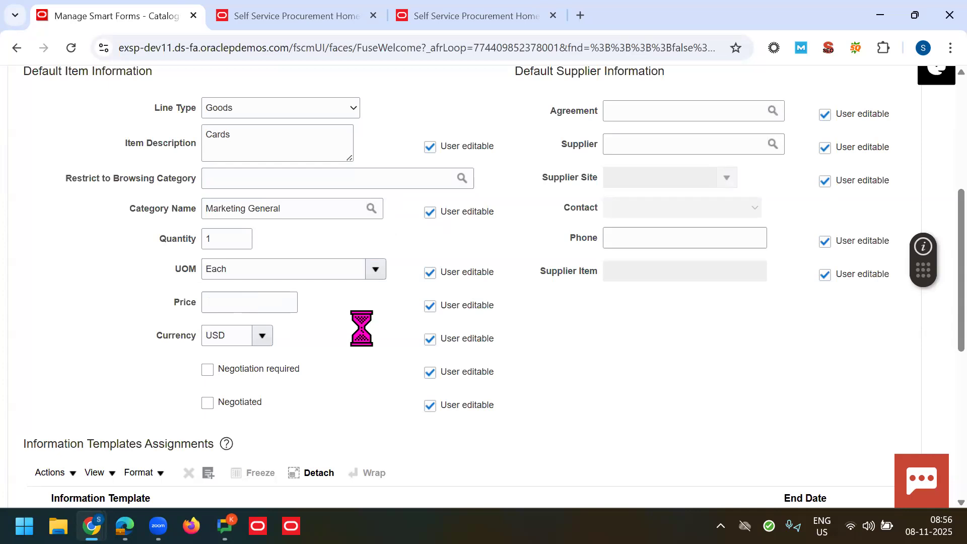
left_click(280, 311)
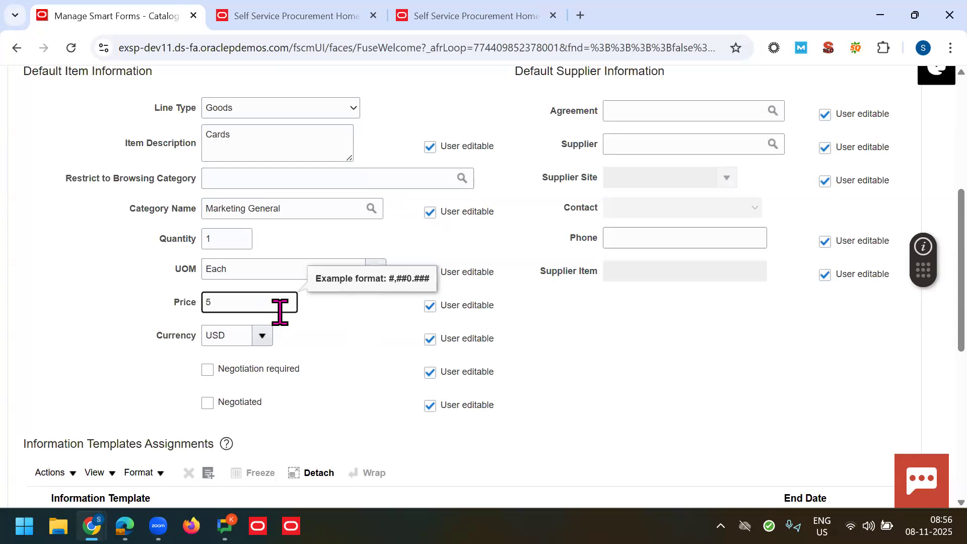
key("Tab")
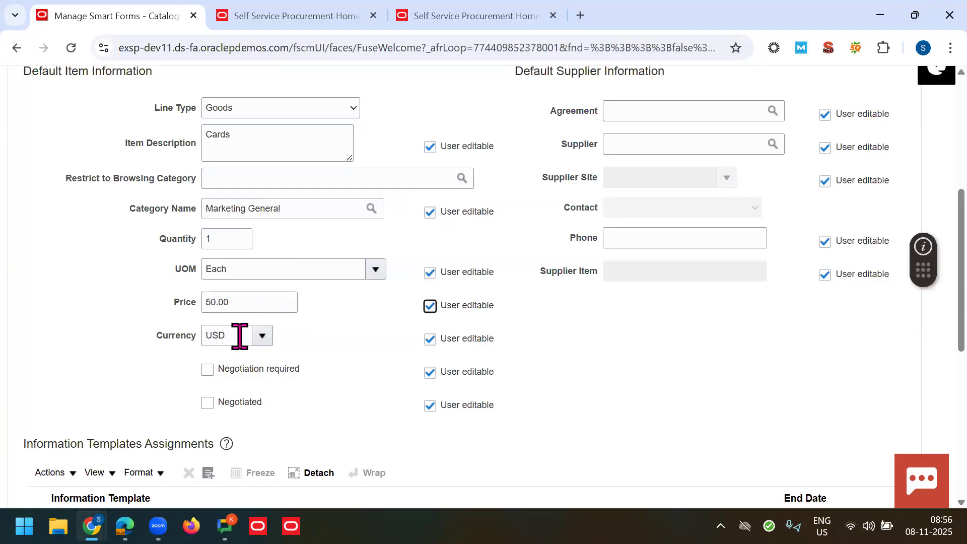
double_click(240, 335)
left_click(621, 378)
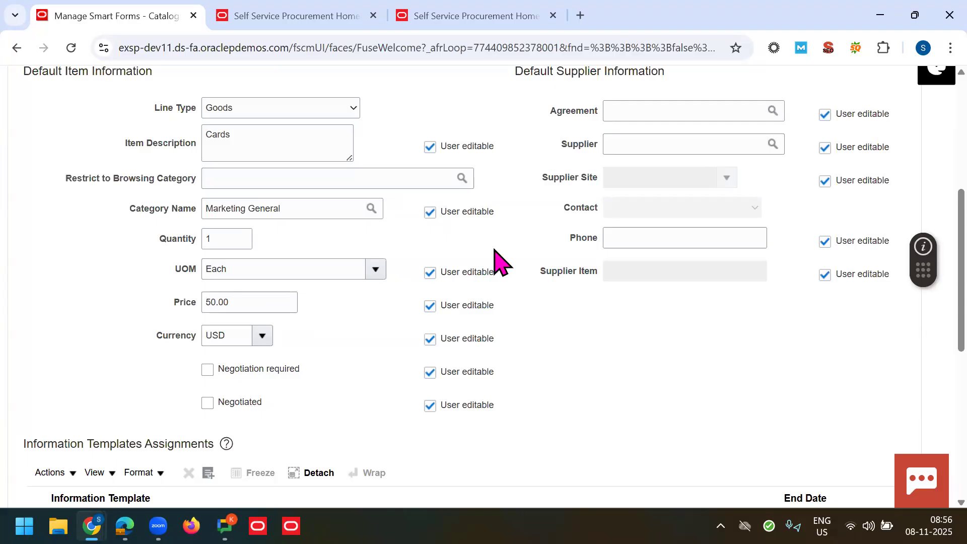
Step: Clear User editable for Category Name and Price so requesters cannot change them
left_click(448, 212)
left_click_drag(496, 151, 444, 169)
left_click(277, 143)
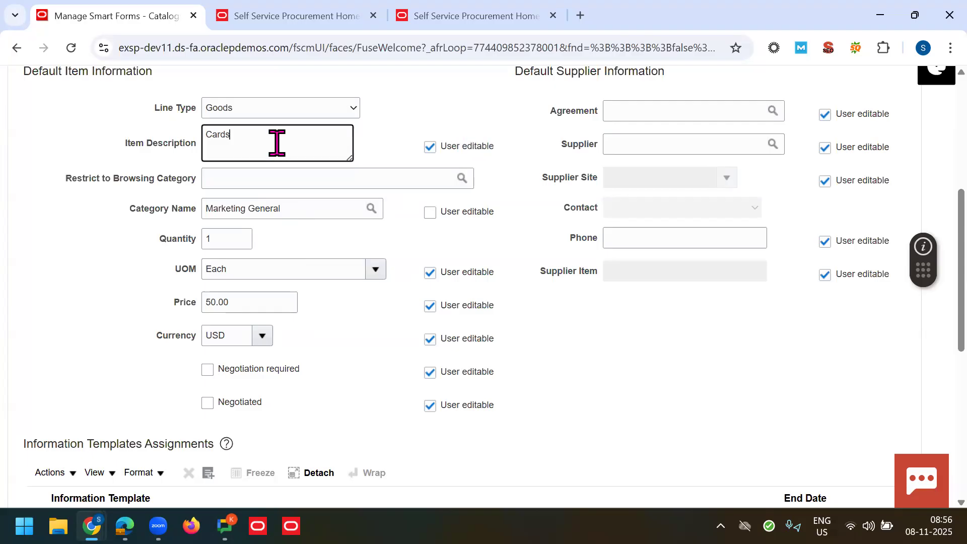
left_click(604, 353)
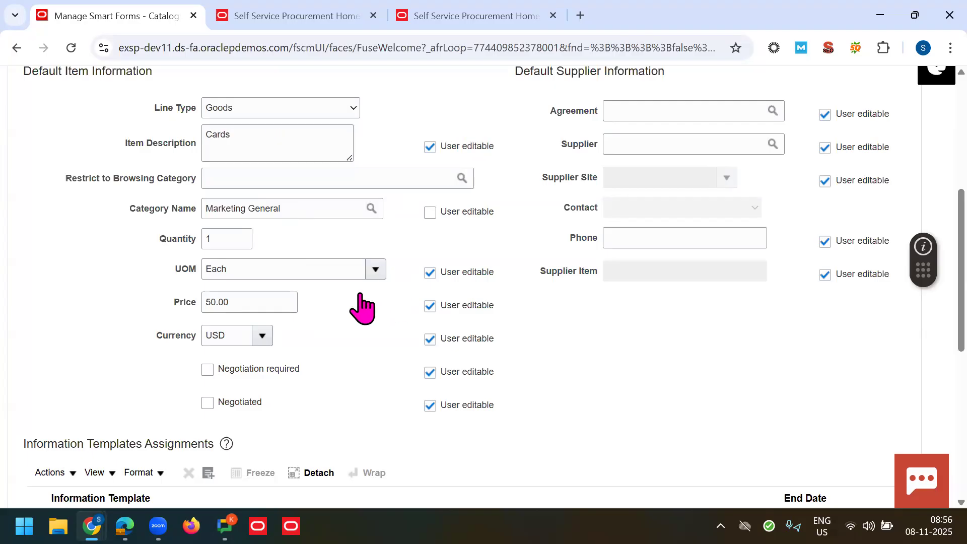
double_click(251, 301)
left_click_drag(486, 306, 577, 318)
left_click(578, 330)
left_click(449, 305)
left_click_drag(537, 313, 456, 304)
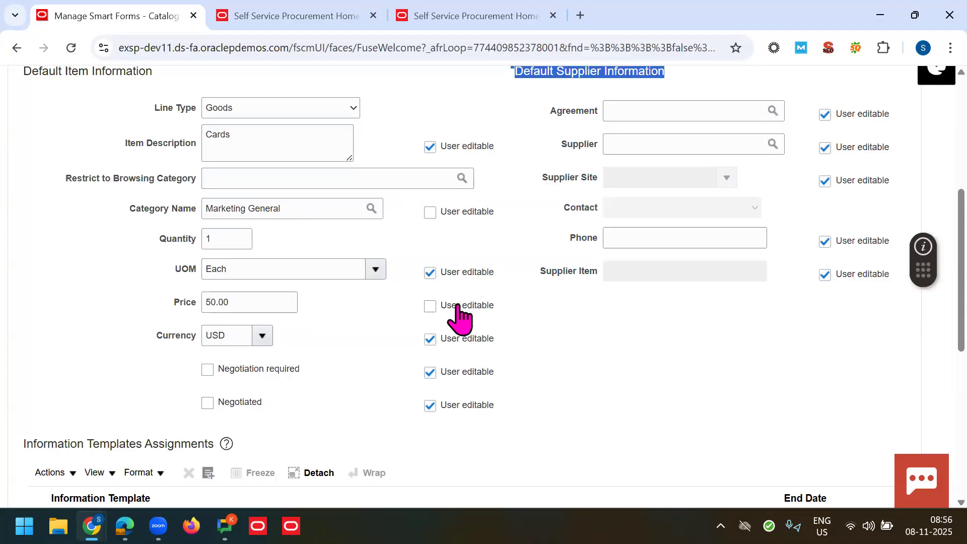
left_click(625, 345)
scroll(921, 243, "up", 1)
Step: Default supplier Lee Supplies at site Lee US1, with both fields locked from editing
left_click(658, 174)
type("Lee")
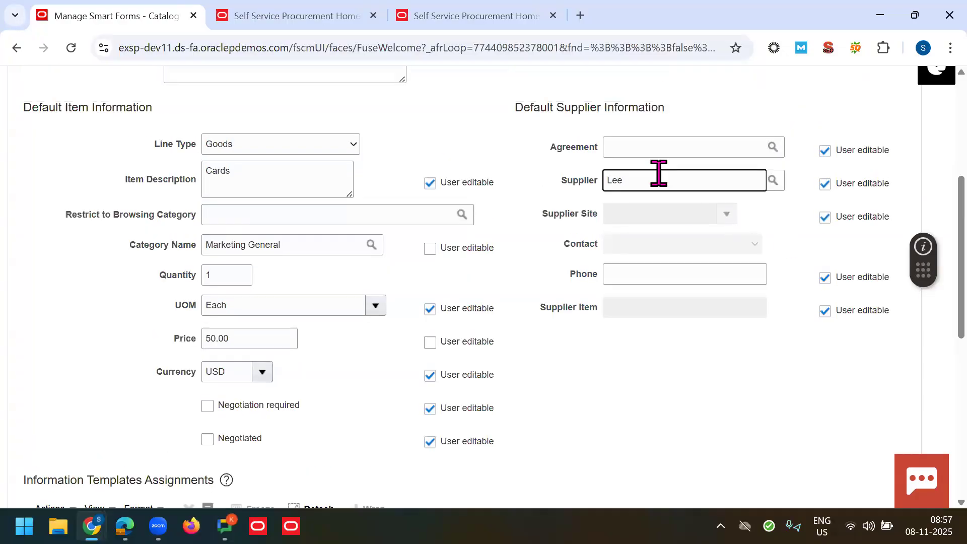
type(" Supplies")
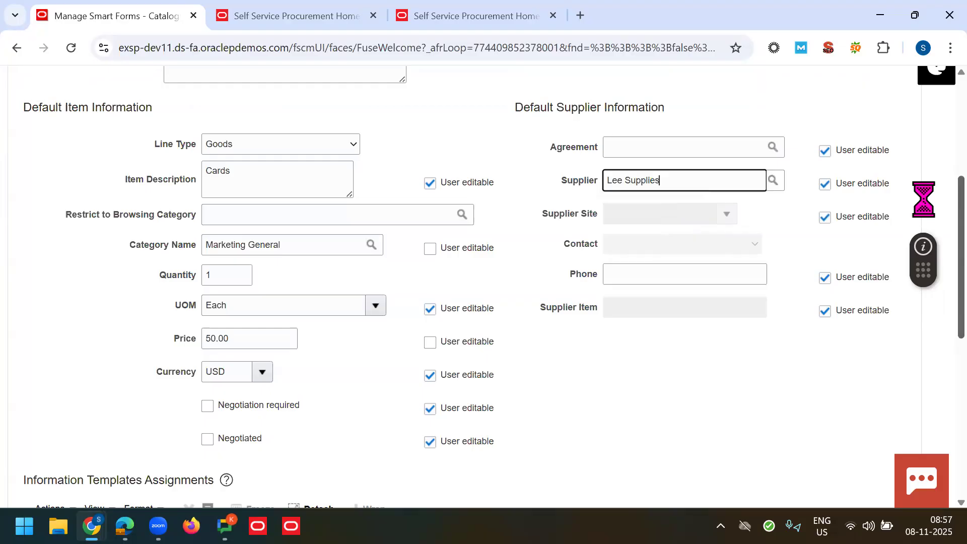
left_click(732, 215)
left_click(654, 261)
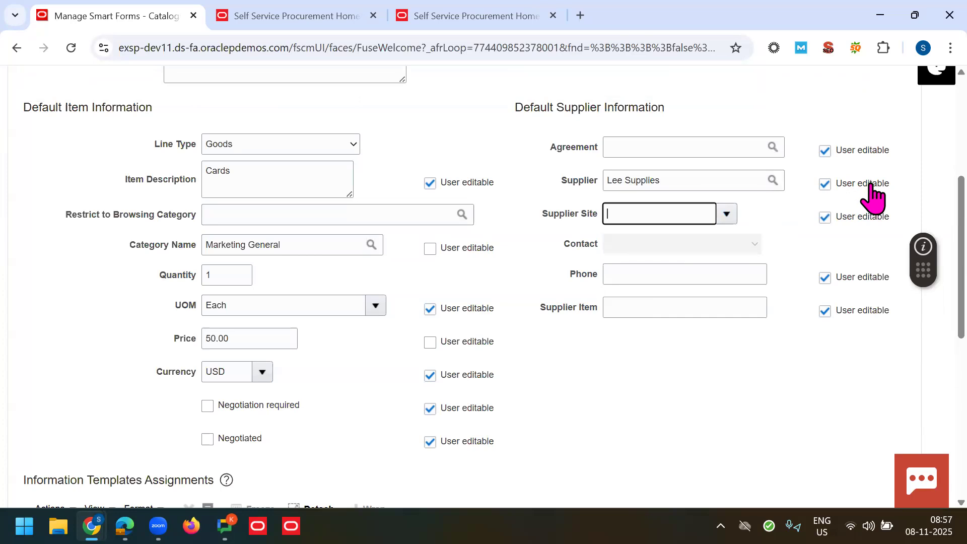
left_click(846, 183)
left_click(824, 217)
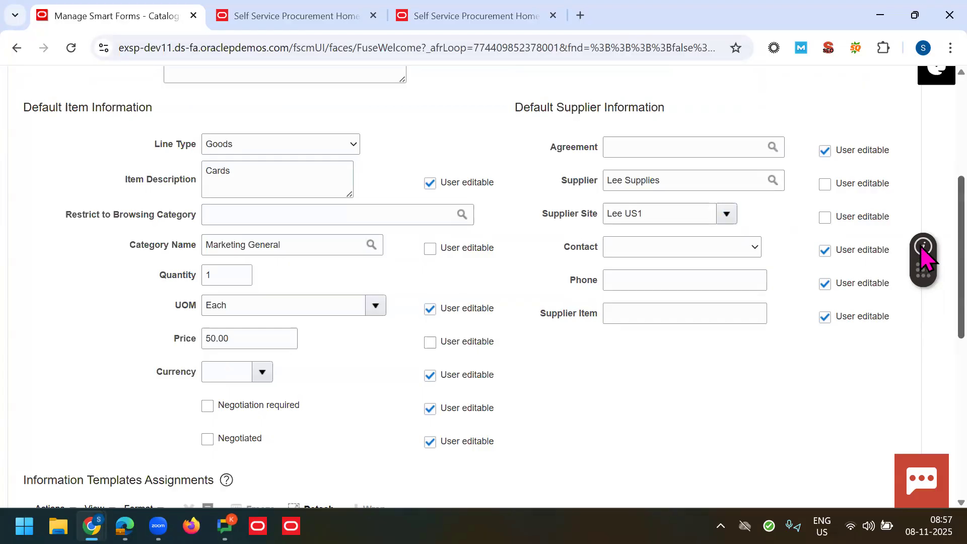
Step: Add the Business Card Information template to the smart form
scroll(923, 345, "down", 5)
left_click(208, 262)
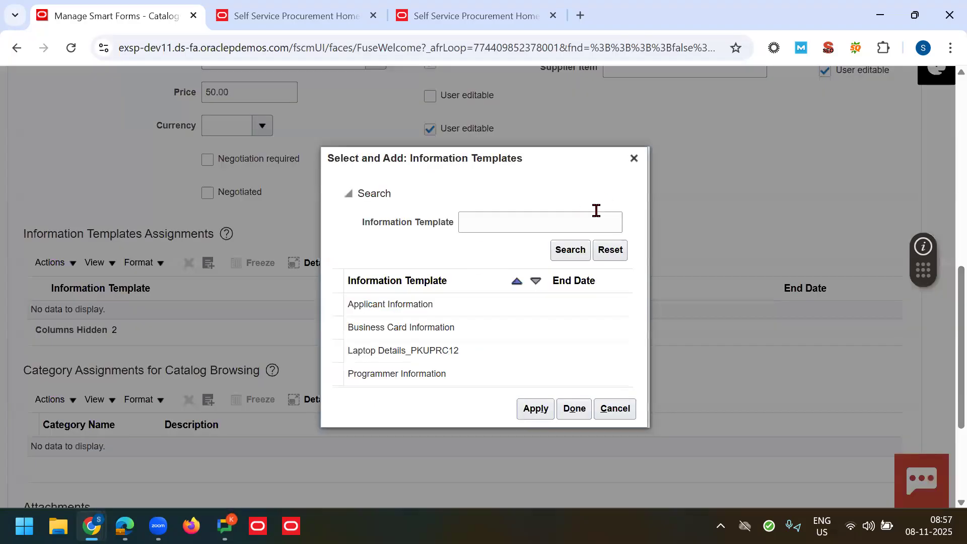
left_click(396, 326)
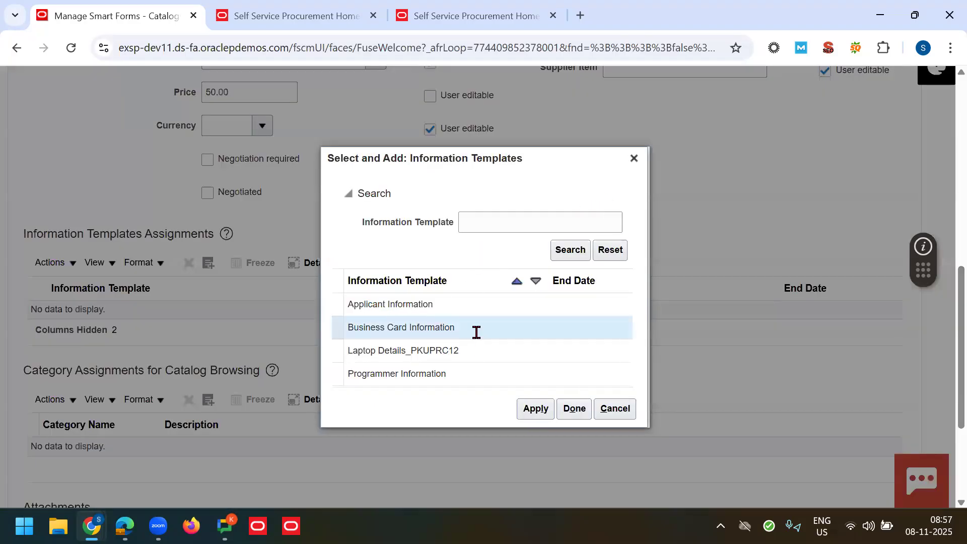
left_click(532, 410)
left_click(573, 408)
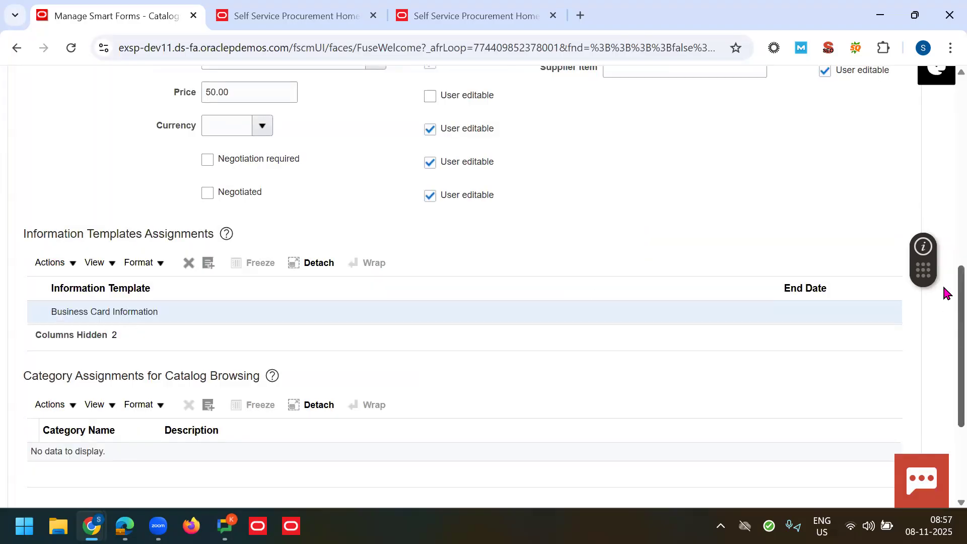
Step: Save and close the 70K Visiting Cards smart form and acknowledge the confirmation
scroll(944, 293, "up", 3)
scroll(945, 204, "up", 5)
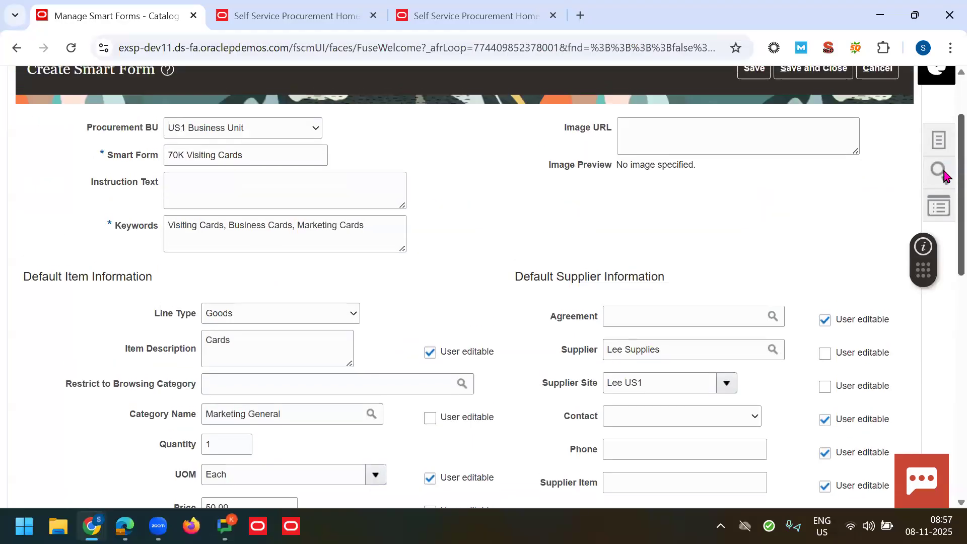
scroll(944, 187, "up", 1)
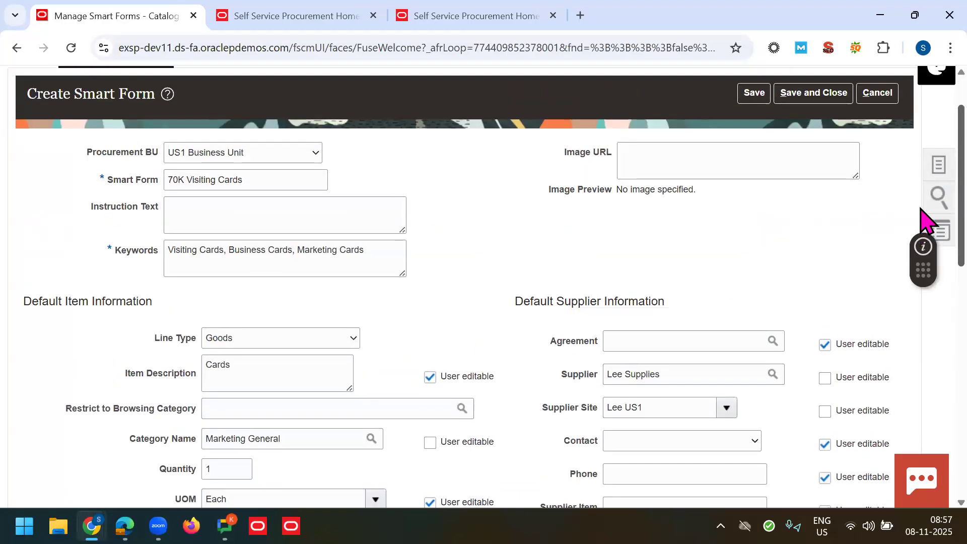
scroll(927, 221, "up", 1)
left_click(814, 108)
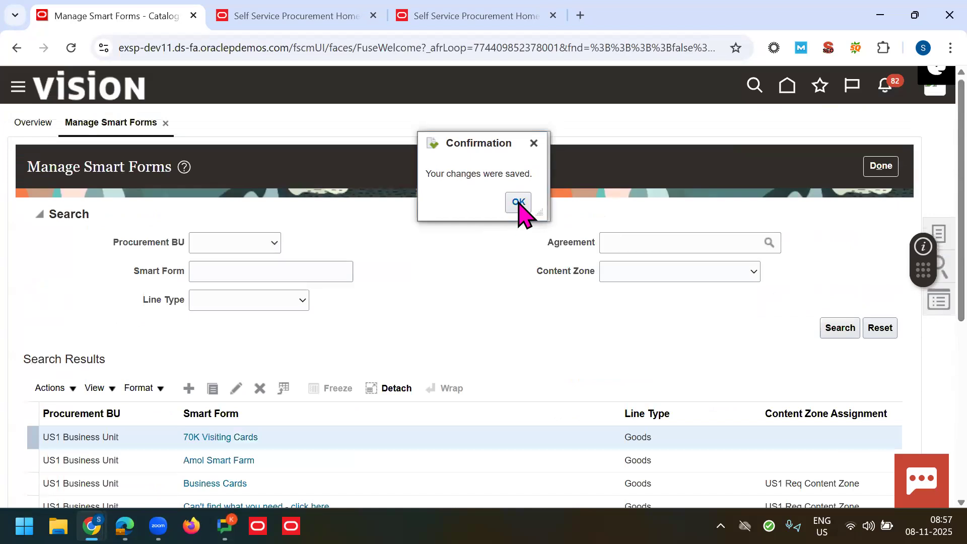
left_click(517, 202)
left_click(940, 231)
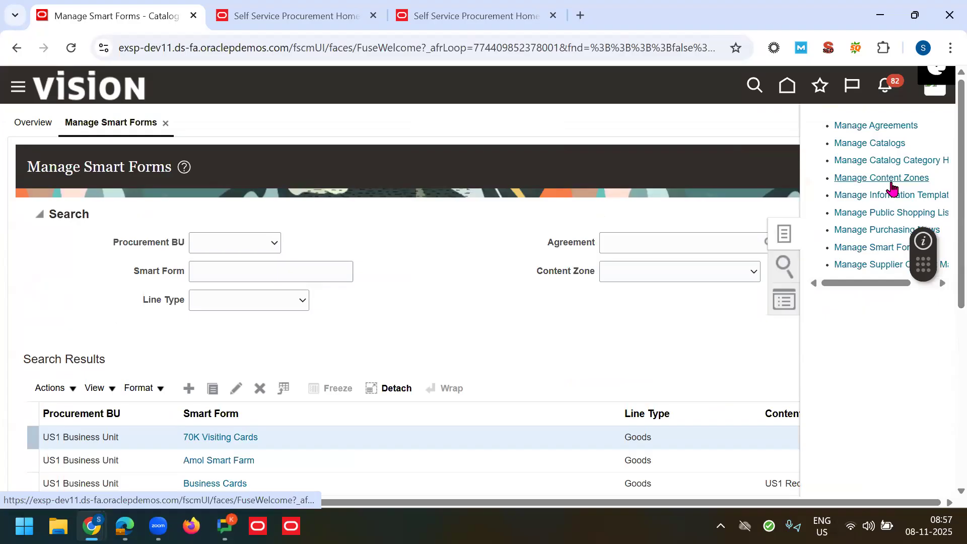
Step: Create a new content zone in Manage Content Zones named '70K Content Zone'
left_click(901, 179)
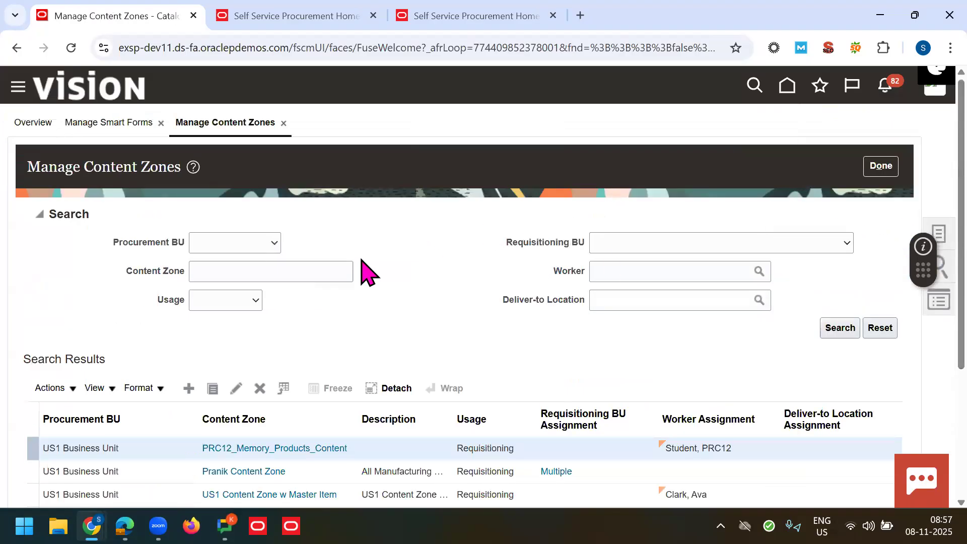
scroll(388, 252, "down", 1)
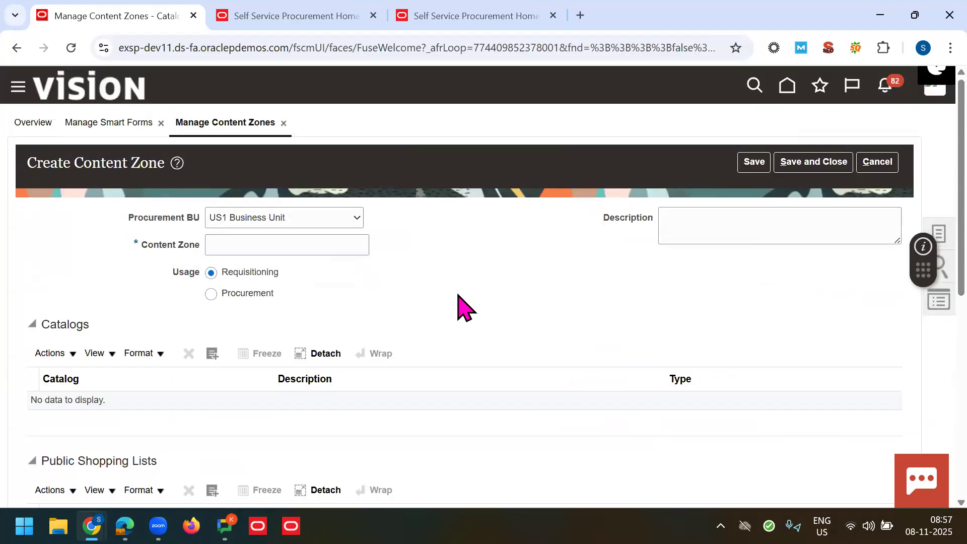
key("F11")
left_click(290, 181)
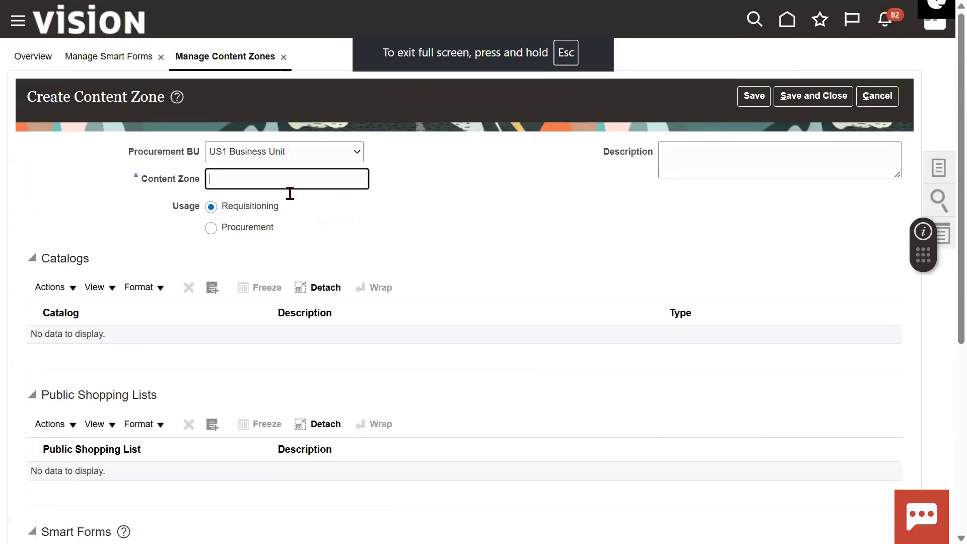
type("70K Content Zone")
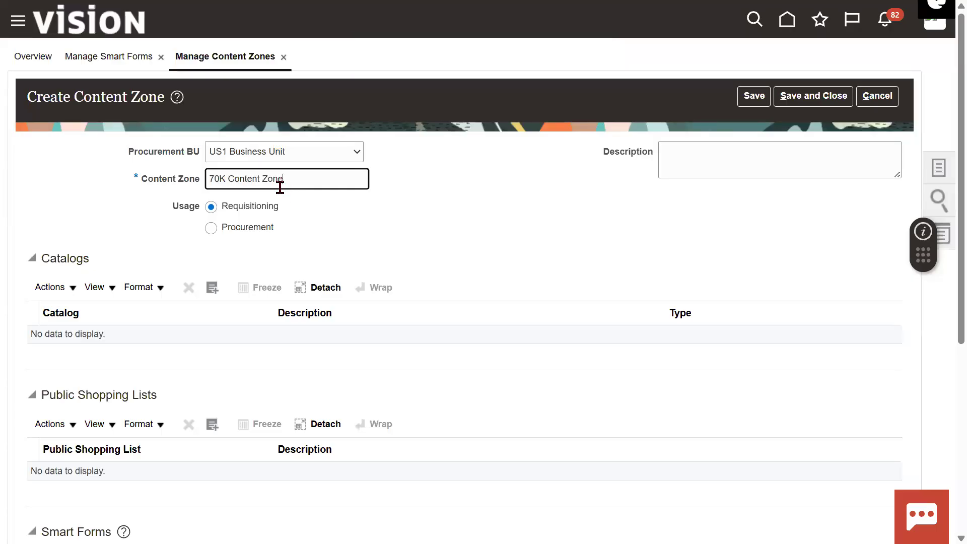
Step: Open the catalogs Select and Add list and cancel without adding any
scroll(254, 216, "down", 2)
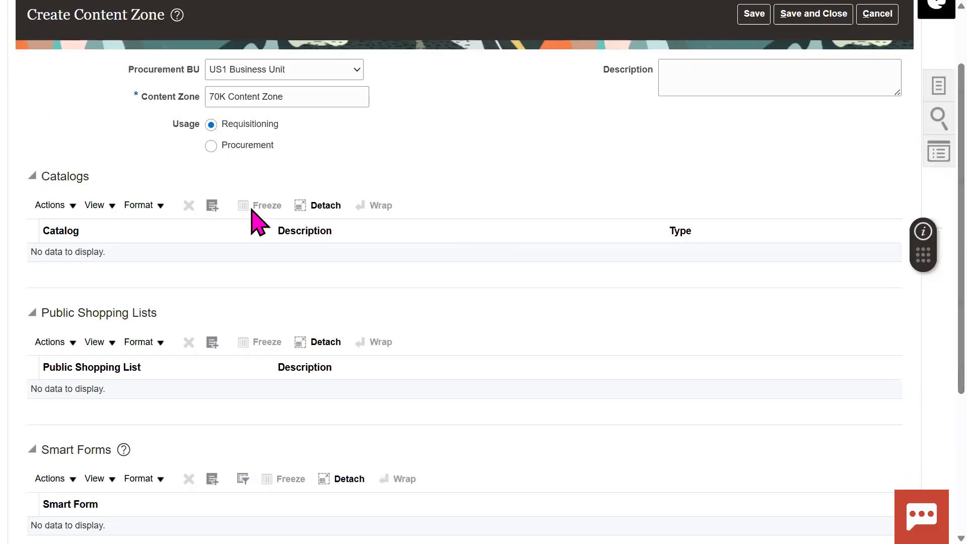
left_click(207, 211)
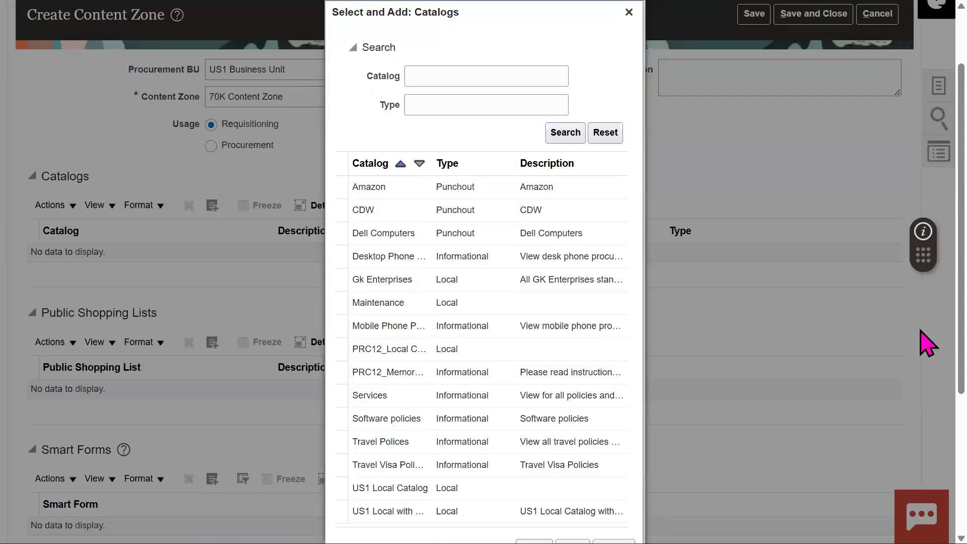
scroll(923, 464, "down", 5)
left_click(613, 343)
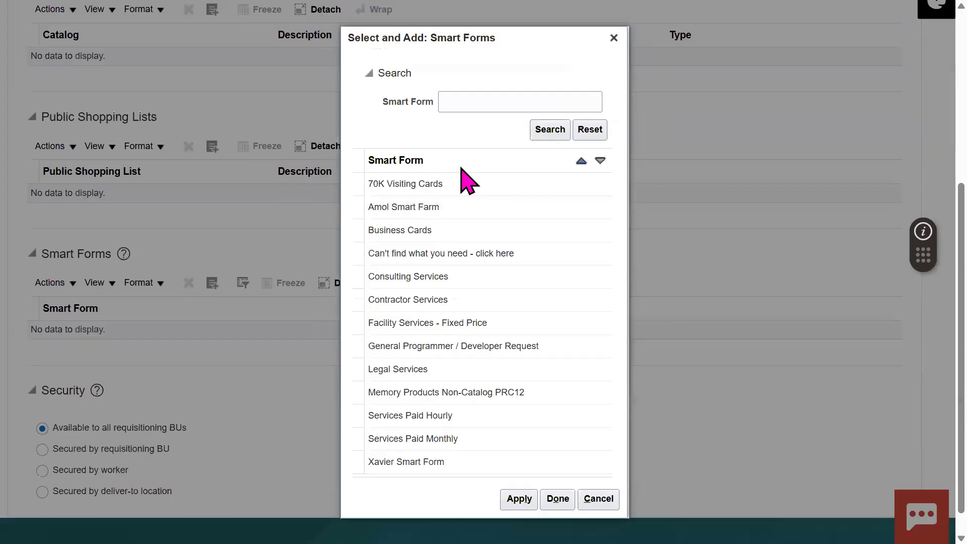
Step: Add the 70K Visiting Cards smart form to the content zone
left_click(431, 183)
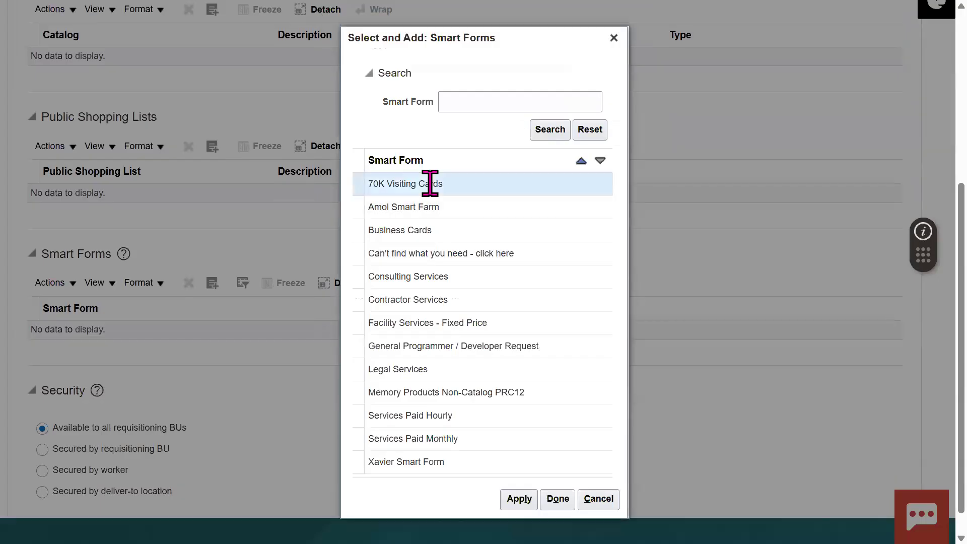
left_click(518, 499)
left_click(558, 499)
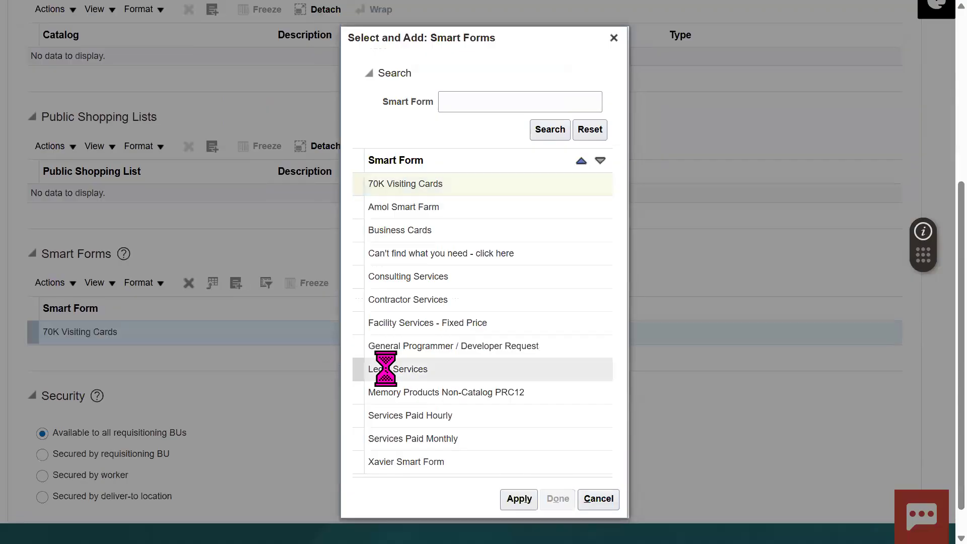
Step: Set the content zone's security to Secured by worker
scroll(926, 403, "down", 2)
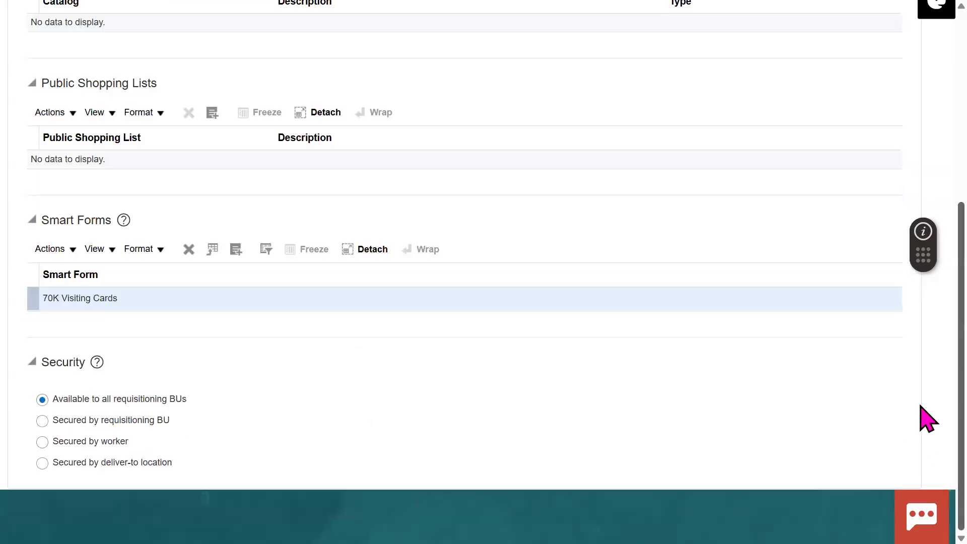
left_click_drag(84, 405, 165, 397)
left_click(338, 411)
left_click(136, 420)
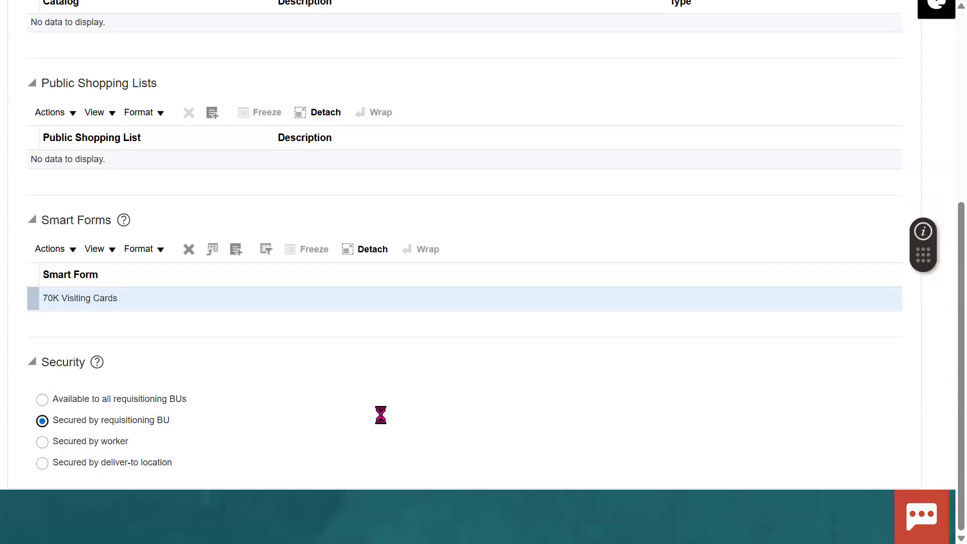
left_click(86, 442)
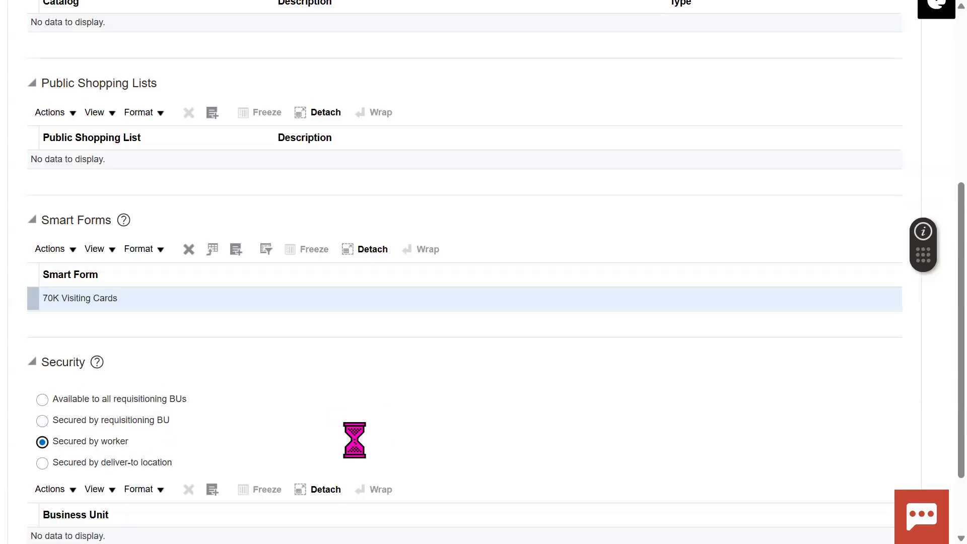
left_click_drag(101, 445, 211, 436)
left_click(919, 384)
scroll(619, 297, "down", 2)
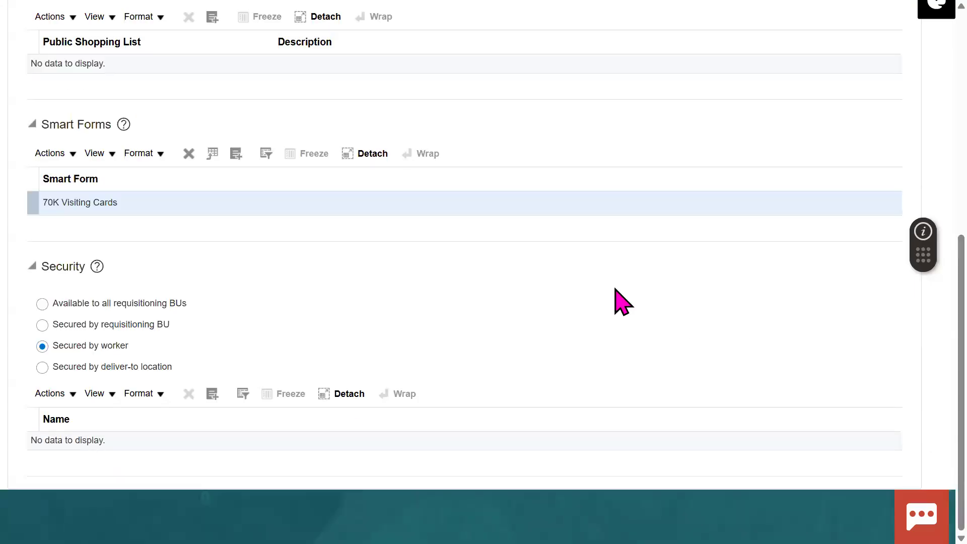
left_click(81, 366)
left_click(86, 345)
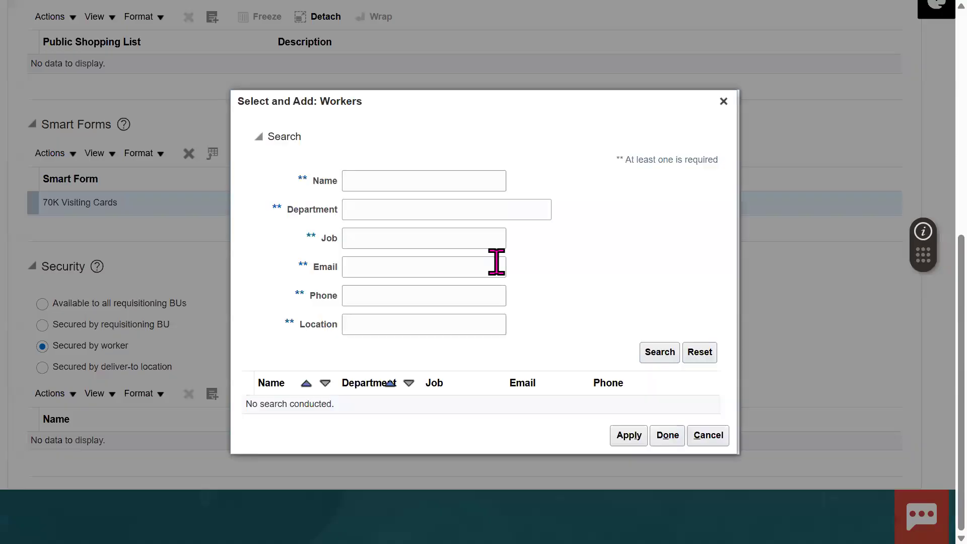
Step: Search workers by name and add the chosen worker to the content zone
left_click(408, 184)
type("Brown")
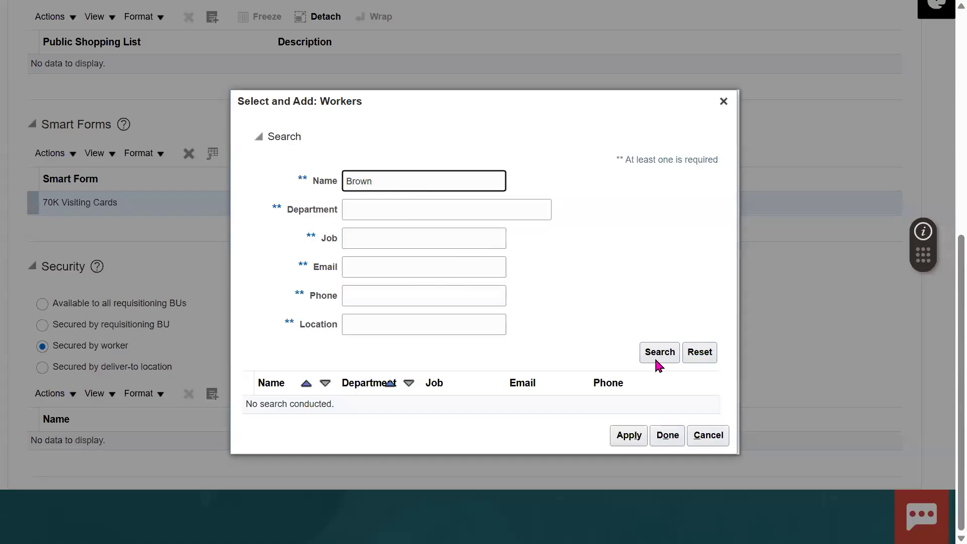
left_click(656, 360)
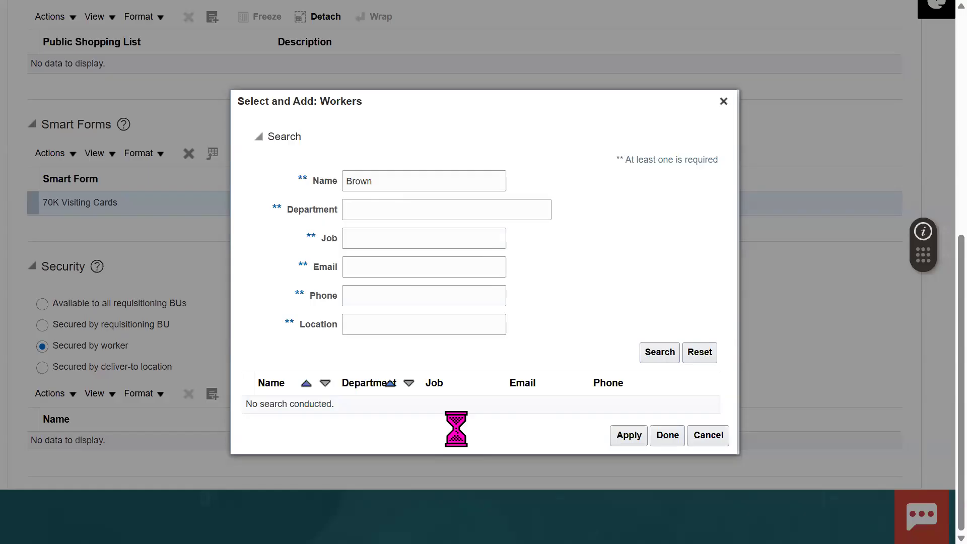
left_click(328, 430)
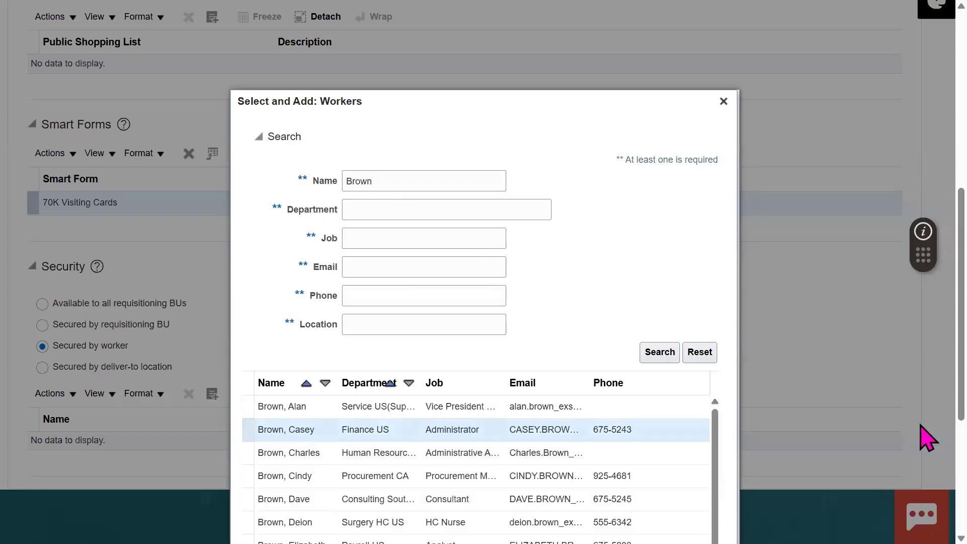
scroll(926, 483, "down", 5)
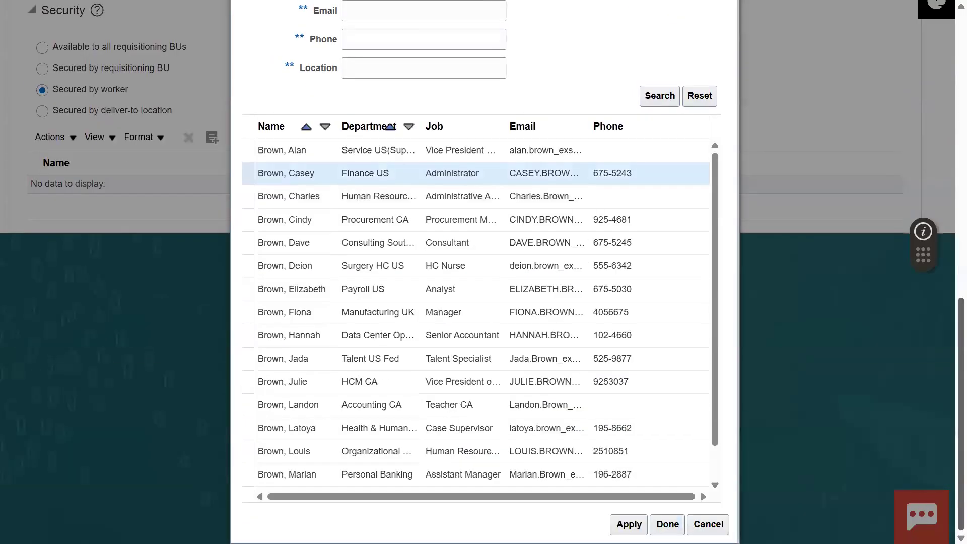
left_click(629, 525)
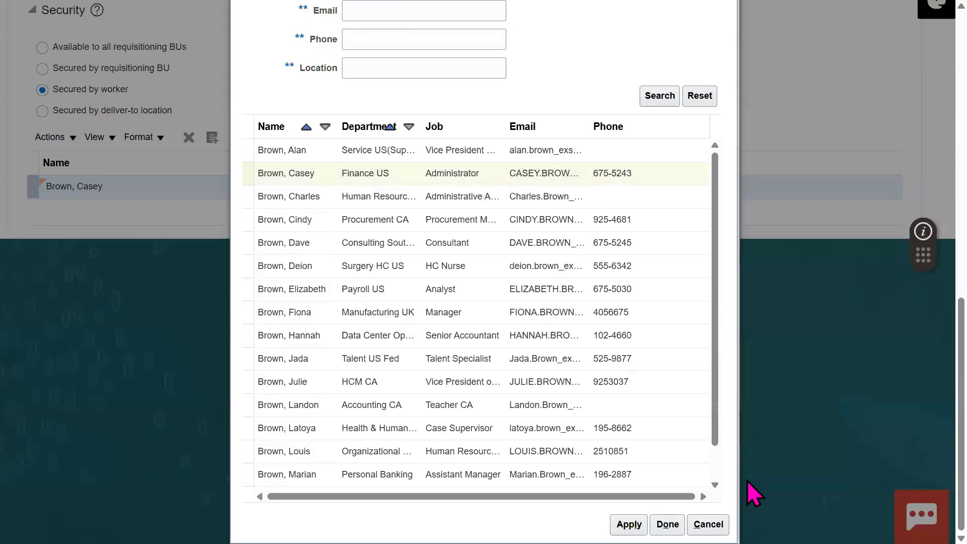
left_click(667, 524)
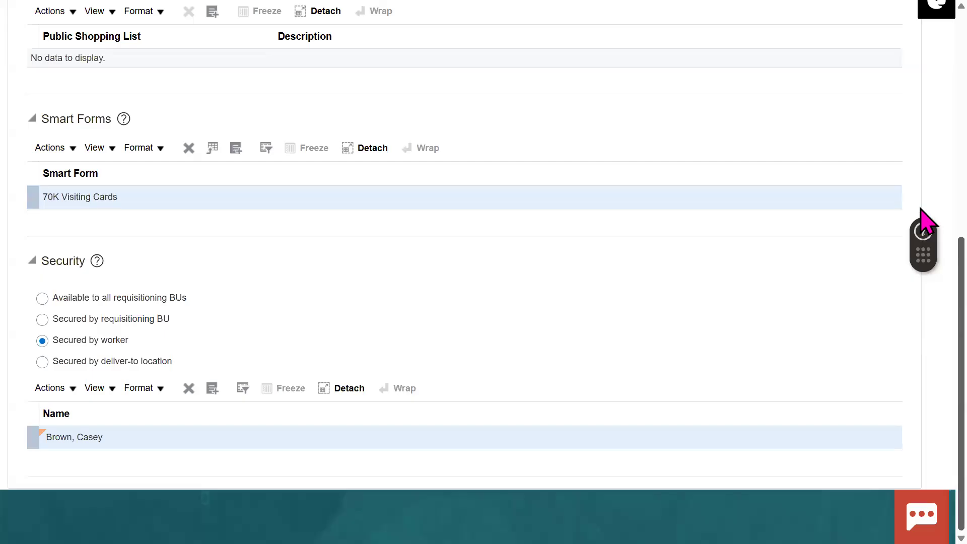
Step: Save and close 70K Content Zone and acknowledge the confirmation
scroll(923, 222, "up", 4)
scroll(926, 111, "up", 4)
left_click(813, 96)
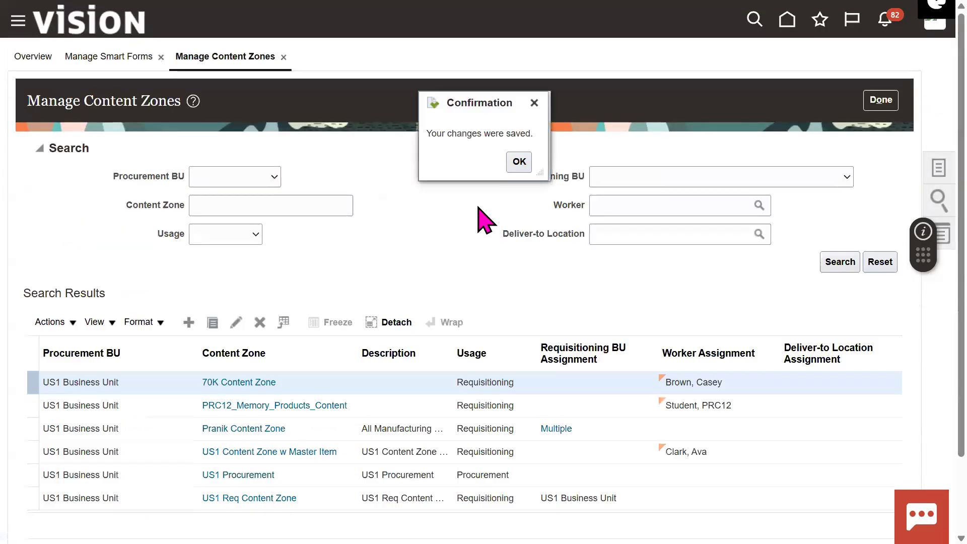
left_click(512, 162)
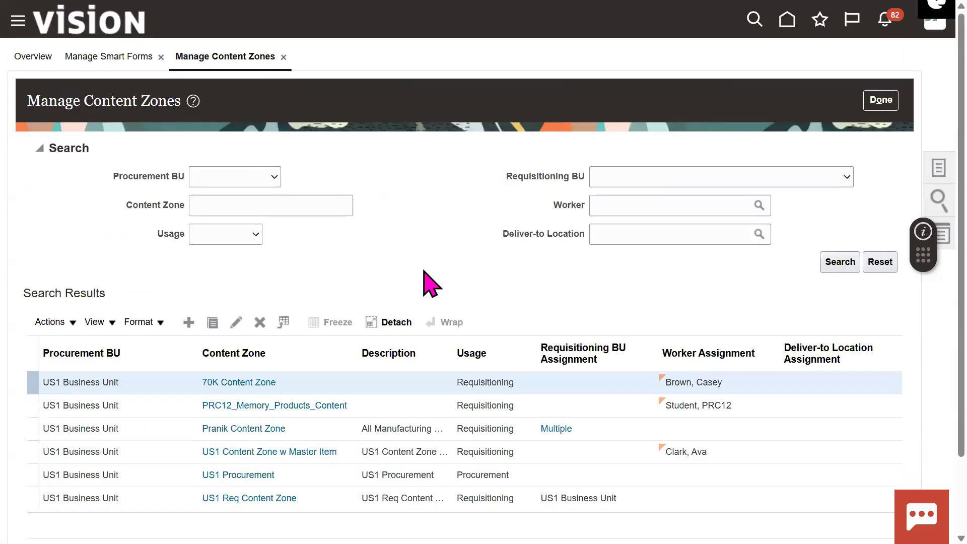
key("F11")
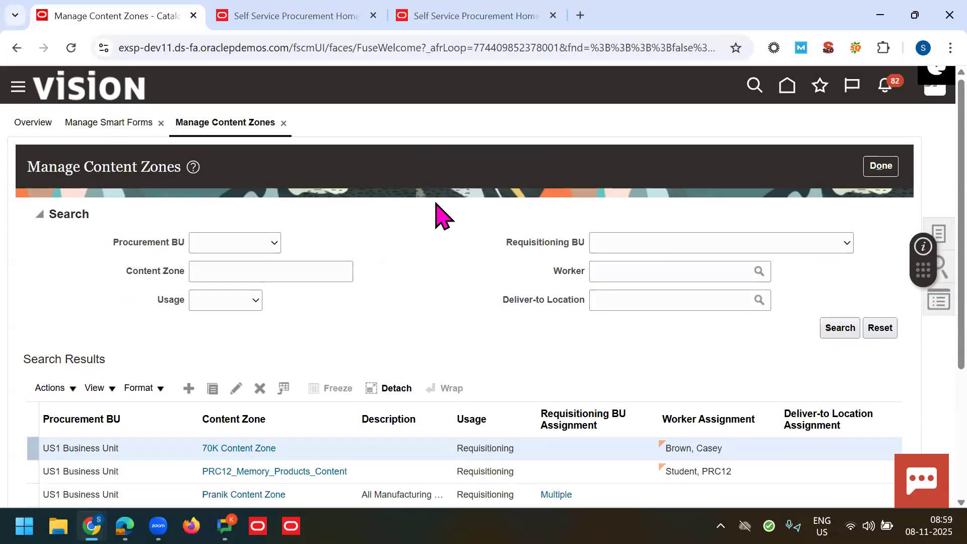
Step: On the Self Service Procurement page, search items for 'visiting marketing', then go back
left_click(463, 10)
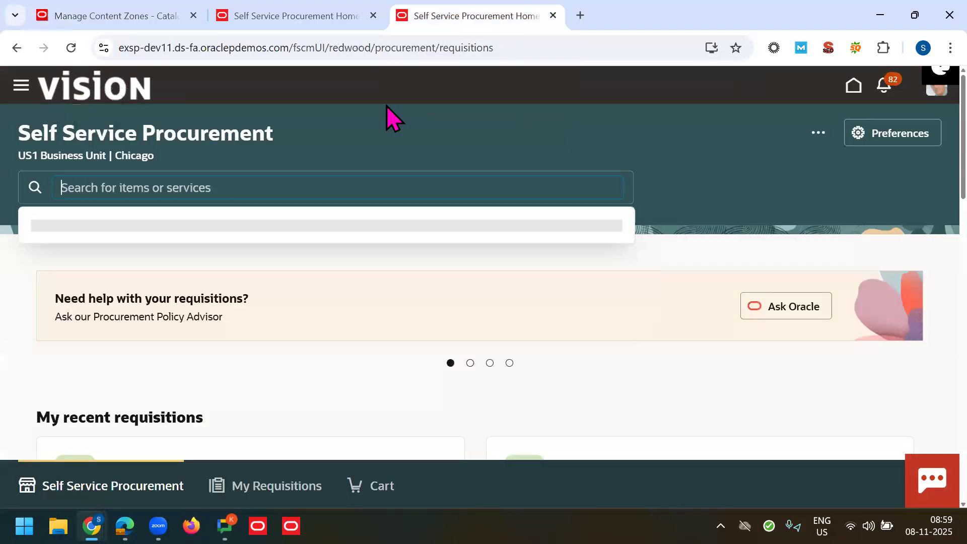
left_click(818, 132)
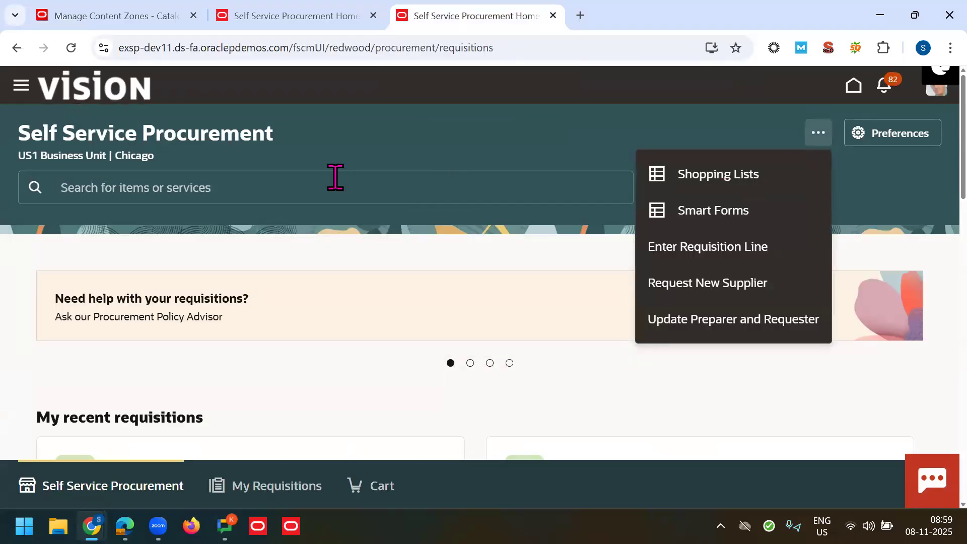
left_click(335, 177)
type("visitng marke")
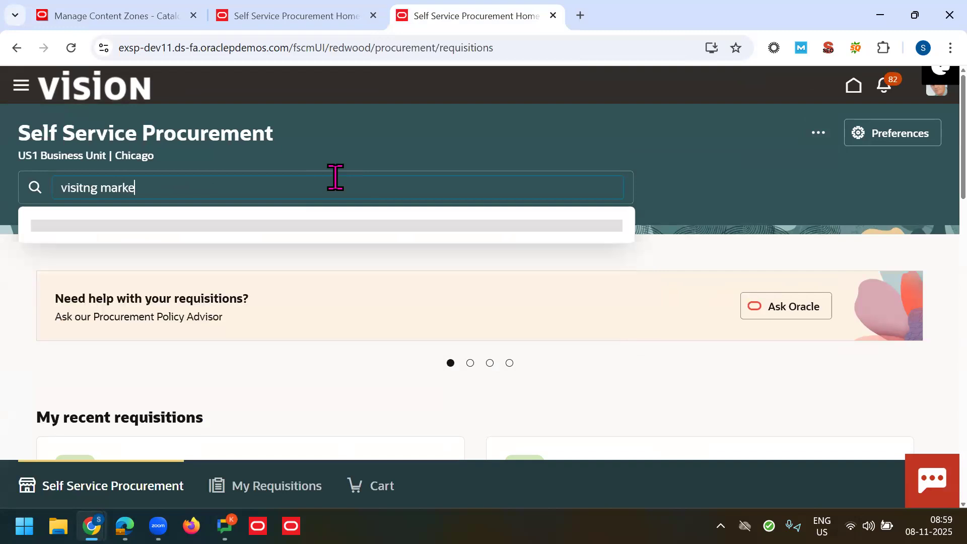
key("BackSpace")
key("BackSpace")
key("BackSpace")
key("BackSpace")
key("BackSpace")
key("BackSpace")
key("BackSpace")
key("BackSpace")
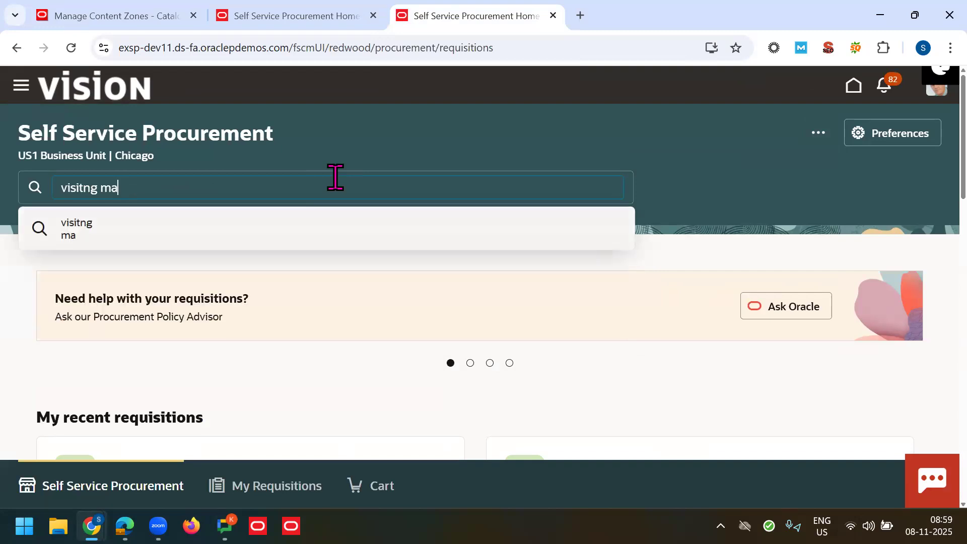
type("ing")
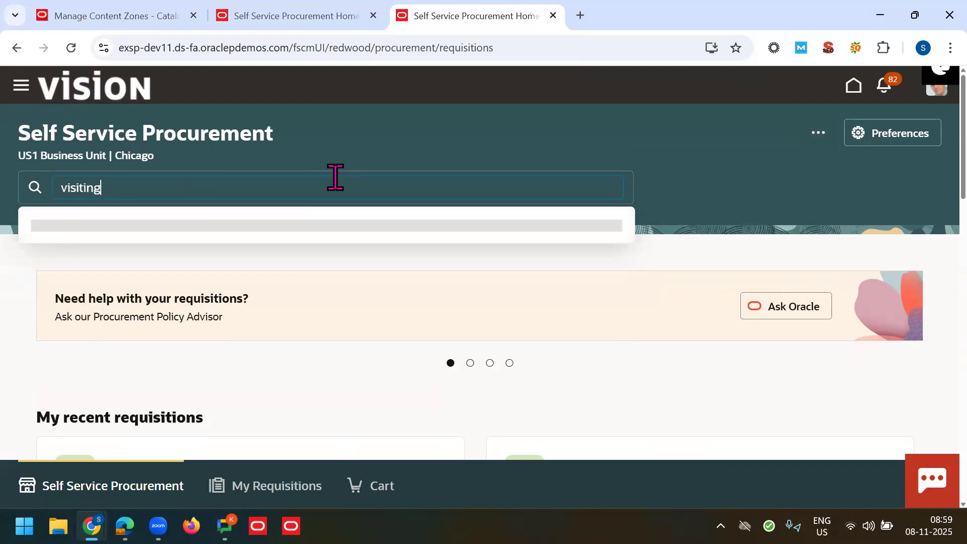
key("Return")
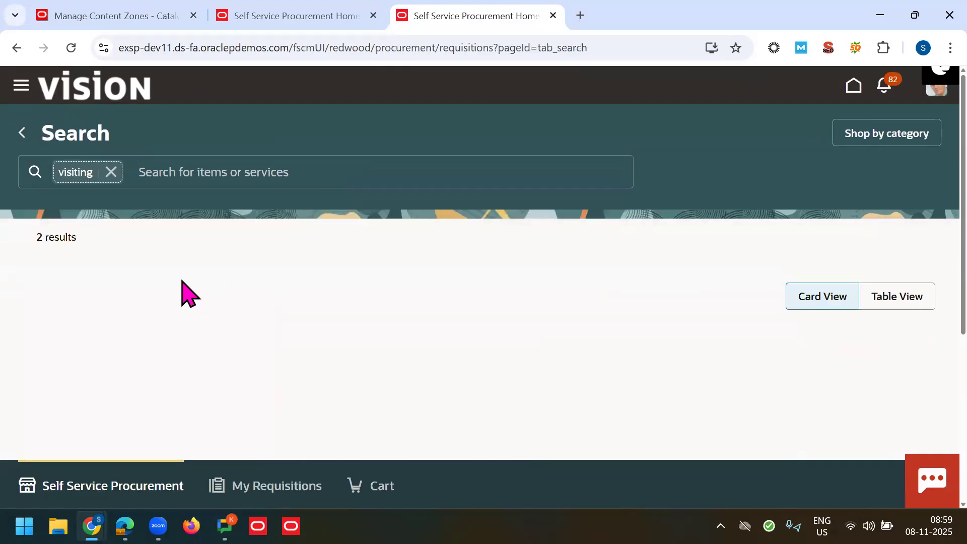
scroll(921, 231, "down", 2)
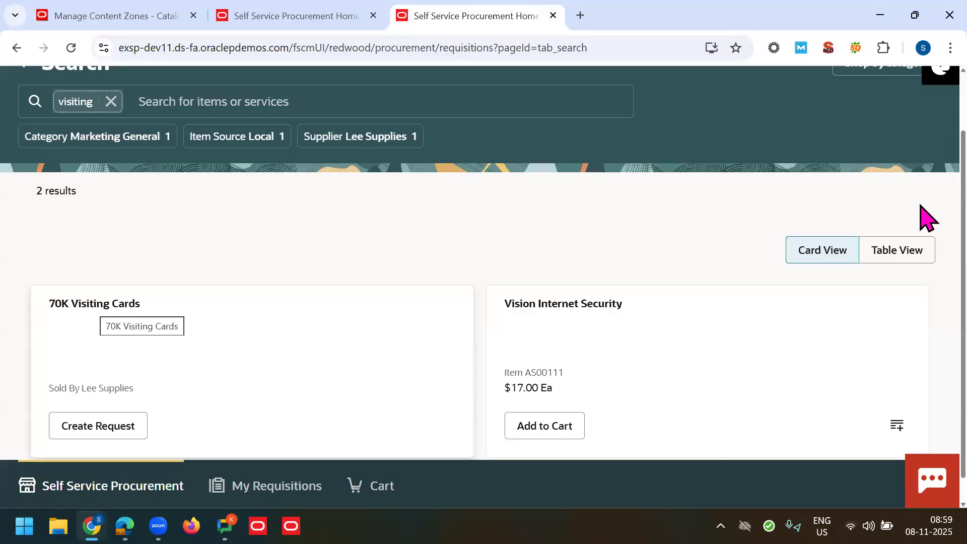
scroll(921, 206, "up", 2)
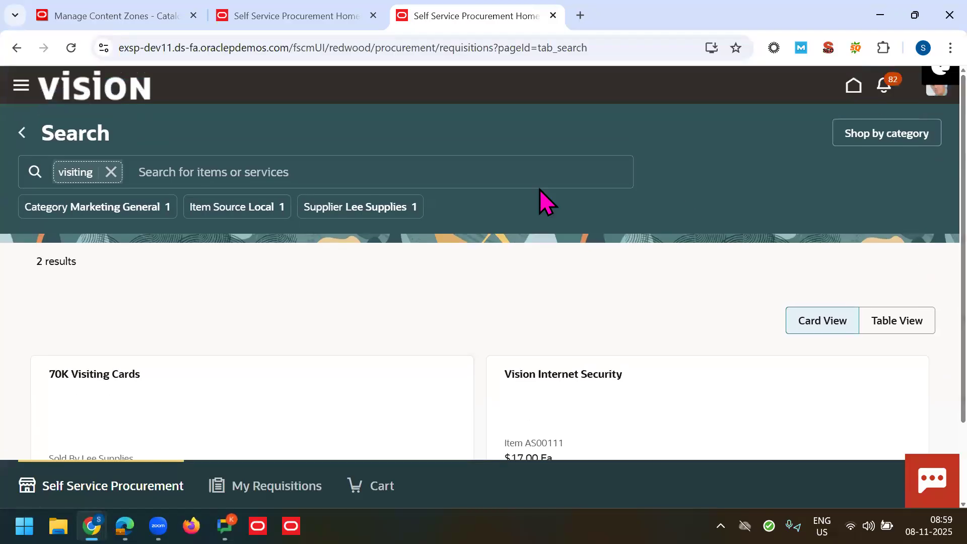
left_click(22, 132)
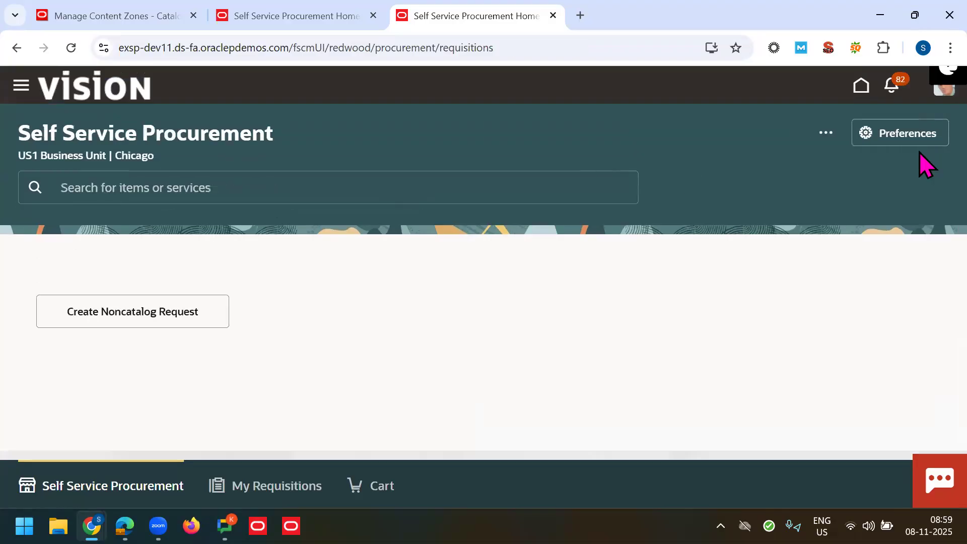
Step: Start a Create Request from the 70K Visiting Cards smart form
left_click(820, 136)
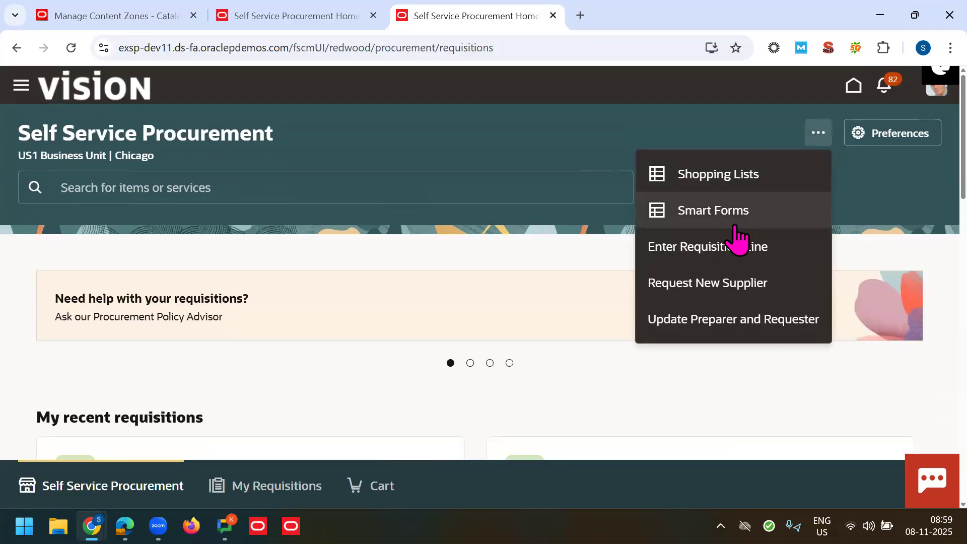
left_click(728, 221)
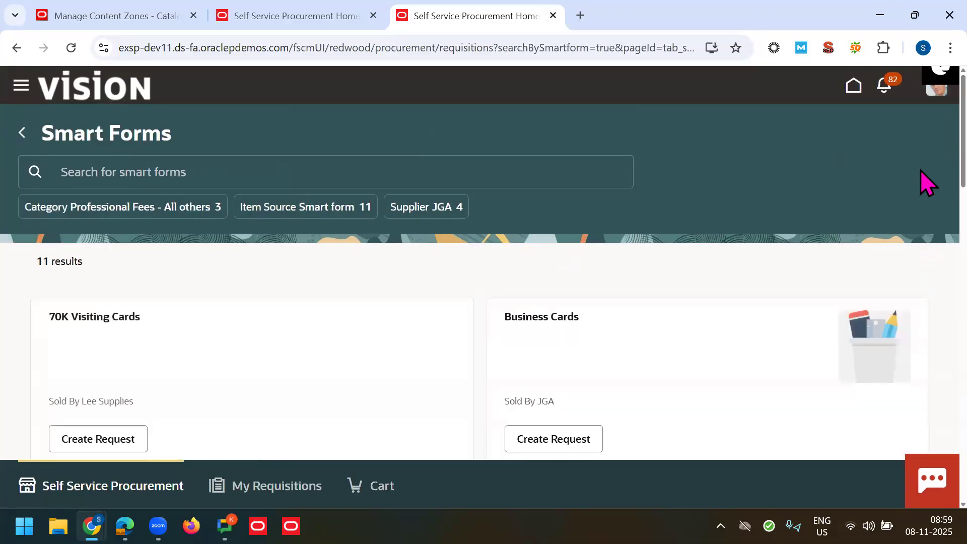
scroll(462, 244, "down", 3)
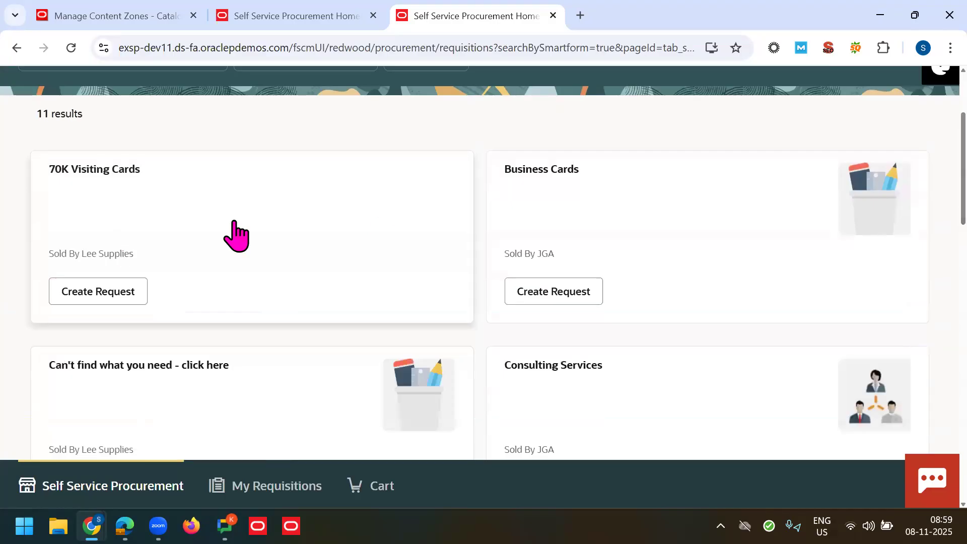
left_click(108, 295)
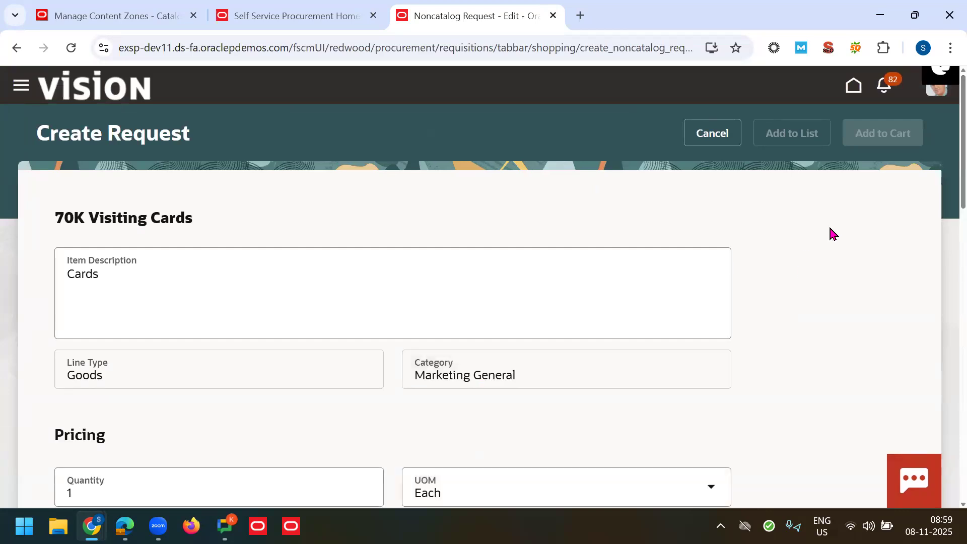
Step: Change the item description to 'Cards - New Employee ABC'
key("F11")
left_click(280, 227)
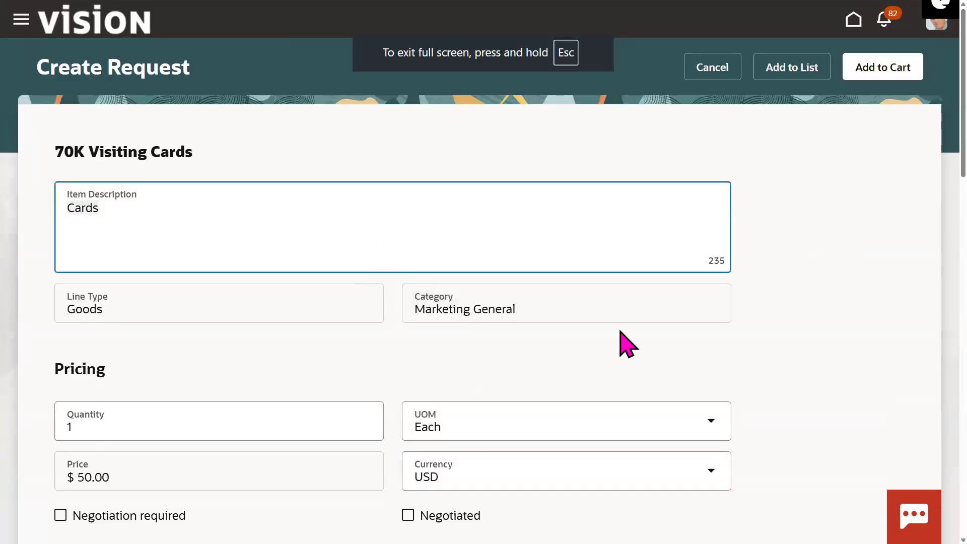
double_click(199, 229)
left_click(241, 219)
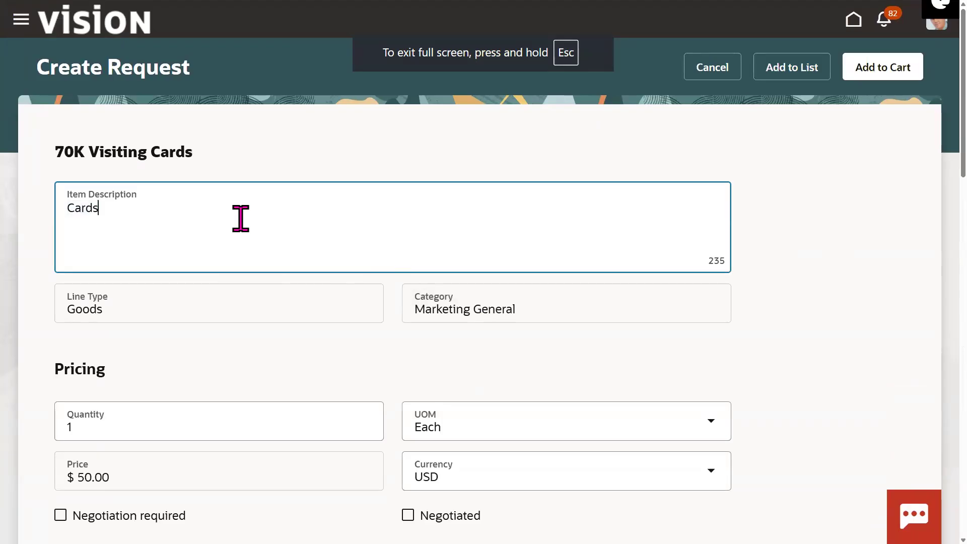
type("- New Emplouyee")
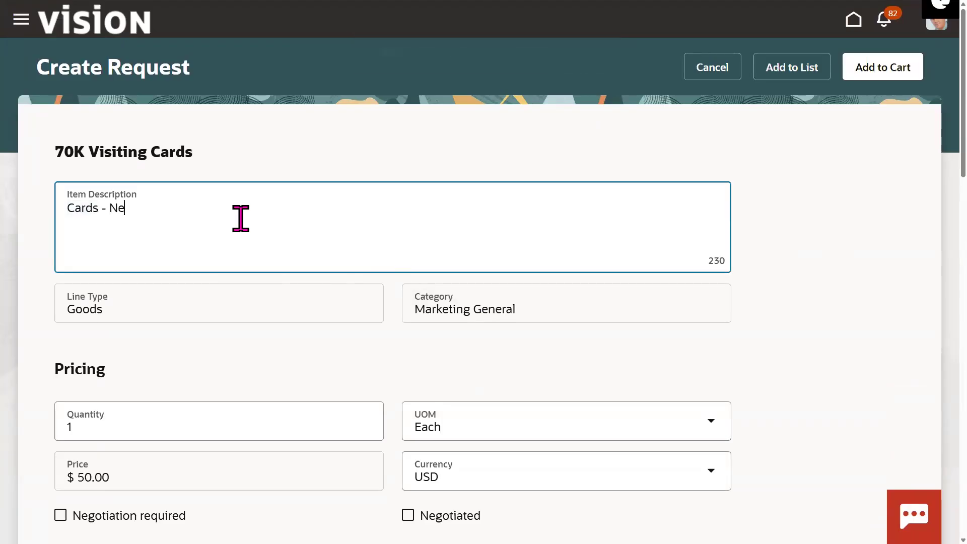
key("BackSpace")
key("BackSpace")
key("BackSpace")
key("BackSpace")
type("yee ABC")
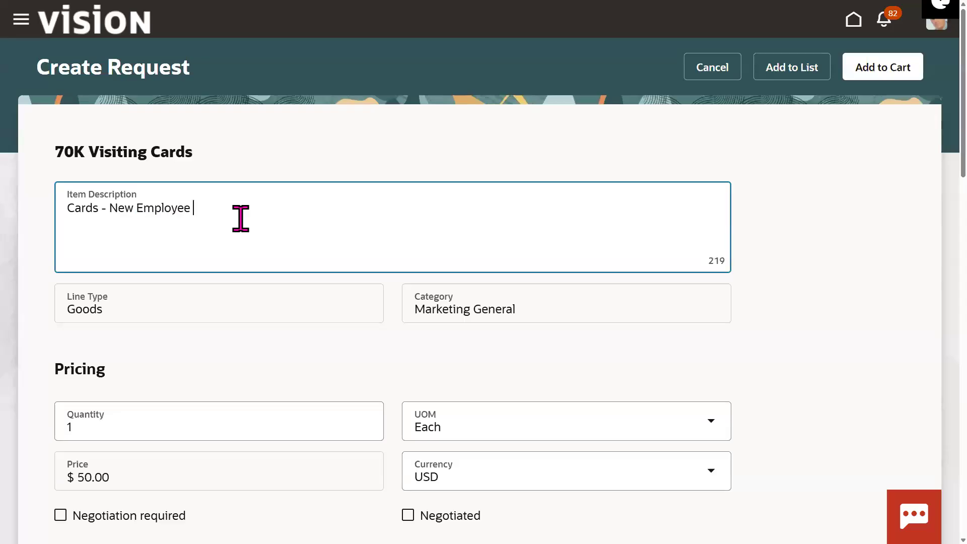
left_click(921, 205)
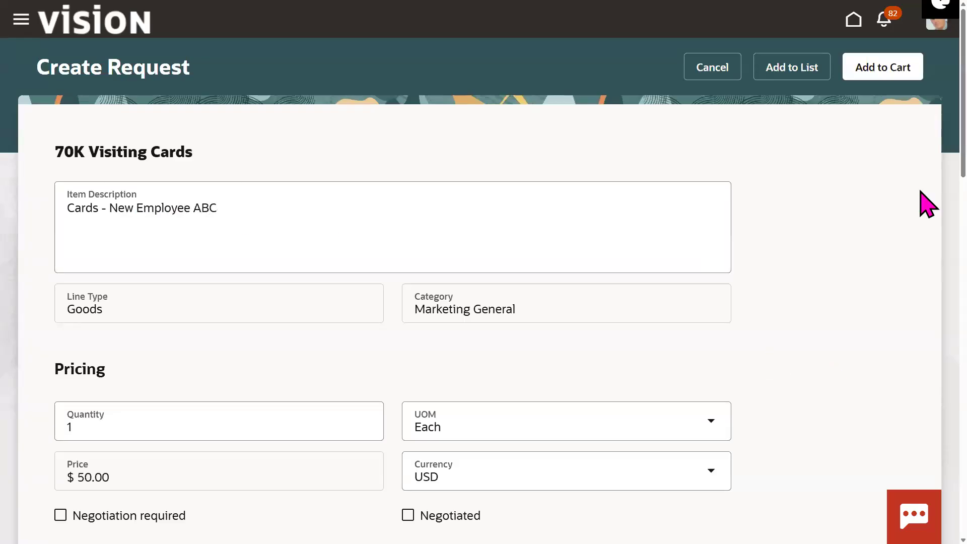
Step: Enter ABC as the Name in the business card information
scroll(922, 176, "down", 2)
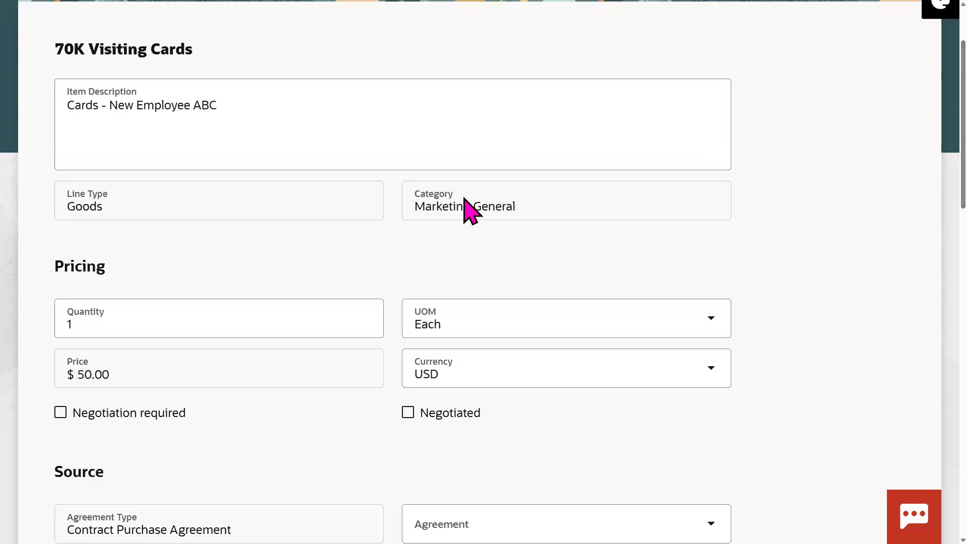
left_click(97, 378)
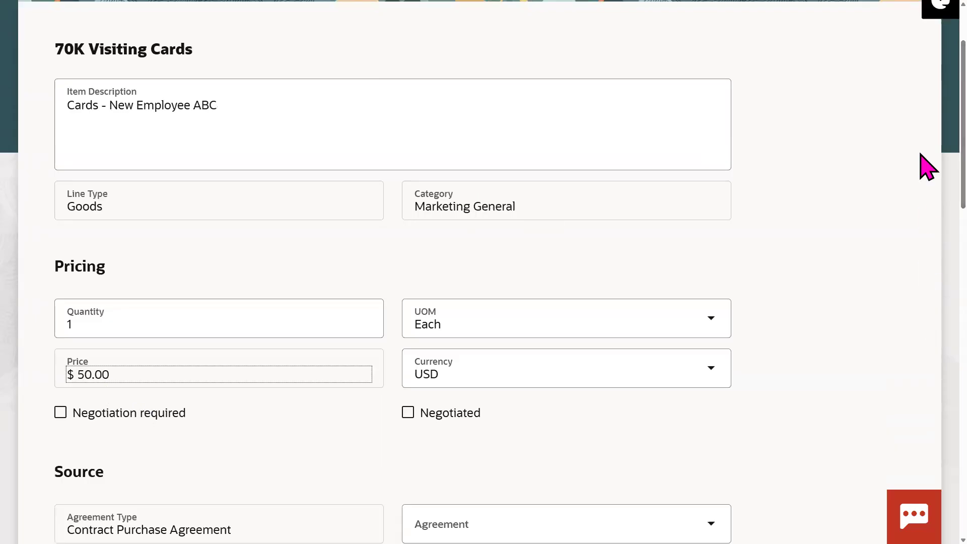
scroll(924, 212, "down", 5)
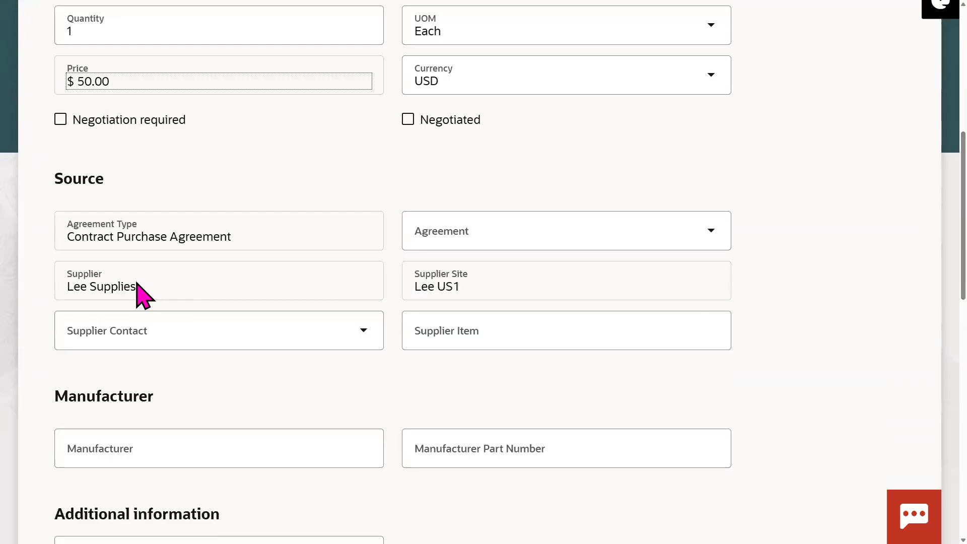
scroll(921, 297, "down", 2)
scroll(926, 343, "down", 5)
double_click(181, 231)
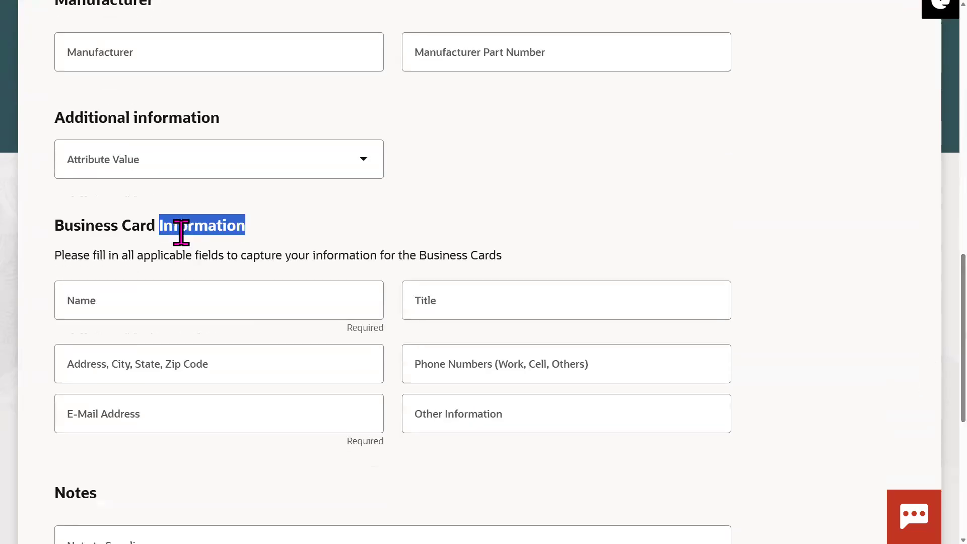
left_click(183, 297)
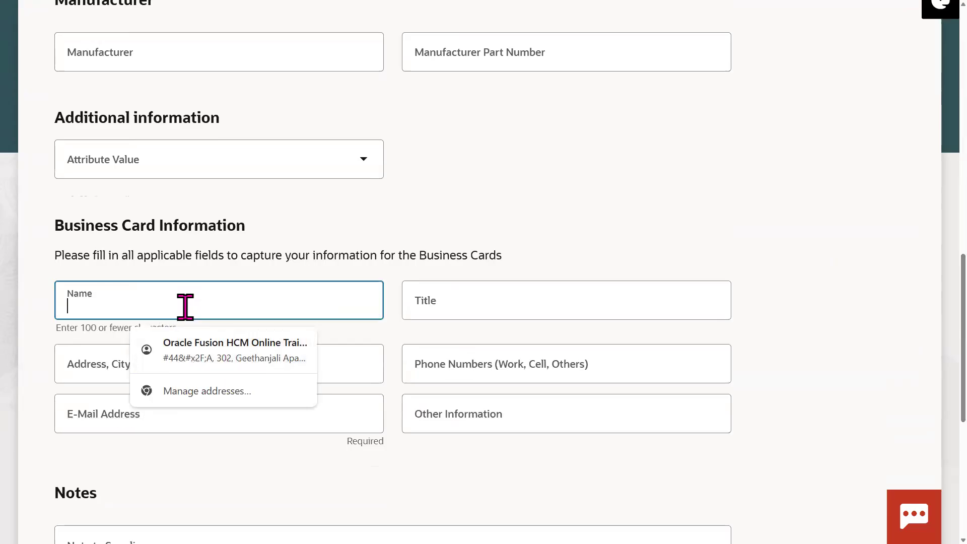
type("ABC")
key("Tab")
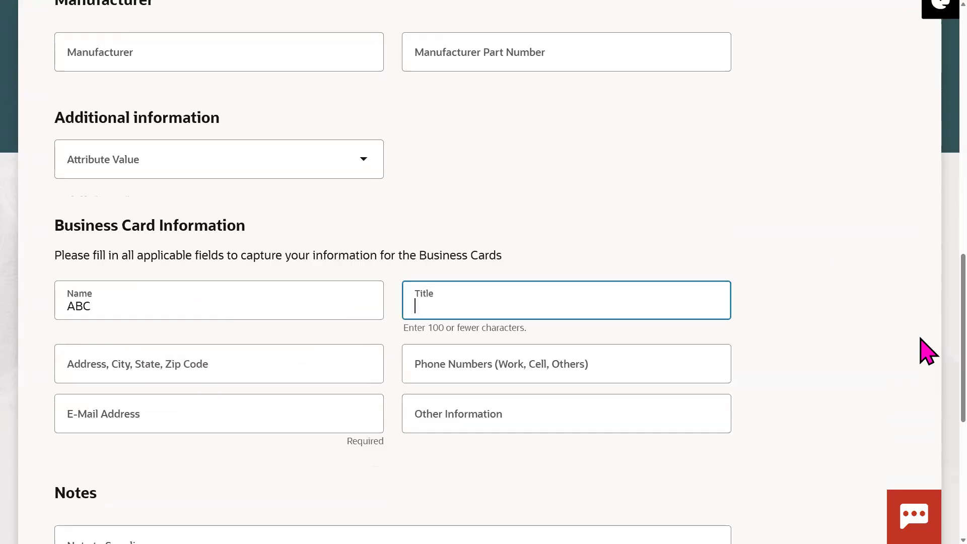
Step: Try adding the request to the cart, then return to the Manage Content Zones tab
scroll(923, 405, "down", 4)
scroll(923, 218, "up", 15)
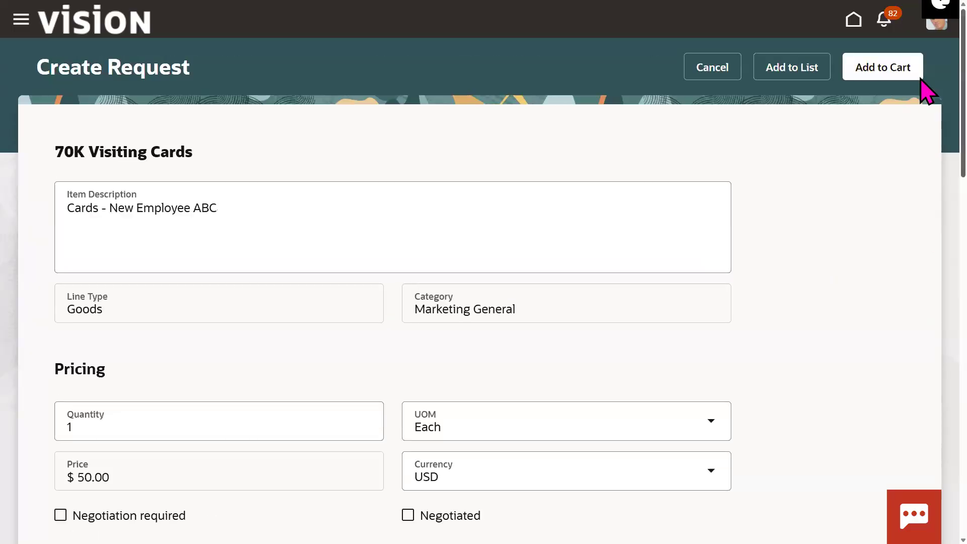
left_click(901, 84)
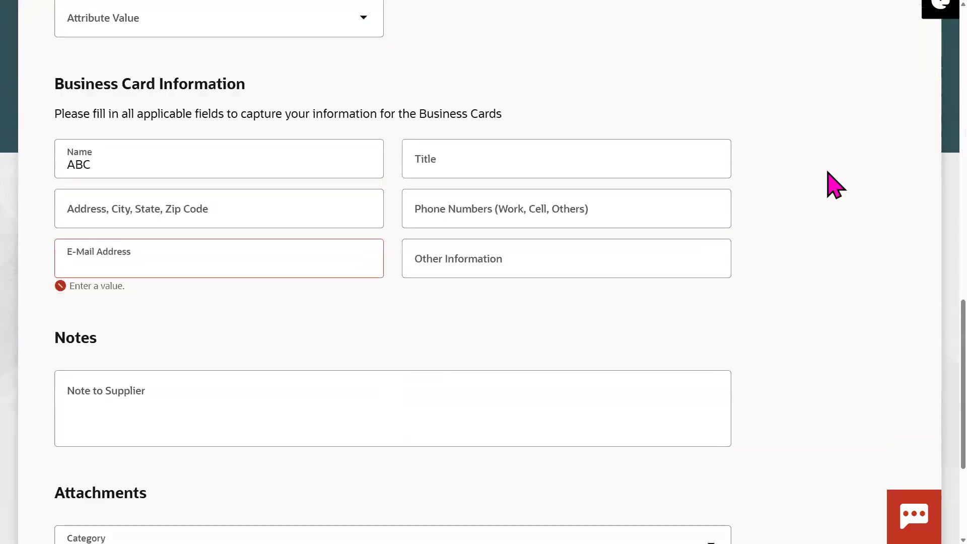
left_click(796, 226)
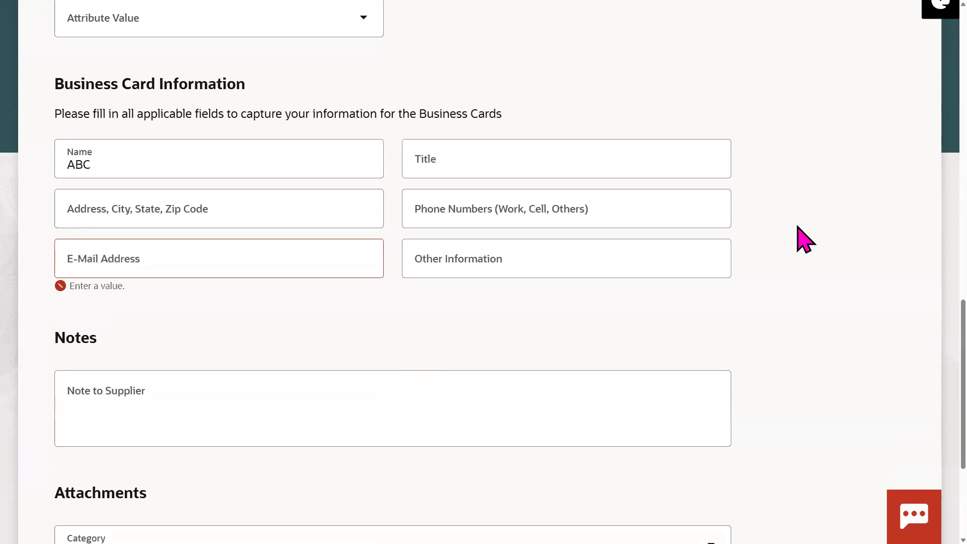
key("F11")
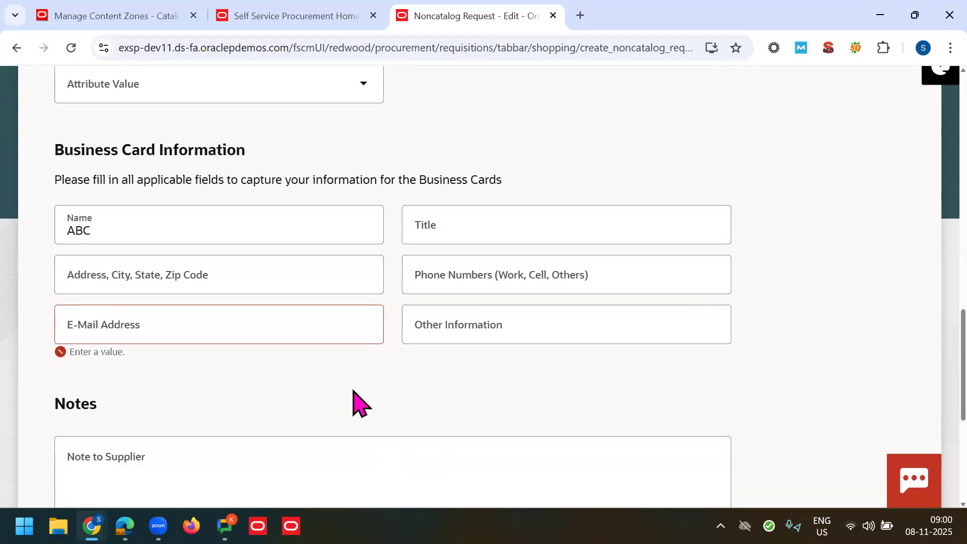
left_click(119, 30)
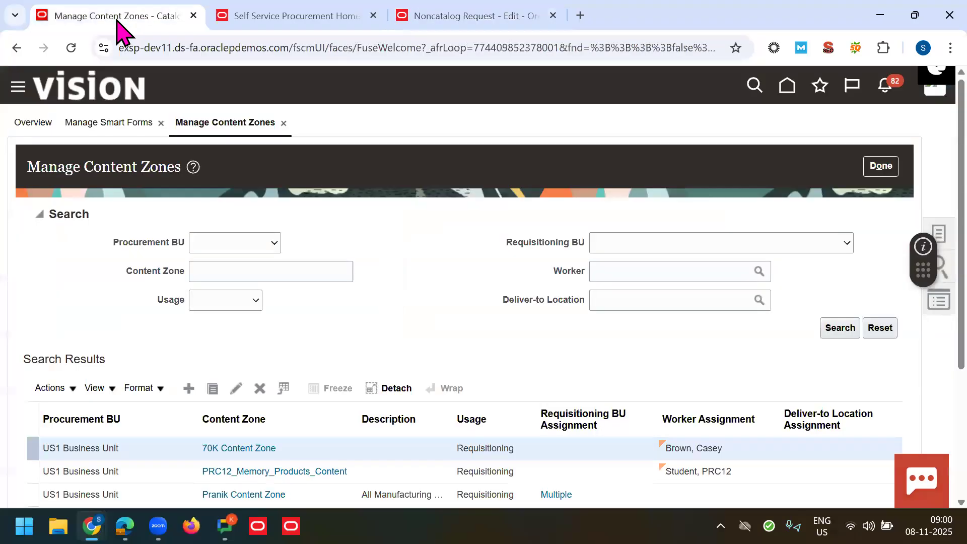
Step: Close the content zone and smart form pages, review Manage Agreements' Actions menu, and close it
left_click(881, 166)
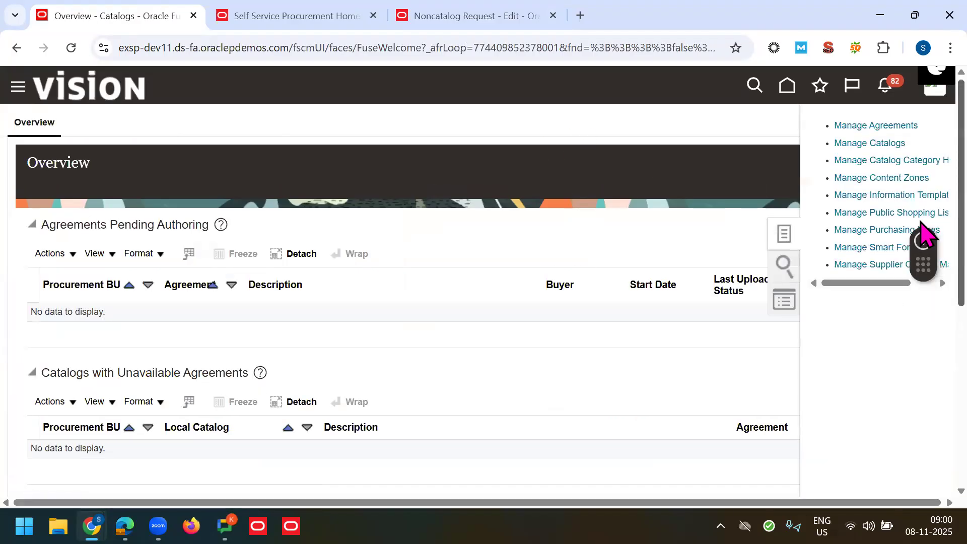
left_click(884, 126)
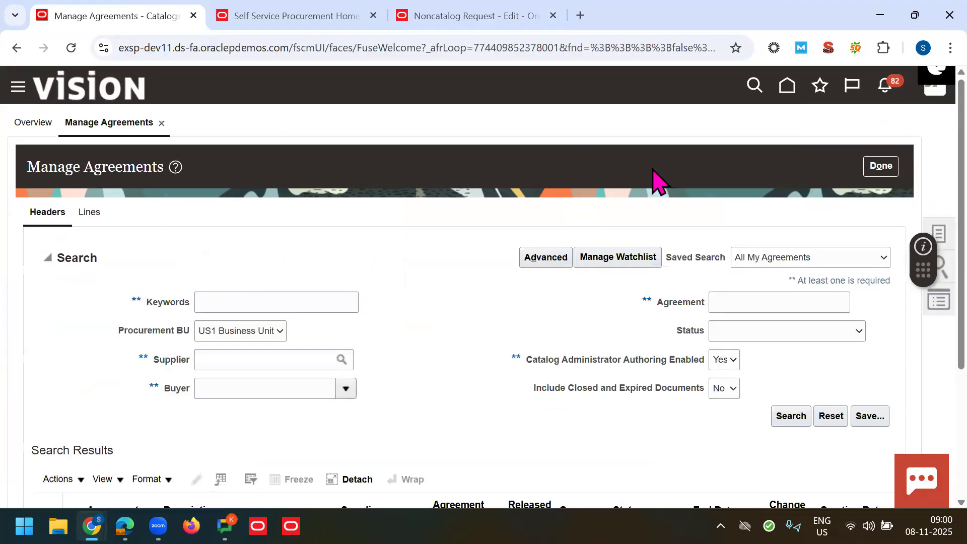
scroll(924, 222, "down", 1)
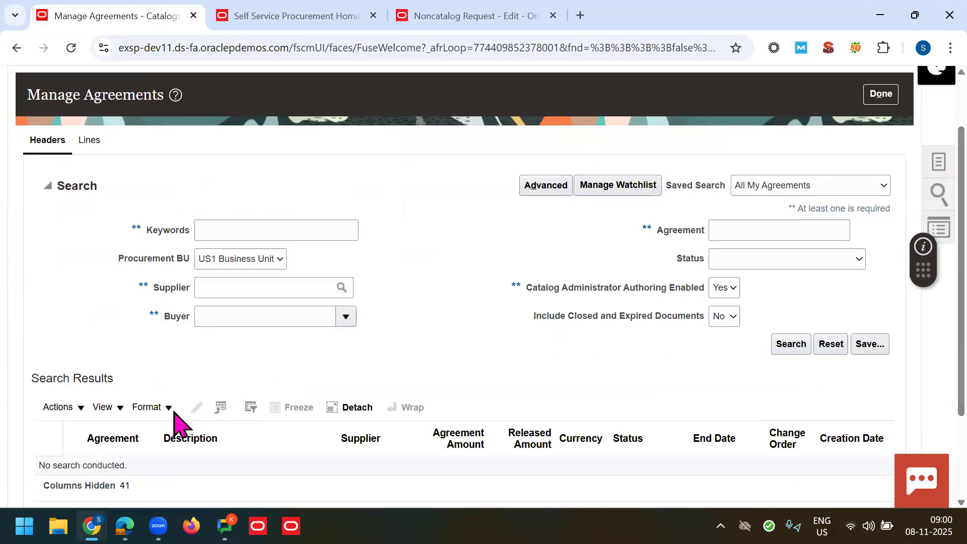
left_click(64, 408)
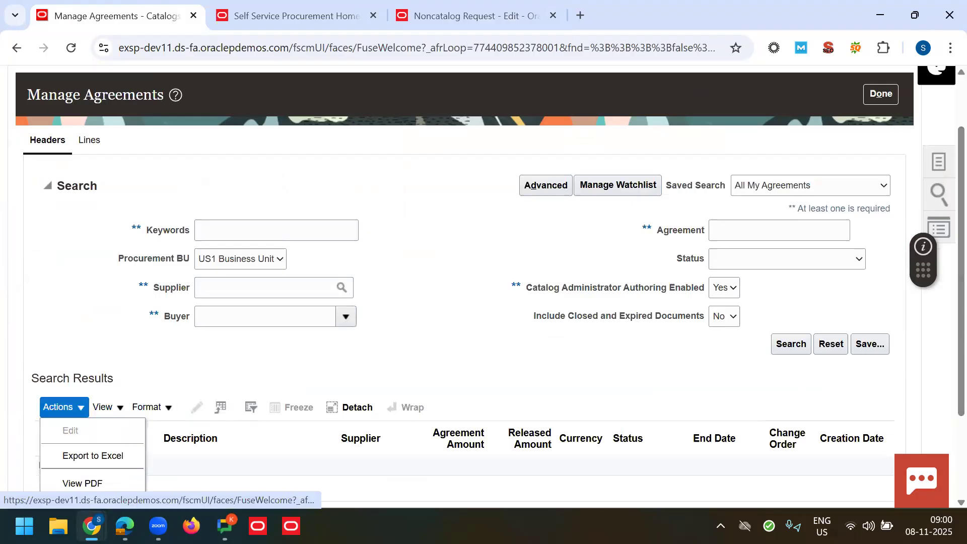
scroll(923, 296, "down", 2)
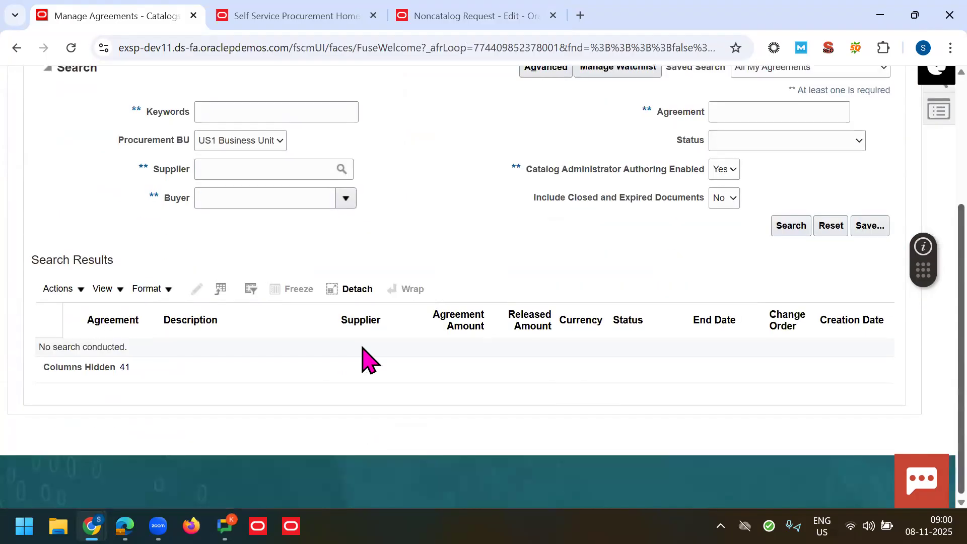
scroll(949, 220, "up", 2)
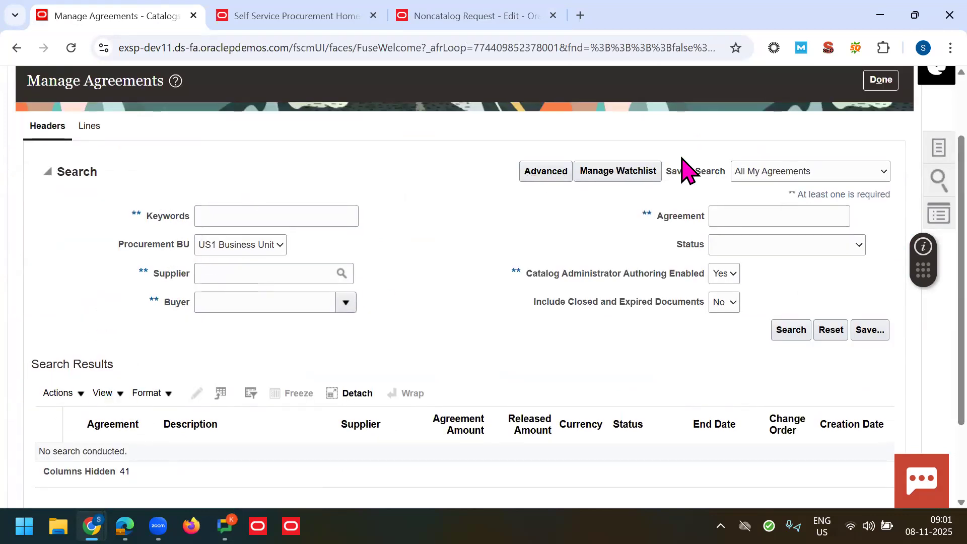
left_click(882, 81)
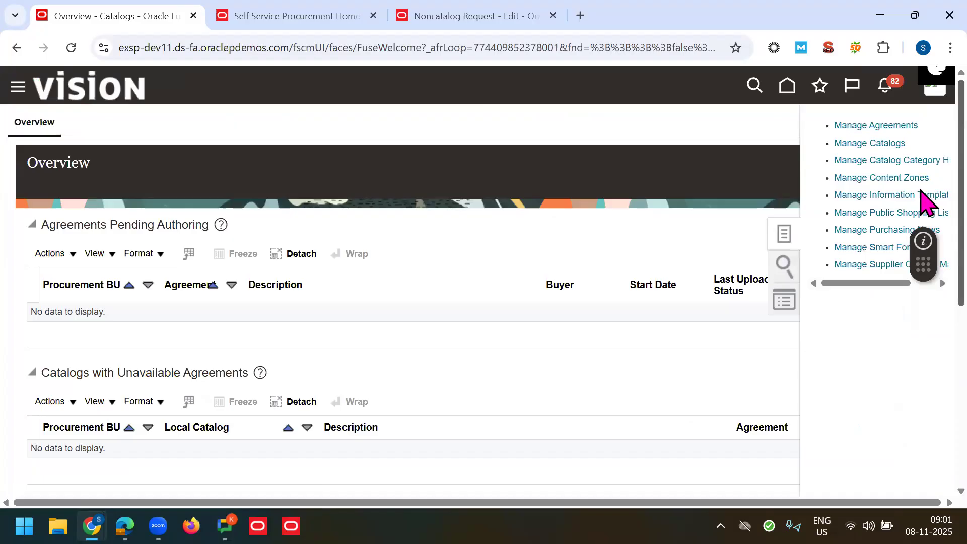
scroll(921, 206, "down", 1)
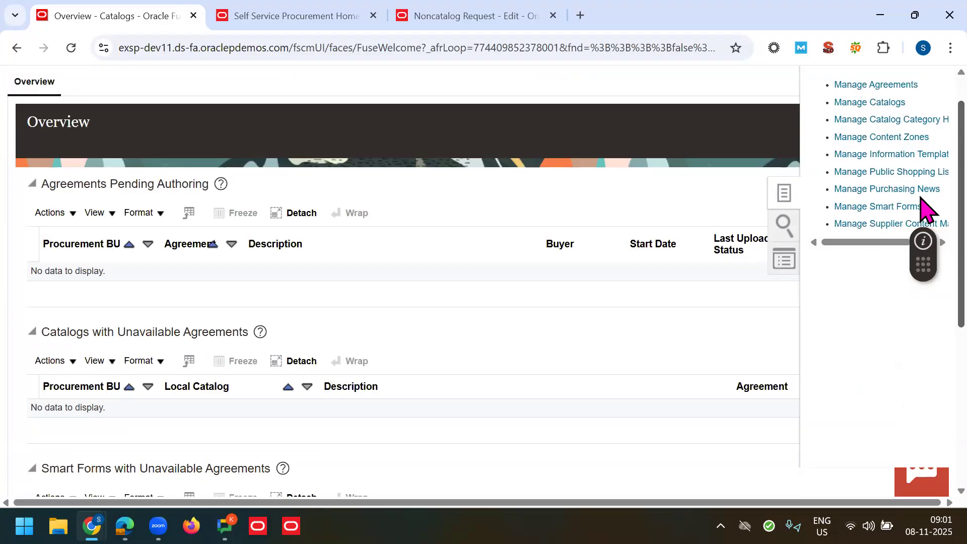
scroll(921, 191, "up", 1)
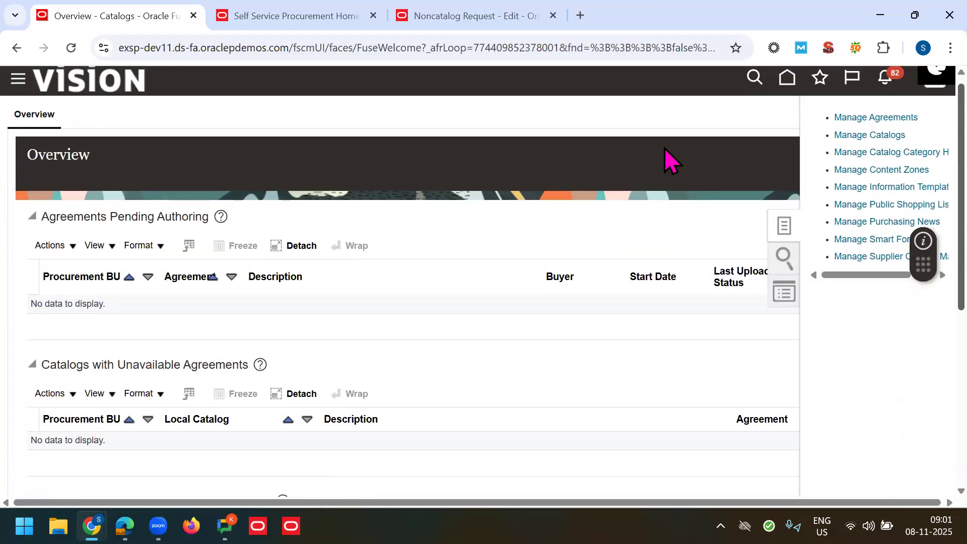
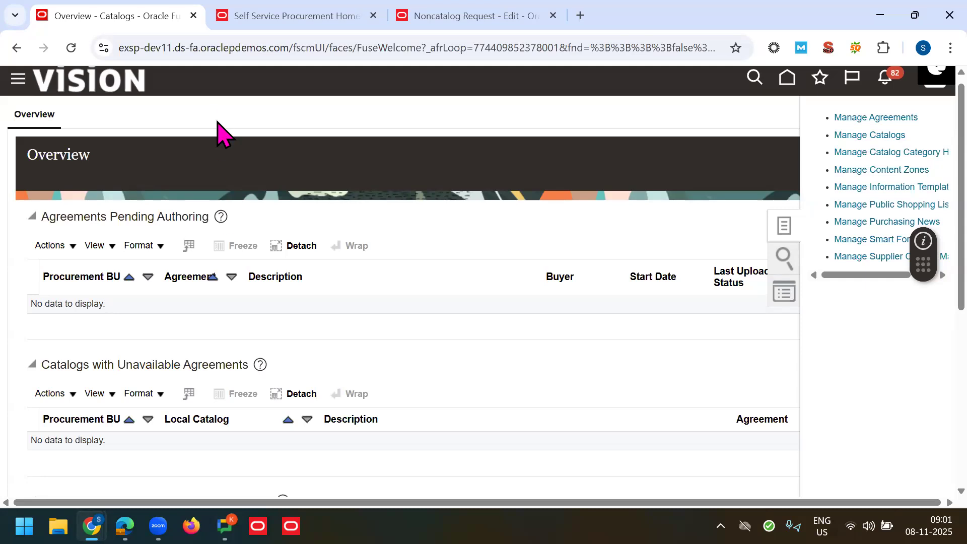
Step: Cancel the noncatalog business card request and go back to the procurement home page's categories
left_click(447, 19)
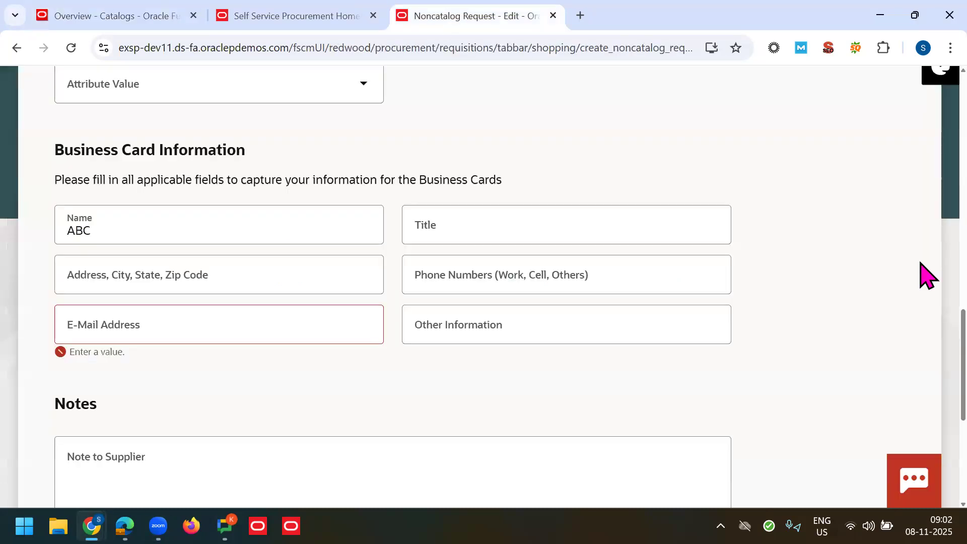
scroll(921, 151, "up", 15)
left_click(705, 96)
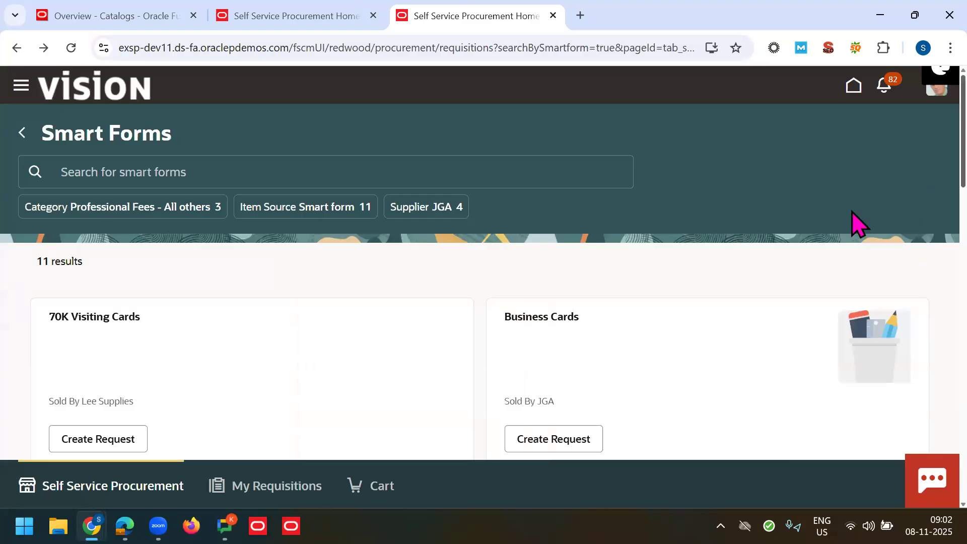
right_click(854, 222)
left_click(10, 132)
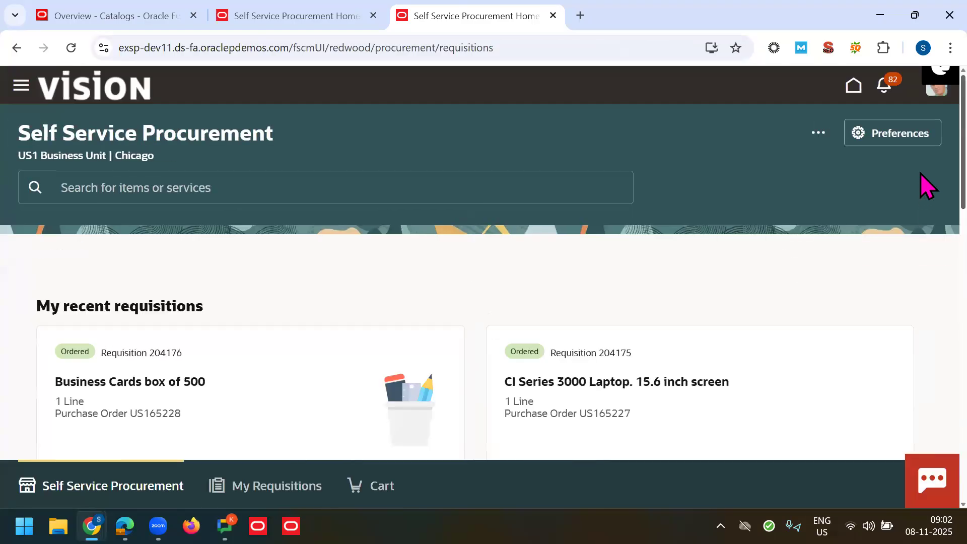
scroll(921, 237, "down", 10)
scroll(925, 375, "down", 8)
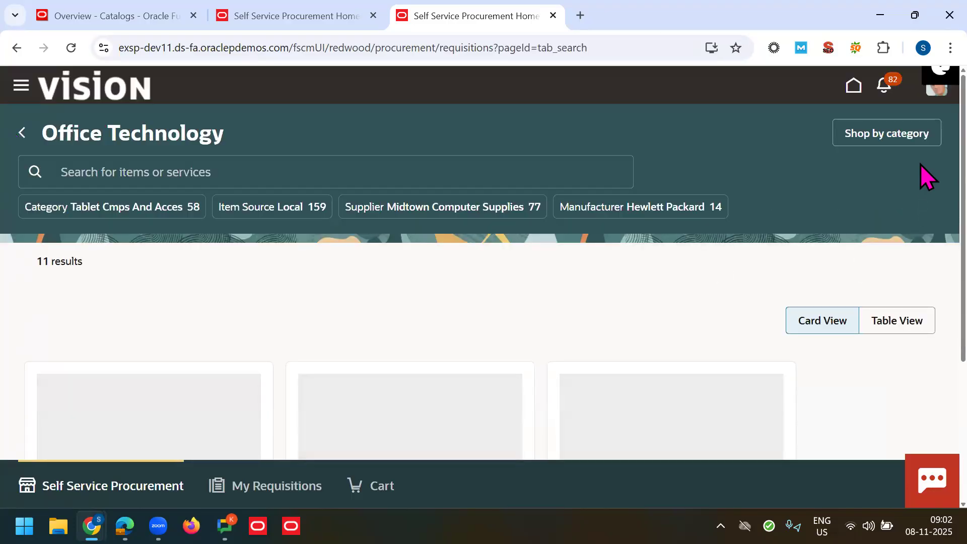
Step: Open the 10 Megapixel camera's product details and check its title and 10.00 price
scroll(922, 171, "down", 4)
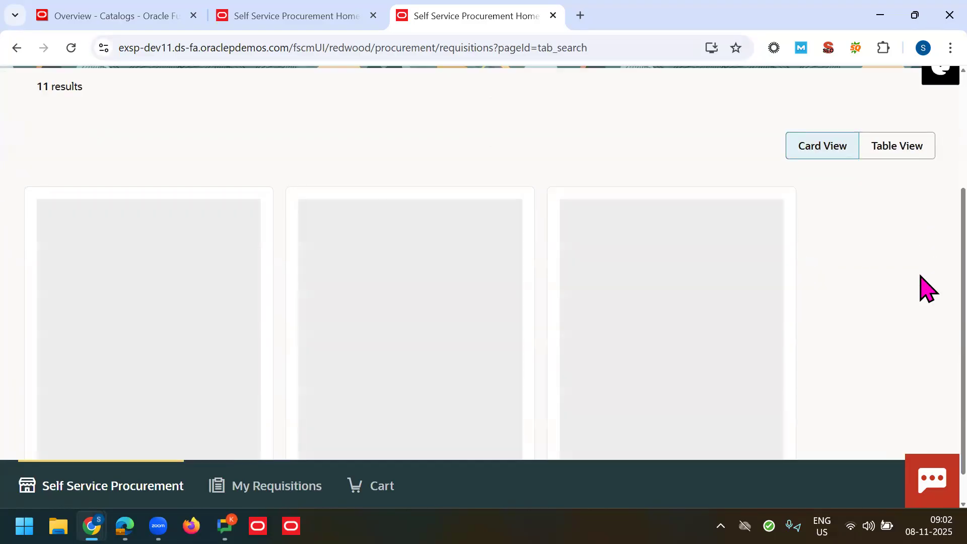
scroll(925, 302, "down", 5)
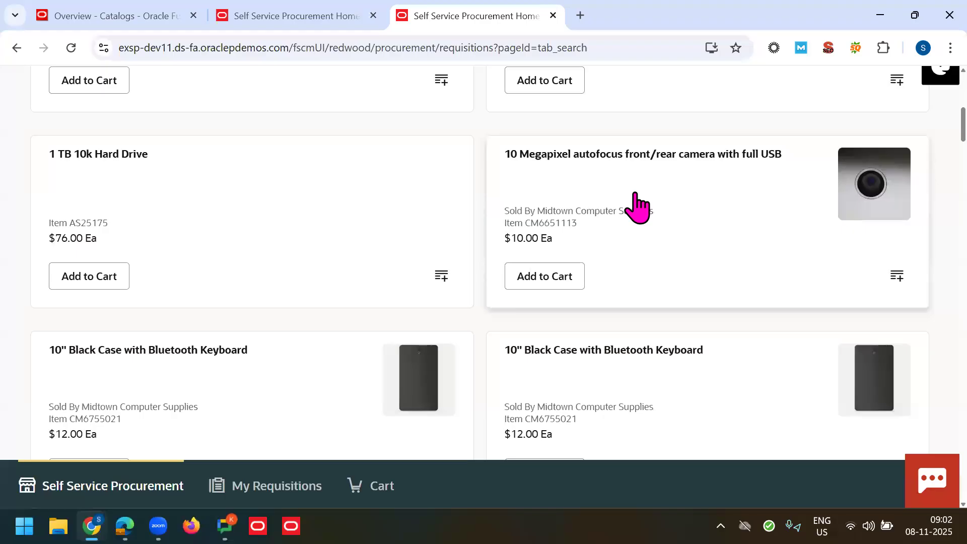
left_click(595, 200)
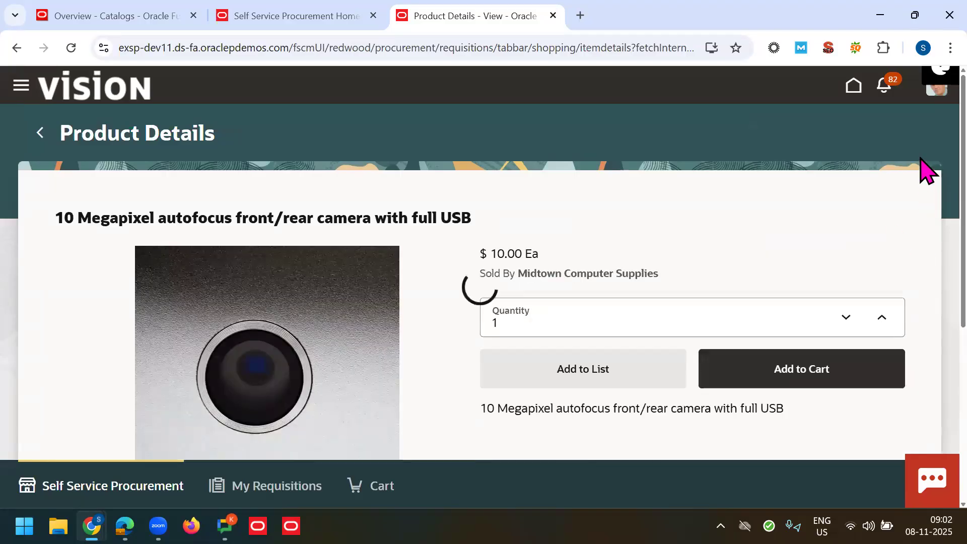
scroll(923, 186, "down", 2)
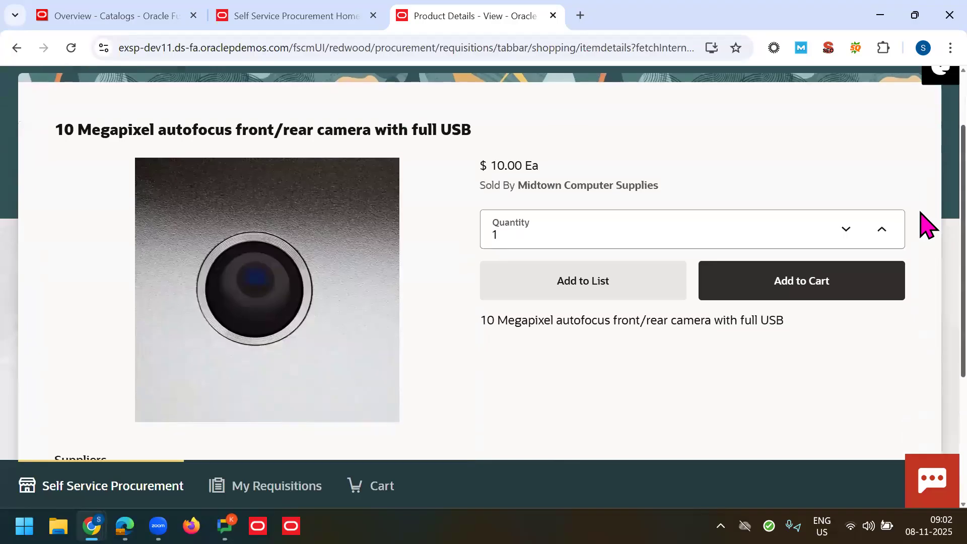
triple_click(358, 126)
left_click(946, 212)
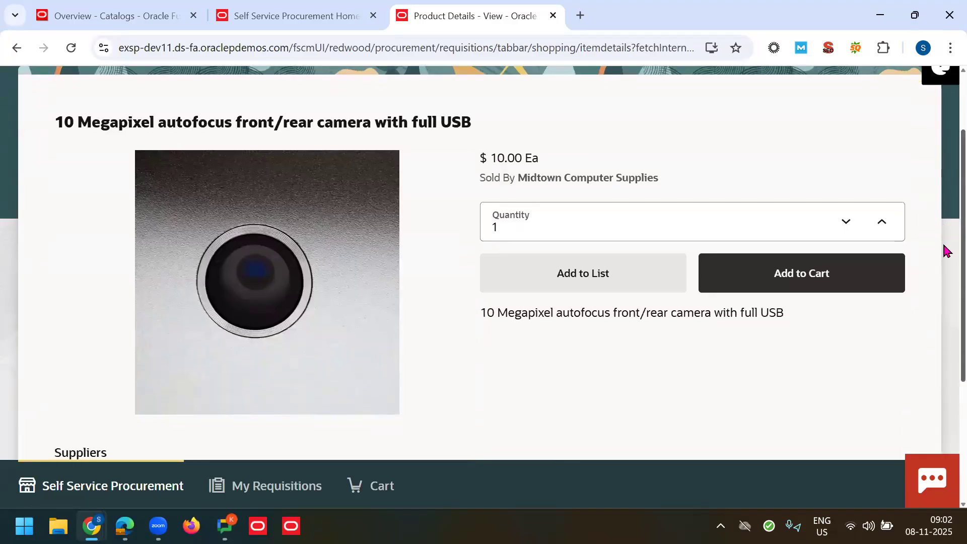
double_click(514, 160)
right_click(784, 158)
left_click(920, 256)
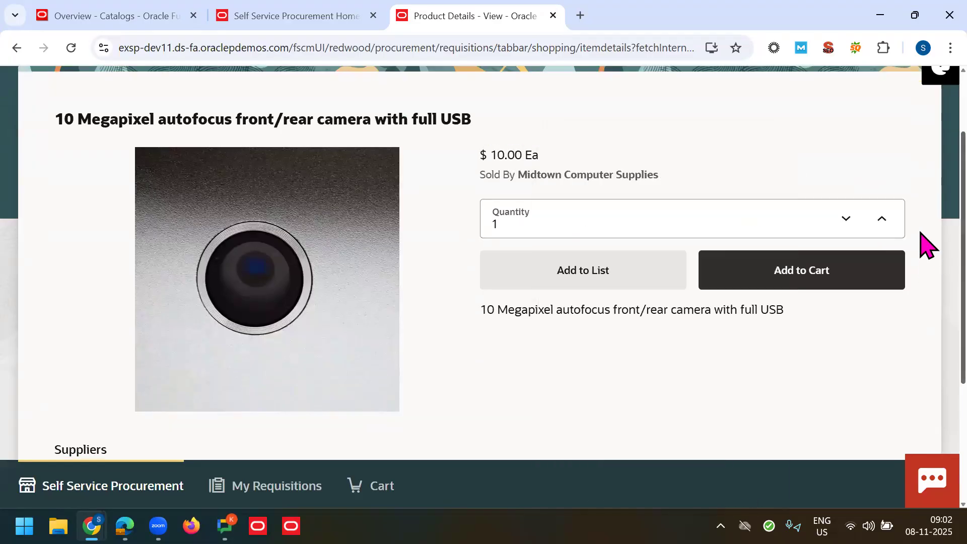
scroll(925, 361, "down", 4)
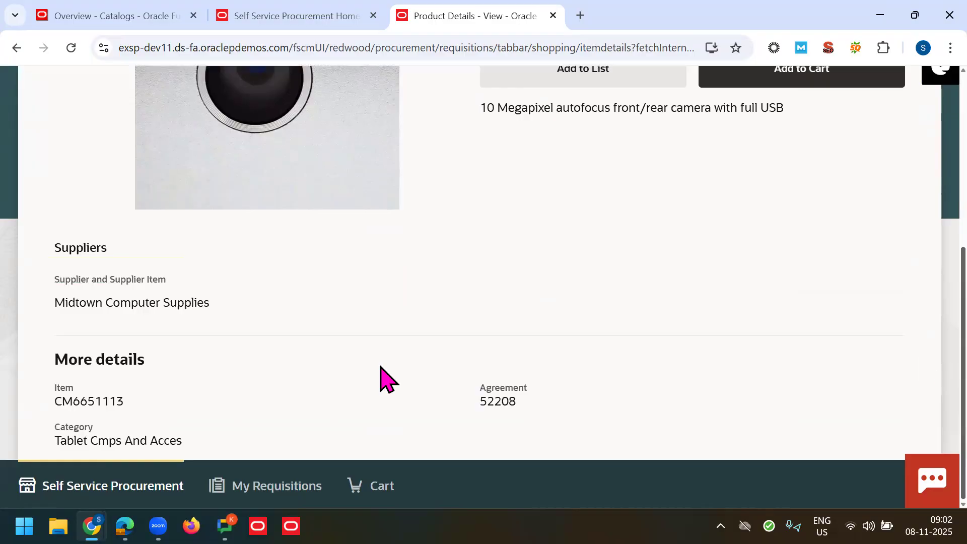
double_click(498, 402)
left_click(599, 260)
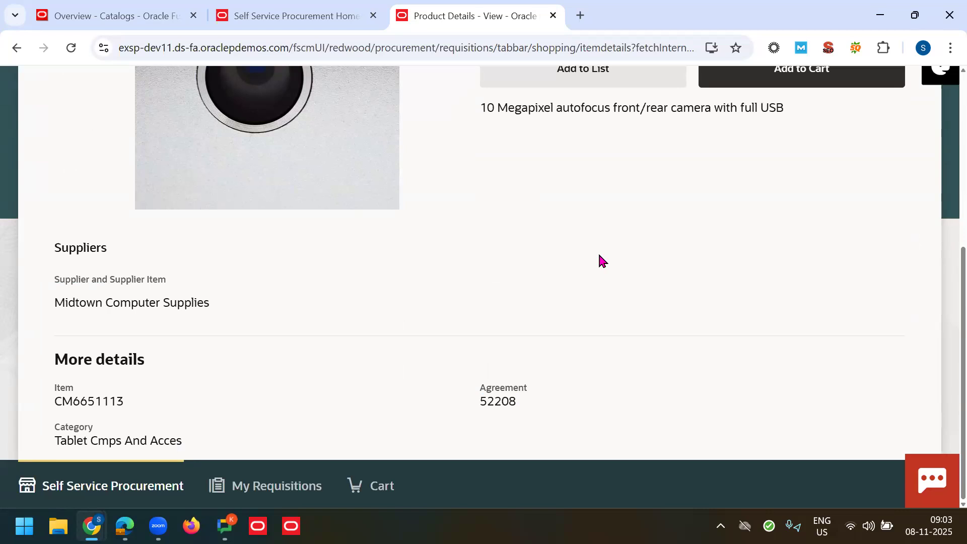
double_click(495, 404)
left_click(399, 282)
double_click(75, 385)
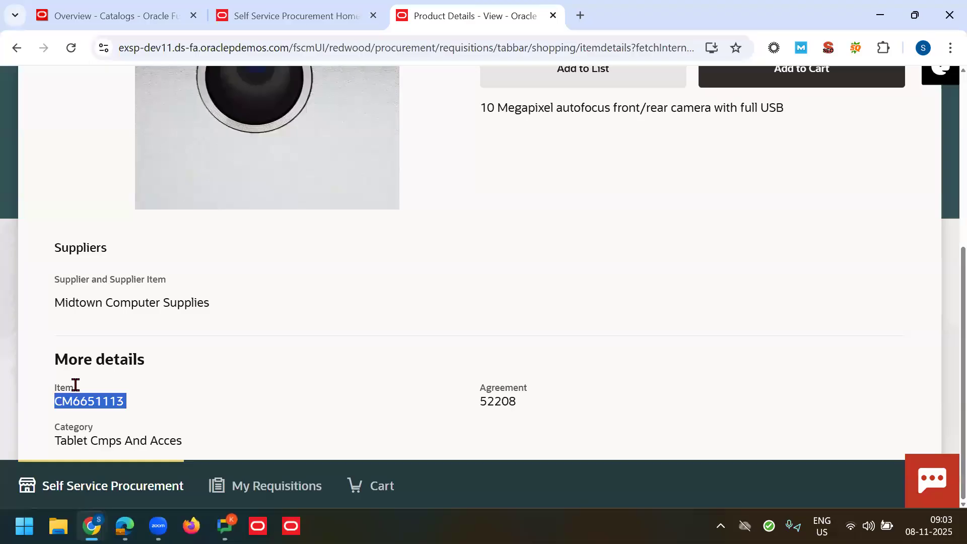
left_click(390, 294)
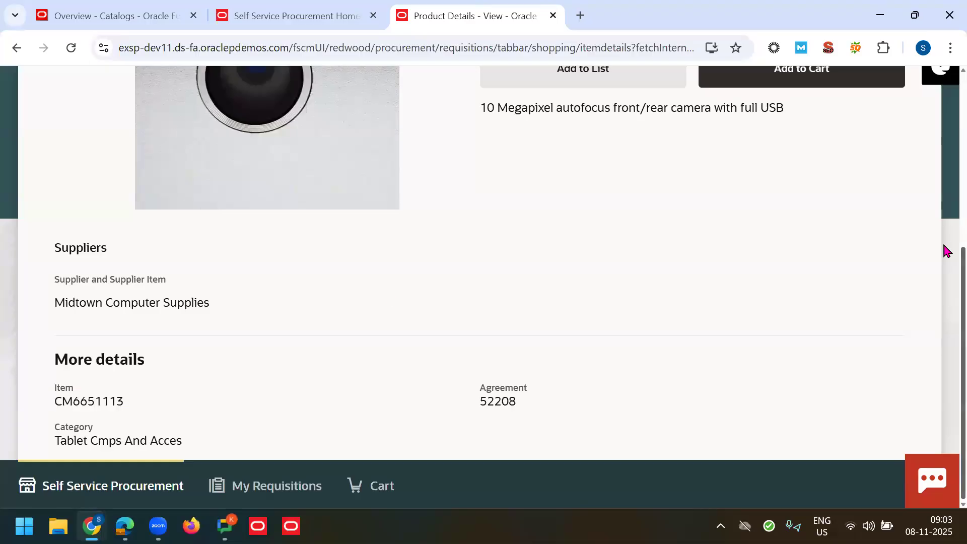
Step: Review the camera's details page, then return to the Office Technology results list
scroll(946, 250, "up", 5)
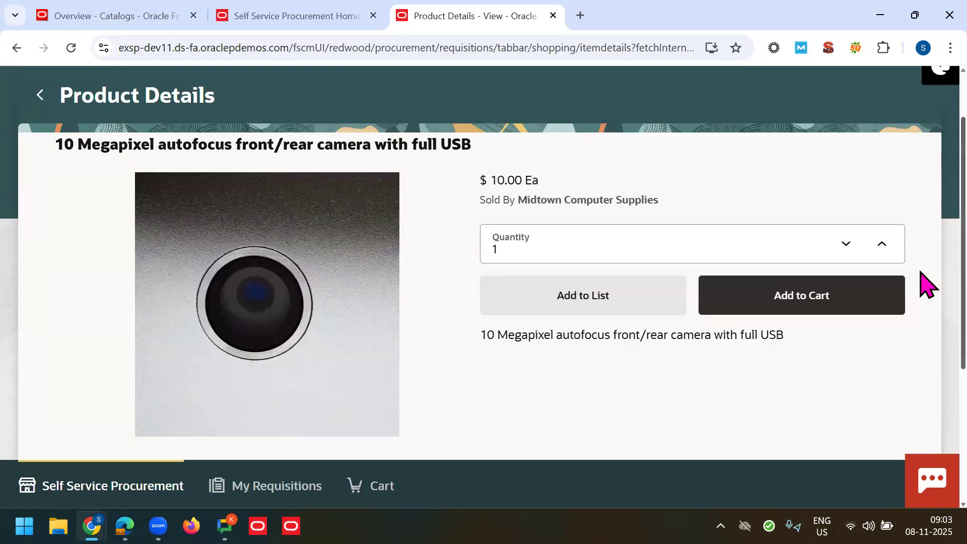
scroll(924, 292, "down", 5)
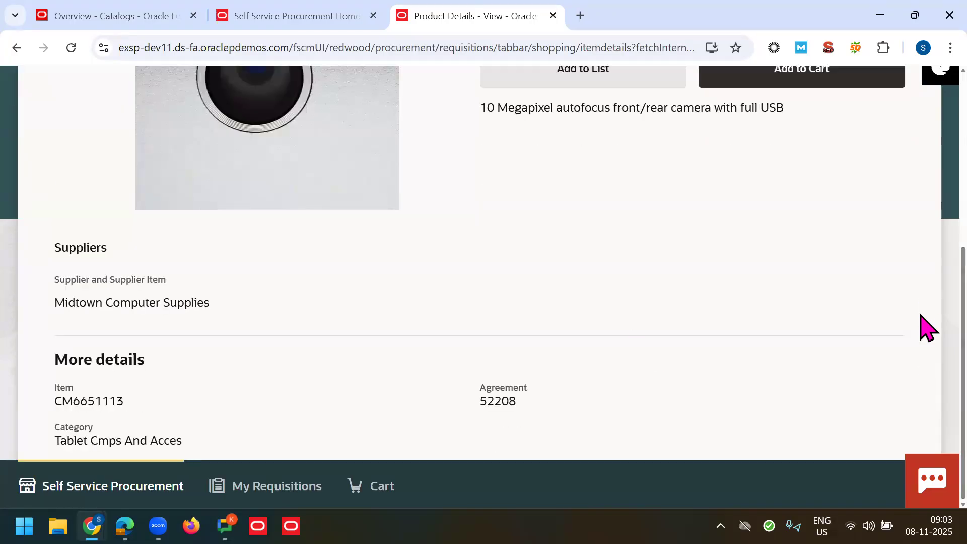
scroll(924, 280, "up", 2)
scroll(920, 246, "up", 3)
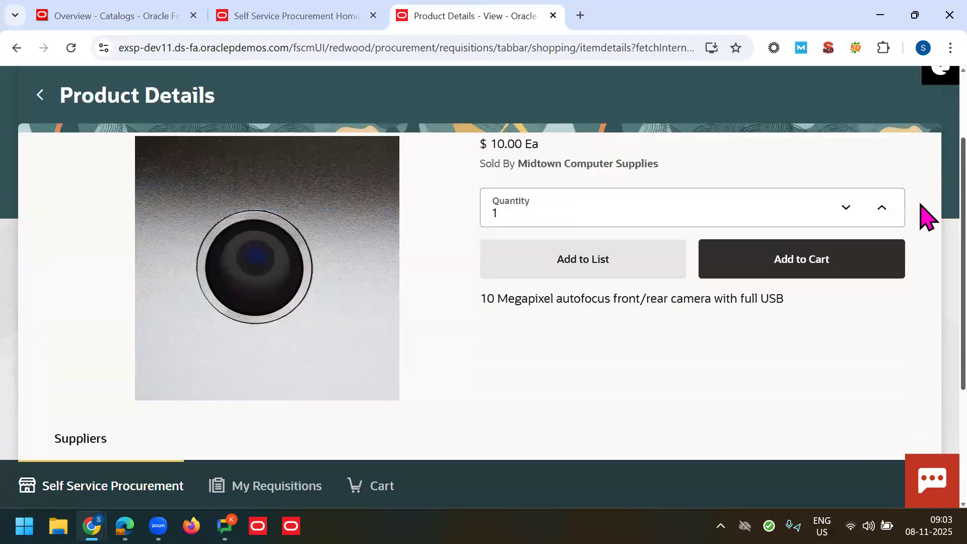
scroll(924, 302, "down", 5)
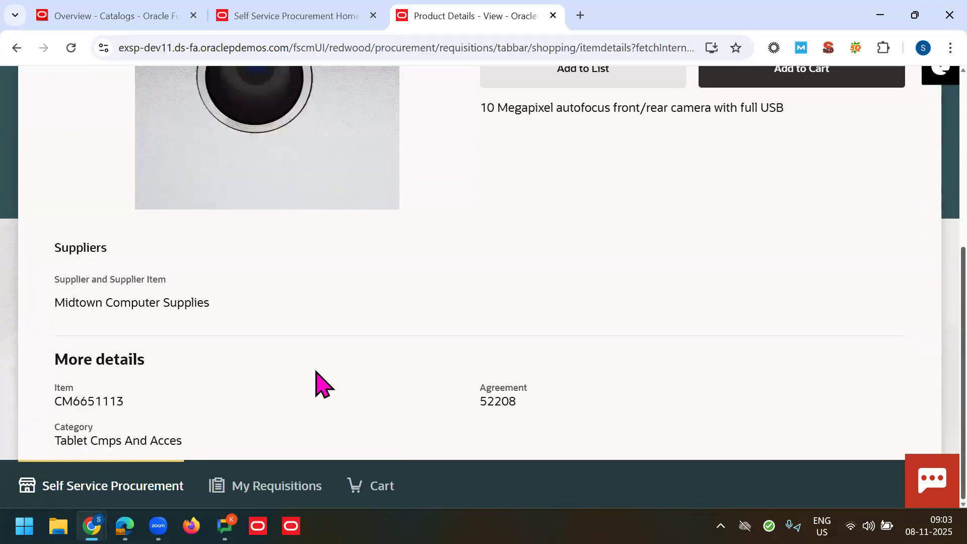
right_click(117, 439)
key("Escape")
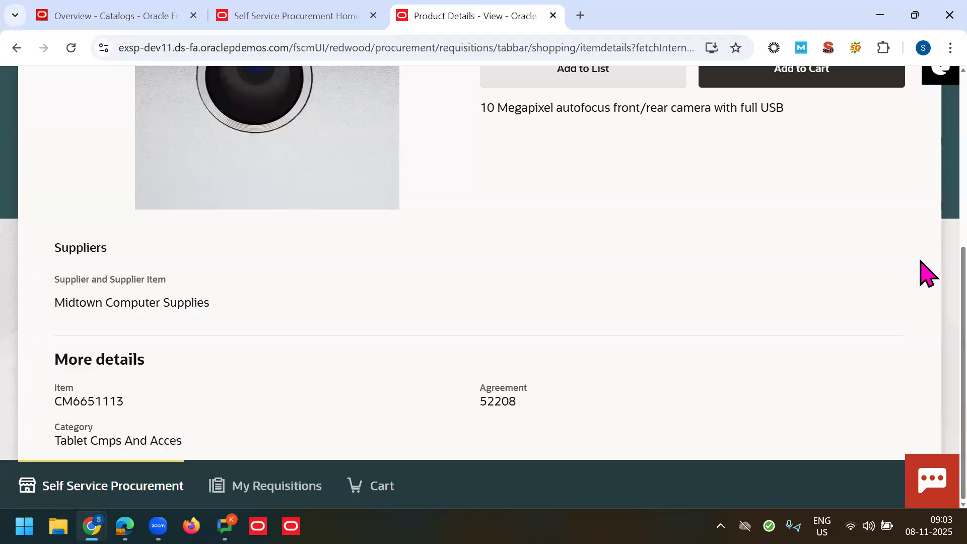
right_click(790, 204)
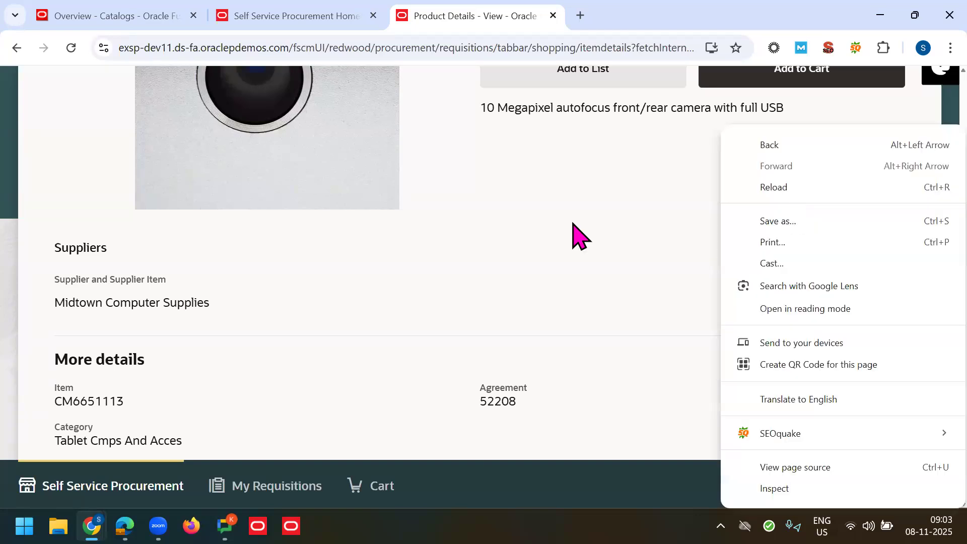
key("Escape")
scroll(924, 226, "up", 5)
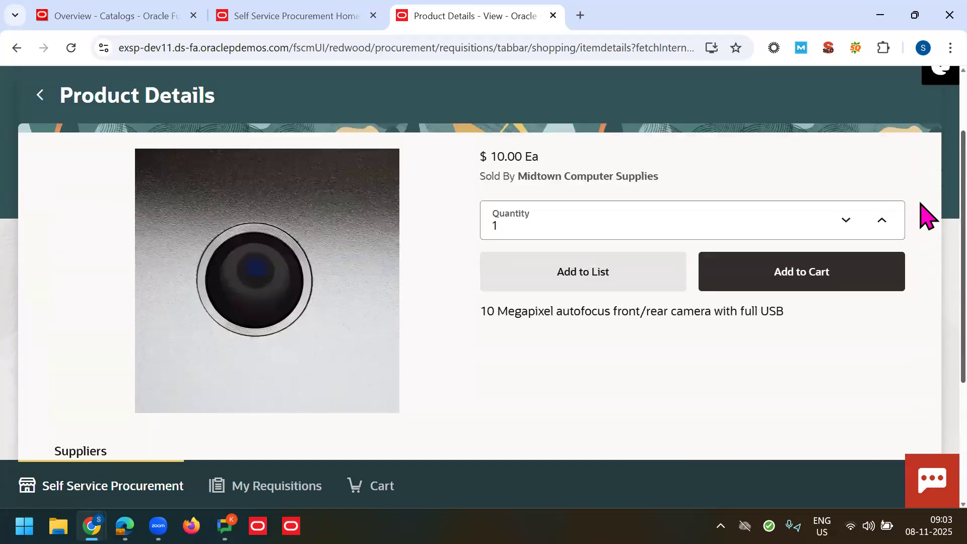
scroll(921, 146, "up", 3)
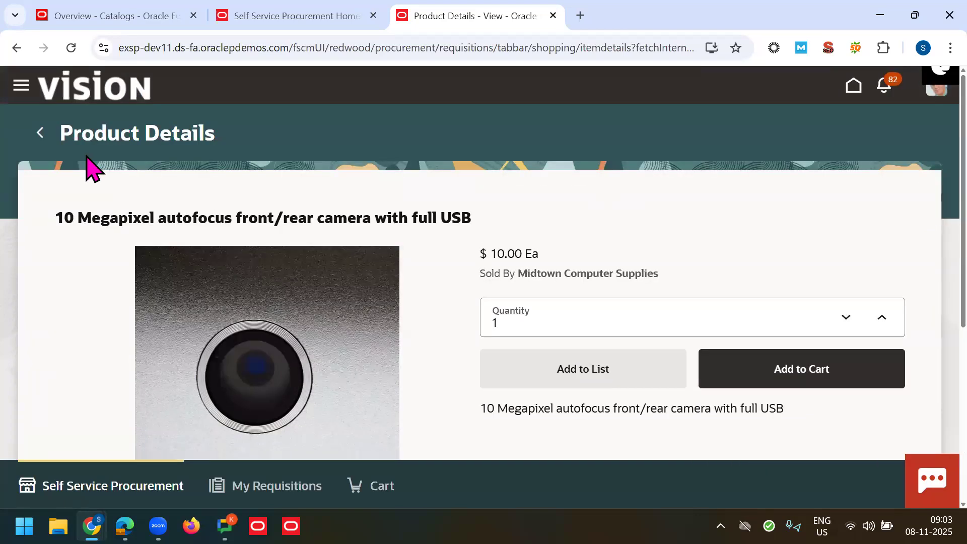
left_click(40, 134)
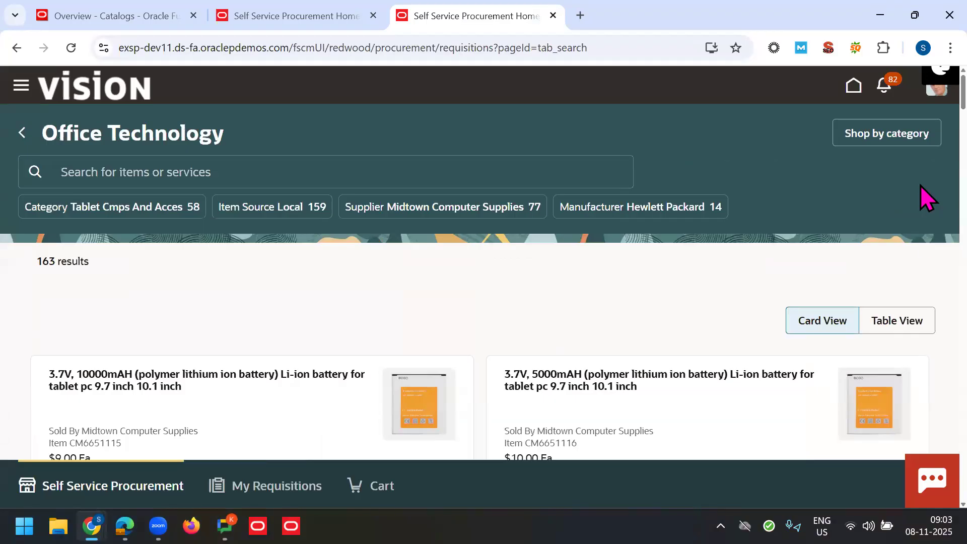
Step: Open the $33.00 10.2-inch LCD display and note item CM6651121 and agreement 52208
scroll(922, 141, "down", 10)
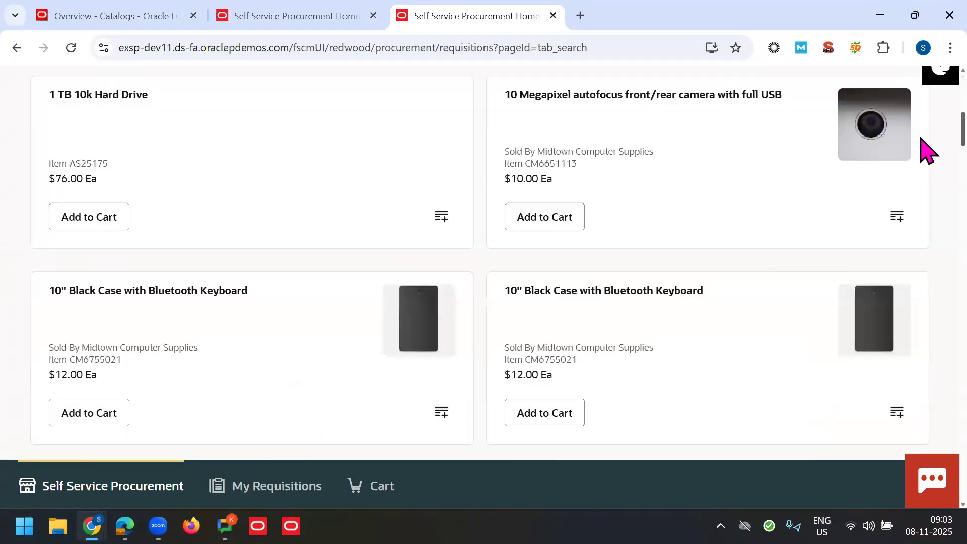
scroll(926, 184, "down", 2)
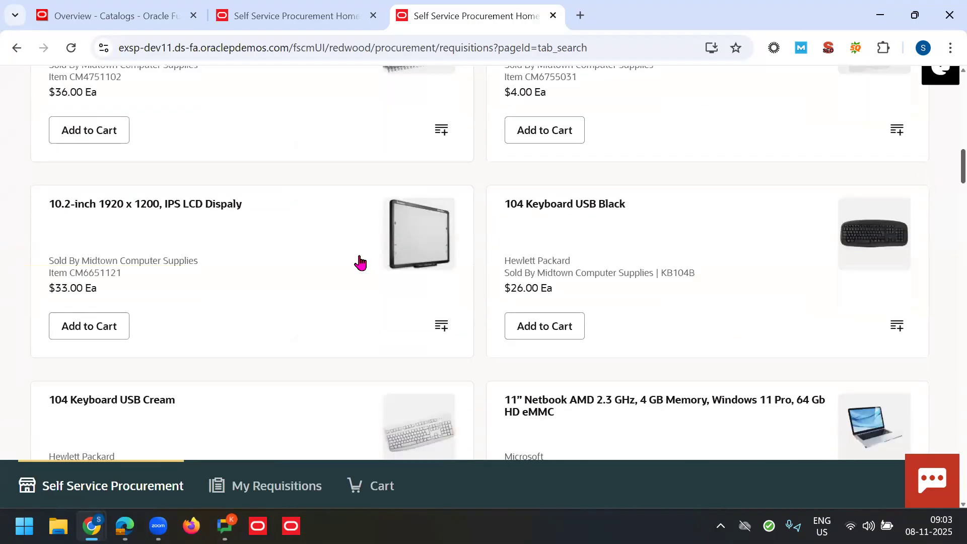
left_click(295, 254)
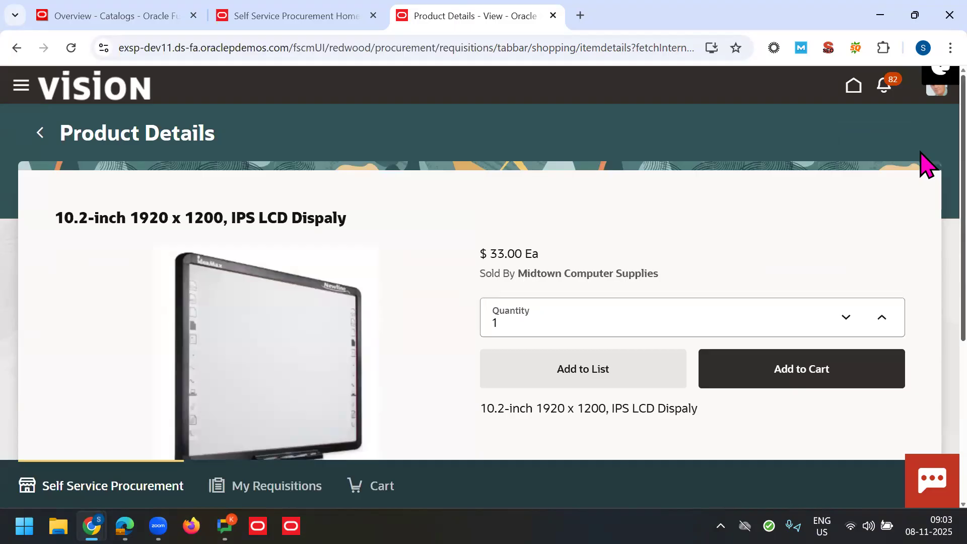
scroll(925, 222, "down", 5)
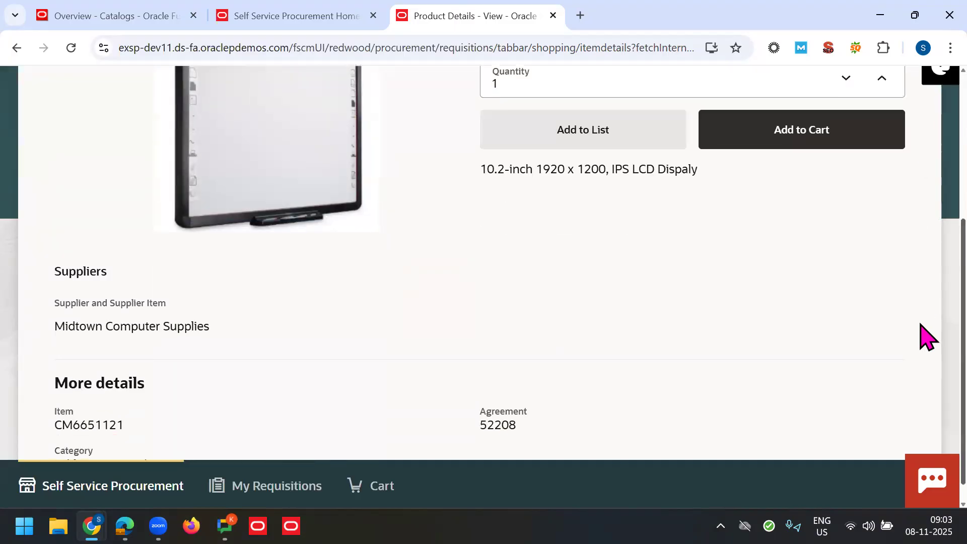
double_click(165, 399)
left_click(529, 433)
double_click(605, 402)
left_click(753, 376)
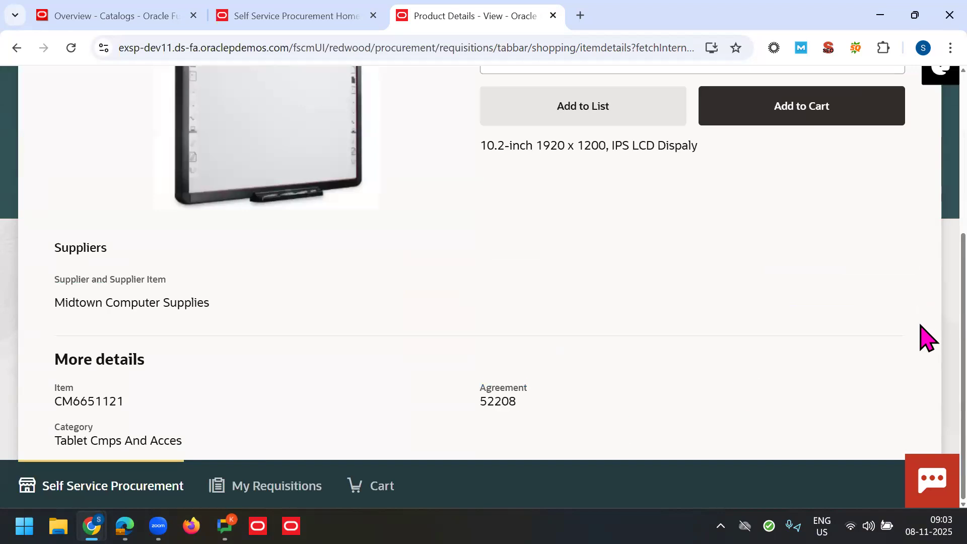
scroll(927, 211, "up", 5)
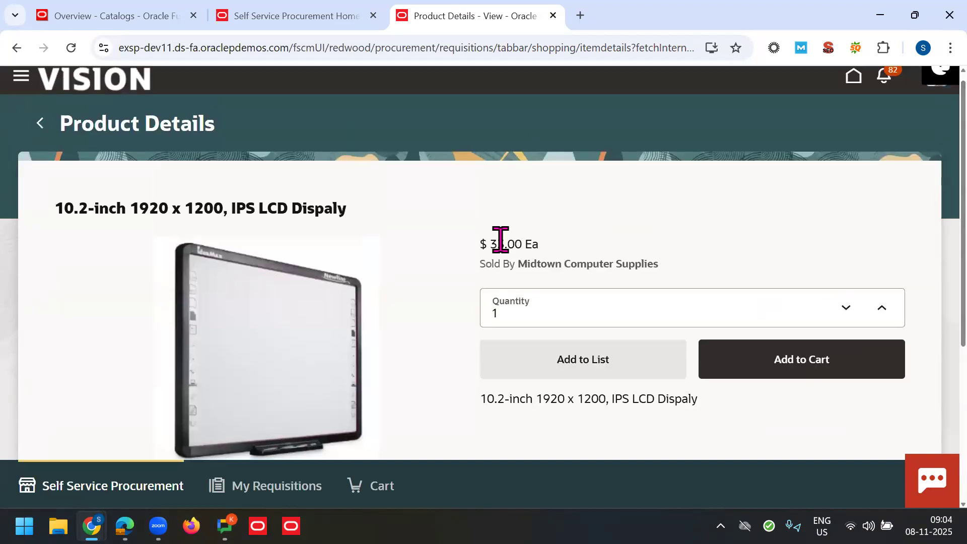
scroll(945, 262, "down", 2)
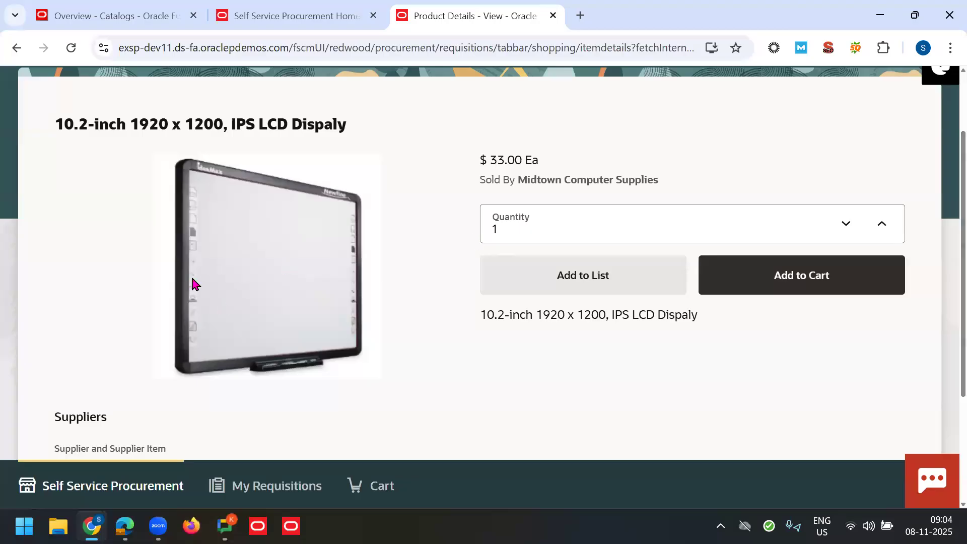
scroll(921, 222, "up", 2)
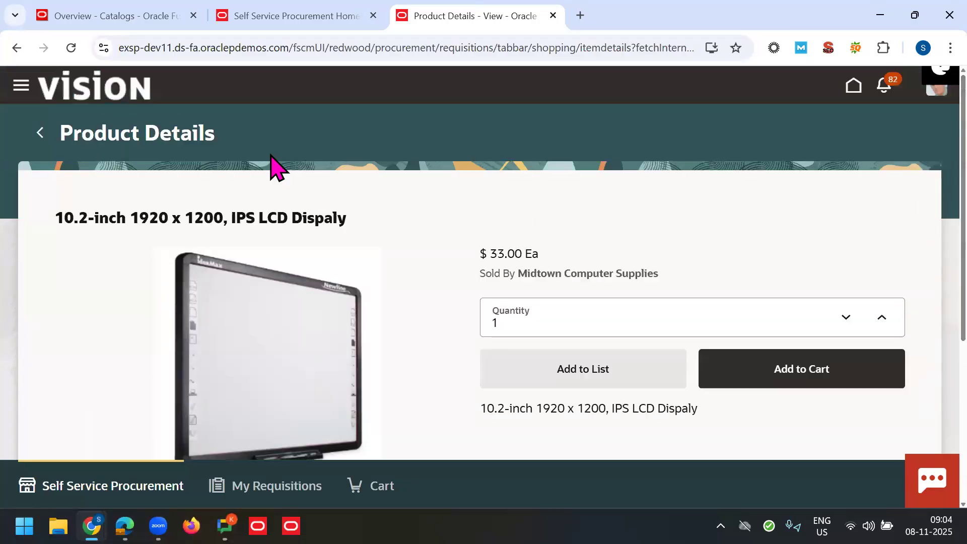
Step: From the Office Technology catalog, open the 10" Display w/Capacitive Multi-touch Overlay details
left_click(48, 143)
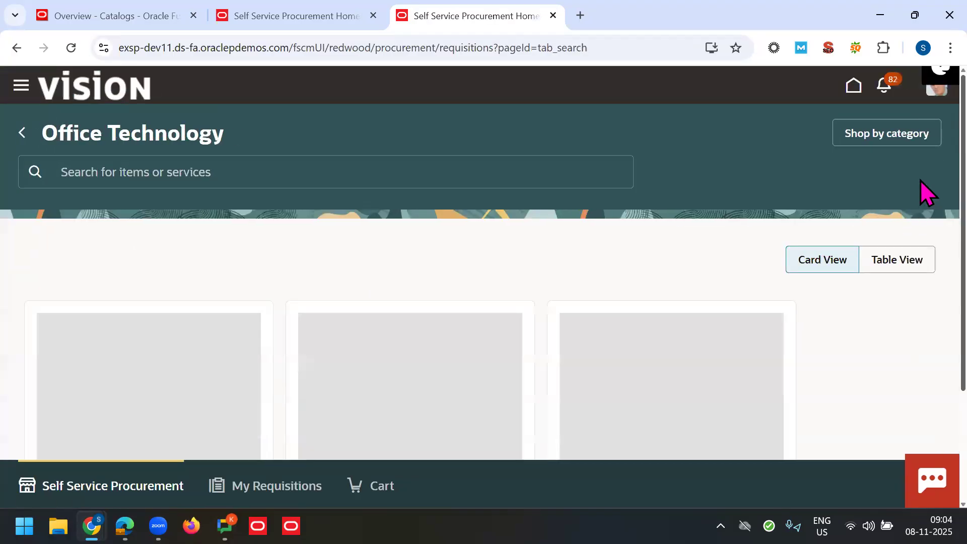
scroll(927, 276, "down", 4)
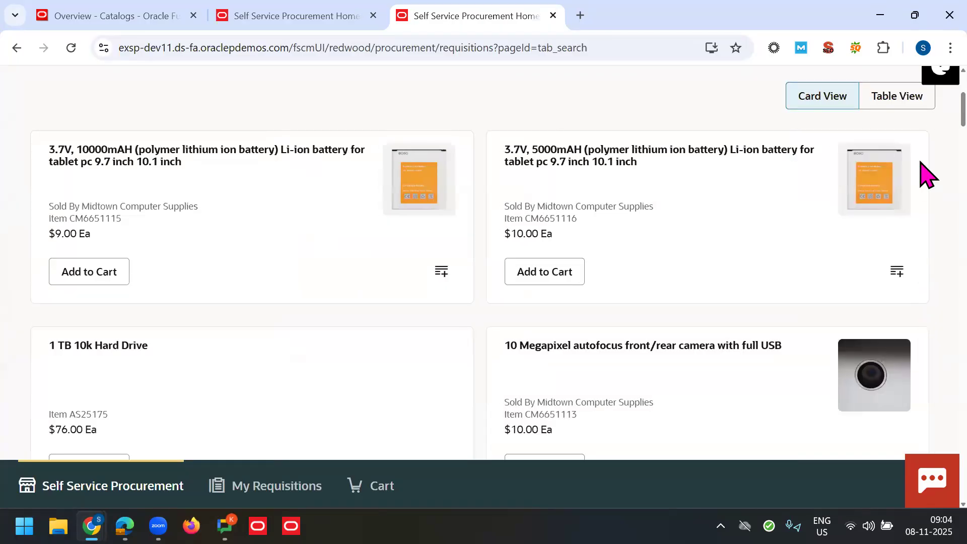
scroll(896, 166, "down", 9)
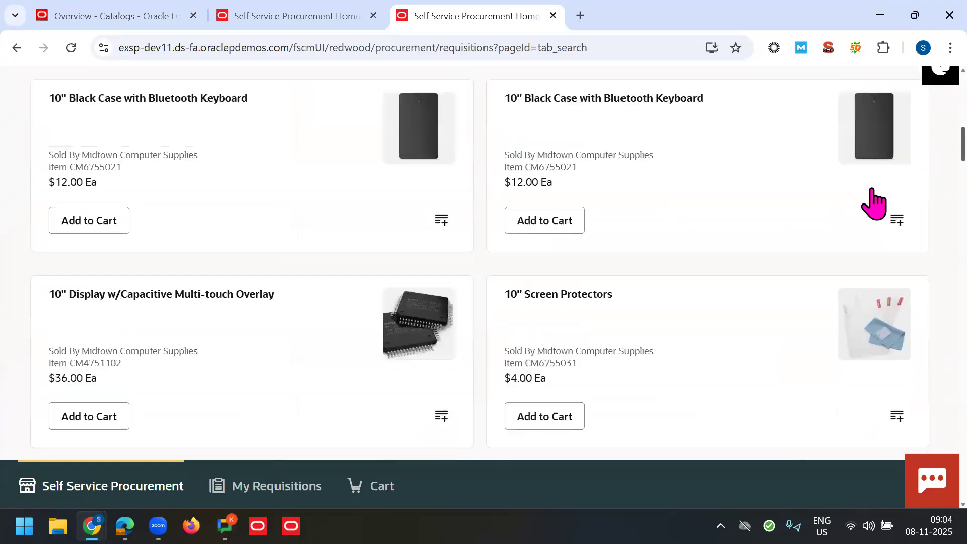
left_click(374, 343)
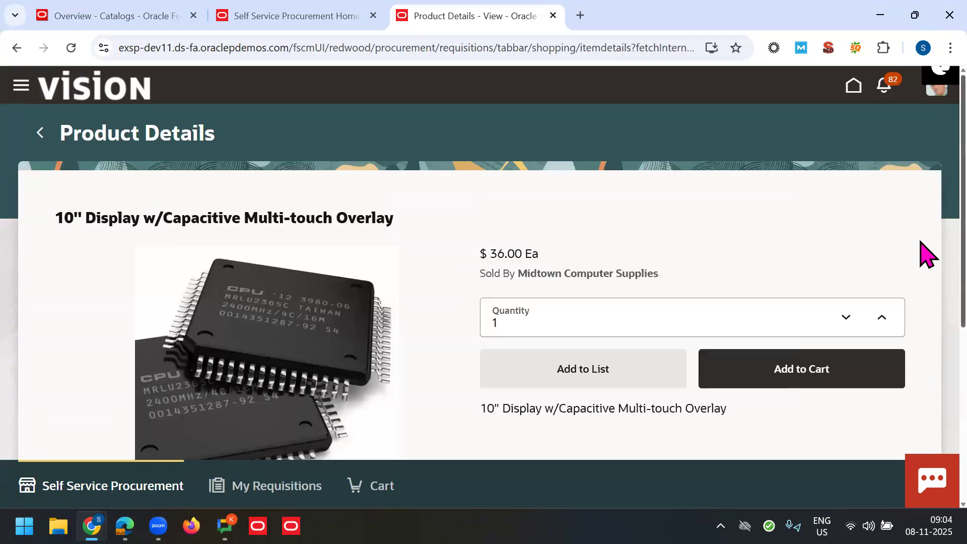
scroll(926, 254, "down", 5)
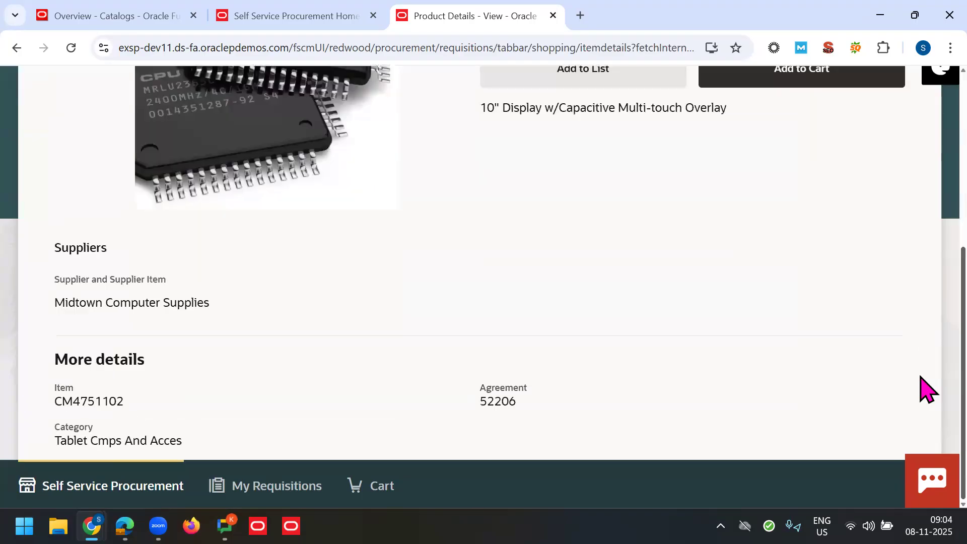
scroll(928, 287, "up", 3)
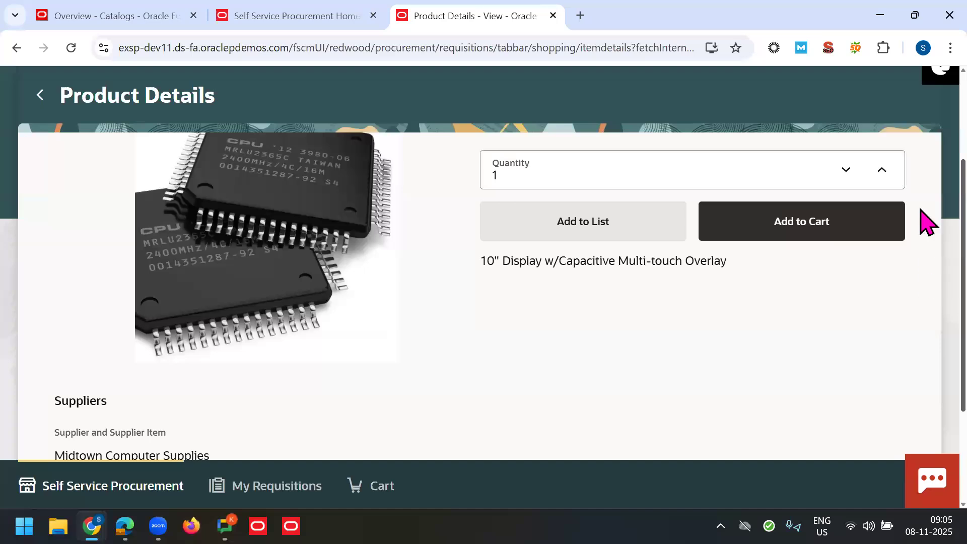
Step: Finish reviewing the $36.00 display's details and return to the Office Technology results
right_click(920, 233)
left_click(639, 361)
scroll(438, 166, "up", 2)
left_click(41, 95)
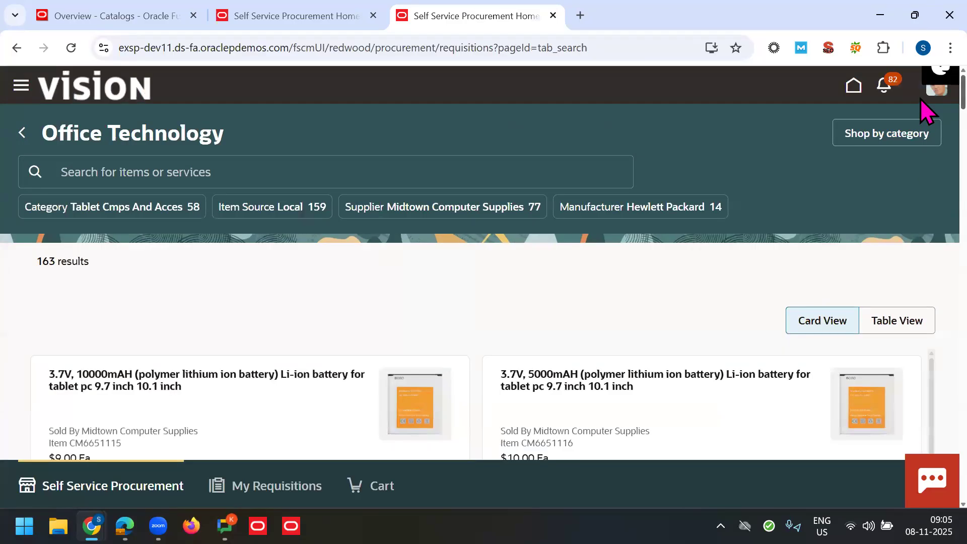
Step: Browse the Office Technology cards and open the $969.00 15" Laptop Intel Core i7 details
scroll(922, 126, "down", 7)
scroll(920, 124, "up", 1)
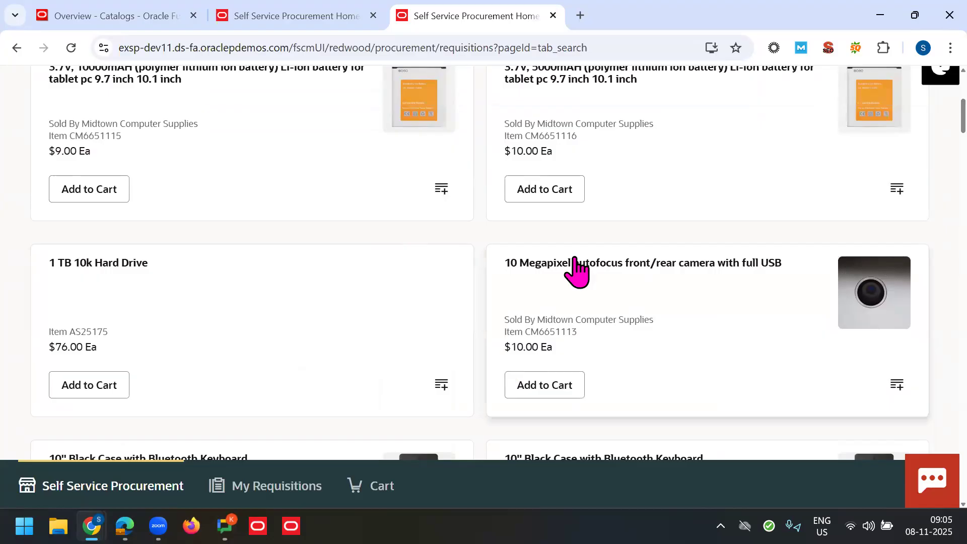
scroll(920, 115, "down", 8)
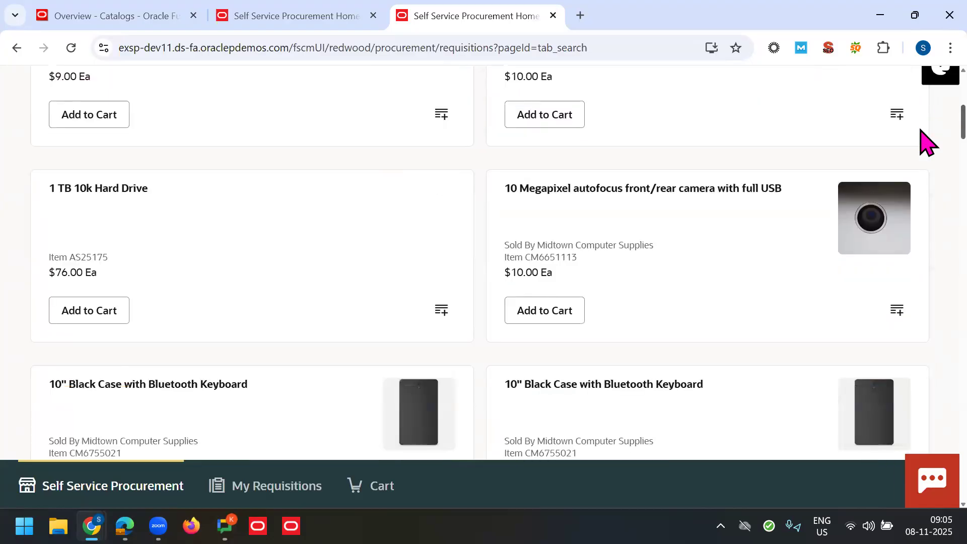
scroll(926, 156, "down", 3)
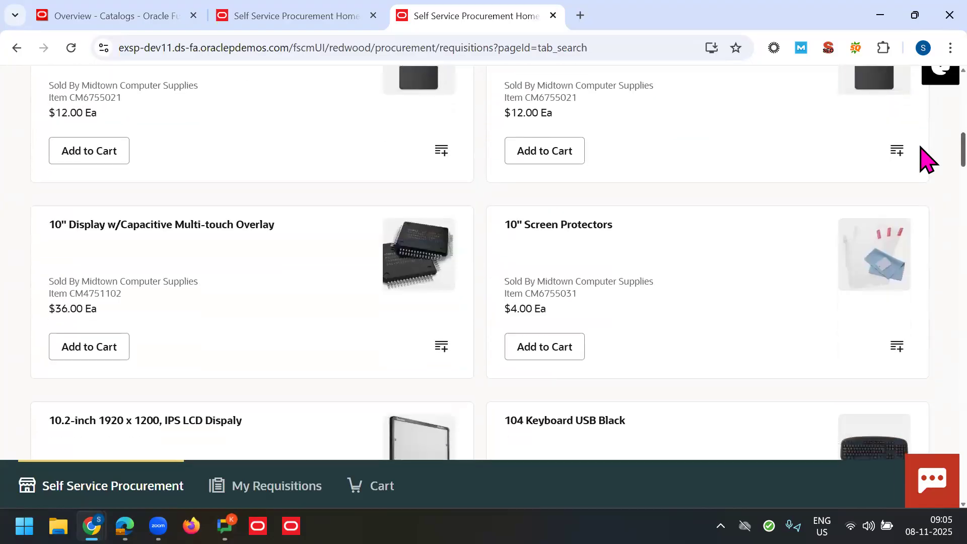
scroll(927, 179, "down", 8)
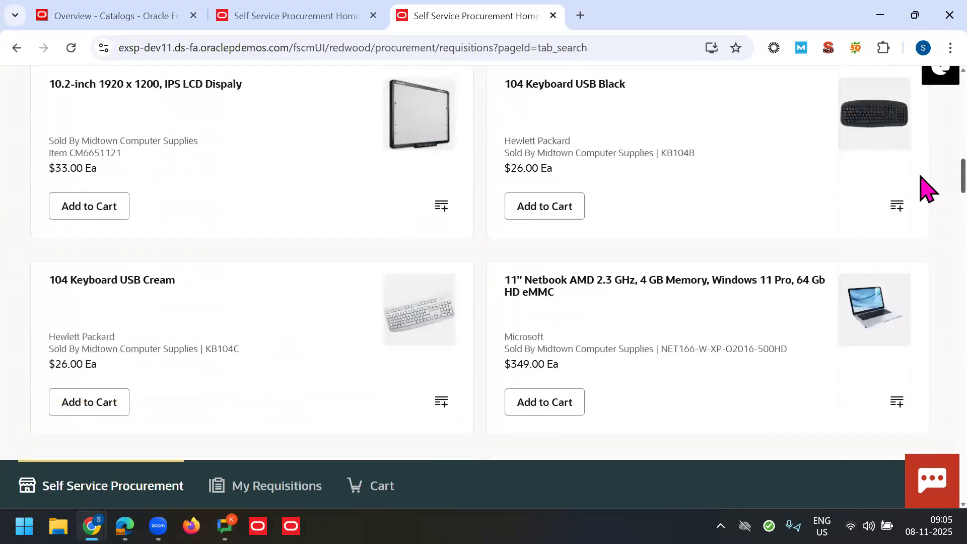
scroll(921, 212, "down", 5)
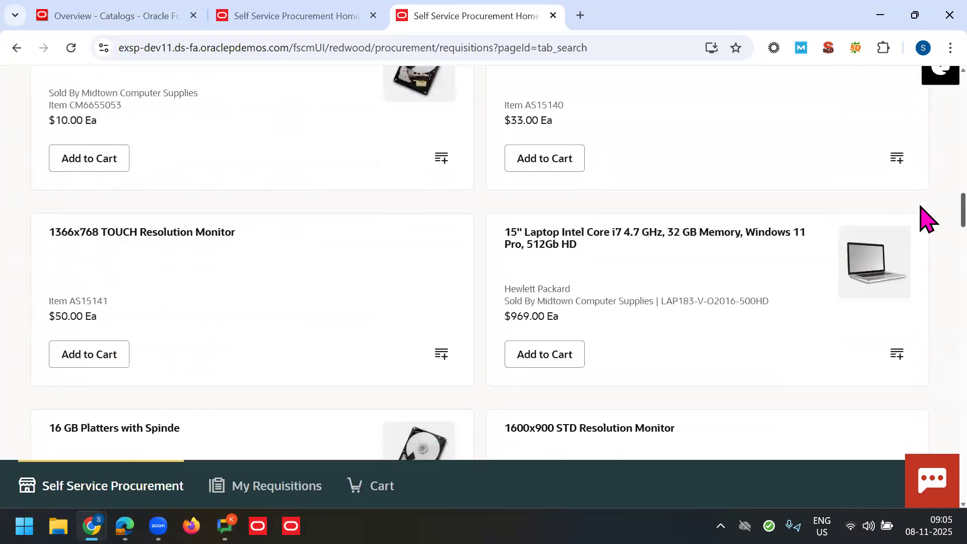
scroll(920, 240, "down", 6)
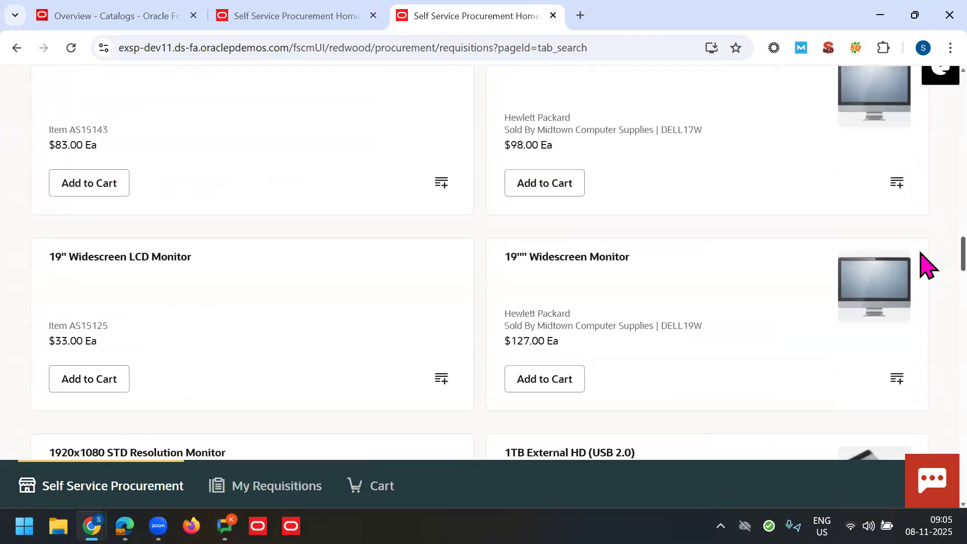
scroll(920, 282, "down", 4)
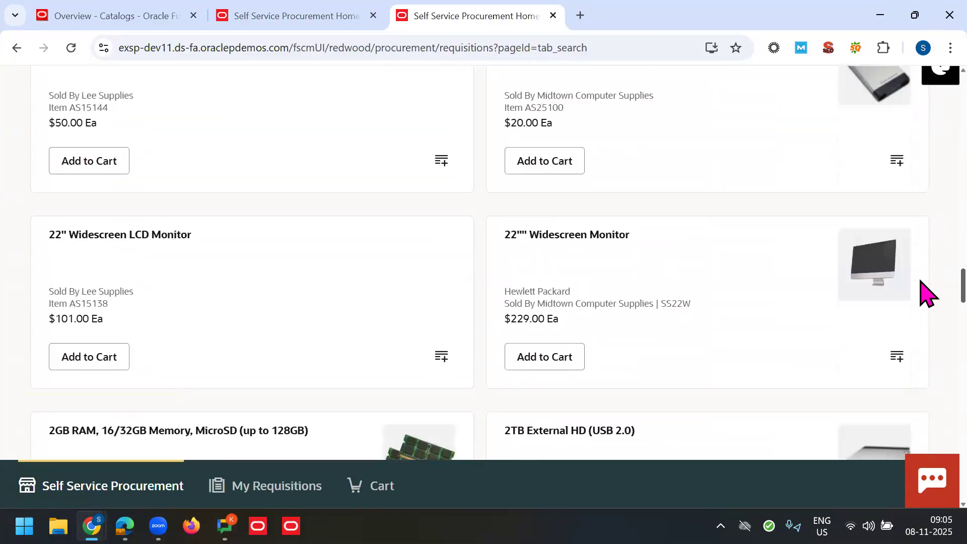
scroll(921, 268, "up", 11)
scroll(926, 231, "up", 5)
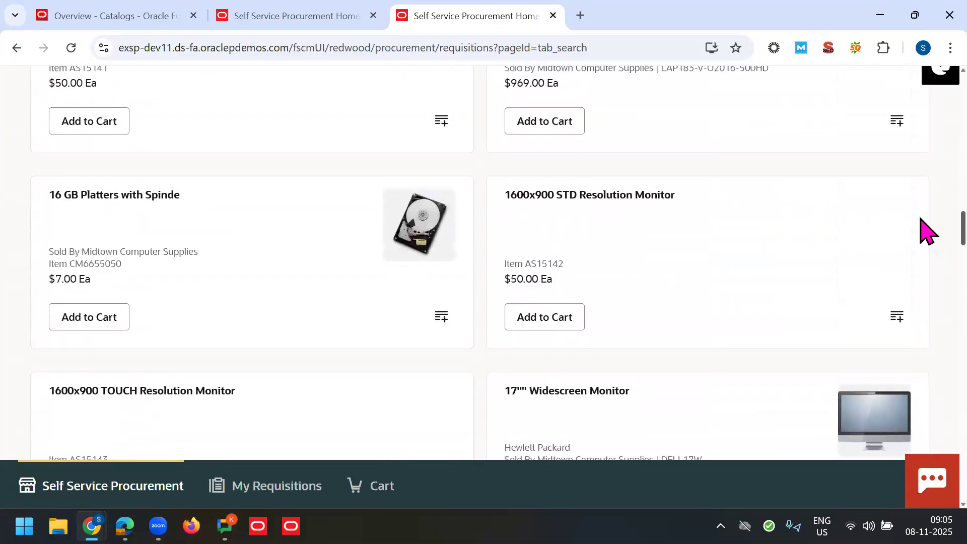
scroll(925, 217, "up", 5)
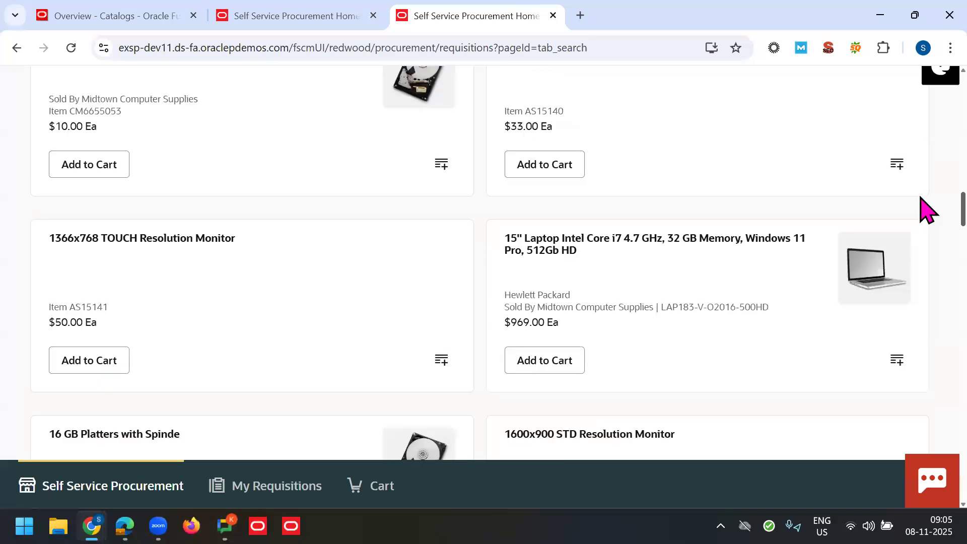
scroll(926, 212, "down", 4)
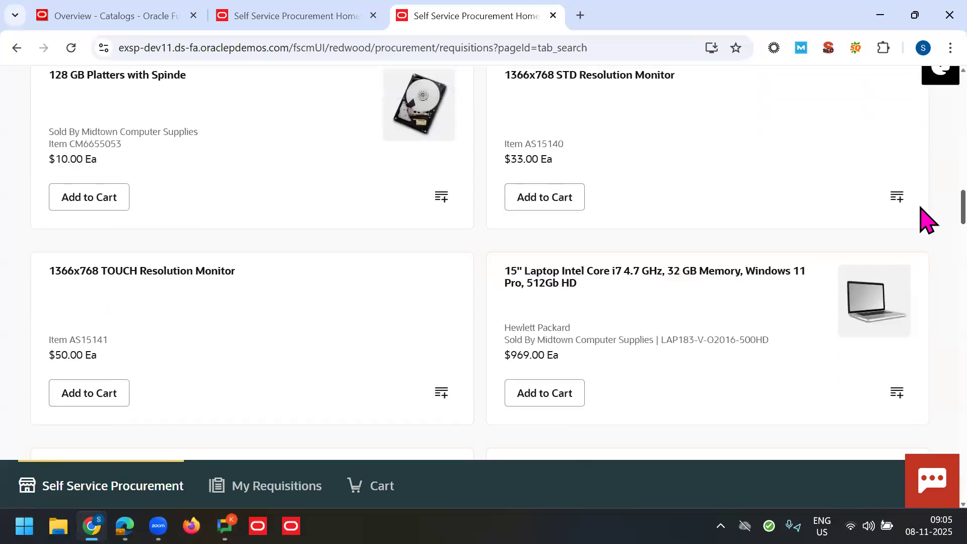
scroll(925, 224, "down", 1)
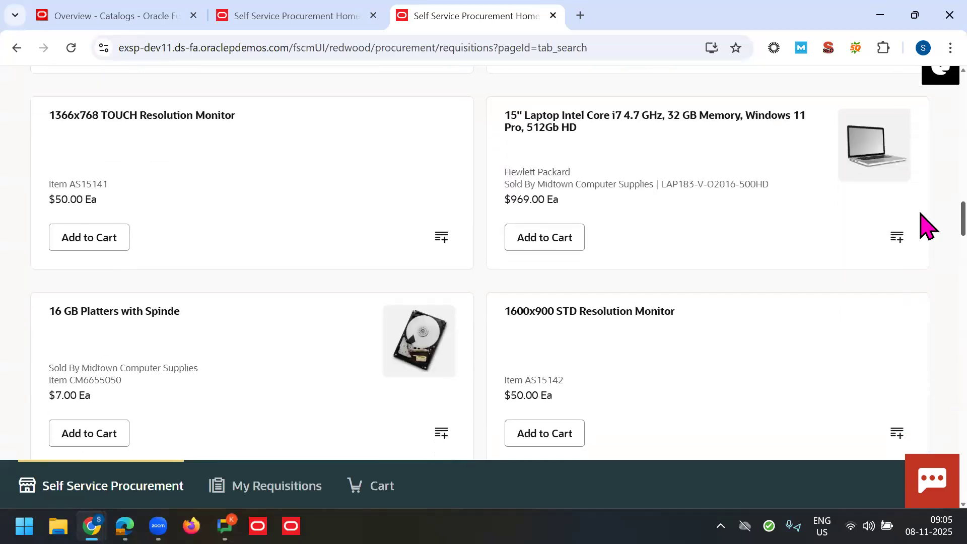
left_click(673, 175)
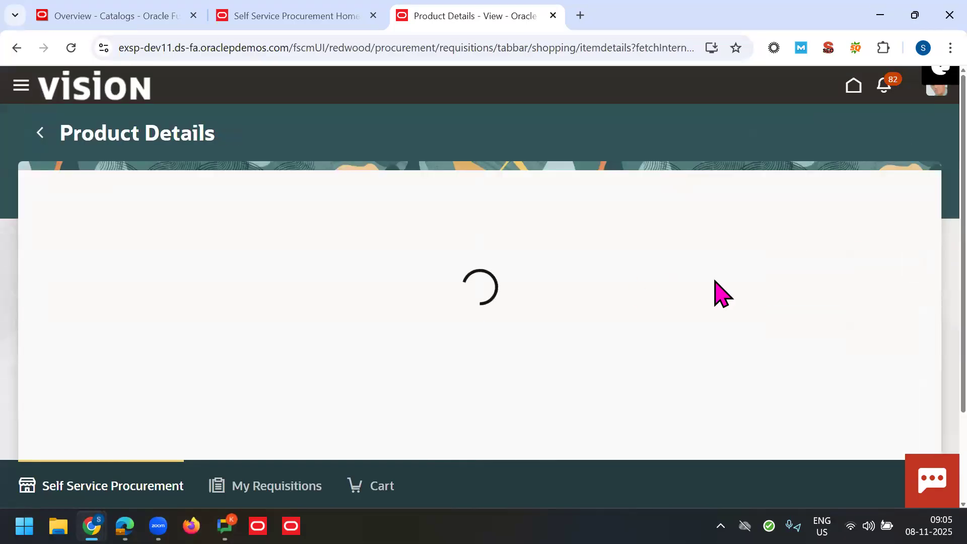
Step: Highlight the laptop's category Laptops and agreement number 52234 in More details
scroll(926, 224, "down", 5)
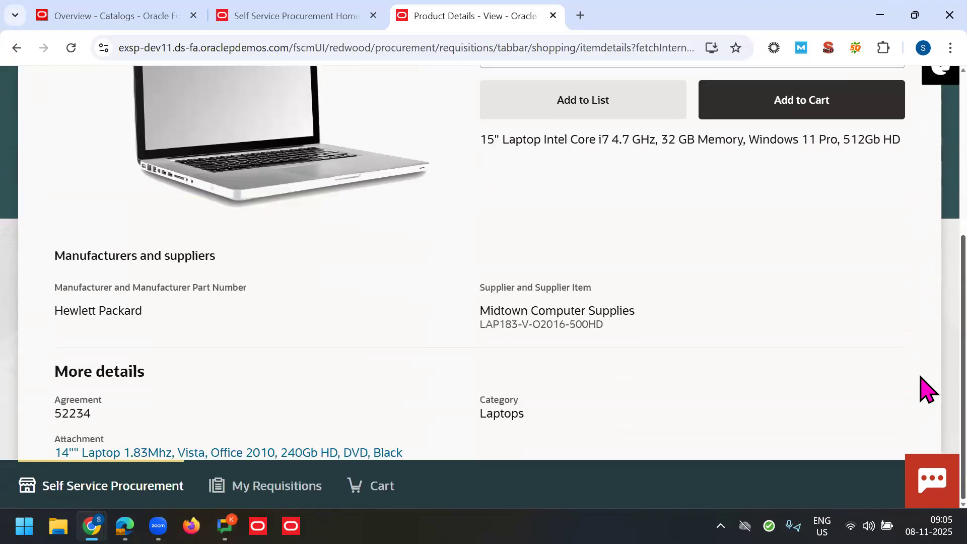
scroll(925, 252, "up", 2)
scroll(926, 217, "up", 2)
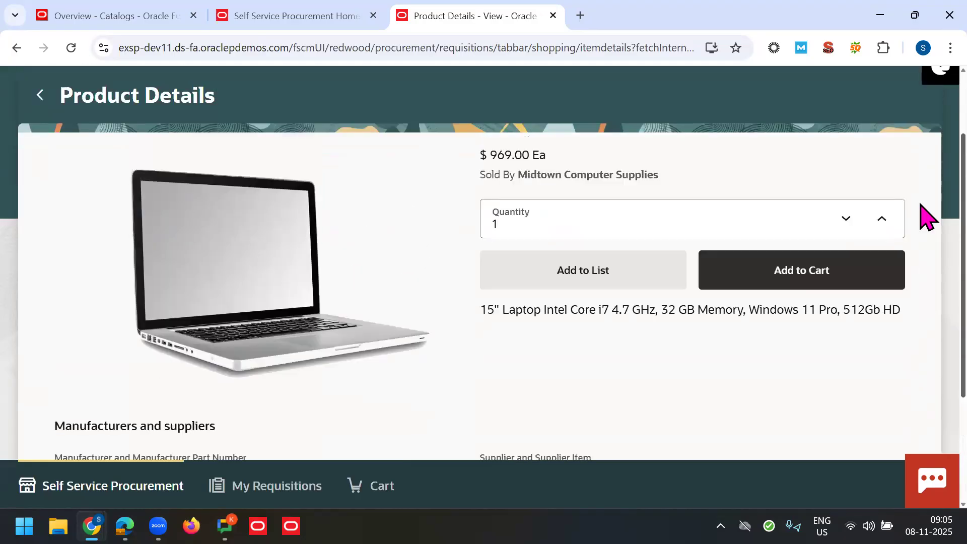
scroll(926, 217, "up", 1)
scroll(924, 352, "down", 4)
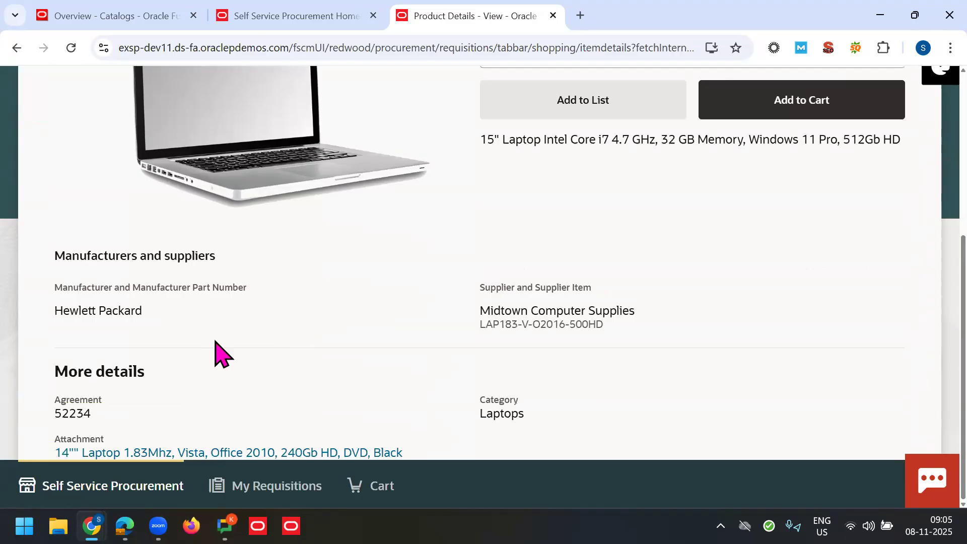
double_click(505, 413)
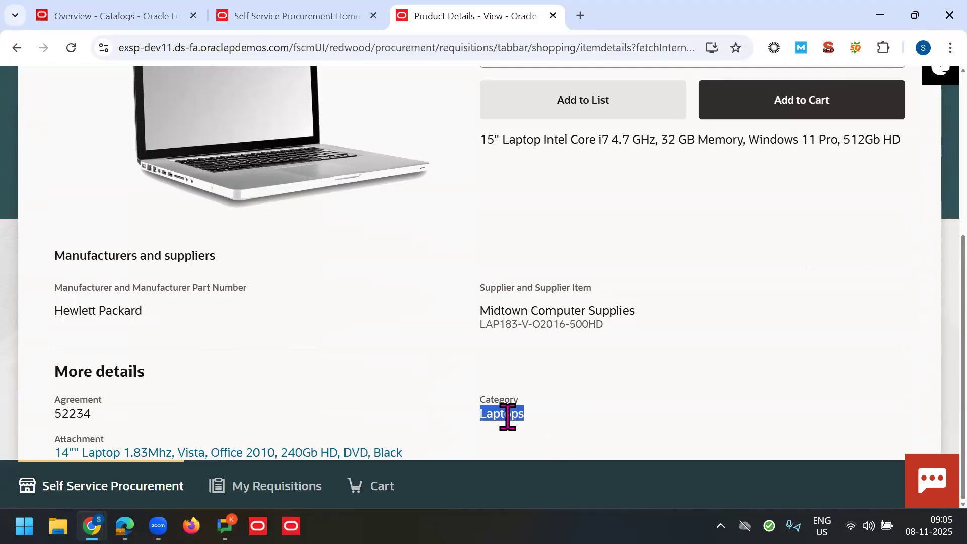
left_click(481, 415)
double_click(526, 413)
double_click(119, 414)
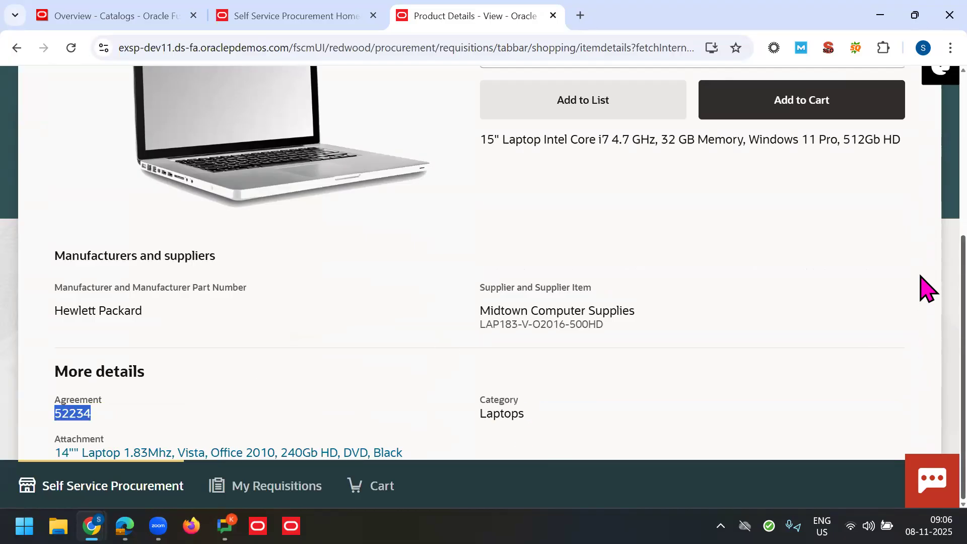
Step: Scroll up on the laptop page and return to the Office Technology catalog
scroll(922, 287, "up", 5)
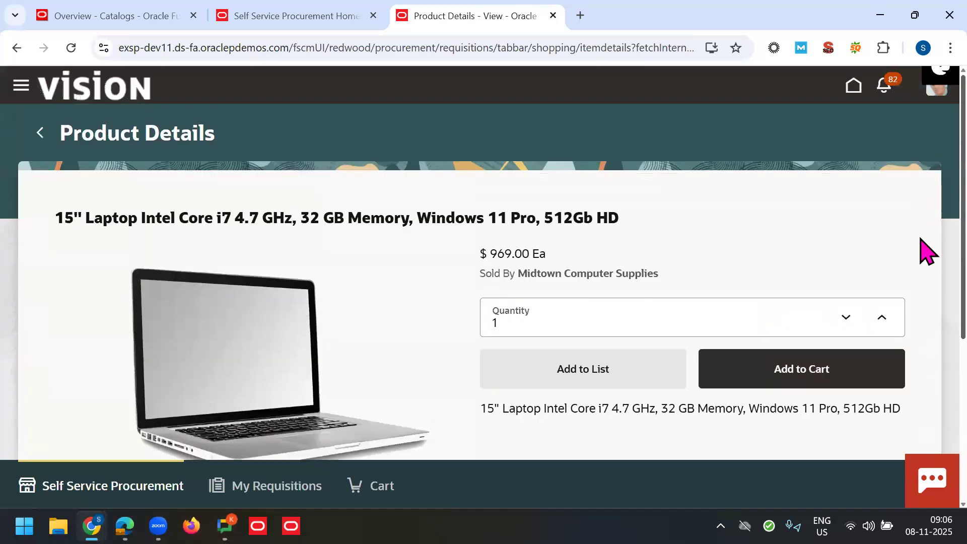
scroll(924, 302, "down", 5)
scroll(924, 352, "up", 5)
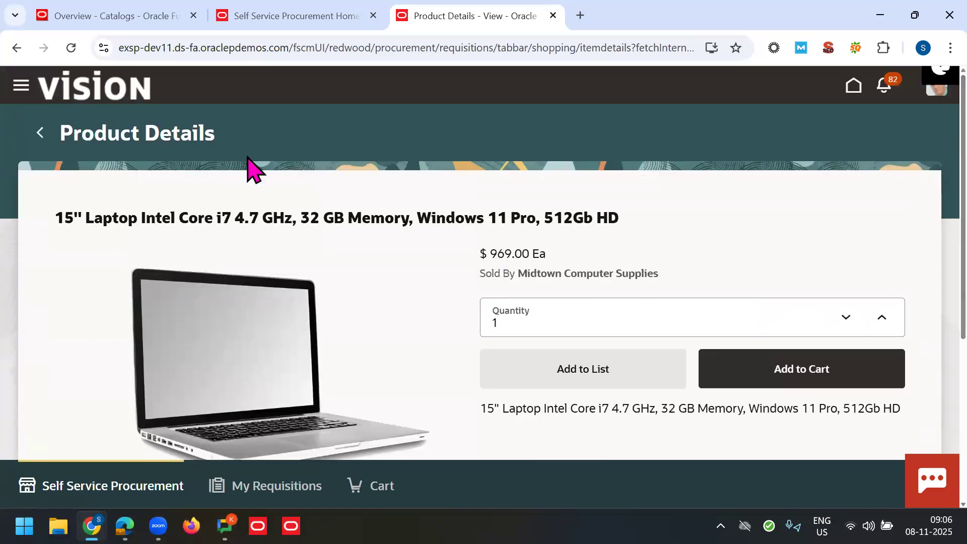
left_click(40, 133)
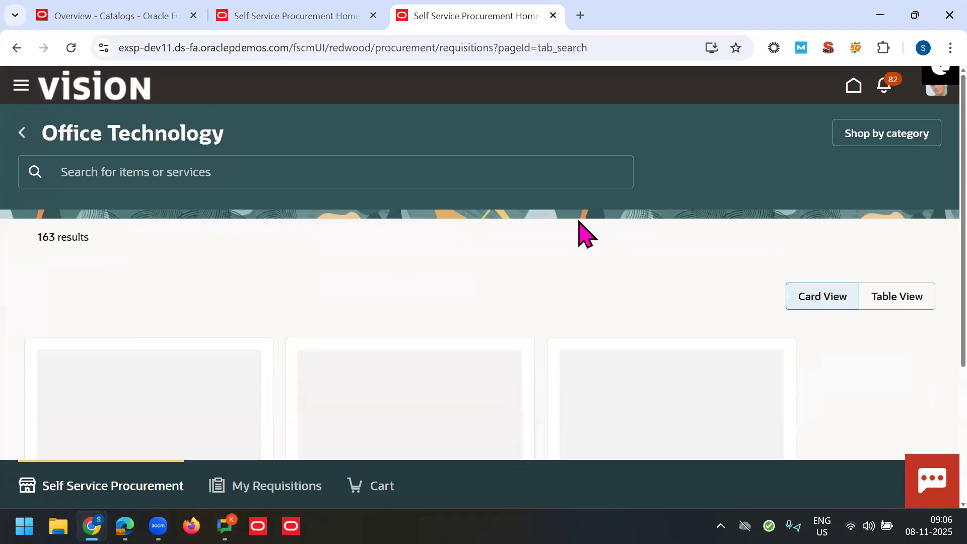
Step: Search Windows for '70th Batch' and open that Excel workbook
key("super")
type("70th Batch")
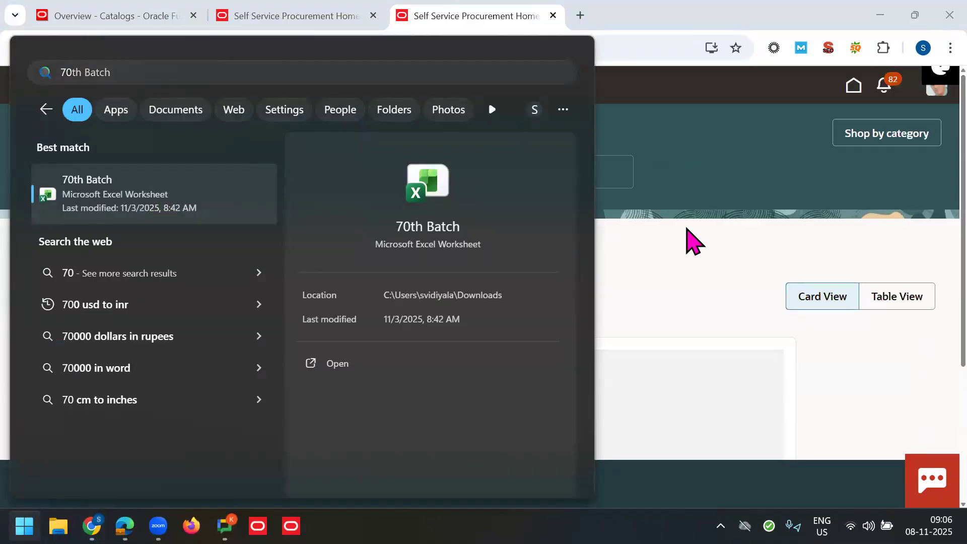
left_click(233, 209)
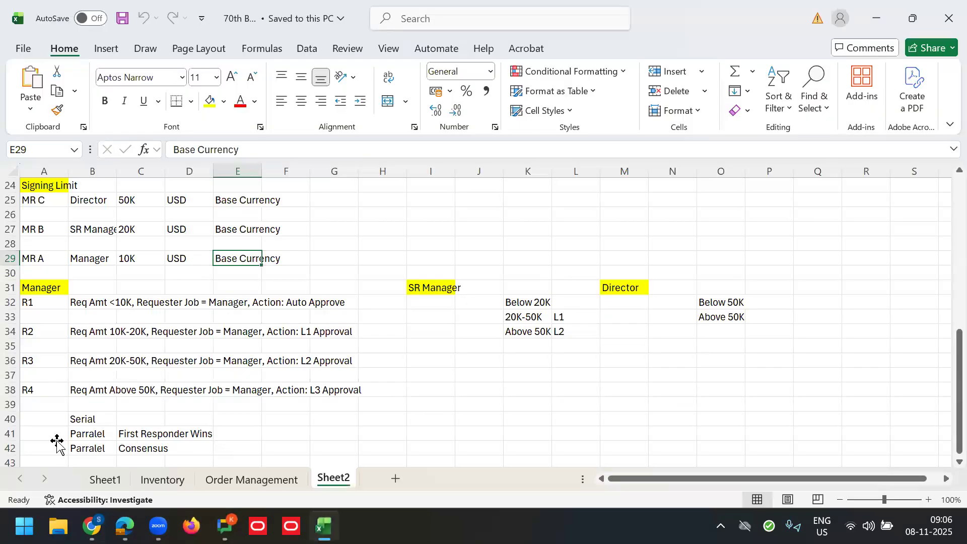
Step: Enter the heading 'Trainings' in cell I44 on Sheet2
left_click(57, 442)
key("Down")
key("Down")
key("Down")
key("Down")
key("Down")
key("Down")
key("Down")
key("Down")
key("Down")
key("Down")
key("Down")
key("Down")
key("Down")
key("Down")
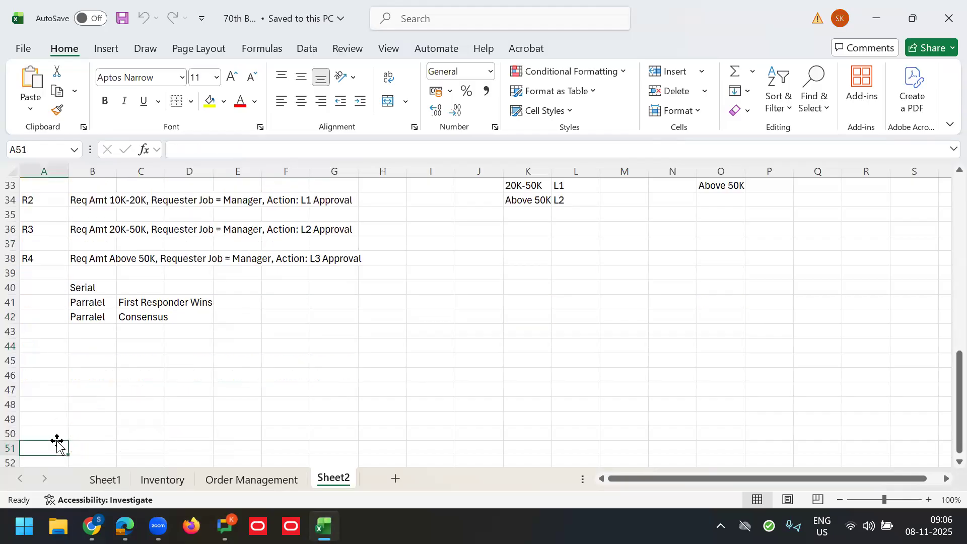
left_click(433, 276)
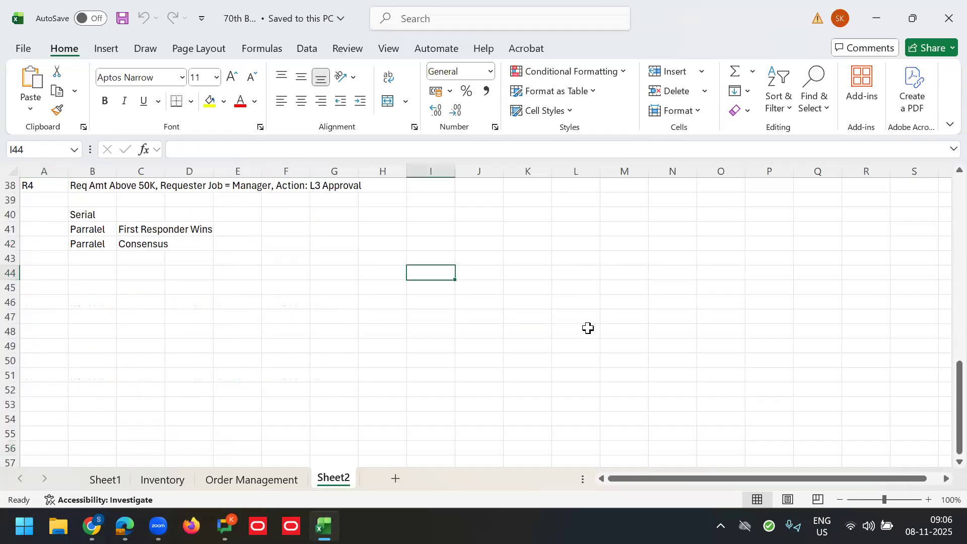
type("Trainings")
key("Tab")
left_click(427, 276)
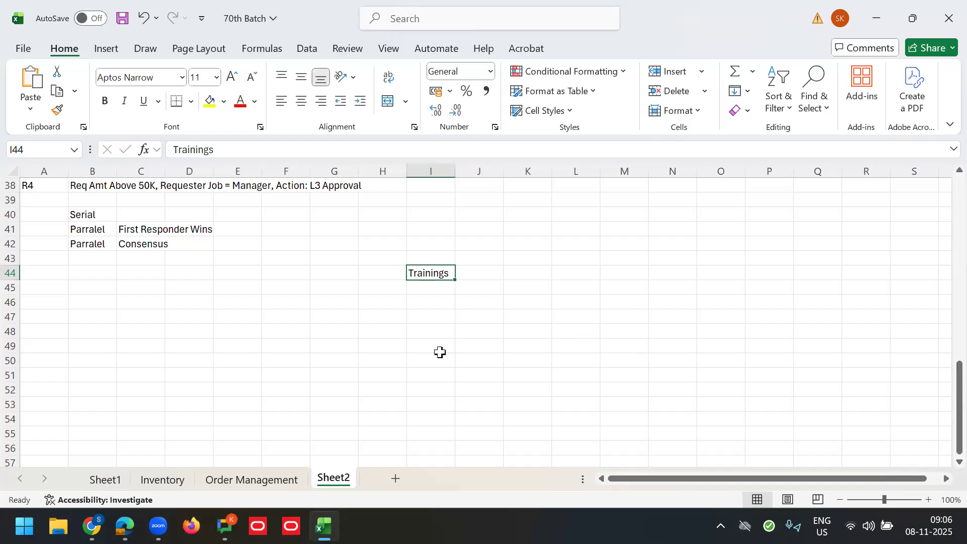
Step: Add column labels 'Oracle' in G46 and 'SAP' in I46
left_click(343, 313)
left_click(341, 302)
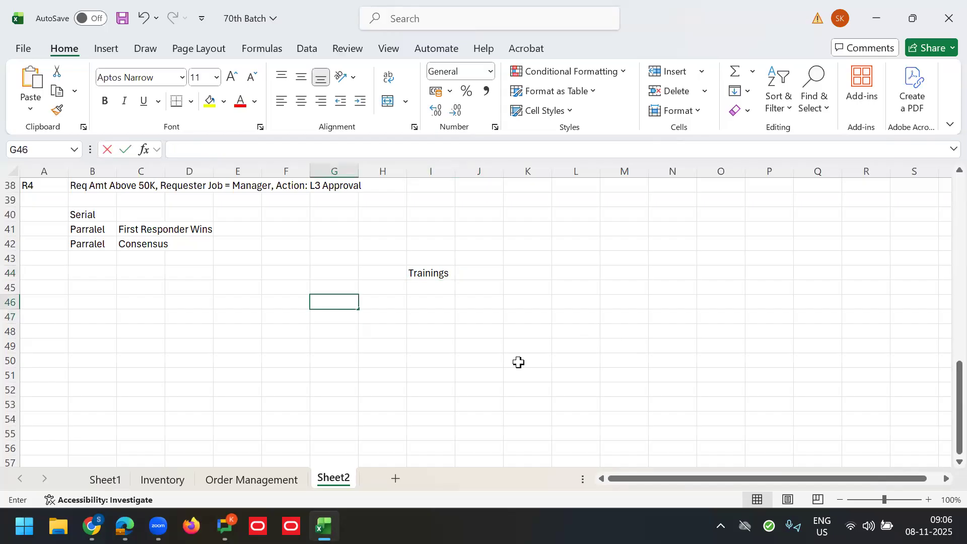
type("Oracle")
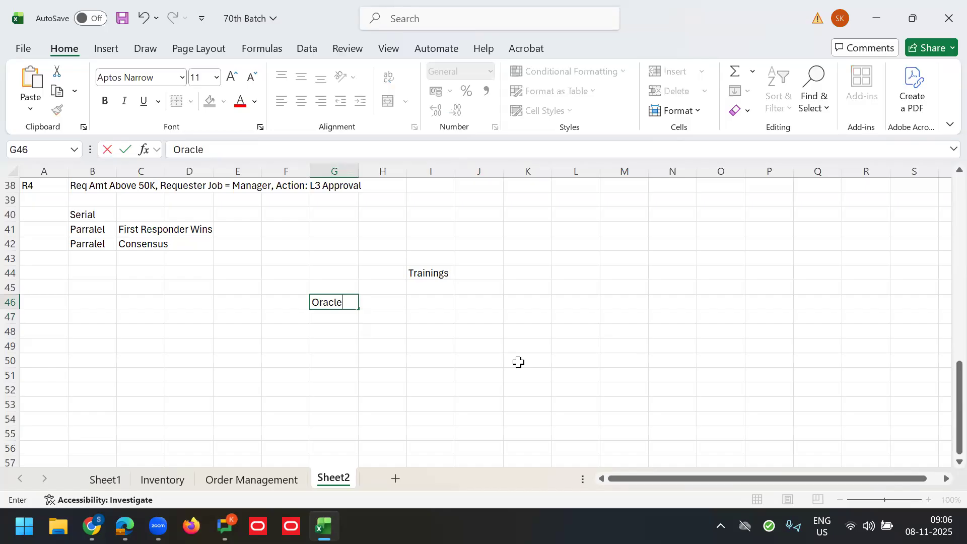
key("Tab")
key("Tab")
type("S")
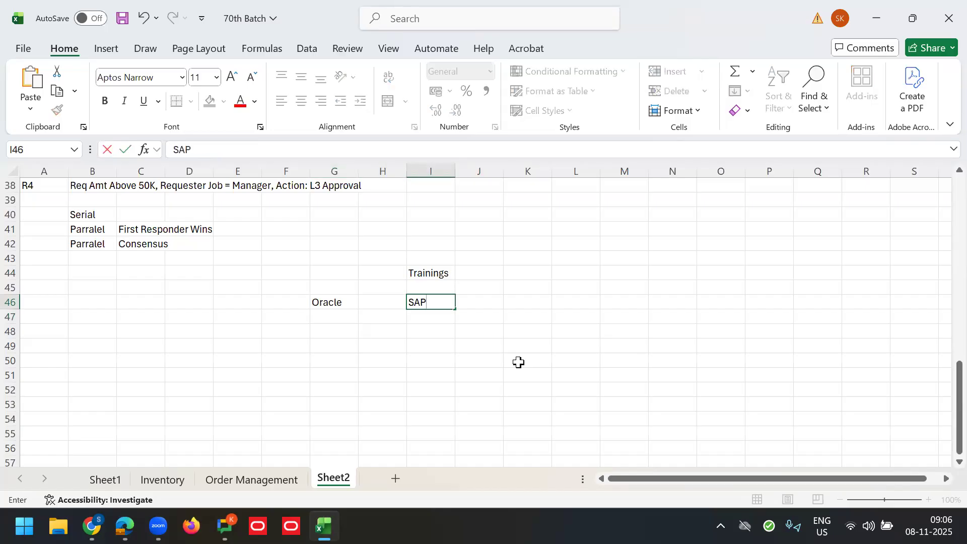
type("AP")
key("Tab")
Step: Fill the rows below with SCM/SD and Finance/Fico
left_click(327, 320)
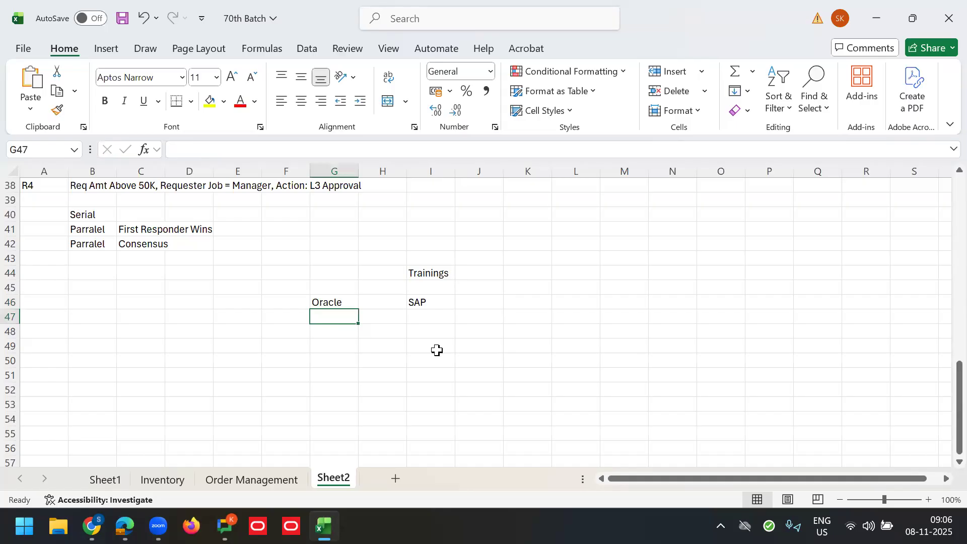
type("SC")
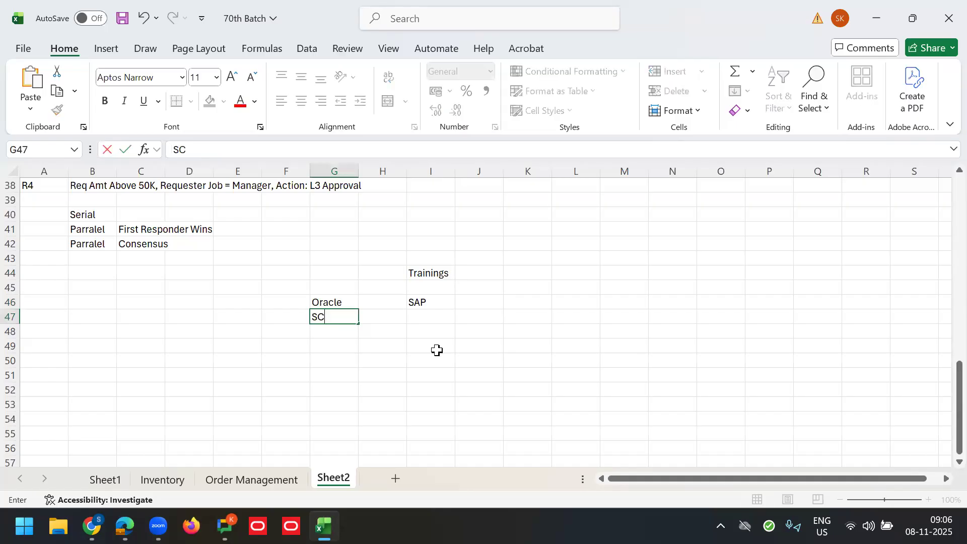
key("Tab")
key("Tab")
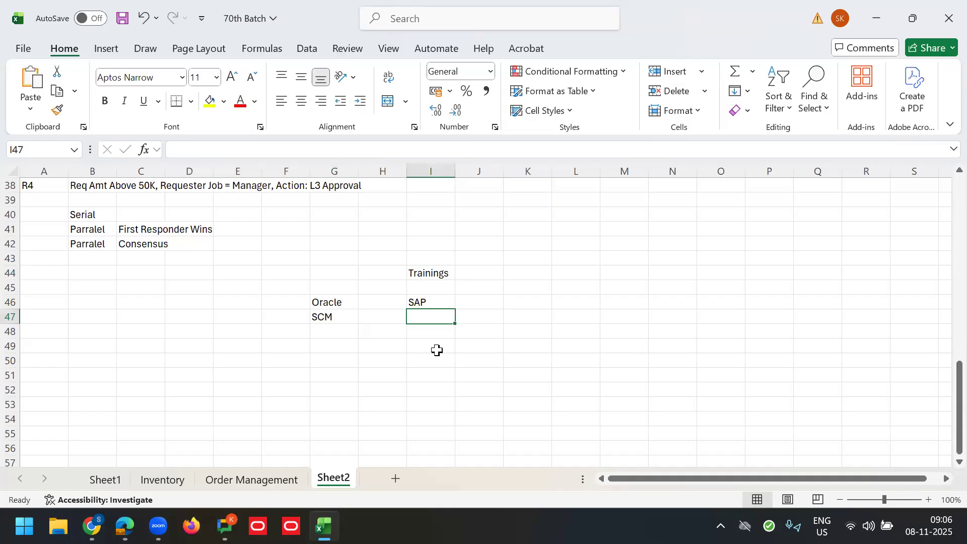
type("SD")
key("Tab")
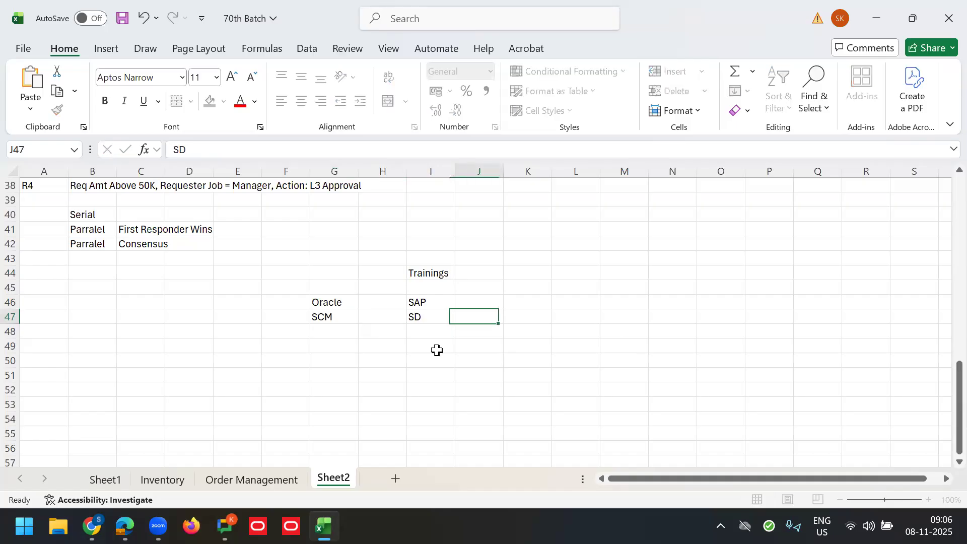
key("Return")
type("Finance")
key("Tab")
key("Tab")
type("Fic")
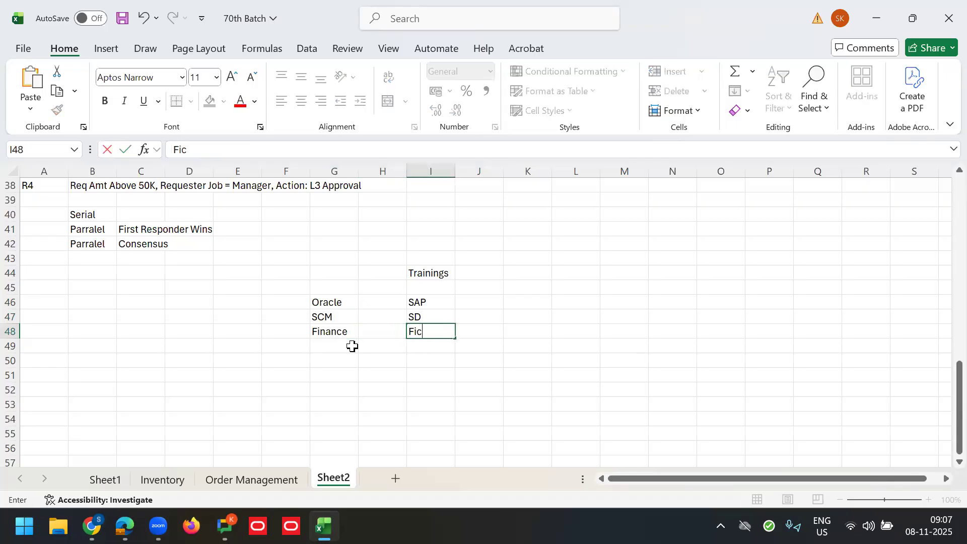
left_click(563, 322)
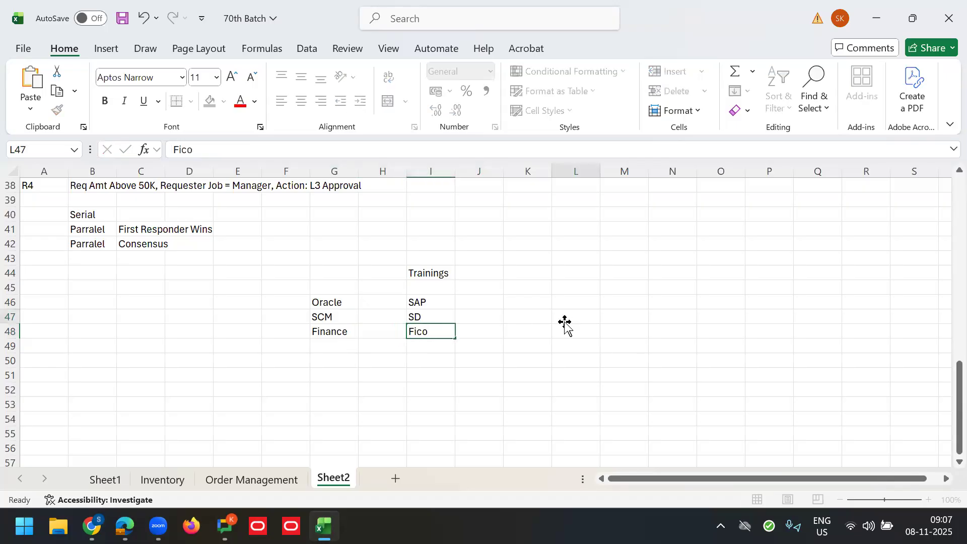
Step: Move the Oracle/SAP block from G46:I48 one column right to H46
left_click_drag(324, 303, 453, 337)
key("ctrl+c")
left_click(386, 302)
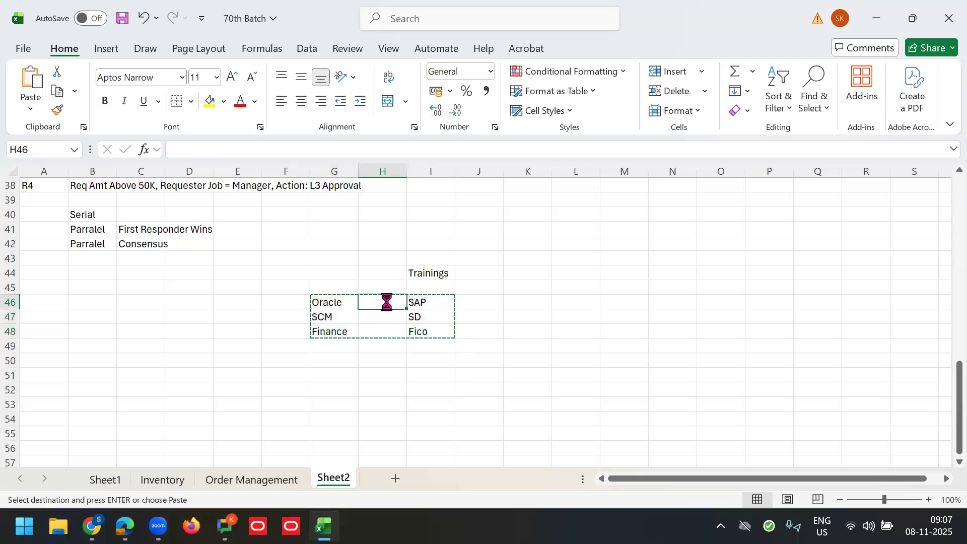
key("Return")
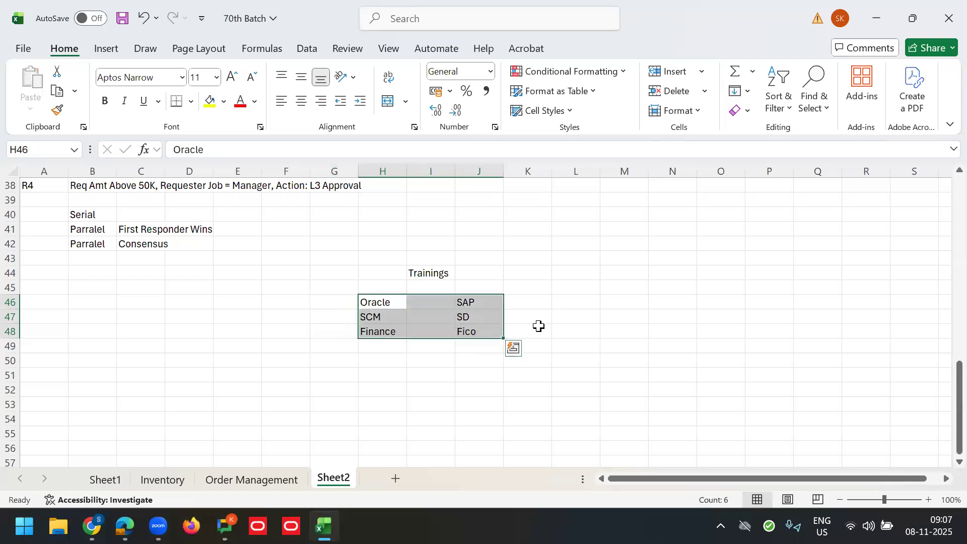
Step: Label cells G47 and G48, beside SCM and Finance, as 'Items'
left_click(336, 317)
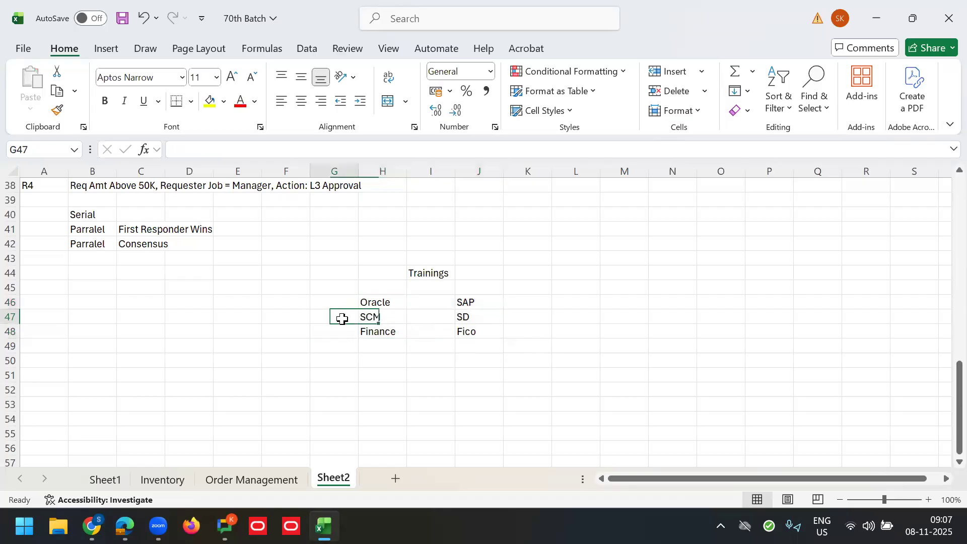
type("Item")
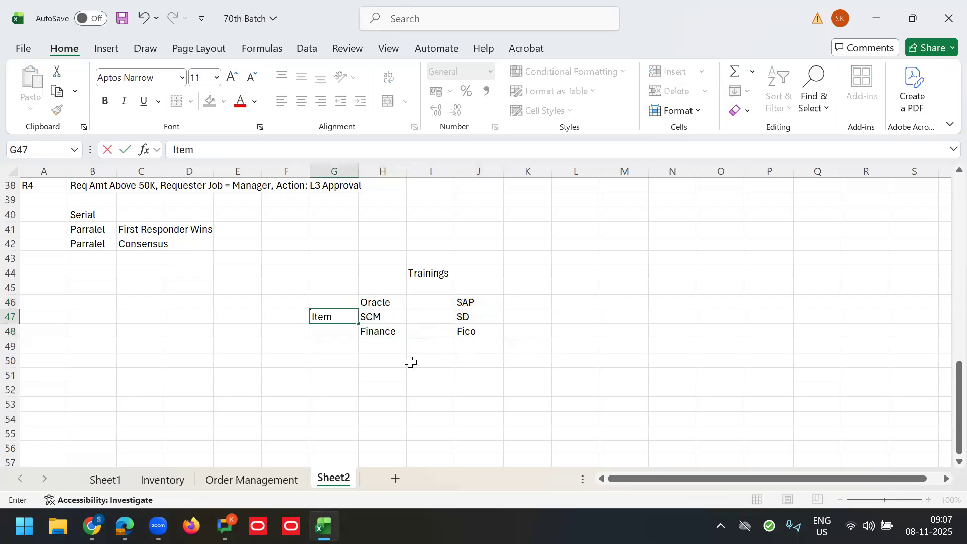
type("s")
left_click(335, 330)
type("ITems")
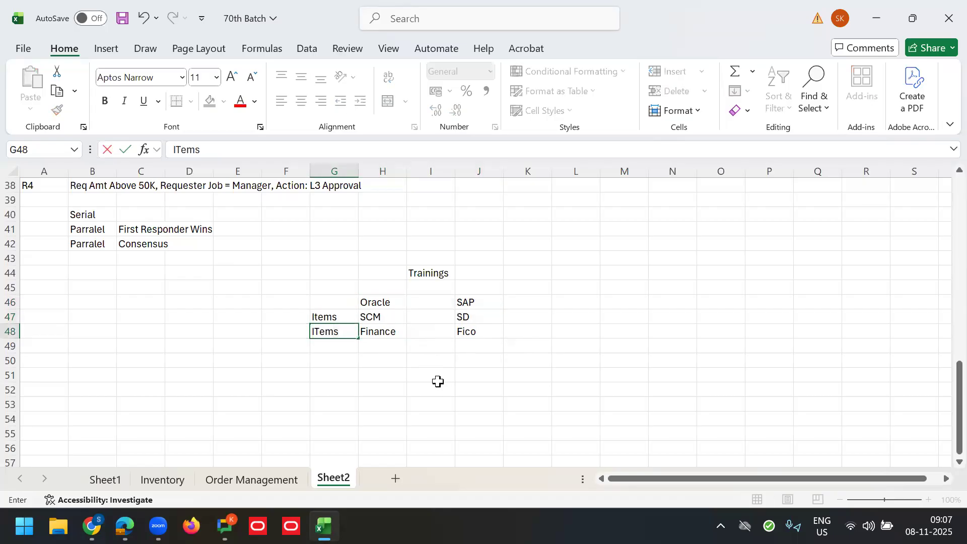
type("te")
key("Tab")
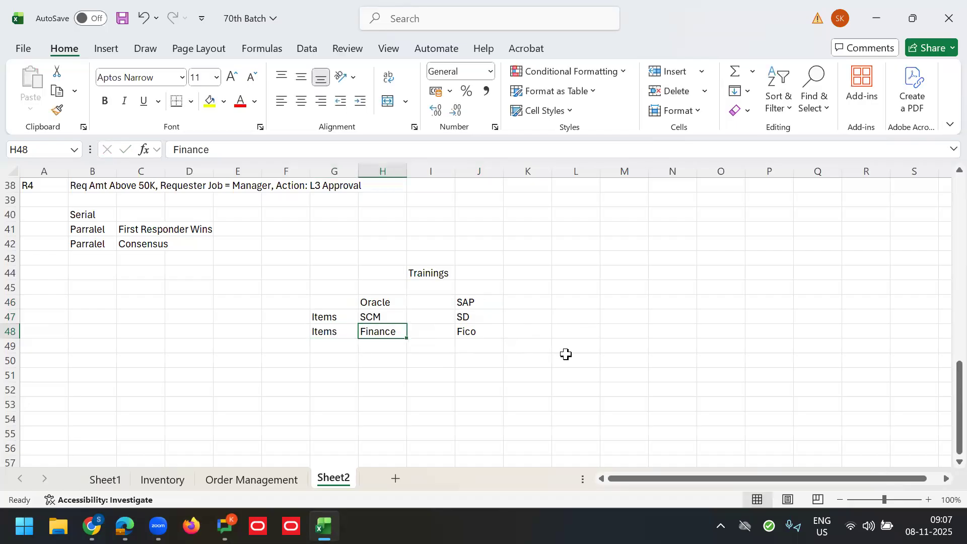
left_click(382, 350)
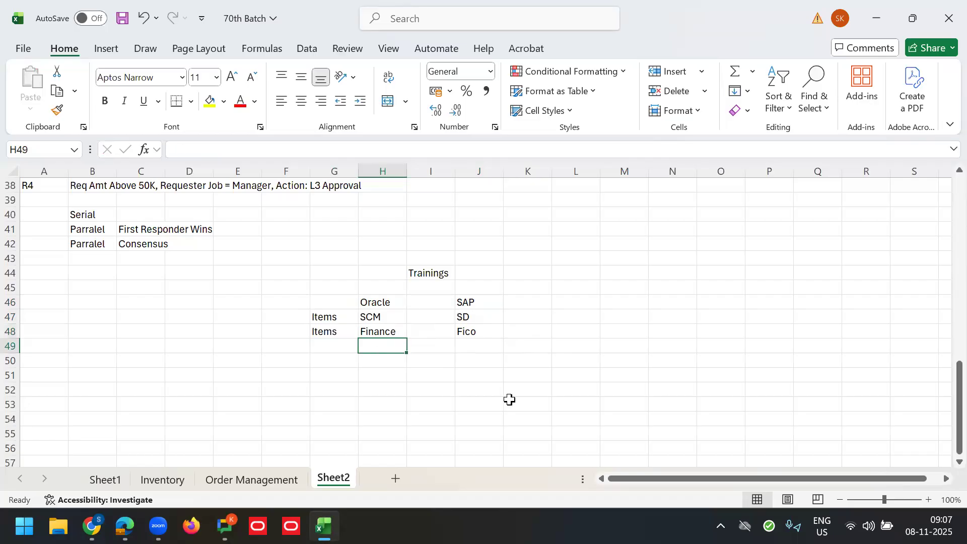
left_click(389, 302)
Step: Add a third heading 'Others' in L46 beside Oracle and SAP
right_click(372, 304)
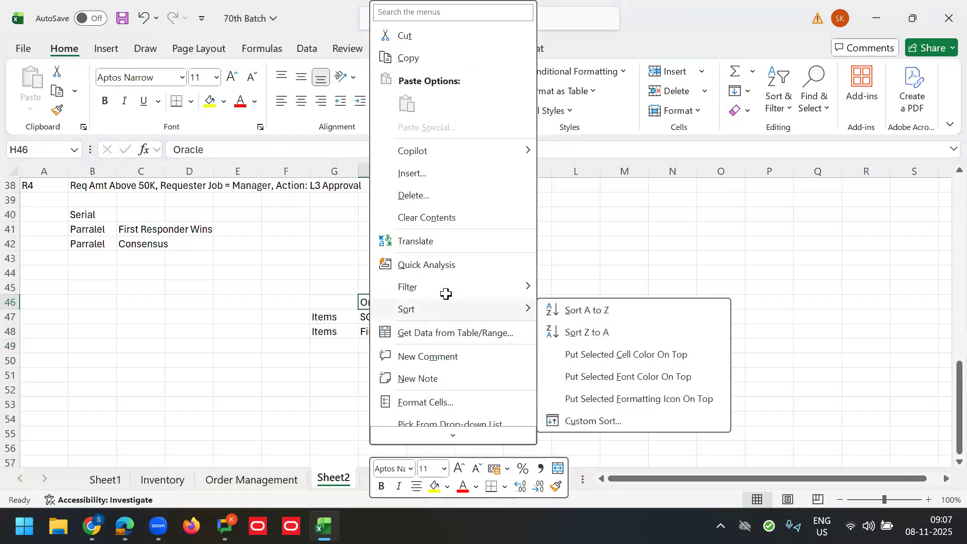
key("Escape")
left_click(491, 307)
left_click(552, 303)
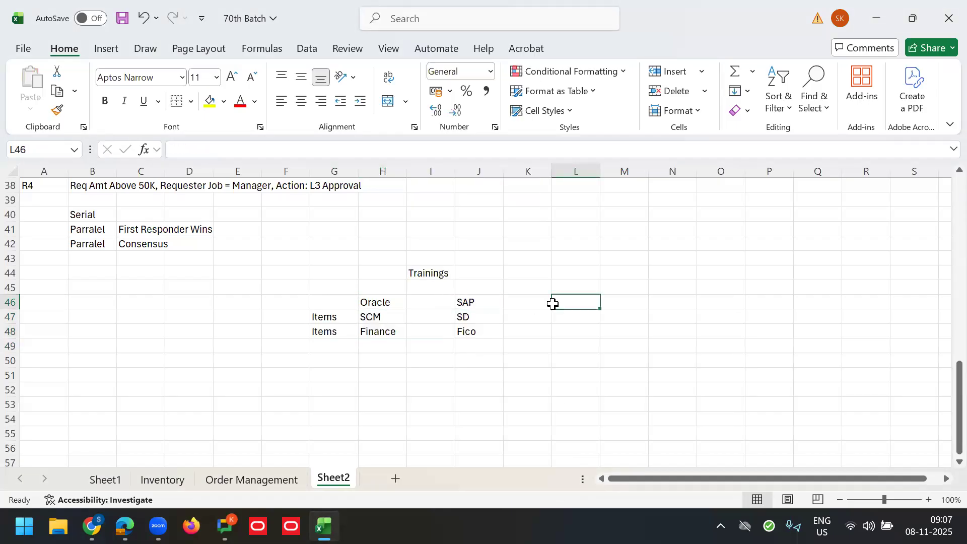
left_click(536, 300)
left_click(563, 300)
left_click(391, 301)
left_click(465, 300)
left_click(575, 299)
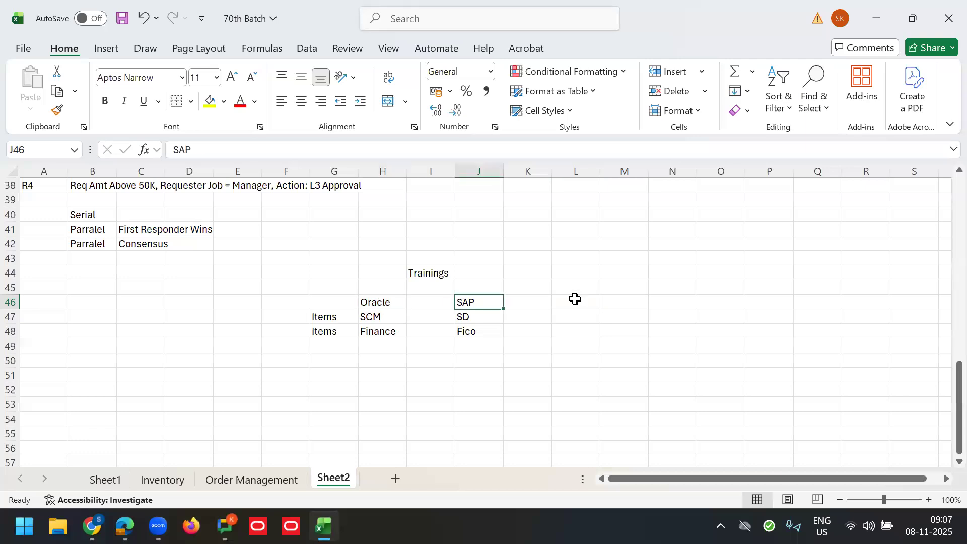
type("Others")
key("Tab")
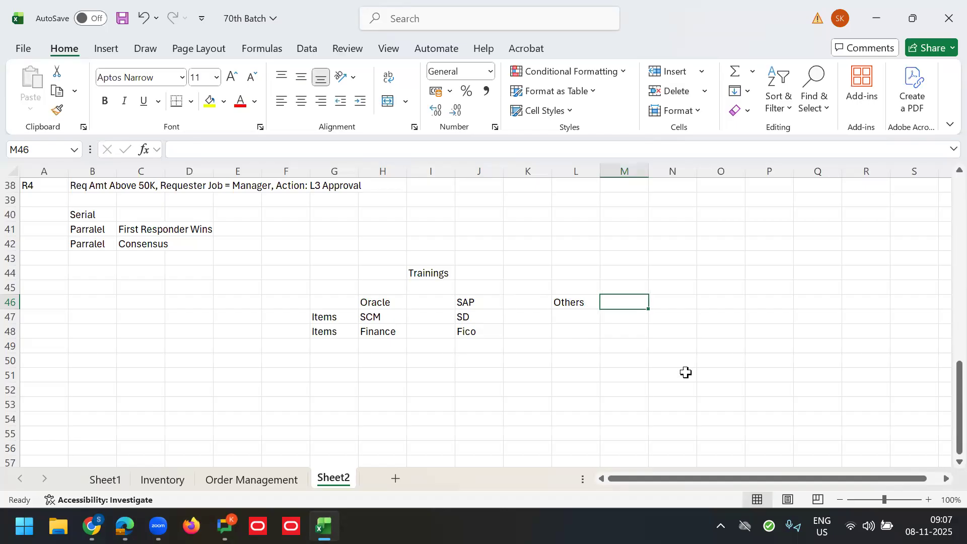
key("Left")
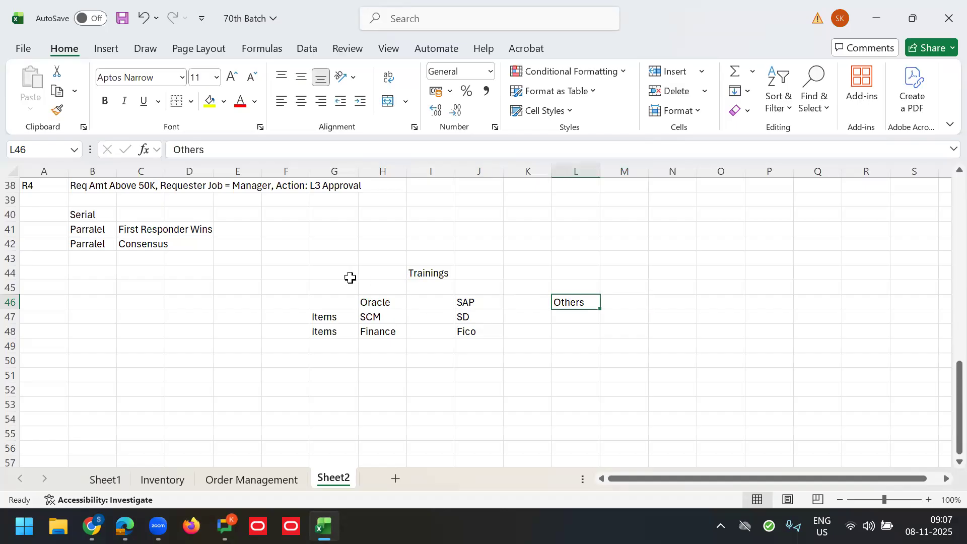
Step: Select the Oracle-to-Others heading row and Items rows, then switch back to Self Service Procurement
left_click_drag(381, 304, 578, 302)
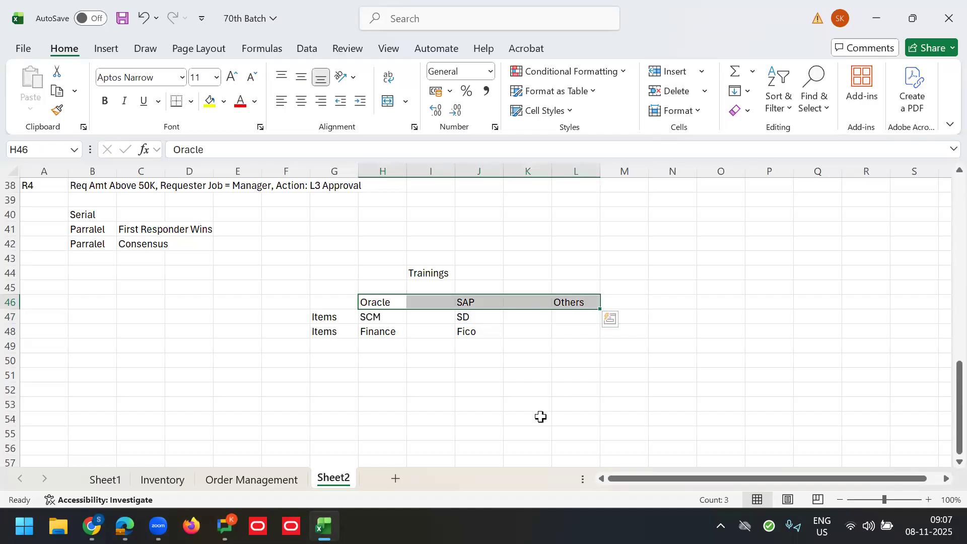
left_click(432, 271)
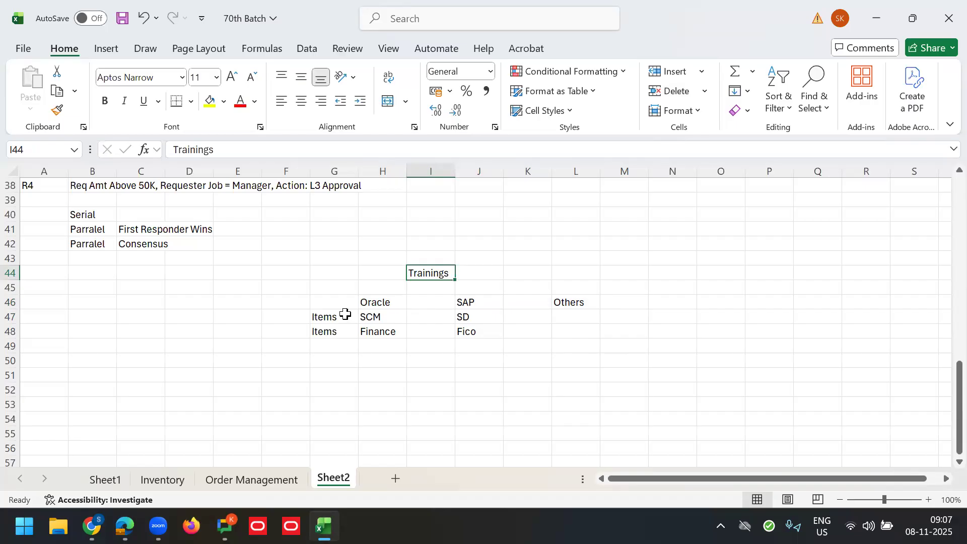
left_click(370, 300)
left_click_drag(513, 316, 578, 302)
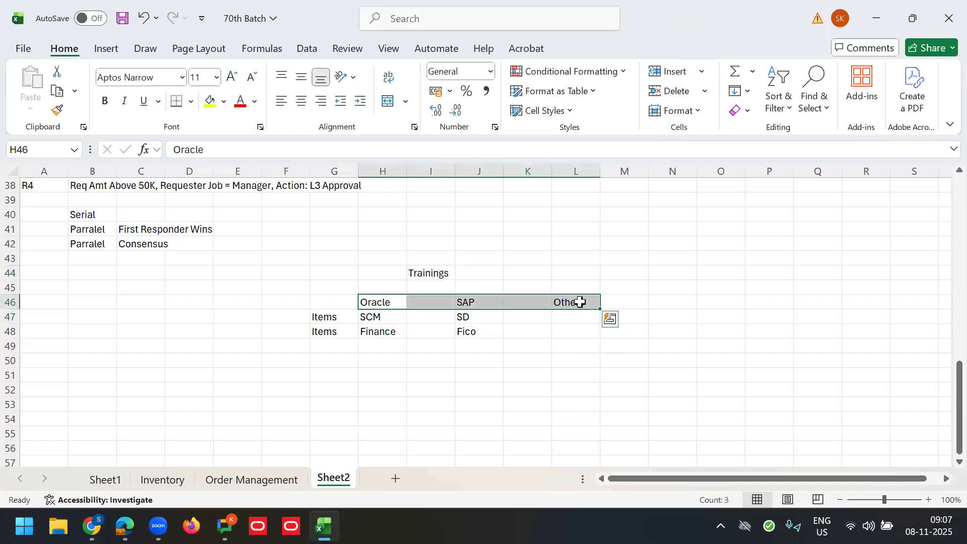
left_click_drag(322, 318, 483, 332)
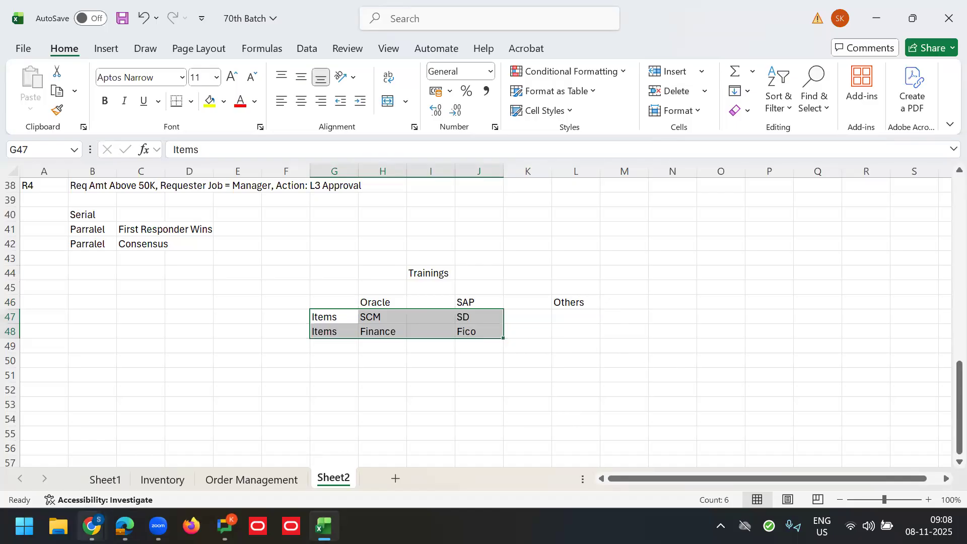
mouse_move(92, 526)
left_click(260, 456)
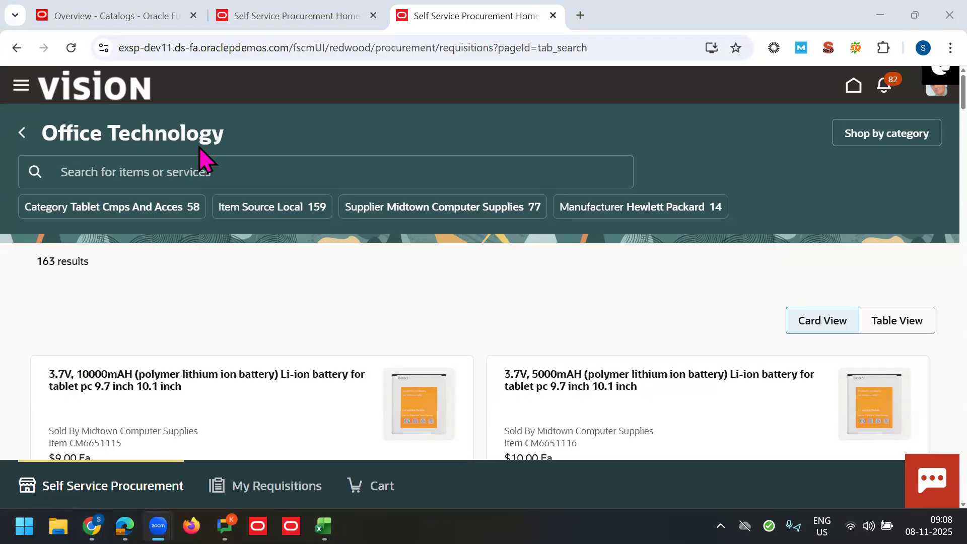
Step: Load the copied Fusion host address in a new tab and open the Setup: Procurement page
left_click(676, 139)
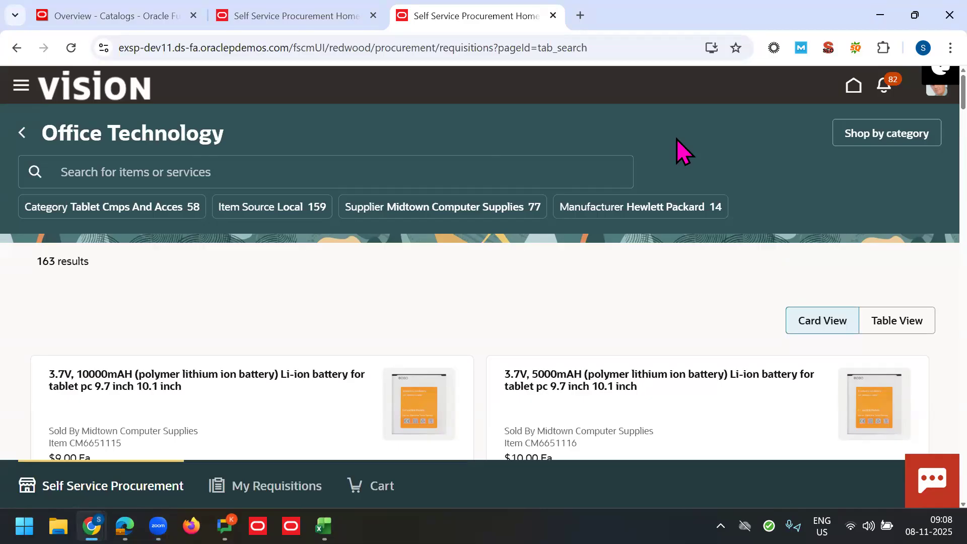
left_click_drag(289, 54, 82, 52)
key("ctrl+c")
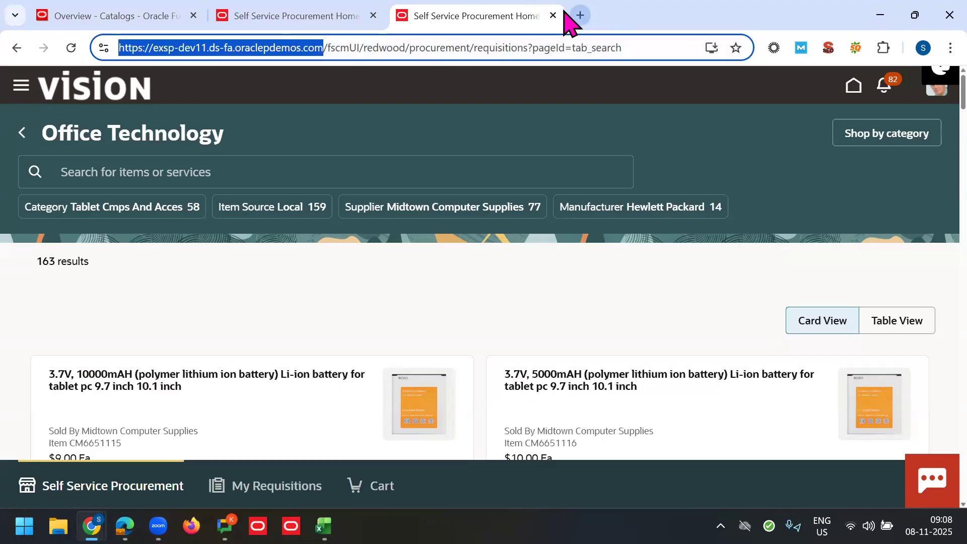
left_click(579, 15)
key("ctrl+v")
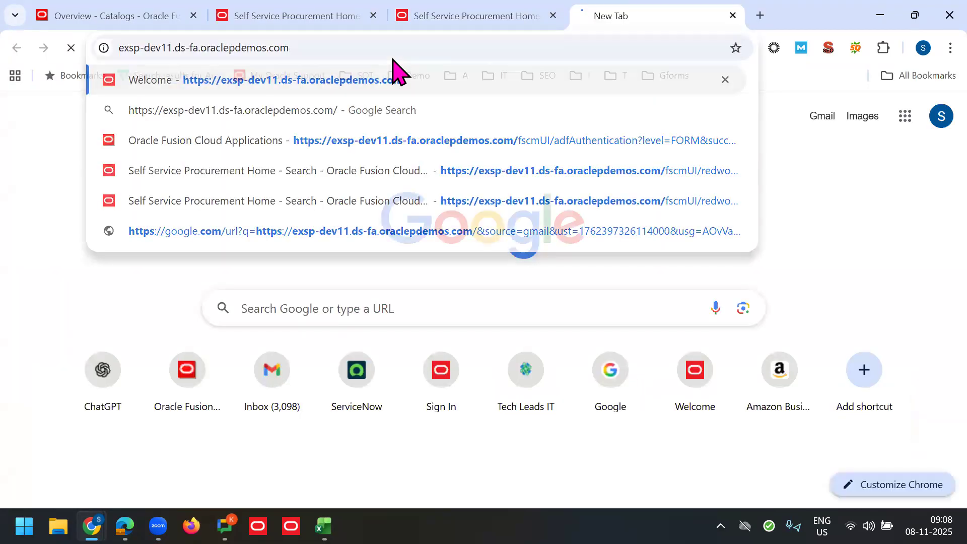
key("Return")
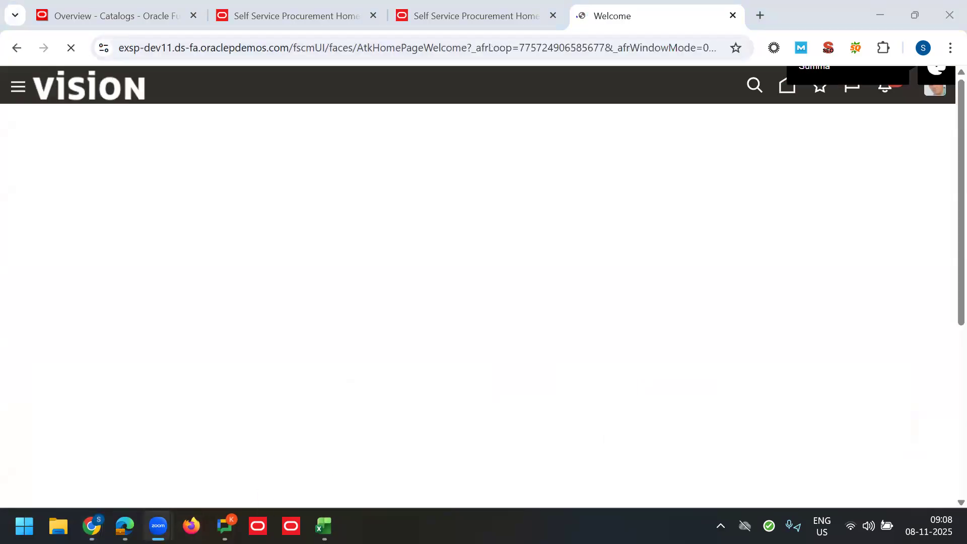
mouse_move(125, 526)
left_click(155, 478)
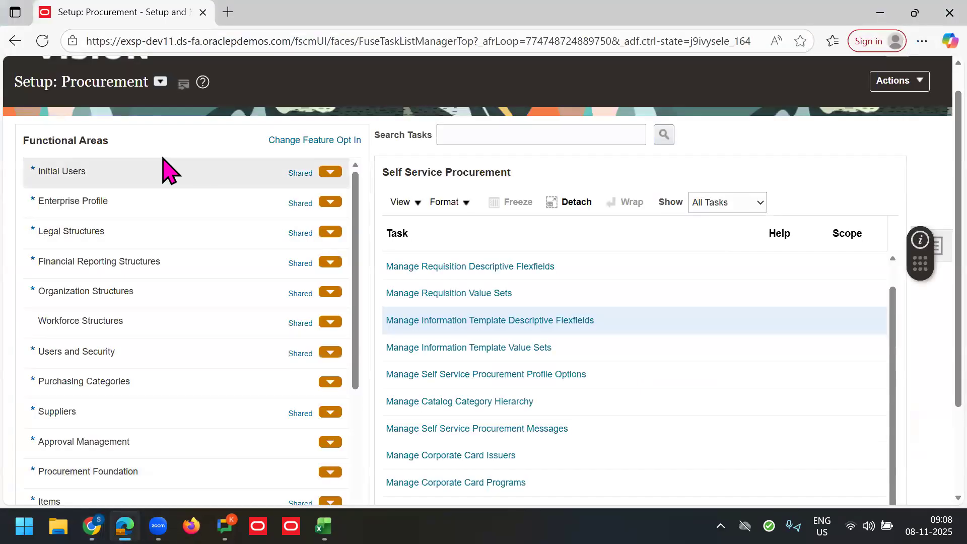
Step: Switch the setup offering to Product Management, list the Items tasks, and bring up the Excel notes
left_click(160, 82)
left_click_drag(408, 174, 410, 214)
left_click(243, 175)
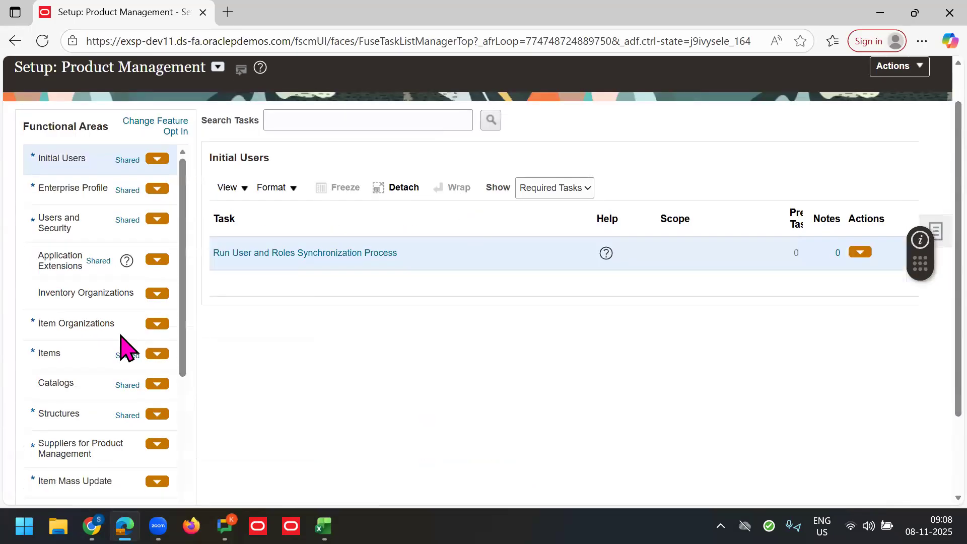
left_click(39, 352)
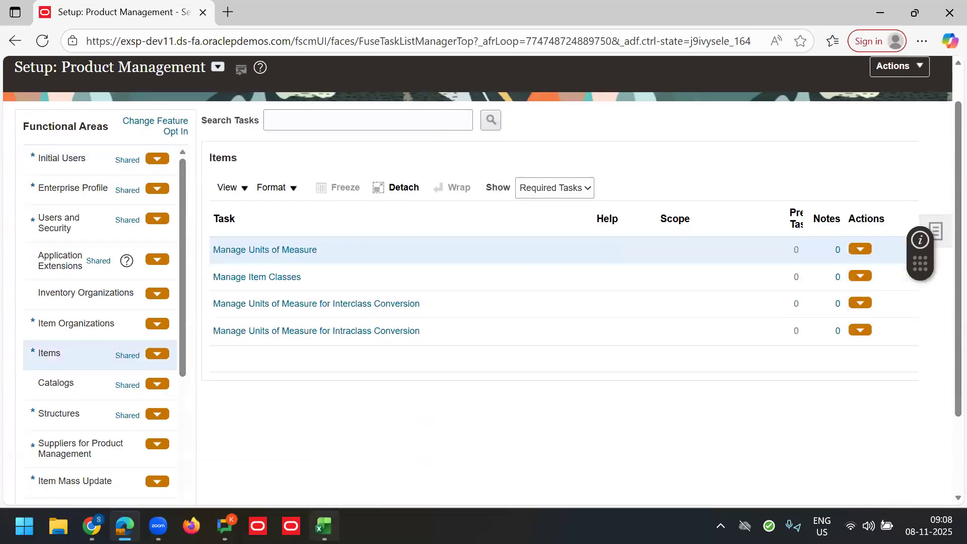
left_click(323, 526)
left_click_drag(92, 272, 560, 324)
Step: Enter the heading 'Catalog Requisition' in A44 and fill it yellow
left_click(323, 355)
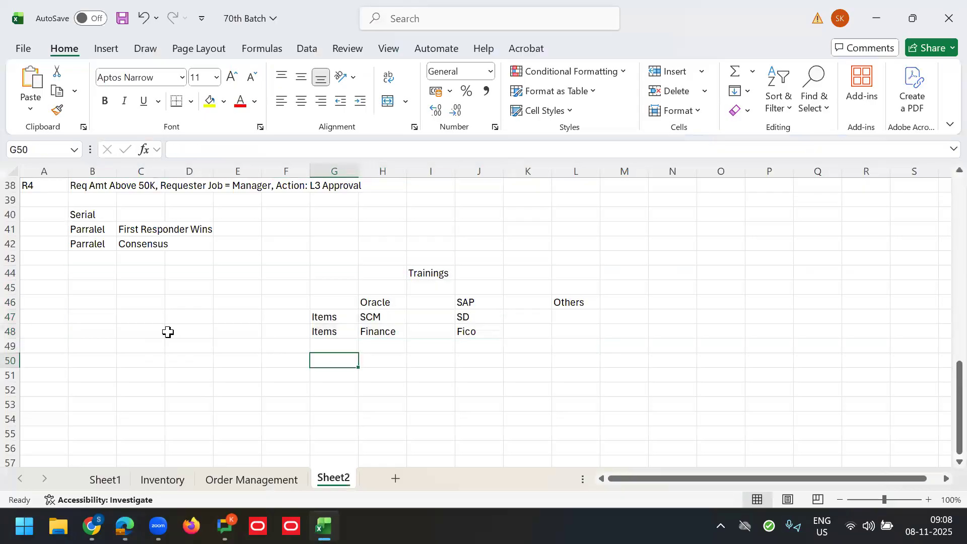
left_click(43, 363)
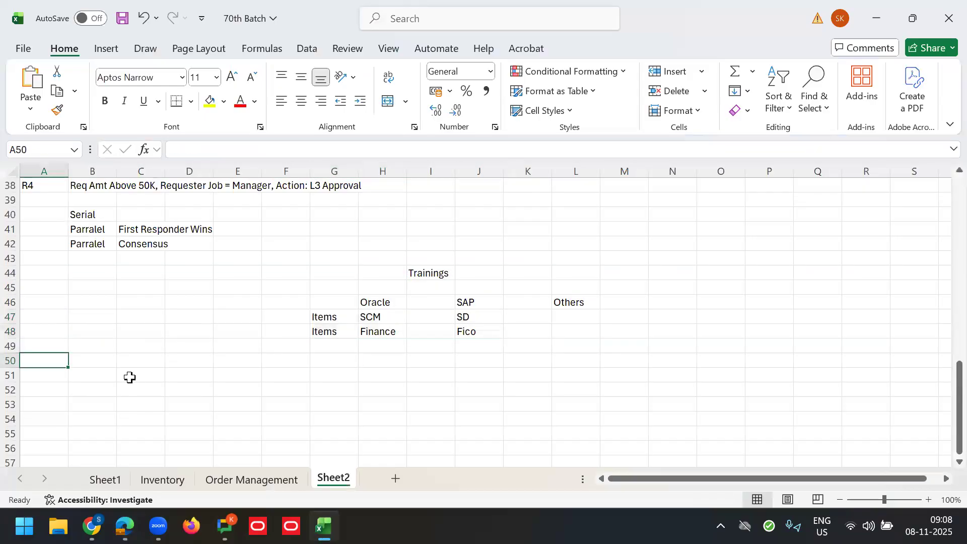
left_click(51, 277)
type("Ca")
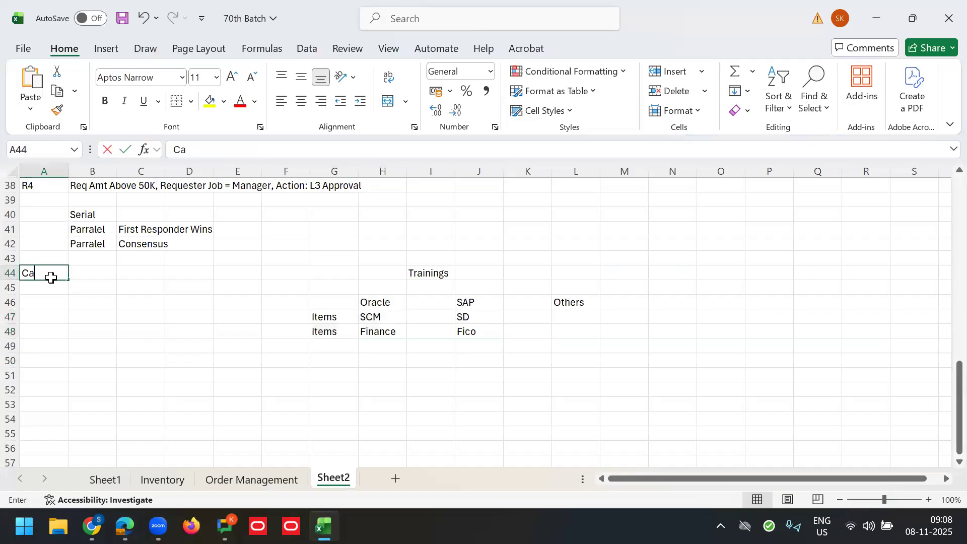
type("talog Requisition")
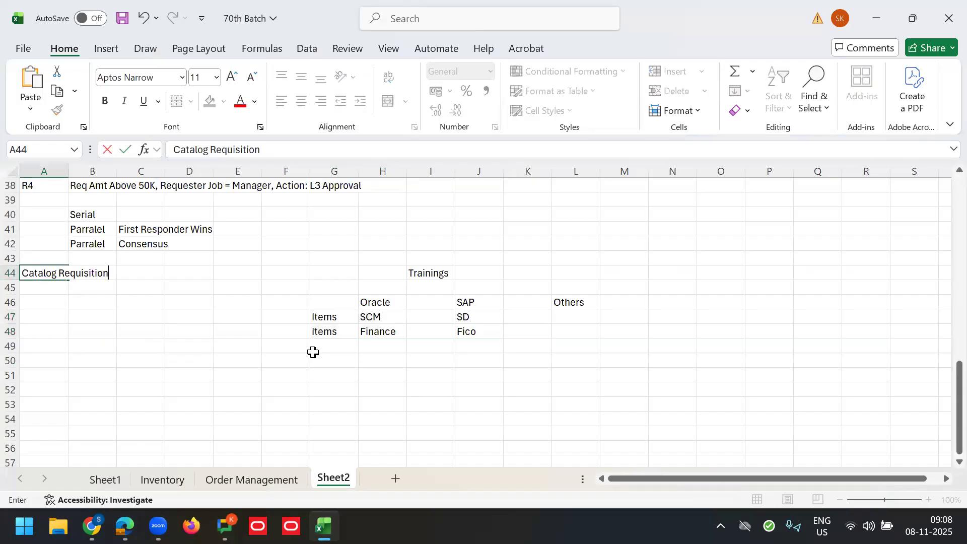
key("Return")
left_click(50, 273)
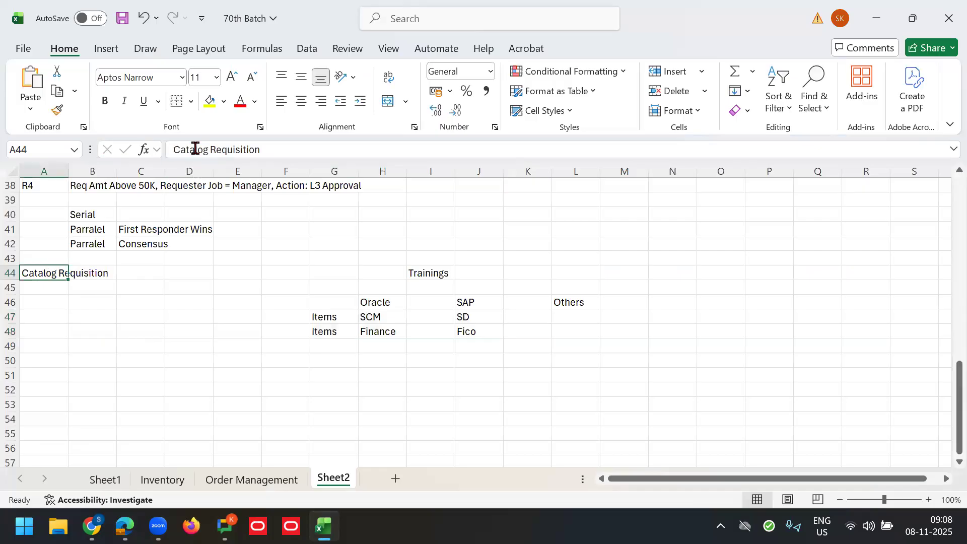
Step: Enter Step1 in cell A50, correcting the mistyped Step2
left_click(39, 360)
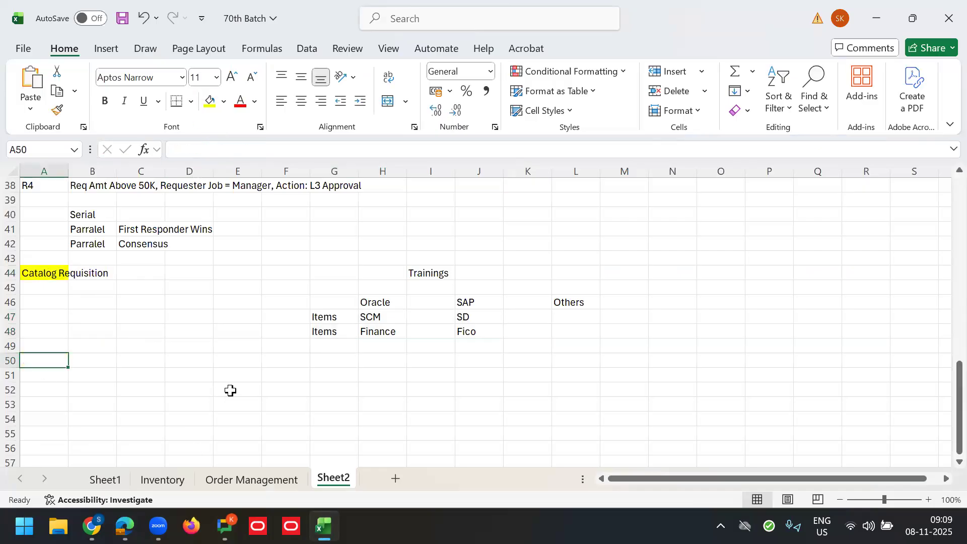
type("Step2")
key("Tab")
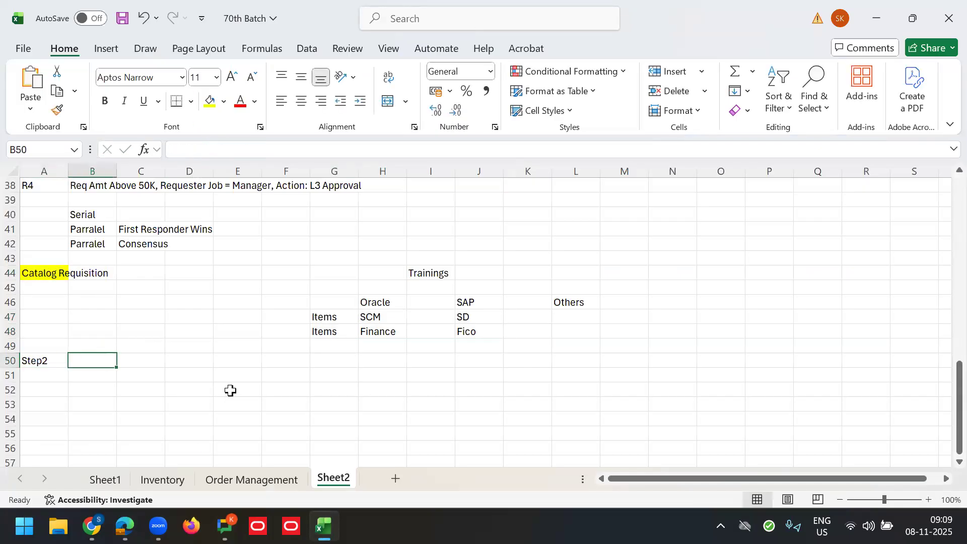
key("Left")
left_click(228, 150)
key("BackSpace")
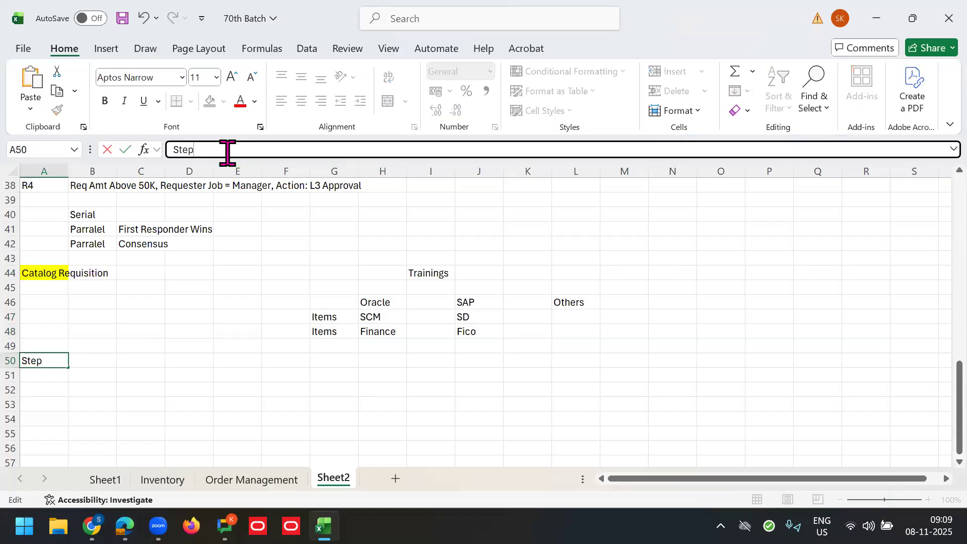
type("1")
key("Tab")
Step: Type 'Define the categories' in B50 and return to the Oracle setup page
type("Define the cateog")
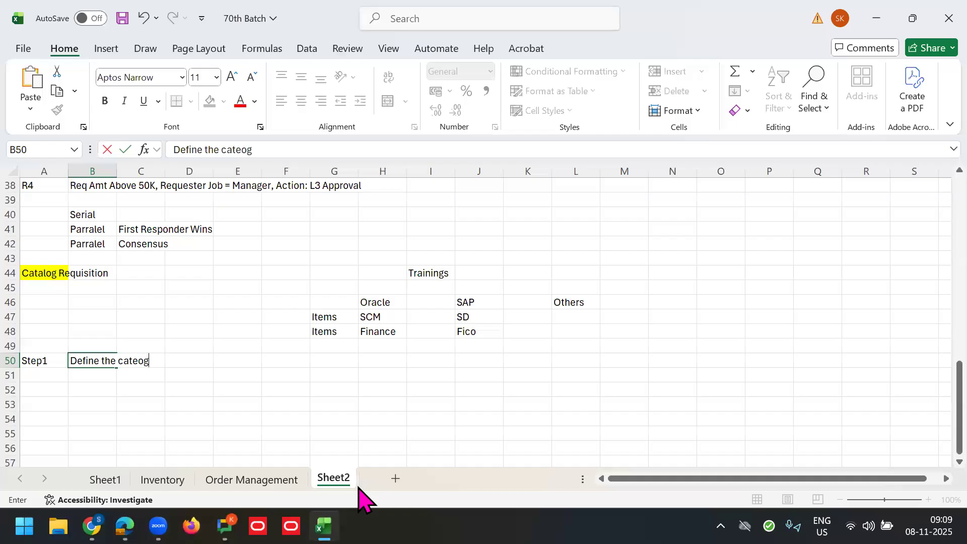
key("BackSpace")
key("BackSpace")
key("BackSpace")
type("tegories")
key("Tab")
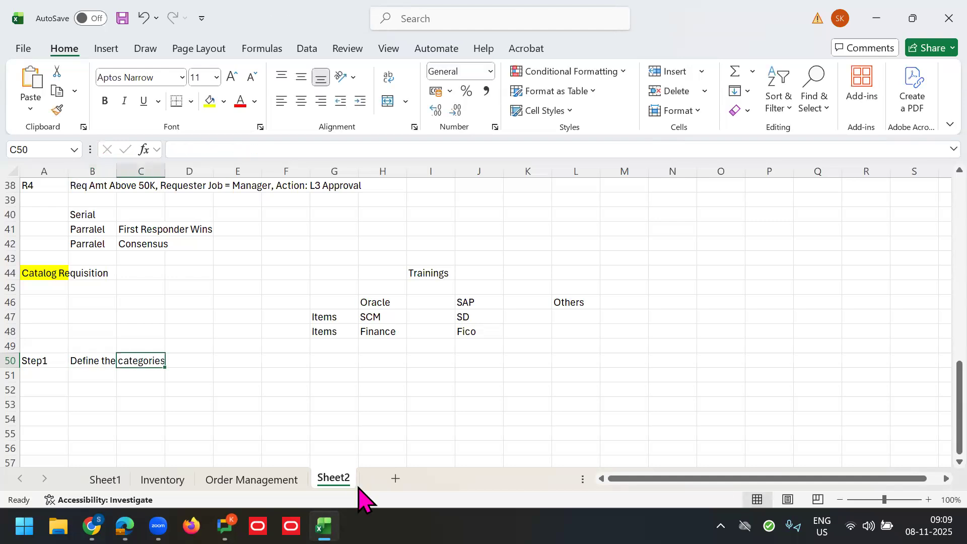
key("alt+Tab")
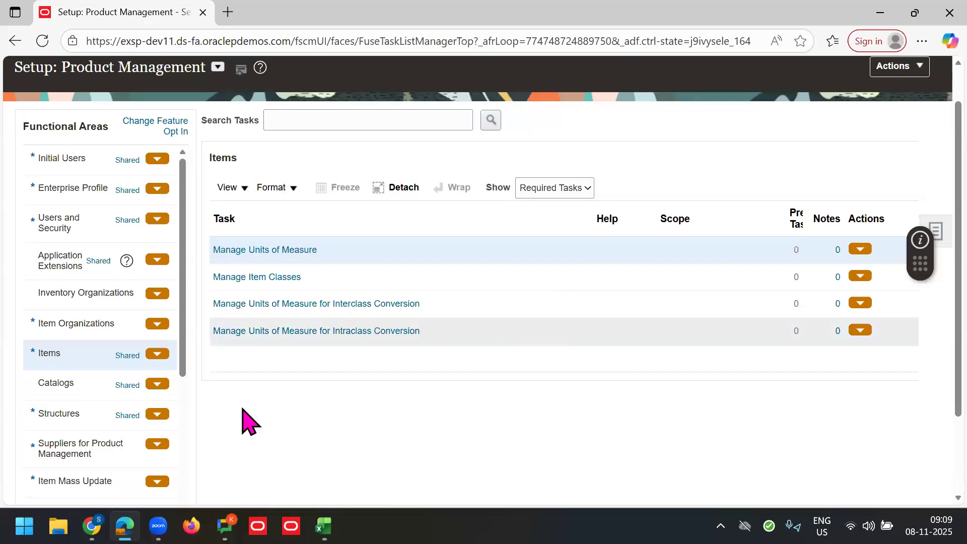
Step: Show all Items tasks and open Manage Functional Area Catalogs under Catalogs
left_click(569, 188)
left_click(533, 210)
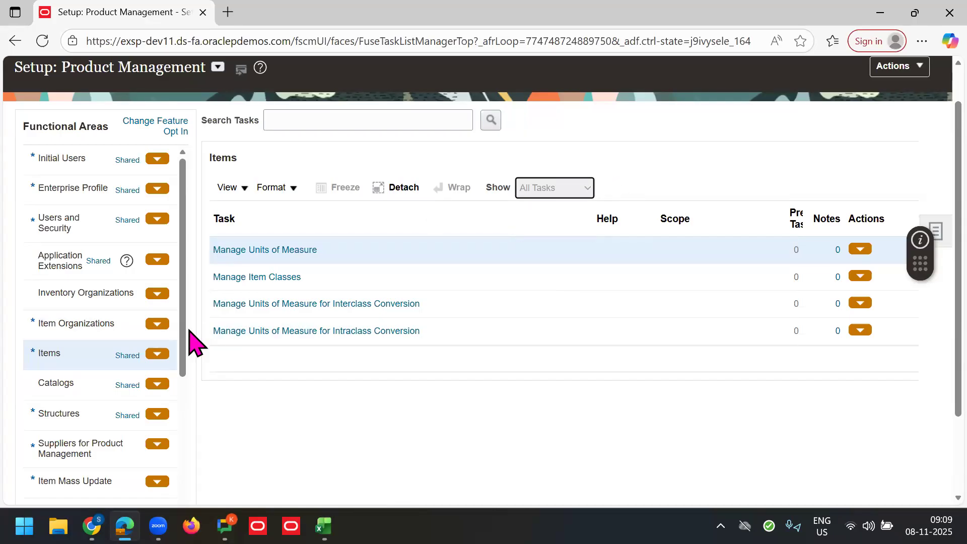
left_click(146, 380)
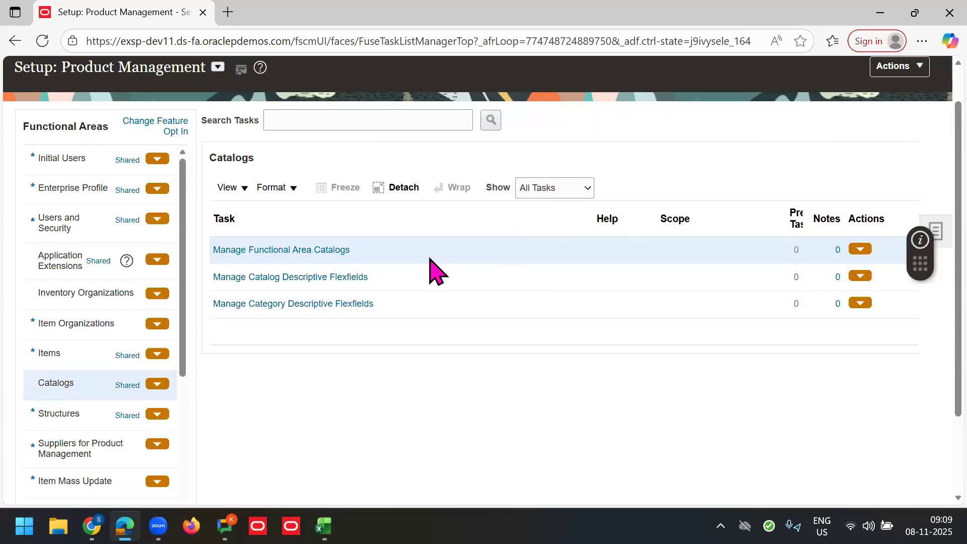
left_click(318, 255)
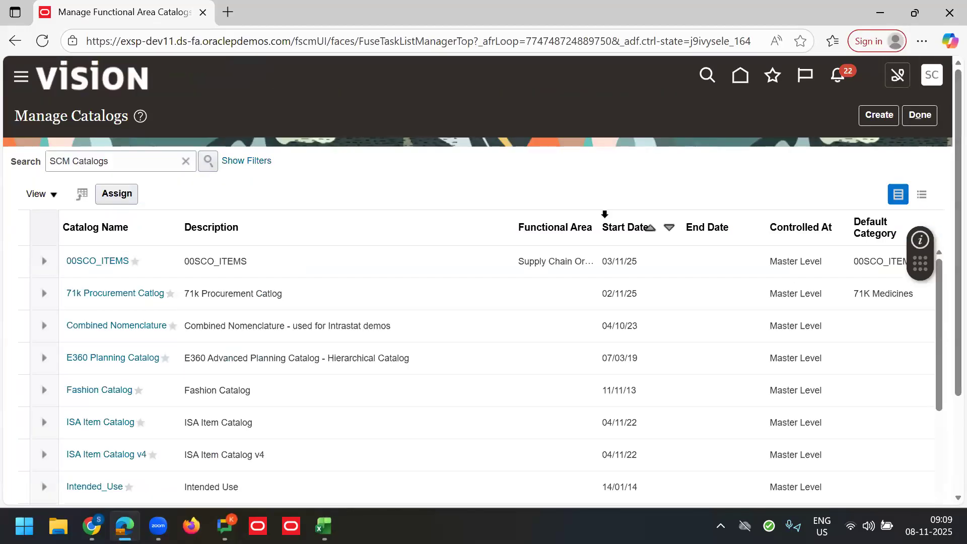
Step: Sort the catalogs by Functional Area and open the Purchasing catalog for editing
left_click_drag(599, 213, 712, 205)
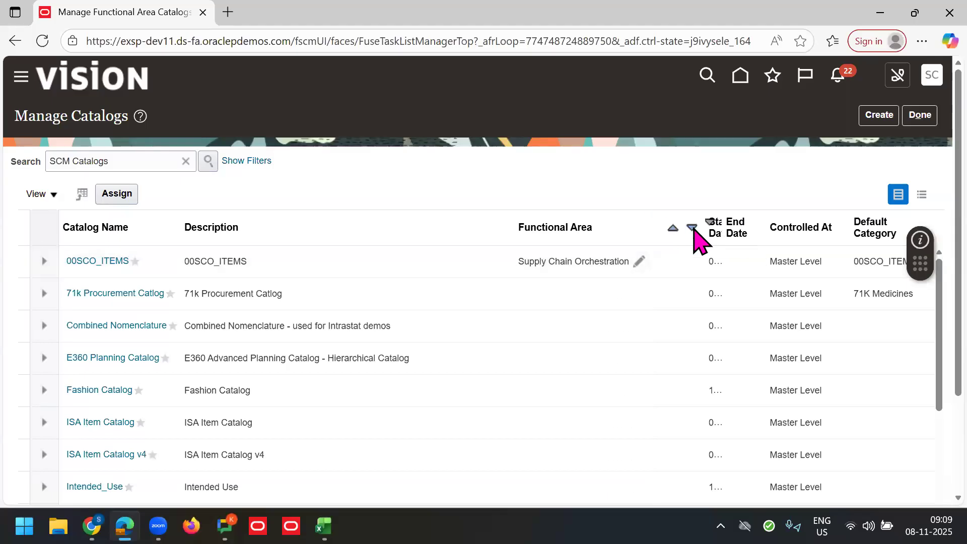
left_click(673, 228)
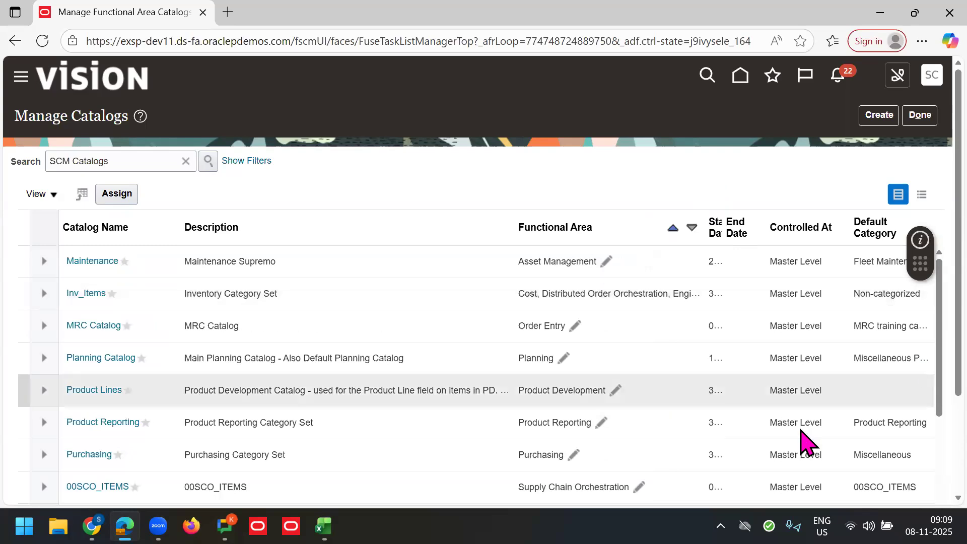
left_click(481, 464)
left_click(85, 456)
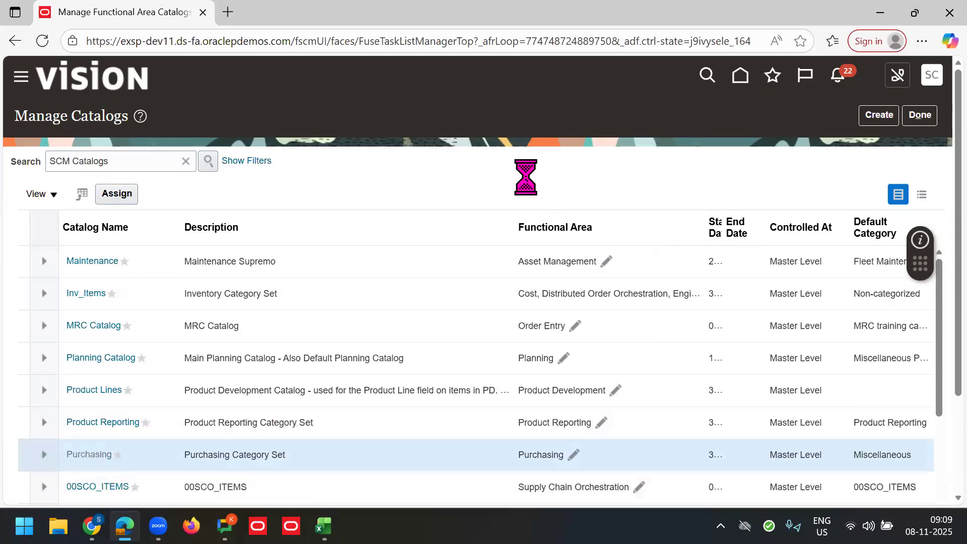
Step: Check the Oracle, SAP and Others headers in the Excel notes
left_click(324, 525)
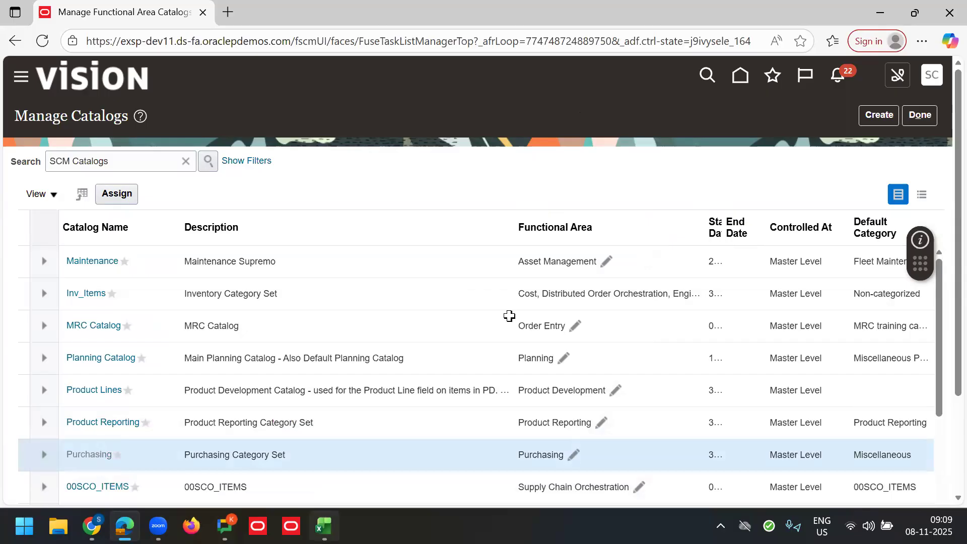
left_click_drag(388, 301, 568, 300)
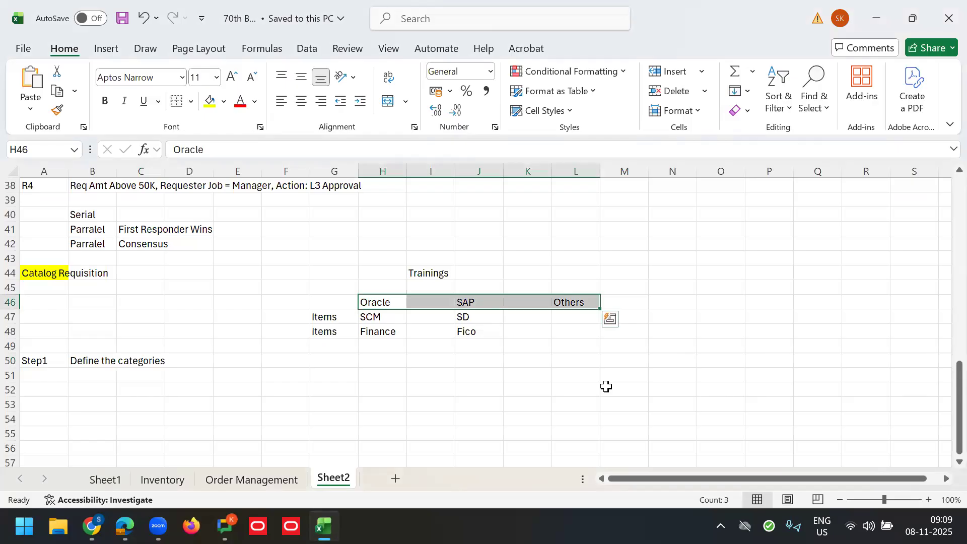
key("alt+Tab")
Step: Finish the 70K Oracle category under Purchasing, using its name as the description
left_click(194, 318)
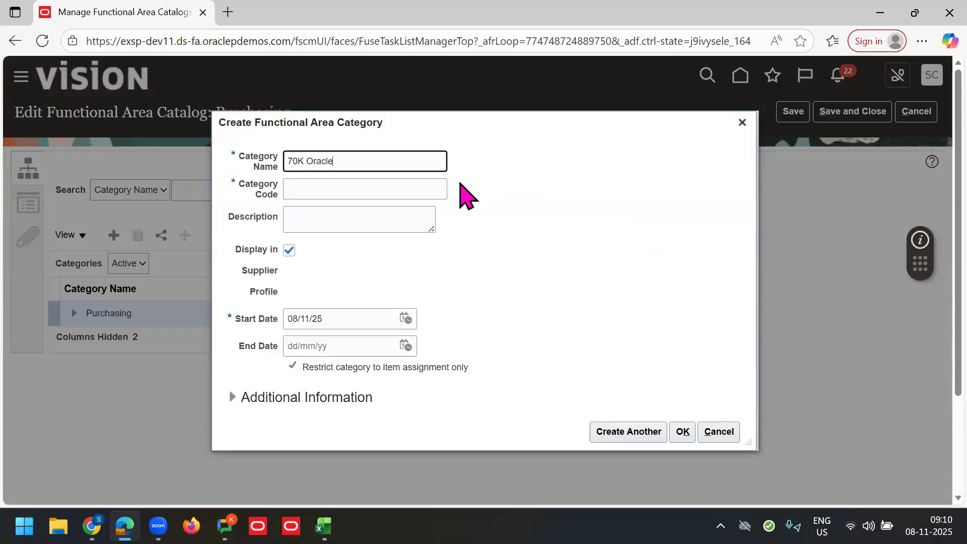
triple_click(374, 164)
key("ctrl+c")
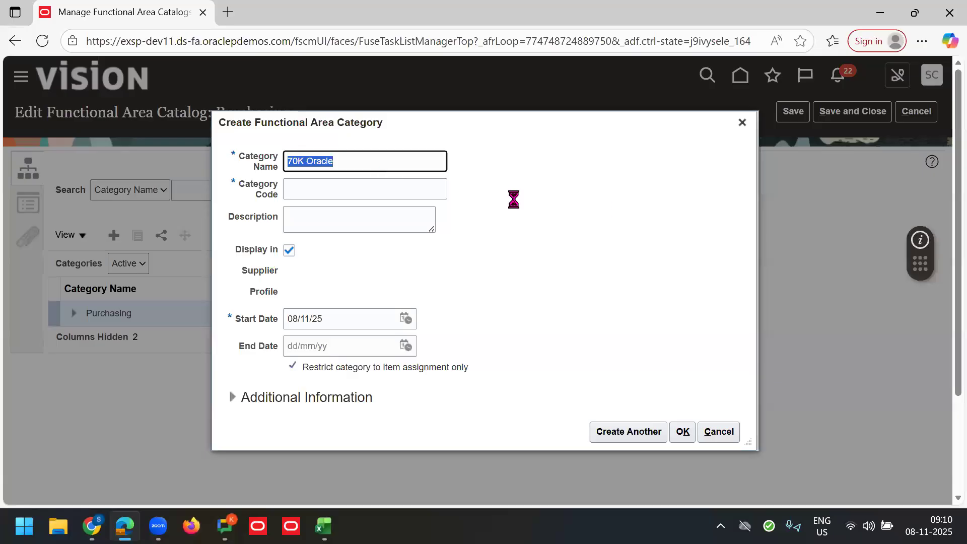
key("Tab")
key("Tab")
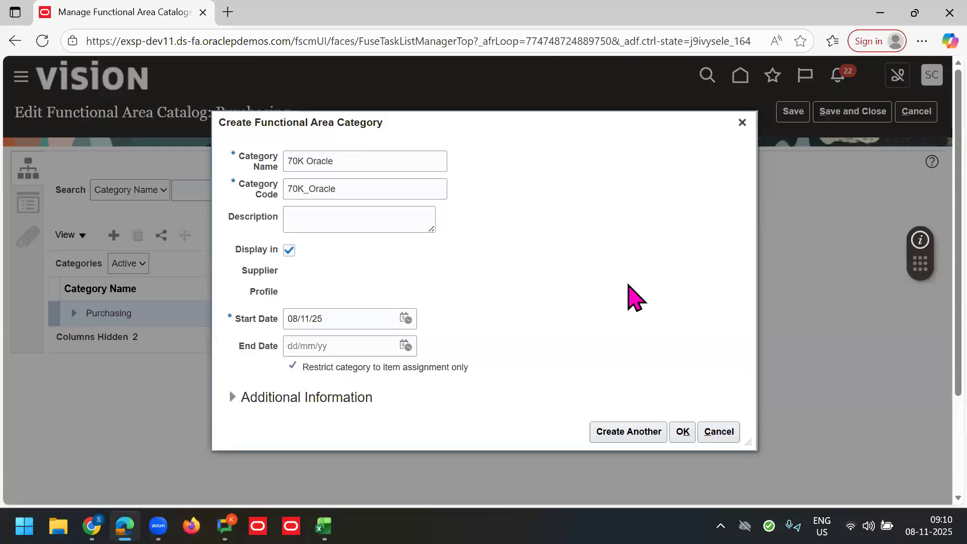
key("ctrl+v")
left_click(634, 428)
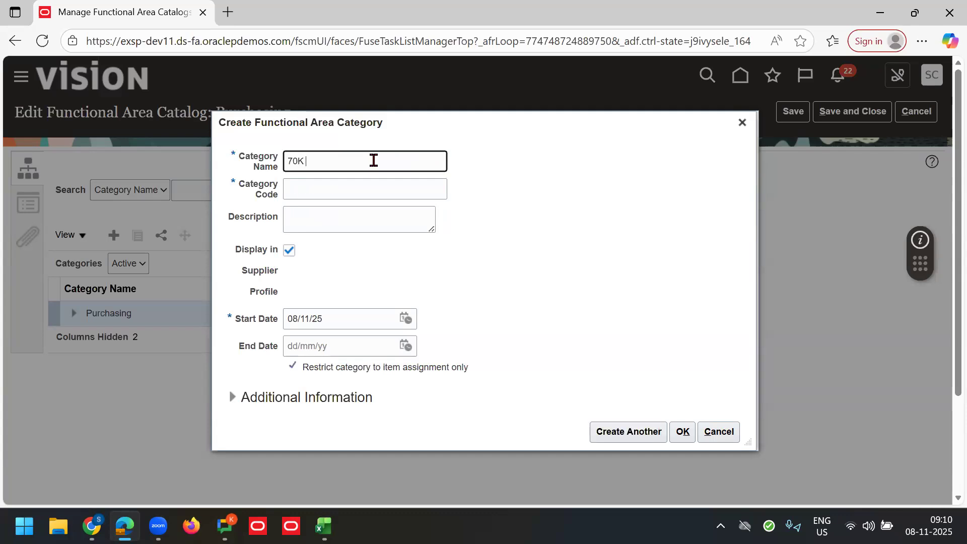
Step: Add the 70K SAP category with code 70K_SAP and description 70K SAP
type("70K SAP")
key("ctrl+a")
key("ctrl+c")
key("Tab")
type("70K_SAP")
key("Tab")
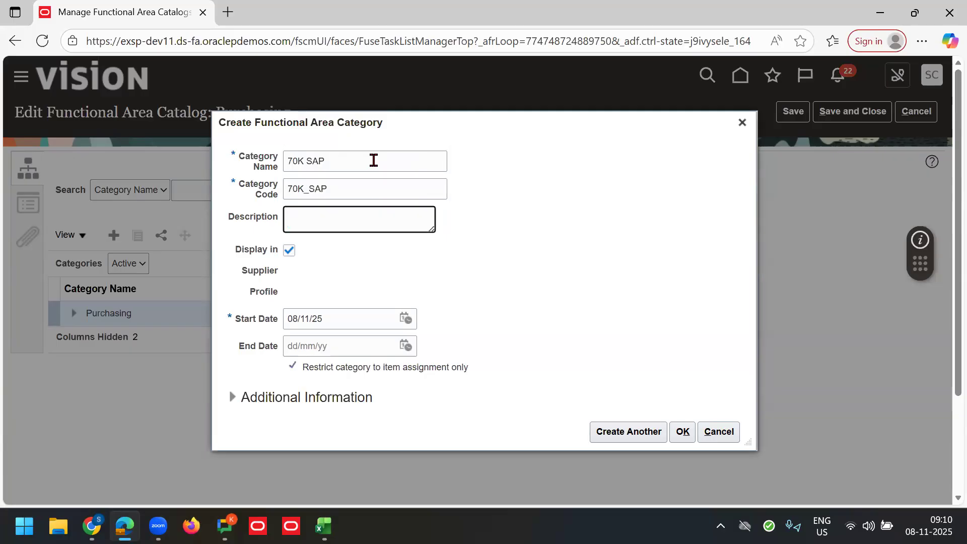
key("ctrl+v")
left_click(627, 431)
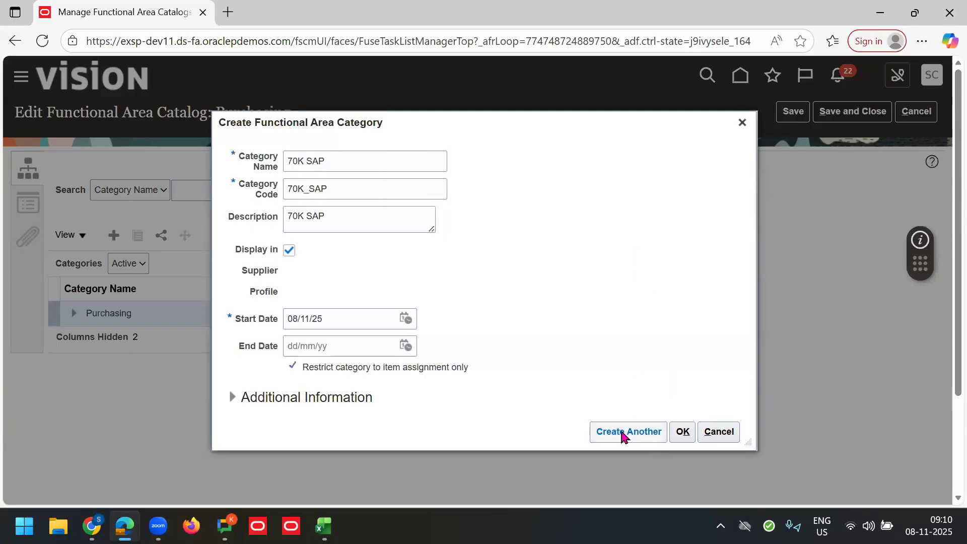
Step: Add the 70K Others category, save the Purchasing catalog, and go back home
left_click(348, 161)
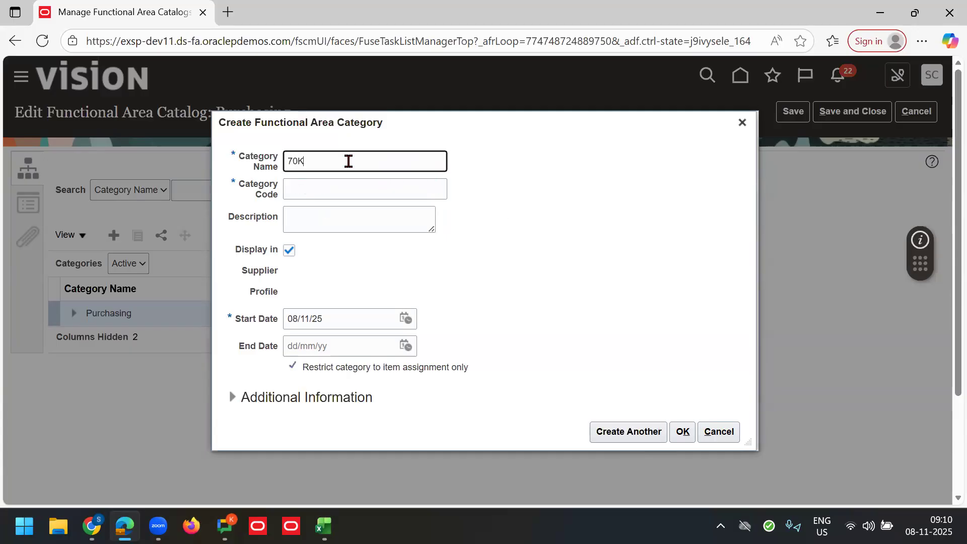
key("ctrl+a")
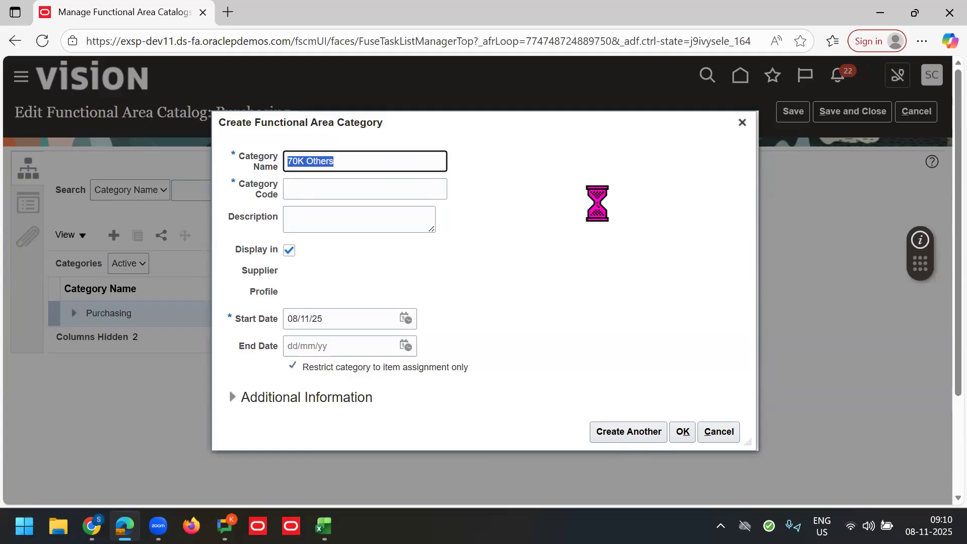
key("Tab")
key("Tab")
left_click(605, 275)
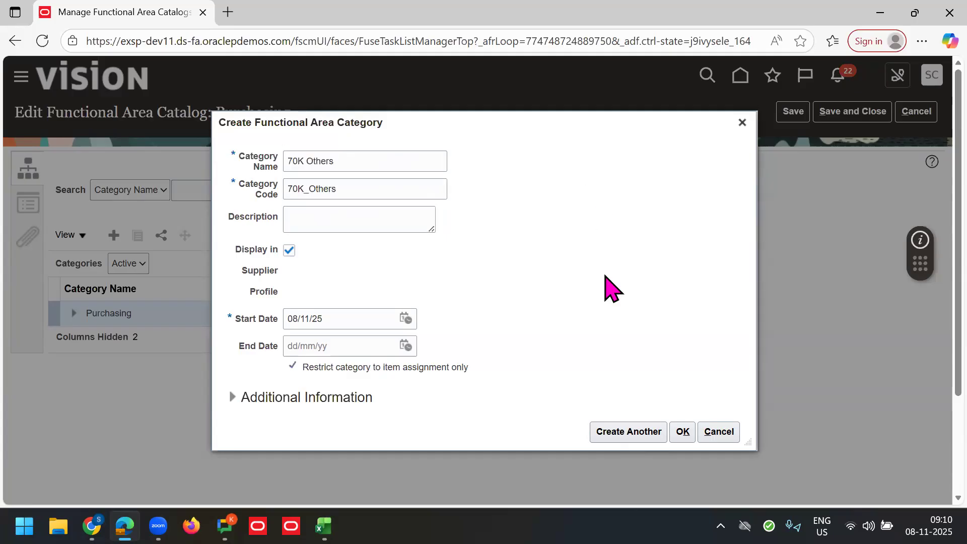
left_click(683, 432)
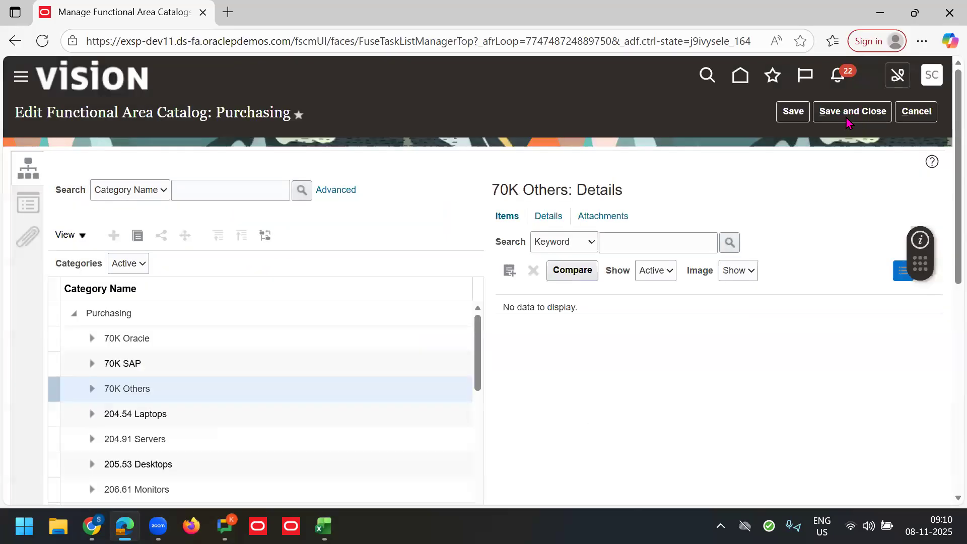
left_click(846, 119)
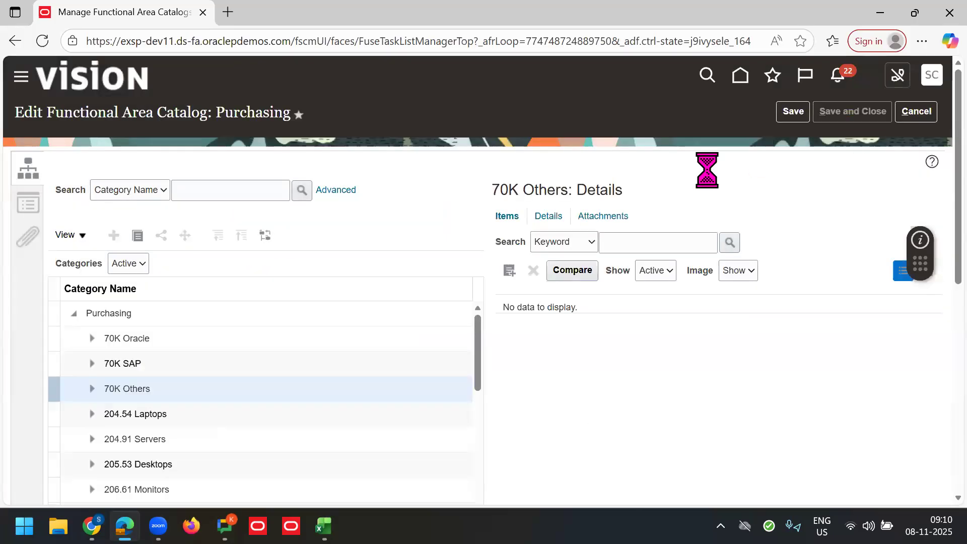
left_click(740, 80)
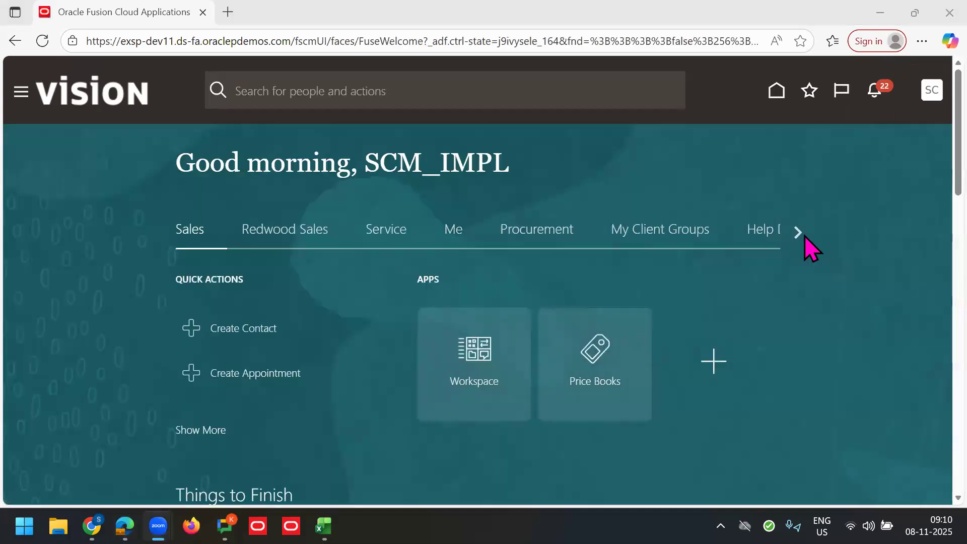
Step: Open the Product Management section on the home page, then review the SCM, SD, Finance and Fico entries in Excel
left_click(805, 237)
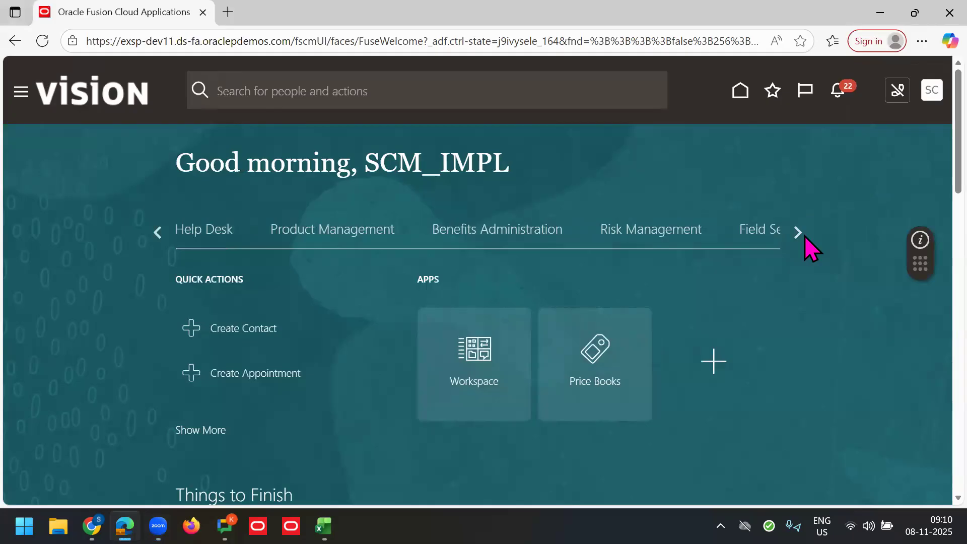
left_click(330, 235)
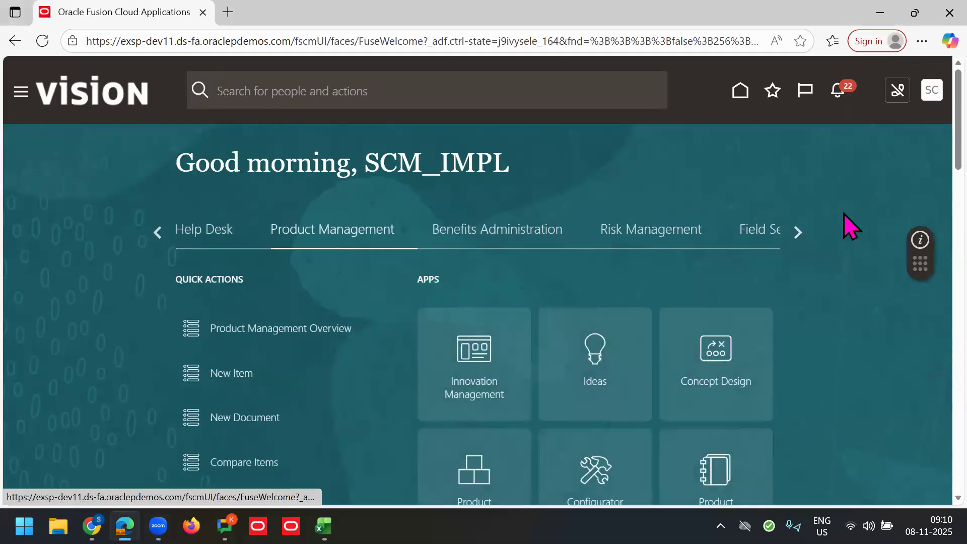
scroll(921, 177, "down", 4)
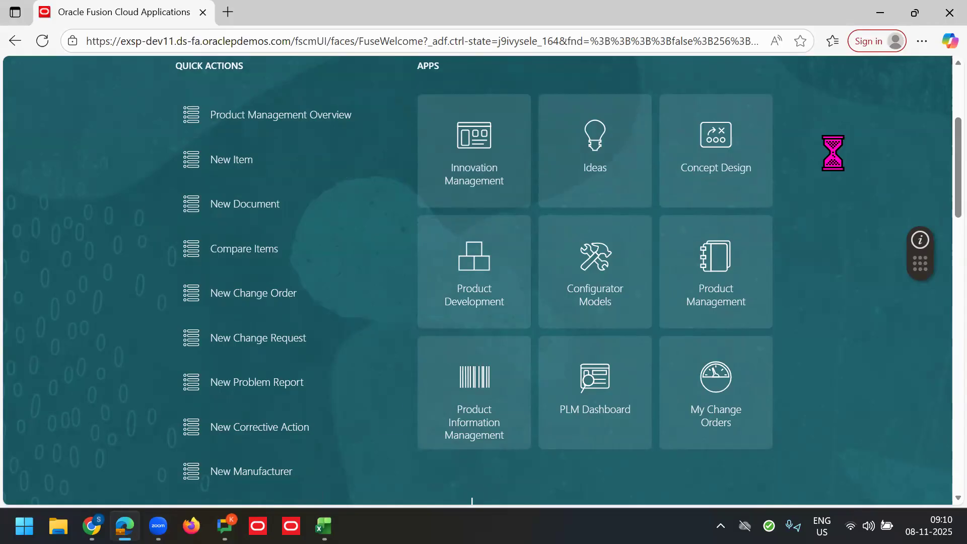
left_click(322, 525)
left_click_drag(376, 323, 494, 331)
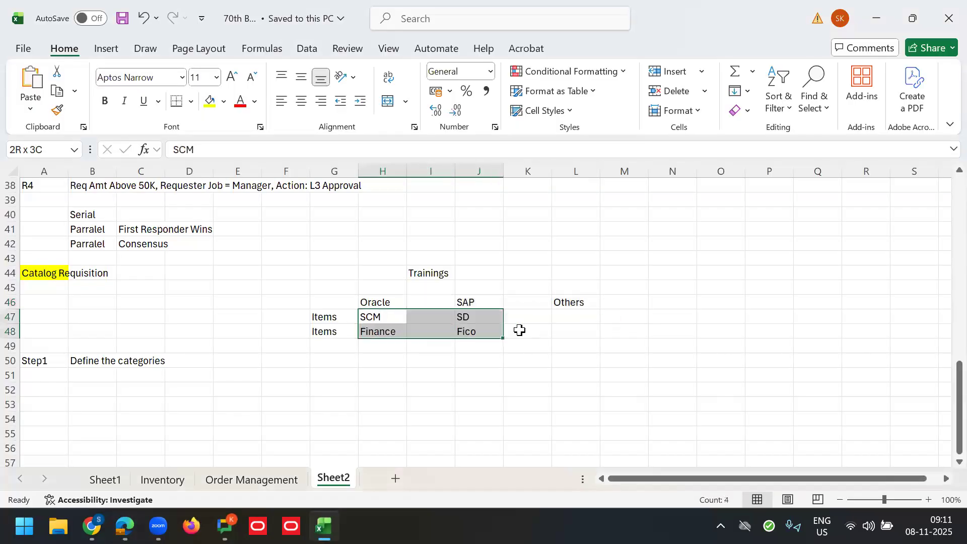
Step: Delete Fico from cell J48 of the Trainings table and switch back to the browser
left_click(557, 332)
left_click(457, 333)
key("Delete")
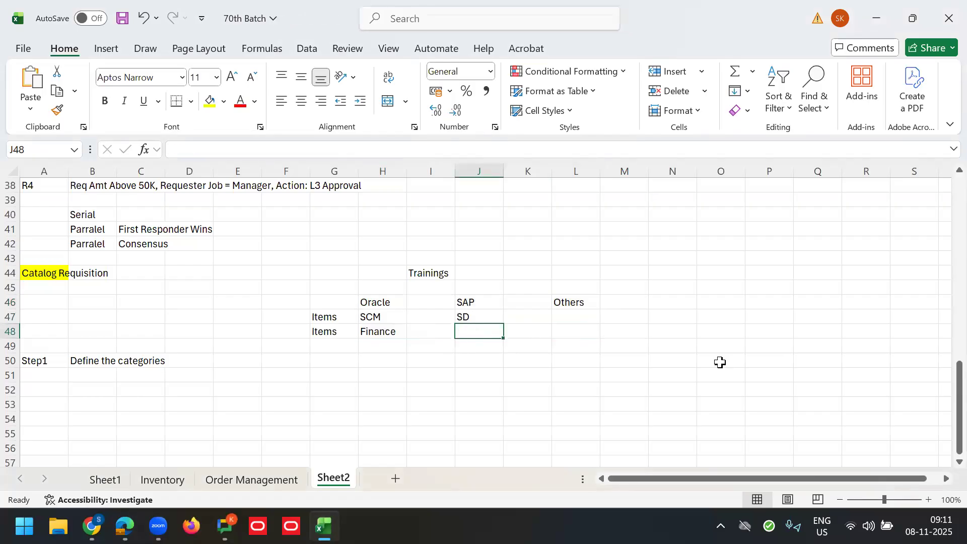
left_click_drag(377, 318, 483, 328)
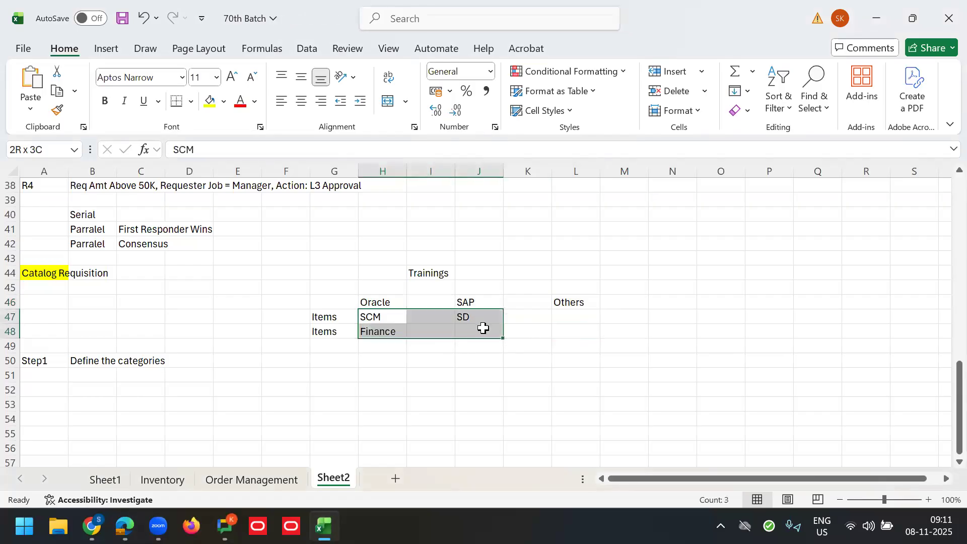
left_click(564, 343)
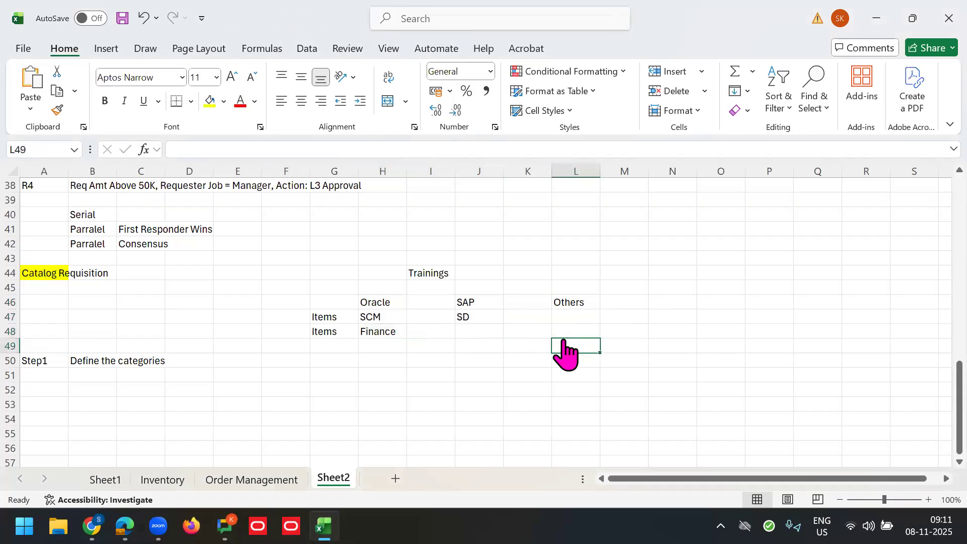
key("alt+Tab")
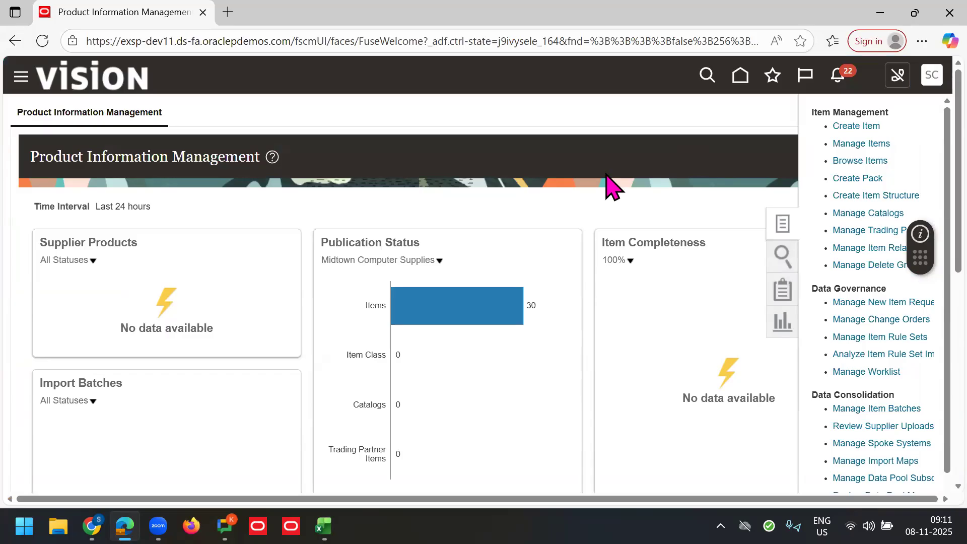
Step: Create an item in organization 000 with Root Item Class and the Purchased Item template
left_click(858, 126)
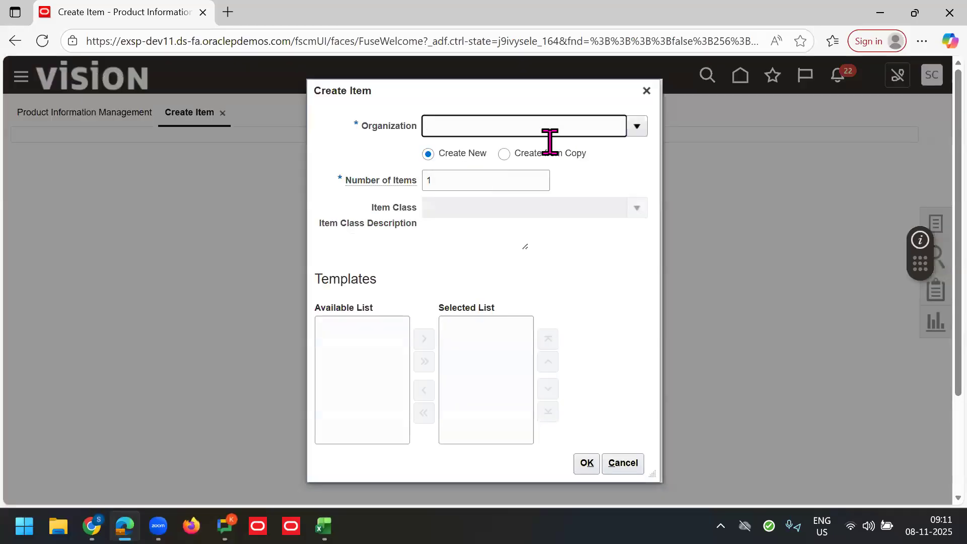
type("00")
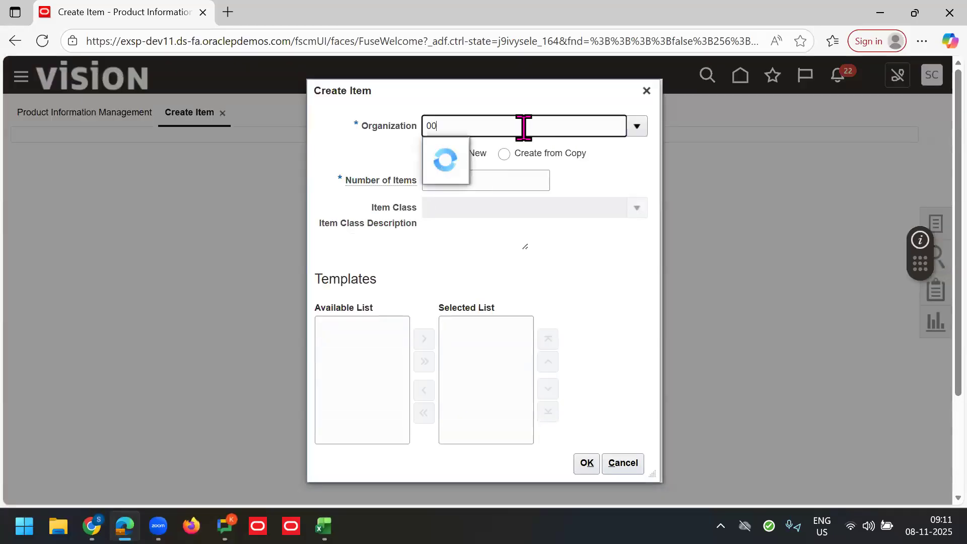
type("0")
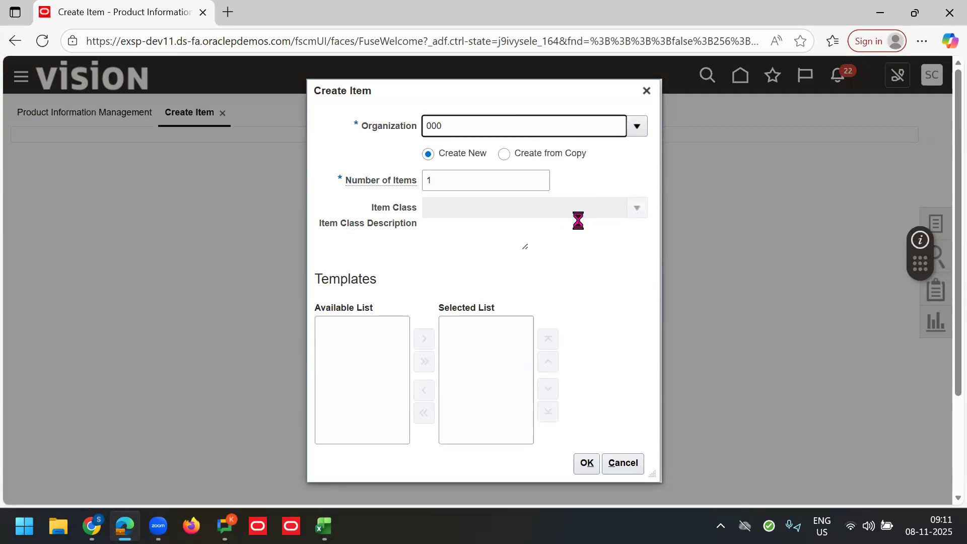
triple_click(560, 209)
type("Root")
left_click(496, 232)
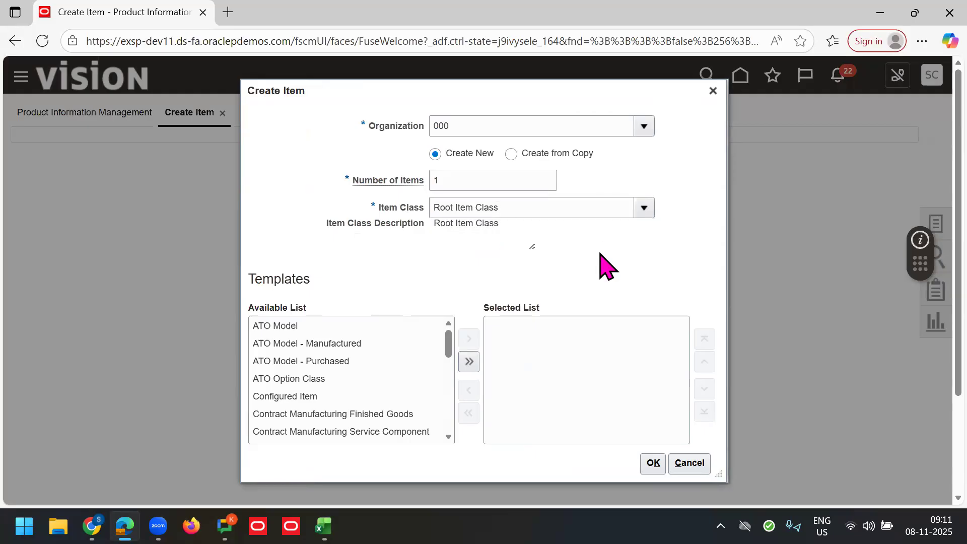
scroll(450, 398, "down", 10)
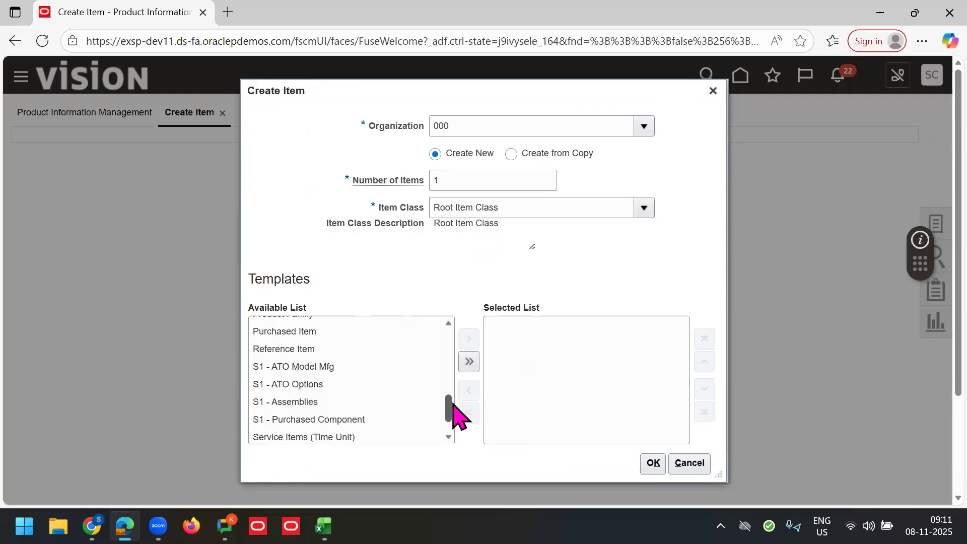
left_click(285, 347)
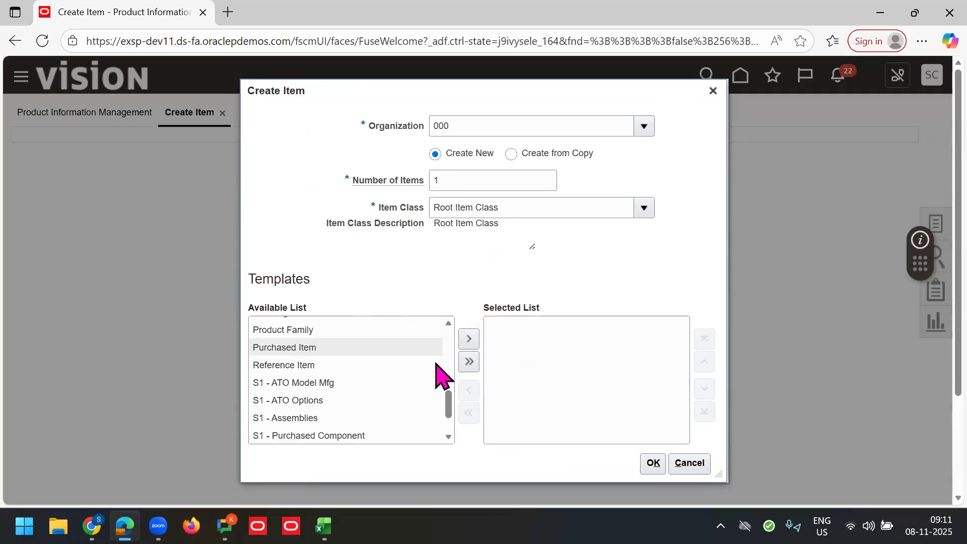
left_click(469, 339)
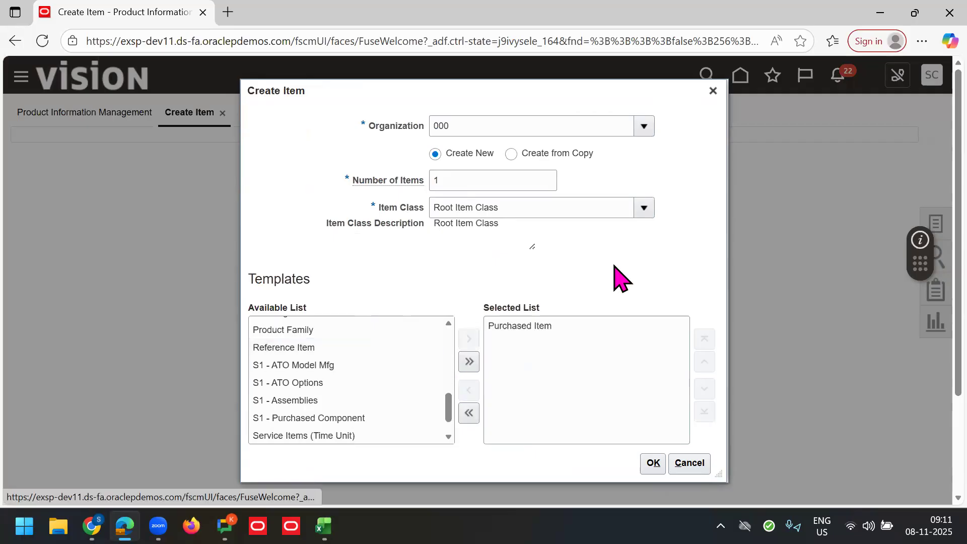
left_click(653, 462)
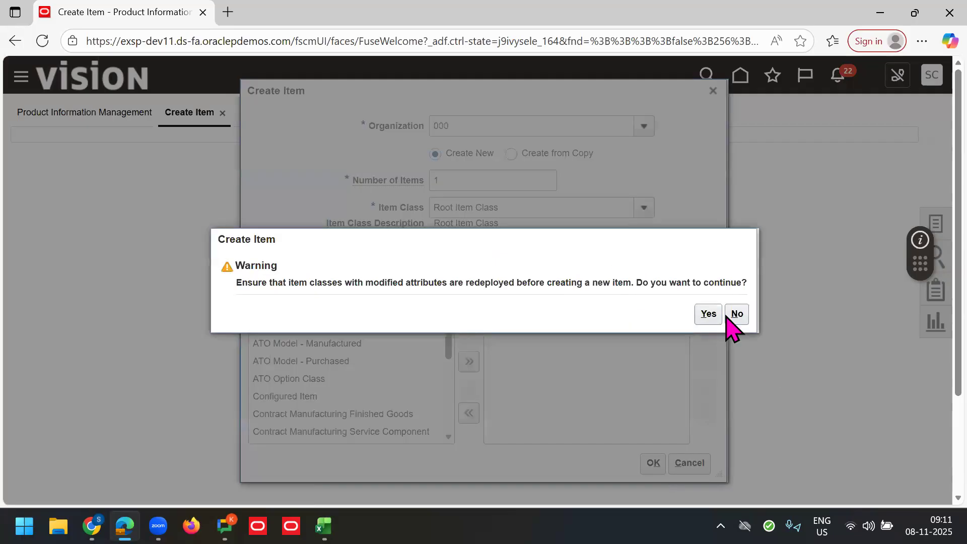
left_click(708, 314)
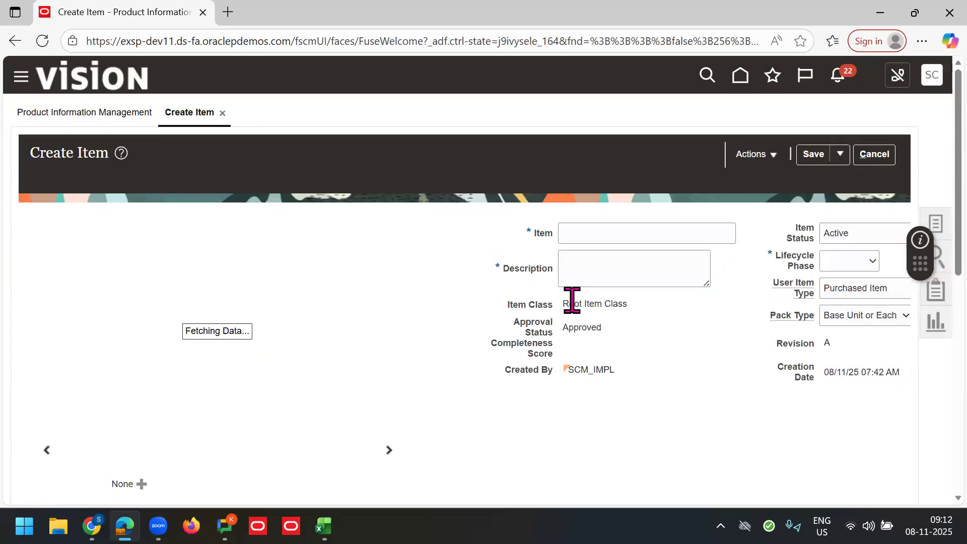
Step: Check the SCM, Finance and SAP entries in Excel, then cancel the unsaved Create Item page
left_click(589, 225)
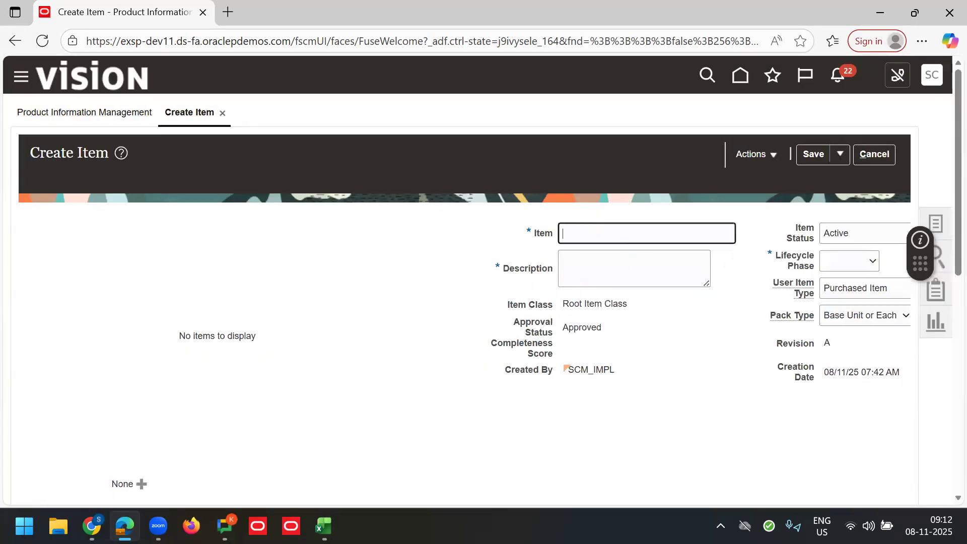
key("alt+Tab")
left_click(381, 318)
left_click(382, 329)
left_click(488, 307)
left_click(657, 236)
left_click(885, 157)
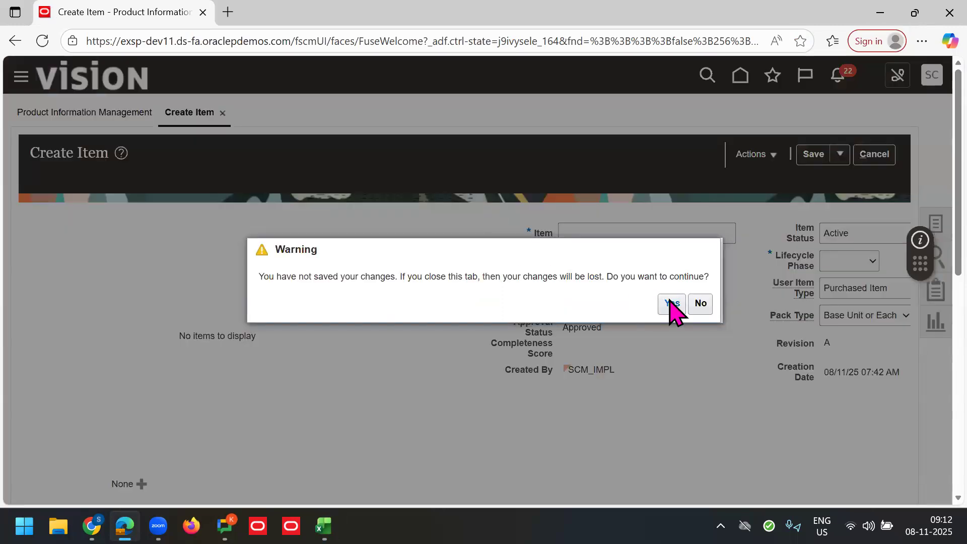
left_click(671, 303)
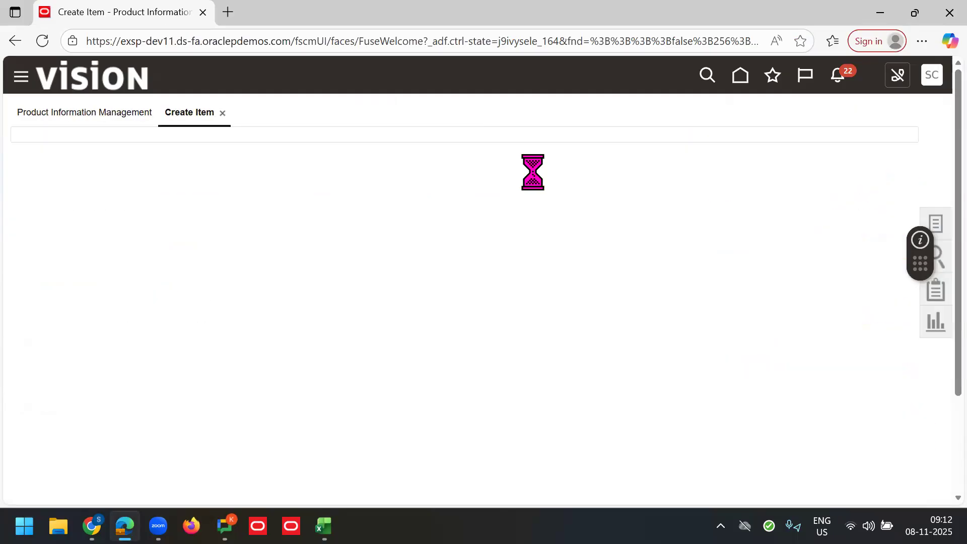
Step: Request 3 items in organization 000 with Root Item Class and the Purchased Item template
type("000")
key("Tab")
key("Tab")
key("Tab")
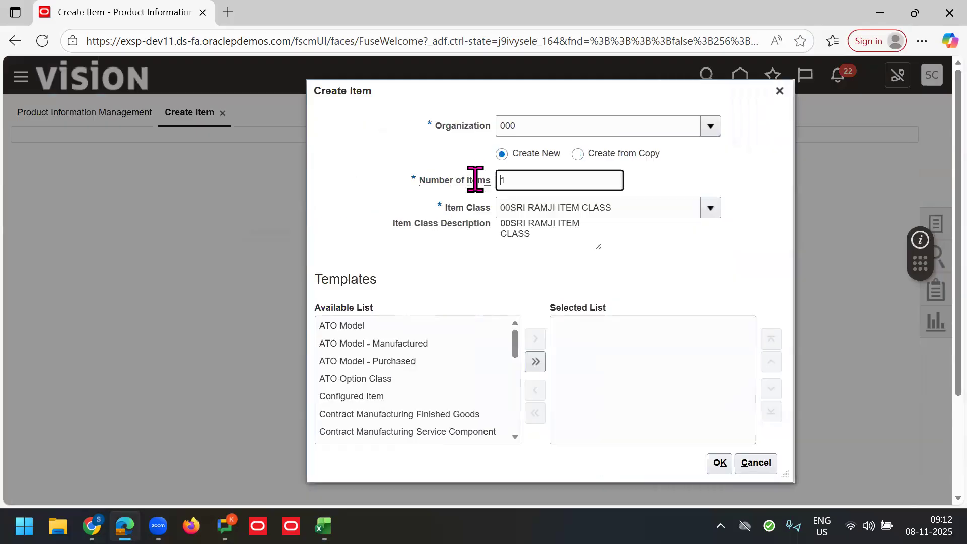
type("3")
key("Tab")
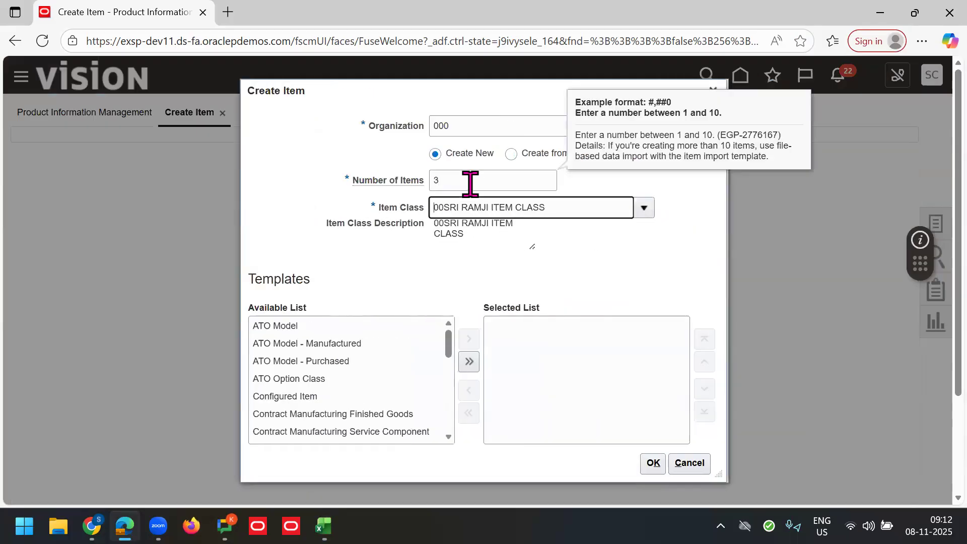
triple_click(585, 207)
type("Root")
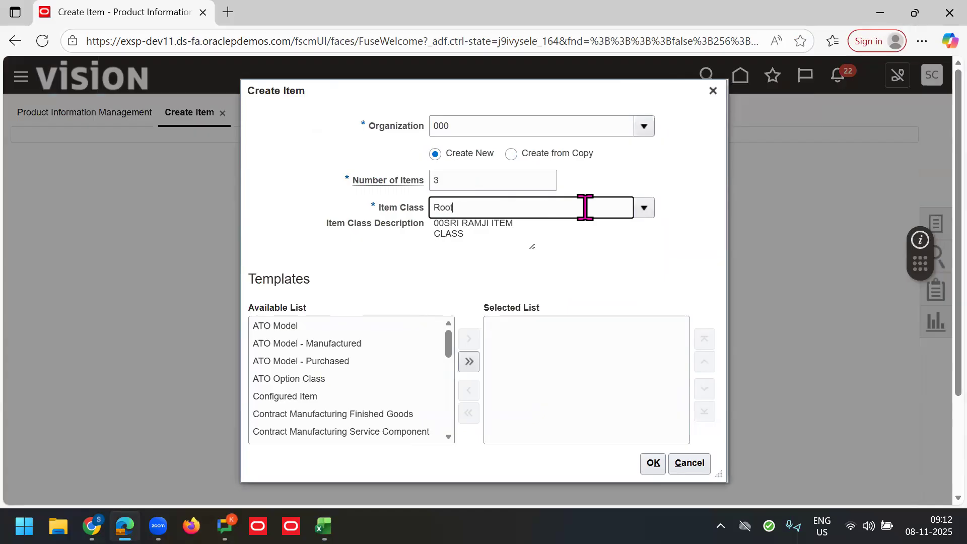
left_click(498, 229)
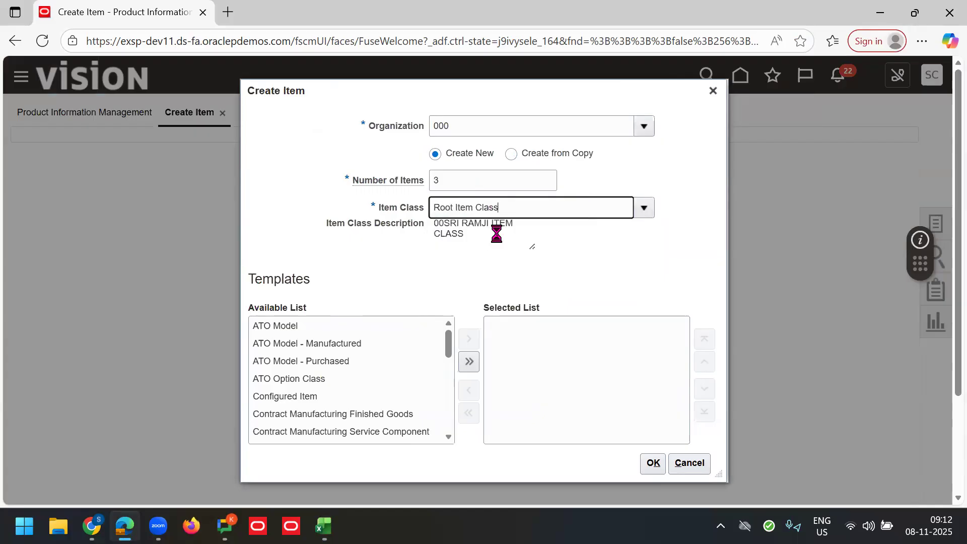
left_click_drag(449, 344, 449, 401)
left_click(323, 360)
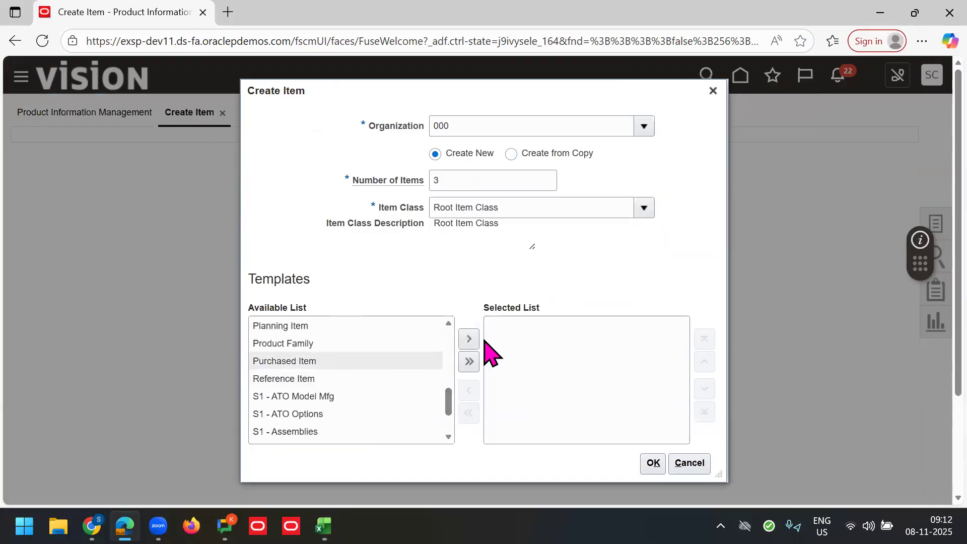
left_click(468, 339)
left_click(653, 463)
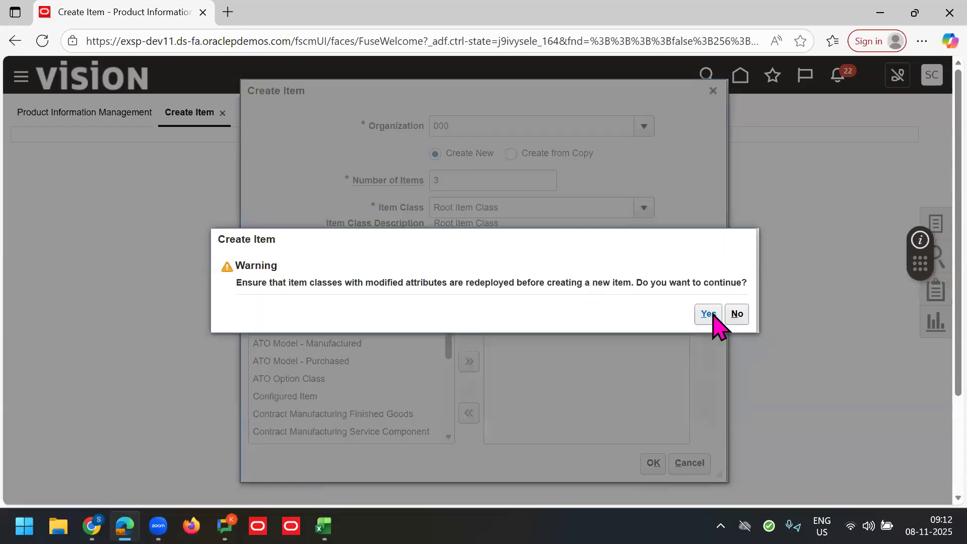
left_click(710, 314)
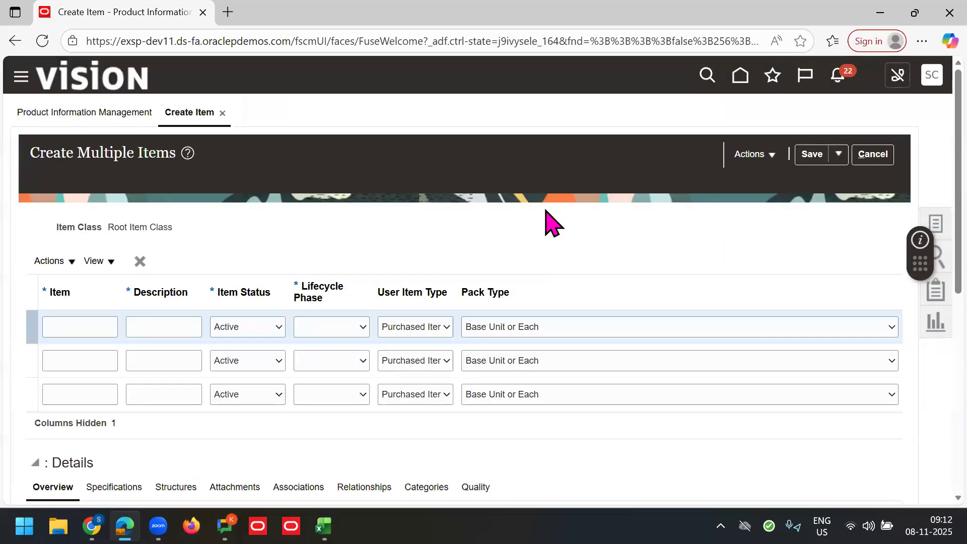
Step: Enter item 70K SCM with description 70K SCM and Production lifecycle phase in row one
key("F11")
left_click(87, 271)
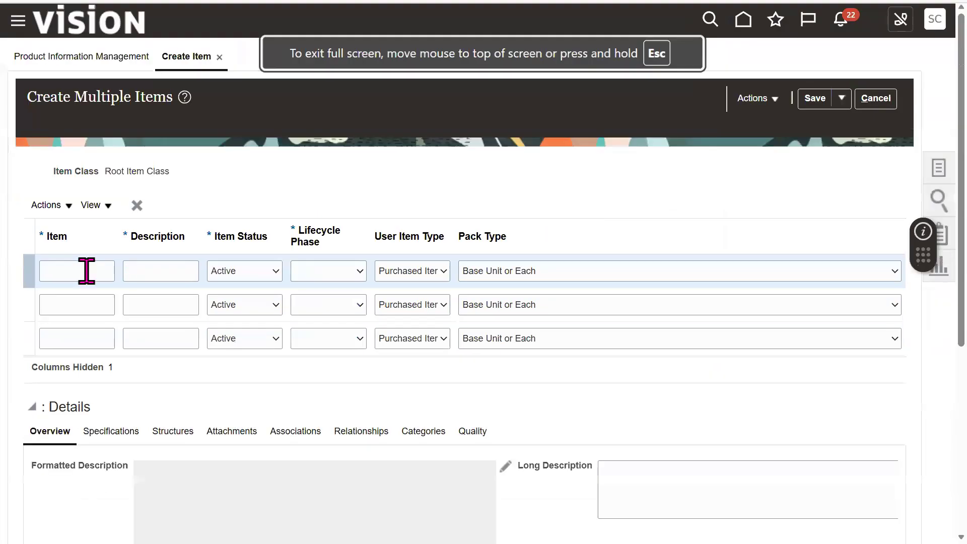
type("70K SCM")
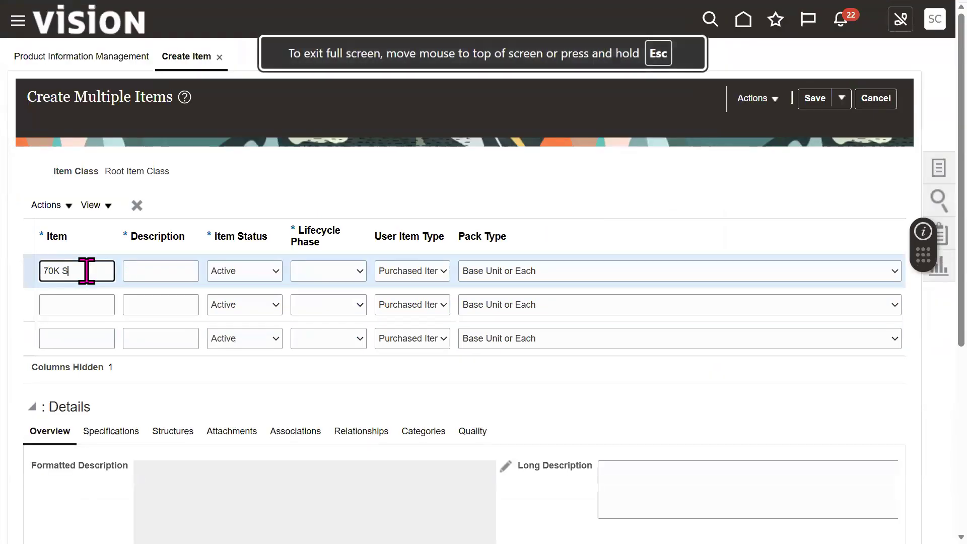
key("ctrl+shift+Left")
key("ctrl+shift+Left")
key("ctrl+c")
key("Tab")
key("ctrl+v")
key("Tab")
key("Tab")
key("p")
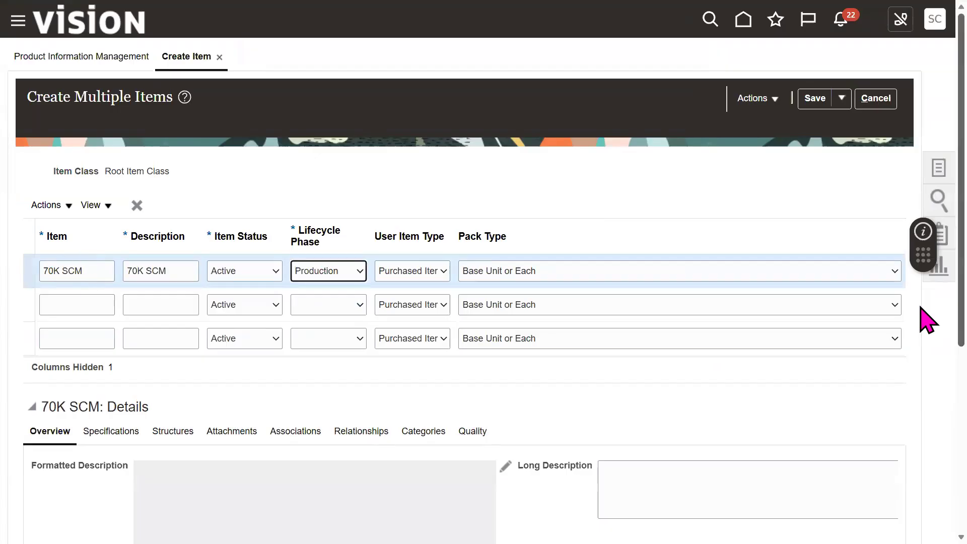
Step: Confirm primary unit of measure Ea and show 70K SCM's organization associations
scroll(342, 438, "down", 3)
double_click(233, 438)
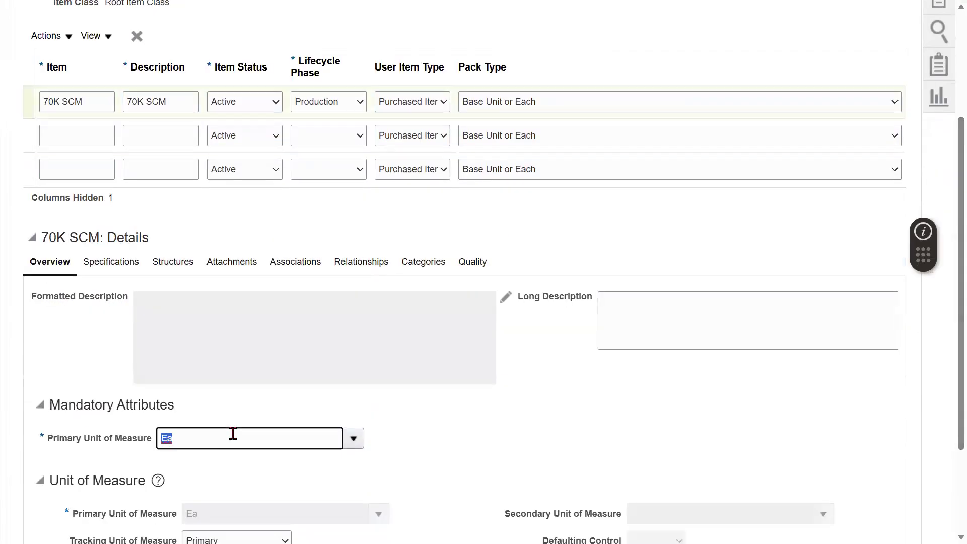
left_click(305, 262)
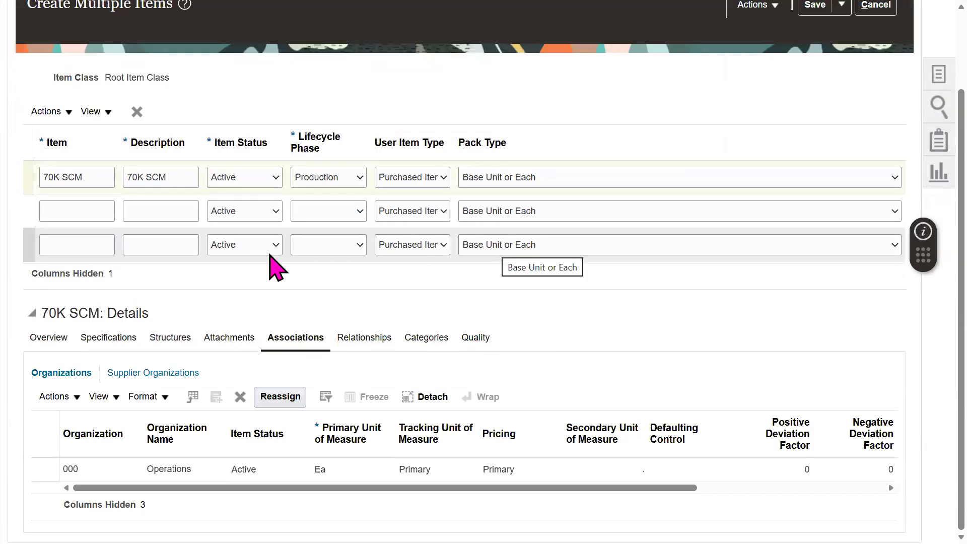
left_click(92, 210)
left_click(105, 173)
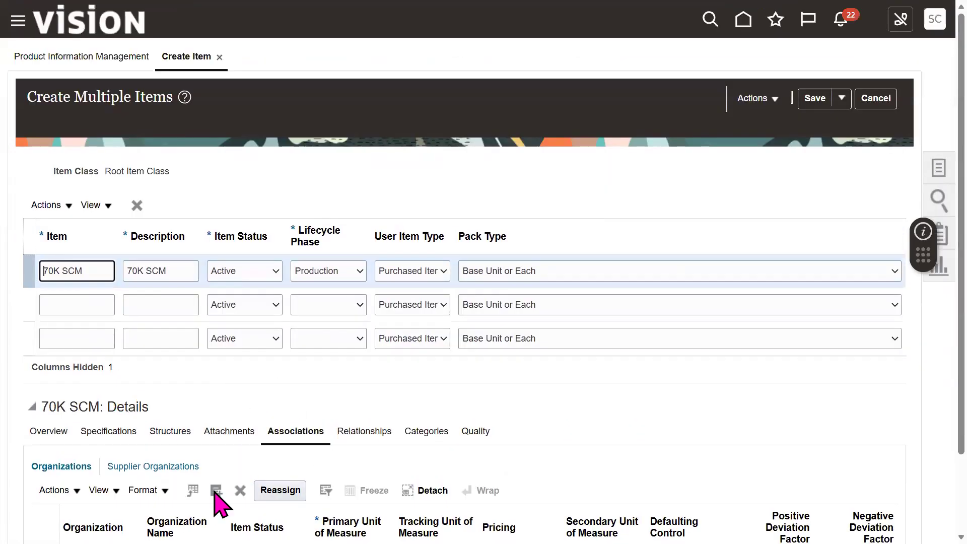
Step: Add organization 001 Seattle to 70K SCM alongside 000 Operations
left_click(215, 491)
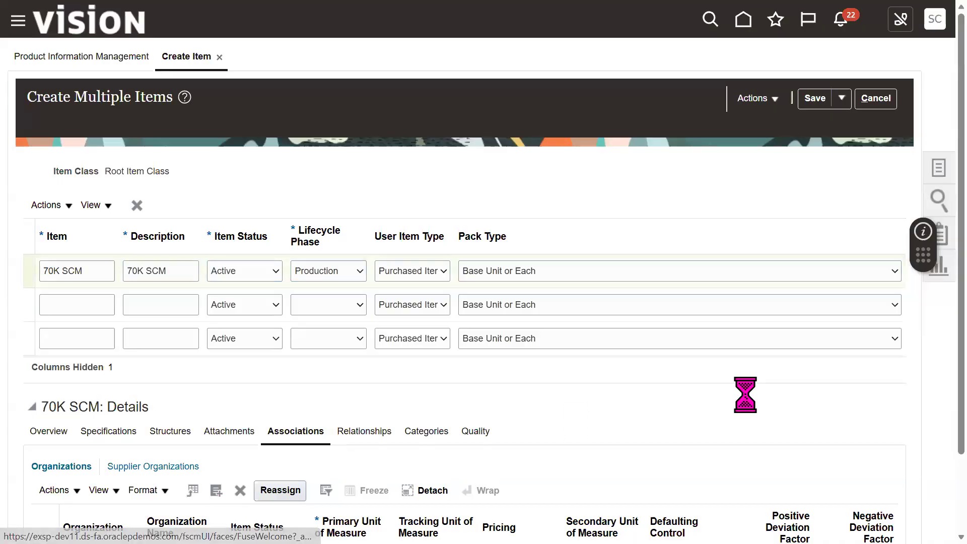
left_click(522, 151)
type("S")
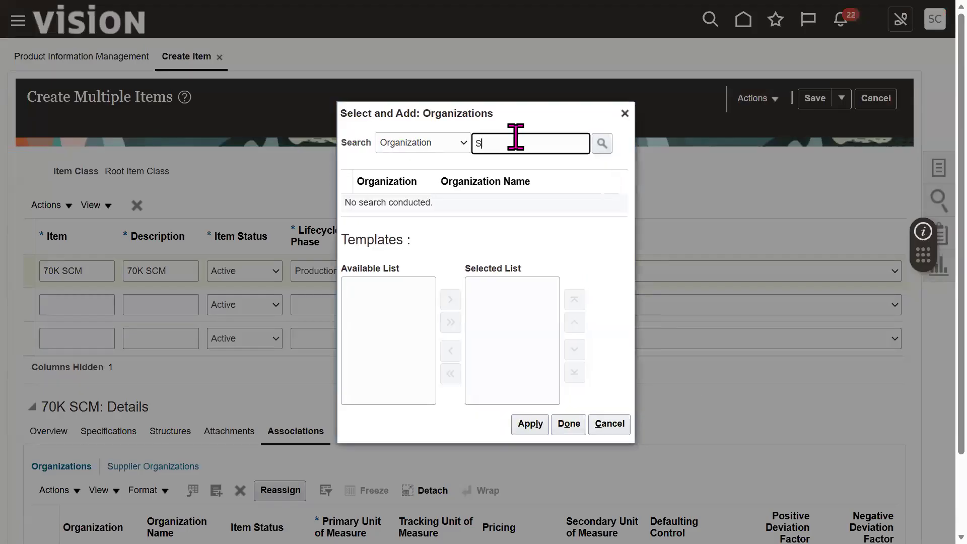
type("eattle")
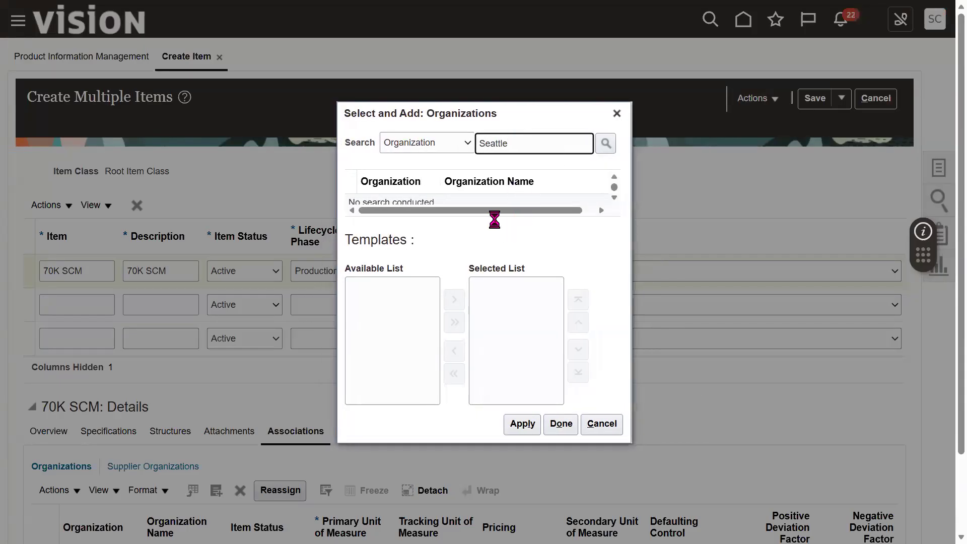
key("Return")
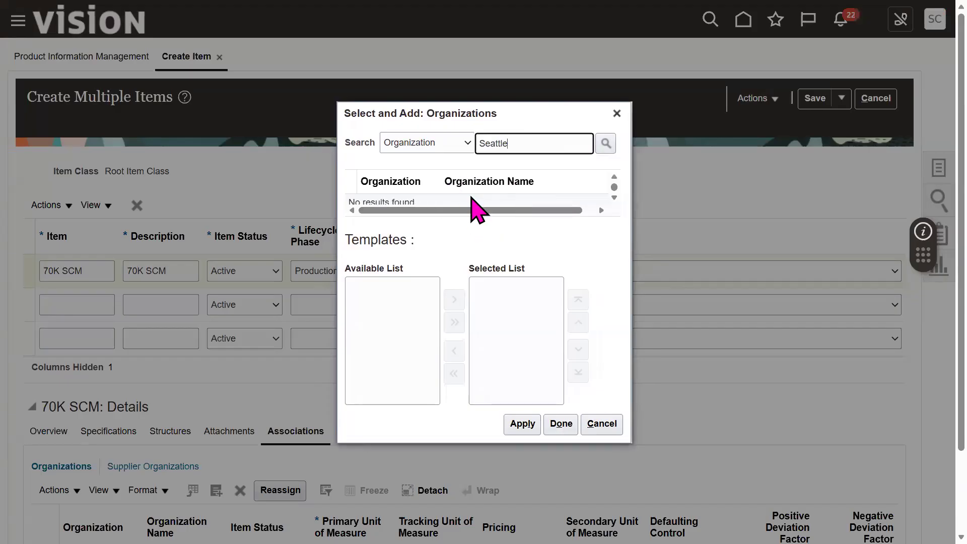
double_click(530, 143)
type("001")
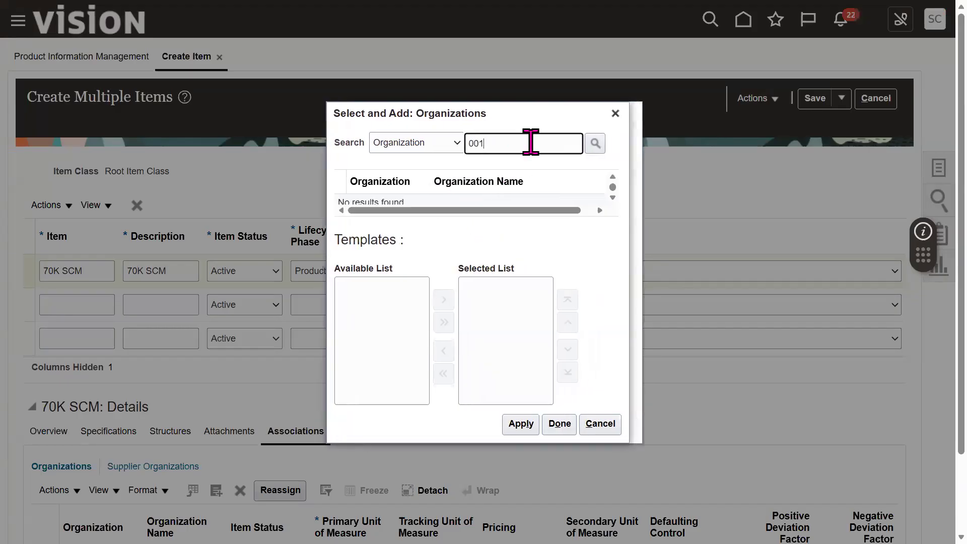
key("Return")
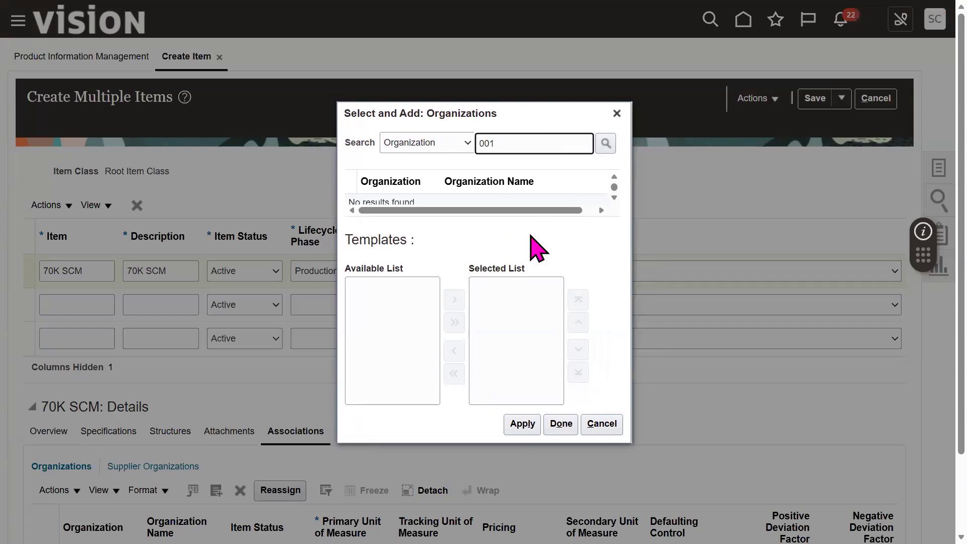
left_click(519, 433)
left_click(680, 433)
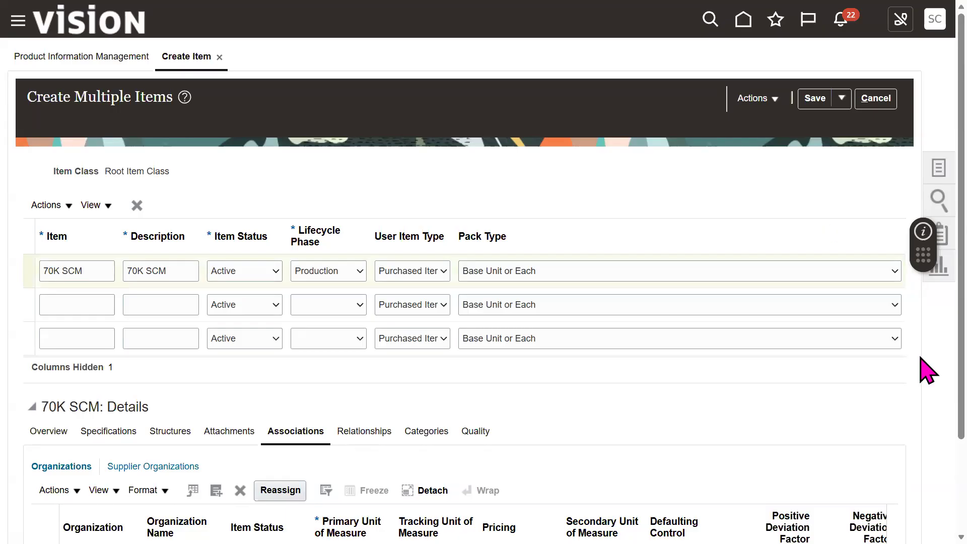
scroll(928, 420, "down", 2)
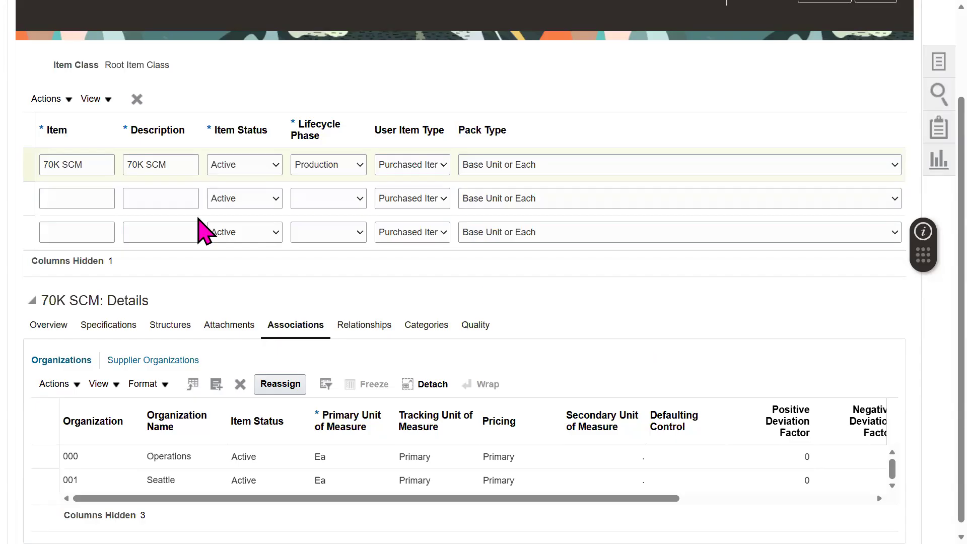
Step: Enter item 70K Finance with description 70K Finance and Production lifecycle phase in row two
left_click(75, 201)
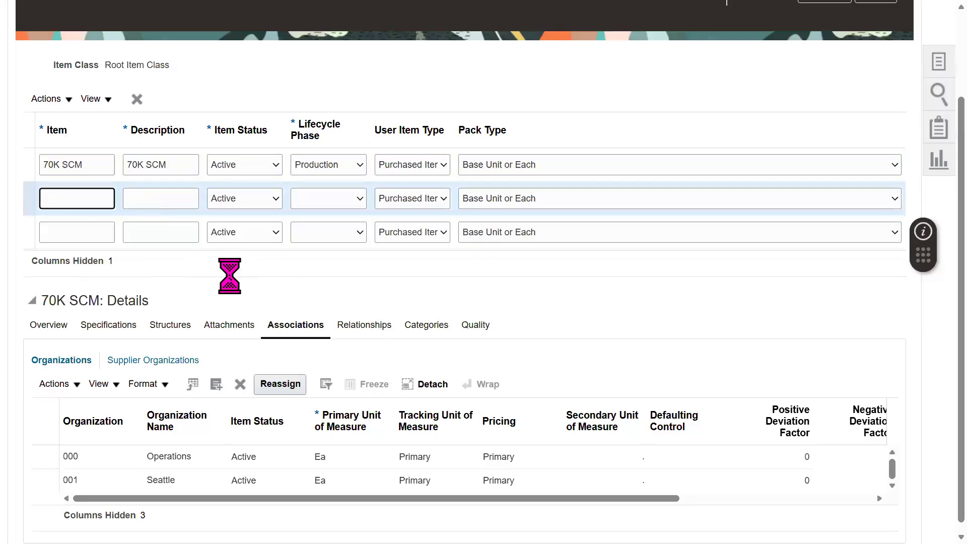
type("70K Finanic")
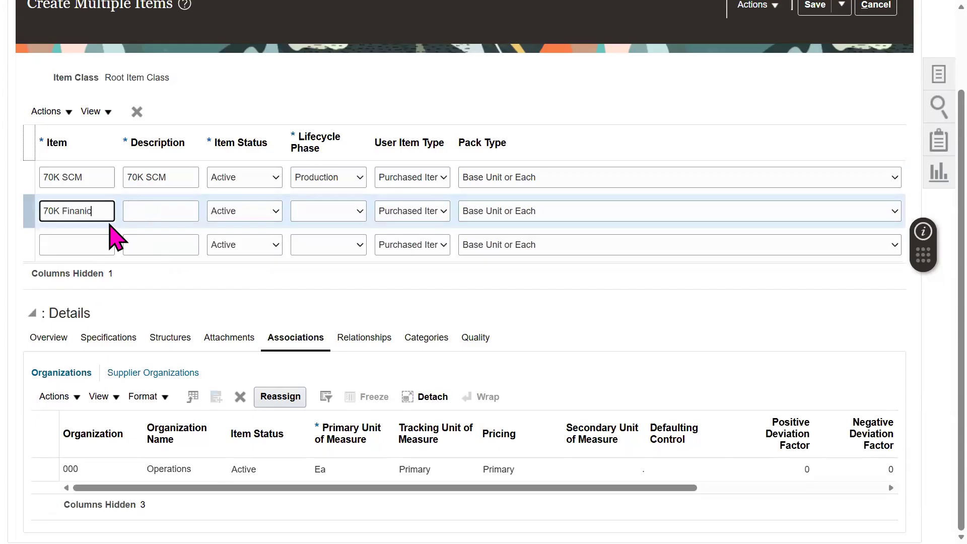
type("nance")
triple_click(103, 220)
key("ctrl+c")
key("Tab")
key("ctrl+v")
left_click(351, 210)
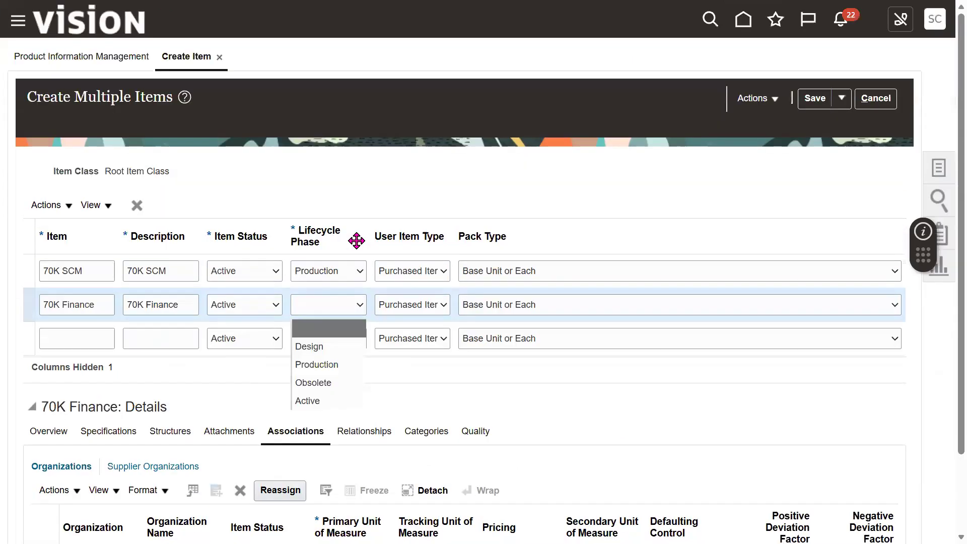
left_click(338, 366)
Step: Open 70K Finance's organization associations and start adding an organization
scroll(363, 282, "down", 2)
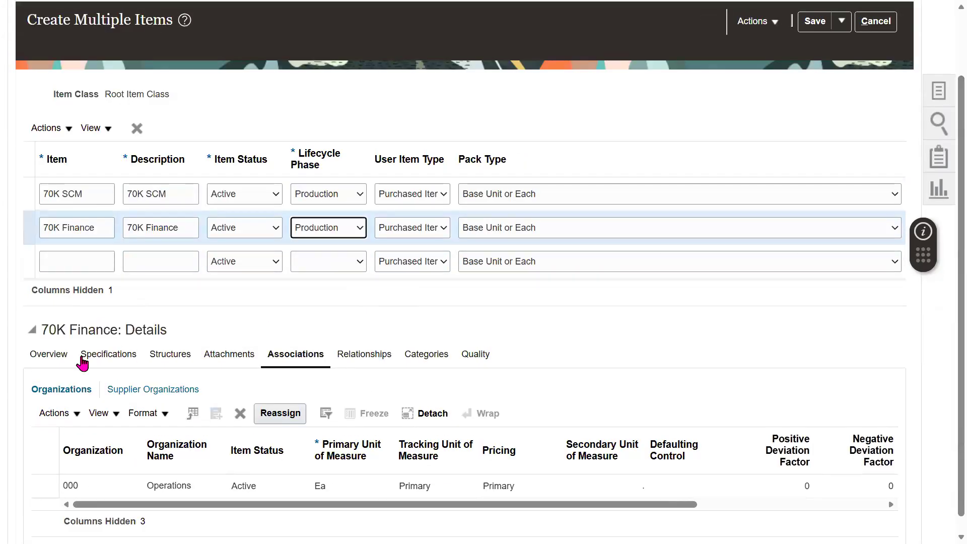
left_click(49, 354)
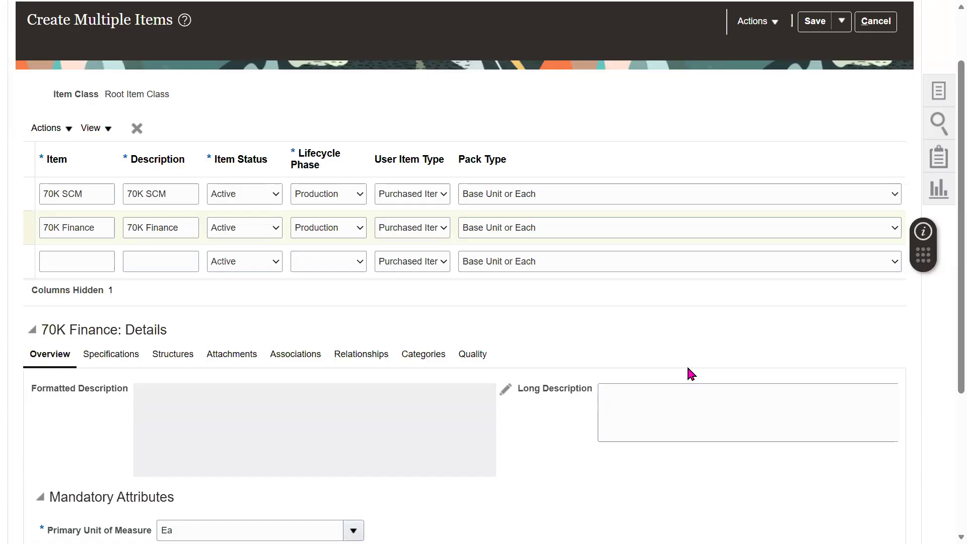
scroll(942, 362, "down", 1)
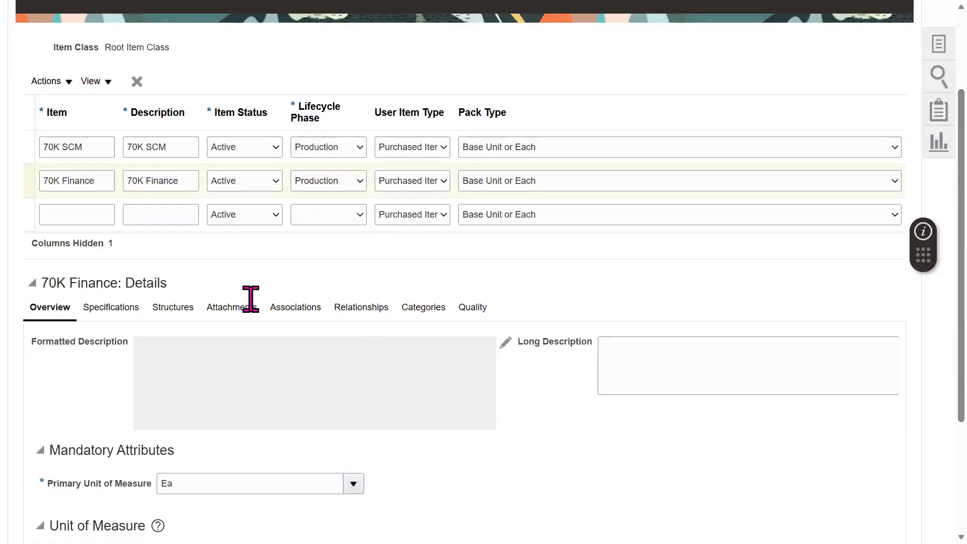
left_click(297, 308)
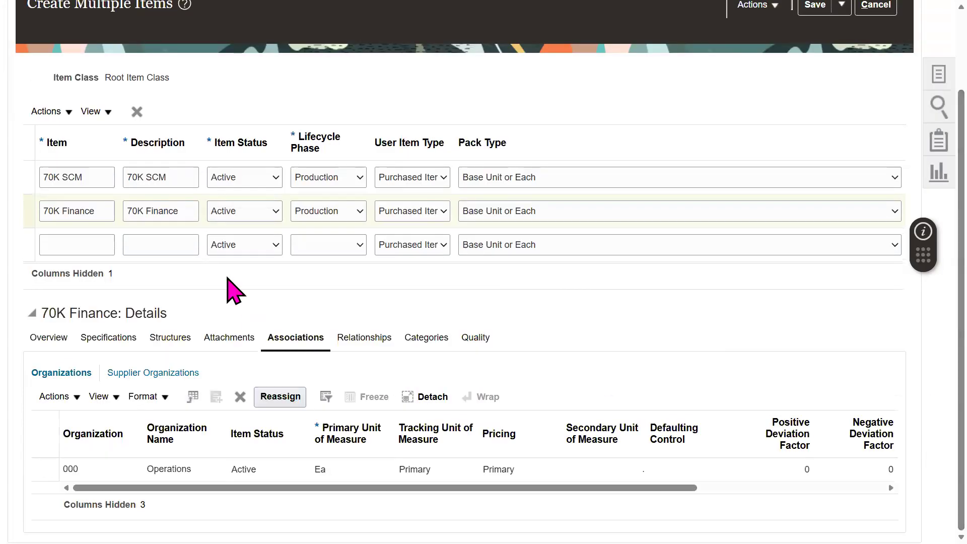
left_click(166, 176)
left_click(174, 211)
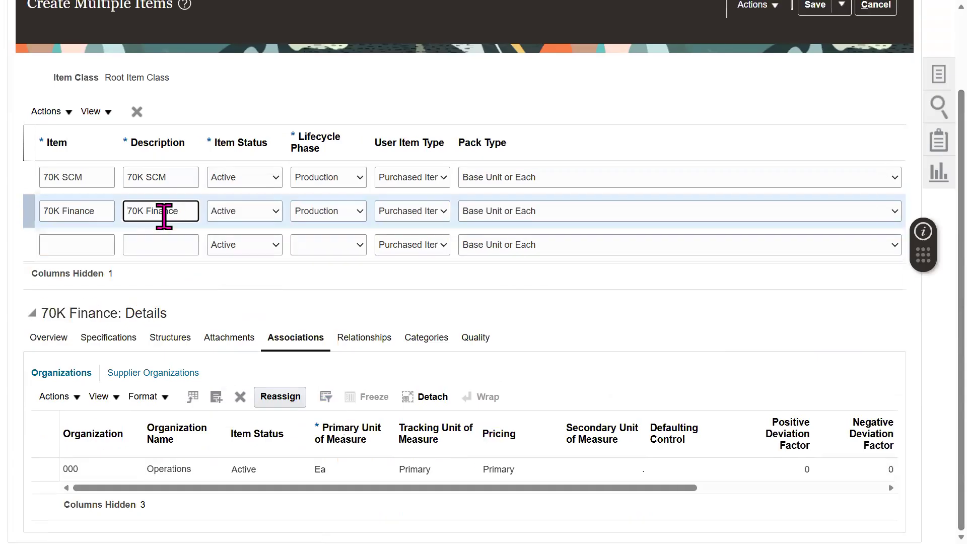
left_click(217, 397)
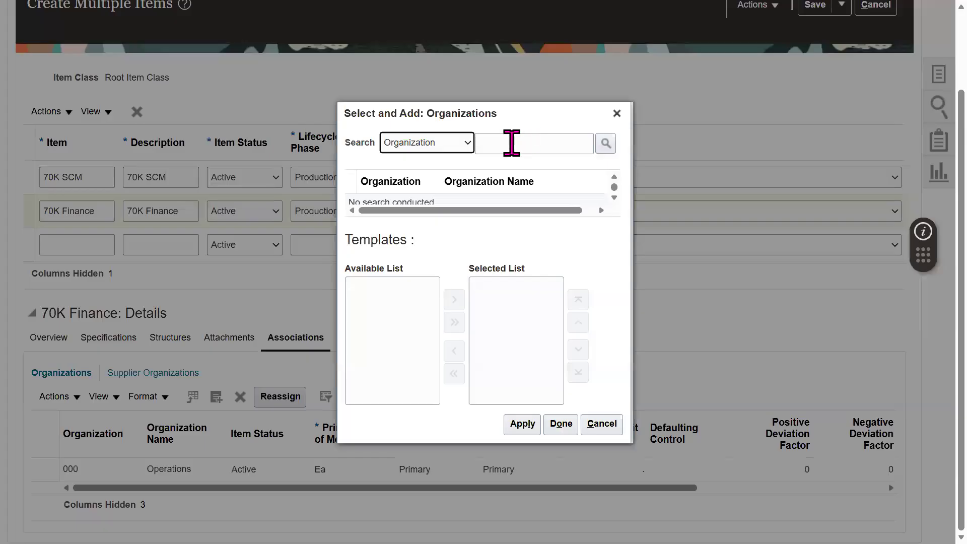
Step: Add organization 001 Seattle to 70K Finance, then enter 70K SD as the third item
left_click(511, 143)
type("70K")
key("Return")
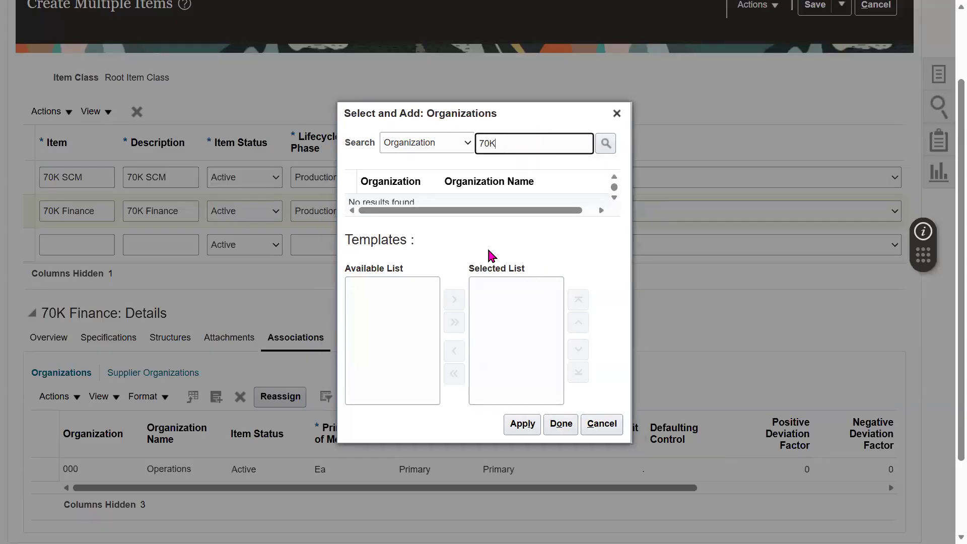
double_click(503, 146)
key("BackSpace")
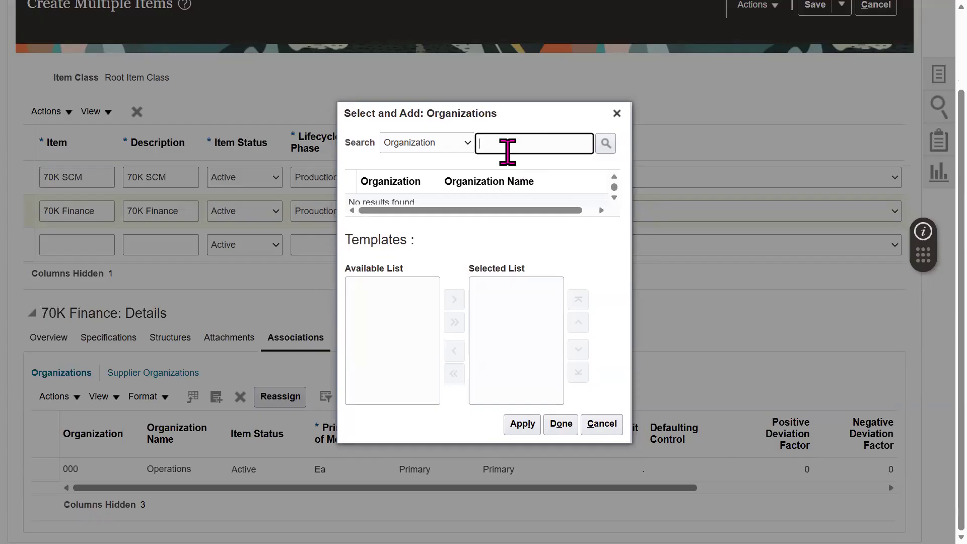
type("001")
key("Return")
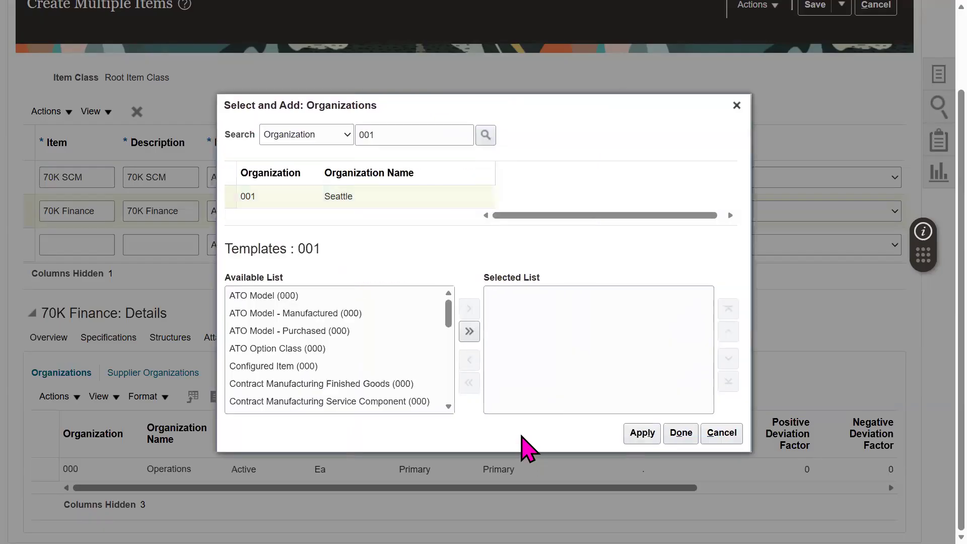
left_click(681, 434)
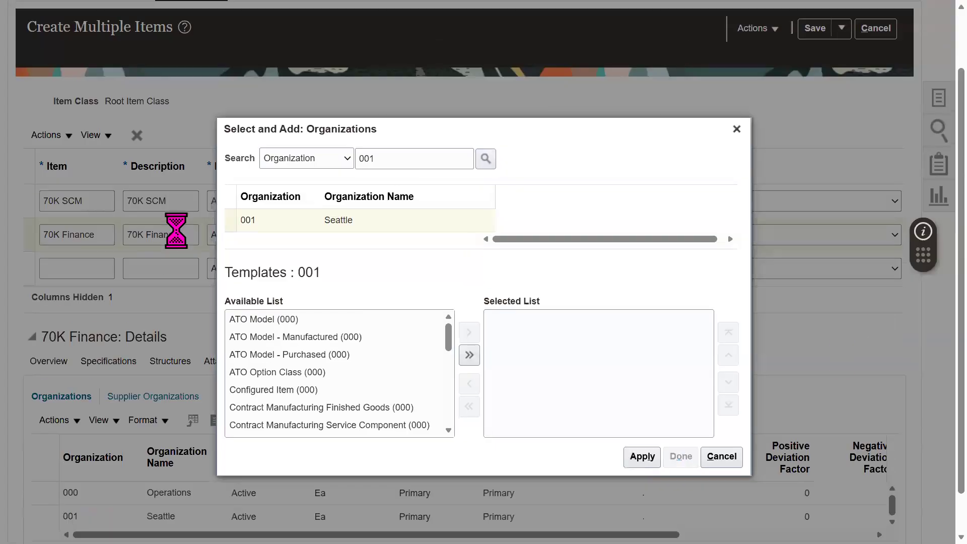
left_click(85, 267)
type("70")
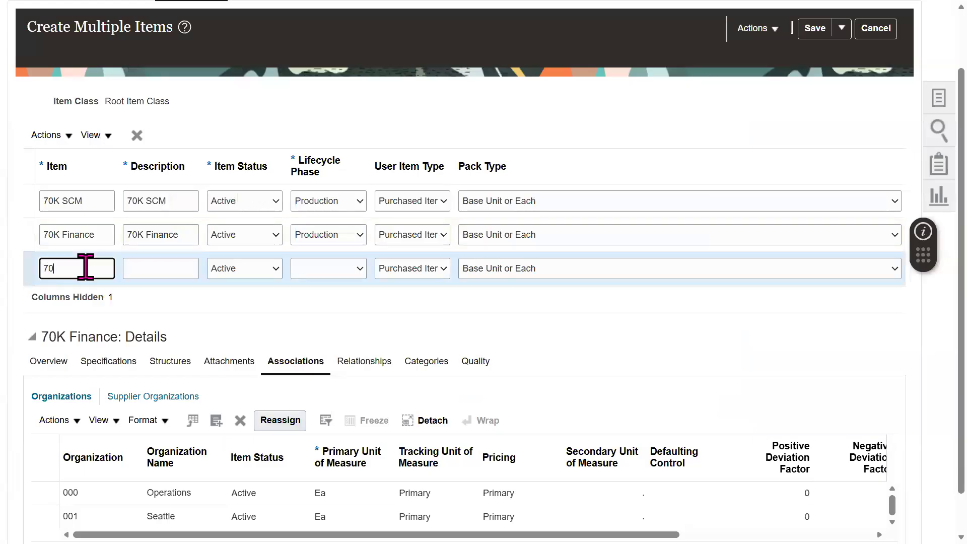
type("K SD")
Step: Give 70K SD the description 70K SD and Production lifecycle phase
left_click(86, 343)
key("ctrl+a")
key("Tab")
key("ctrl+v")
left_click(346, 345)
left_click(337, 398)
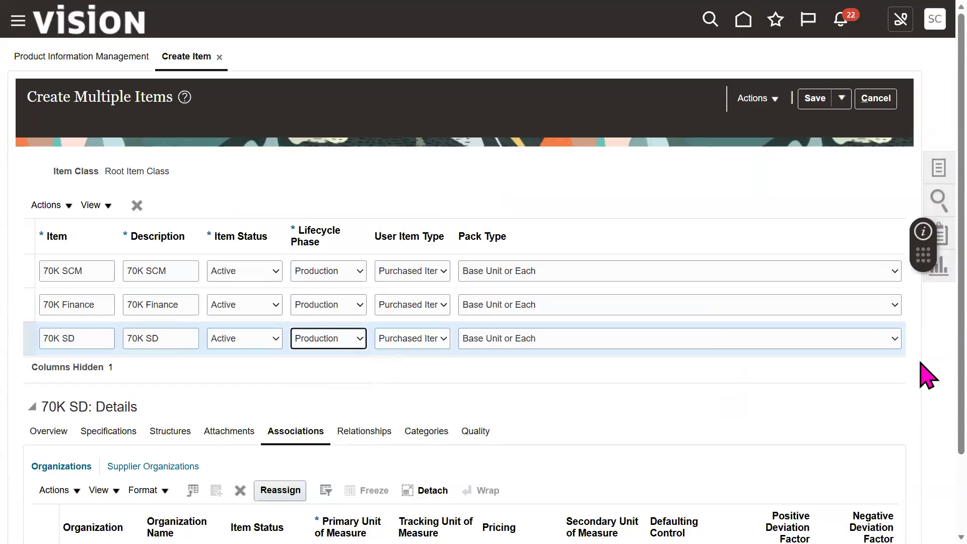
Step: Assign organization 001 Seattle to 70K SD
left_click_drag(961, 414, 961, 490)
left_click(42, 336)
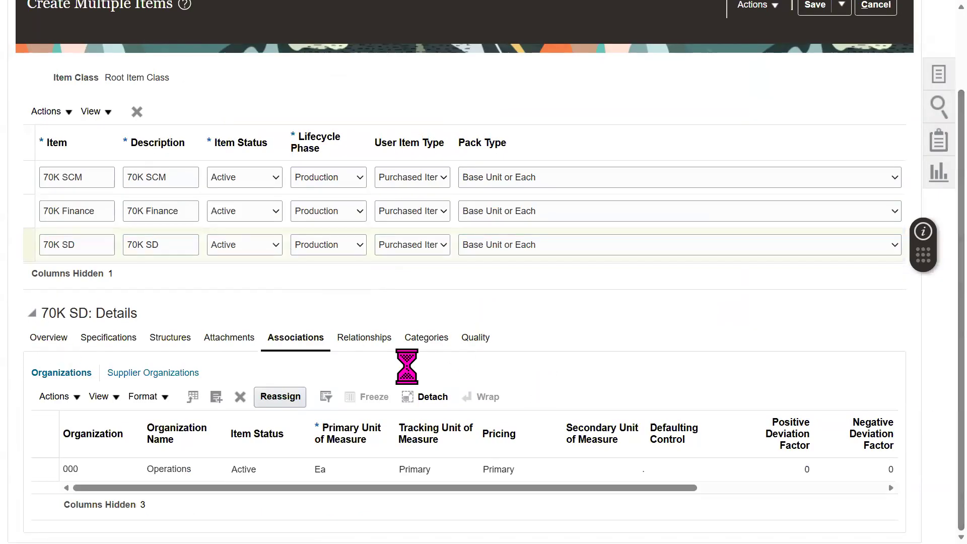
left_click_drag(960, 332, 960, 361)
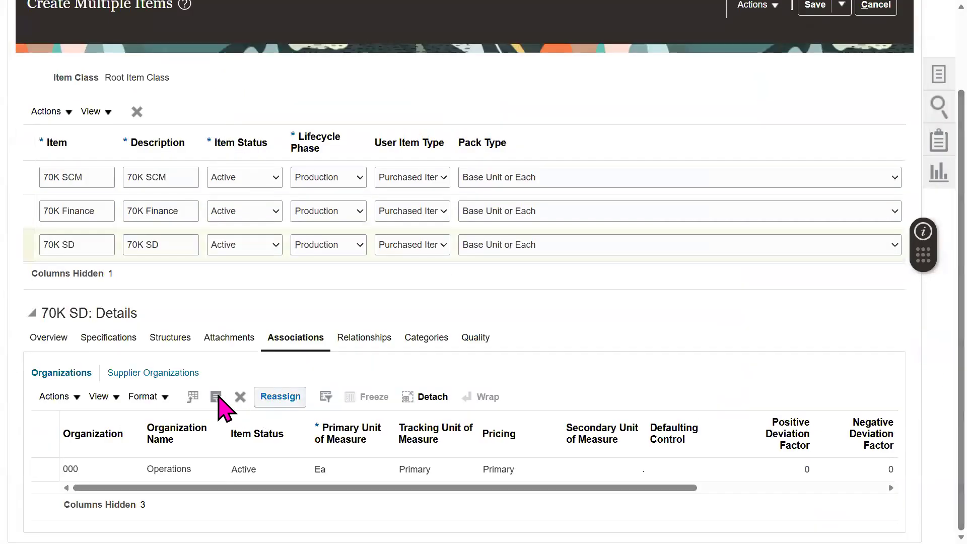
left_click(217, 397)
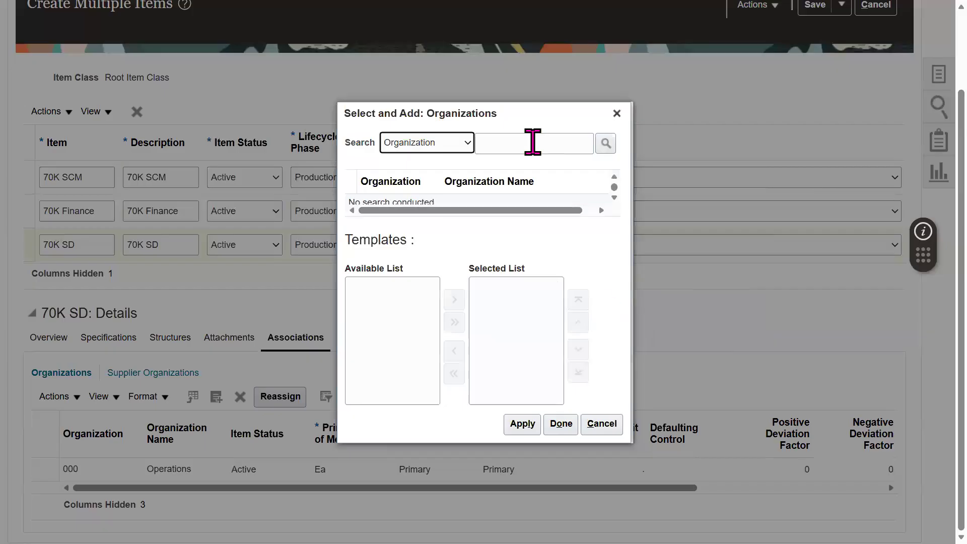
left_click(532, 144)
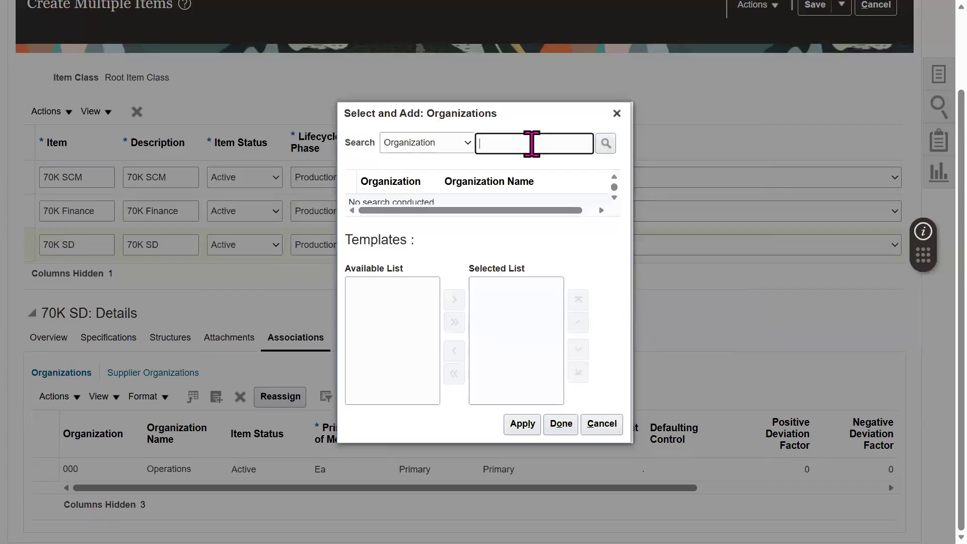
type("001")
key("Return")
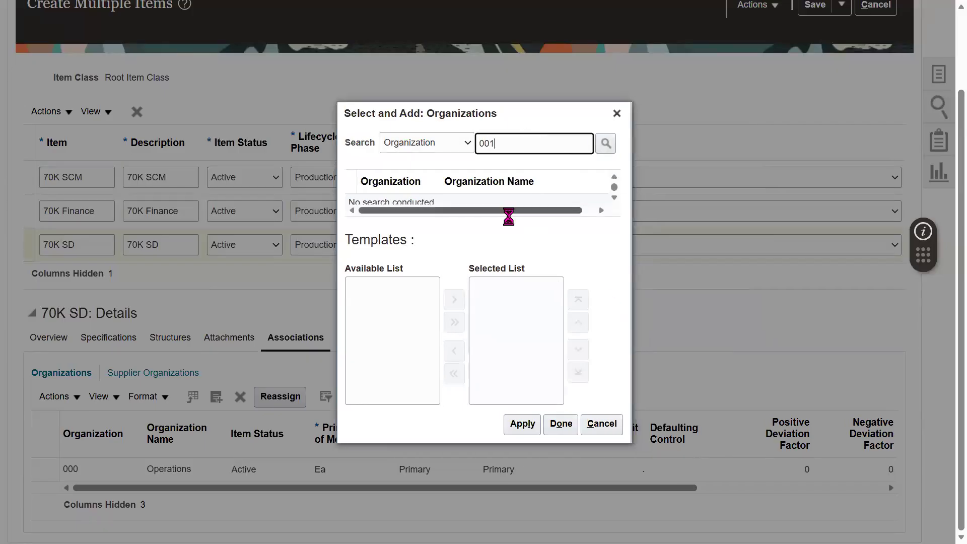
left_click(459, 199)
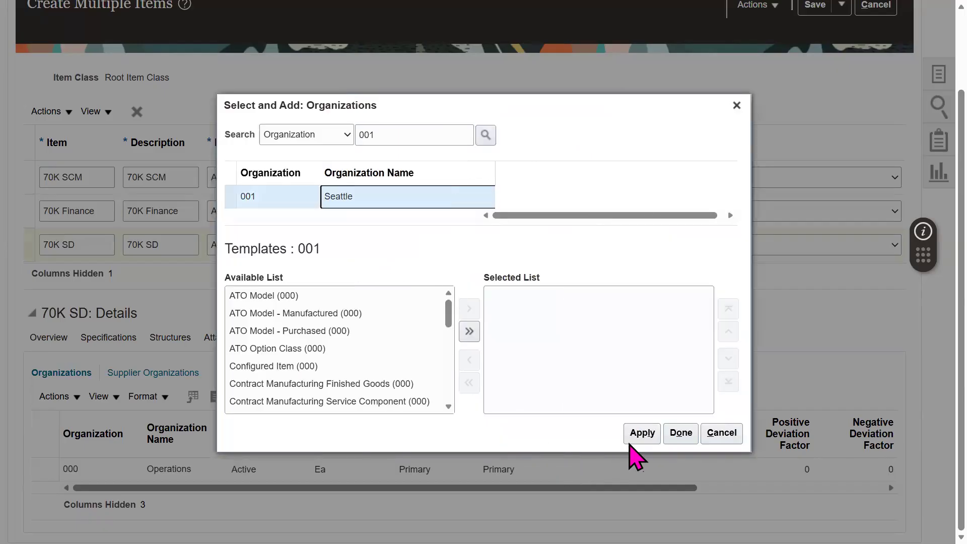
left_click(638, 433)
left_click(680, 434)
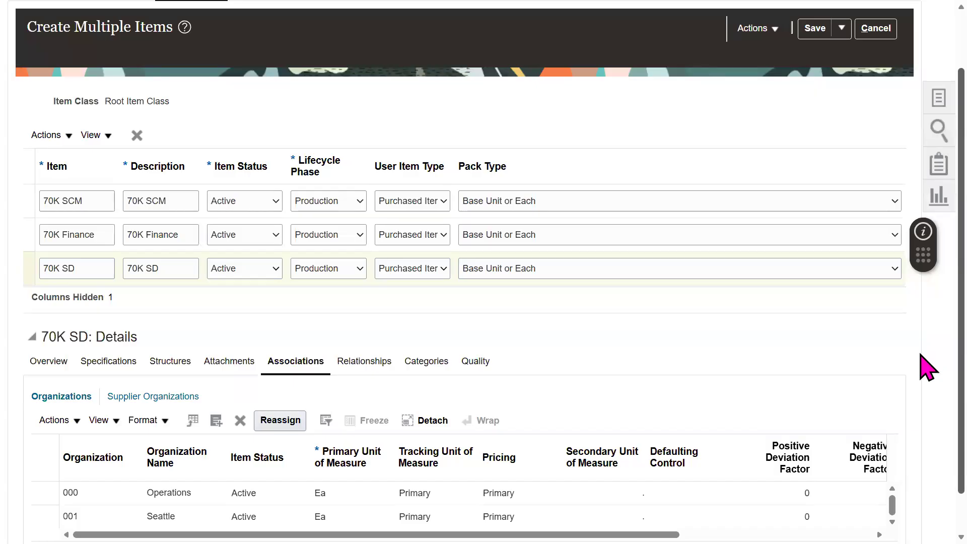
scroll(928, 327, "up", 2)
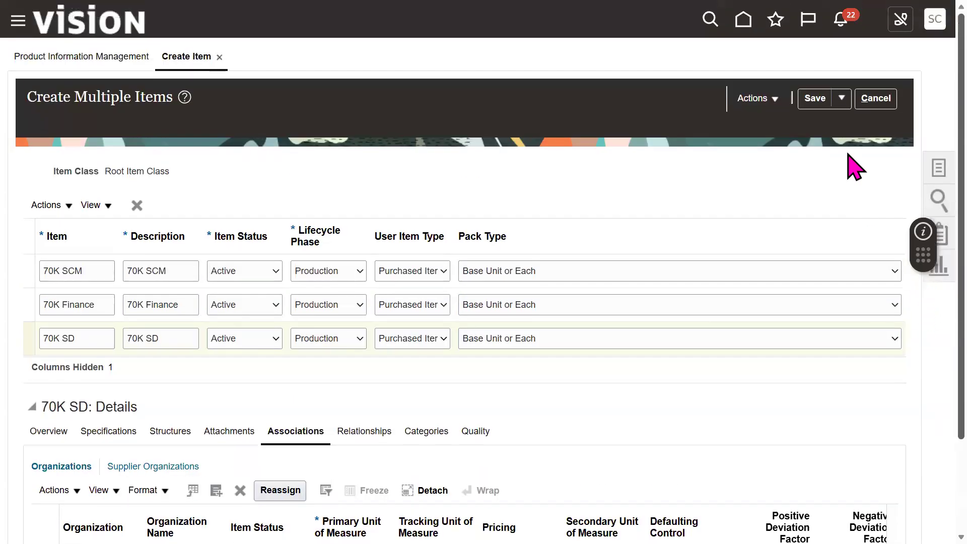
Step: Try saving the three items and reset 70K SD's lifecycle phase to Production after the error
left_click(812, 99)
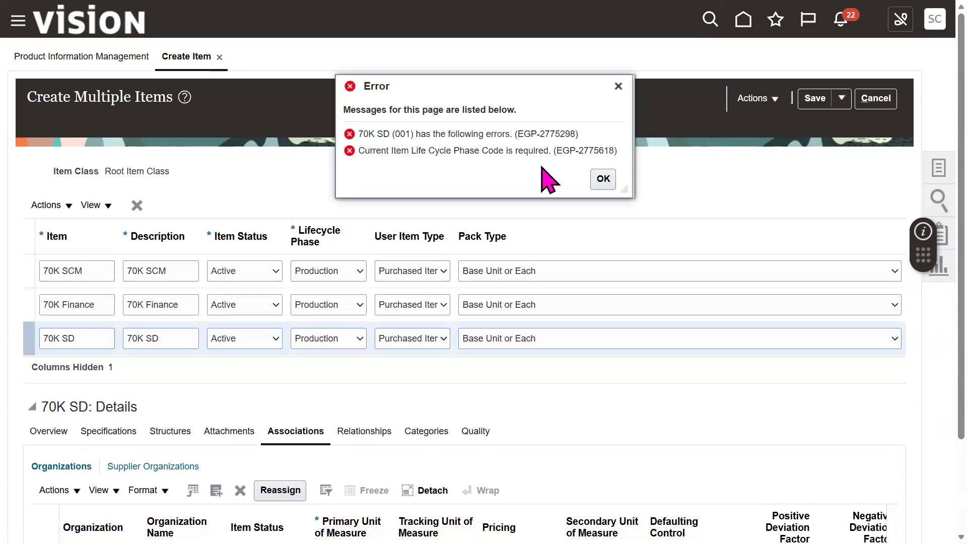
left_click(603, 179)
left_click(361, 341)
left_click(341, 361)
left_click(355, 345)
left_click(339, 380)
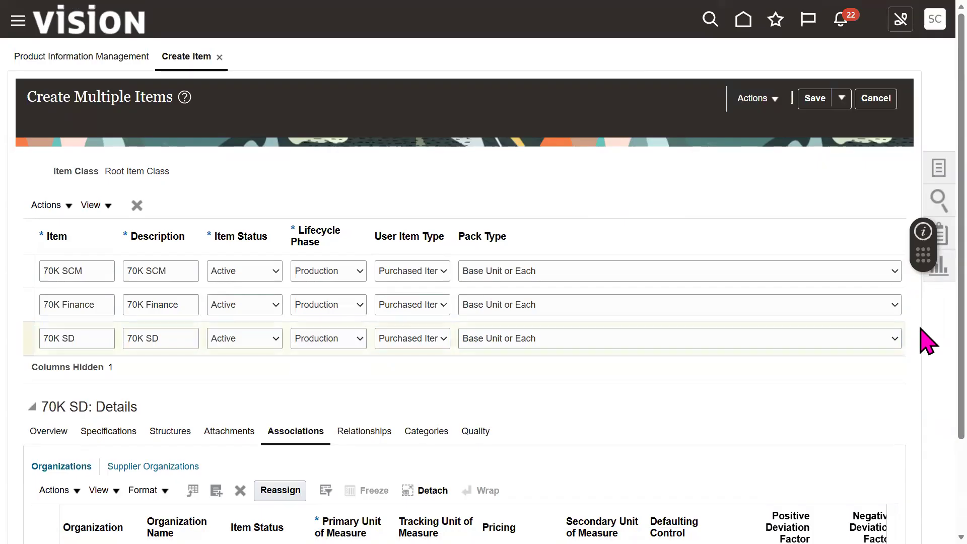
Step: Retry the save, then delete the failing 70K SD row after the repeated error
scroll(925, 362, "down", 3)
left_click(49, 314)
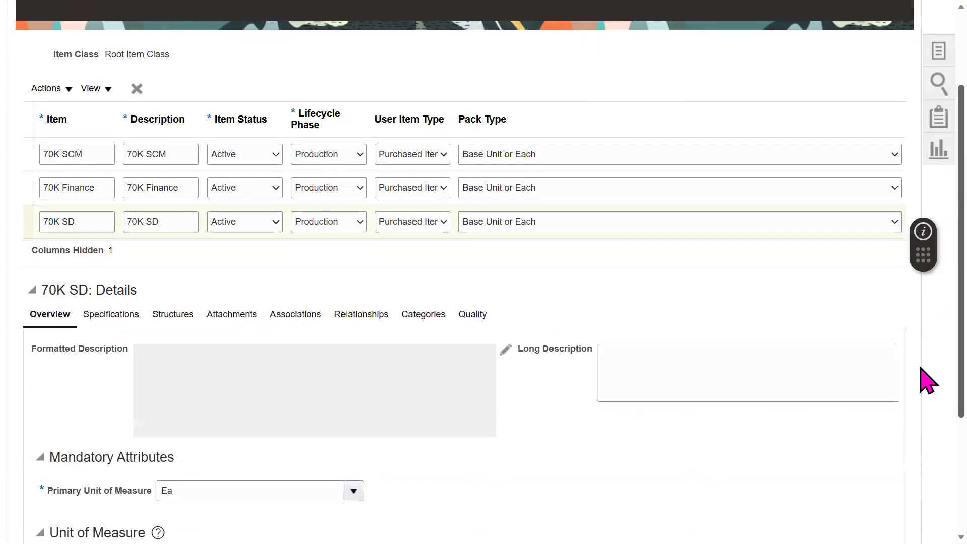
scroll(886, 377, "down", 2)
left_click(705, 324)
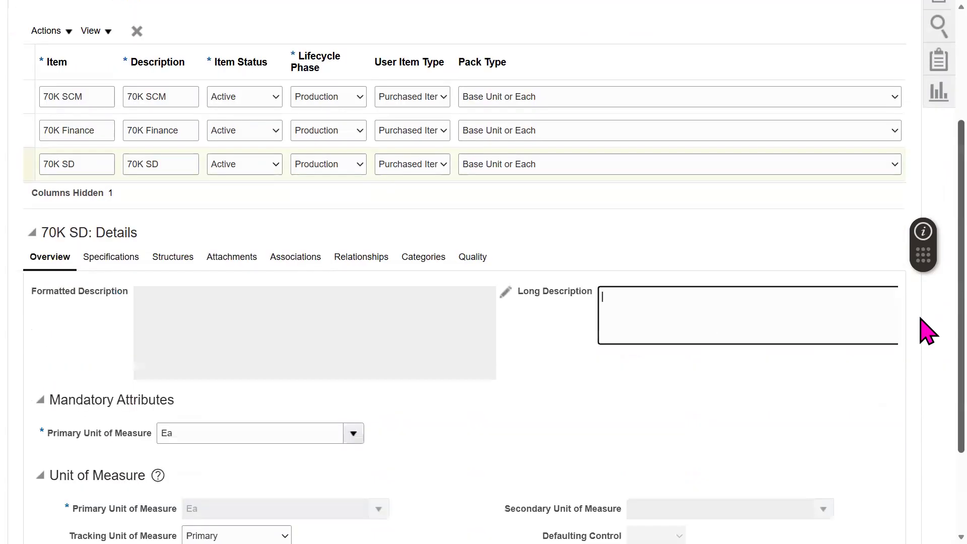
scroll(927, 352, "down", 2)
scroll(928, 438, "down", 1)
scroll(919, 221, "up", 6)
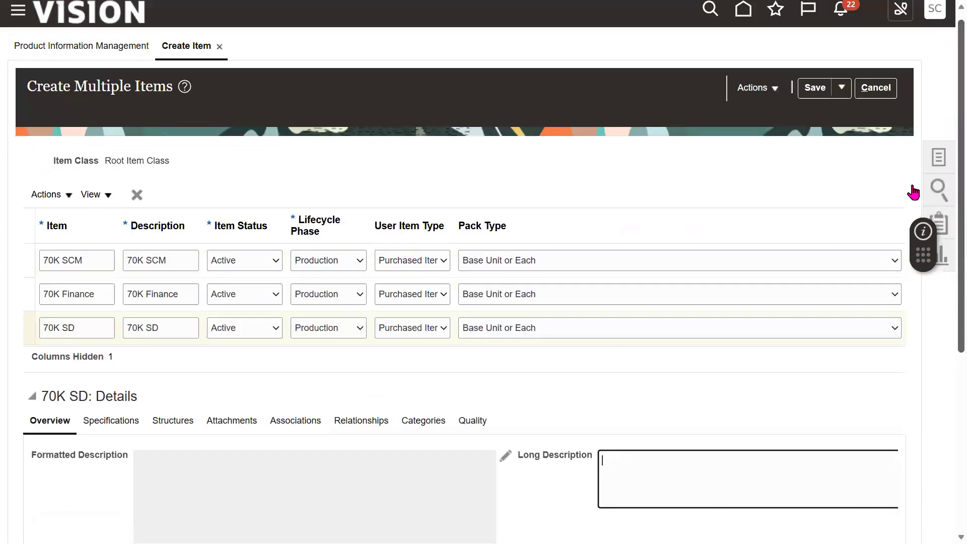
left_click(814, 99)
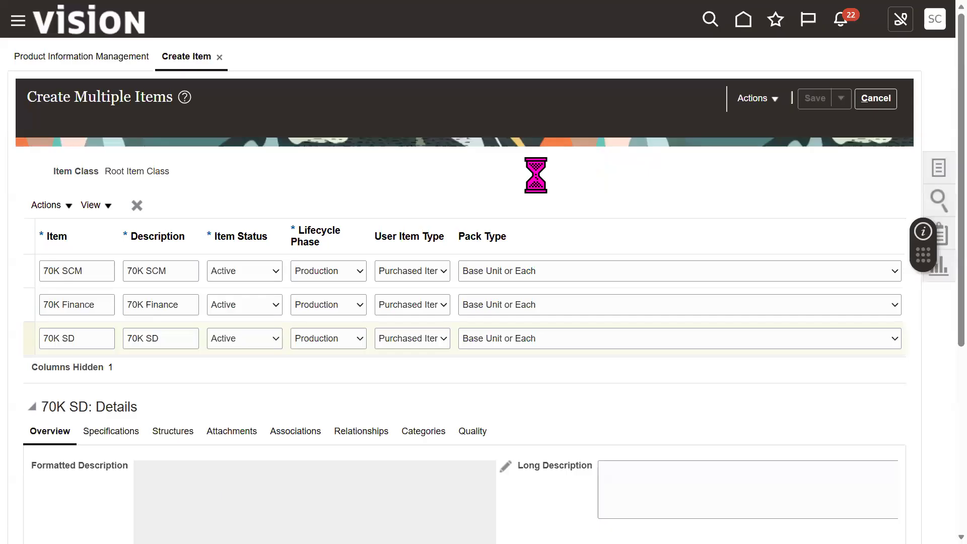
left_click(602, 181)
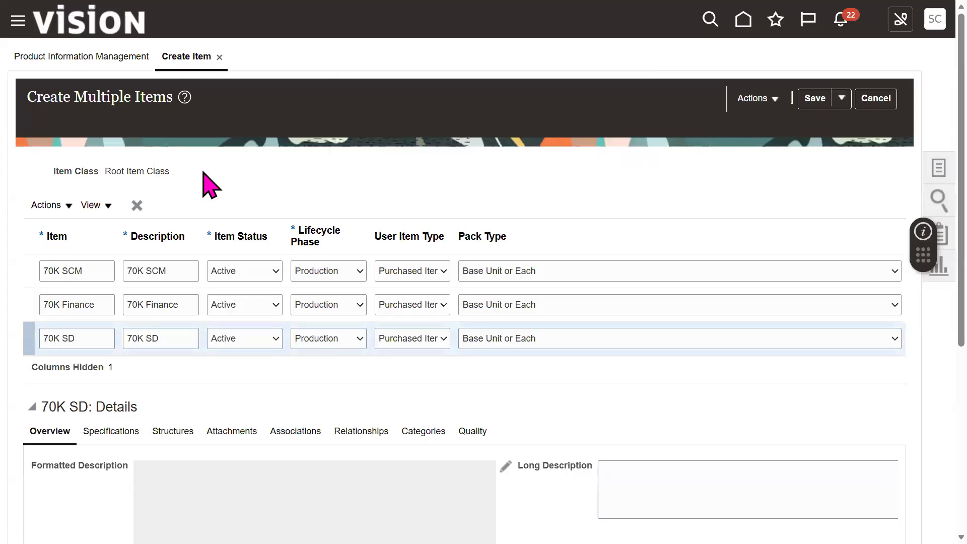
left_click(136, 206)
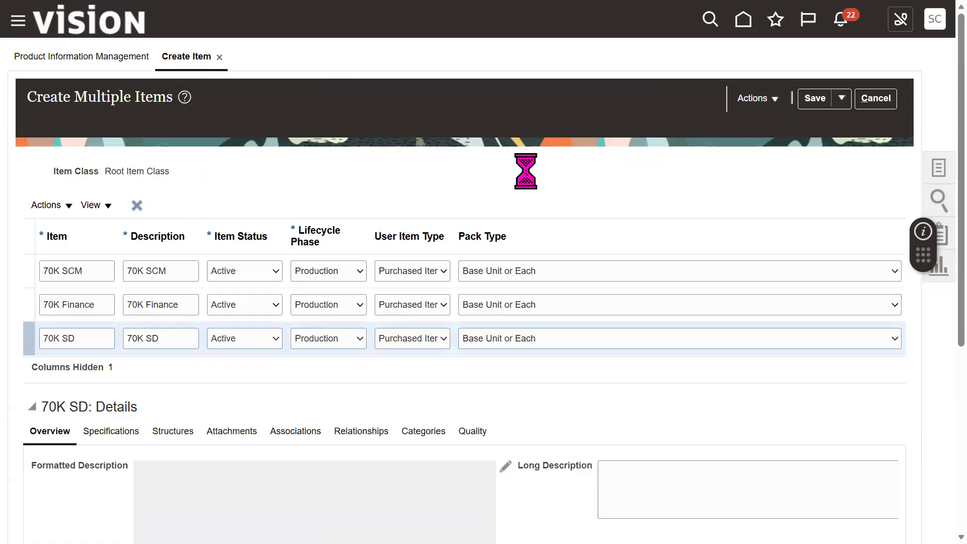
Step: Save 70K SCM and 70K Finance, then set 70K Finance's Purchasing category to 70K Oracle and save
left_click(819, 101)
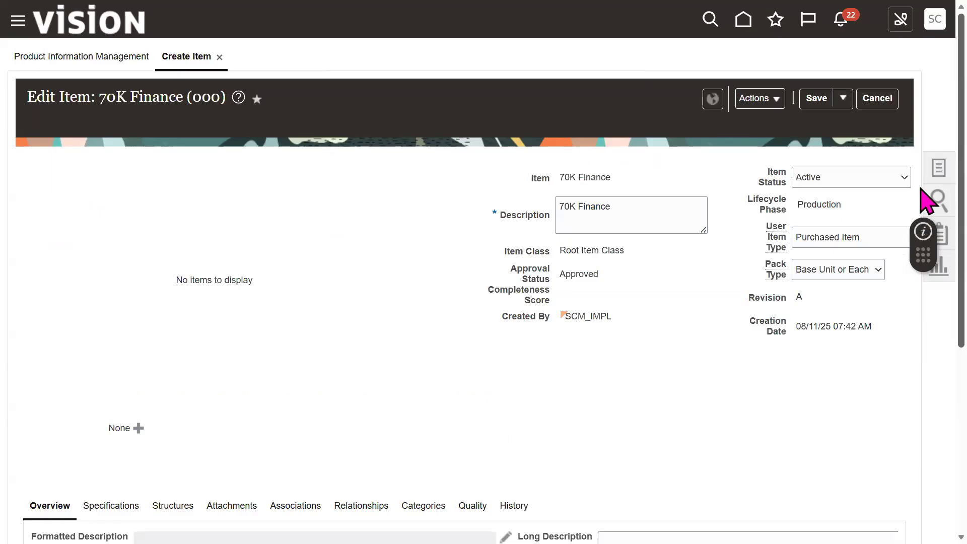
scroll(923, 341, "down", 5)
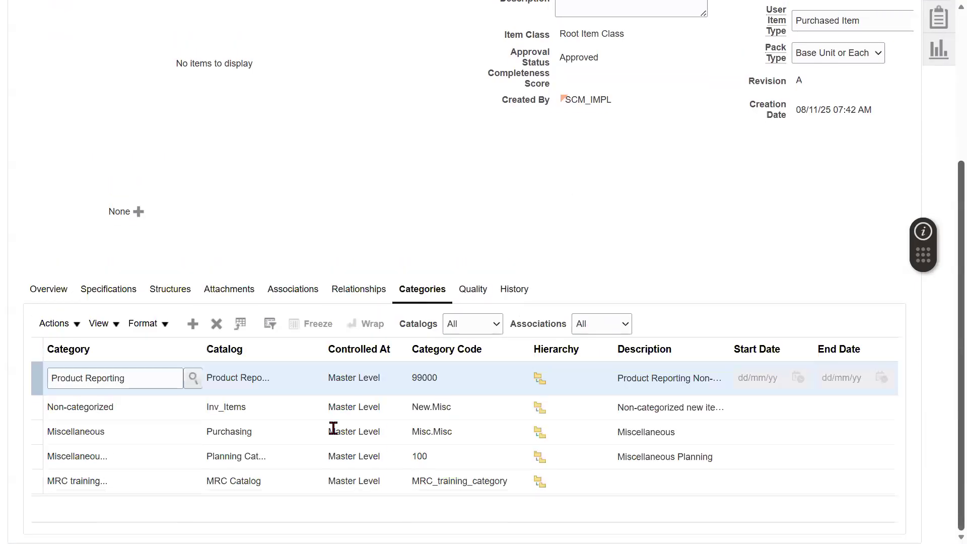
left_click(274, 428)
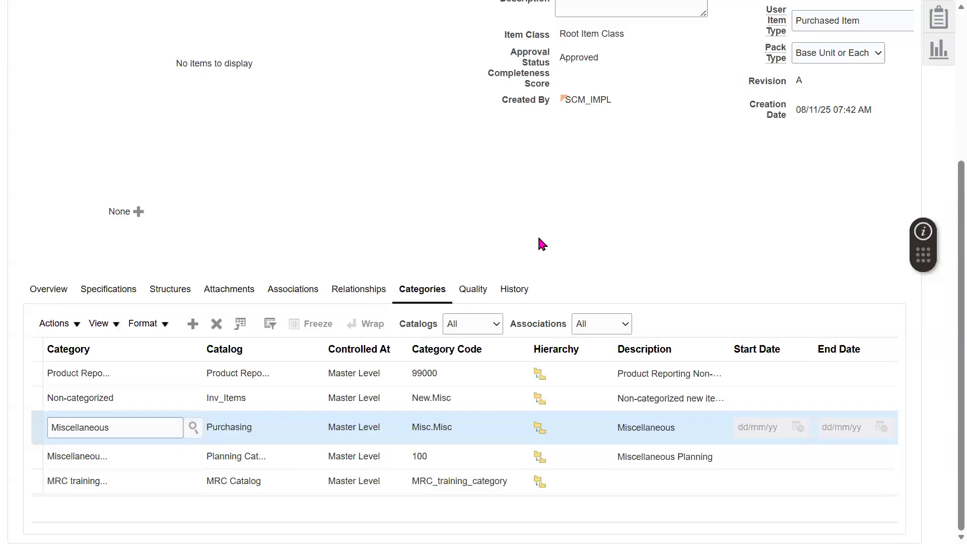
left_click(140, 108)
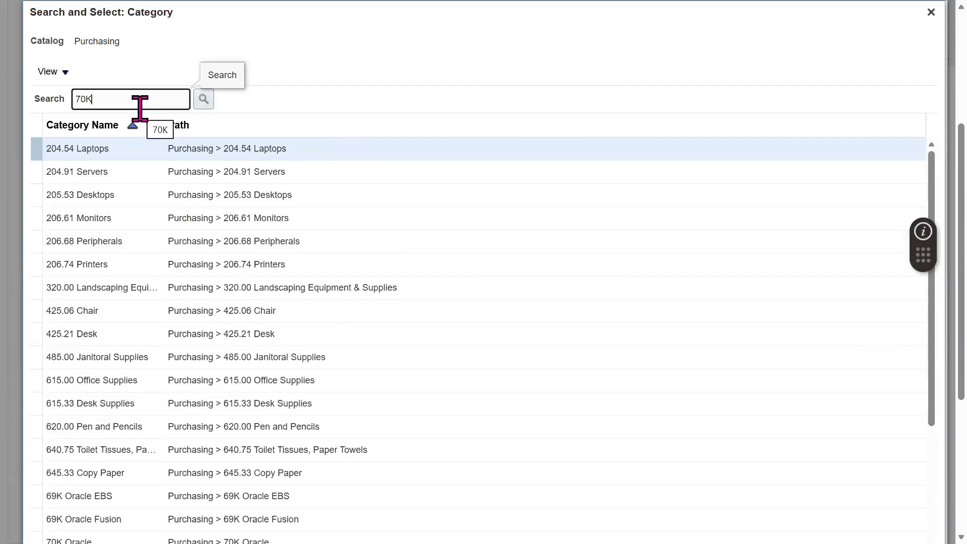
key("Return")
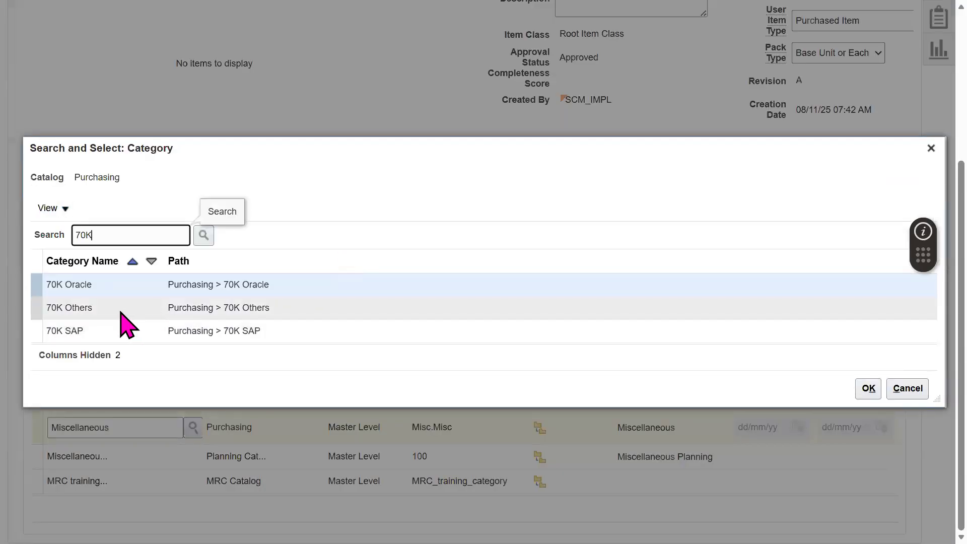
left_click(136, 291)
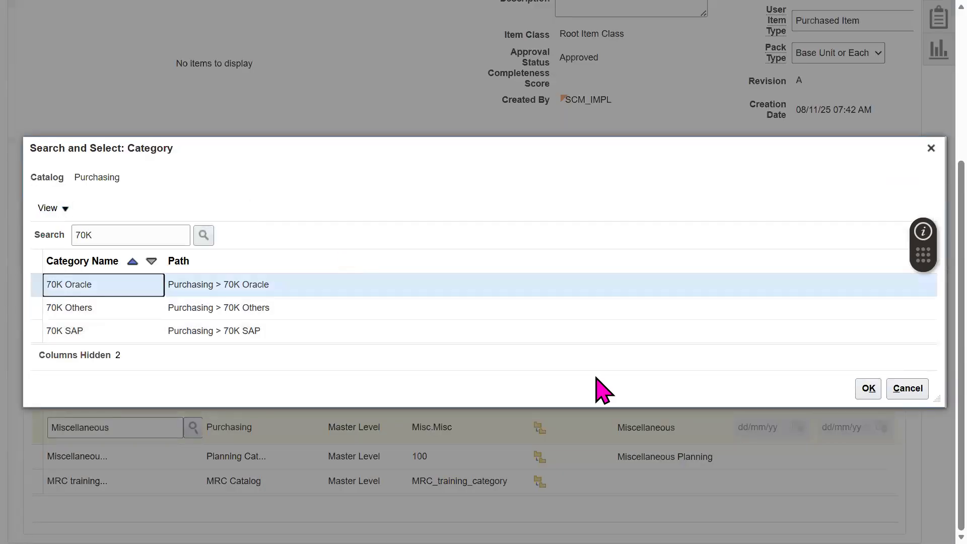
left_click(869, 388)
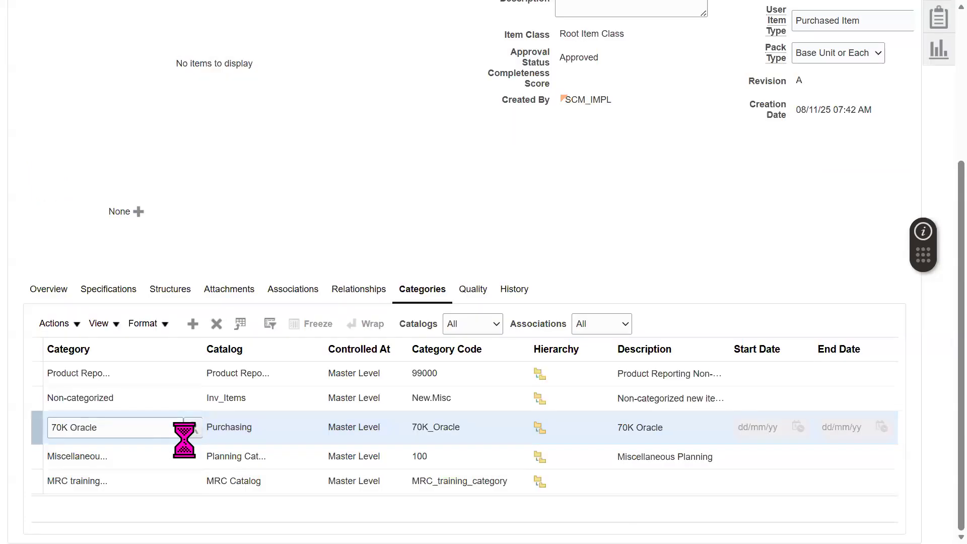
double_click(147, 428)
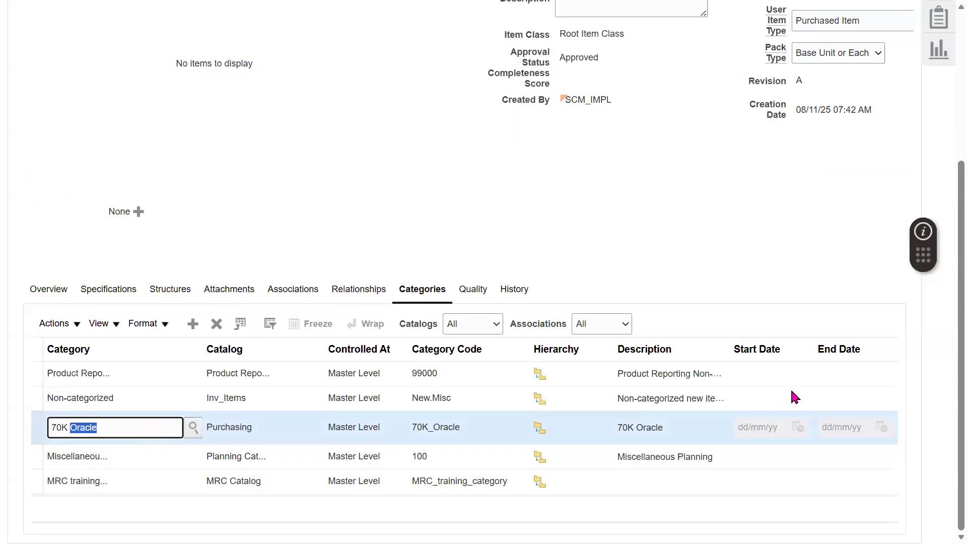
triple_click(364, 433)
left_click(919, 312)
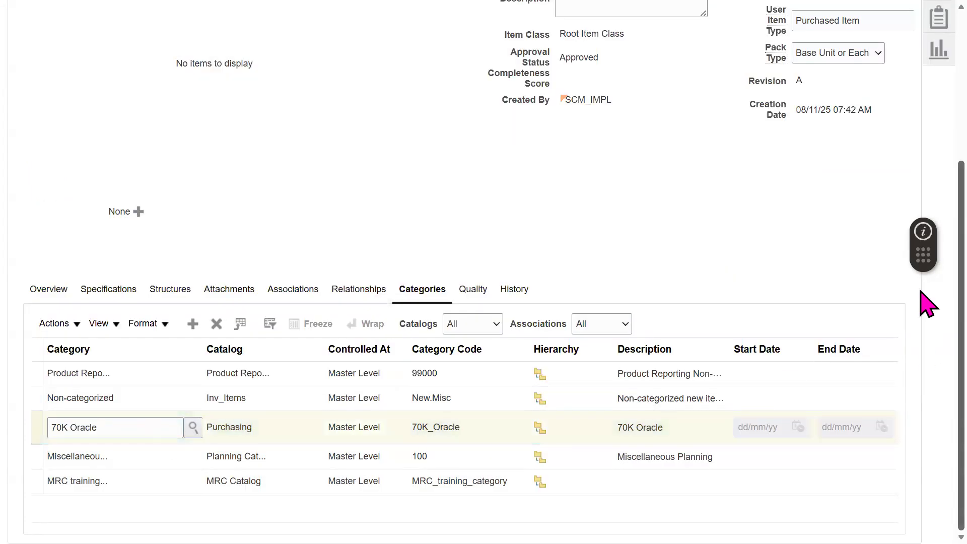
scroll(929, 302, "up", 5)
left_click(814, 98)
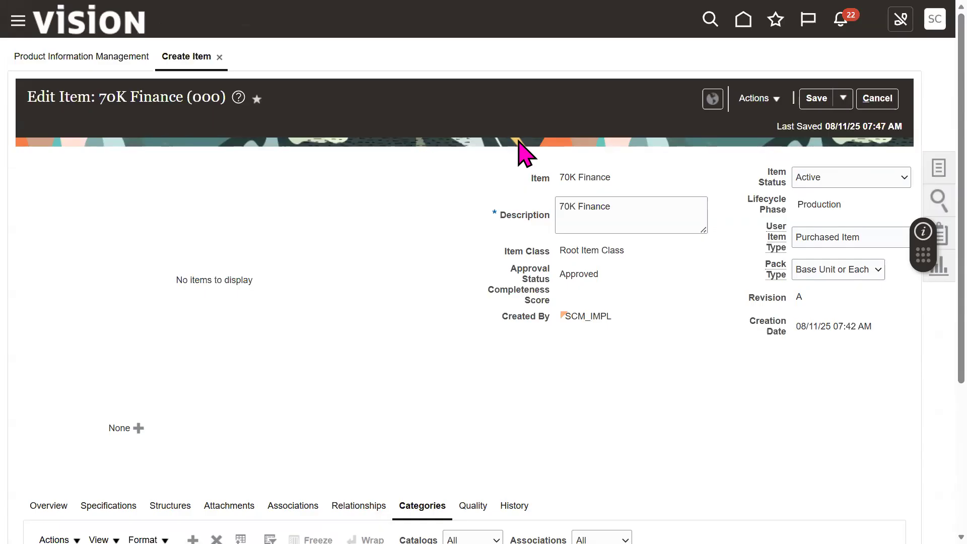
Step: Search Manage Items for 70K SCM in Root Item Class and open the first result
left_click(842, 97)
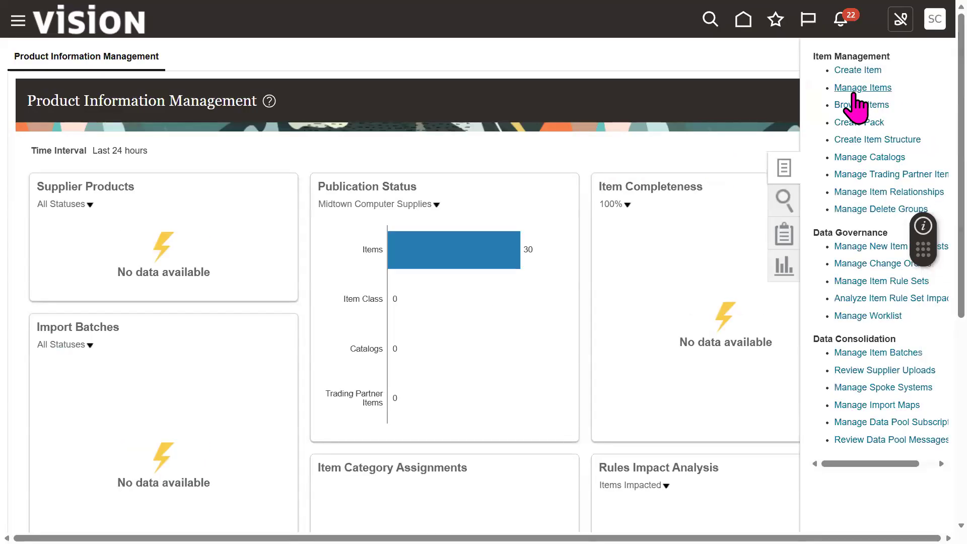
left_click(862, 88)
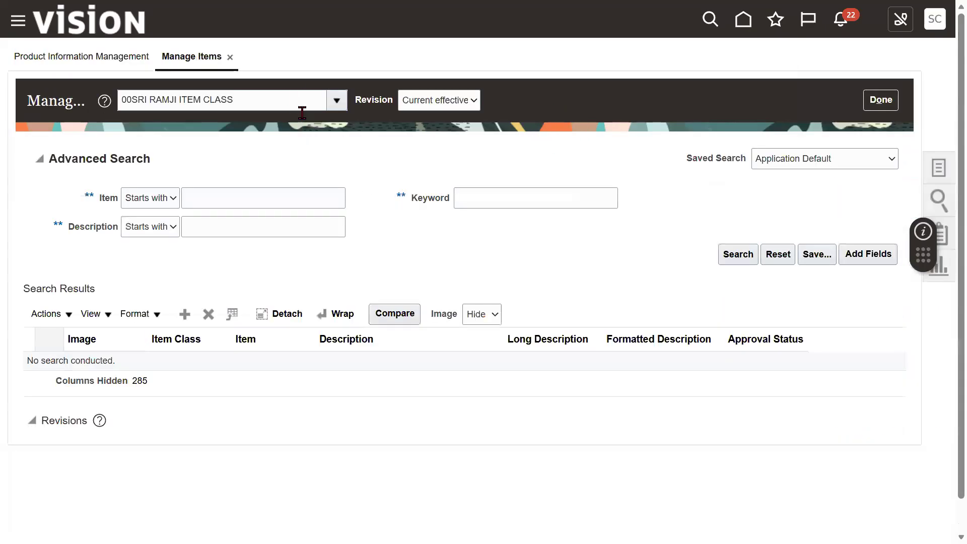
double_click(294, 99)
left_click(293, 99)
type("R")
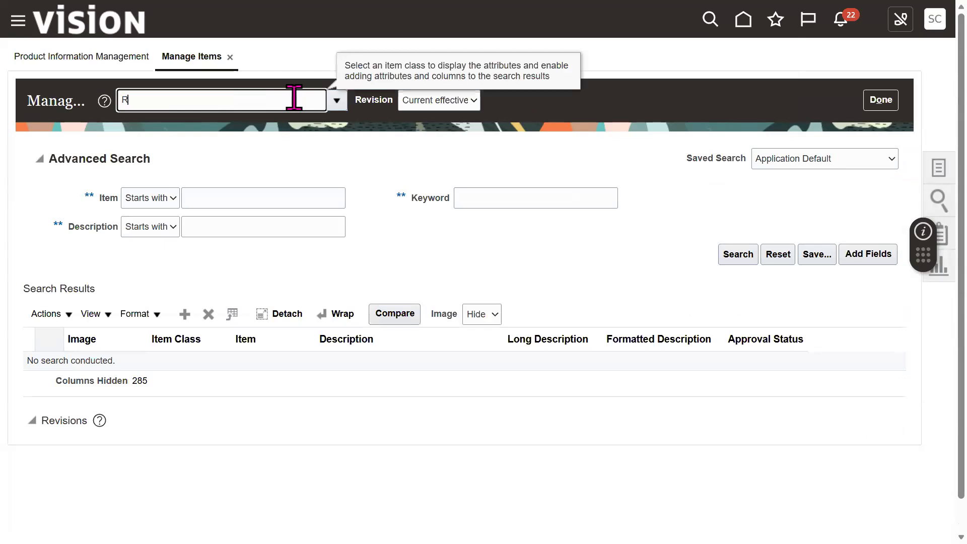
type("oot")
left_click(229, 124)
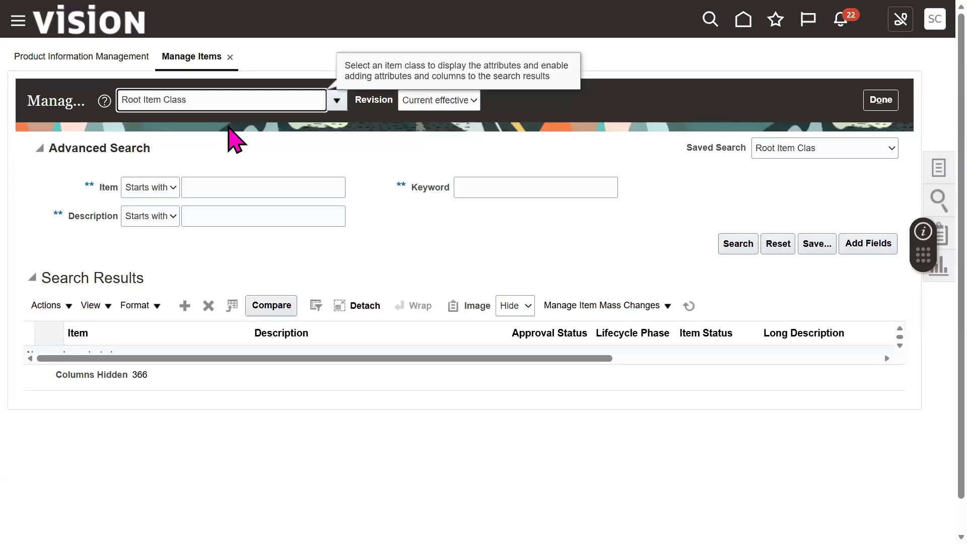
left_click(247, 188)
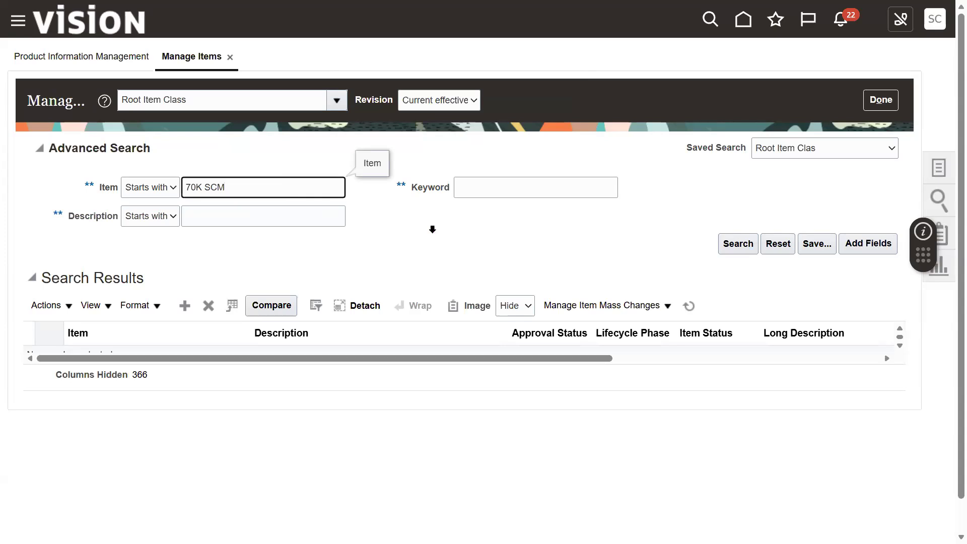
key("Return")
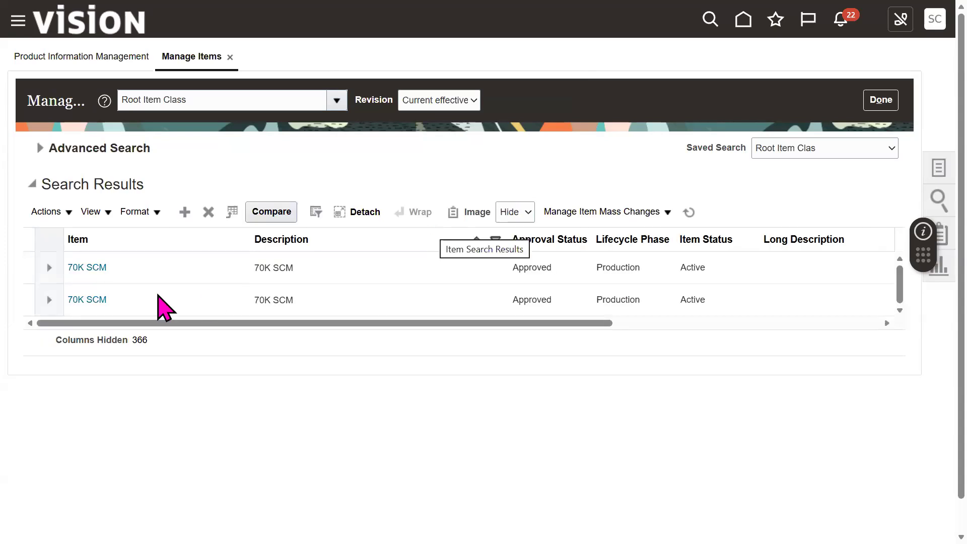
left_click(106, 264)
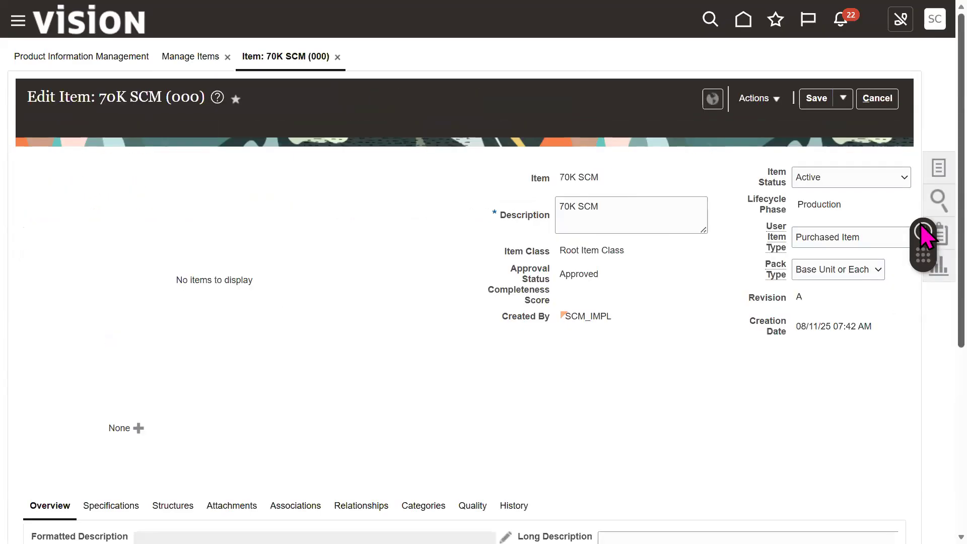
Step: Change 70K SCM's Purchasing category from Miscellaneous to 70K Oracle, then save and close
scroll(928, 324, "down", 3)
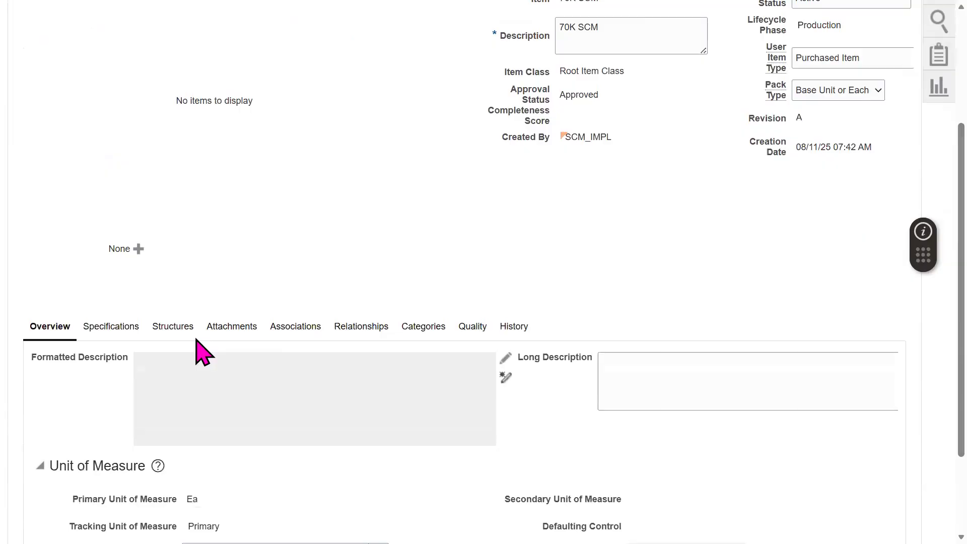
left_click(415, 328)
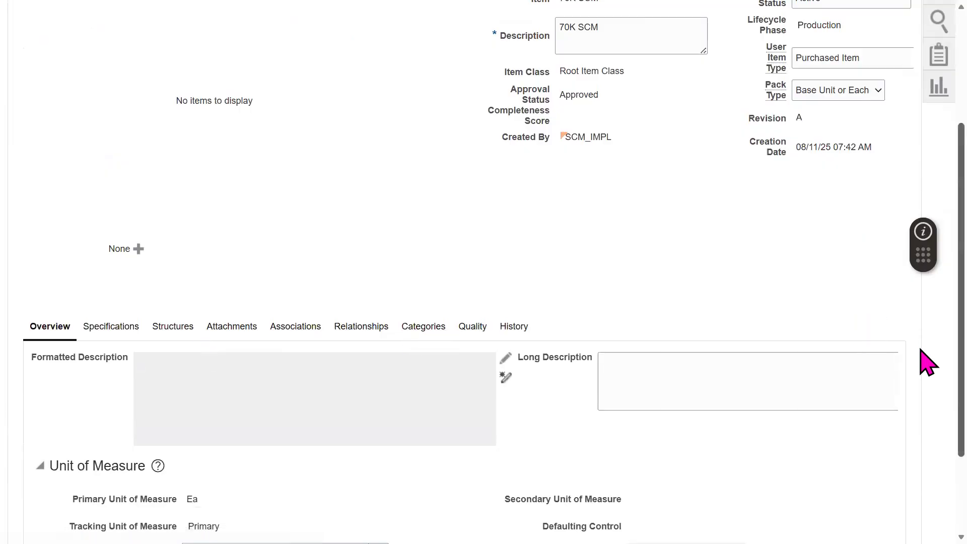
scroll(856, 367, "down", 2)
left_click(181, 430)
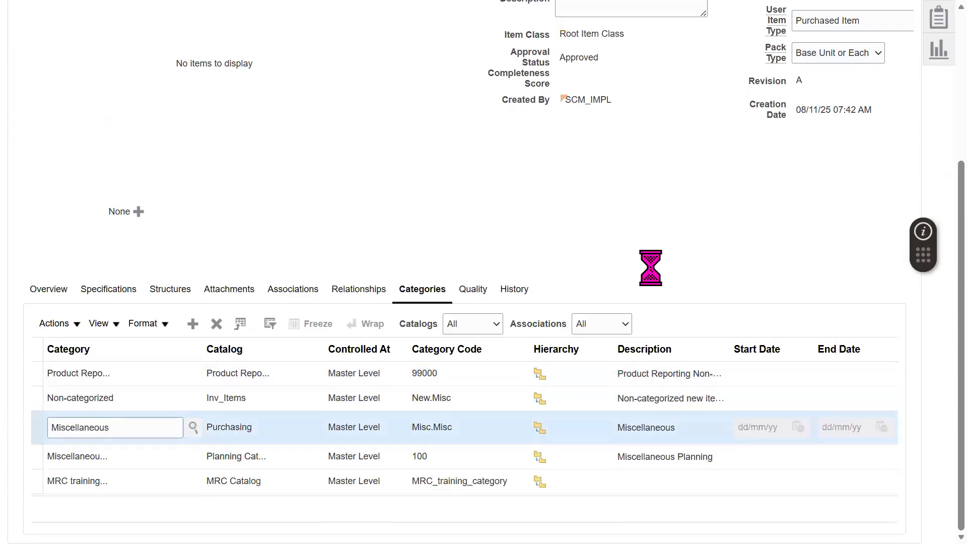
left_click(143, 100)
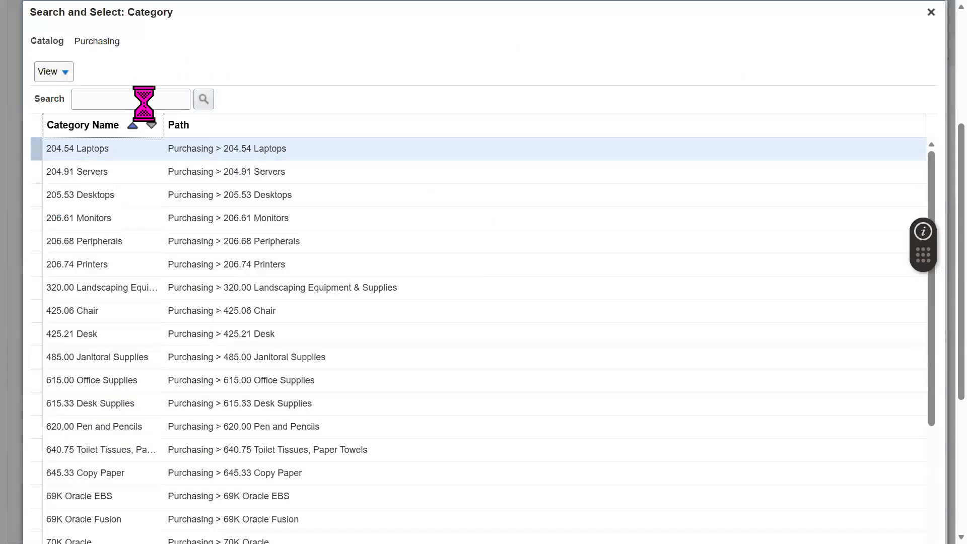
type("70")
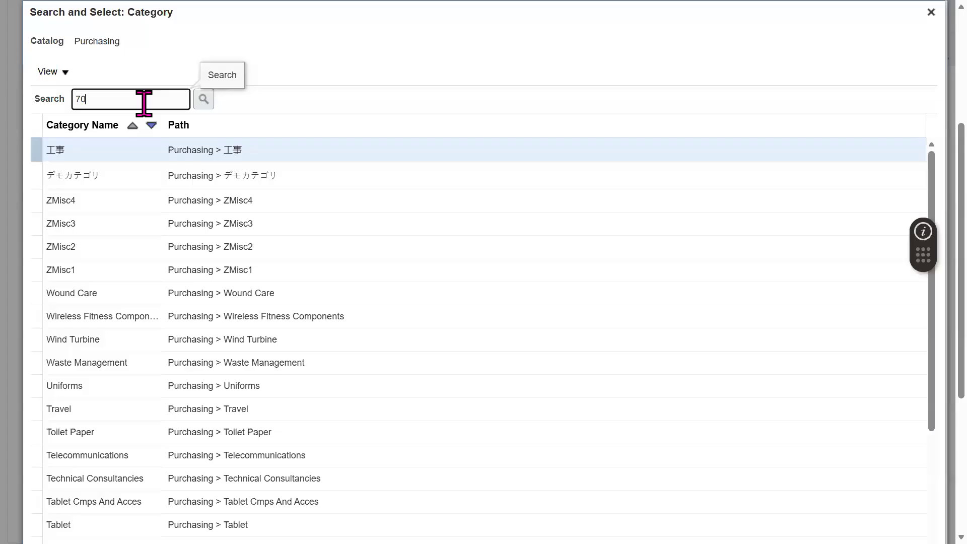
type("K")
key("Return")
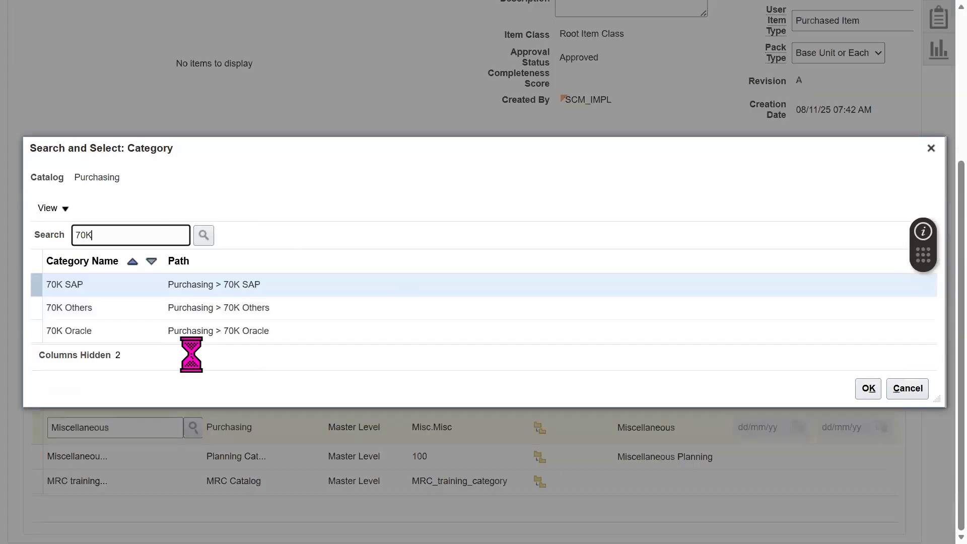
left_click(94, 328)
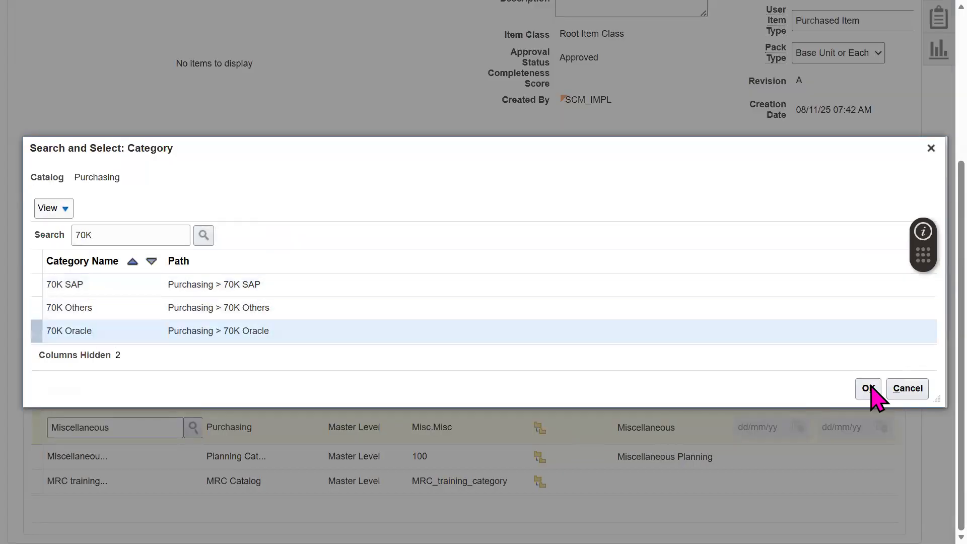
scroll(920, 483, "down", 3)
scroll(923, 267, "up", 5)
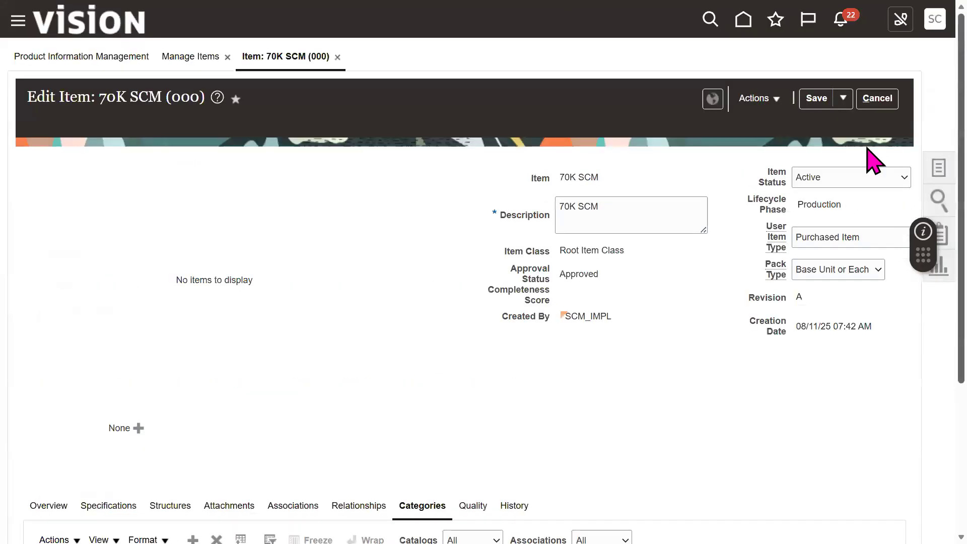
left_click(842, 98)
left_click(833, 122)
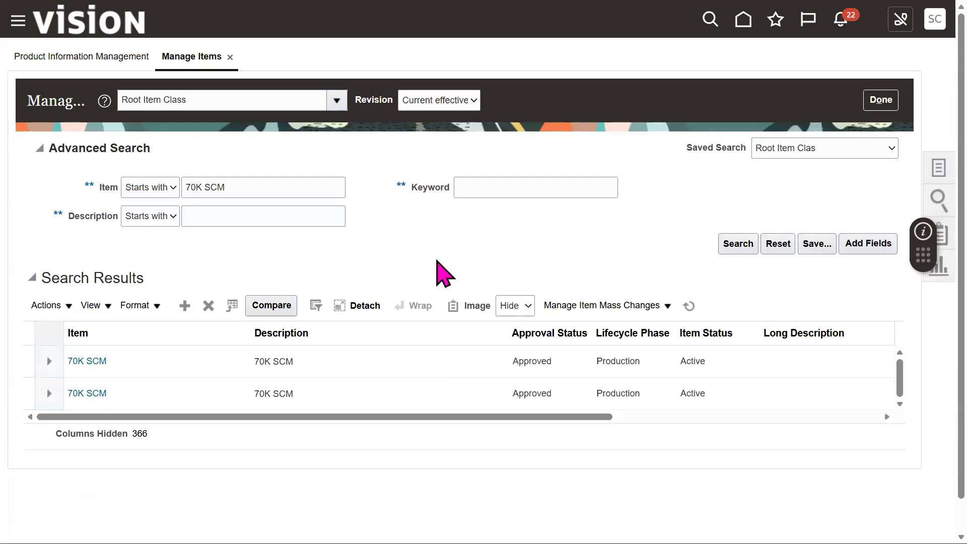
Step: Clear SD from cell J47 in the Excel notes workbook
key("alt+Tab")
left_click(488, 324)
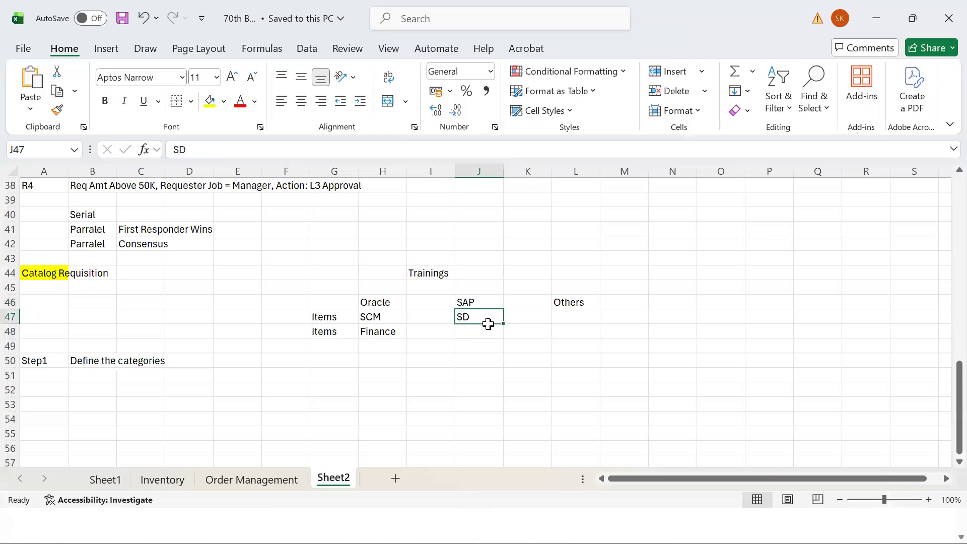
key("Delete")
left_click(418, 318)
left_click(498, 327)
left_click(490, 319)
Step: Finish with the Oracle item search page and return to Excel
key("alt+Tab")
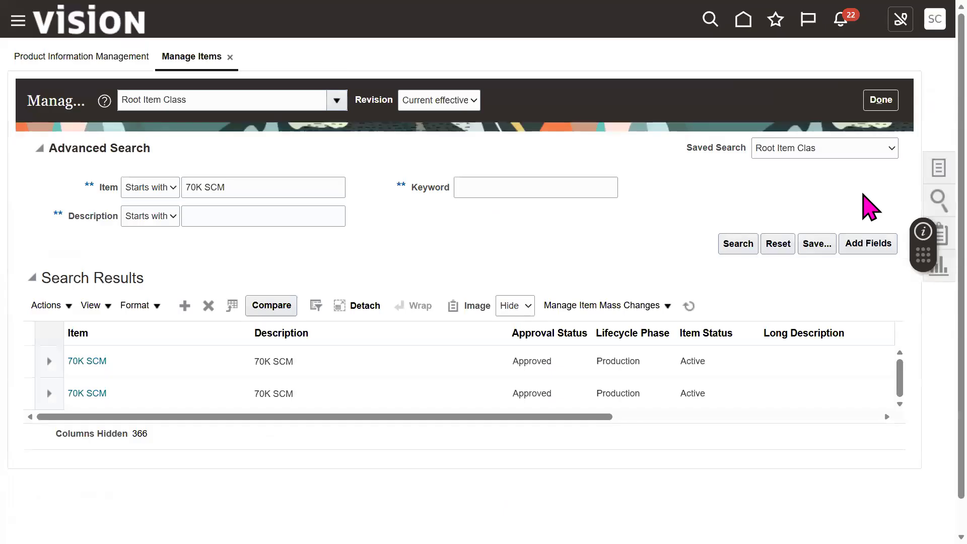
left_click(883, 100)
key("alt+Tab")
Step: Record Step3 in A51 with 'Item creation' in B51
left_click(55, 379)
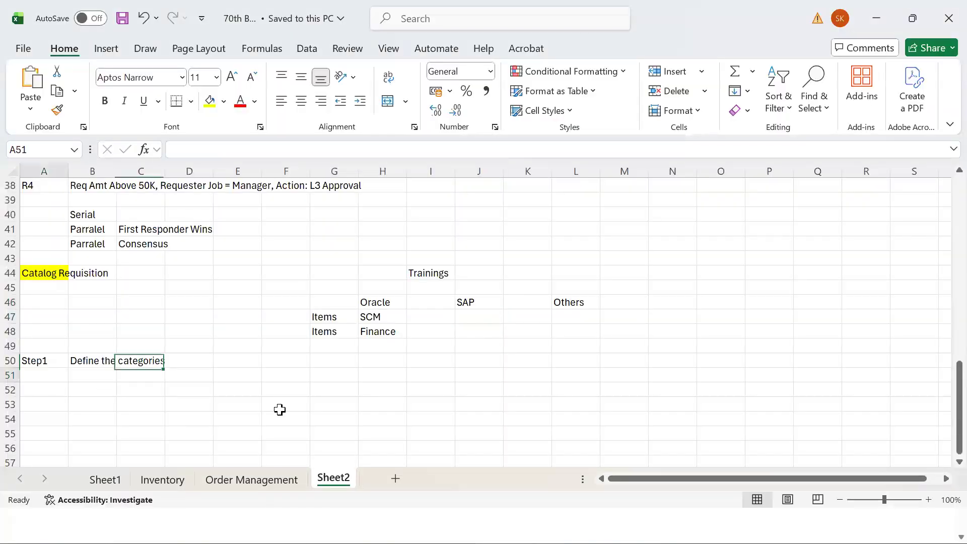
type("Step")
key("Delete")
key("Tab")
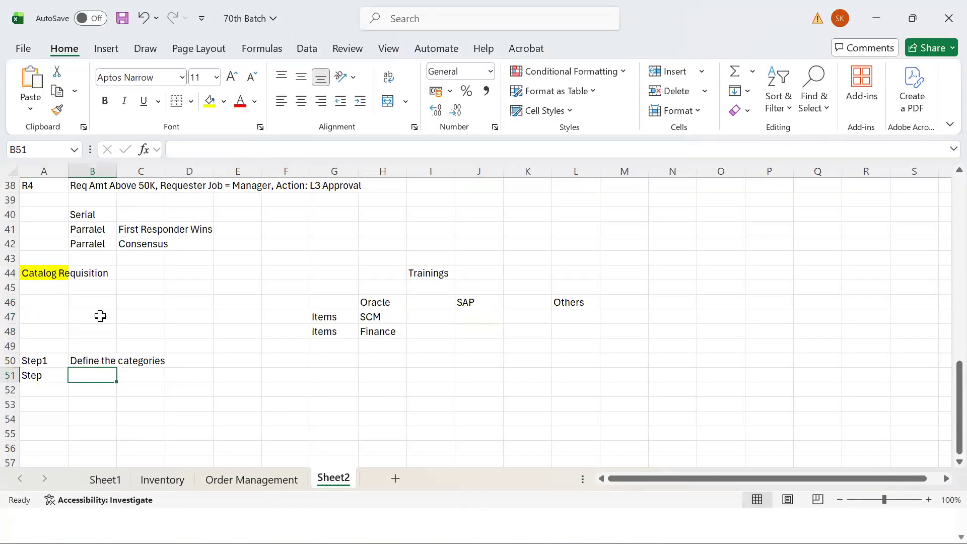
key("Left")
left_click(232, 150)
type("3")
key("Tab")
type("Item creation")
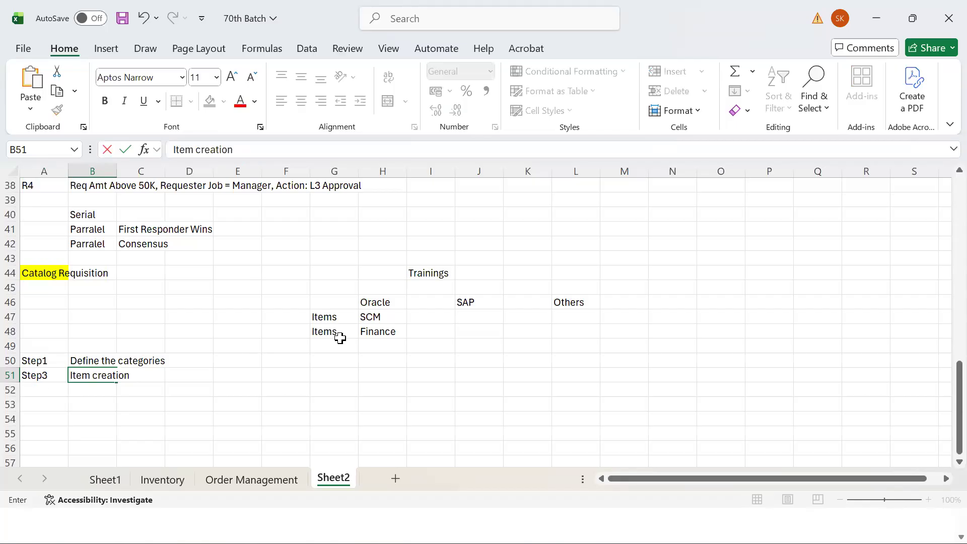
key("Return")
Step: Enter Step3 in A52, leaving B52 empty after discarding a misspelled entry
type("Step")
type("3")
key("Tab")
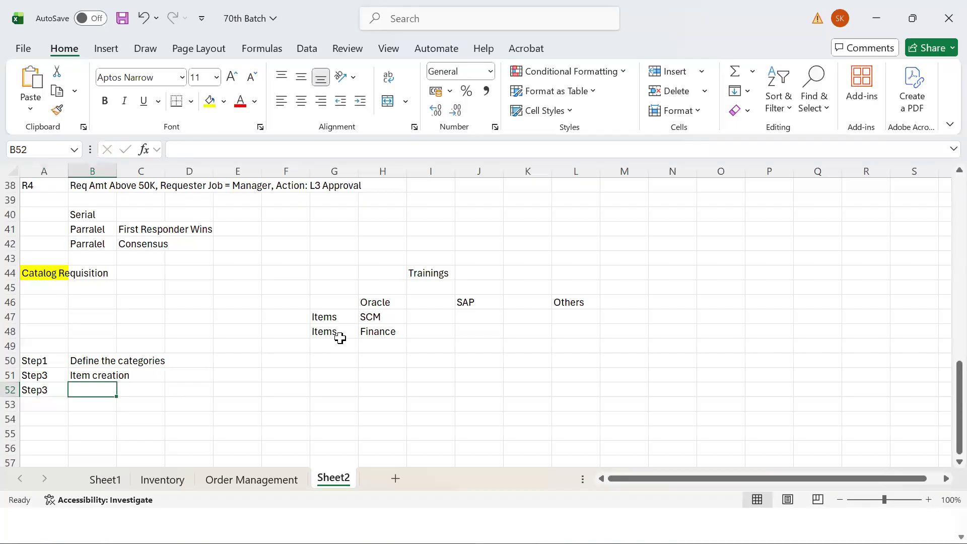
type("Browing")
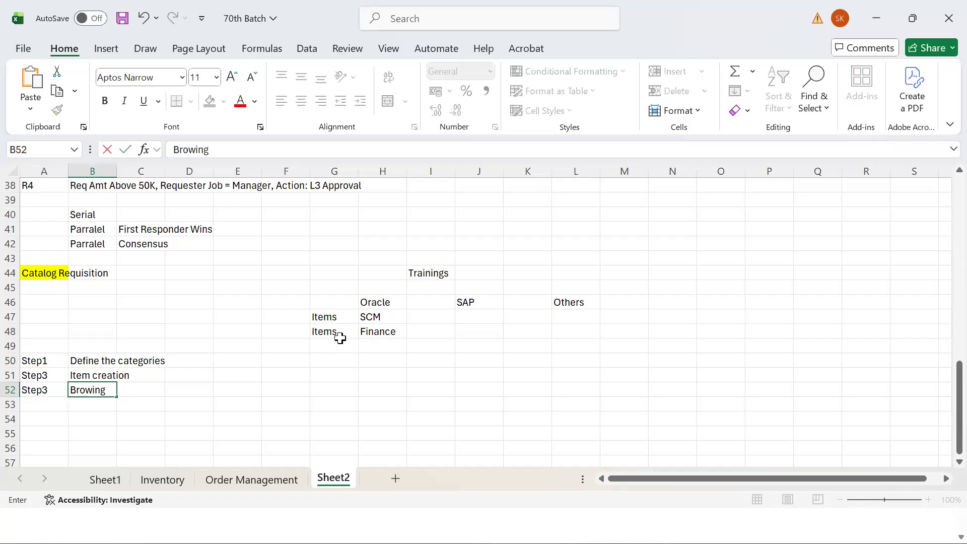
key("BackSpace")
key("BackSpace")
key("BackSpace")
key("BackSpace")
key("BackSpace")
type("o")
key("BackSpace")
key("BackSpace")
key("BackSpace")
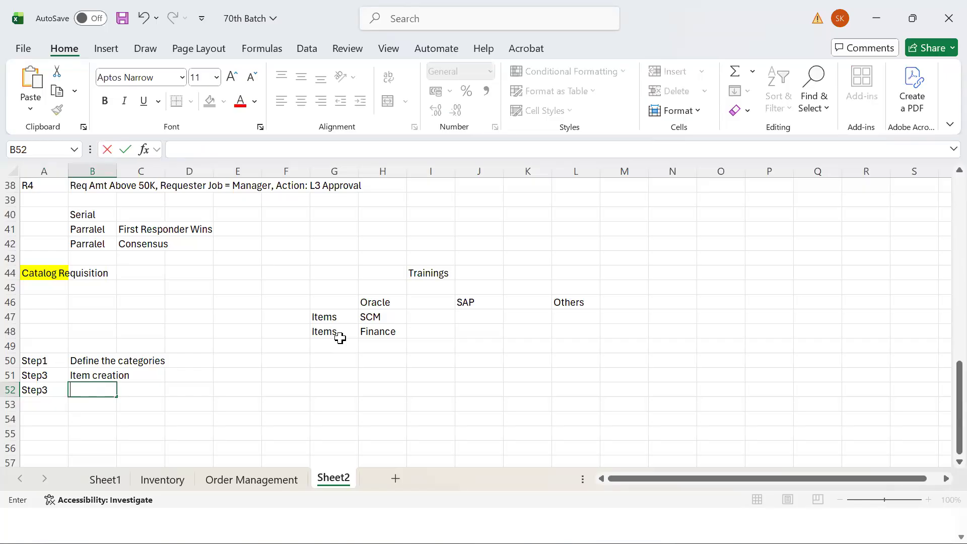
Step: Enter 'Agreement' in B52 beside Step3, then move to A53
type("Agreement")
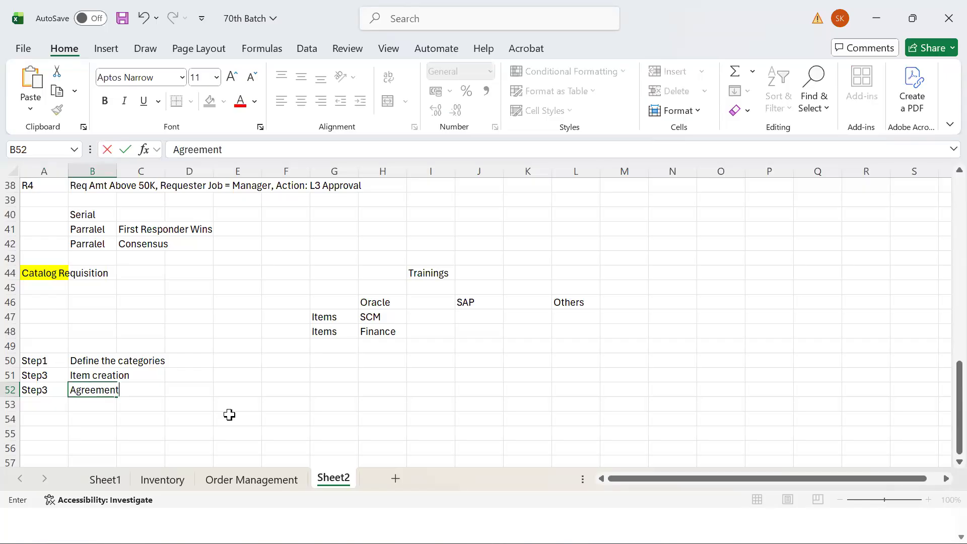
key("Tab")
left_click(83, 391)
left_click(37, 409)
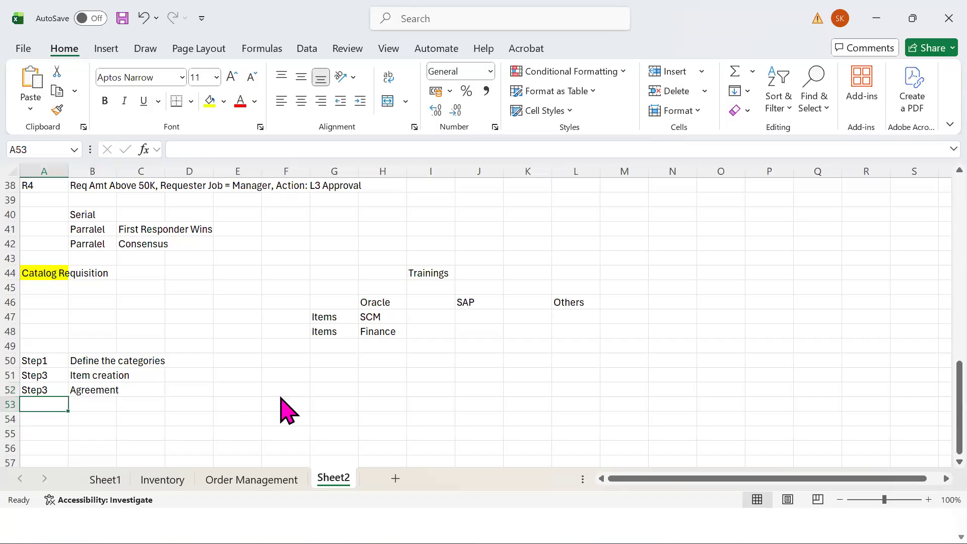
key("alt+Tab")
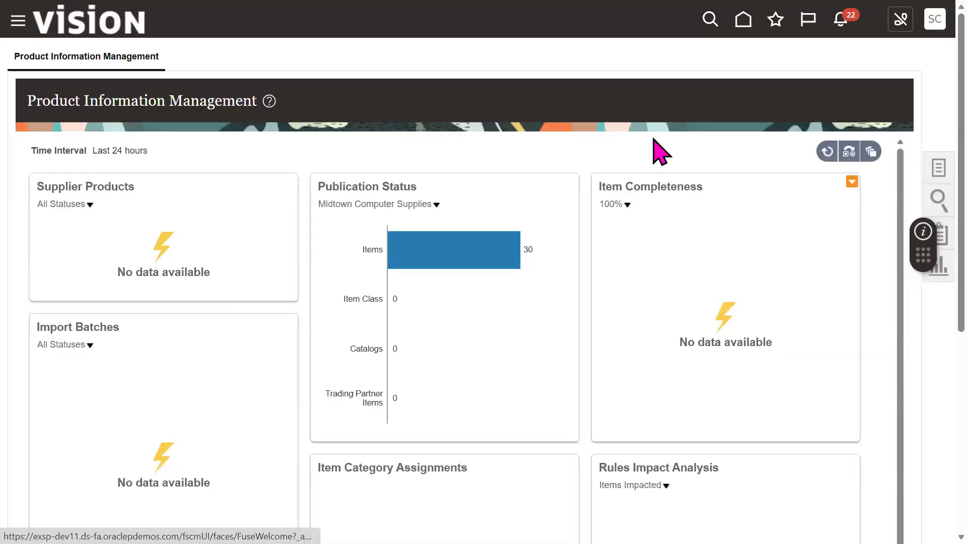
Step: Exit full screen and bring the Chrome Oracle window to the front
key("F11")
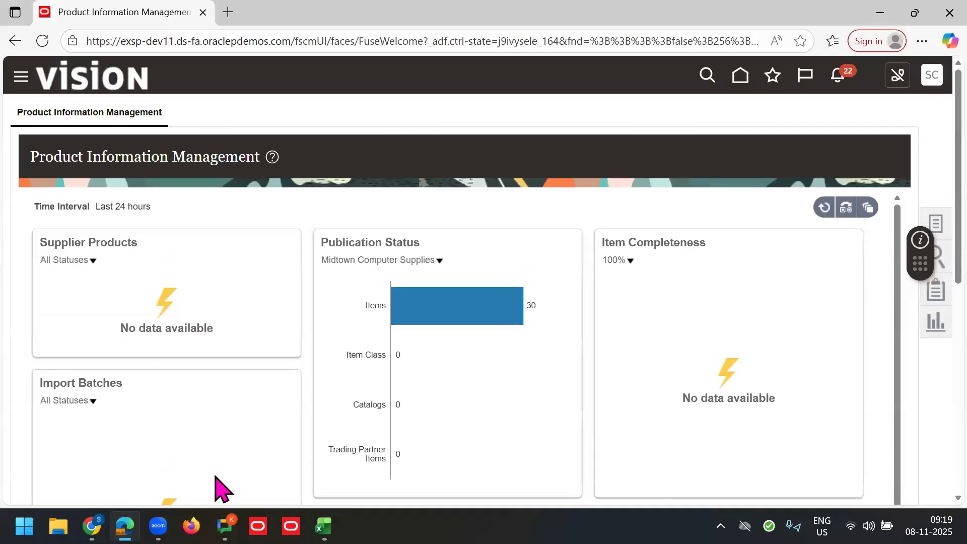
left_click(158, 525)
mouse_move(125, 526)
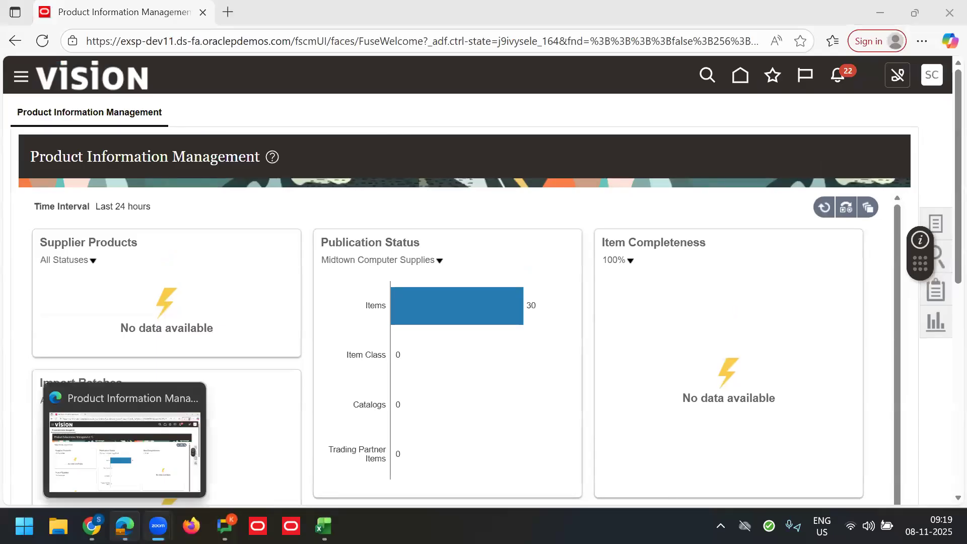
left_click(92, 525)
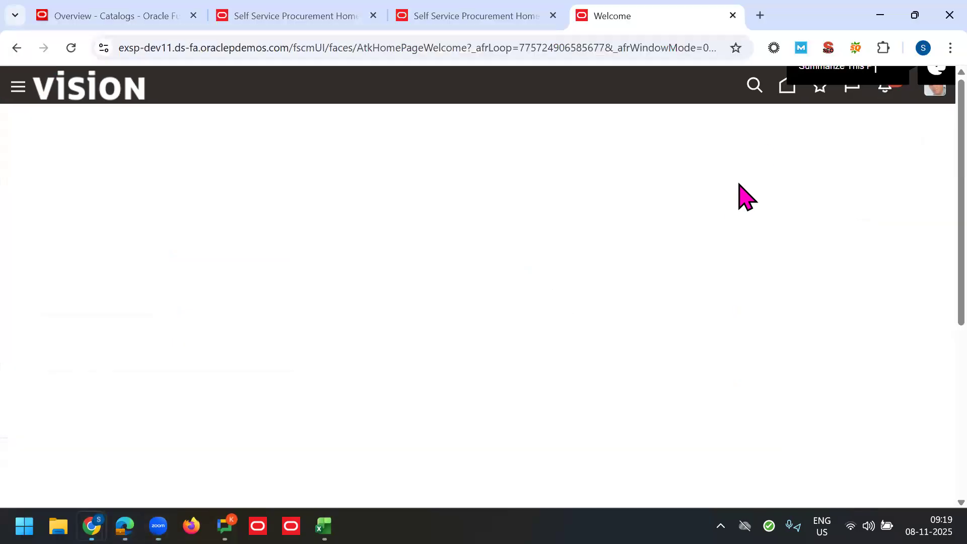
Step: Go to the Oracle home page and open the Purchase Orders work area
left_click(787, 86)
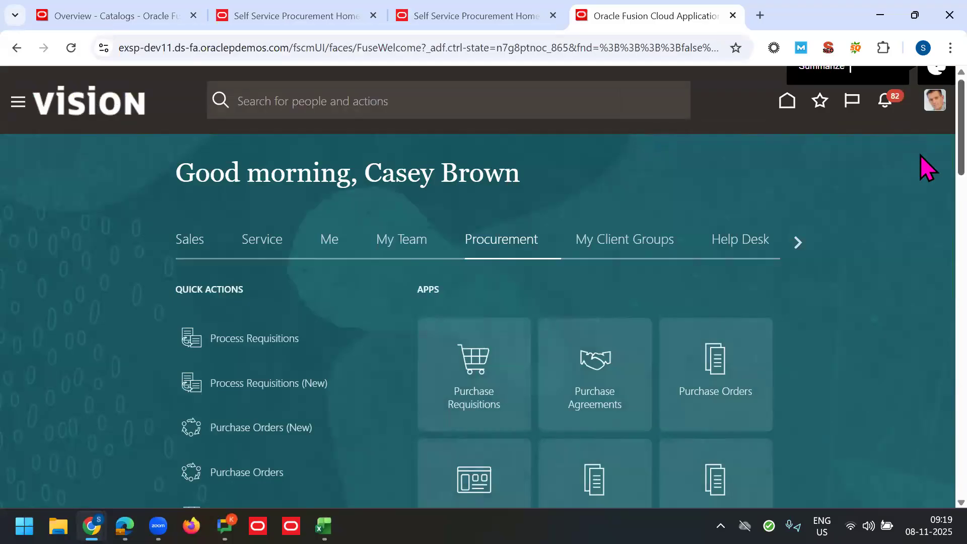
scroll(920, 161, "down", 3)
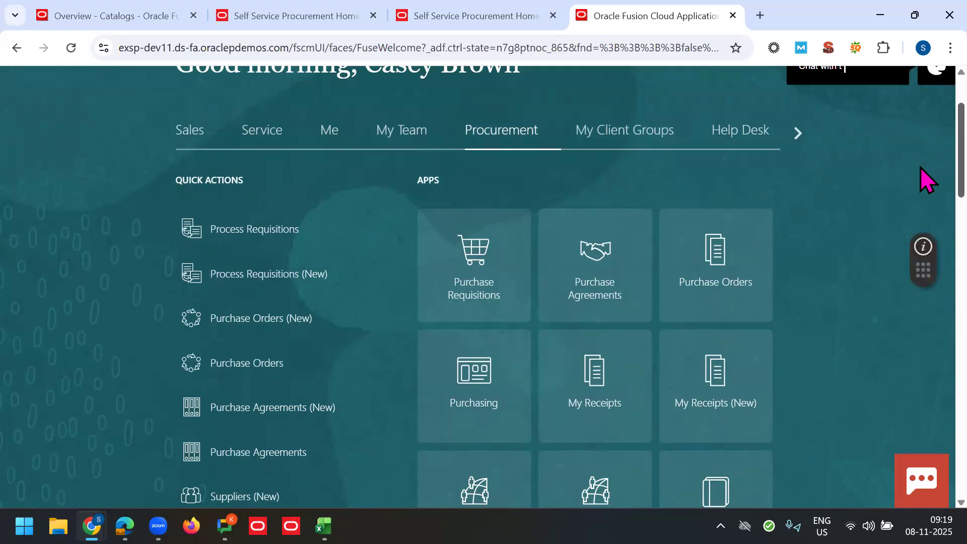
scroll(920, 193, "down", 2)
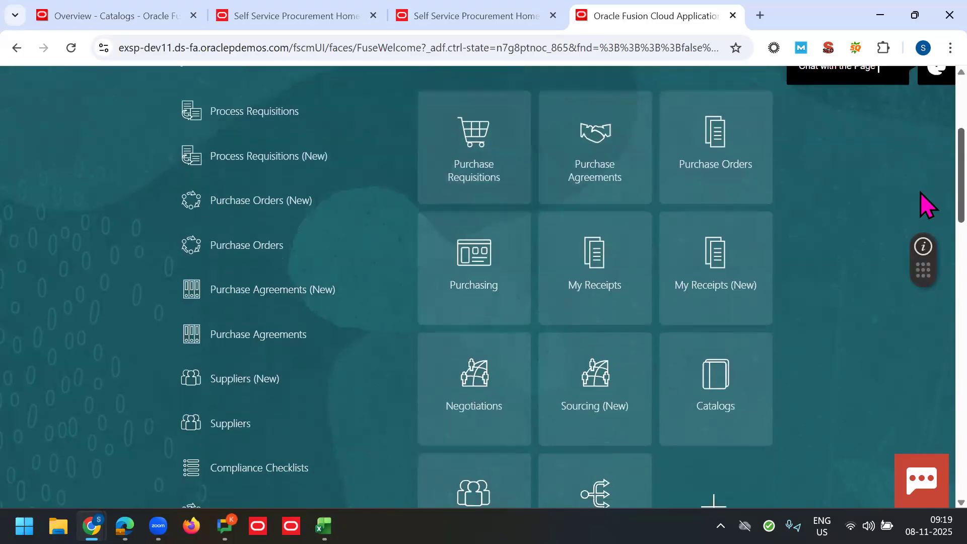
scroll(920, 181, "up", 2)
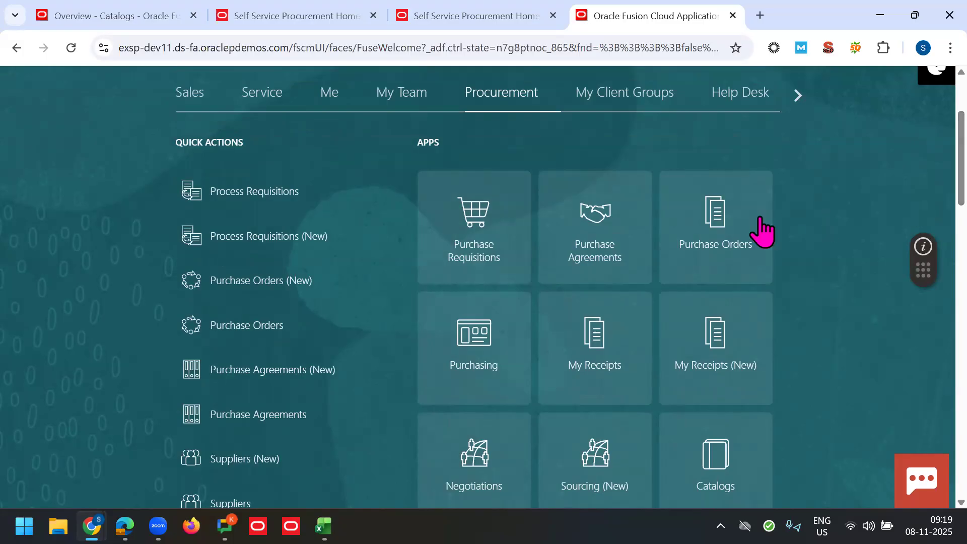
left_click(728, 235)
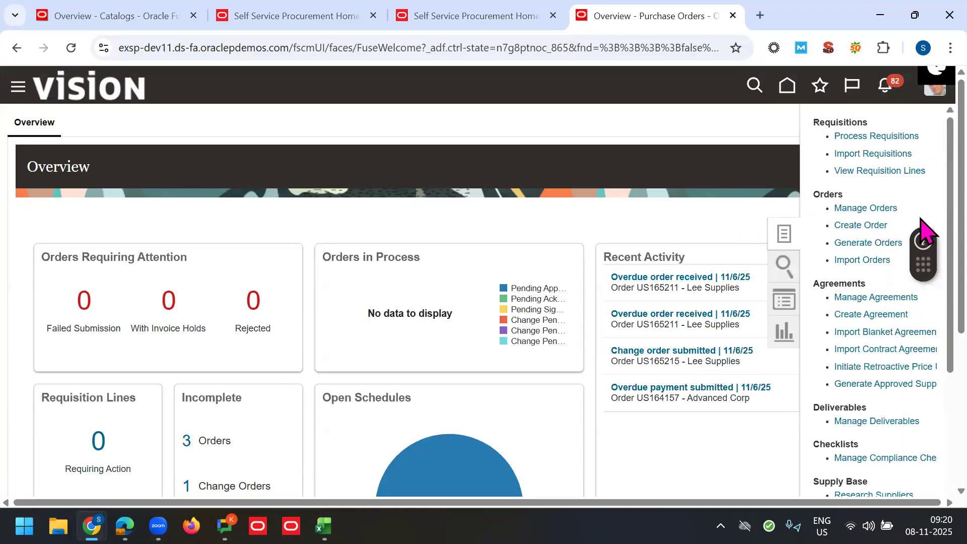
Step: Create a new blanket purchase agreement with supplier Lee Supplies
left_click(870, 314)
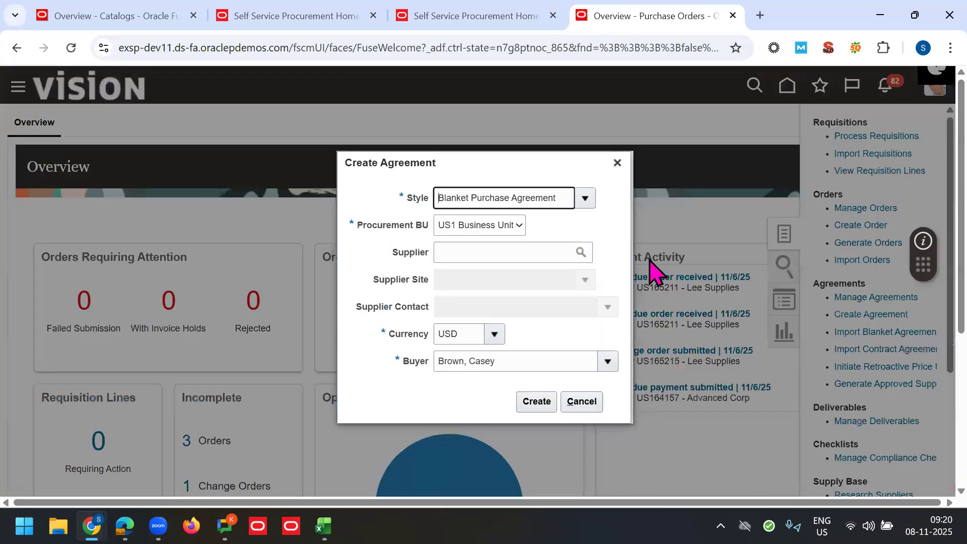
left_click(510, 253)
type("Lee")
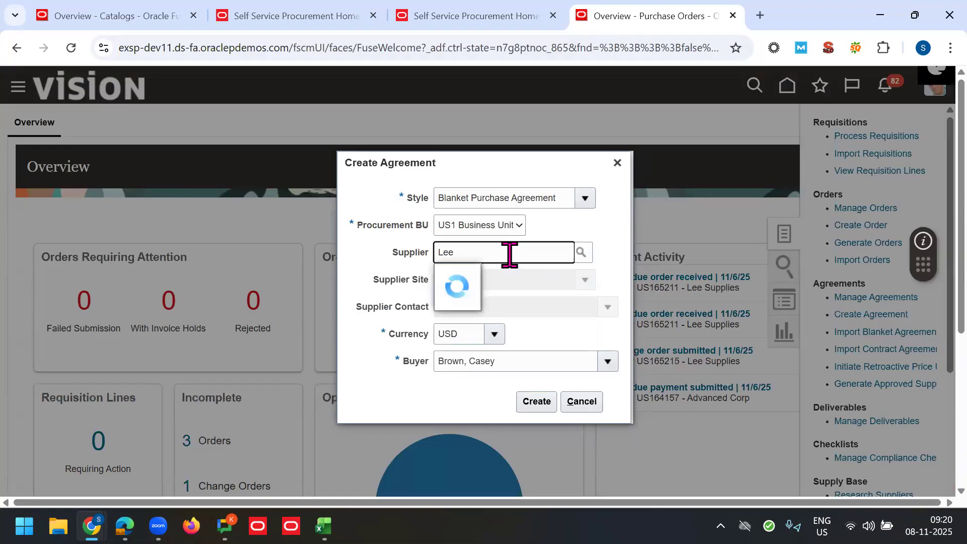
left_click(529, 277)
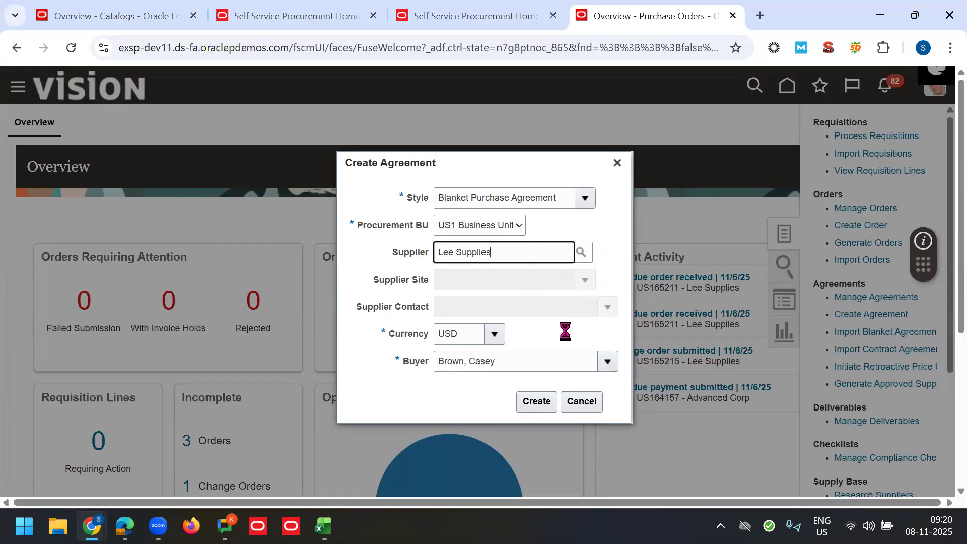
left_click(537, 402)
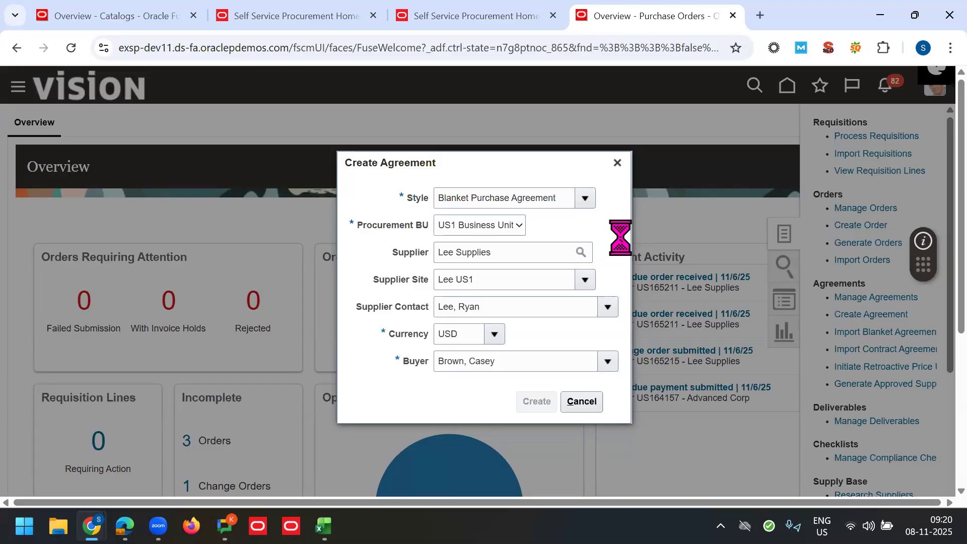
key("F11")
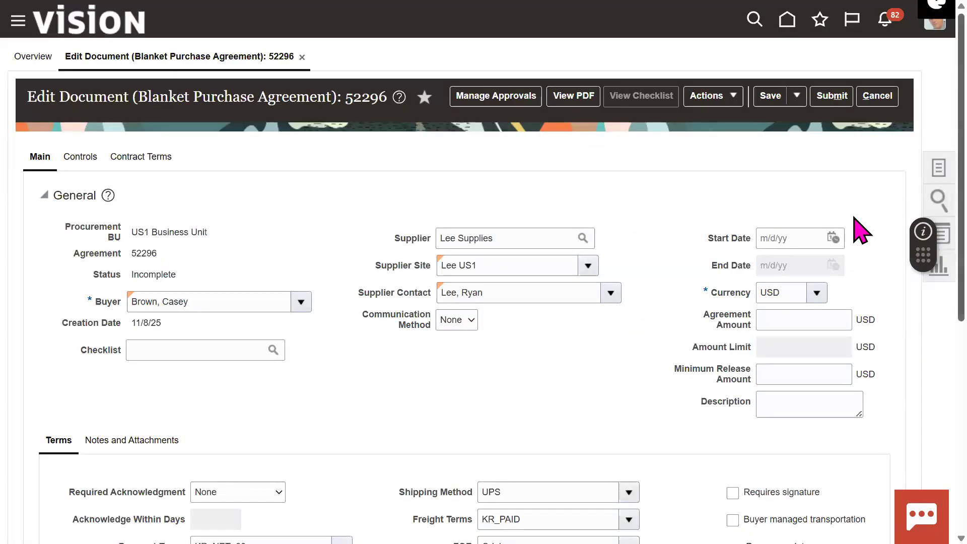
Step: Set the agreement's start date to 11/8/25 and end date to 11/30/26
left_click(834, 237)
left_click(808, 327)
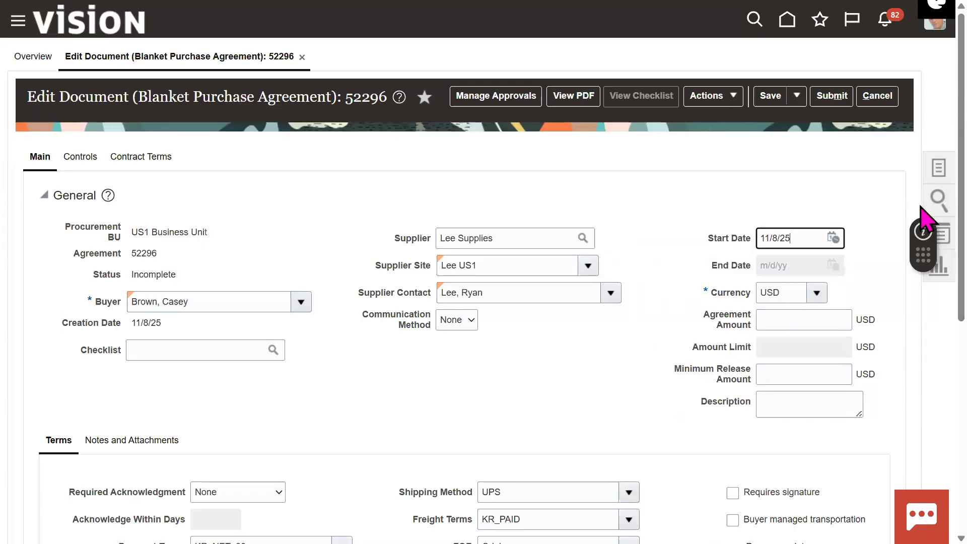
scroll(846, 252, "down", 1)
left_click(833, 239)
left_click(653, 418)
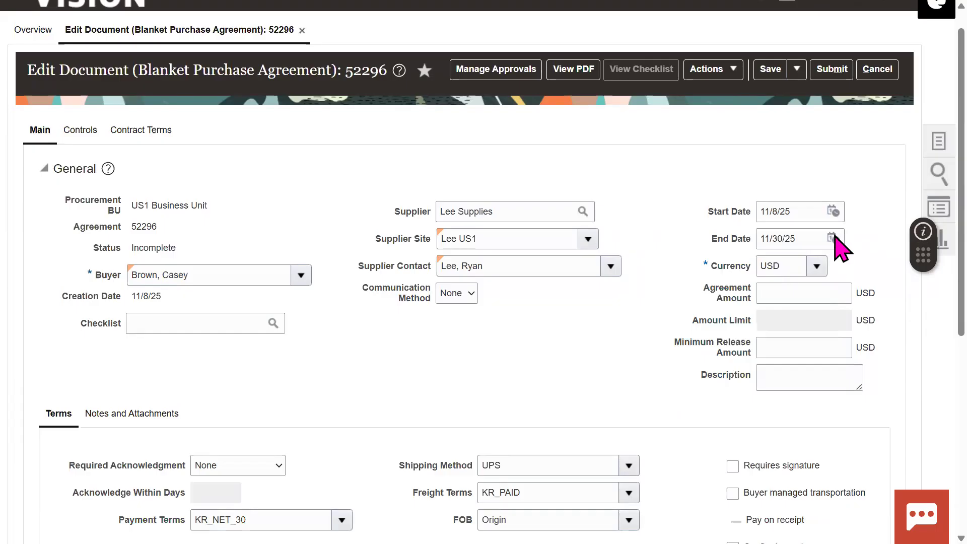
left_click(833, 236)
left_click(775, 263)
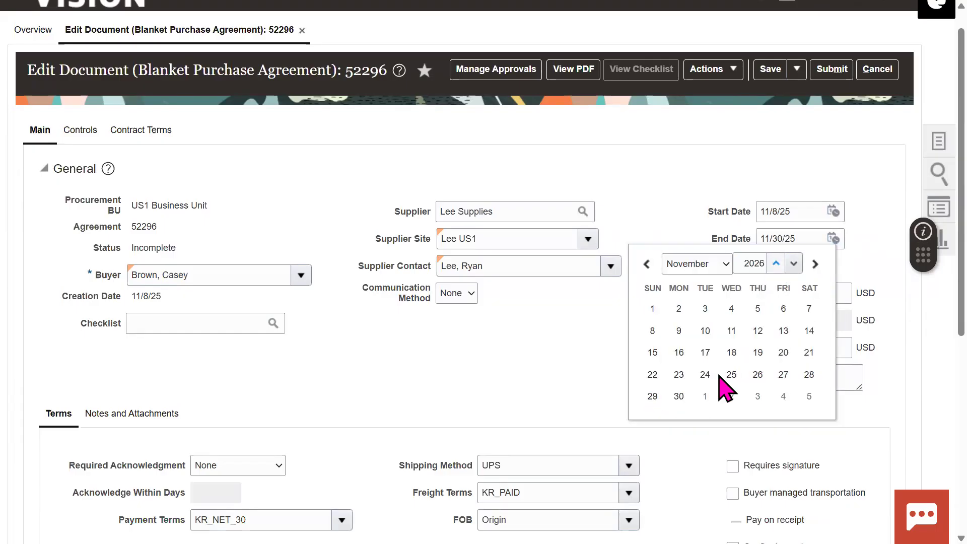
left_click(678, 396)
Step: Enter an agreement amount of 500,000 USD and add a new line
left_click(804, 293)
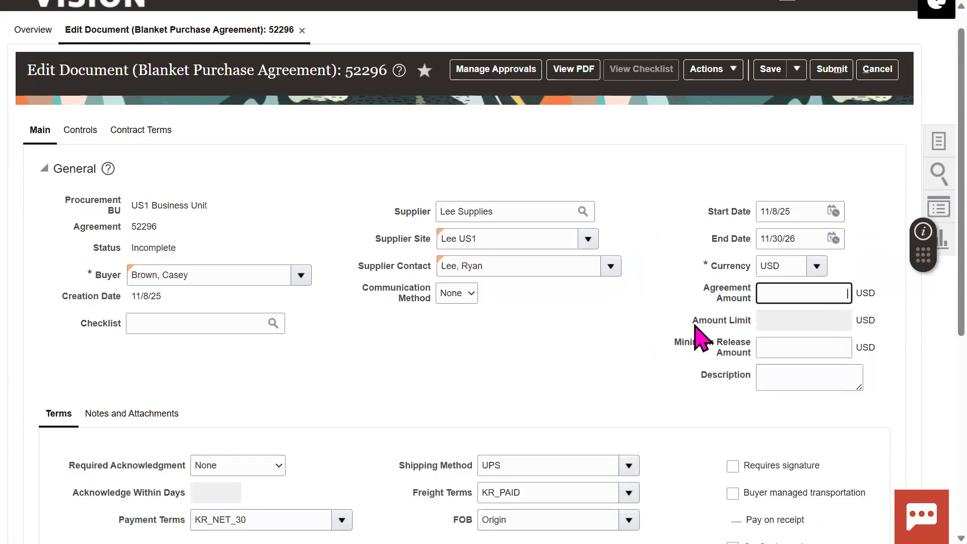
type("500000")
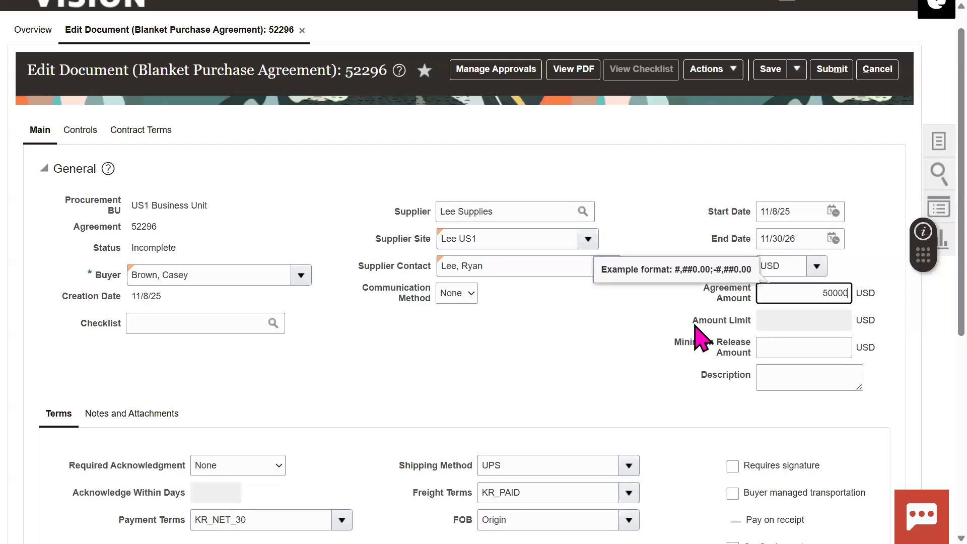
key("Tab")
scroll(403, 423, "down", 5)
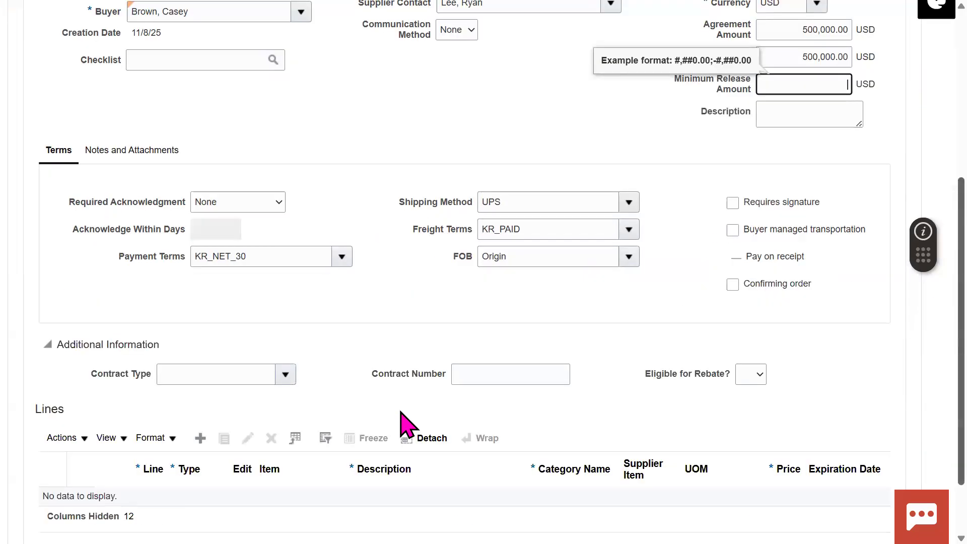
left_click(200, 438)
left_click_drag(961, 443, 932, 476)
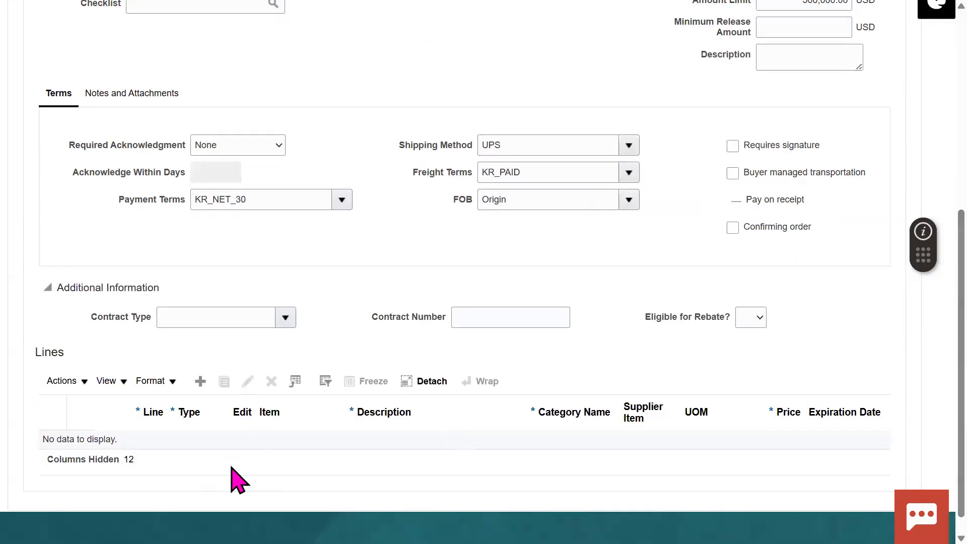
Step: Set line 1 to item 70K SCM priced at 300
left_click(285, 448)
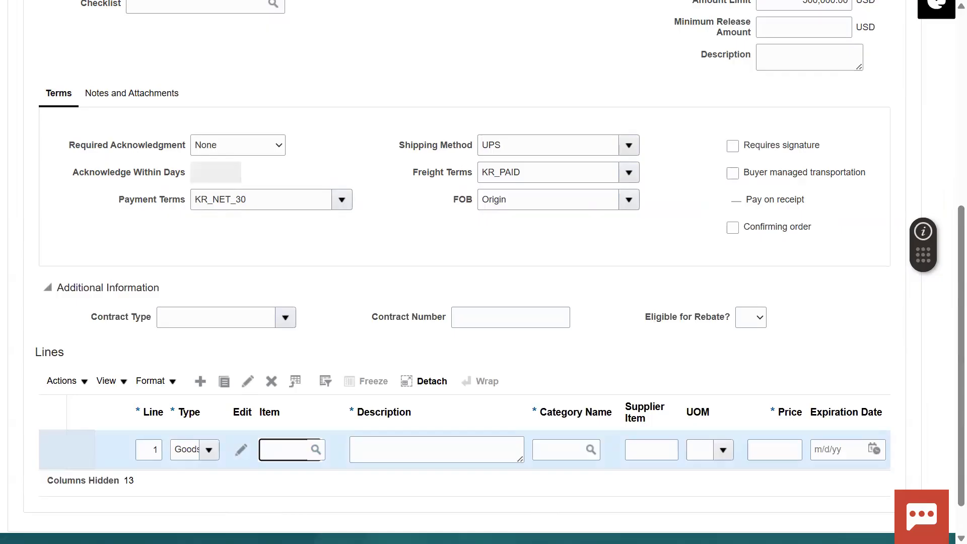
type("70K SCM")
key("Tab")
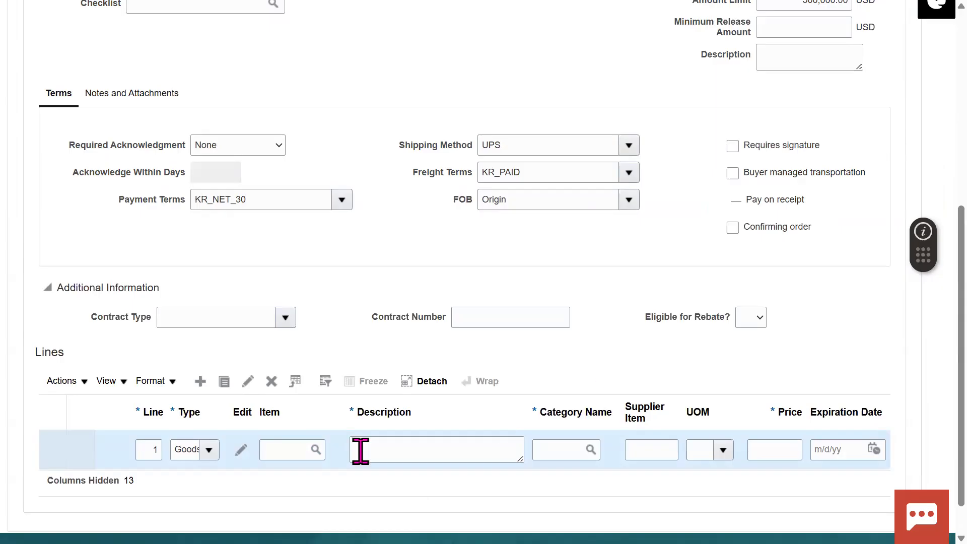
left_click(296, 452)
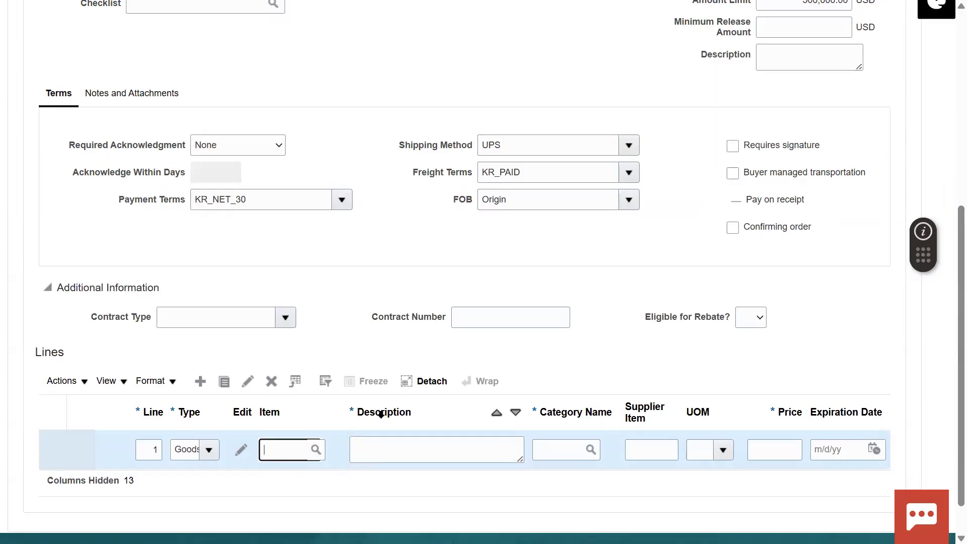
type("70K sCM")
key("BackSpace")
key("BackSpace")
key("BackSpace")
type("SCM")
key("Tab")
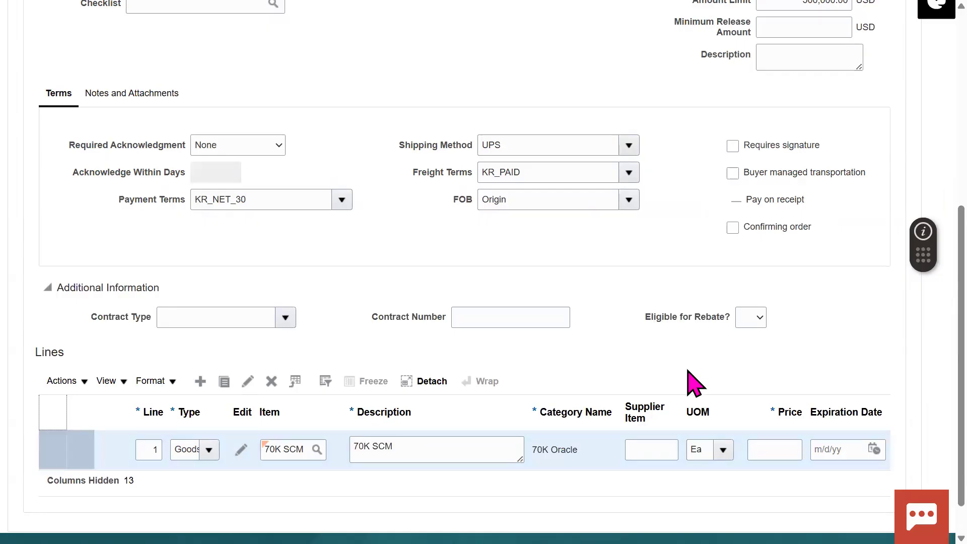
left_click(501, 459)
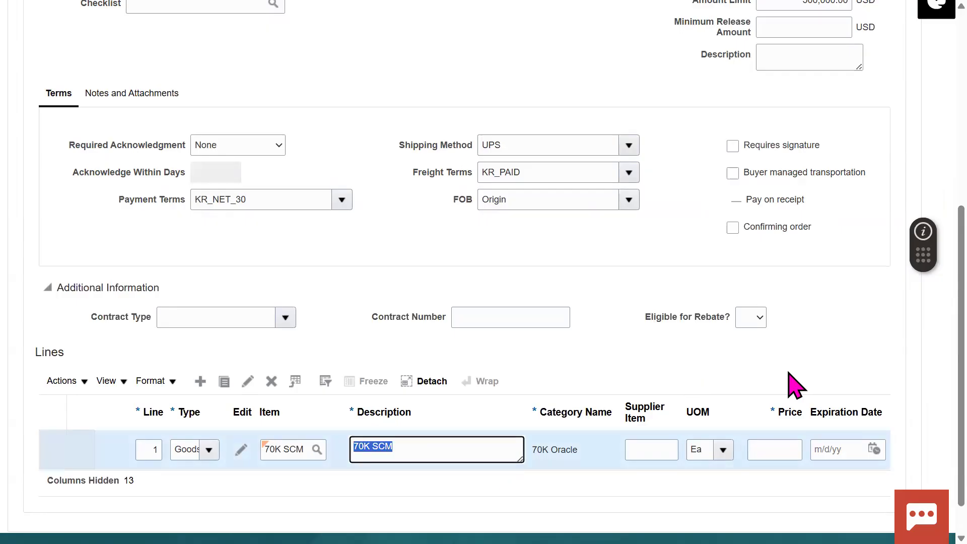
key("Tab")
key("Tab")
key("Tab")
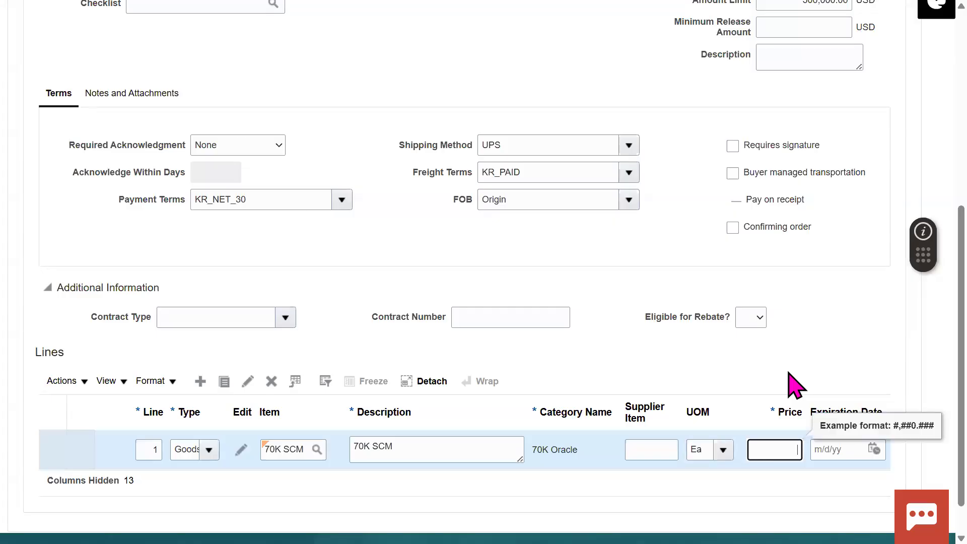
type("300")
left_click(870, 365)
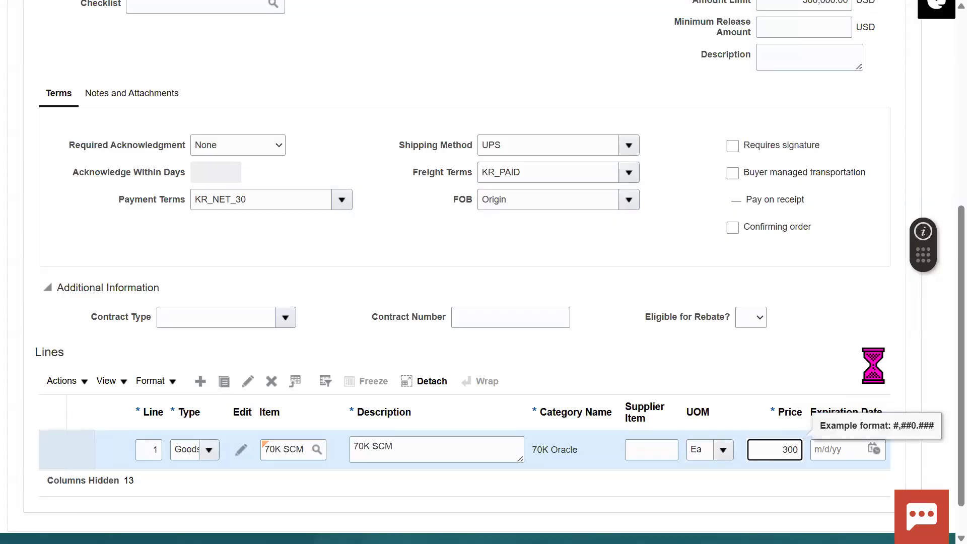
Step: Add line 2 for item 70K Finance at 300, then add a blank line 3
scroll(726, 464, "down", 1)
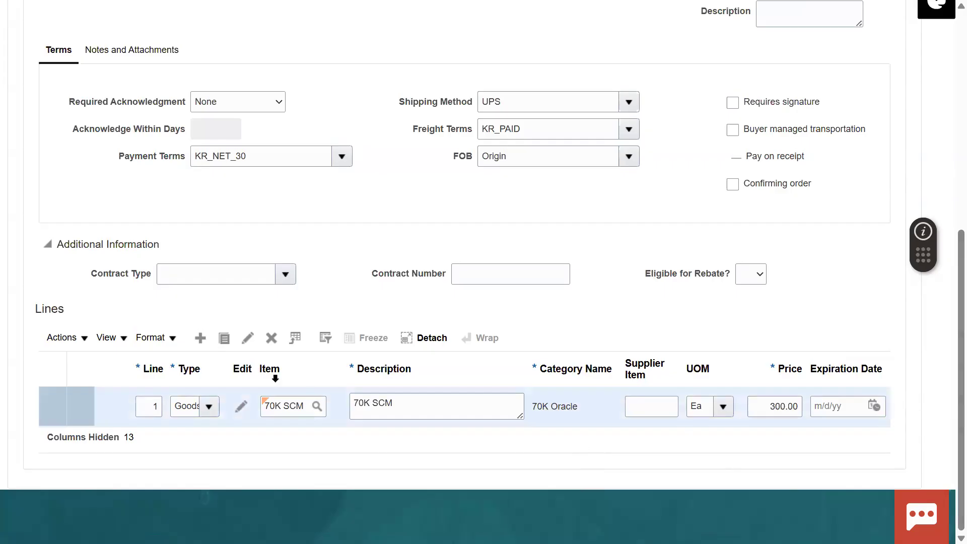
left_click(199, 338)
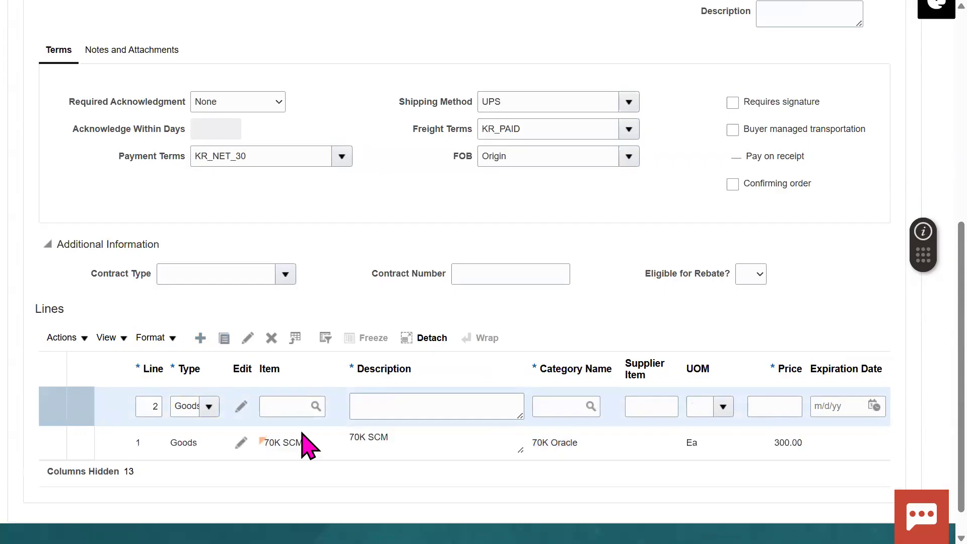
left_click(279, 405)
type("70K ")
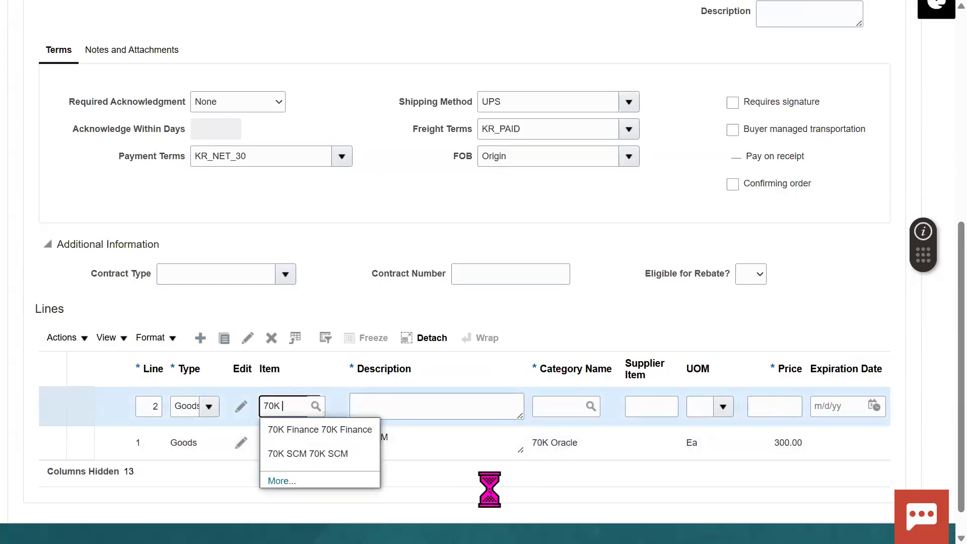
type("Finance")
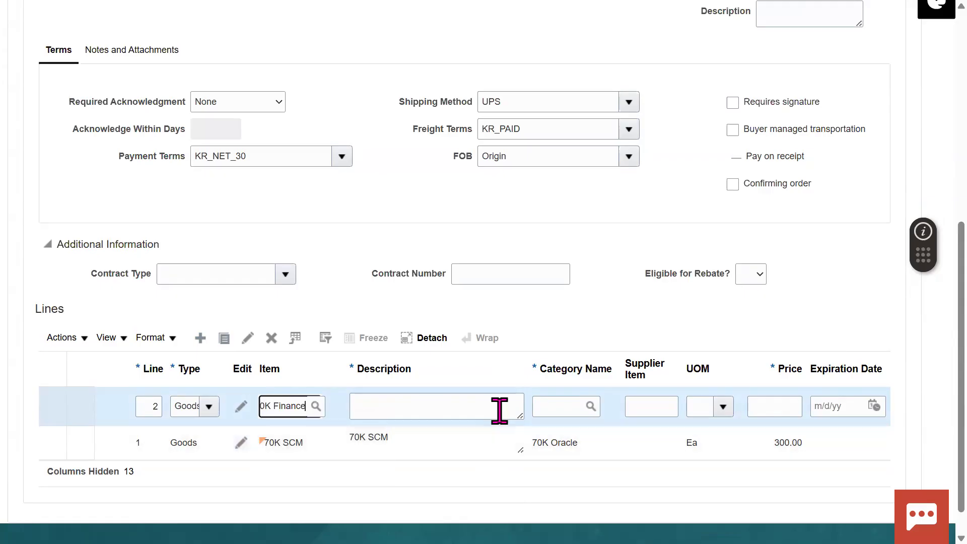
key("Tab")
key("Tab")
key("Tab")
key("Tab")
type("300")
left_click(791, 302)
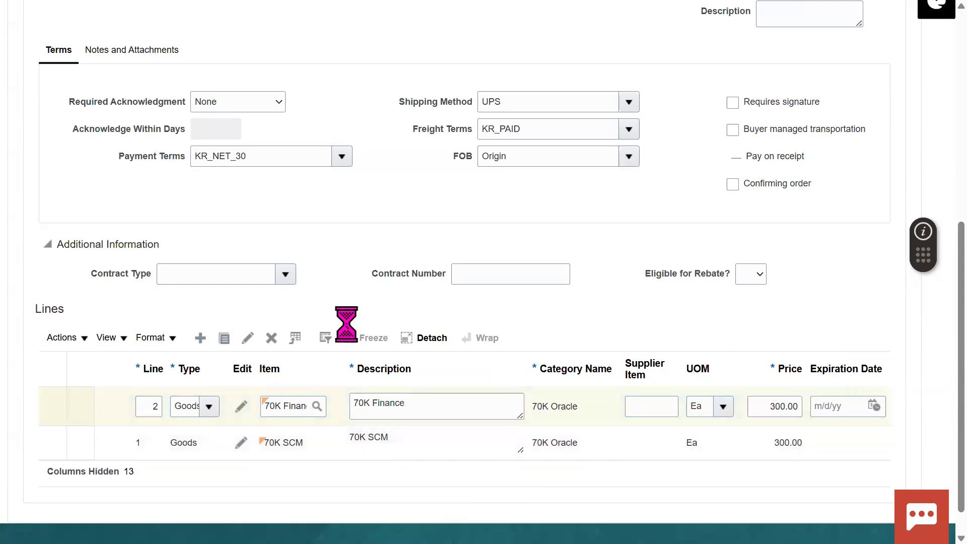
left_click(199, 337)
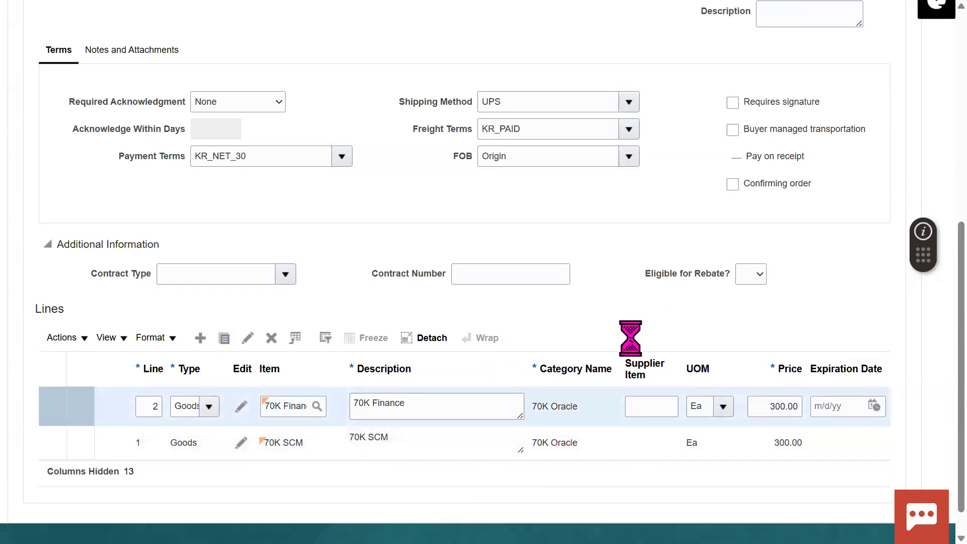
Step: Fill line 3 as 'Self Paced Videos' in category 70K SAP at price 200
left_click(293, 406)
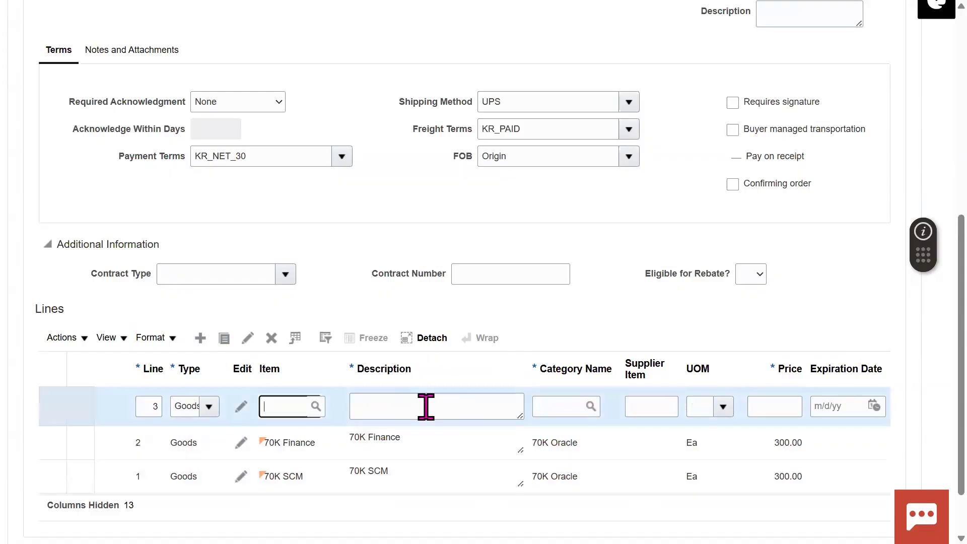
left_click(424, 406)
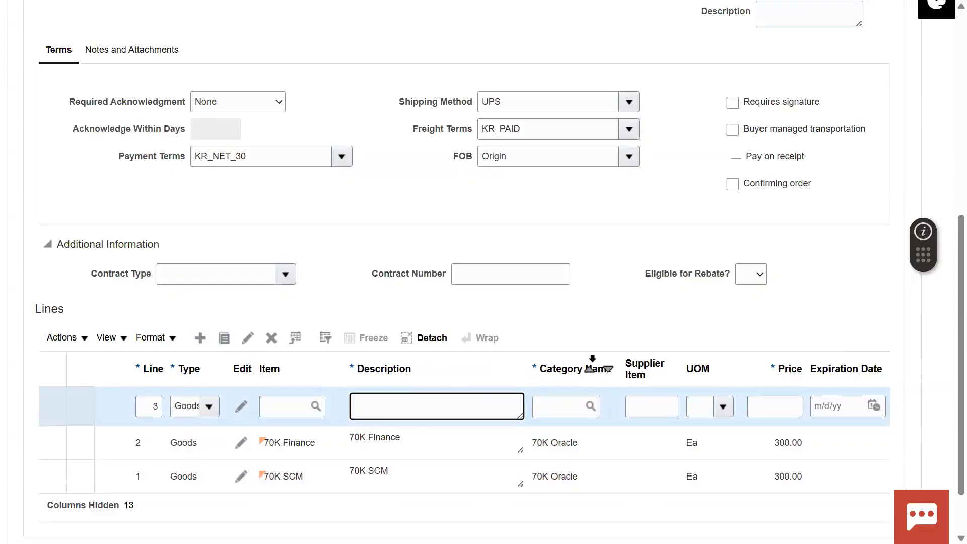
type("Self Paced Videos")
key("Tab")
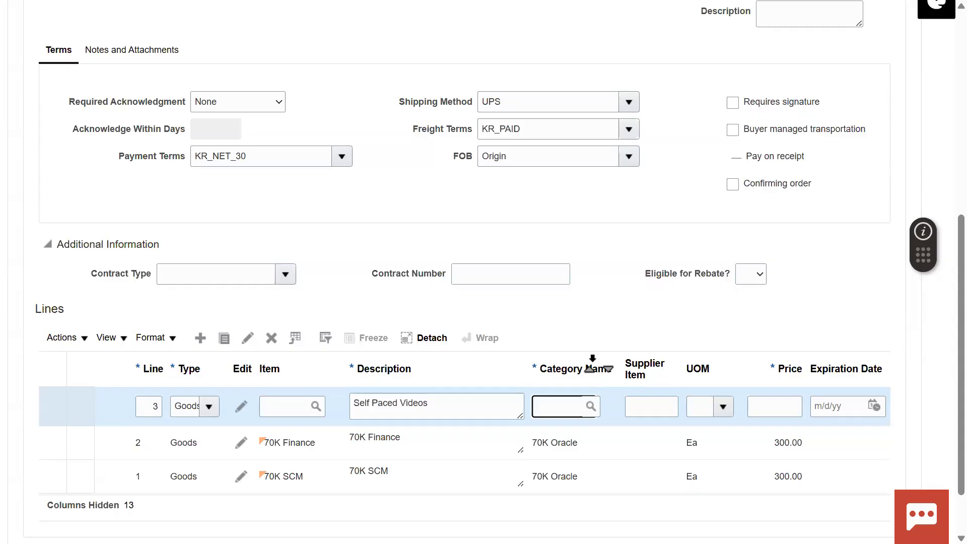
type("7-")
type("0K SAP")
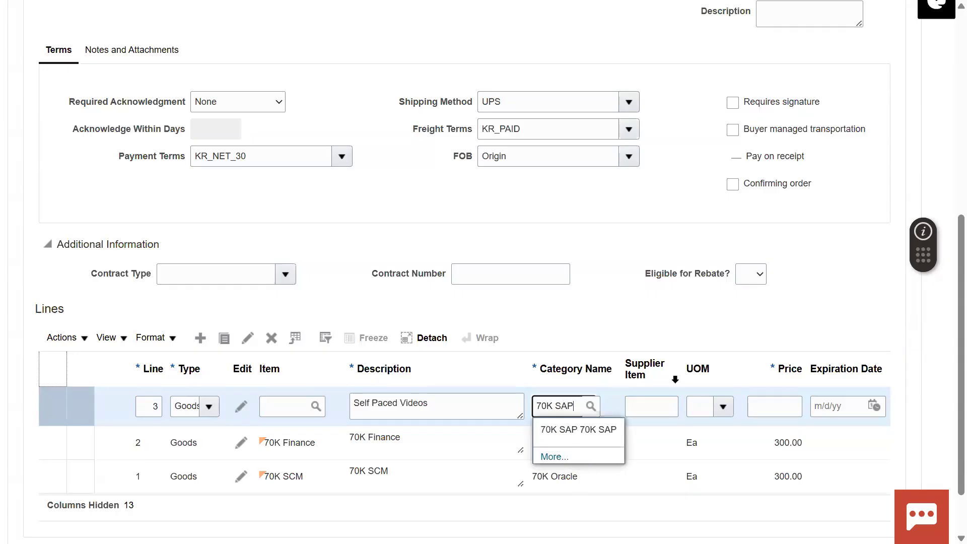
left_click(674, 361)
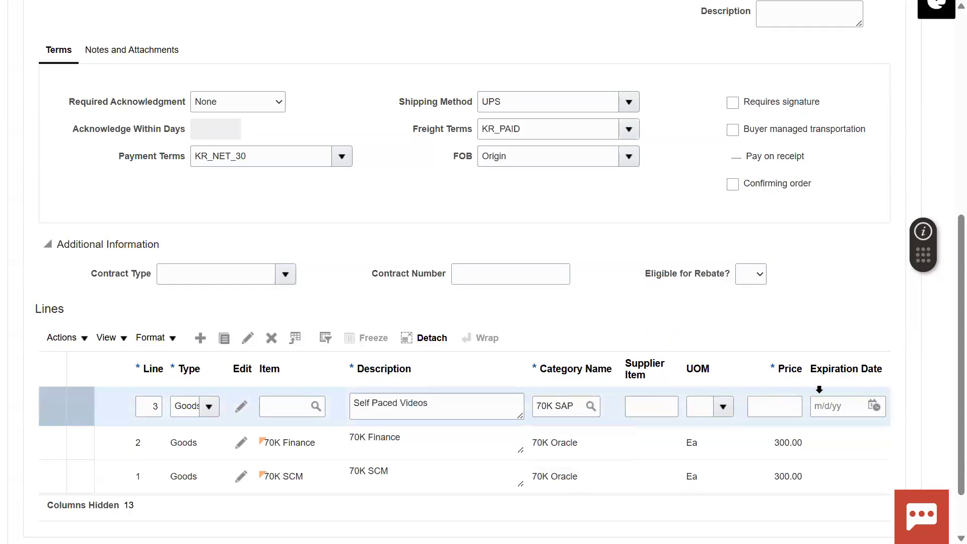
left_click(778, 405)
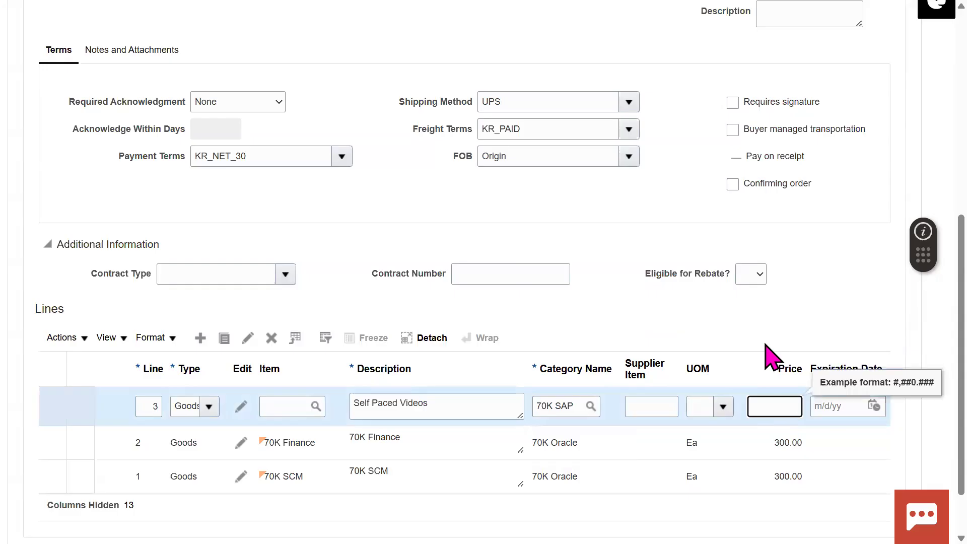
type("200")
left_click(624, 305)
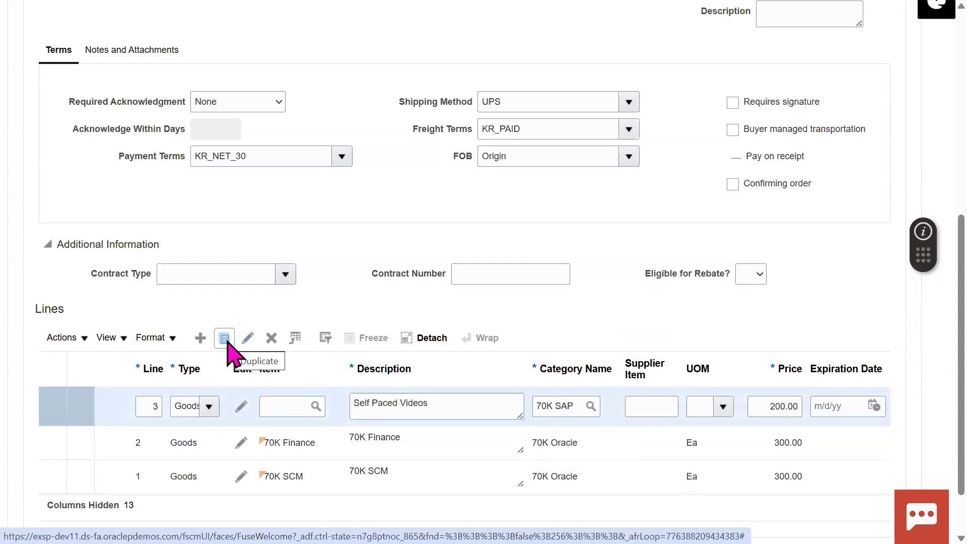
Step: Set line 3's unit of measure to Ea, then add line 4
left_click(200, 337)
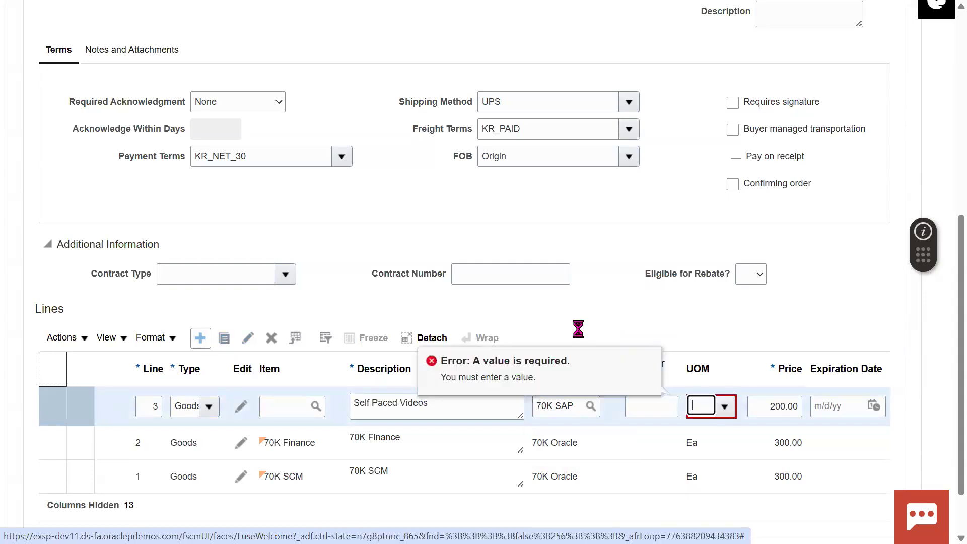
left_click(728, 406)
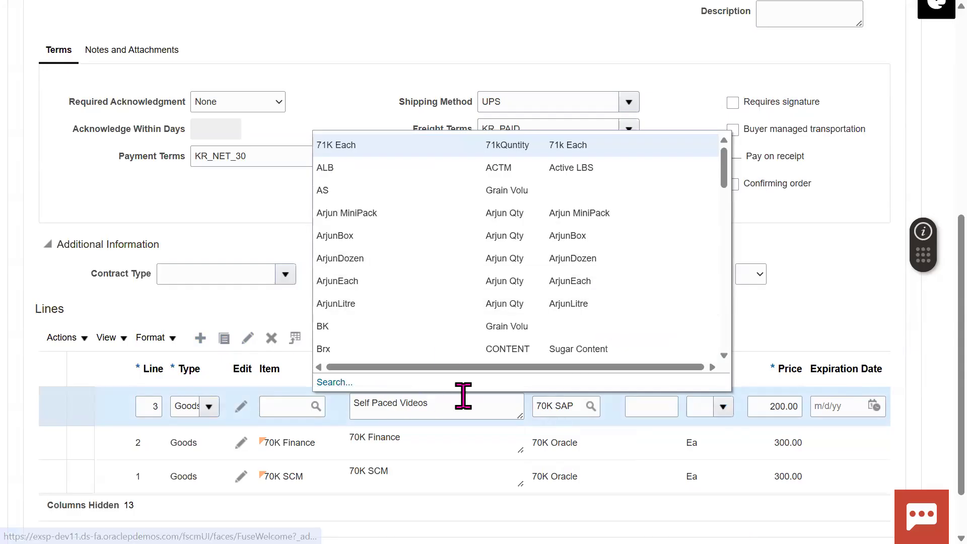
left_click(334, 382)
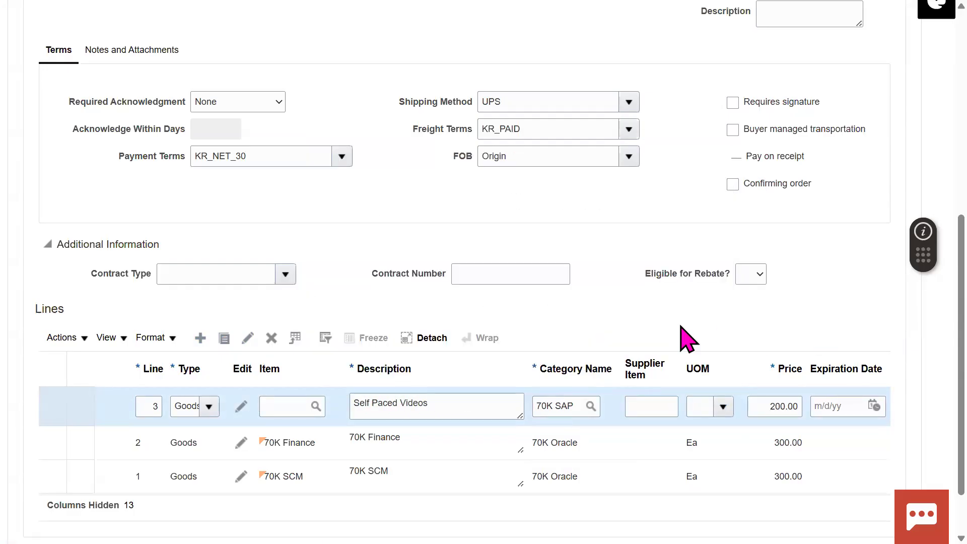
left_click(420, 214)
type("Ea")
key("Return")
left_click(633, 414)
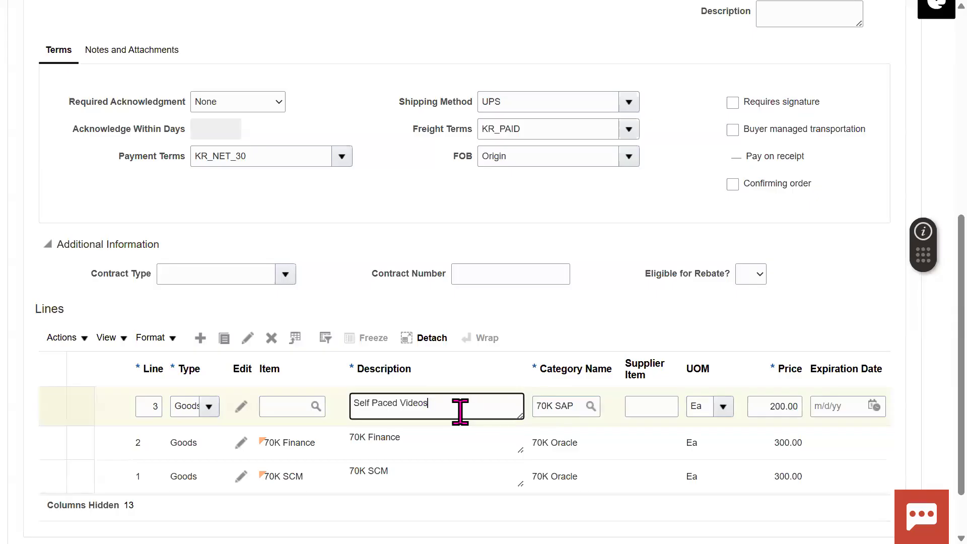
triple_click(460, 409)
left_click(591, 330)
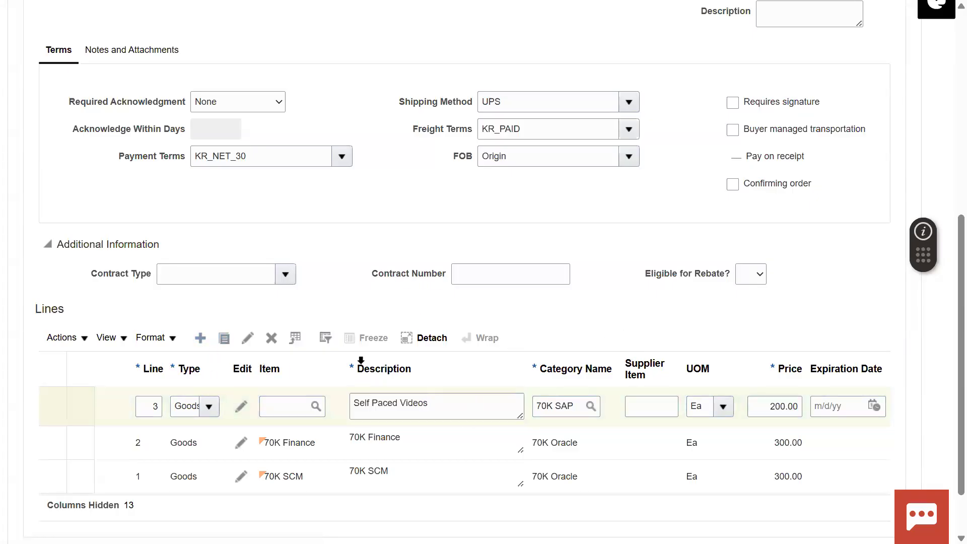
left_click(374, 410)
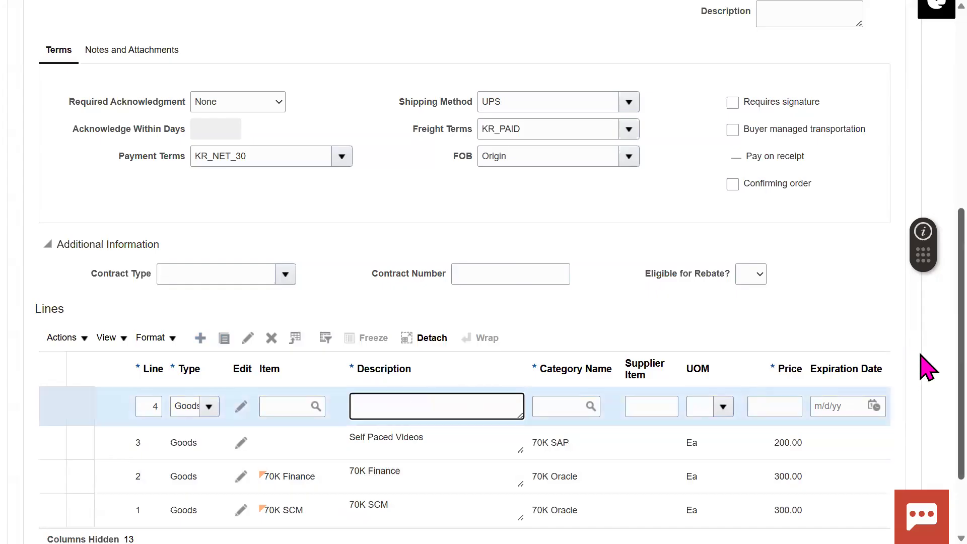
Step: Describe line 4 as 'Class room training' in category 70K Others
left_click_drag(921, 353, 920, 354)
left_click(646, 279)
left_click(445, 391)
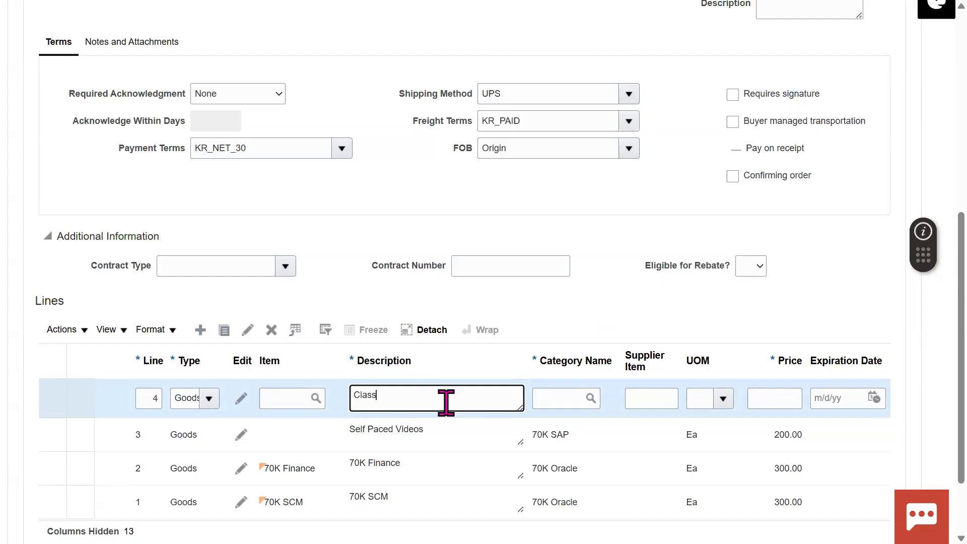
type("g")
key("Tab")
type("70K")
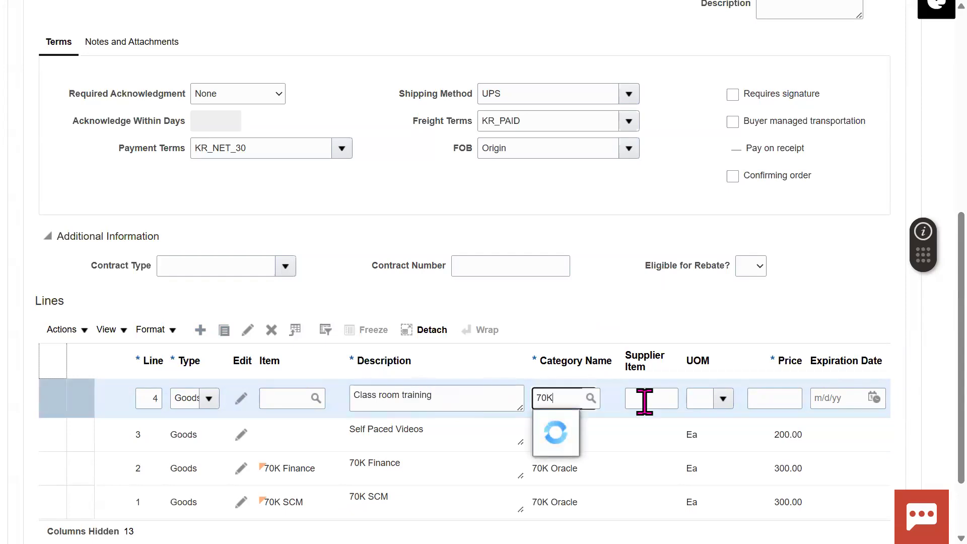
left_click(587, 446)
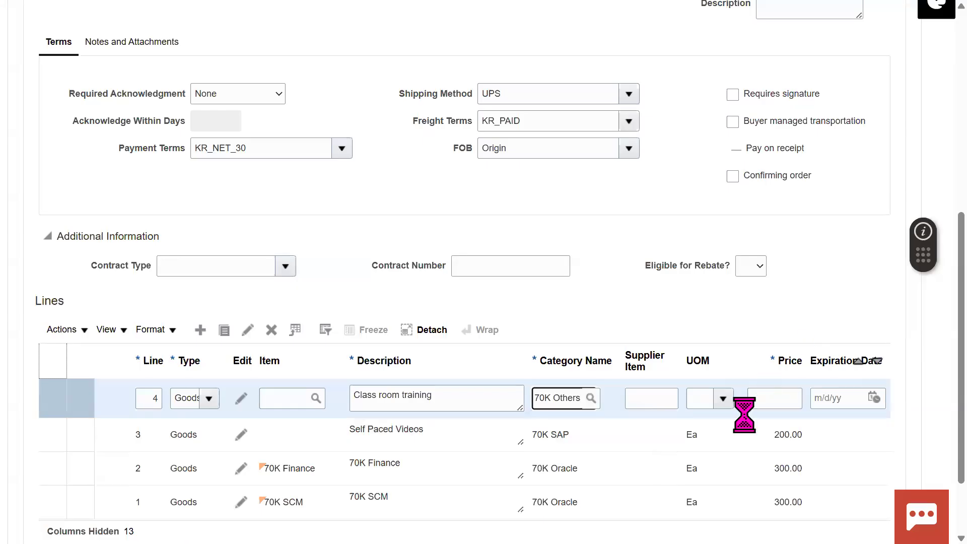
Step: Give line 4 unit Ea and price 100, then select line 1
left_click(699, 399)
type("e")
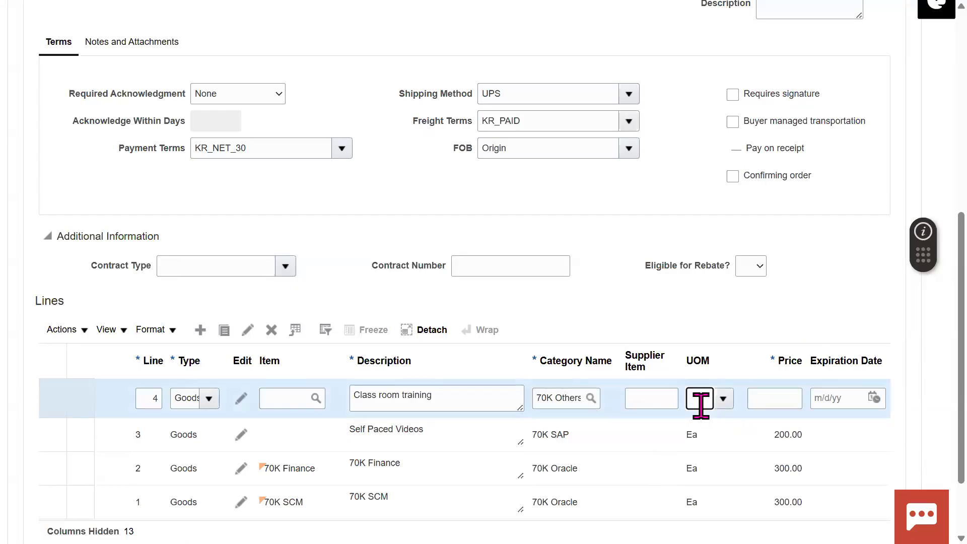
type("a")
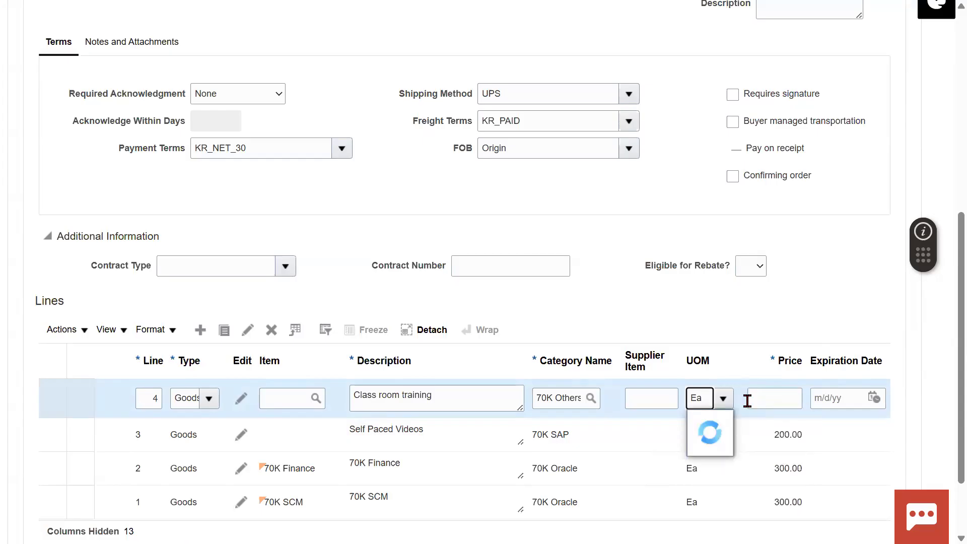
left_click(726, 427)
left_click(795, 395)
type("100")
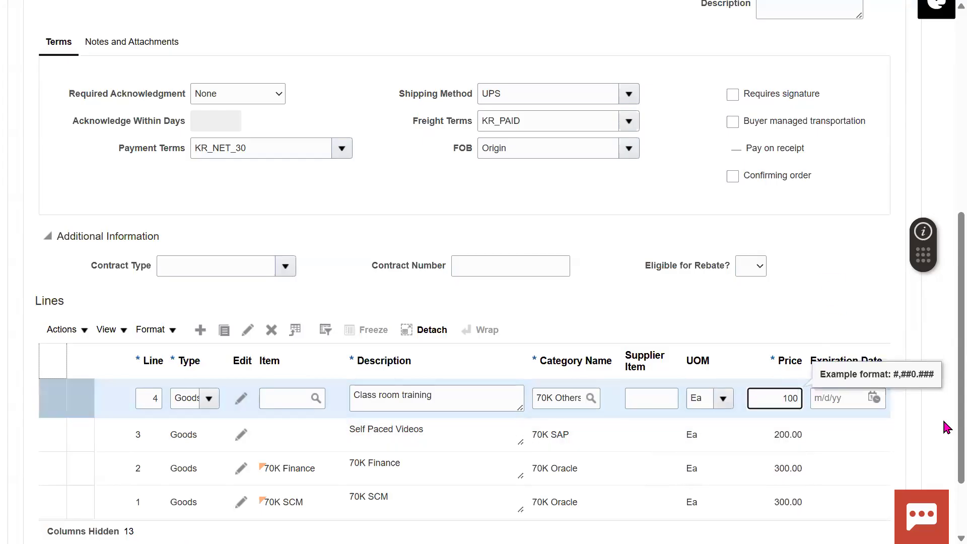
left_click(926, 442)
scroll(927, 442, "down", 2)
left_click(440, 409)
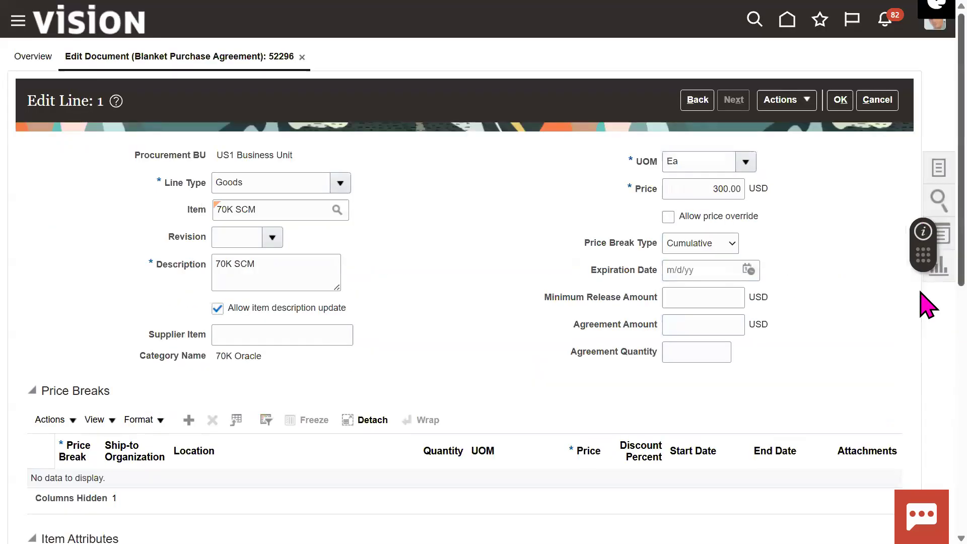
Step: Accept Edit Line 1 for 70K SCM at 300.00 USD and save agreement 52296
scroll(928, 304, "down", 7)
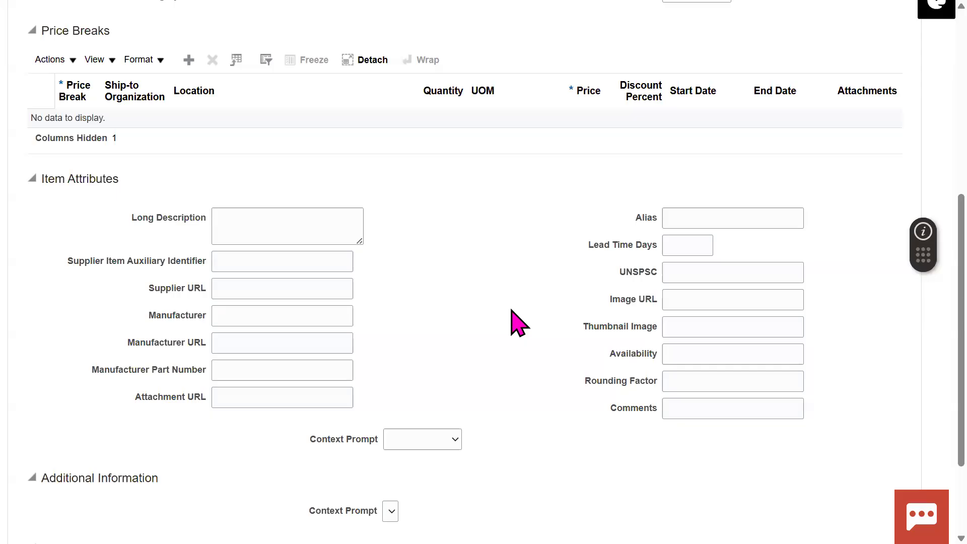
key("F11")
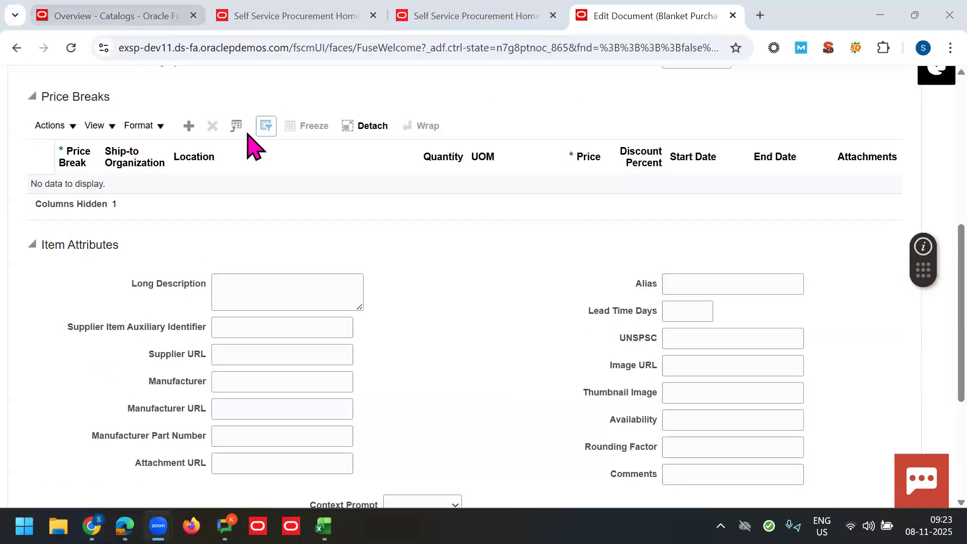
scroll(925, 206, "up", 5)
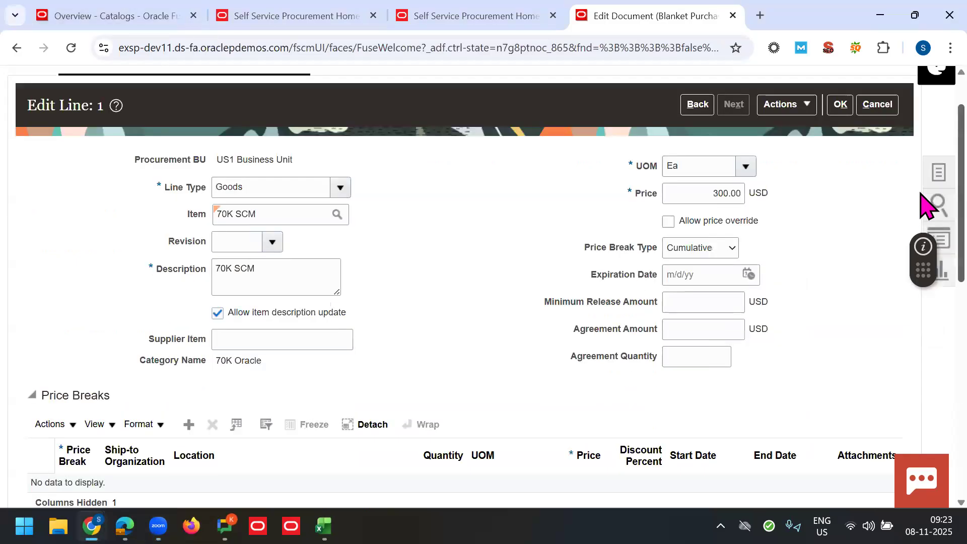
left_click(937, 172)
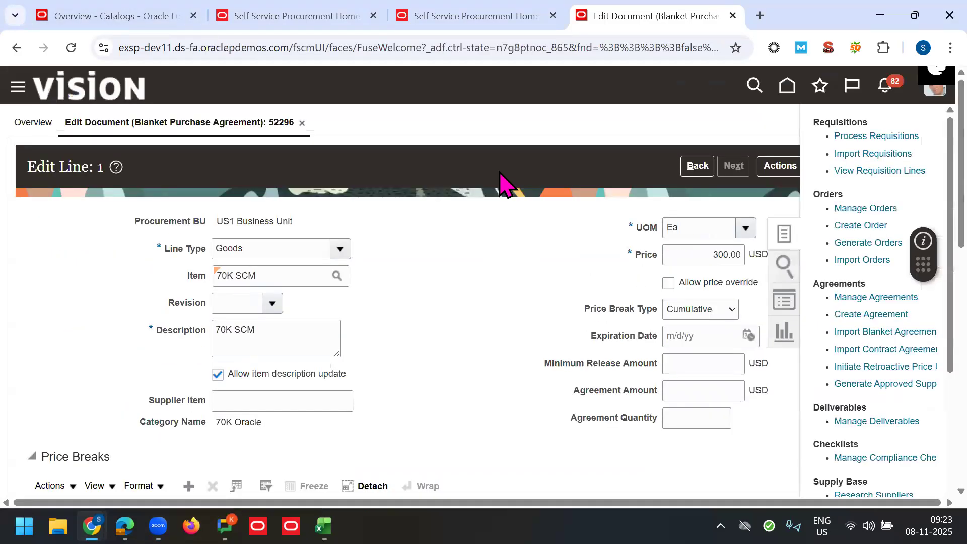
left_click(479, 255)
left_click(841, 166)
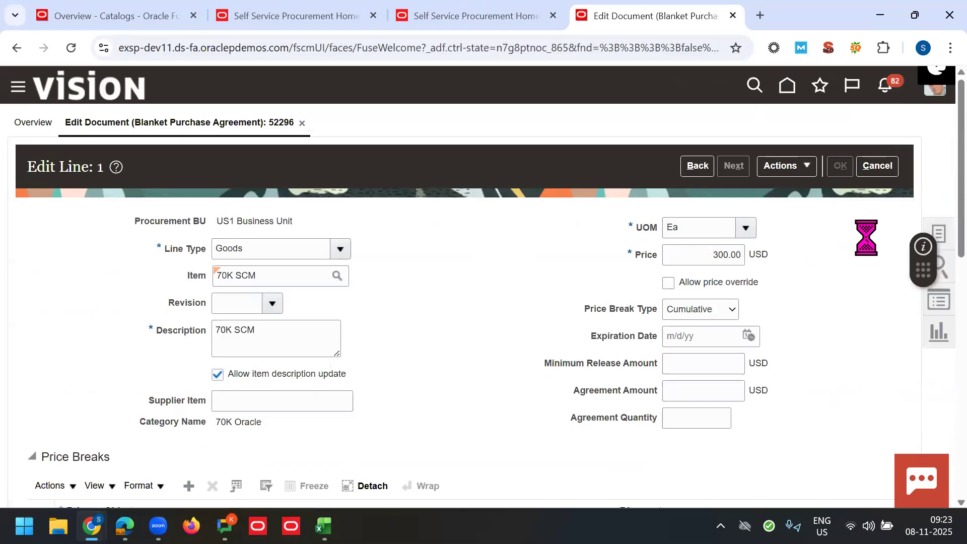
left_click(779, 170)
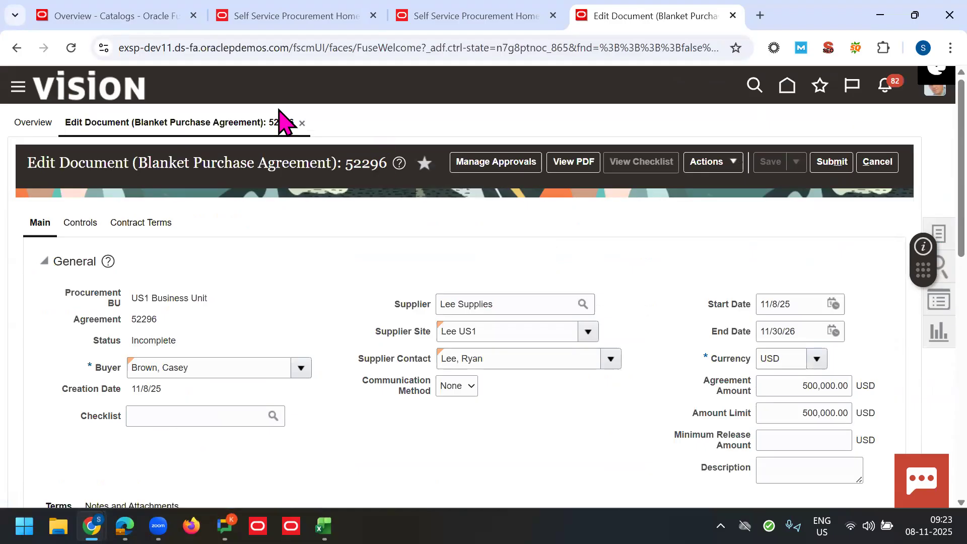
Step: Switch to Self Service, dismiss the refresh notice, and browse the Office Technology items
left_click(297, 16)
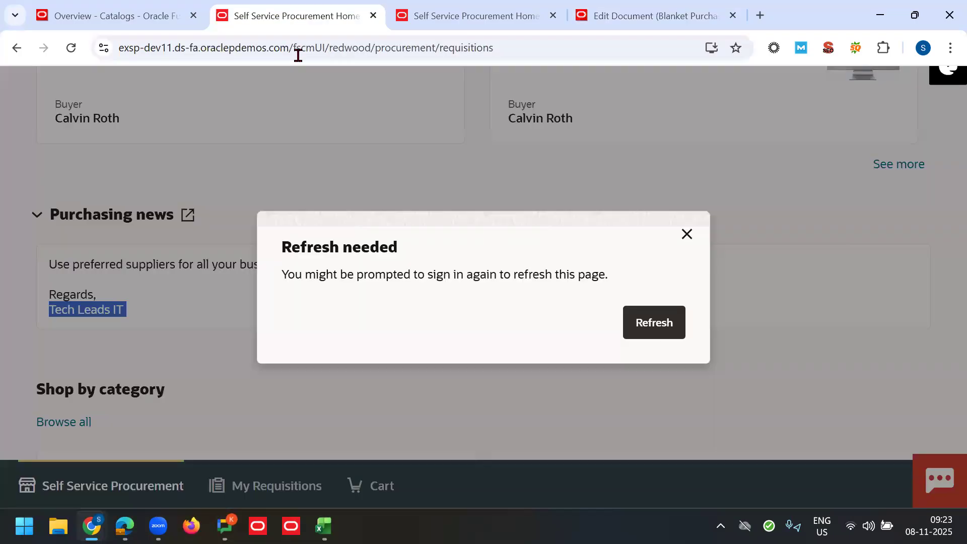
left_click(686, 234)
left_click(139, 18)
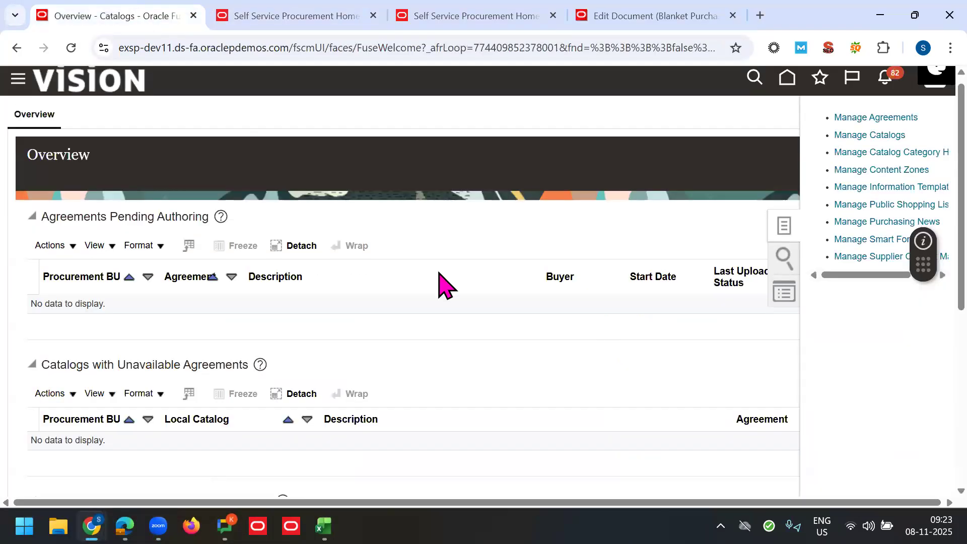
key("ctrl+Tab")
scroll(925, 403, "down", 3)
scroll(925, 418, "down", 2)
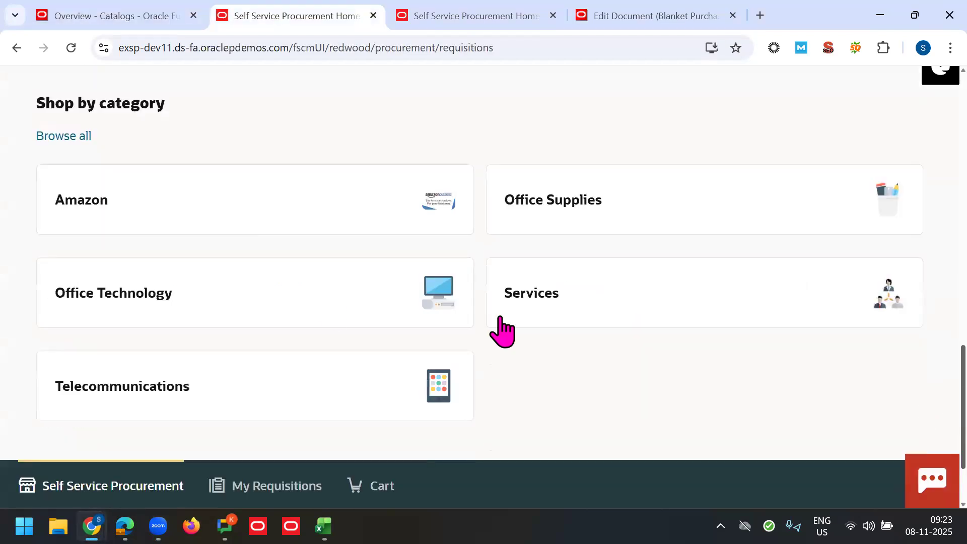
left_click(753, 224)
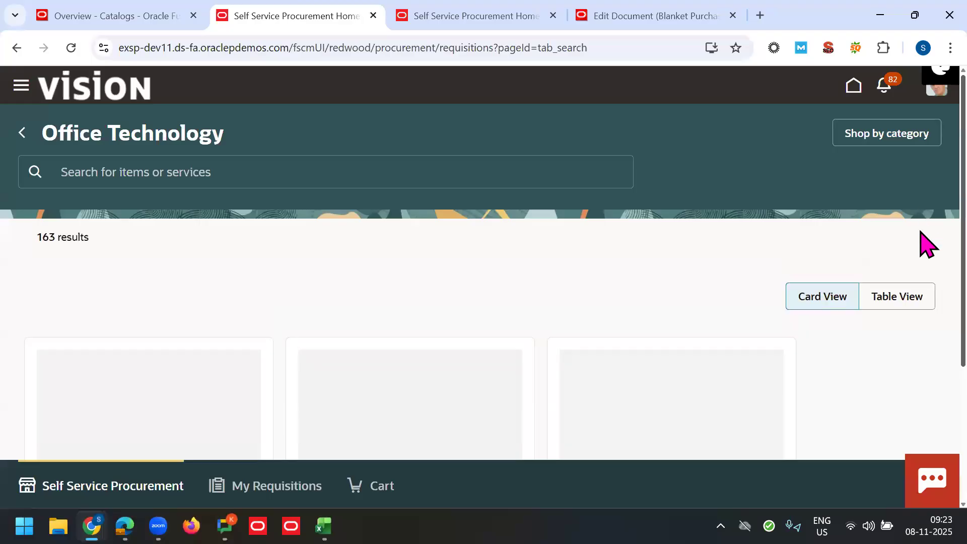
scroll(924, 295, "down", 4)
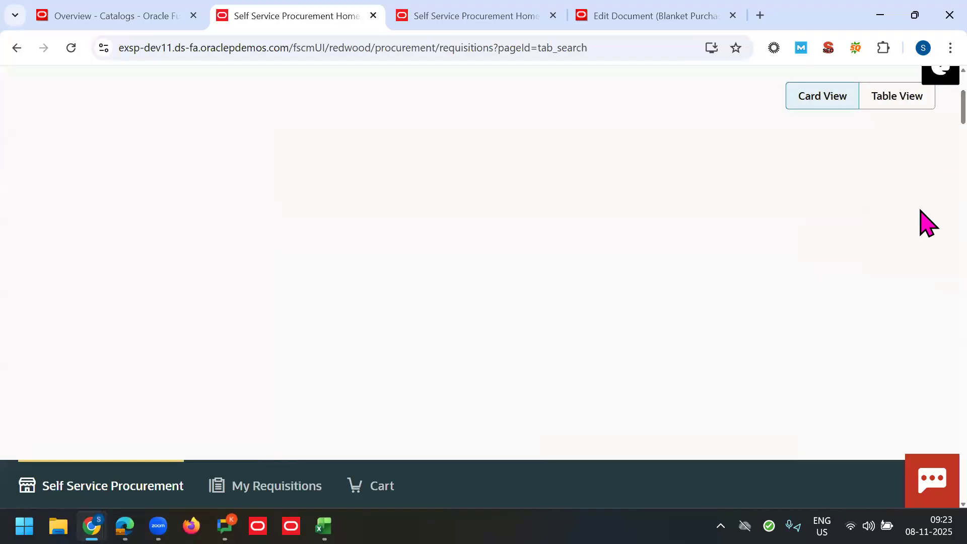
scroll(925, 140, "down", 11)
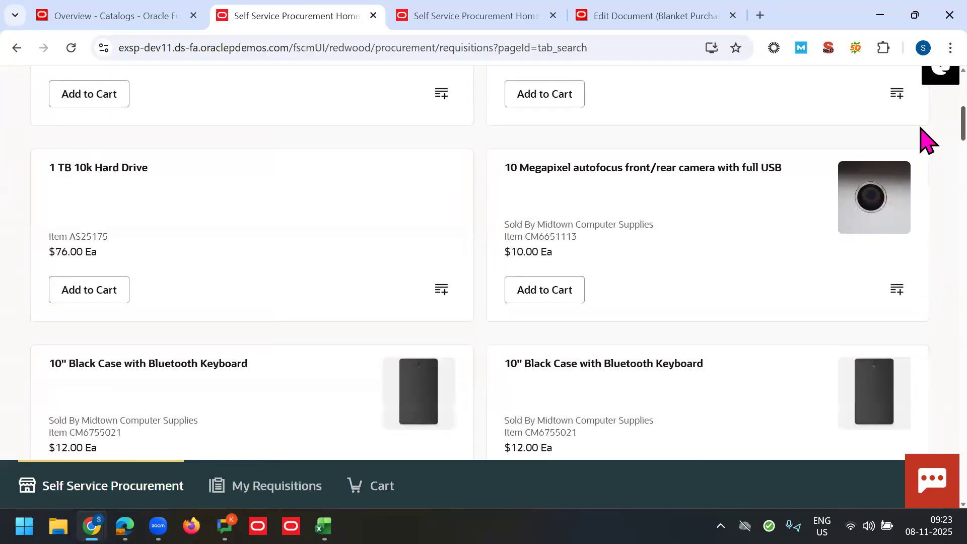
scroll(925, 196, "down", 12)
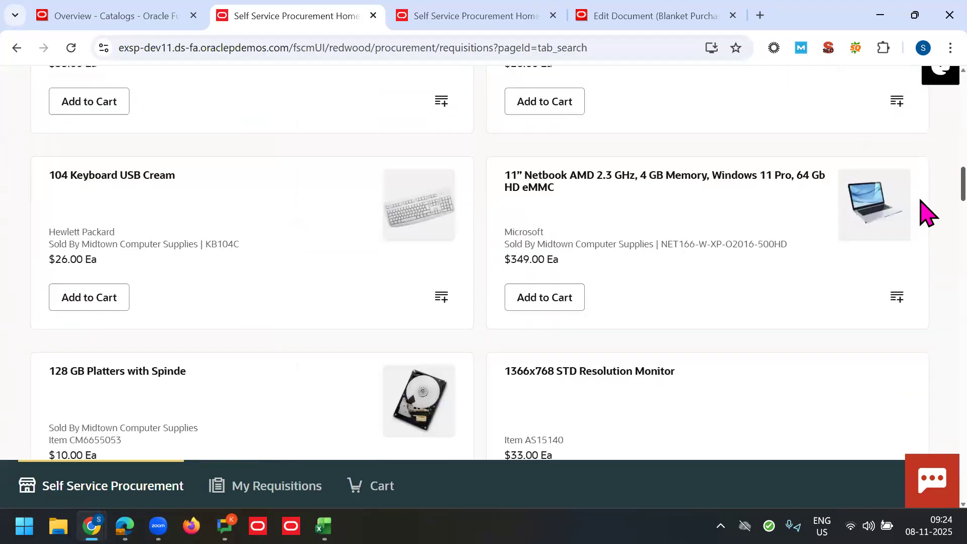
scroll(925, 260, "down", 12)
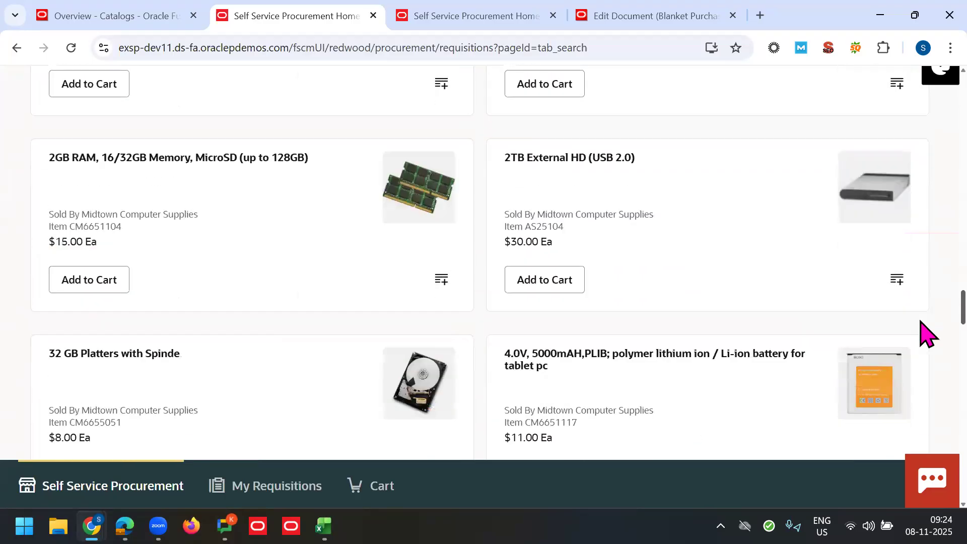
scroll(923, 388, "down", 7)
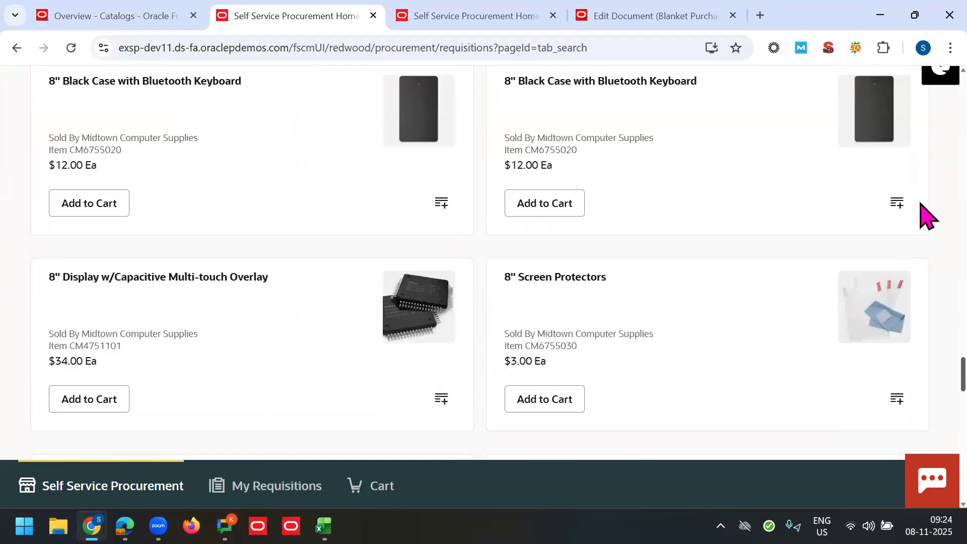
scroll(923, 216, "up", 20)
scroll(920, 102, "up", 10)
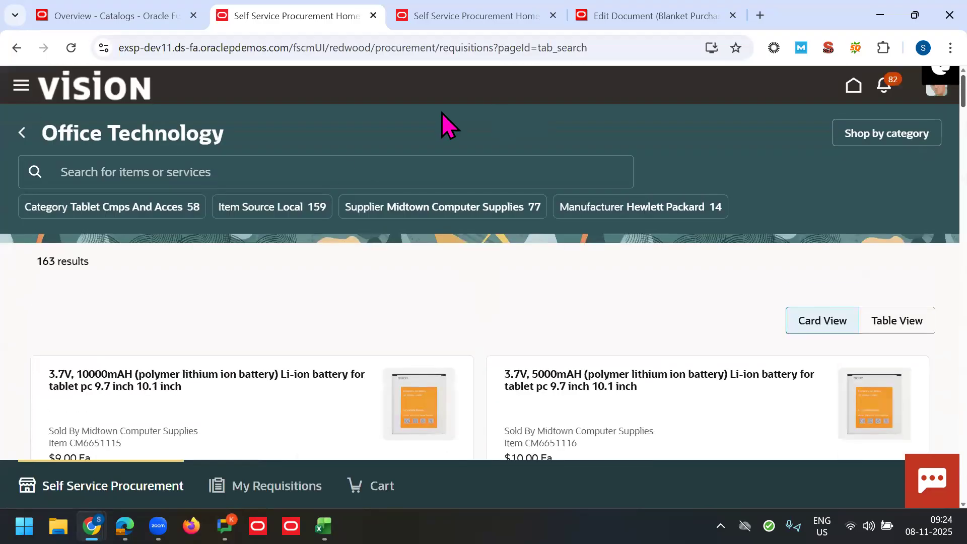
Step: Enter 'book' in the item search and go back to the Self Service home page
left_click(299, 163)
type("book")
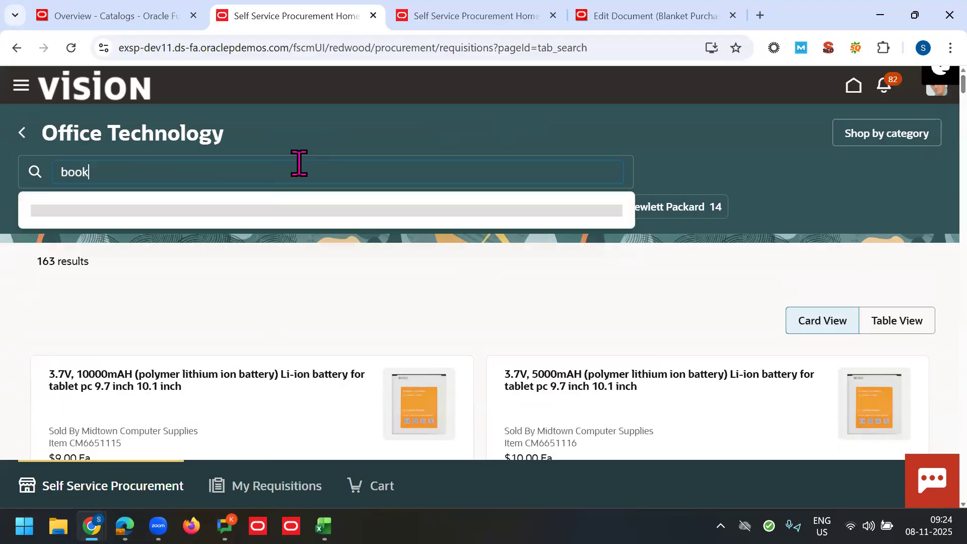
left_click(21, 133)
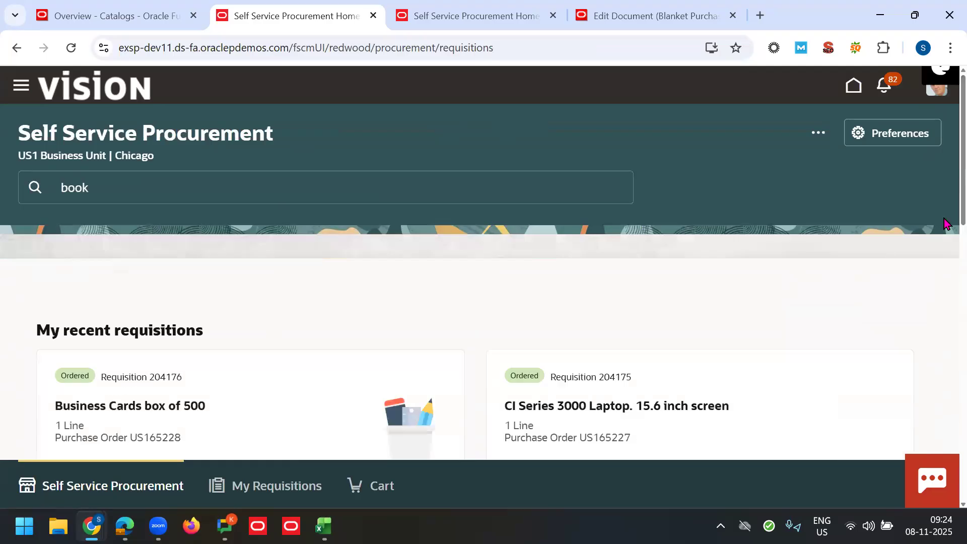
scroll(944, 234, "down", 5)
Step: View the Computation Notebook's details under Office Supplies, showing agreement 52233, then return to agreement 52296
scroll(945, 285, "down", 10)
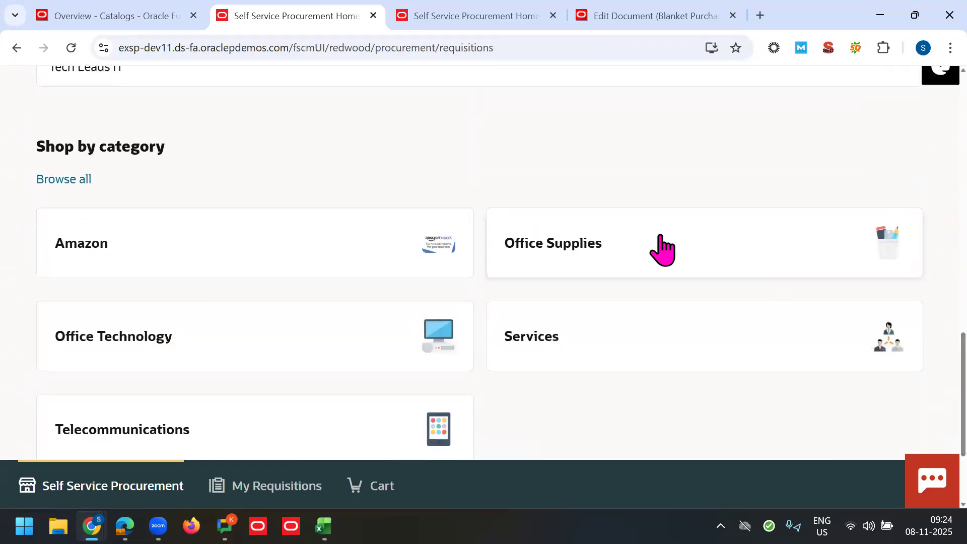
left_click(919, 229)
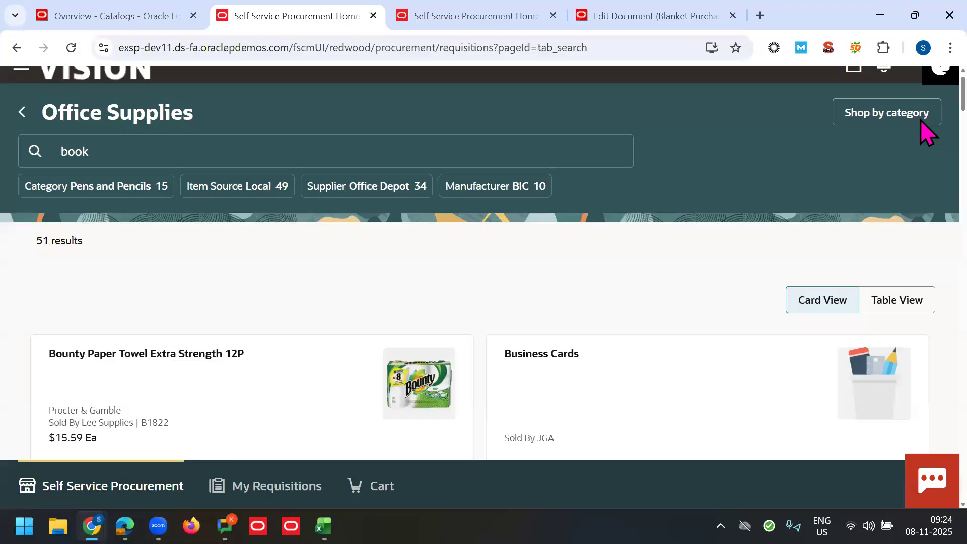
scroll(921, 121, "down", 9)
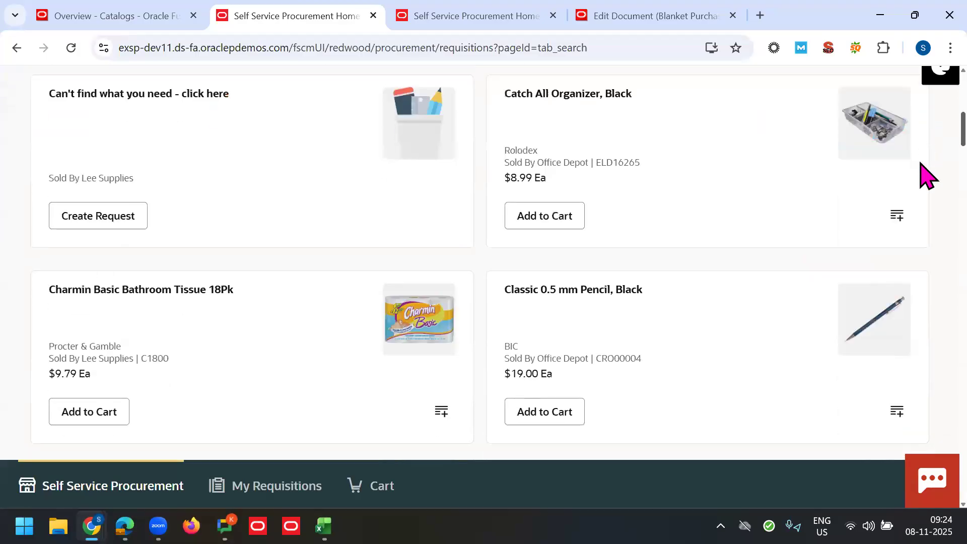
scroll(925, 176, "down", 6)
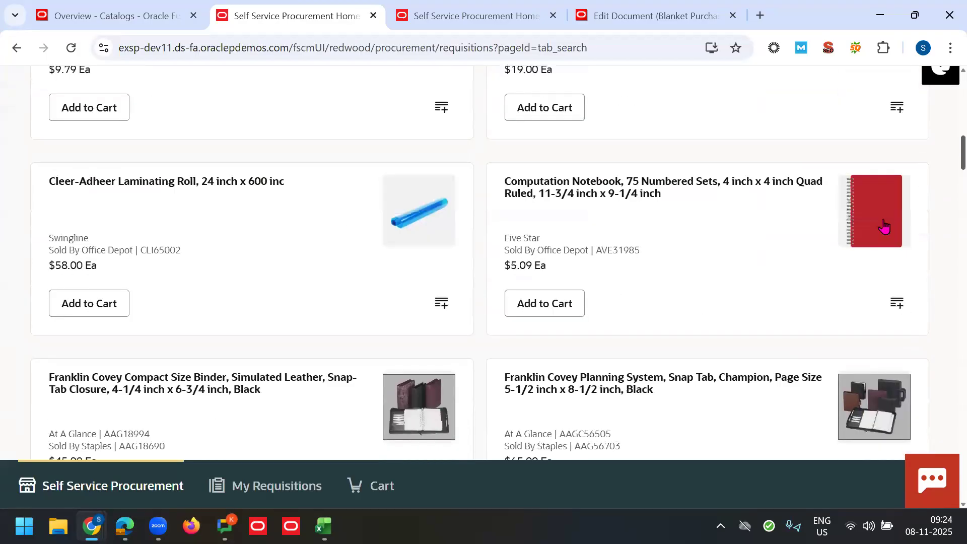
left_click(856, 212)
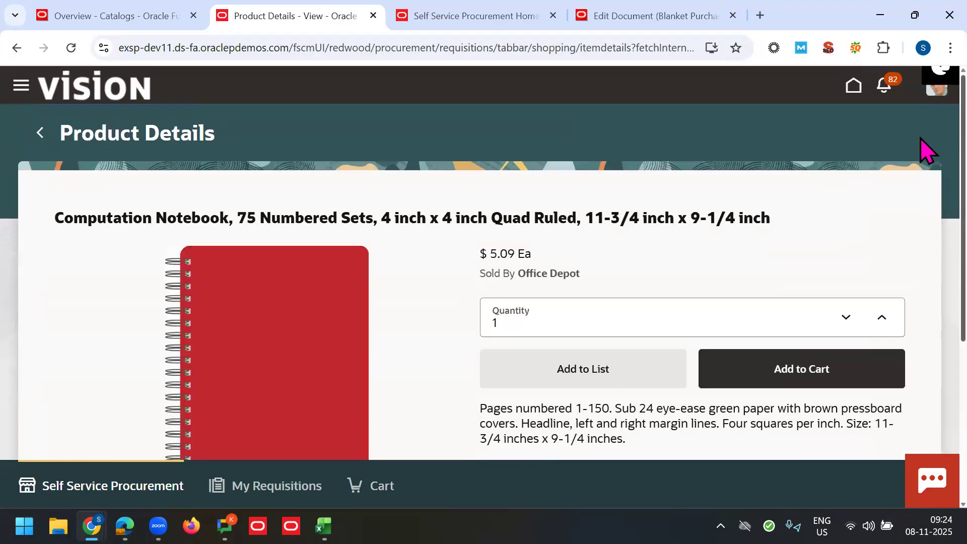
scroll(924, 312, "down", 5)
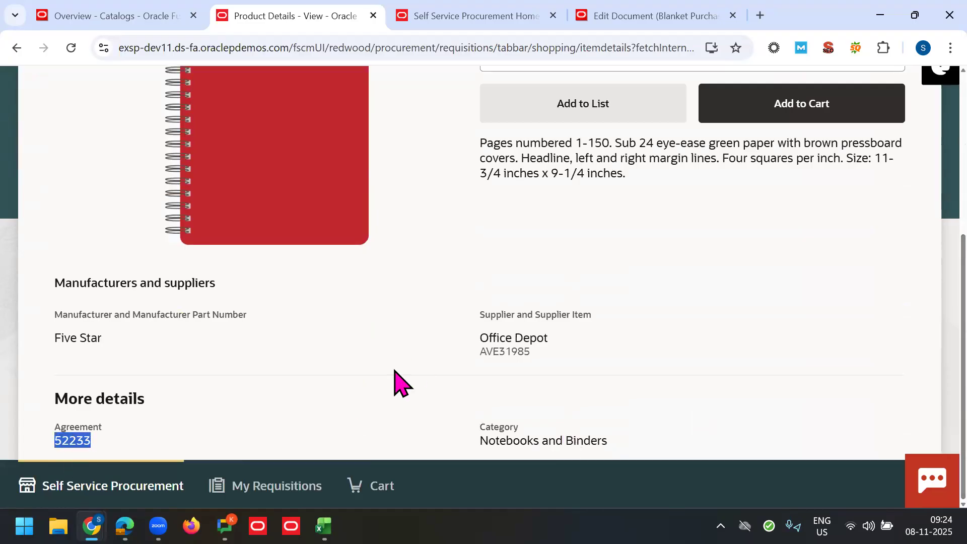
left_click(627, 20)
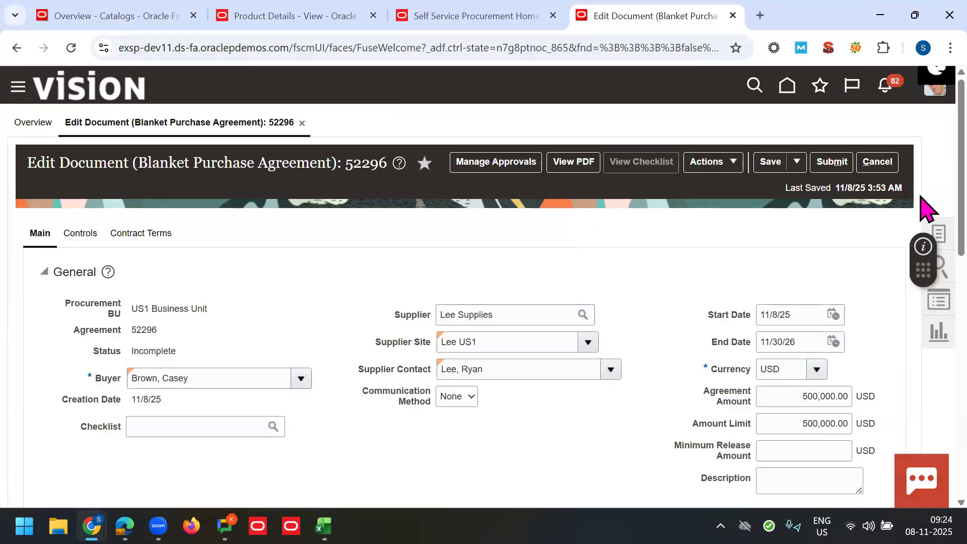
Step: Clear the Buyer filter, search Manage Agreements for 52233, and open that agreement
left_click(936, 232)
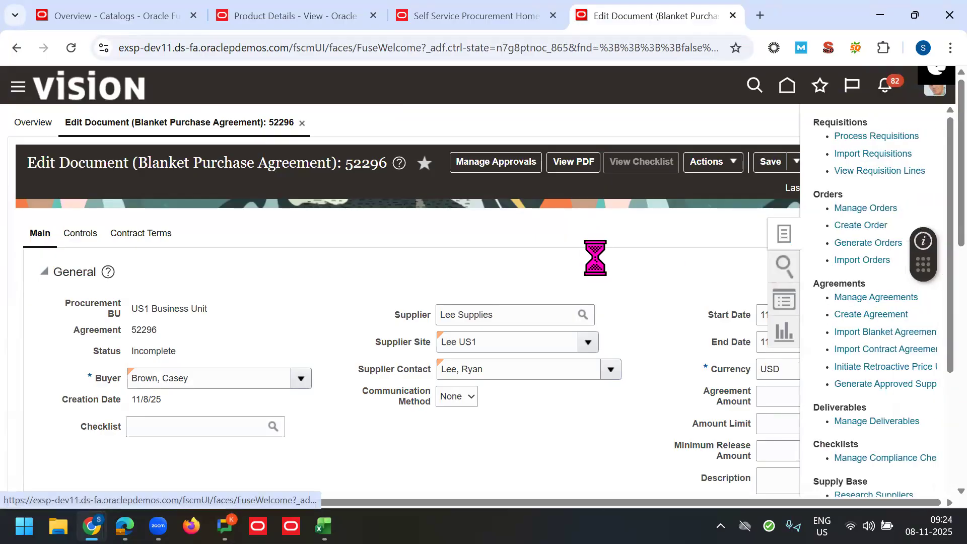
left_click(262, 387)
triple_click(261, 387)
key("BackSpace")
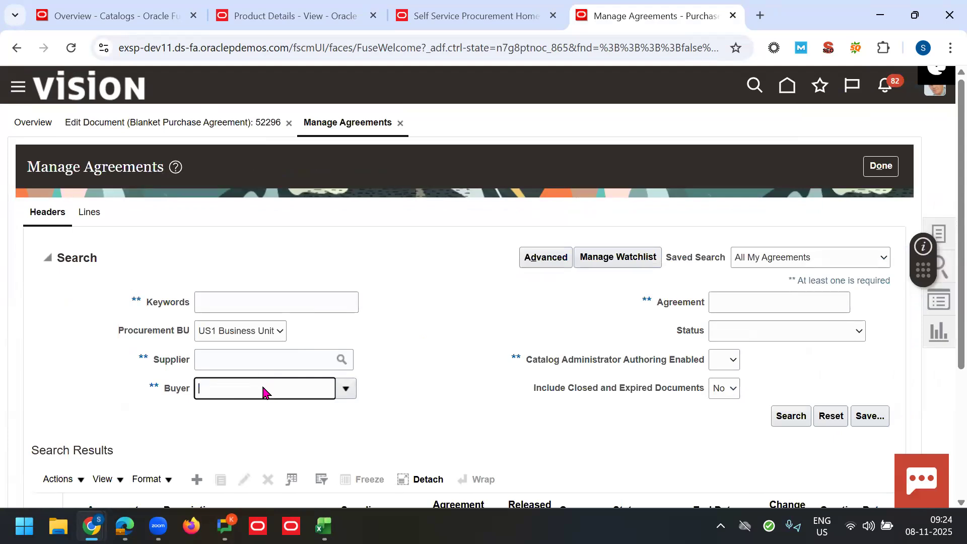
left_click(749, 303)
type("52233")
left_click(790, 416)
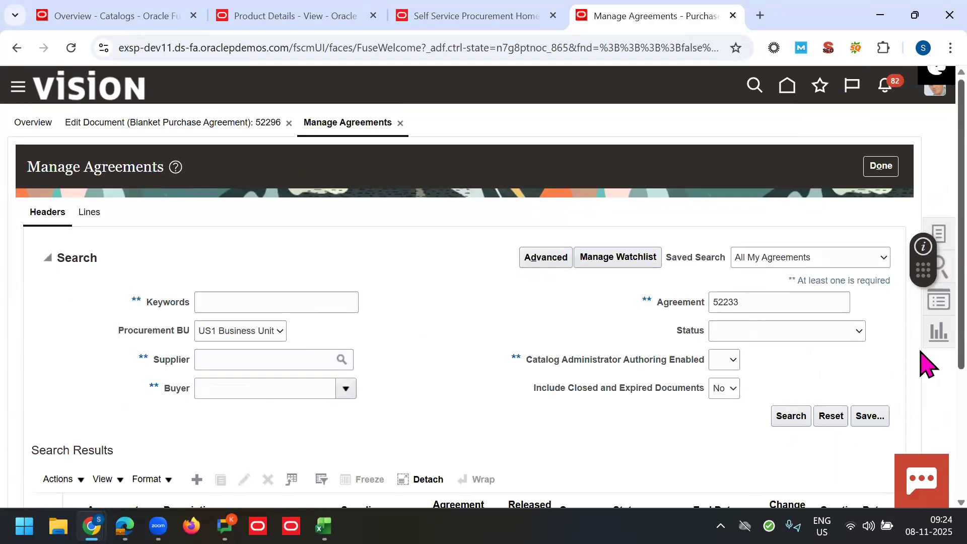
scroll(790, 358, "down", 1)
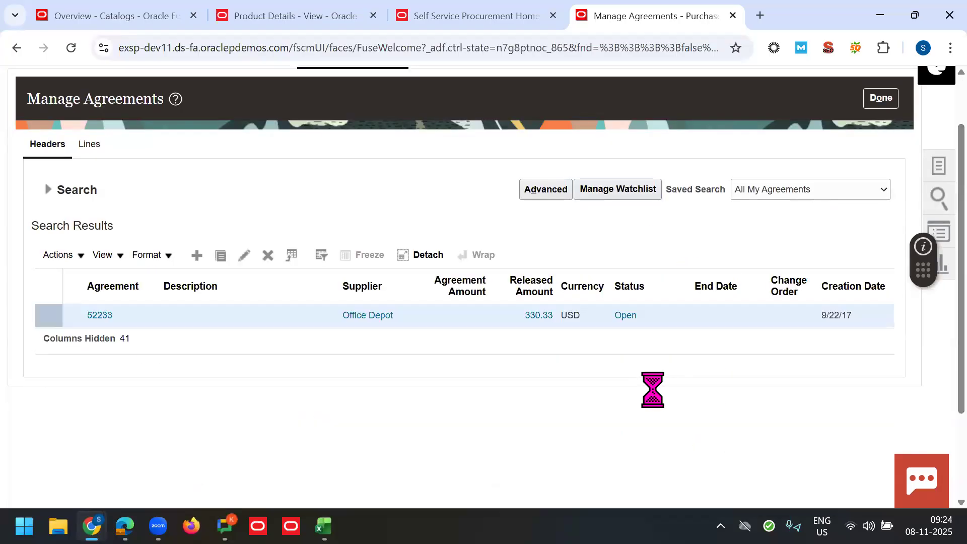
left_click(99, 316)
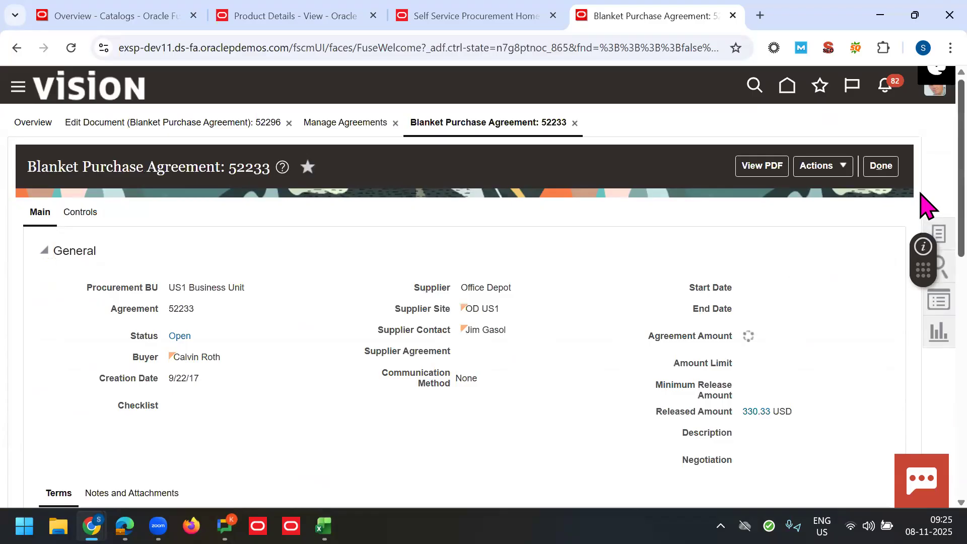
Step: Find line 31, Computation Notebook, in agreement 52233 and open its full line page
scroll(920, 358, "down", 5)
scroll(926, 398, "down", 4)
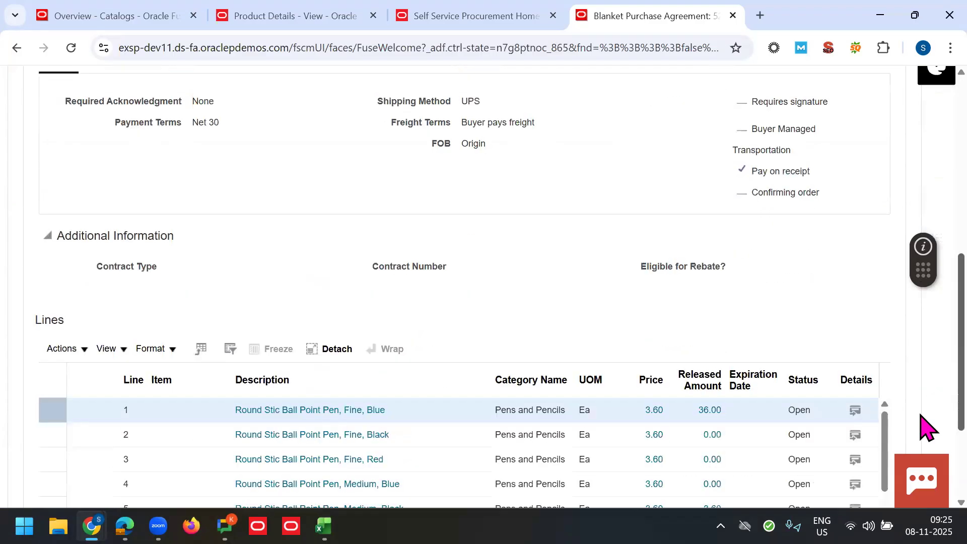
scroll(925, 427, "down", 3)
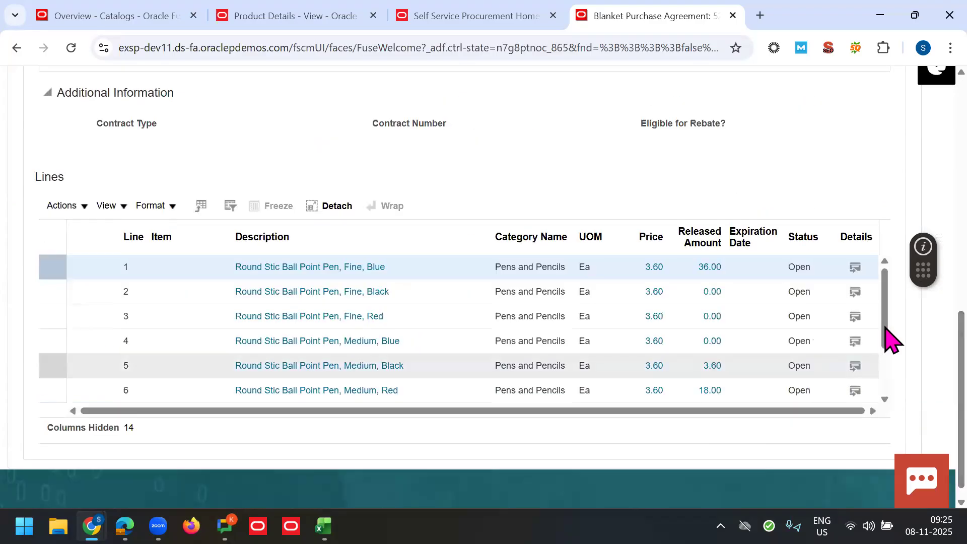
scroll(883, 343, "down", 1)
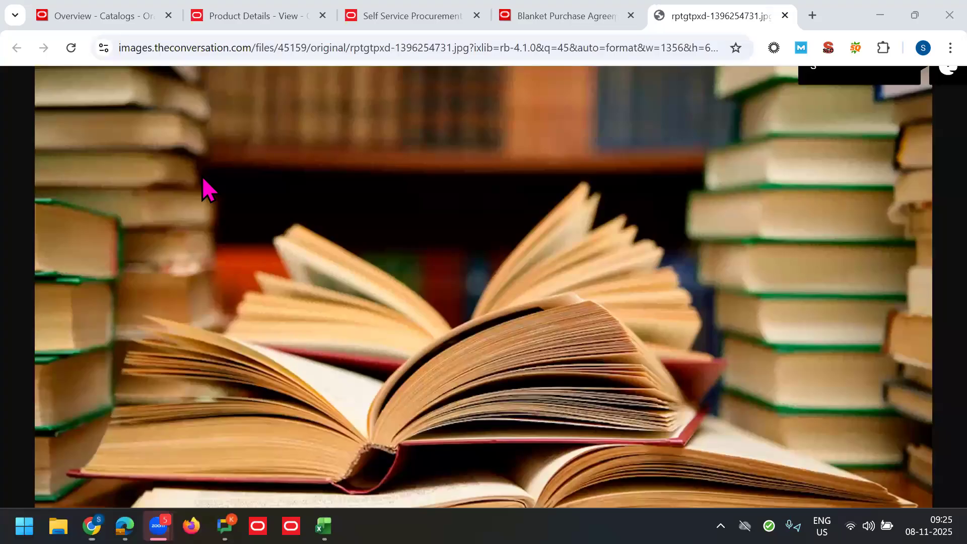
left_click(557, 15)
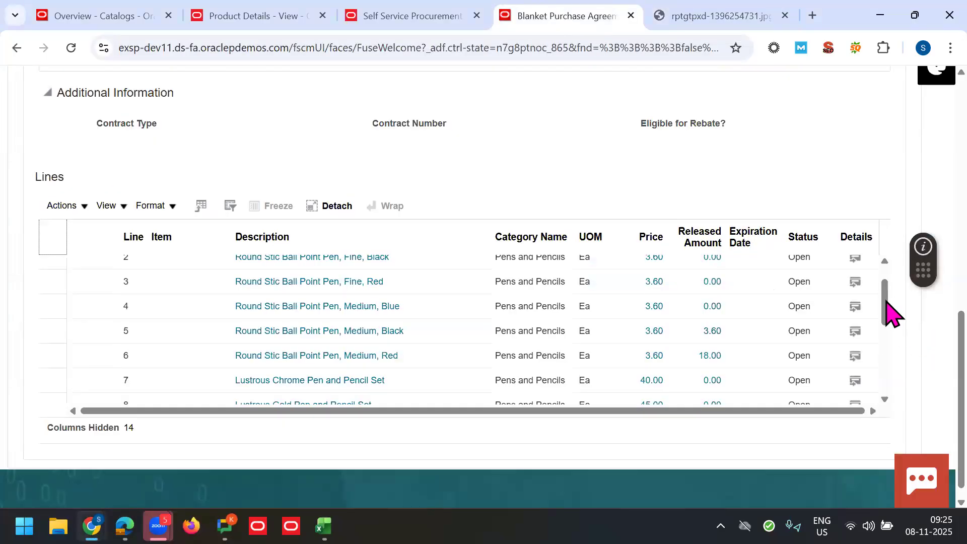
left_click_drag(890, 313, 886, 382)
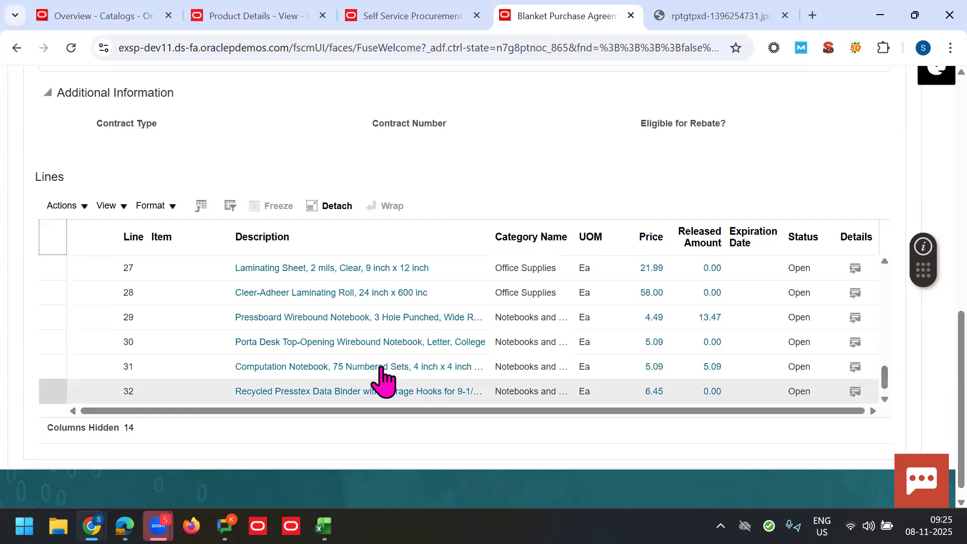
left_click(381, 371)
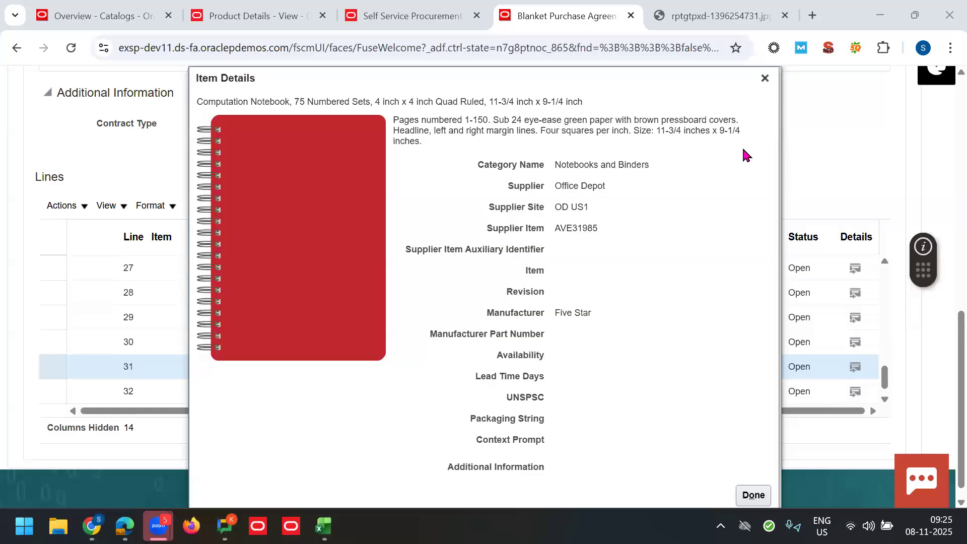
left_click(764, 78)
left_click(855, 367)
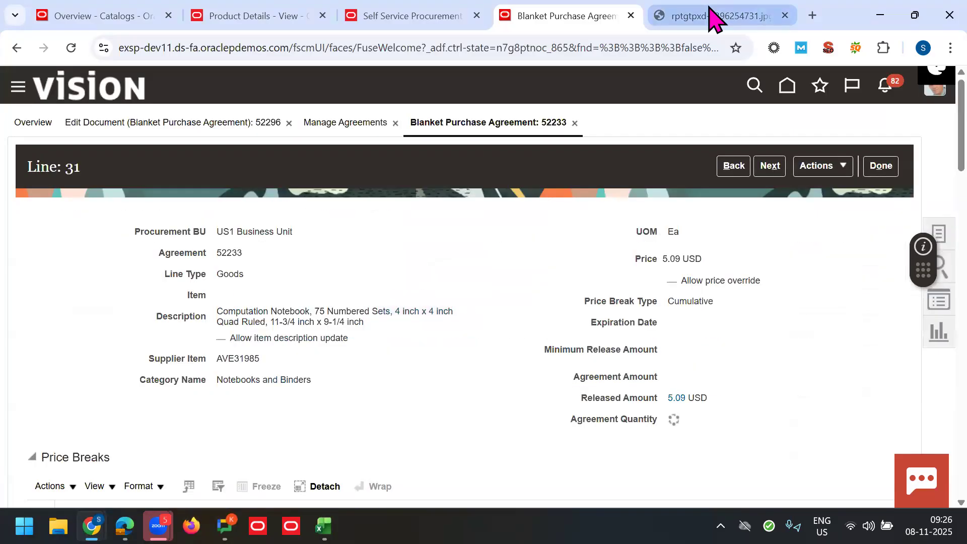
Step: Copy the link address of the Computation Notebook's Image URL
left_click(712, 15)
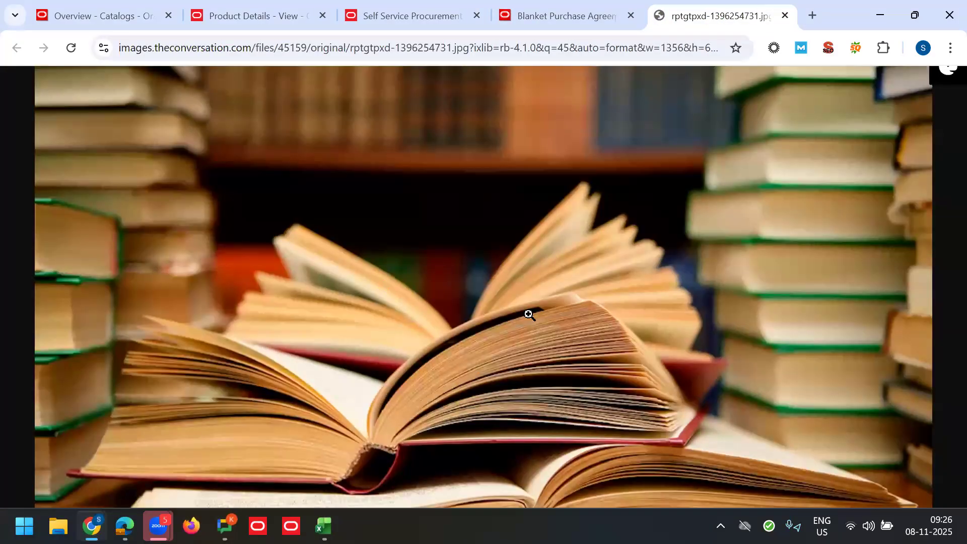
left_click(572, 14)
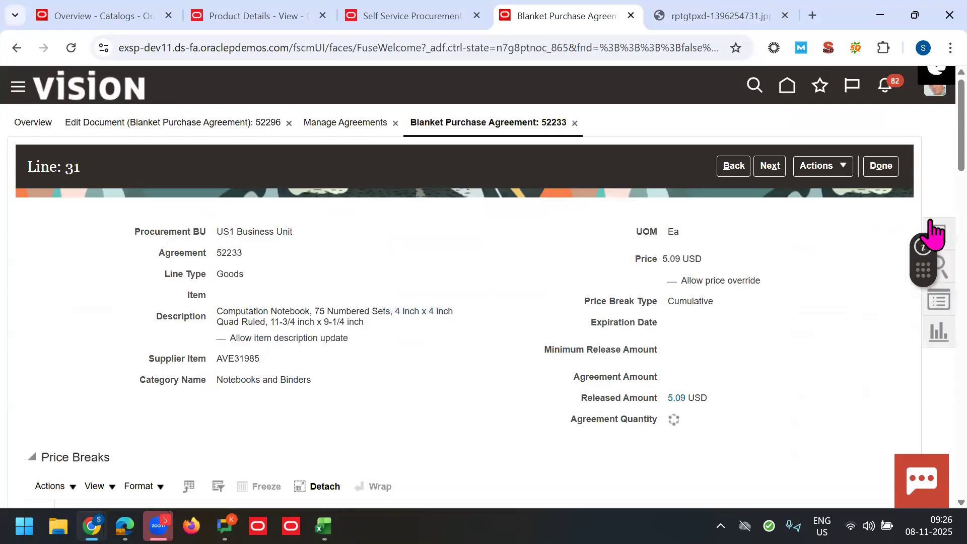
scroll(926, 252, "down", 10)
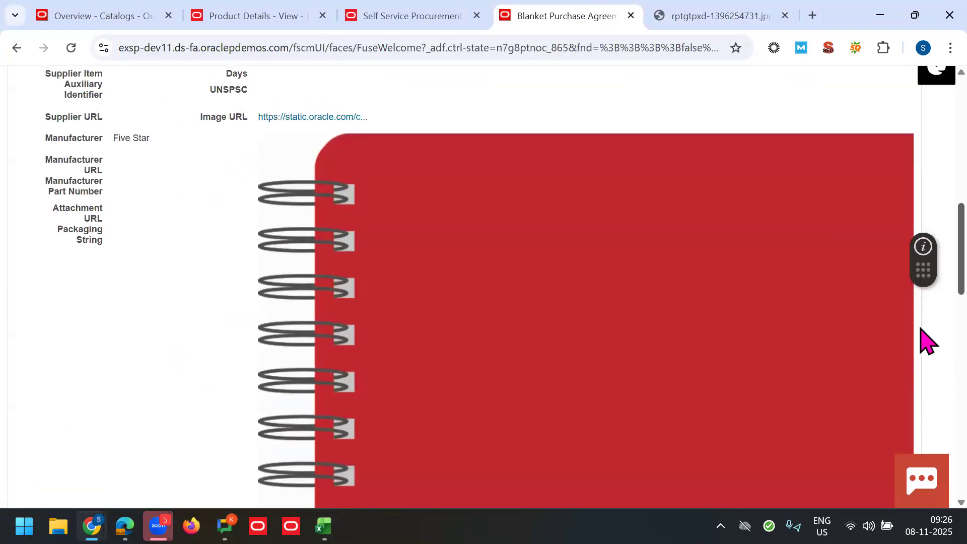
scroll(928, 341, "down", 4)
scroll(921, 473, "down", 5)
scroll(928, 313, "up", 15)
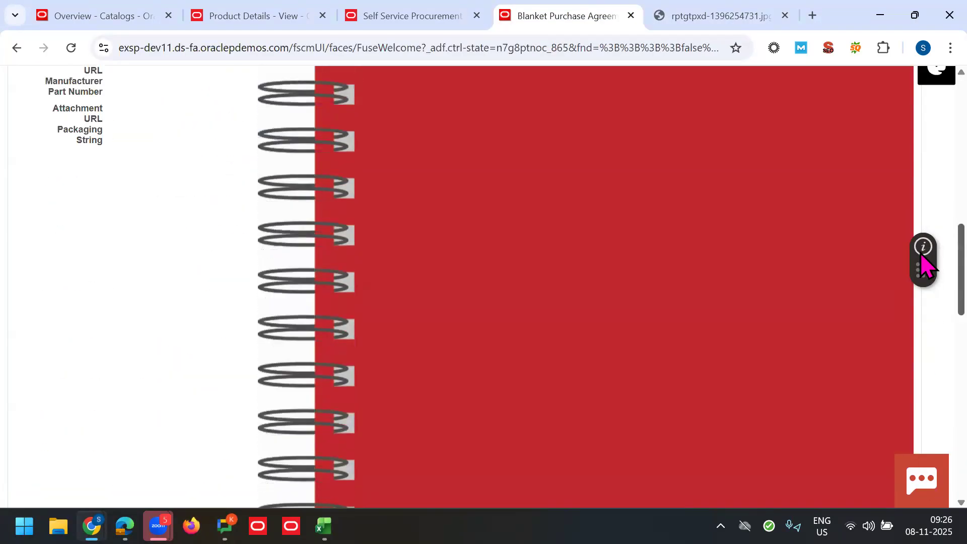
scroll(316, 267, "up", 1)
right_click(316, 261)
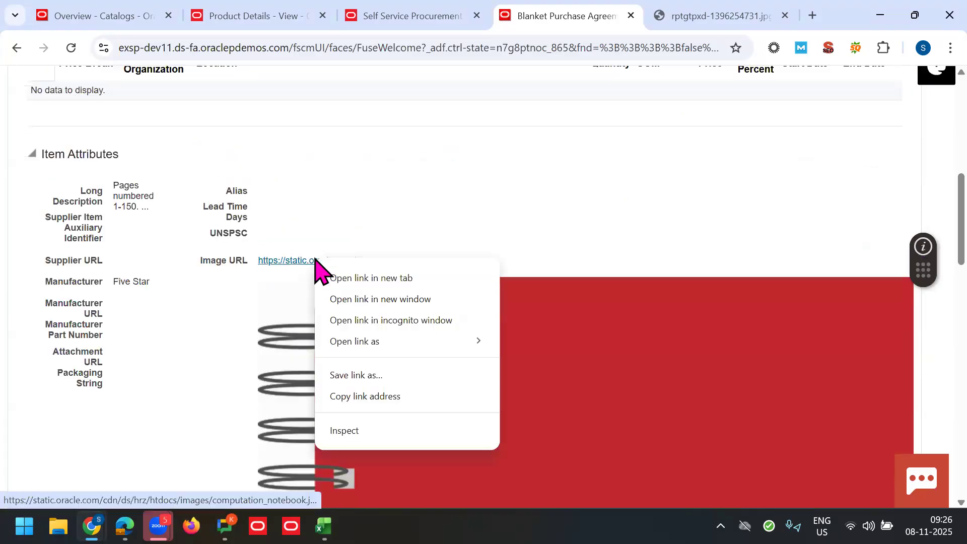
left_click(378, 406)
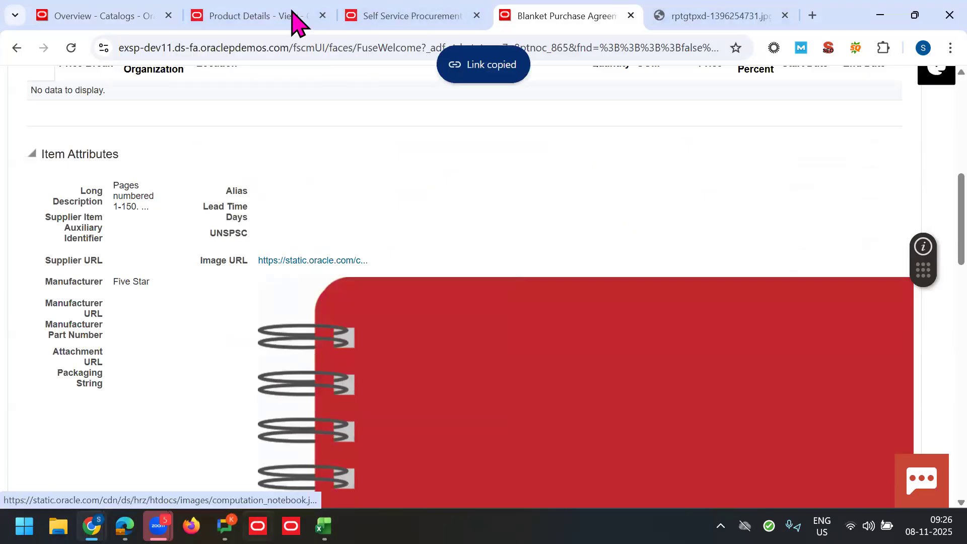
scroll(923, 231, "up", 10)
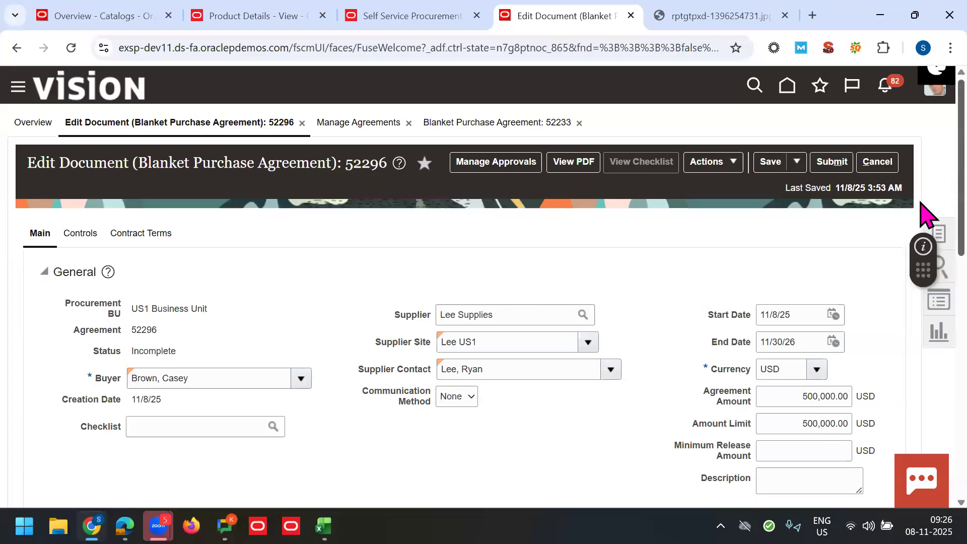
Step: Paste the notebook URL into line 1's Image URL and Thumbnail Image fields
scroll(923, 388, "down", 10)
scroll(920, 452, "down", 2)
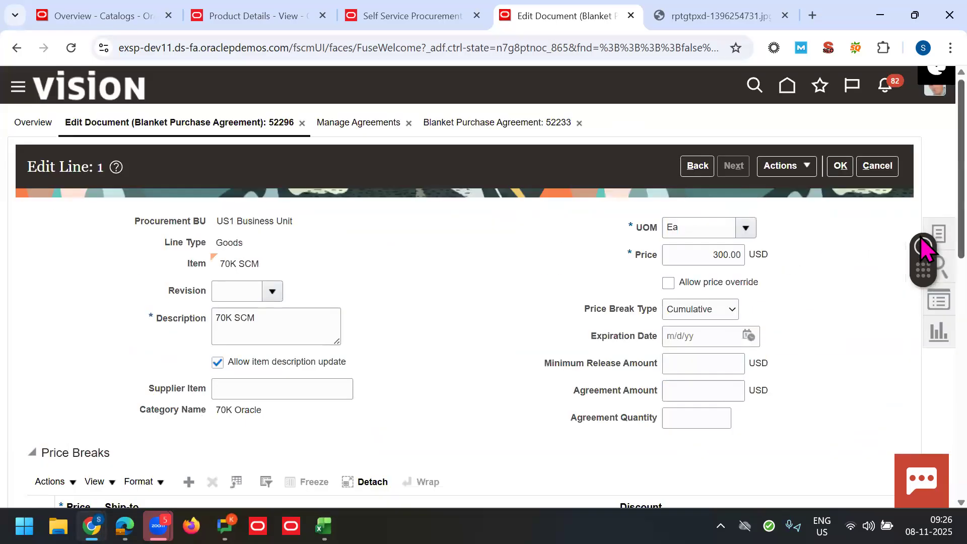
scroll(924, 281, "down", 8)
left_click(767, 335)
key("ctrl+v")
key("Tab")
key("ctrl+v")
left_click(945, 363)
Step: Save agreement 52296 and submit it for approval
scroll(946, 166, "up", 8)
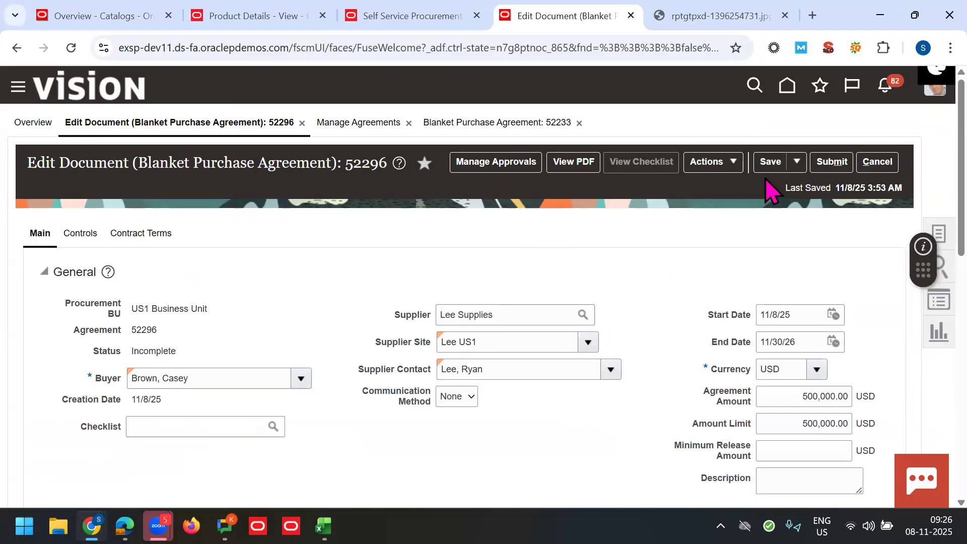
left_click(769, 168)
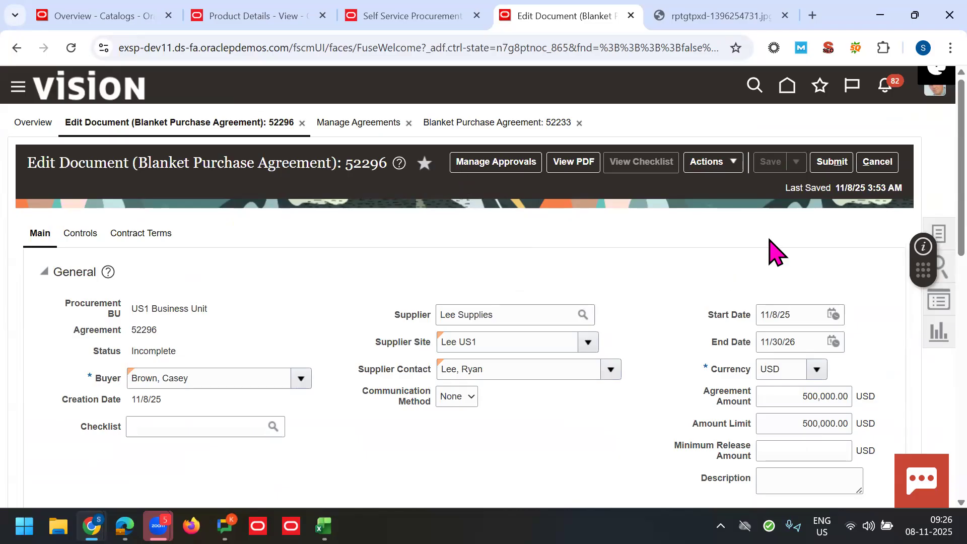
left_click(762, 166)
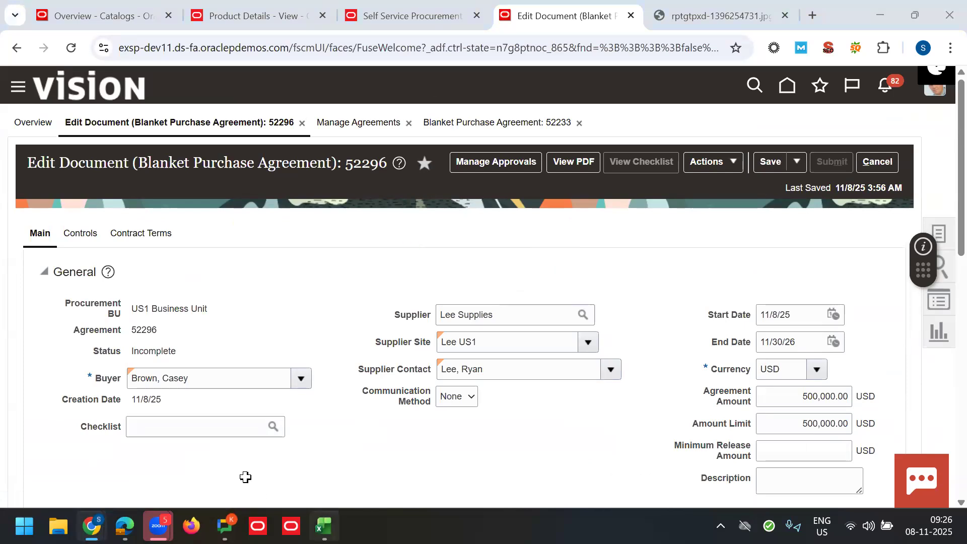
key("alt+Tab")
Step: Enter Step4 'Browsing Category' and Step5 'Creating the Local Catalog' in rows 53–54
type("Step4")
key("Tab")
type("Browi")
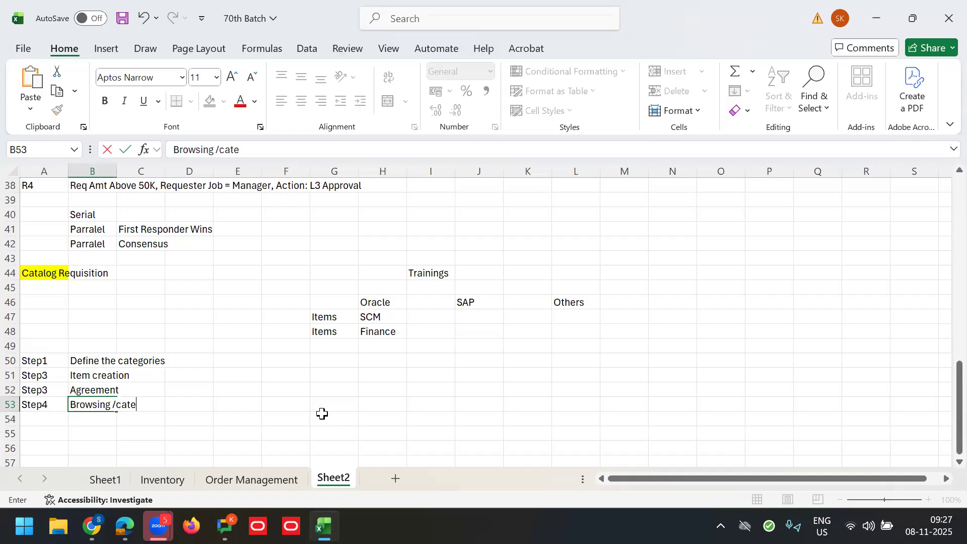
type("ng Categor")
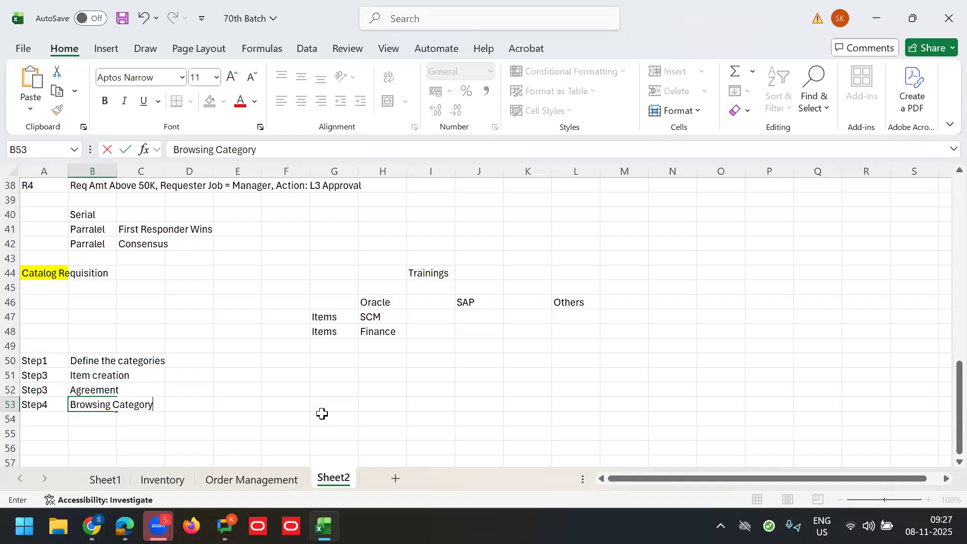
type("y")
key("Tab")
left_click(61, 423)
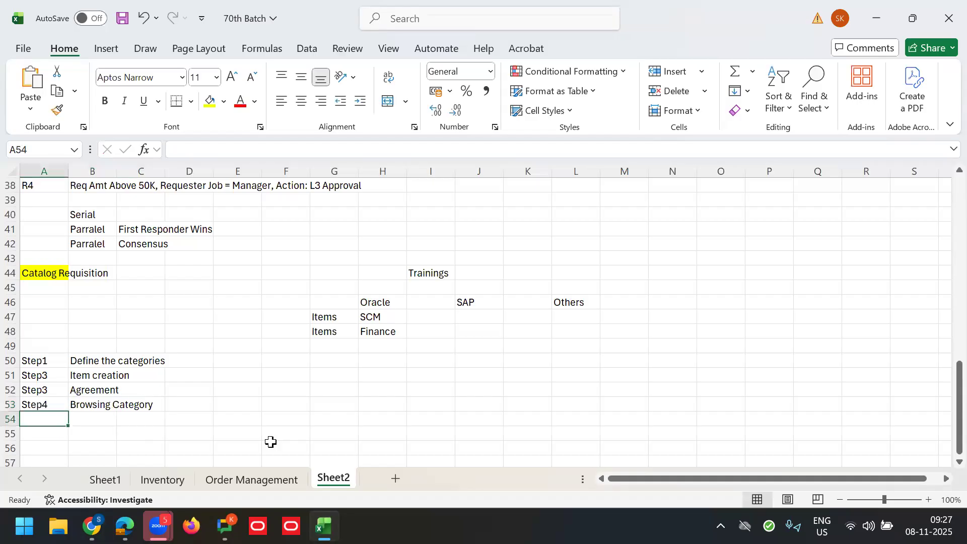
type("Step5q")
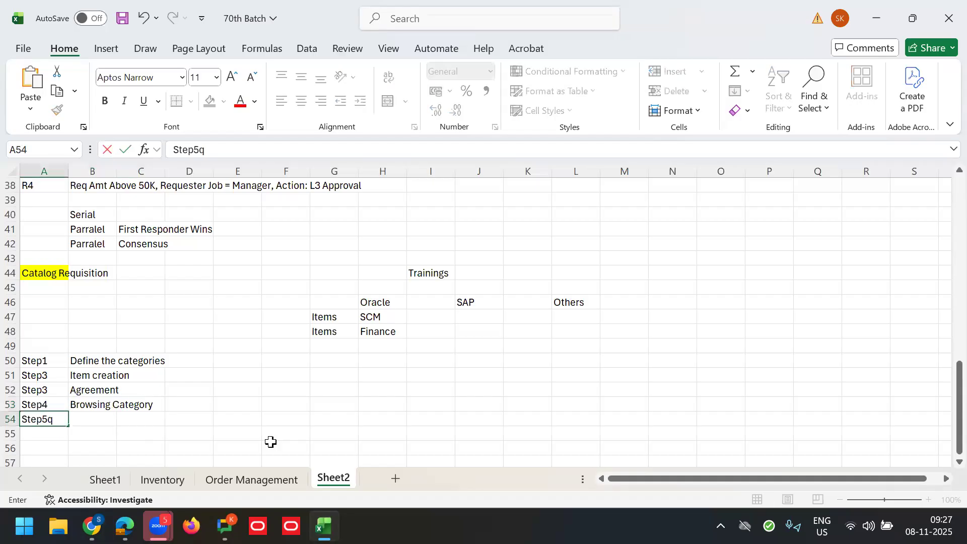
key("BackSpace")
key("Tab")
type("Cre")
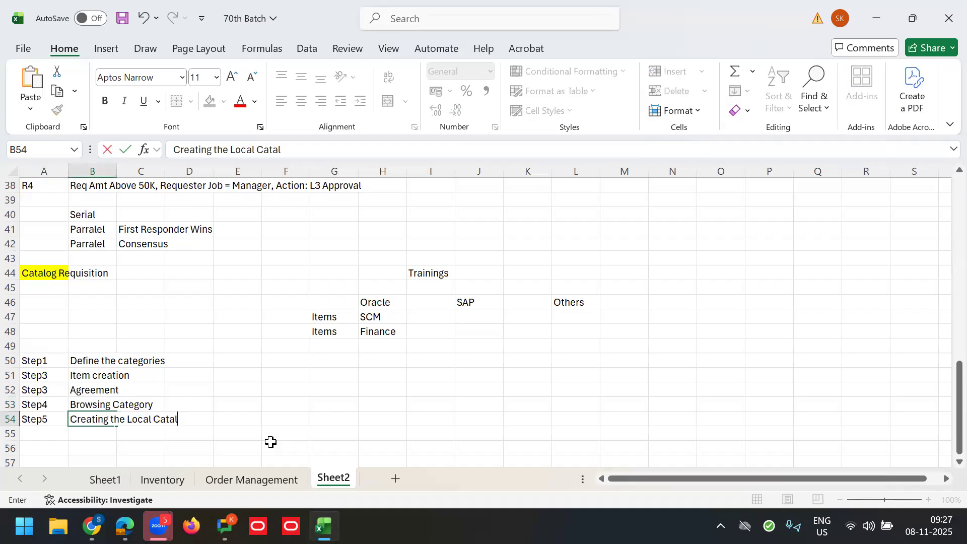
type("ating the Local Catalog")
key("Tab")
Step: Add Step6 'Adding the Local Catalog to Content Zone' in row 55
key("Return")
type("Step6")
key("Tab")
type("Adding the")
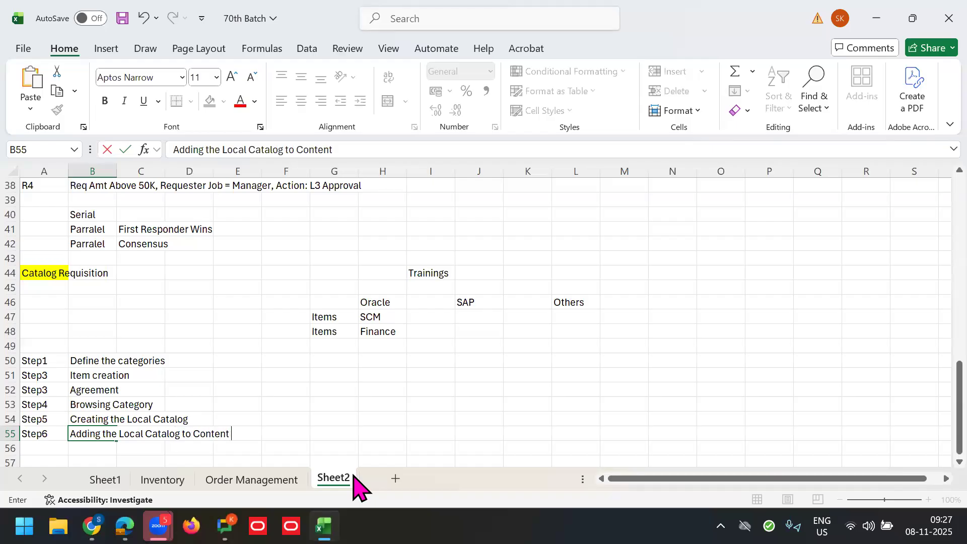
type("Zone")
key("Tab")
Step: Select and review the three new step rows across columns A–B
left_click(75, 404)
left_click(32, 405)
key("shift+Down")
key("shift+Down")
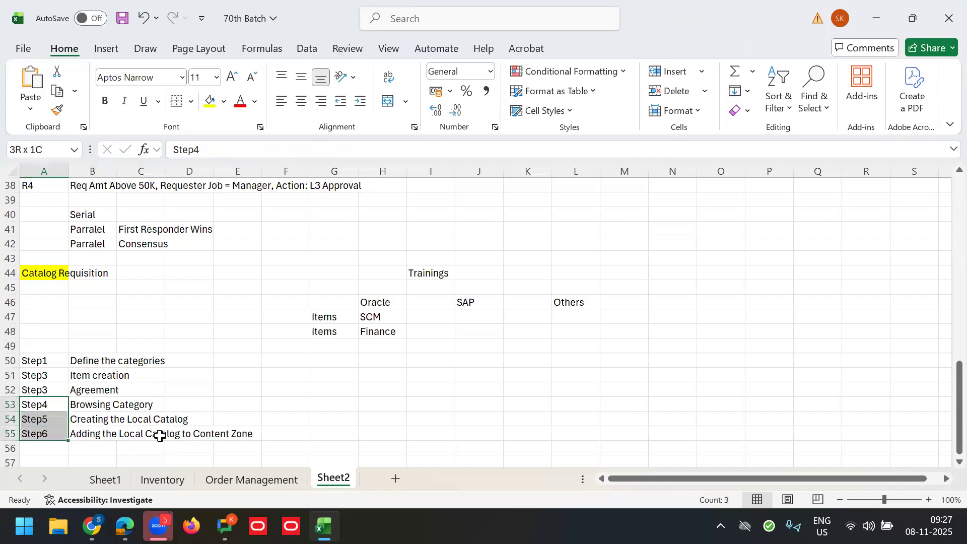
key("shift+Right")
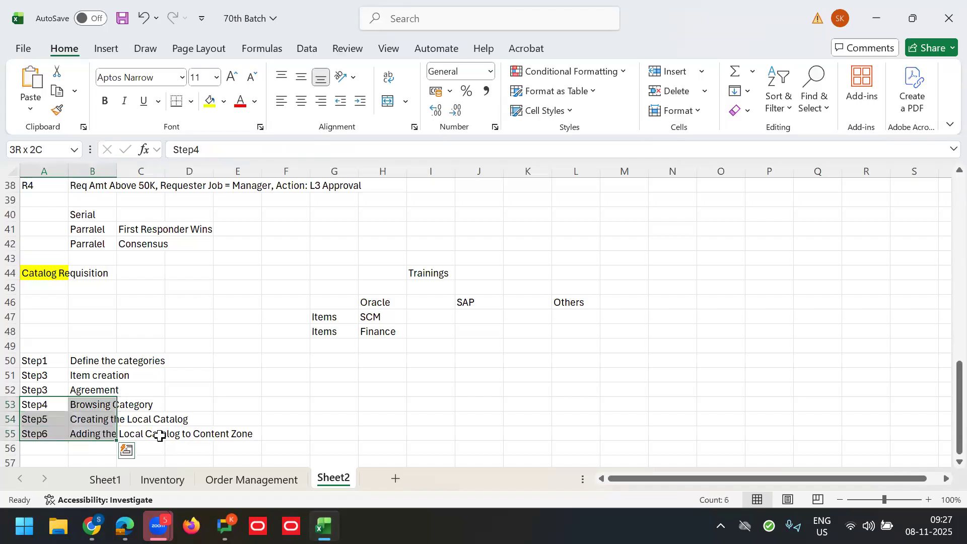
left_click(43, 412)
left_click(80, 409)
left_click(32, 403)
left_click(90, 402)
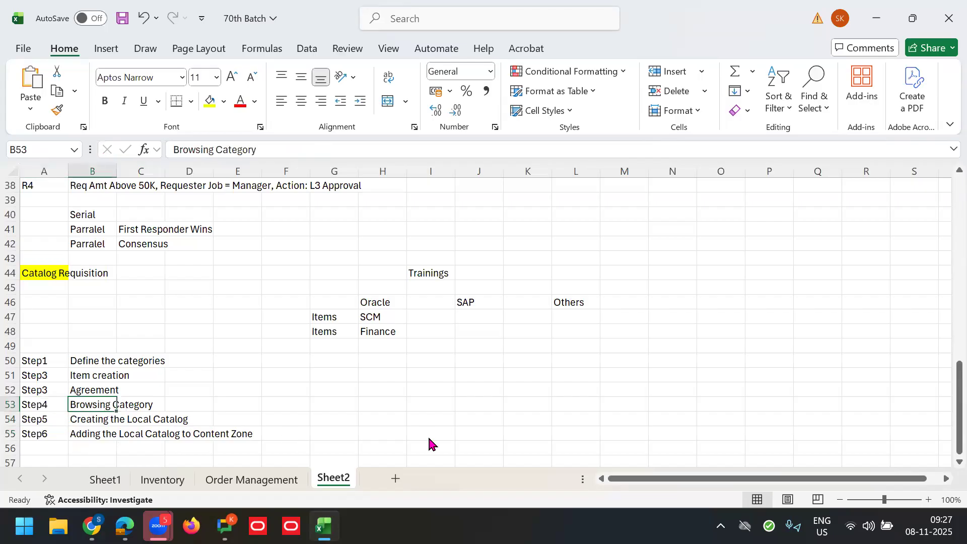
key("alt+Tab")
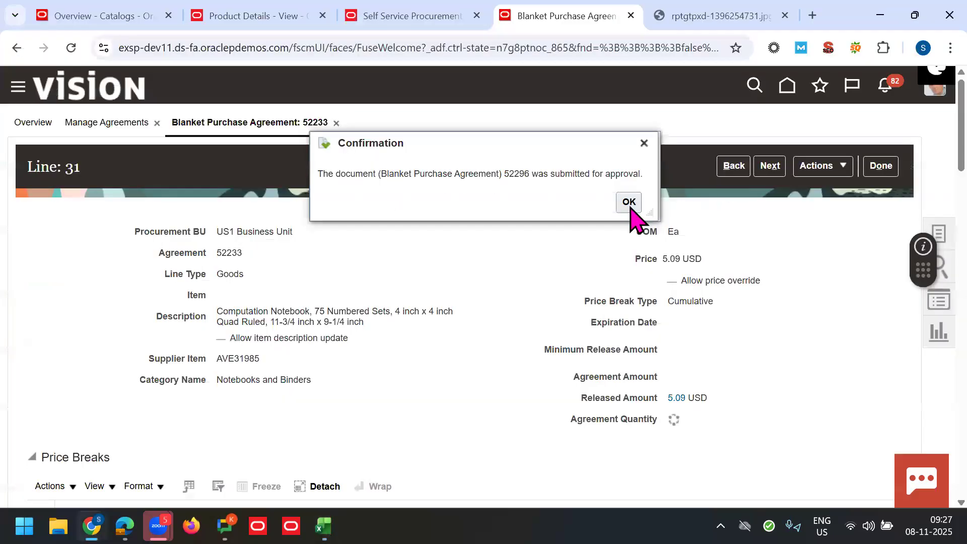
Step: Dismiss the submission confirmation and open the Catalog Category Hierarchy
left_click(628, 202)
left_click(139, 12)
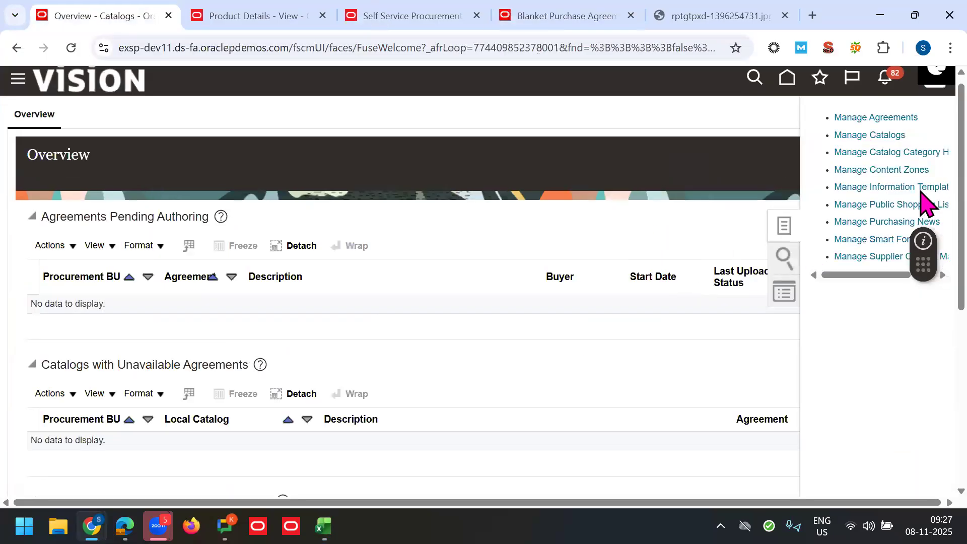
left_click(907, 156)
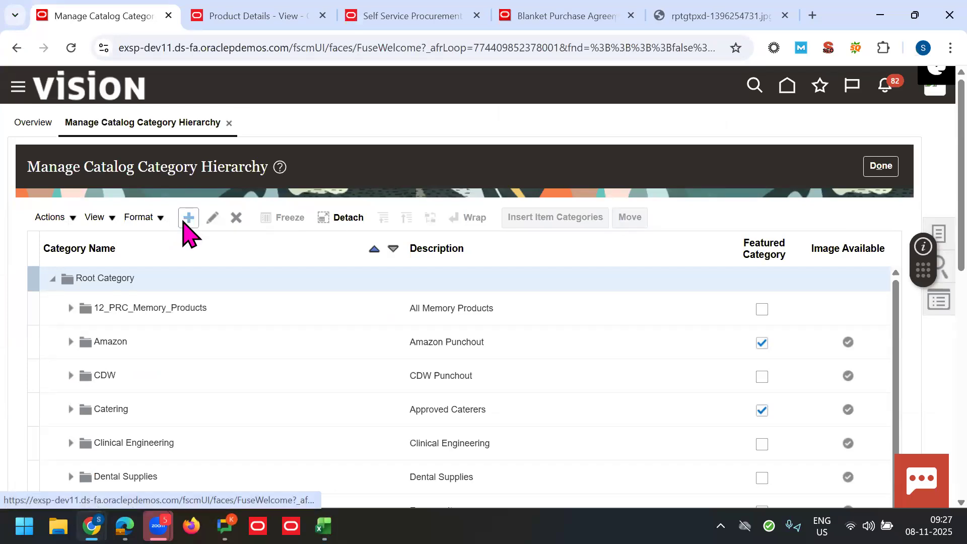
Step: Copy the Amazon category's image URL, cancel without saving, and select Root Category
left_click(276, 344)
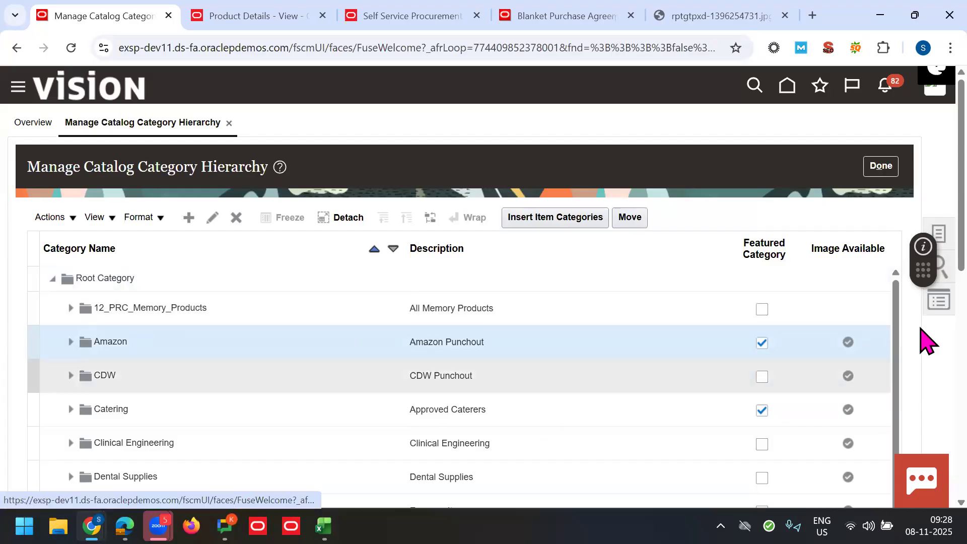
scroll(923, 259, "down", 2)
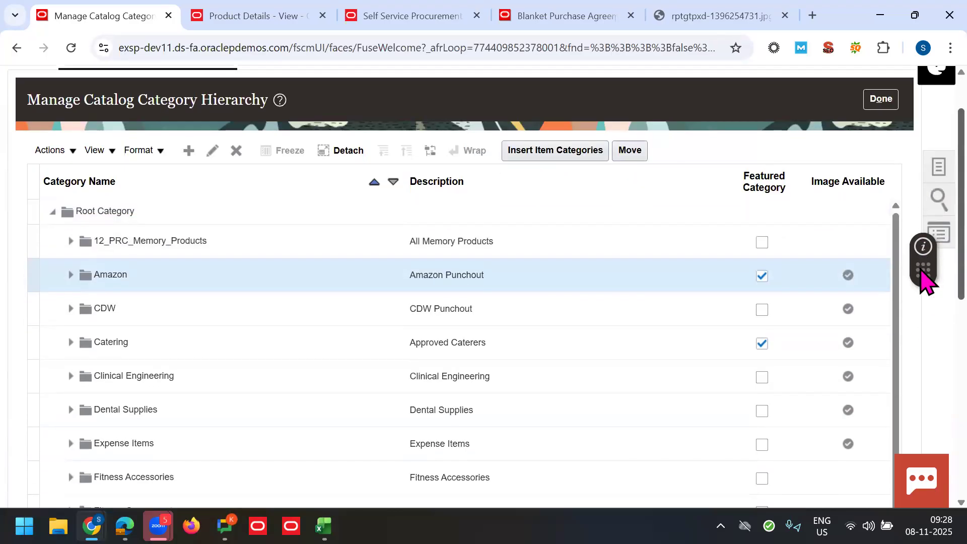
left_click(71, 254)
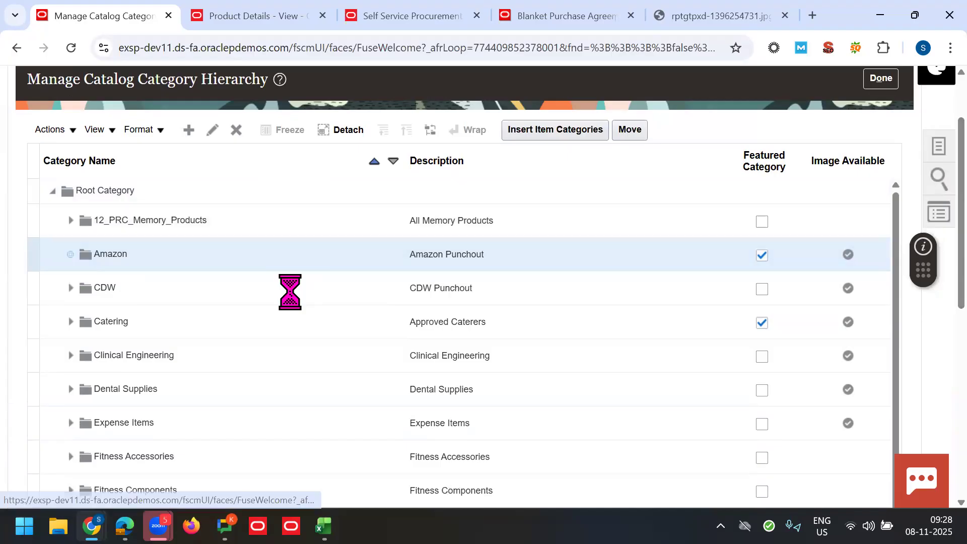
triple_click(445, 261)
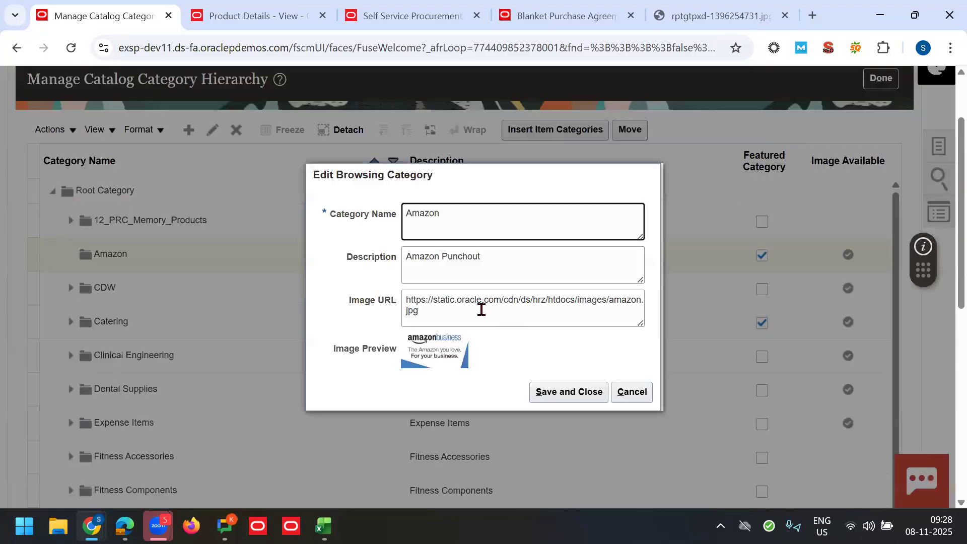
triple_click(475, 309)
key("ctrl+c")
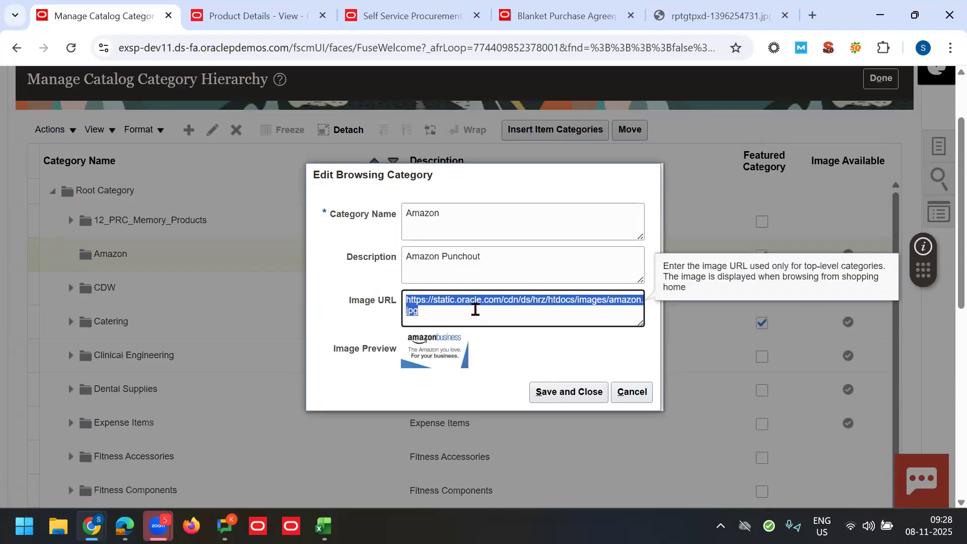
left_click(631, 392)
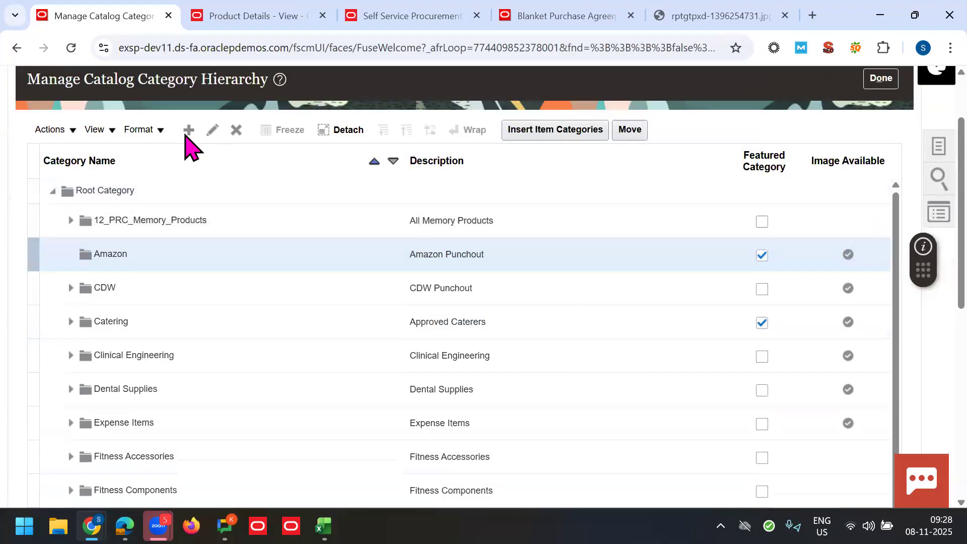
left_click(135, 184)
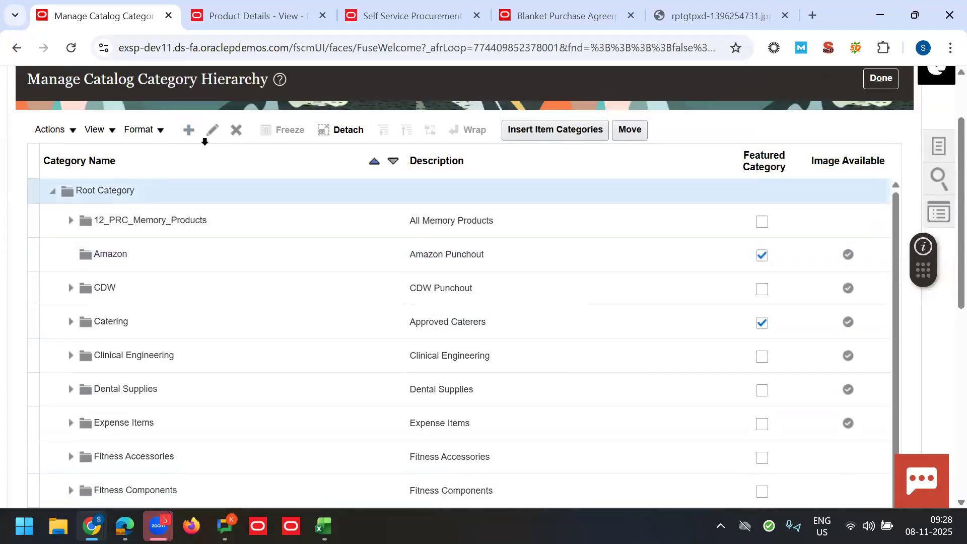
Step: Start a new browsing category named 70K Trainings with the Amazon image URL
left_click(189, 130)
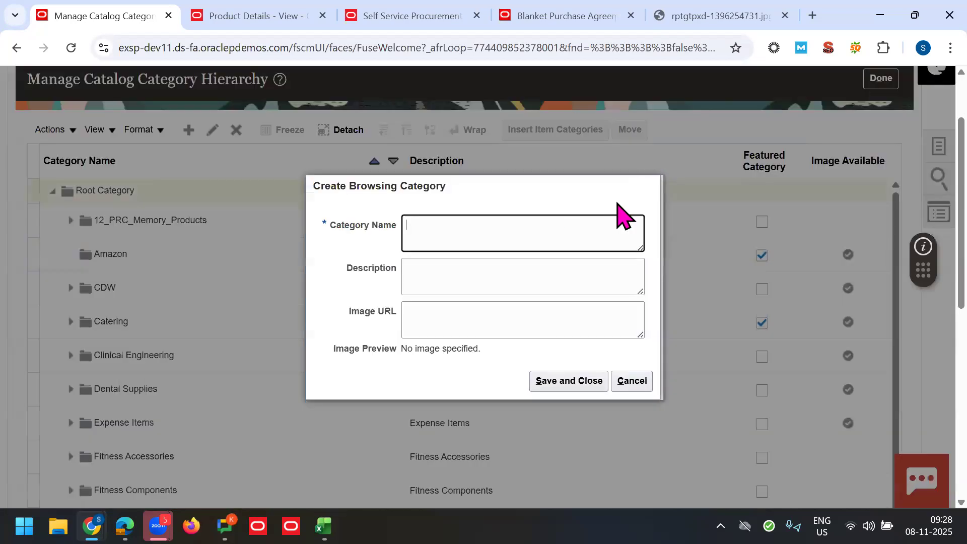
type("70")
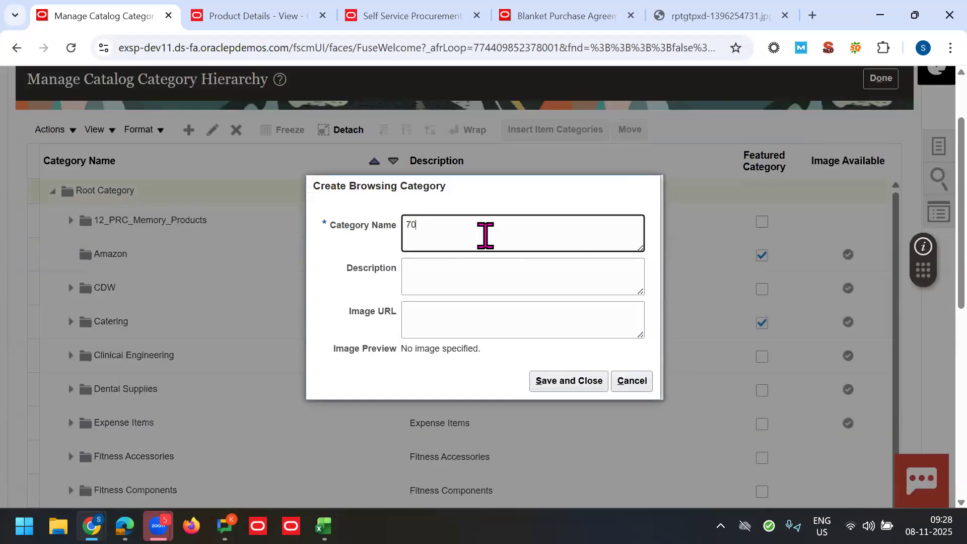
type("K Trainn")
key("BackSpace")
double_click(485, 234)
key("Tab")
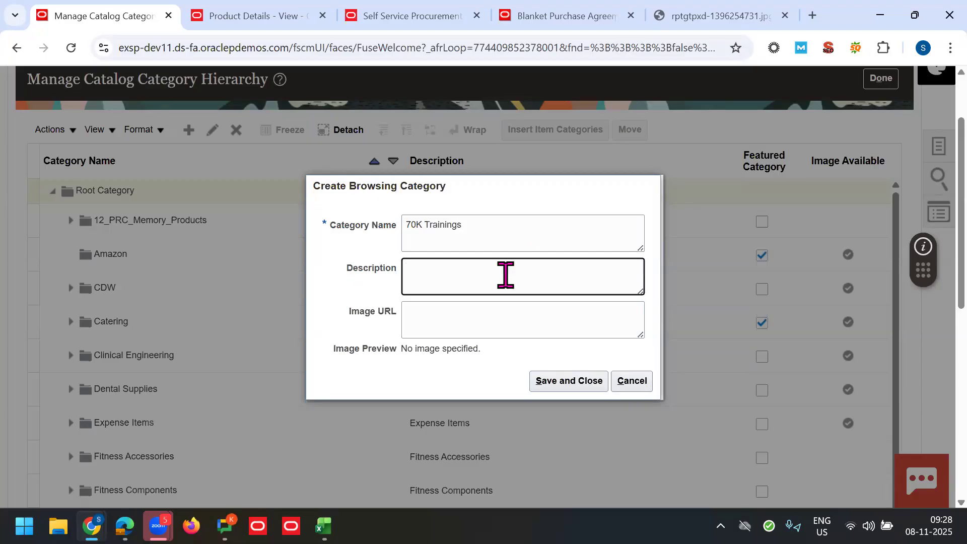
left_click(448, 320)
key("ctrl+v")
Step: Use 70K Trainings as the description too, check the fields, and save the category
left_click(472, 224)
key("ctrl+a")
key("ctrl+c")
left_click(442, 269)
key("ctrl+v")
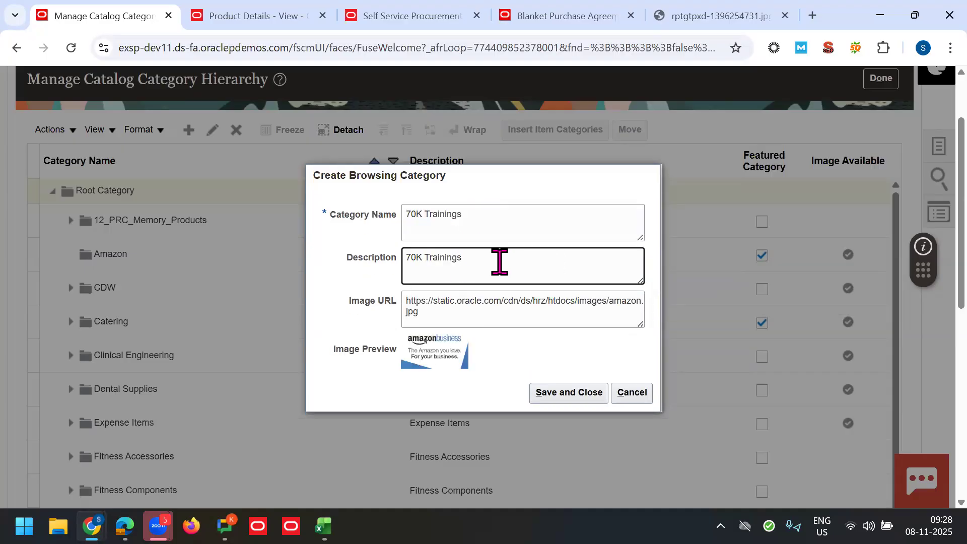
key("ctrl+a")
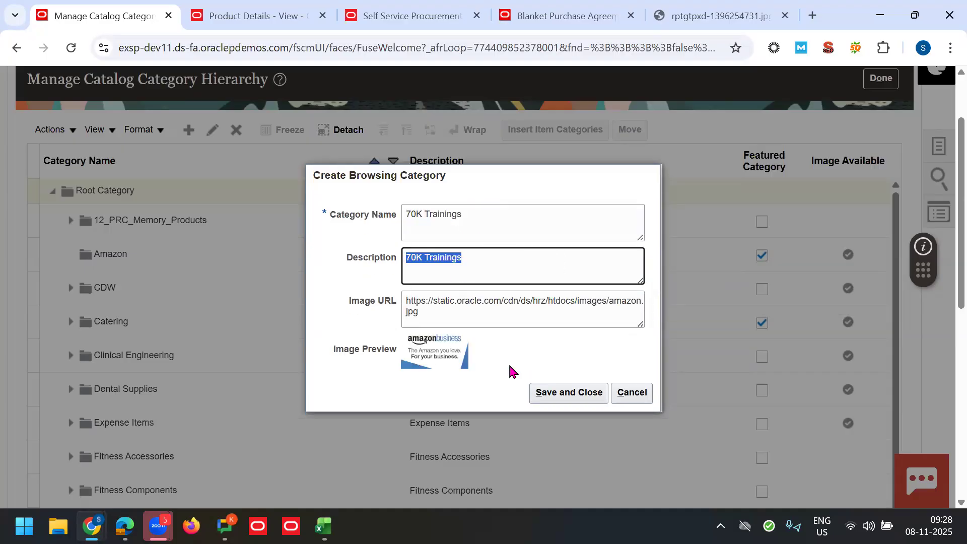
left_click(519, 202)
left_click(479, 218)
key("ctrl+a")
left_click(466, 251)
key("ctrl+a")
left_click(429, 308)
key("ctrl+a")
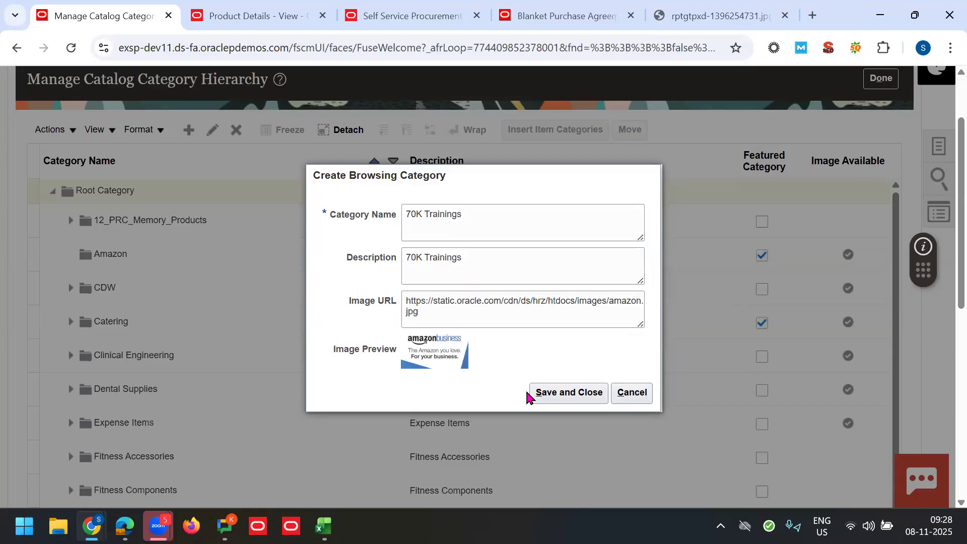
left_click(544, 397)
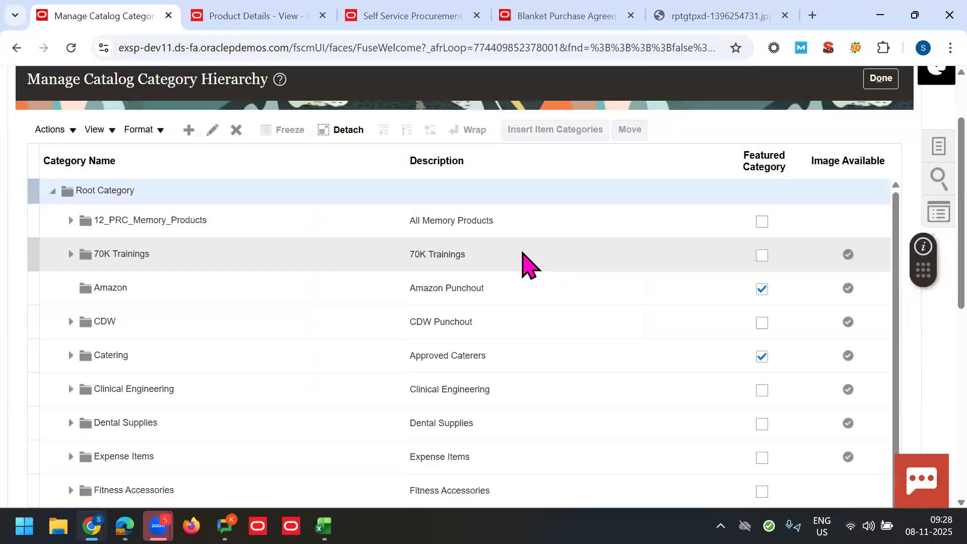
Step: Attach the 70K Oracle, 70K Others and 70K SAP item categories to 70K Trainings
left_click(367, 254)
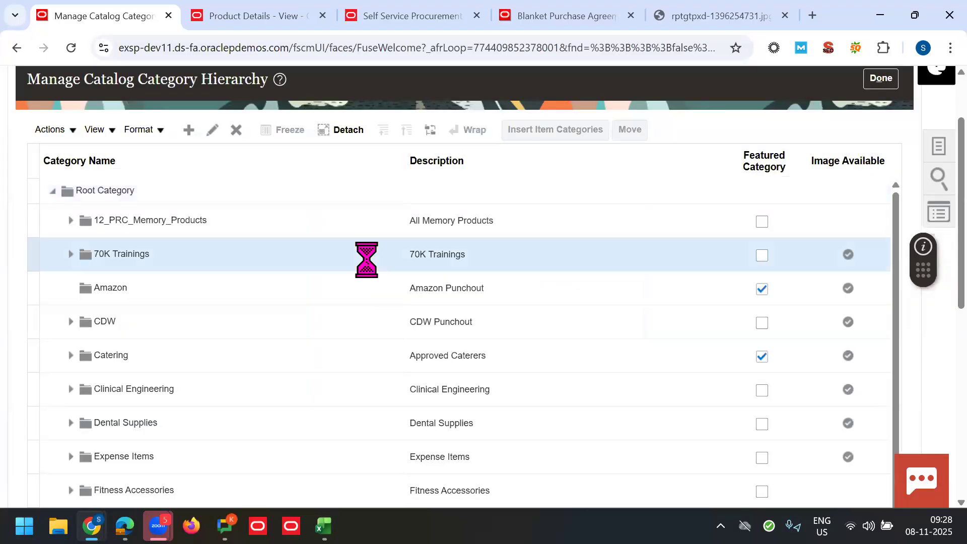
left_click(540, 129)
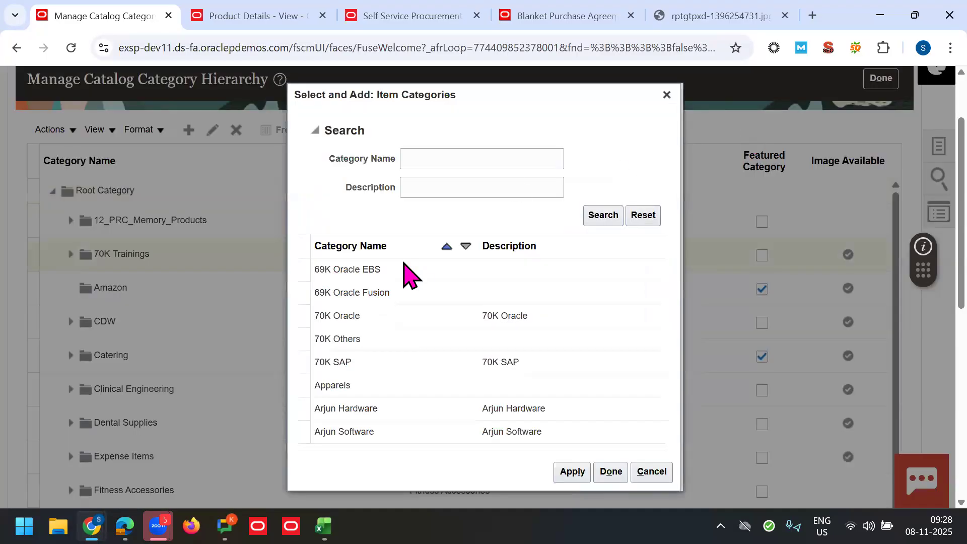
left_click(364, 318)
left_click(453, 339, "ctrl")
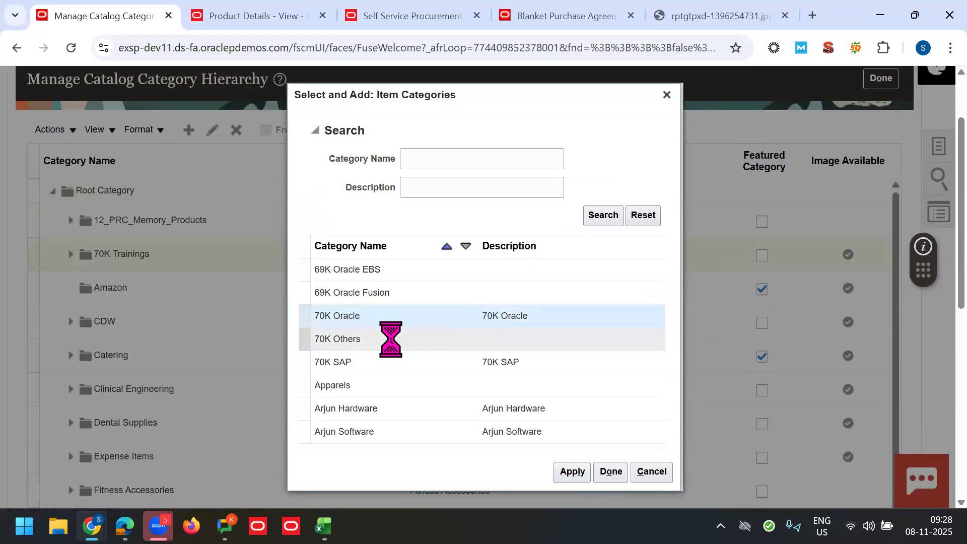
left_click(388, 361, "ctrl")
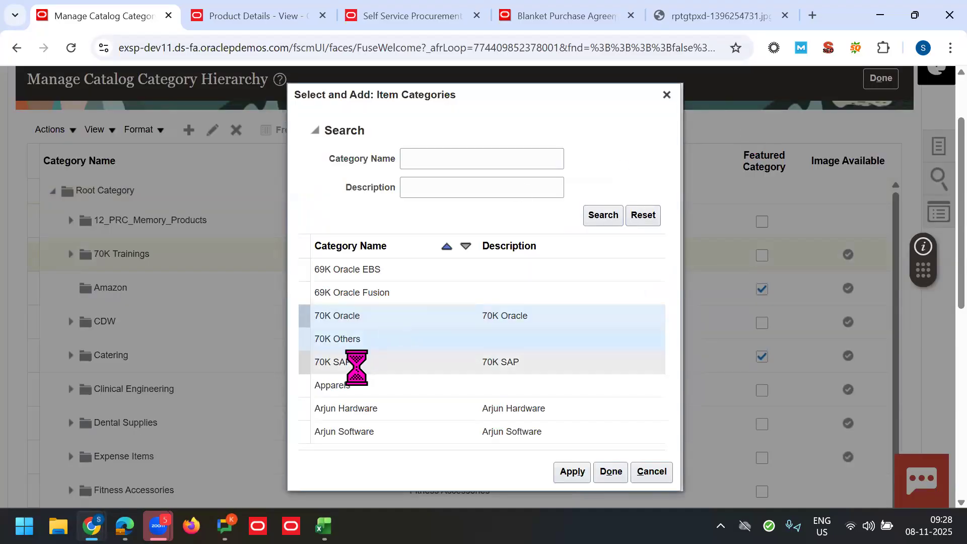
left_click(573, 475)
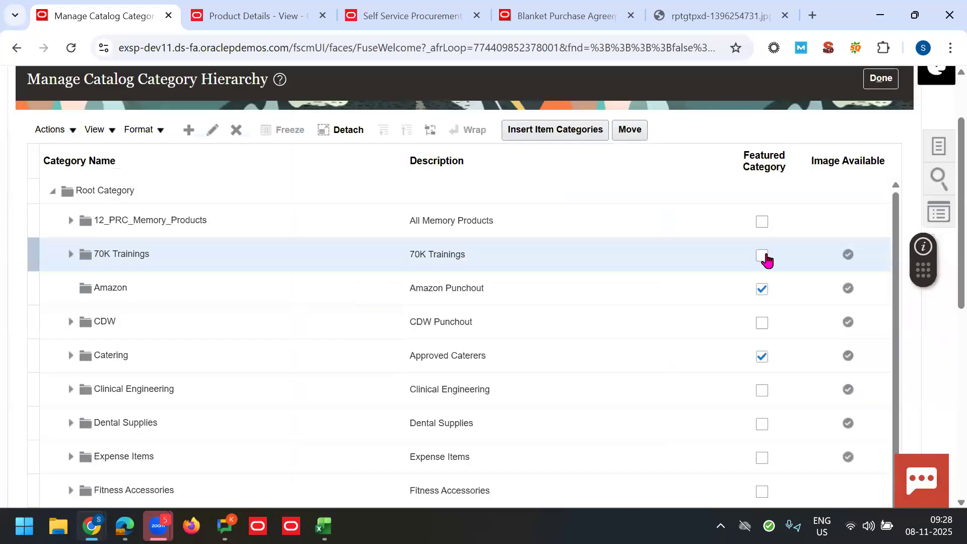
Step: Mark 70K Trainings as featured, save the hierarchy, and show the catalog tasks
left_click(762, 256)
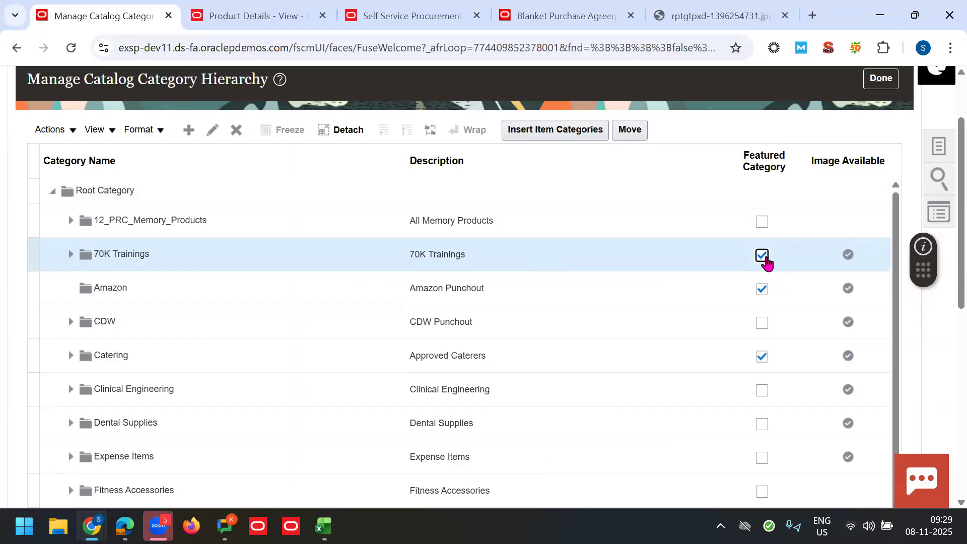
left_click(881, 83)
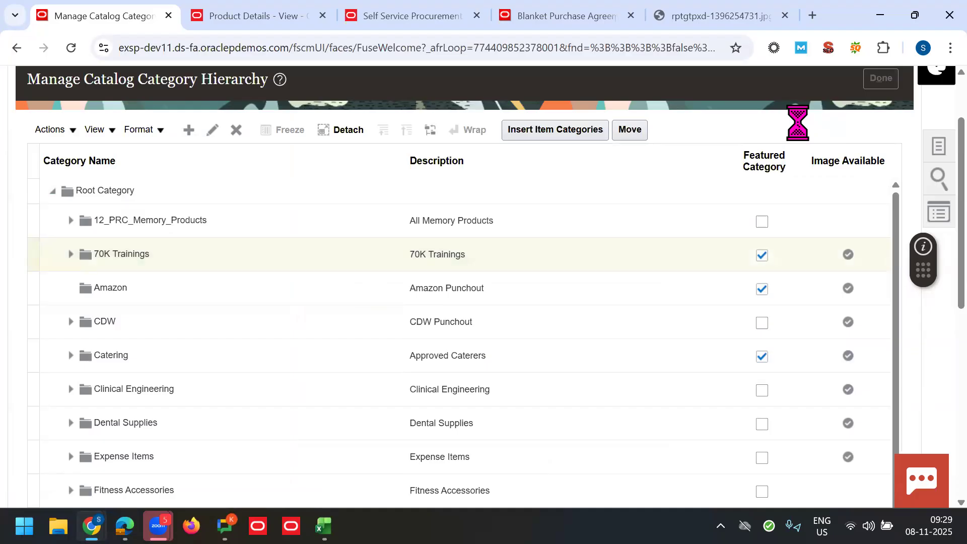
left_click(933, 234)
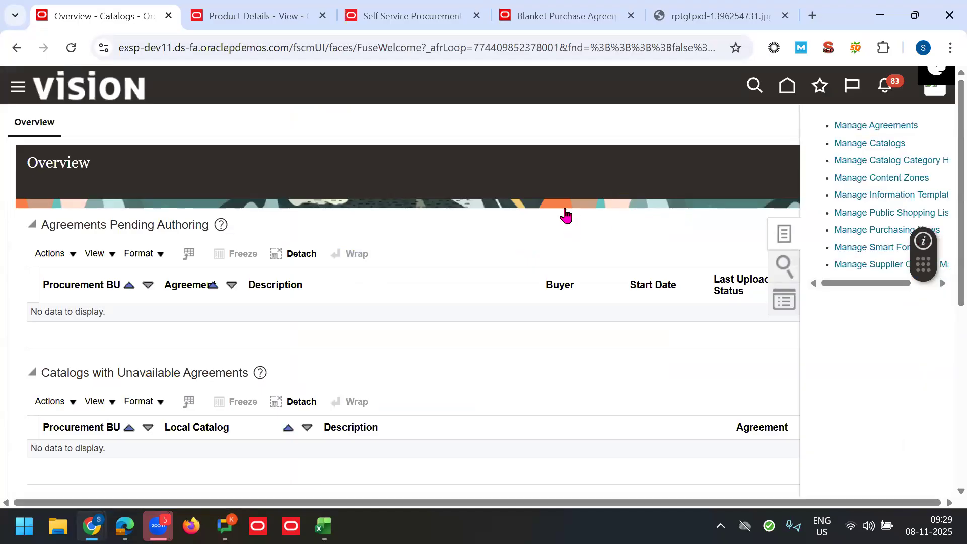
Step: Go to Manage Catalogs and start creating a new local catalog
left_click(867, 145)
scroll(755, 287, "down", 2)
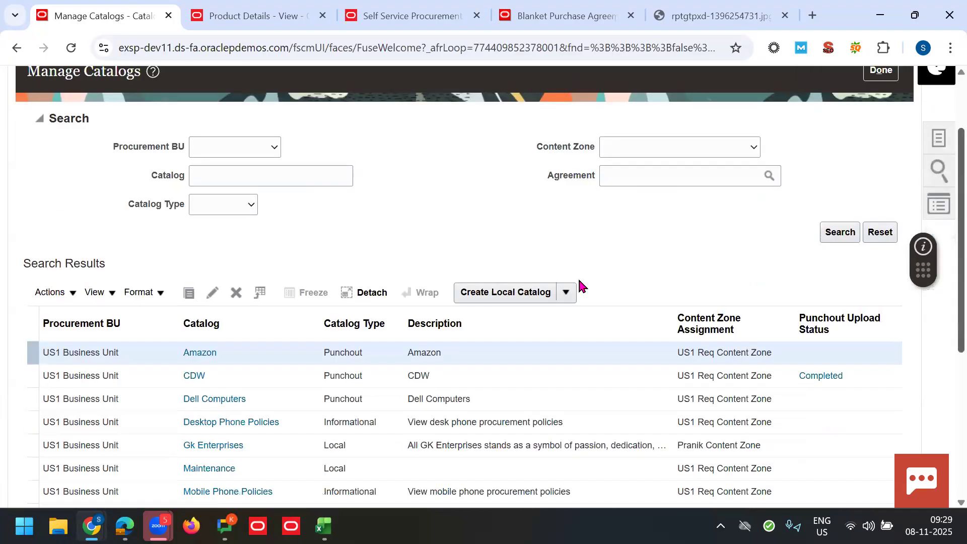
left_click(564, 294)
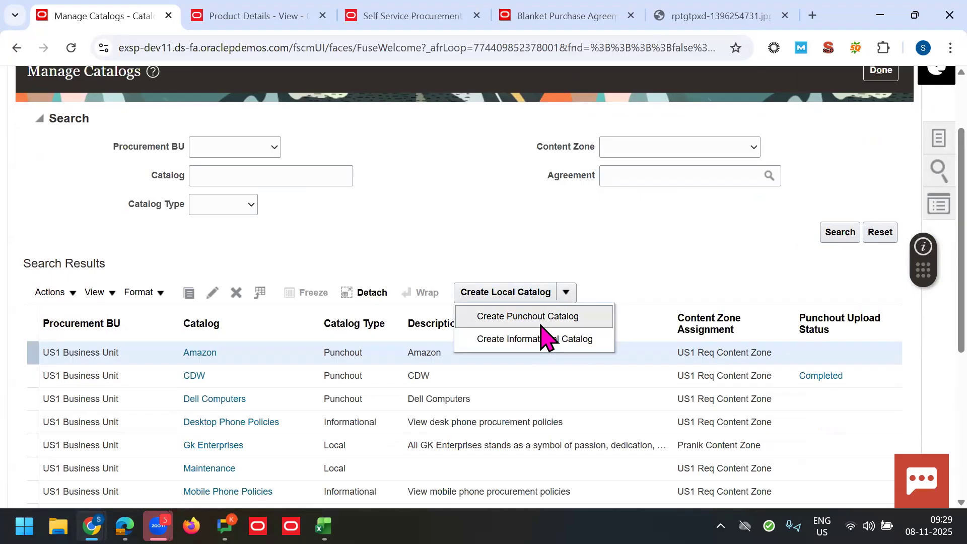
scroll(640, 280, "down", 4)
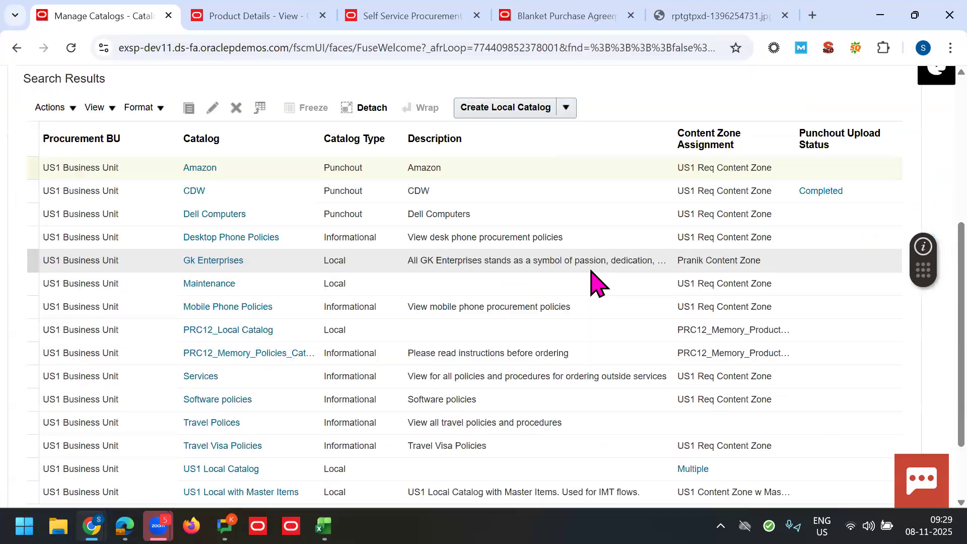
left_click(500, 110)
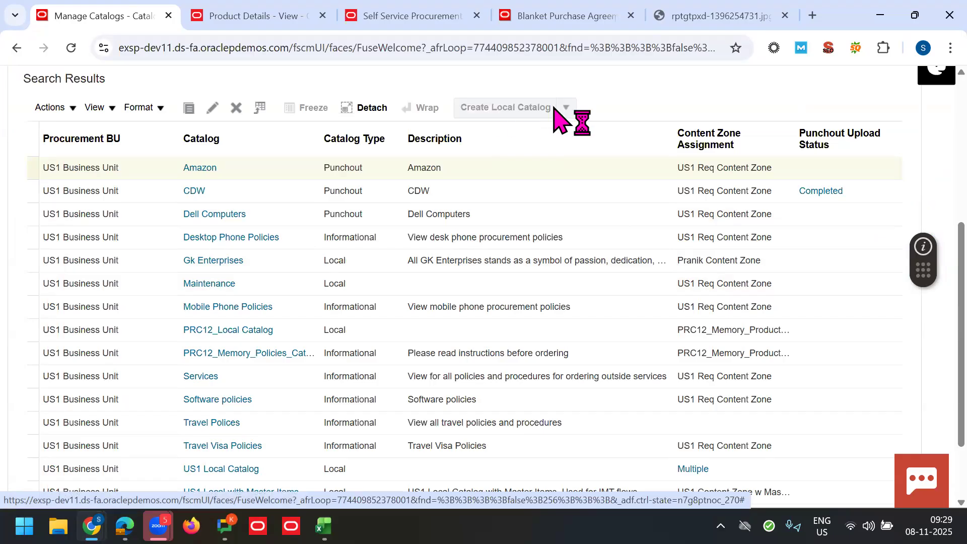
Step: Name the catalog 70K All Trainings, limit it to specific agreements, and add an agreement row
left_click(248, 247)
type("70K All Trainings")
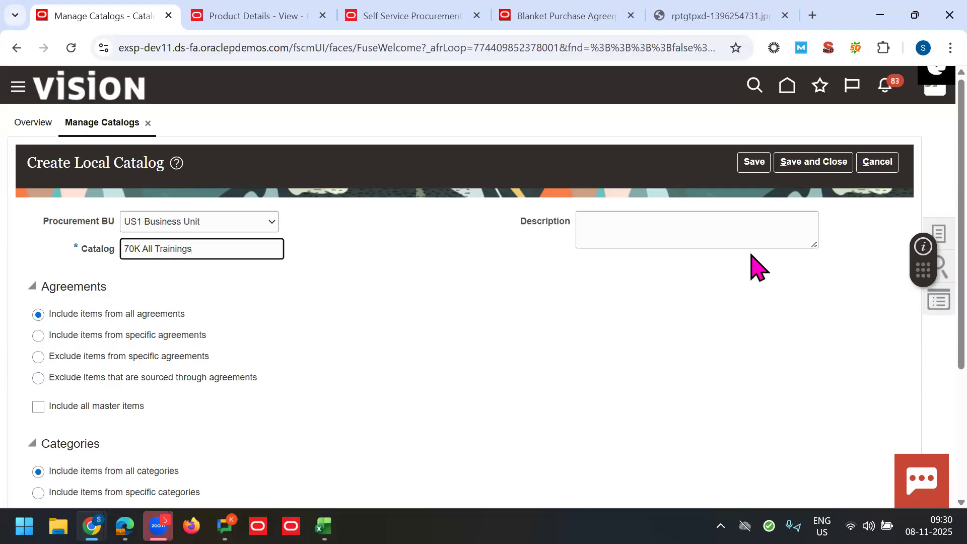
scroll(924, 262, "down", 1)
left_click_drag(920, 255, 920, 293)
left_click(661, 318)
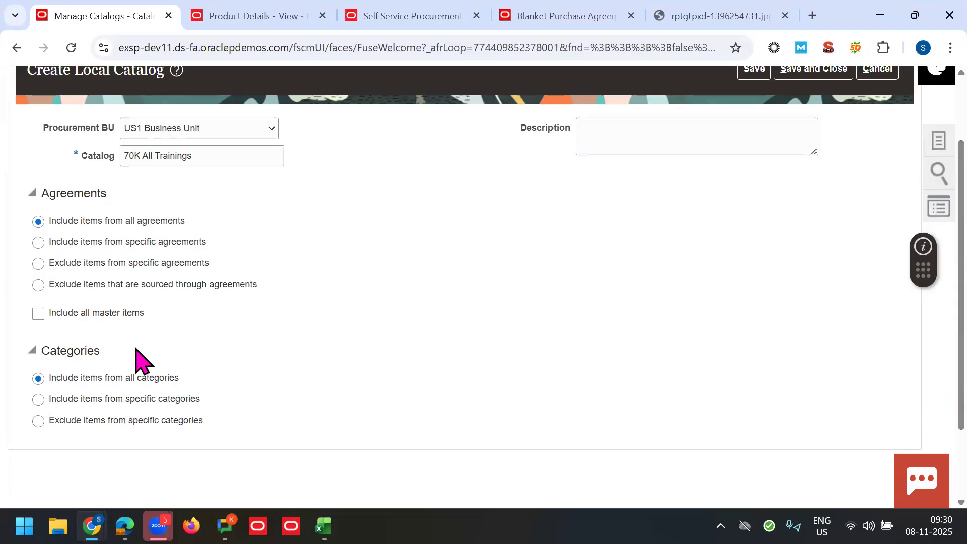
left_click(39, 243)
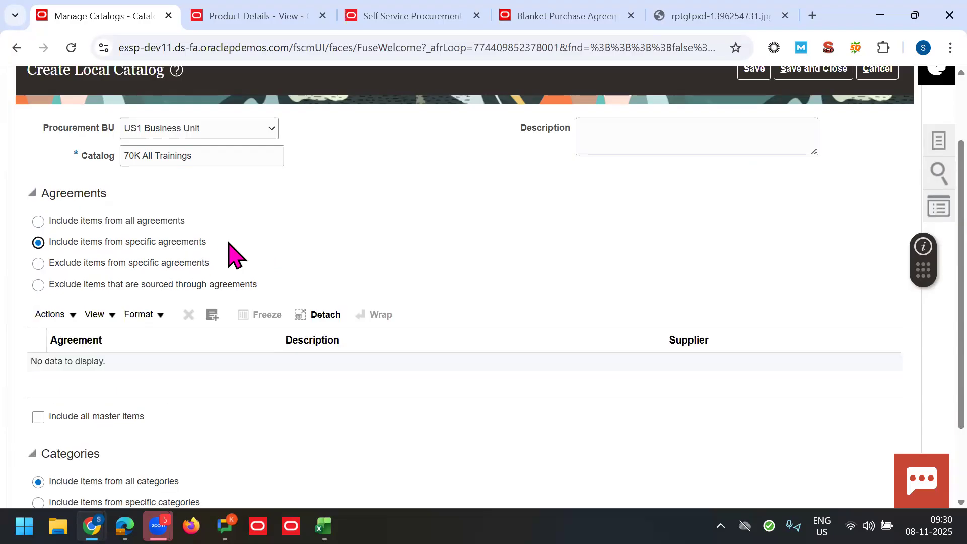
left_click(212, 314)
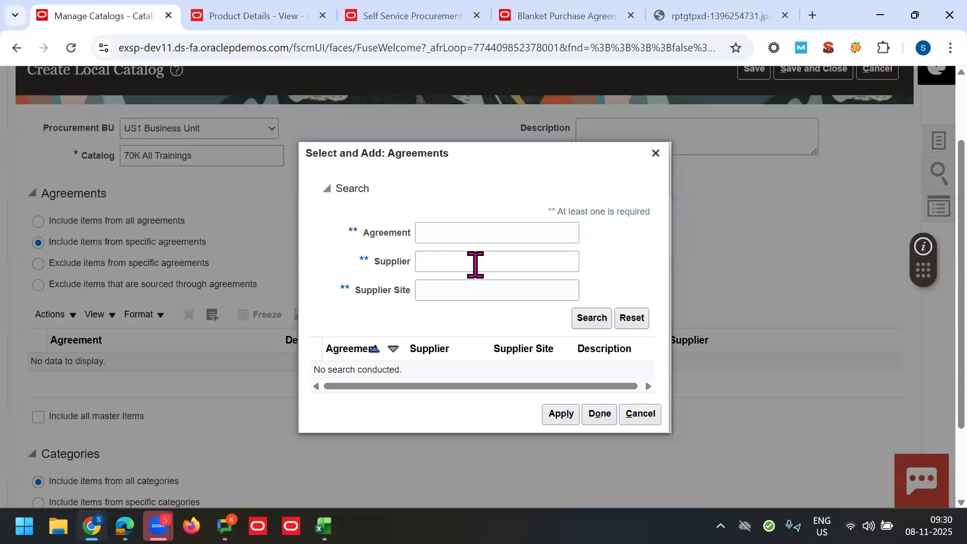
left_click(461, 240)
Step: Review blanket purchase agreement 52233, then leave its page
left_click(581, 16)
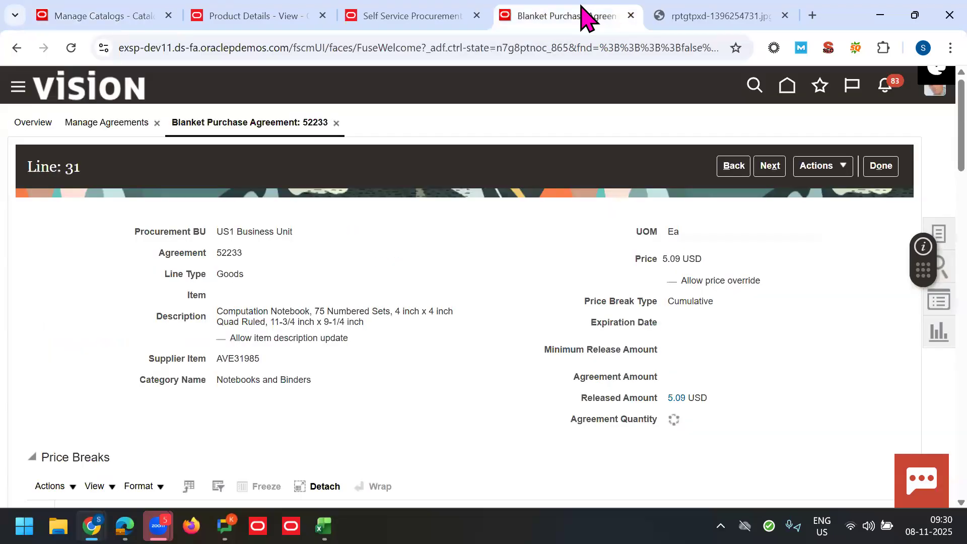
double_click(228, 252)
left_click(882, 168)
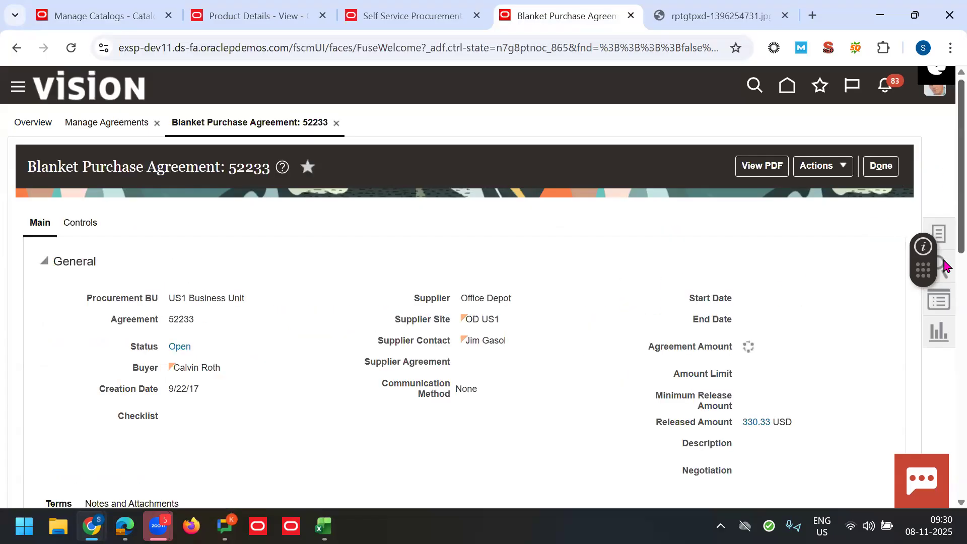
scroll(944, 374, "down", 5)
scroll(944, 302, "down", 6)
scroll(943, 217, "up", 8)
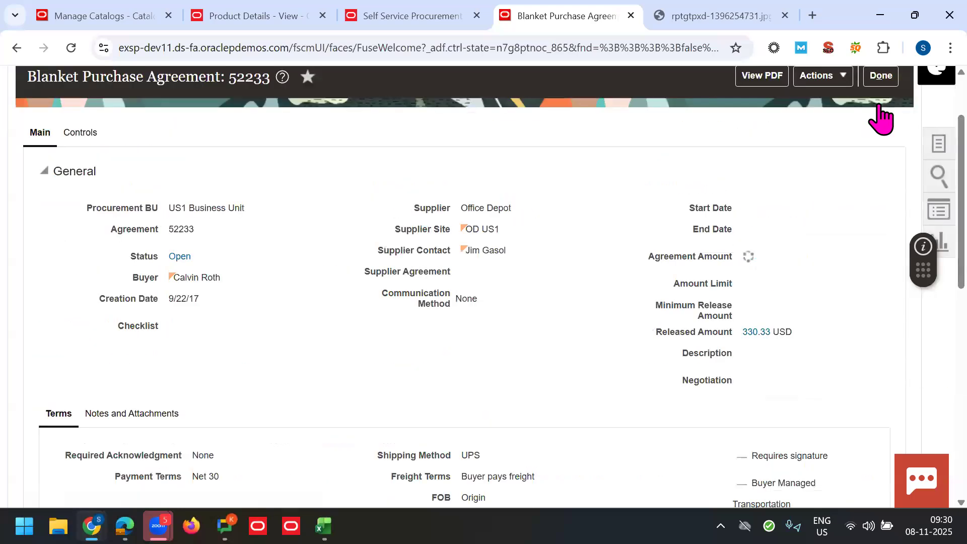
left_click(879, 83)
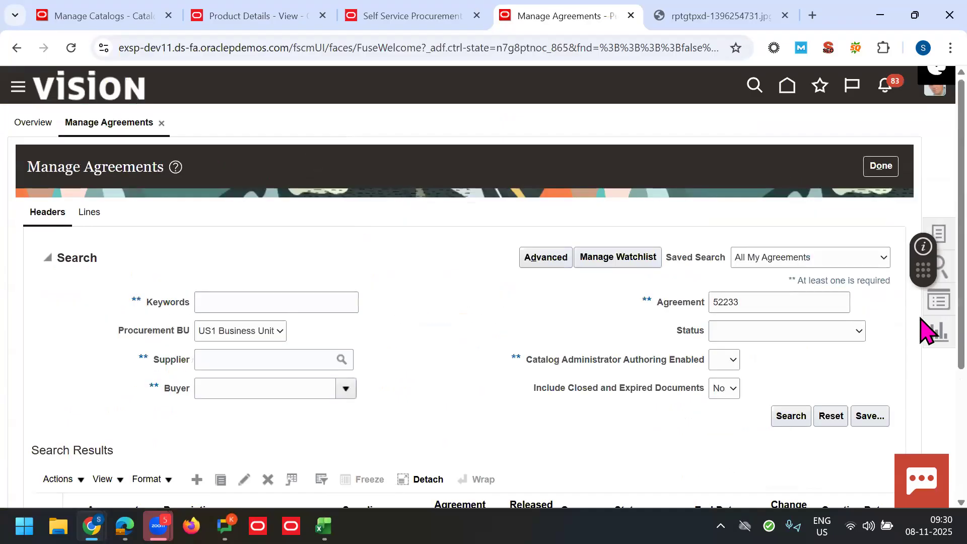
Step: Clear agreement number 52233 and search agreements for supplier Lee Supplies
scroll(926, 332, "down", 2)
scroll(923, 276, "up", 2)
left_click(778, 285)
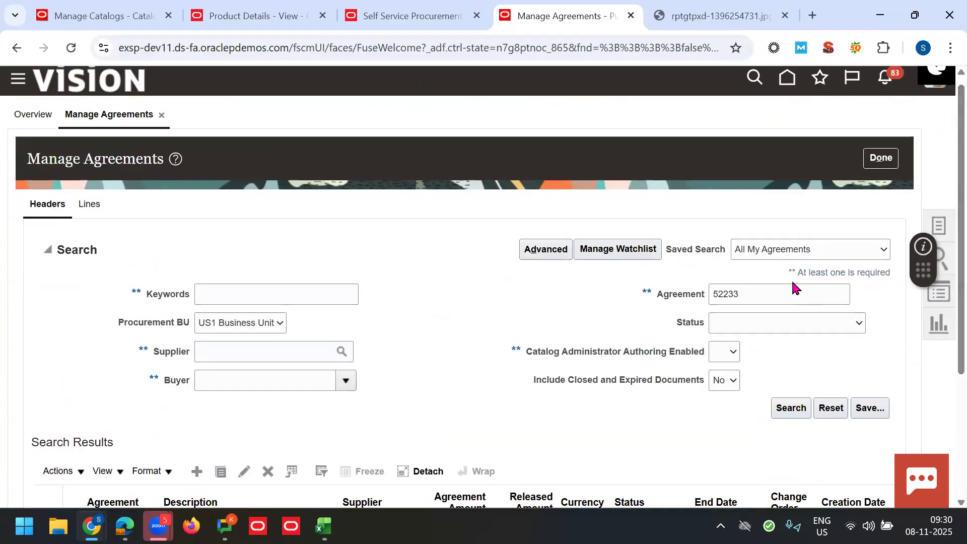
double_click(775, 285)
key("BackSpace")
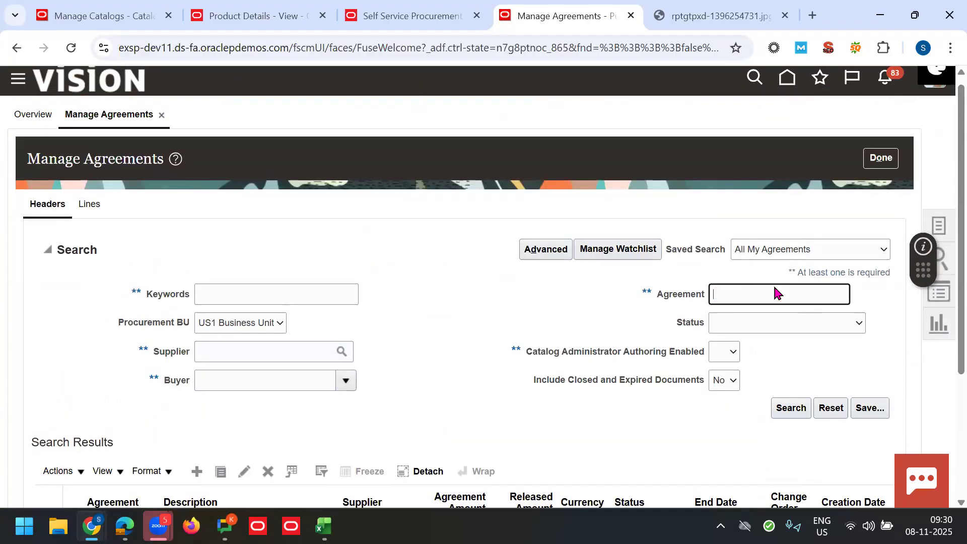
left_click(233, 352)
type("Lee")
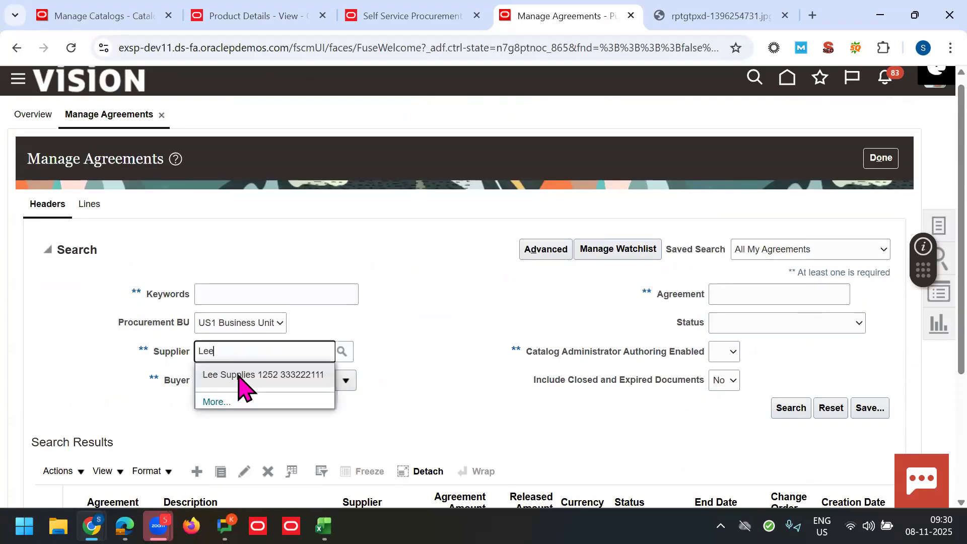
left_click(234, 378)
scroll(925, 378, "down", 2)
left_click(790, 308)
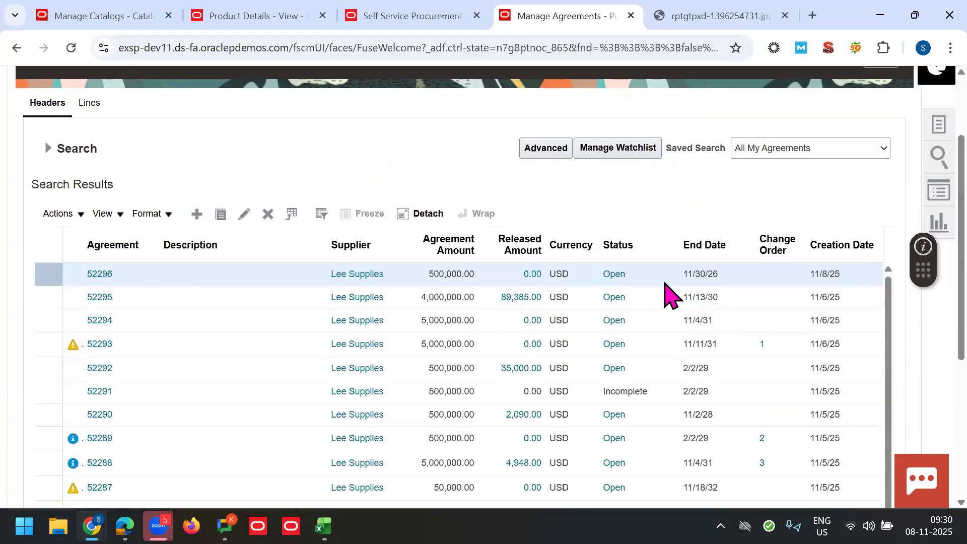
Step: Open agreement 52296 and select its agreement number
left_click(103, 275)
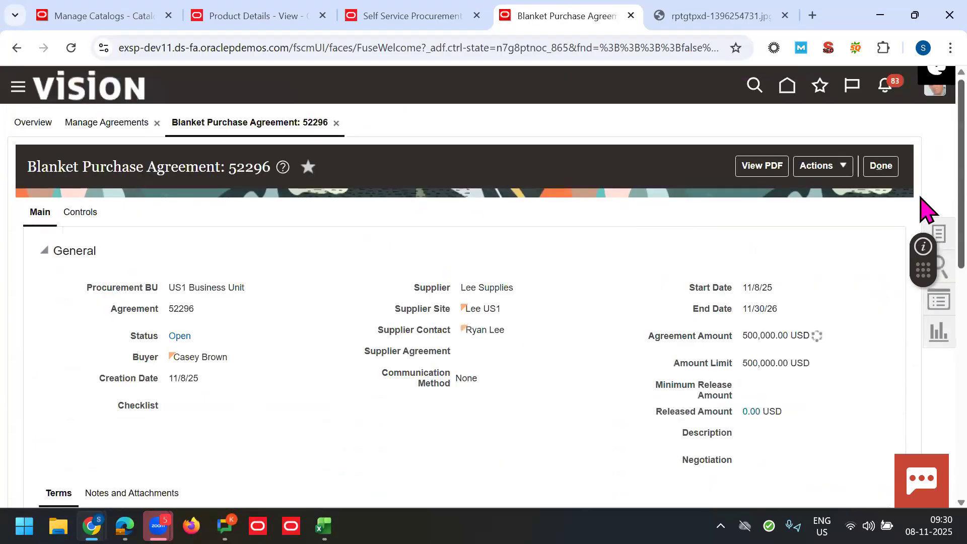
scroll(926, 352, "down", 10)
scroll(924, 242, "up", 6)
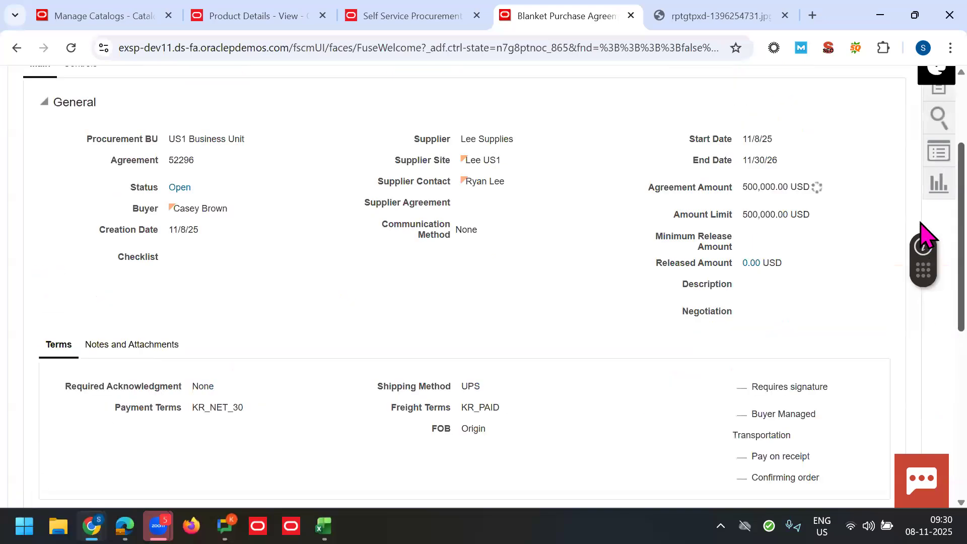
double_click(207, 237)
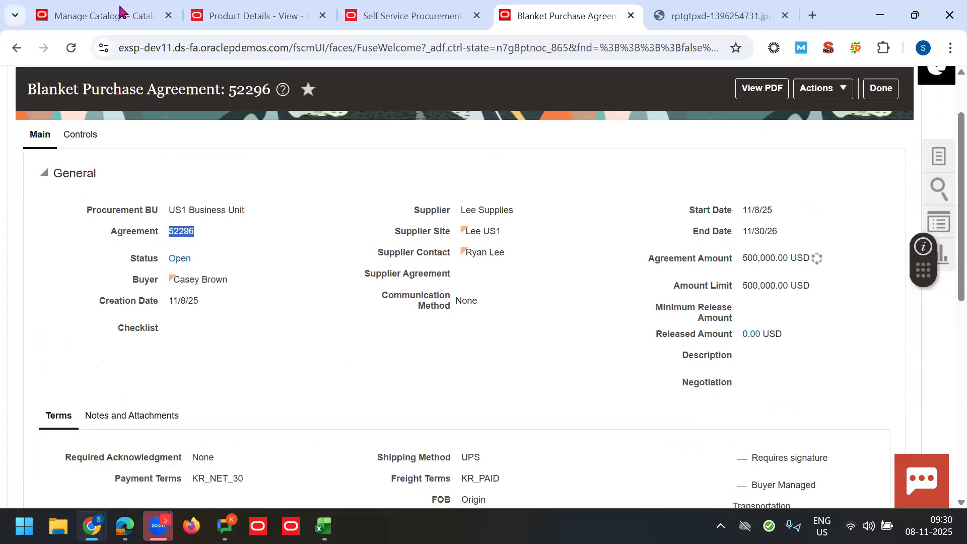
Step: Add agreement 52296 through Select and Add: Agreements, then save the 70K All Trainings catalog
key("ctrl+1")
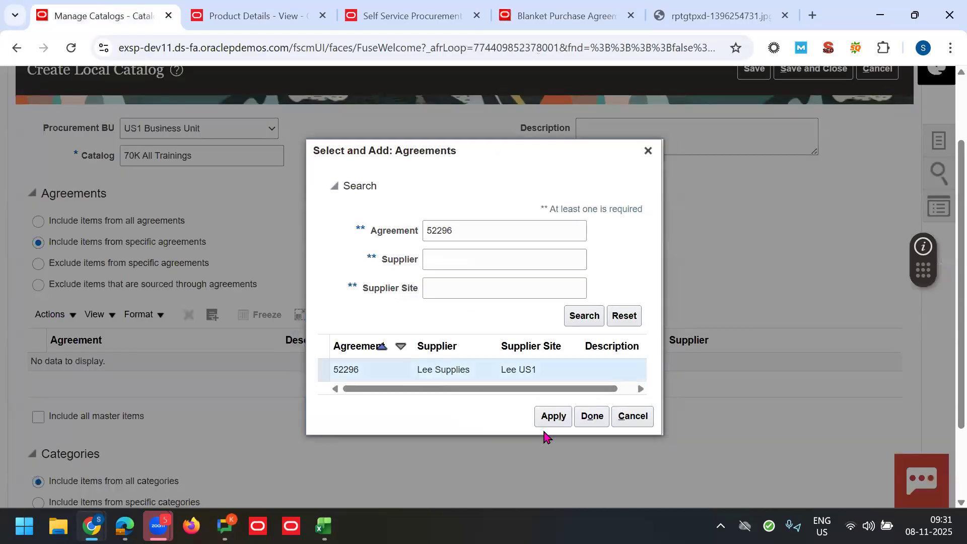
left_click(553, 416)
left_click(592, 416)
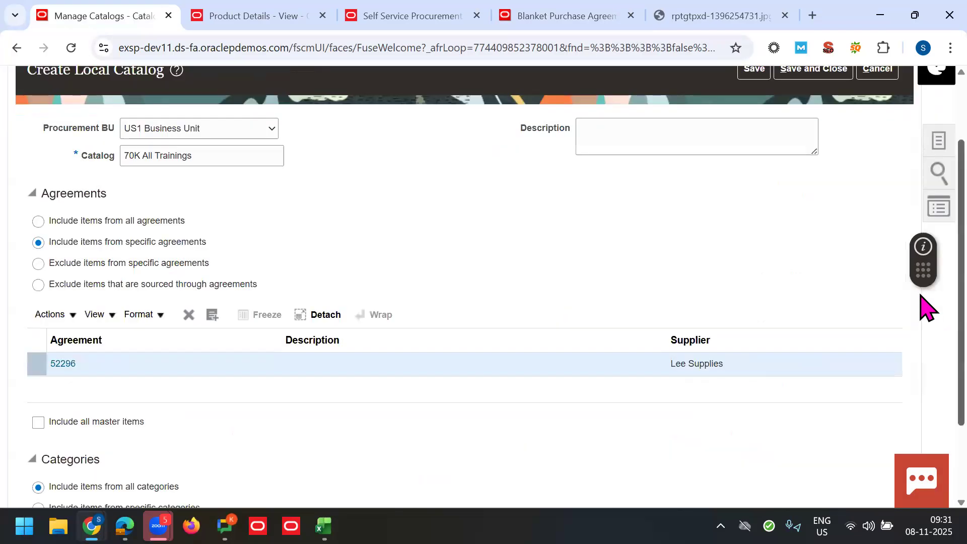
scroll(920, 295, "down", 1)
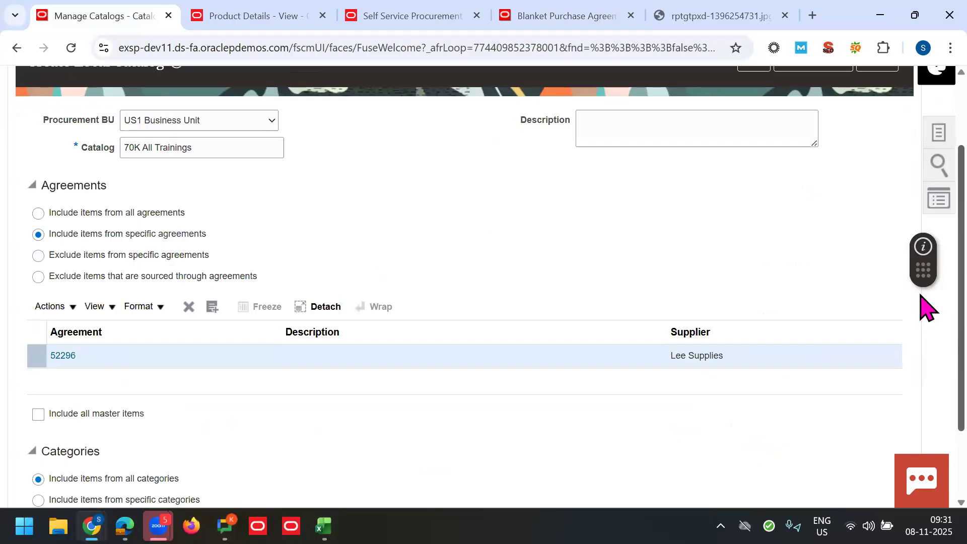
scroll(924, 332, "down", 1)
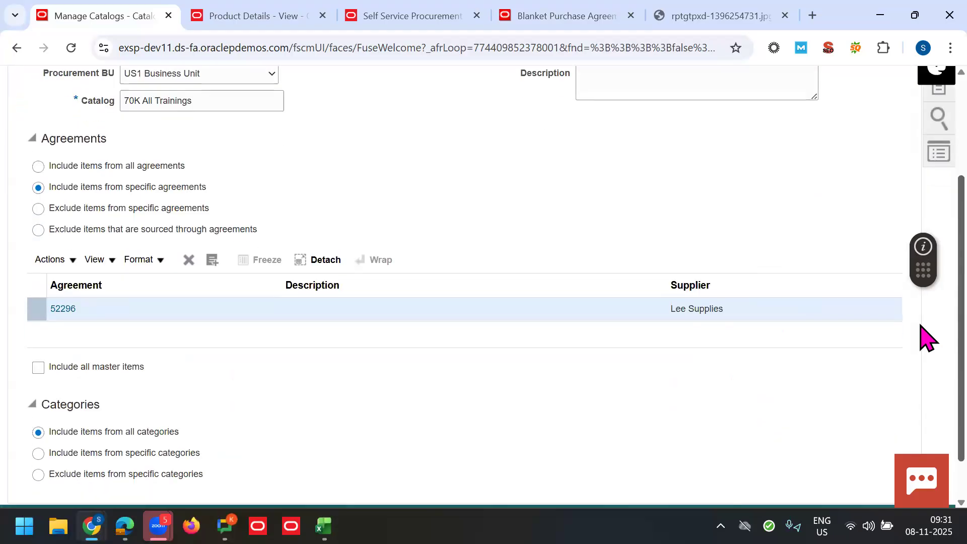
scroll(924, 362, "down", 1)
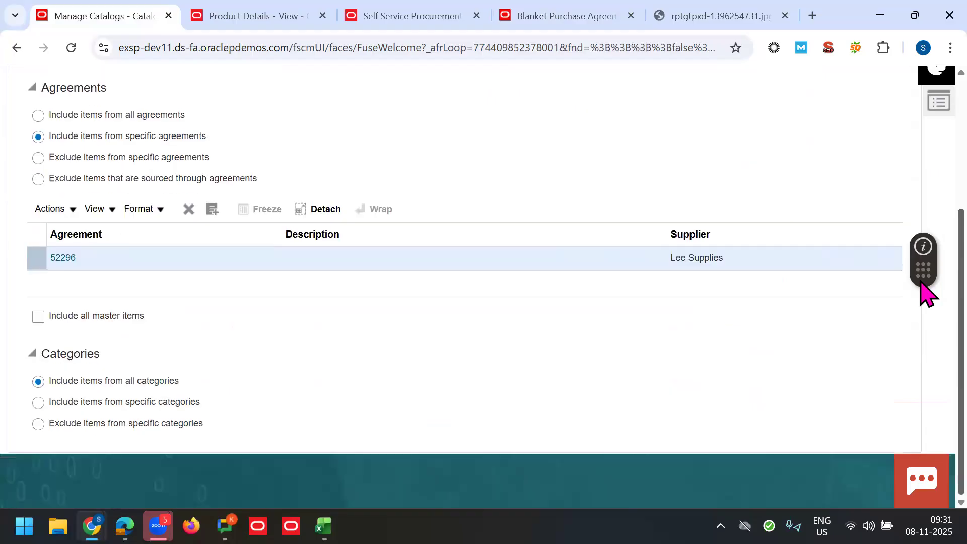
scroll(924, 282, "up", 3)
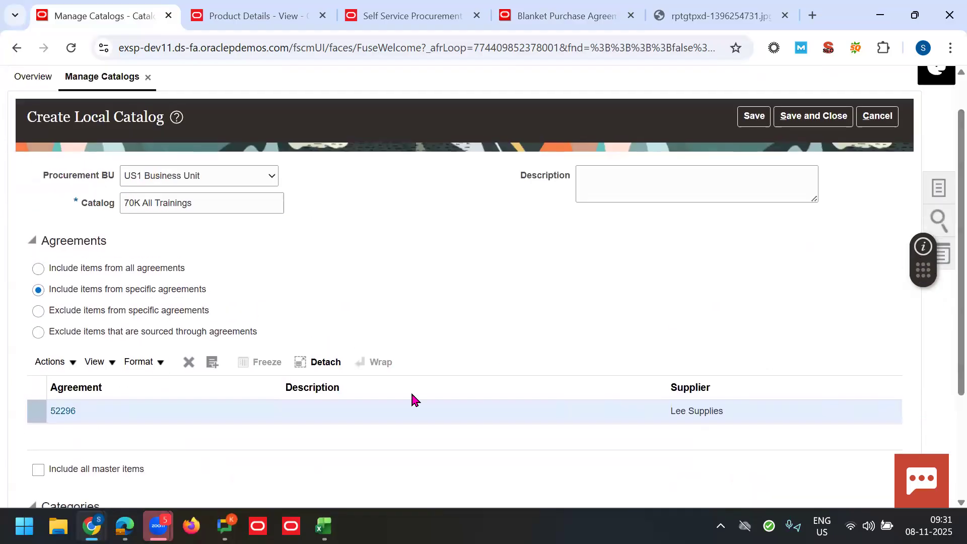
left_click(754, 116)
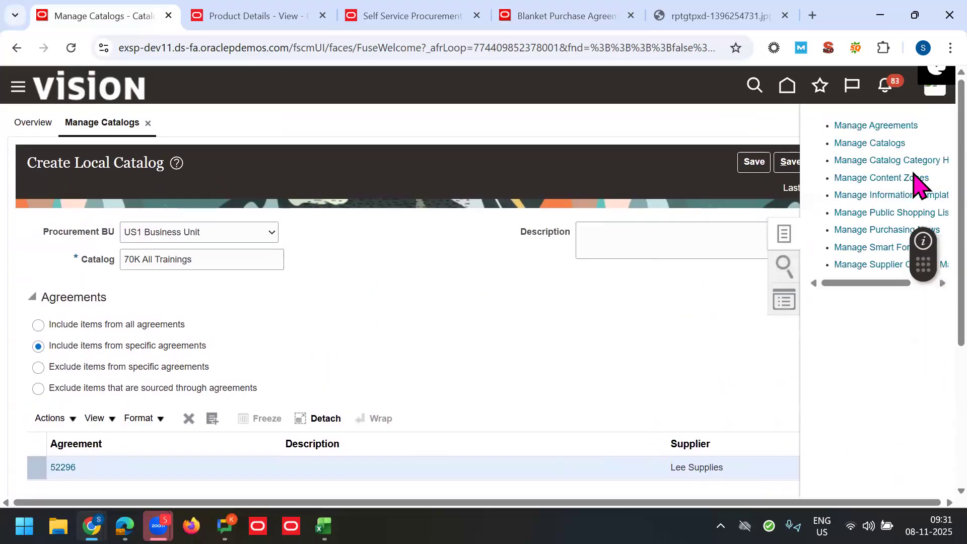
Step: Search Manage Content Zones by the name '70'
left_click(899, 180)
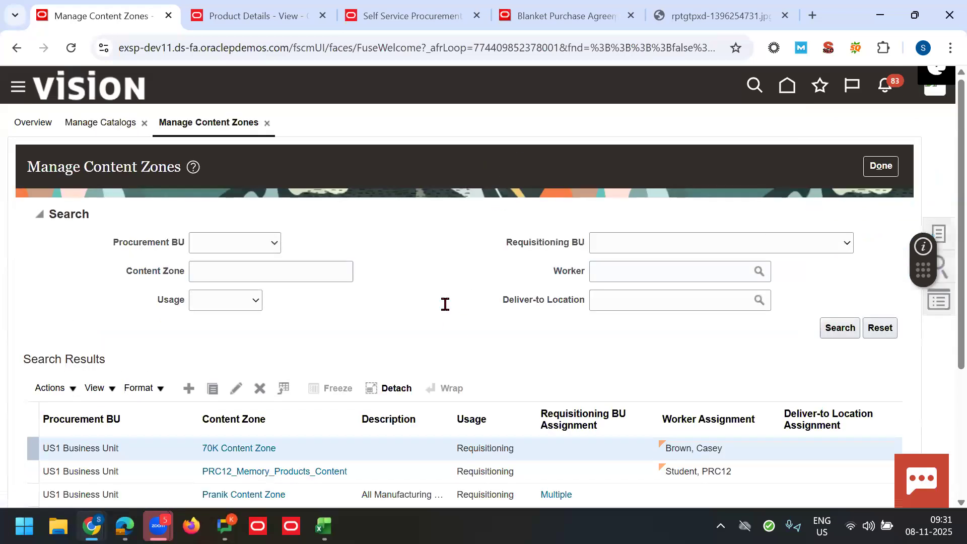
left_click(246, 272)
type("70K")
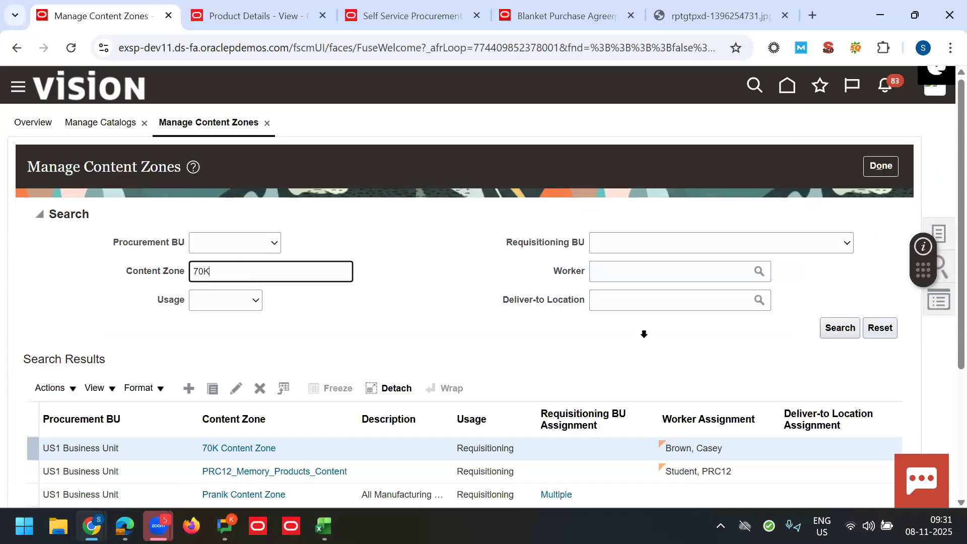
key("Return")
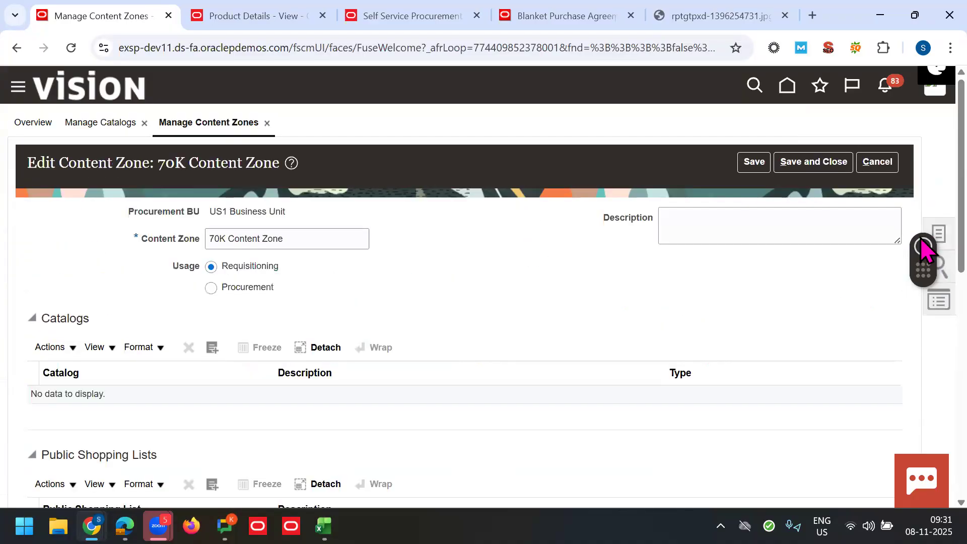
scroll(926, 237, "down", 3)
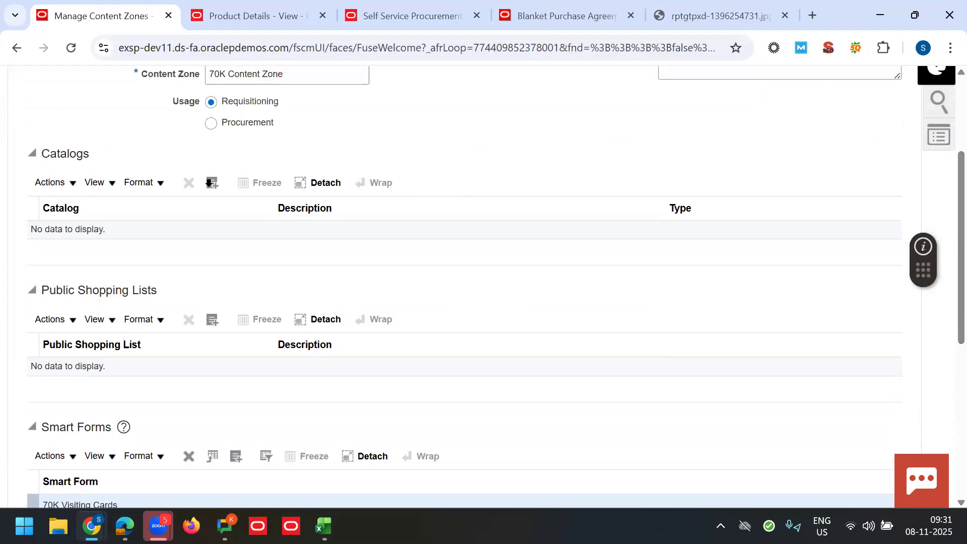
Step: Add the 70K All Trainings catalog to the 70K Content Zone, then save and confirm
left_click(210, 182)
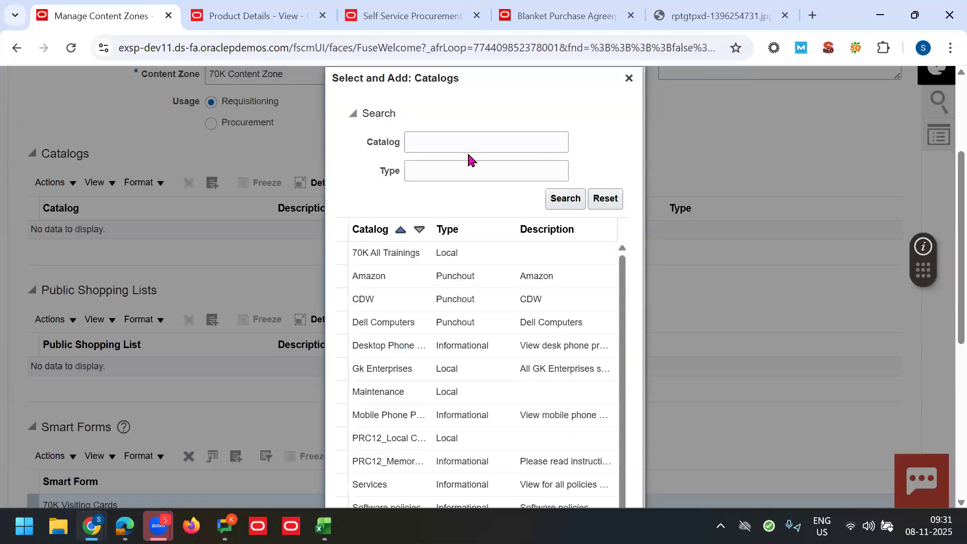
left_click(467, 152)
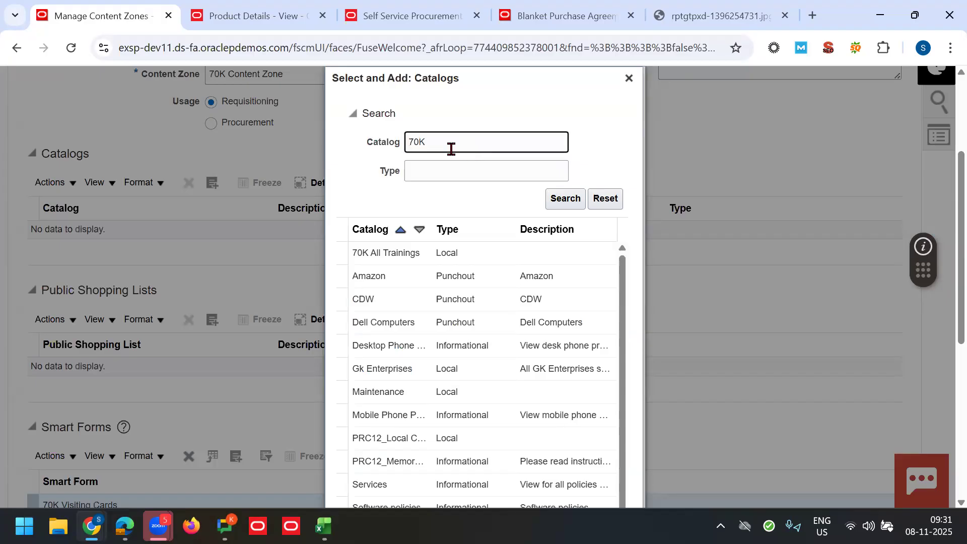
type("70K")
key("Return")
left_click(411, 354)
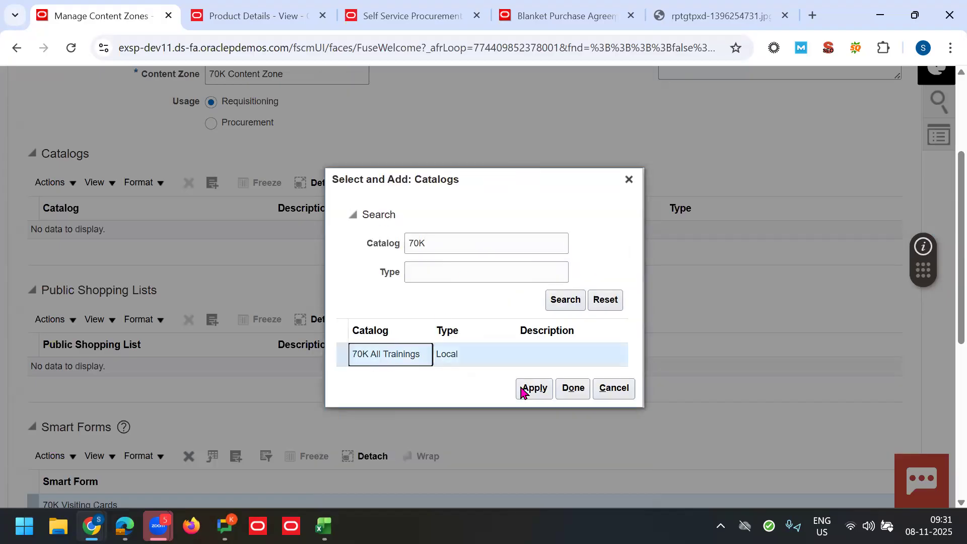
left_click(521, 388)
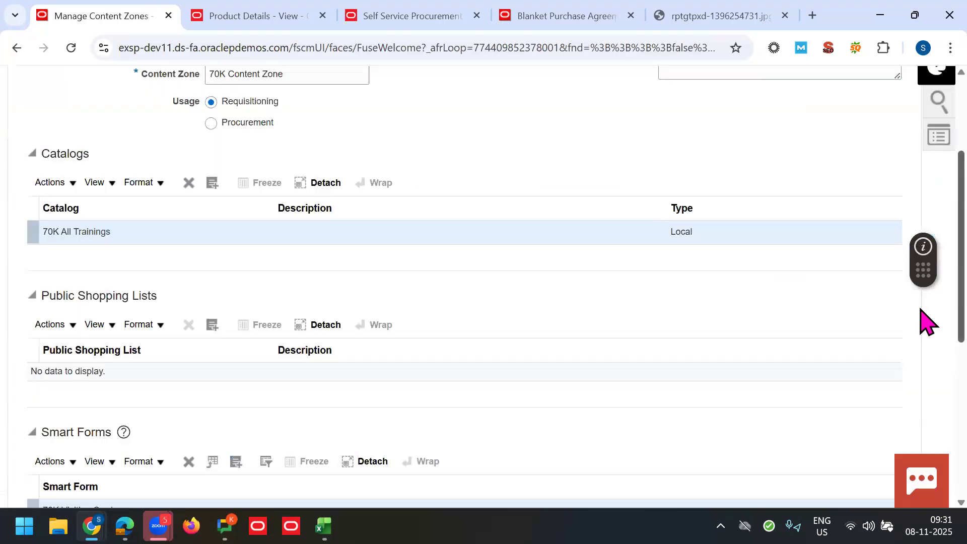
left_click_drag(961, 305, 960, 194)
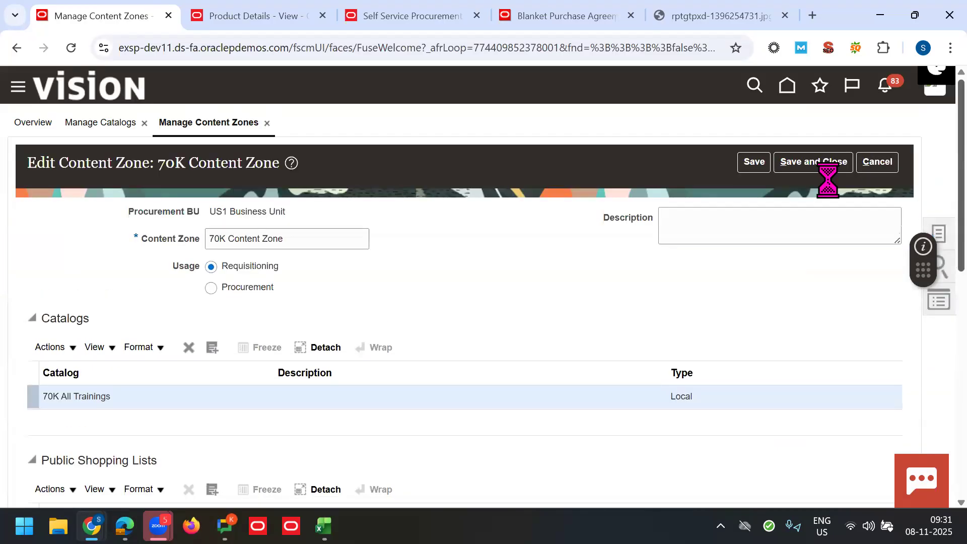
left_click(815, 163)
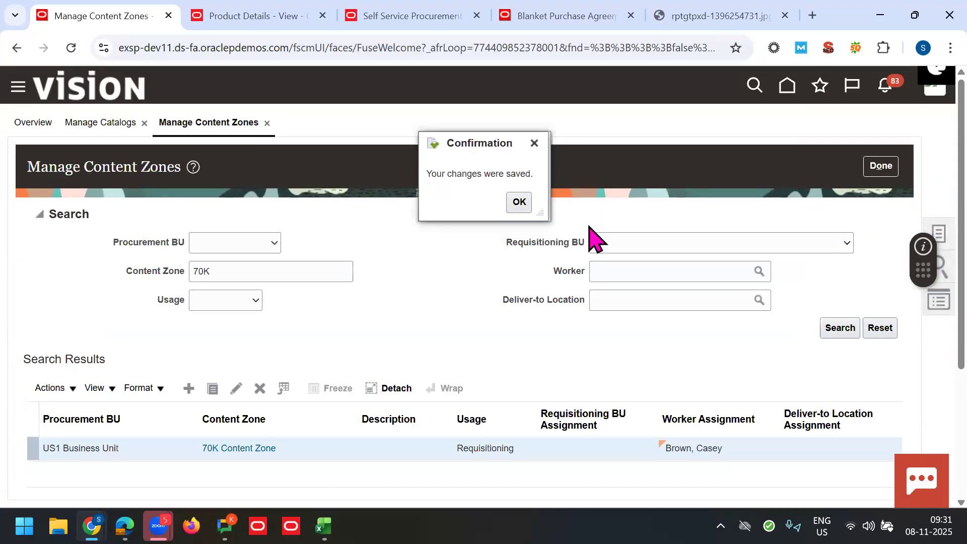
left_click(517, 203)
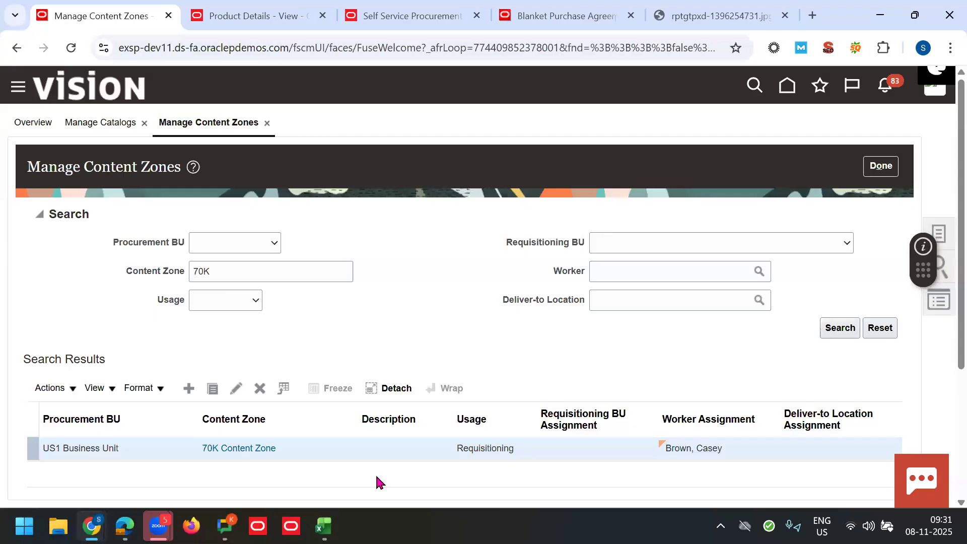
Step: Append 'and added all the item categories' to the Step4 Browsing Category note
key("alt+Tab")
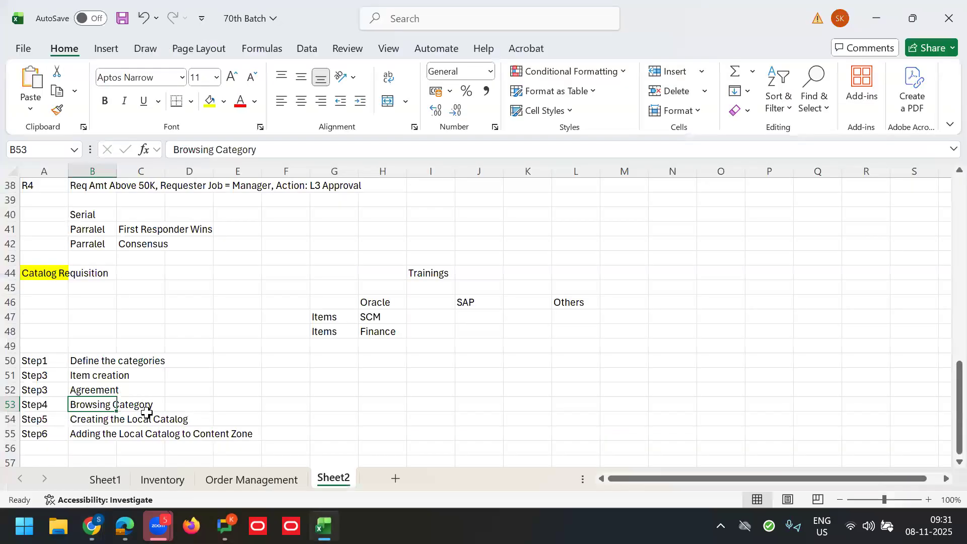
left_click(304, 151)
type("and added")
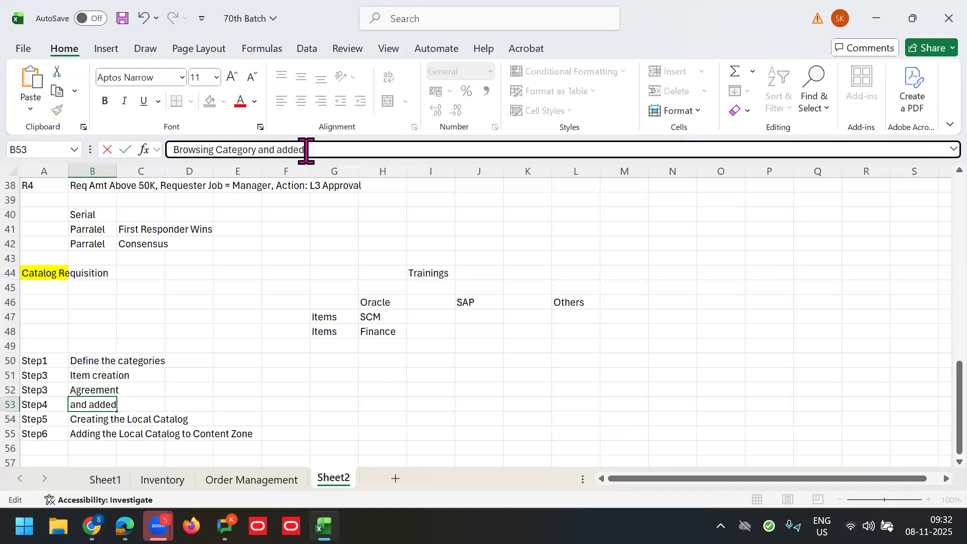
type(" all the item categories")
key("BackSpace")
key("BackSpace")
type("es")
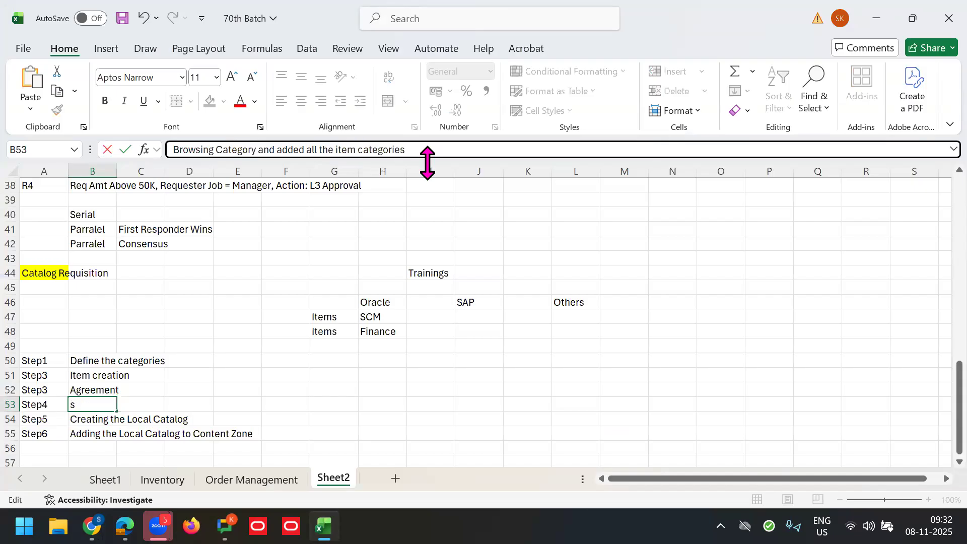
key("Tab")
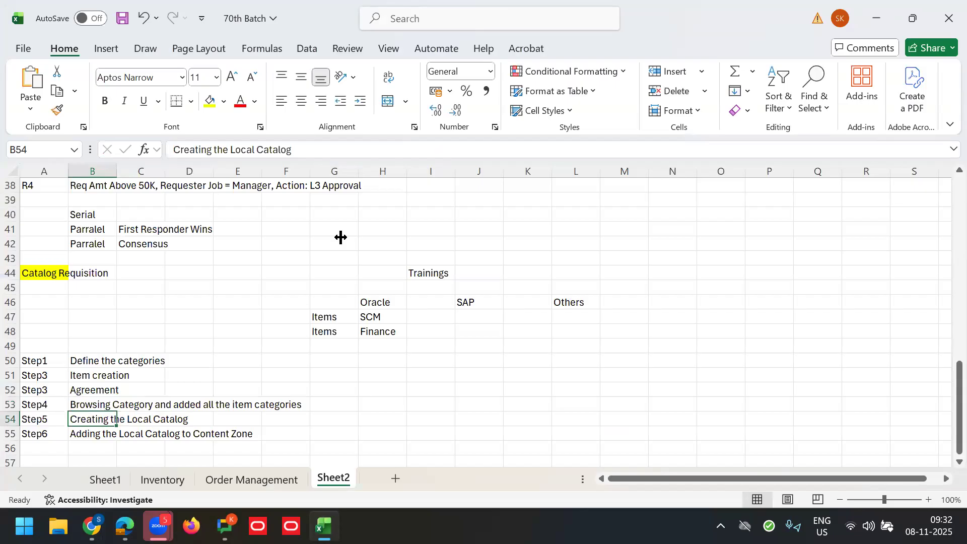
Step: Reword step 5 to 'Creating the Local Catalog' and select the step 6 text
left_click(328, 152)
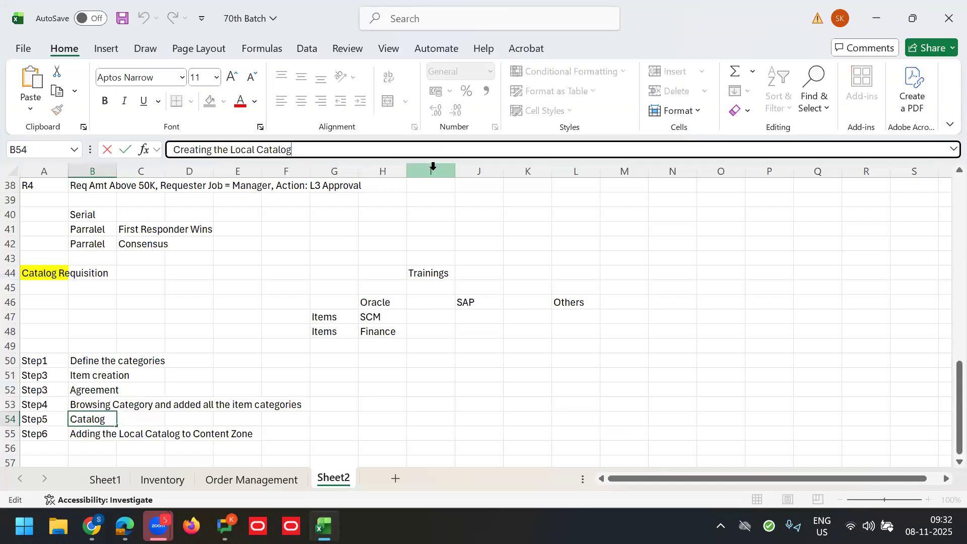
left_click(93, 435)
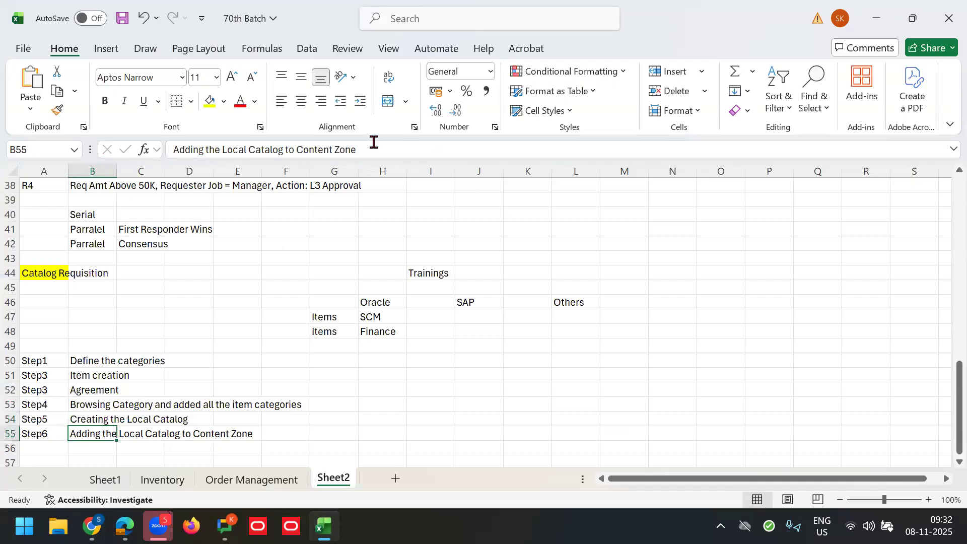
triple_click(365, 157)
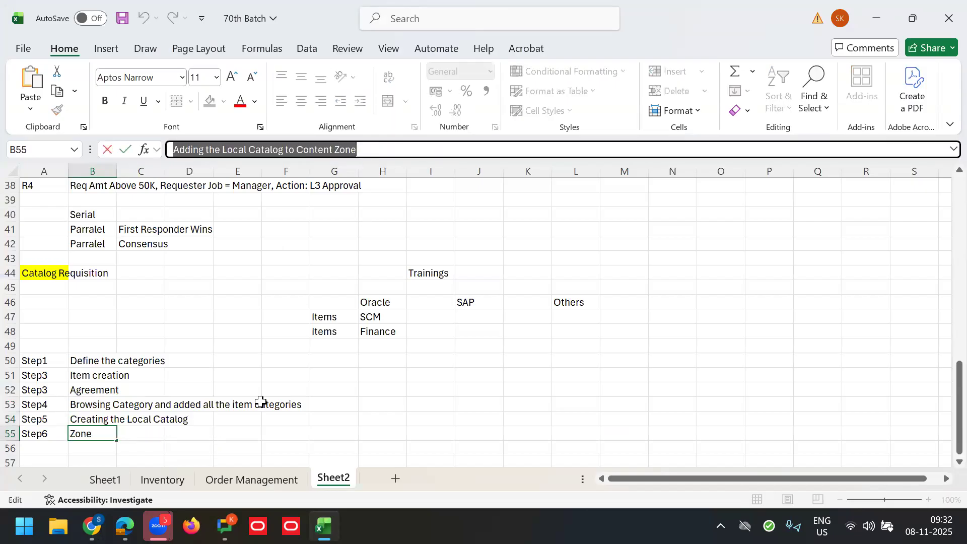
mouse_move(92, 526)
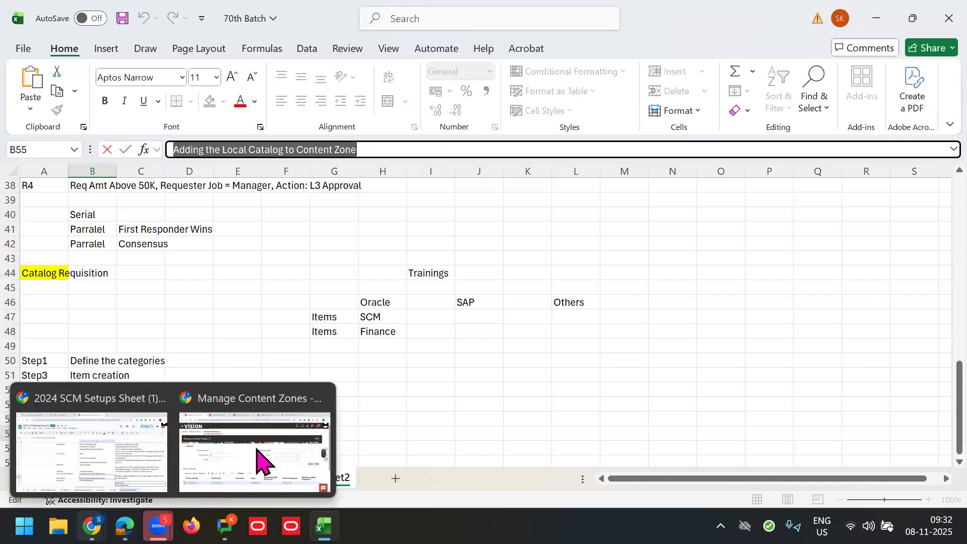
left_click(259, 454)
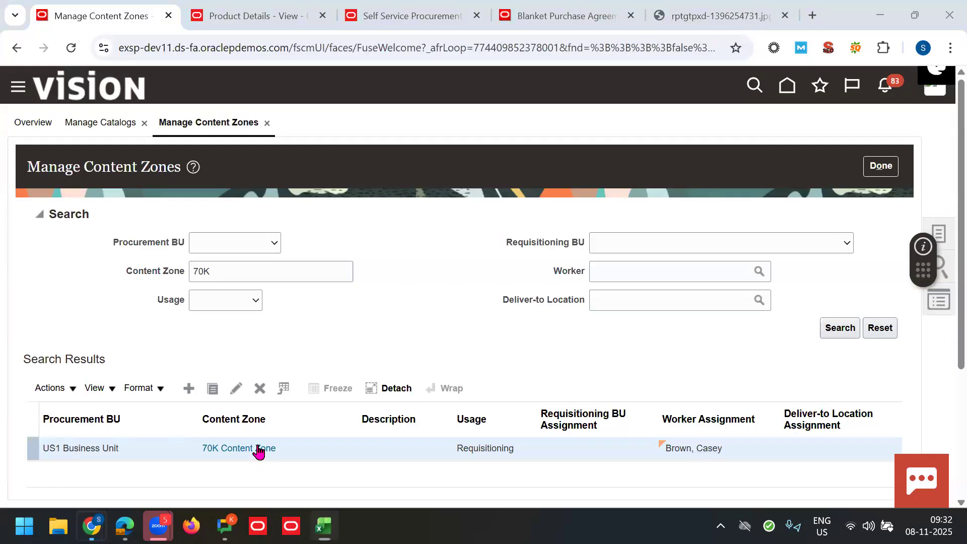
Step: Close the image page, the agreement 52296 page, and the extra agreement and shopping tabs
left_click(692, 20)
key("ctrl+w")
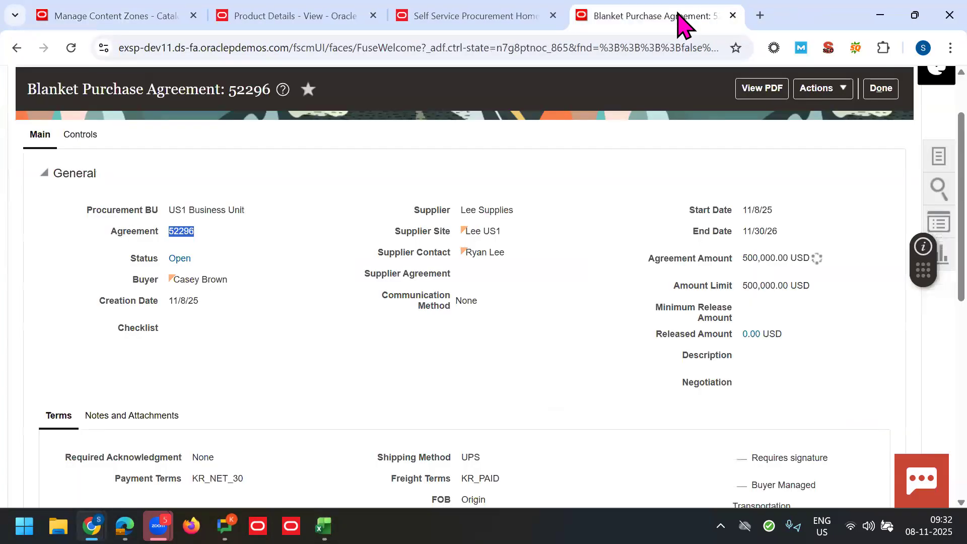
left_click(879, 88)
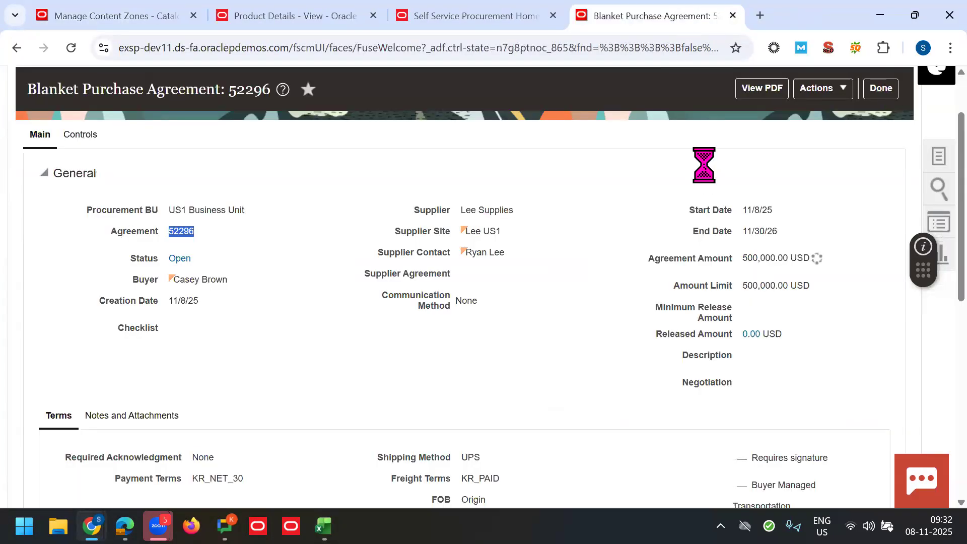
left_click(493, 6)
left_click(622, 2)
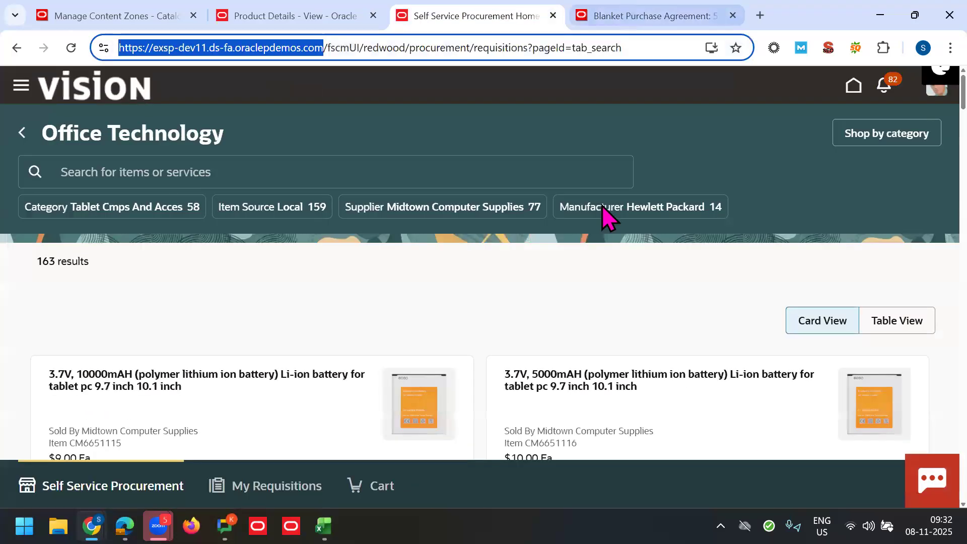
key("ctrl+w")
key("ctrl+w")
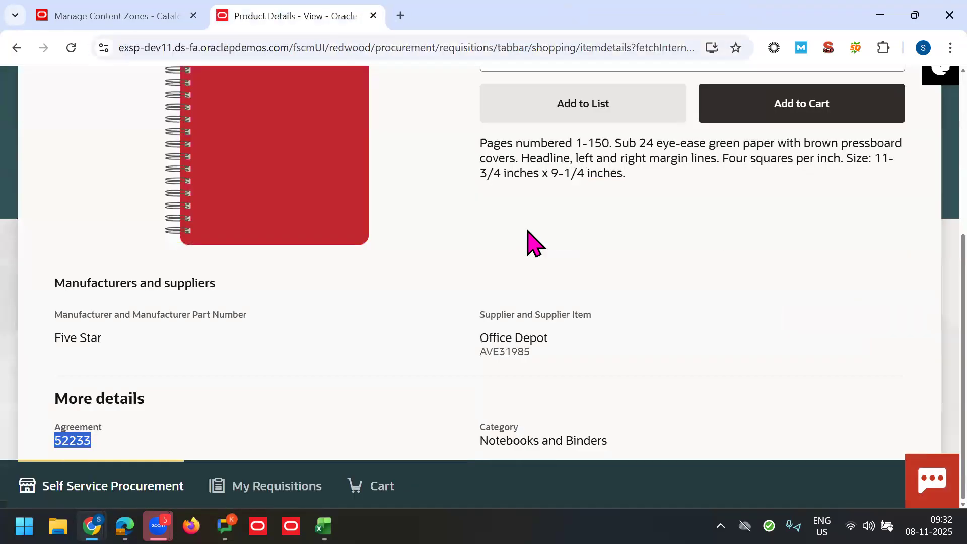
scroll(926, 166, "up", 3)
scroll(920, 155, "up", 3)
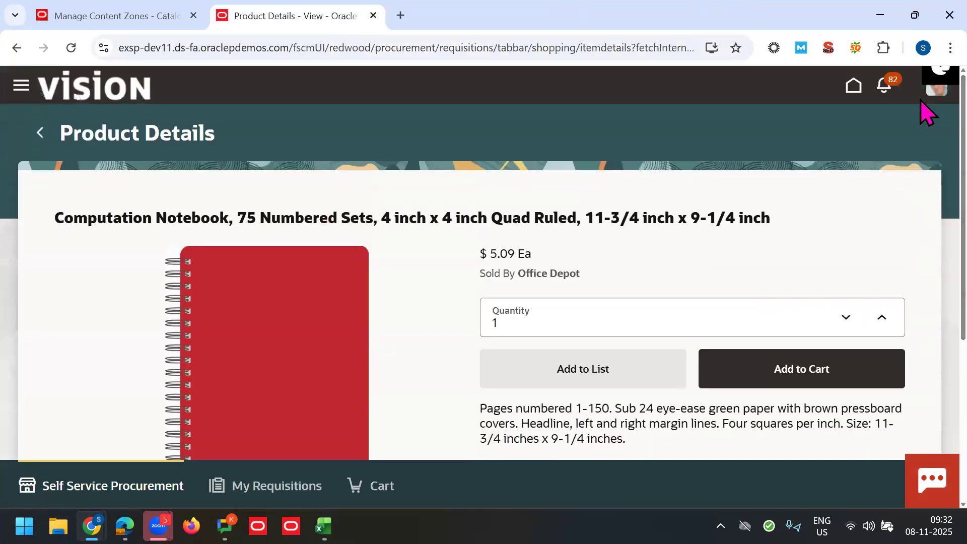
left_click(42, 135)
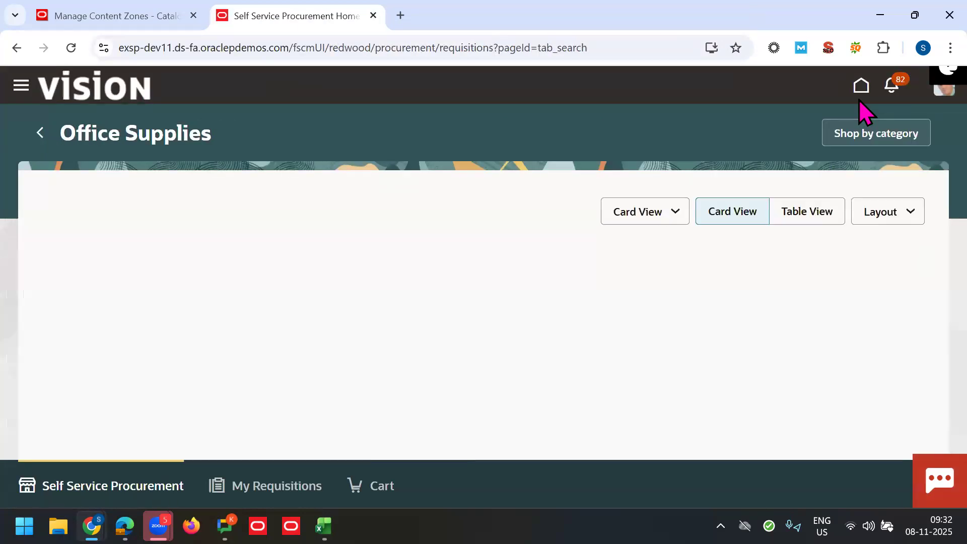
Step: Go from the Oracle Fusion home page to the Purchase Requisitions shopping home
left_click(855, 95)
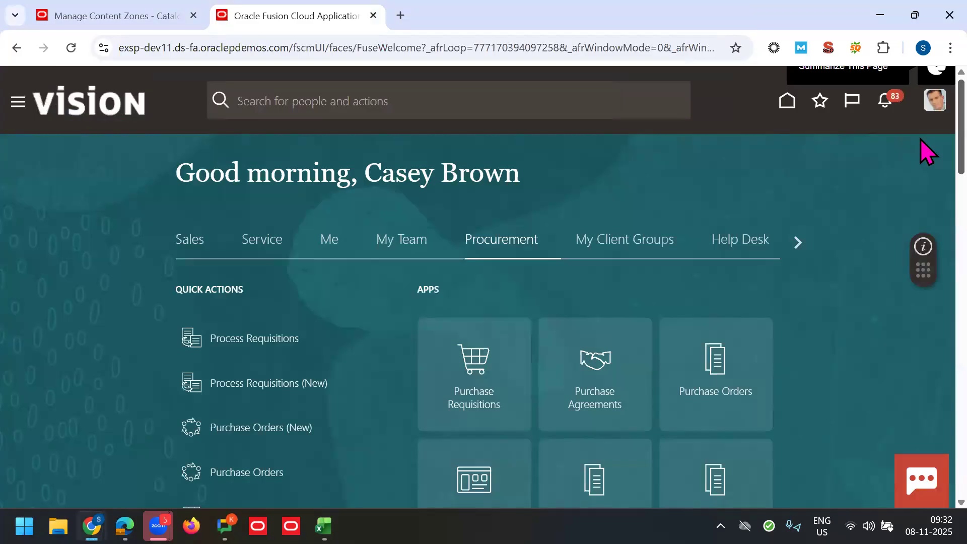
scroll(922, 161, "down", 1)
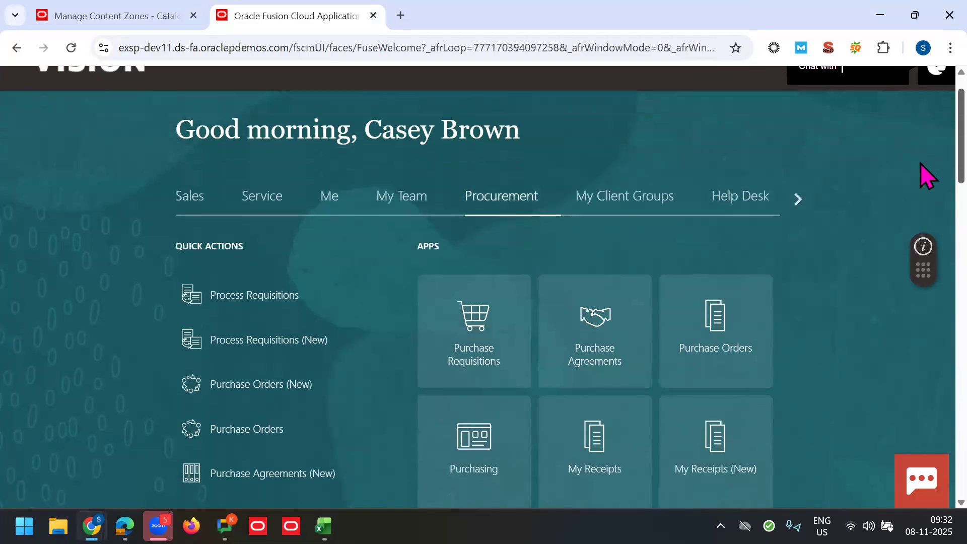
left_click(477, 330)
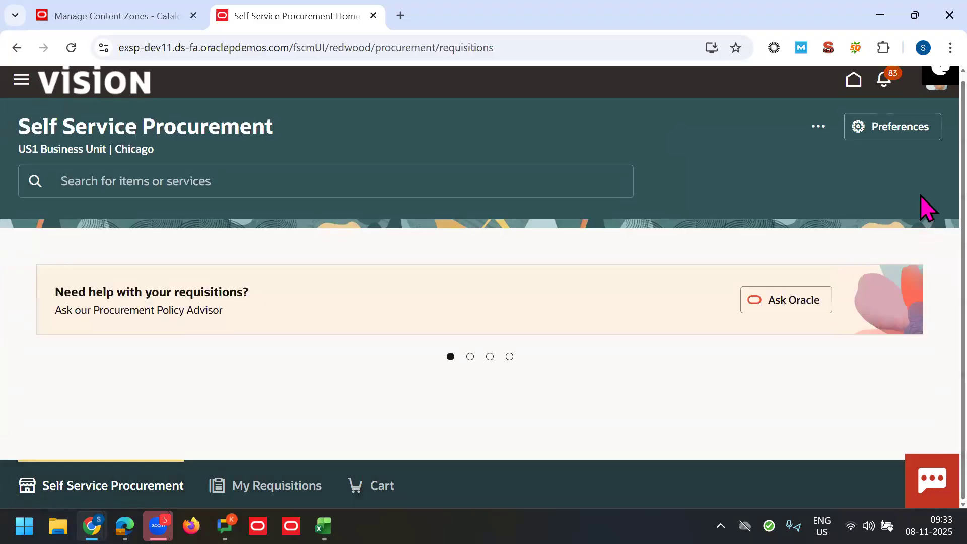
Step: Browse the 70K Trainings items: 70K SCM, 70K Finance, Class room training, Self Paced Videos
scroll(920, 266, "down", 2)
scroll(919, 266, "down", 4)
scroll(920, 297, "down", 11)
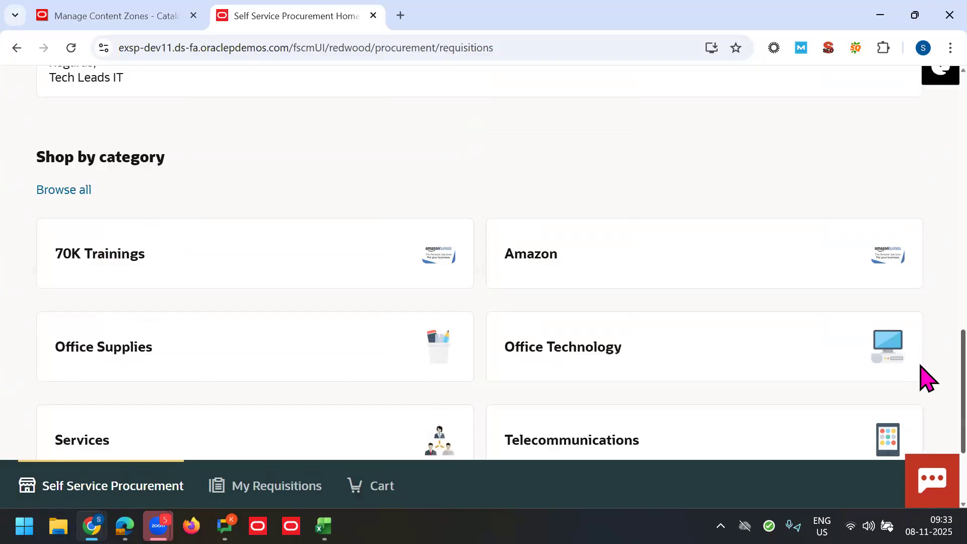
scroll(923, 371, "down", 1)
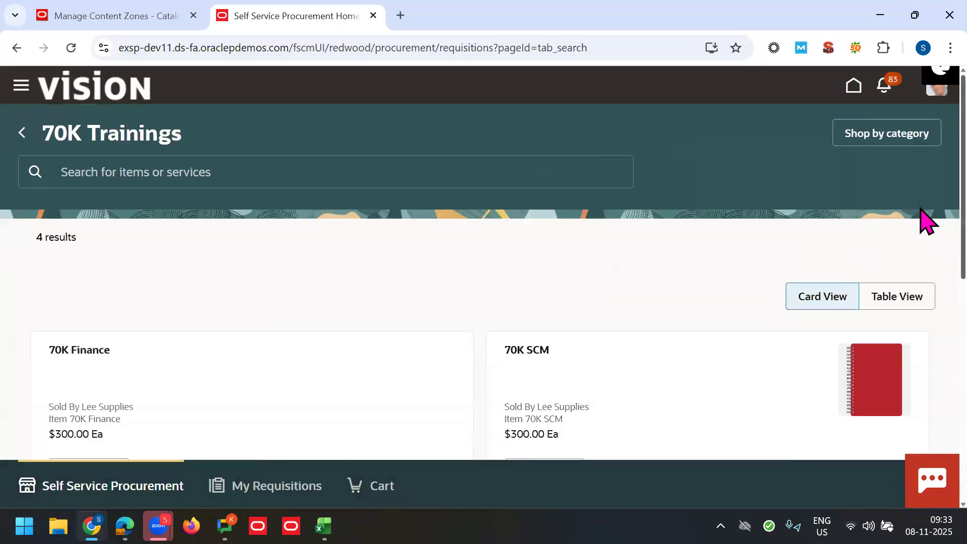
scroll(924, 251, "down", 3)
scroll(926, 289, "down", 1)
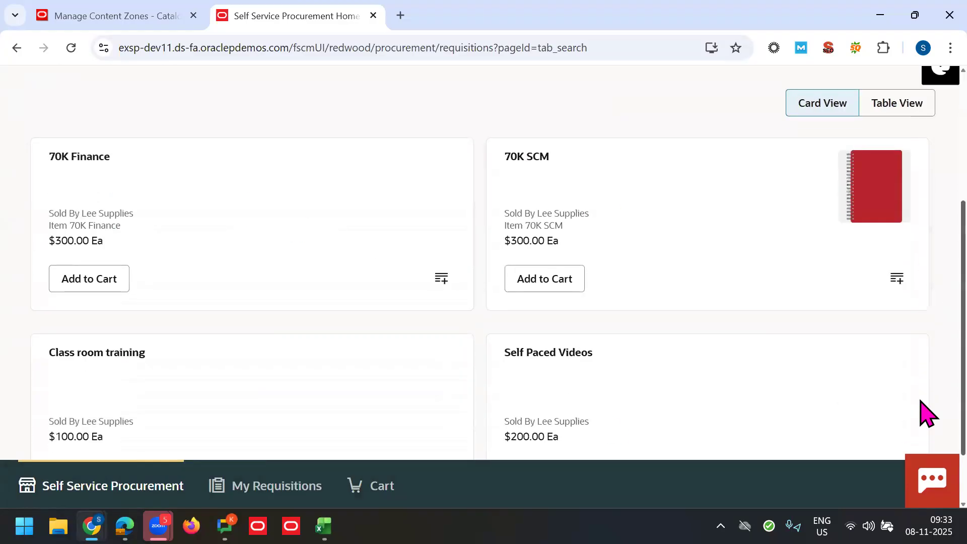
scroll(924, 410, "down", 1)
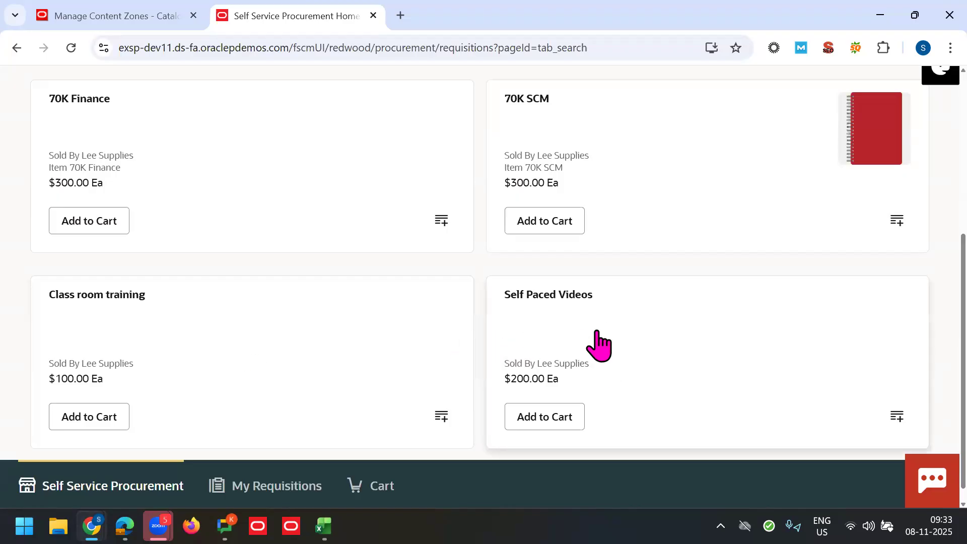
scroll(949, 304, "up", 1)
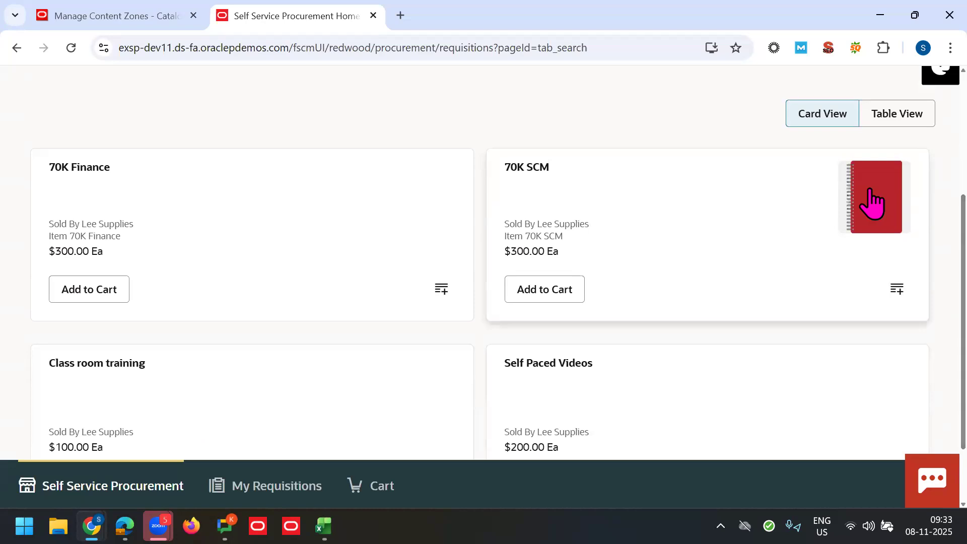
Step: Try adding 70K SCM ($300.00 Ea) to the cart, dismiss the item-not-valid error, and go back
left_click(721, 202)
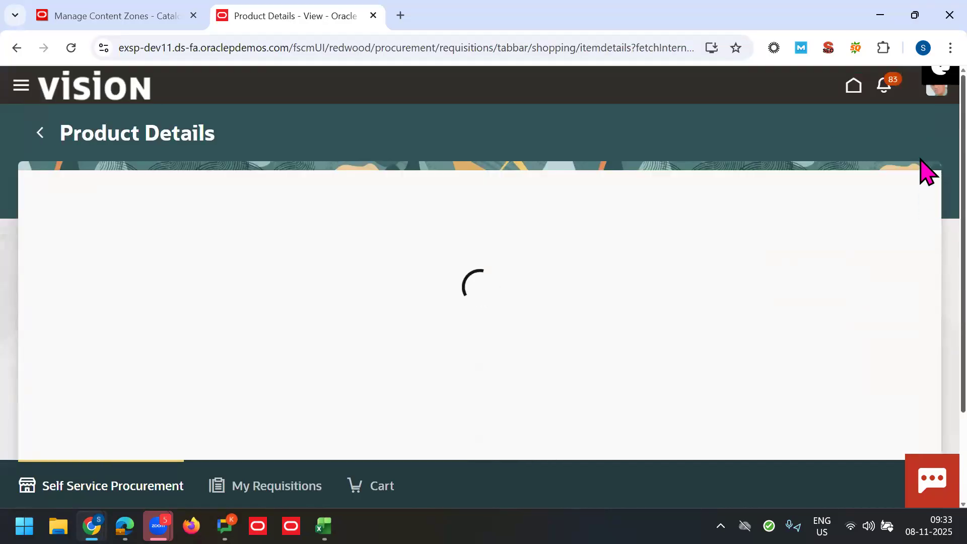
scroll(921, 187, "down", 1)
scroll(921, 186, "down", 5)
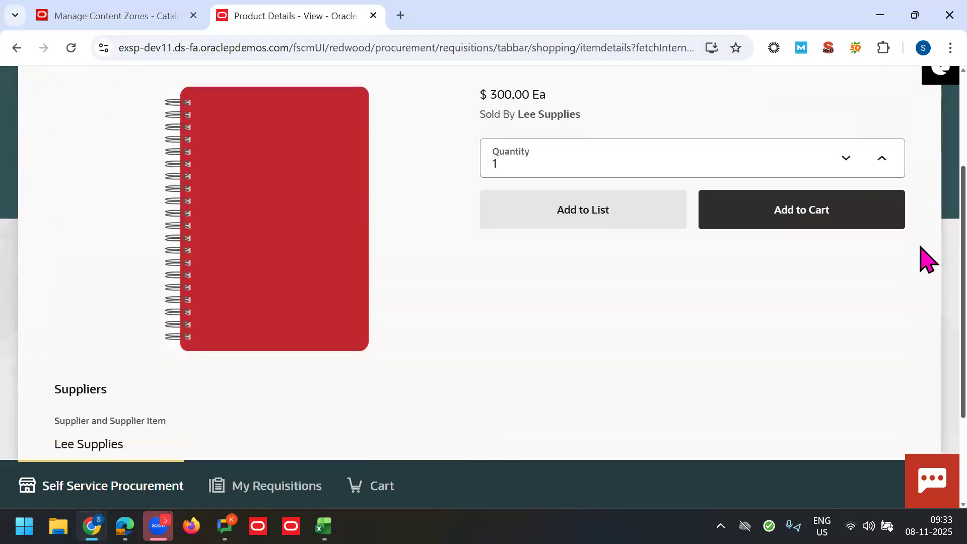
scroll(926, 361, "down", 1)
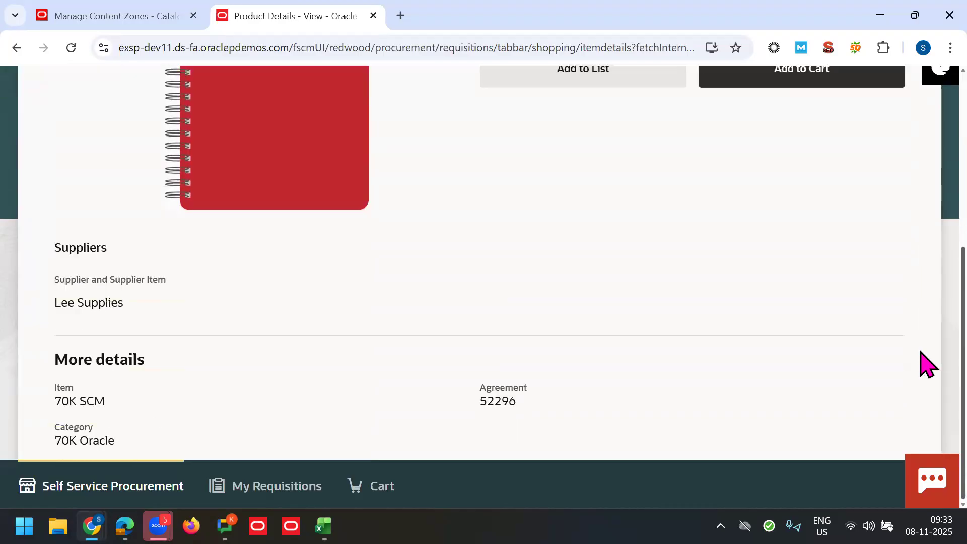
scroll(942, 268, "up", 3)
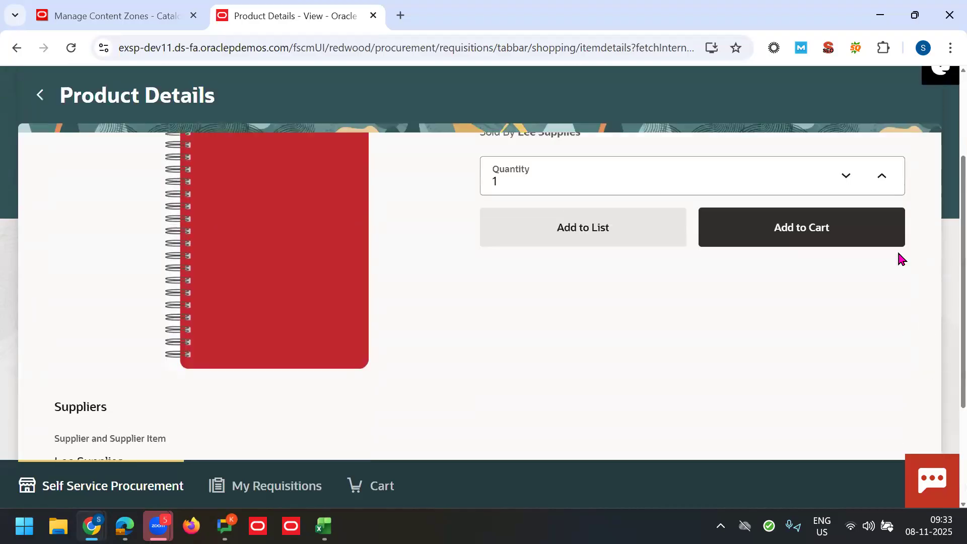
left_click(811, 241)
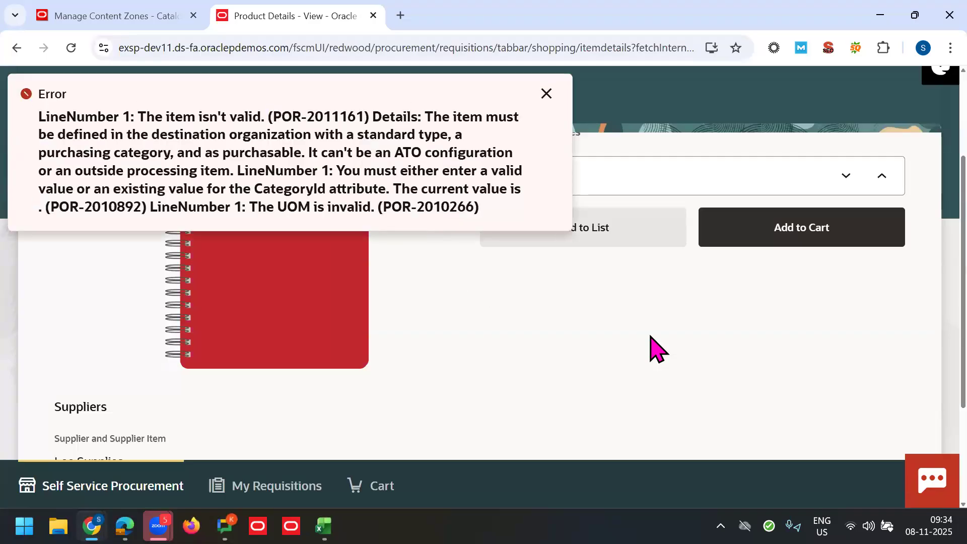
left_click(547, 94)
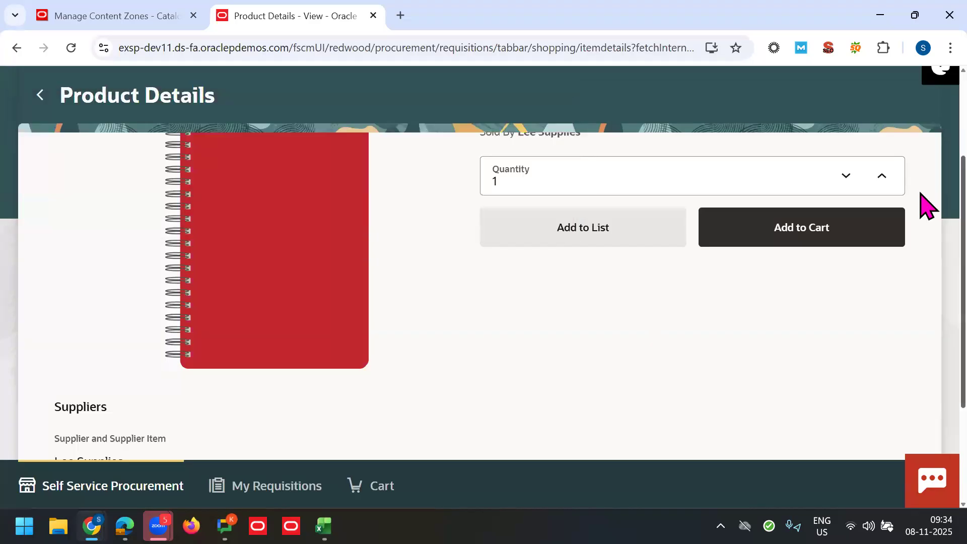
scroll(920, 161, "up", 3)
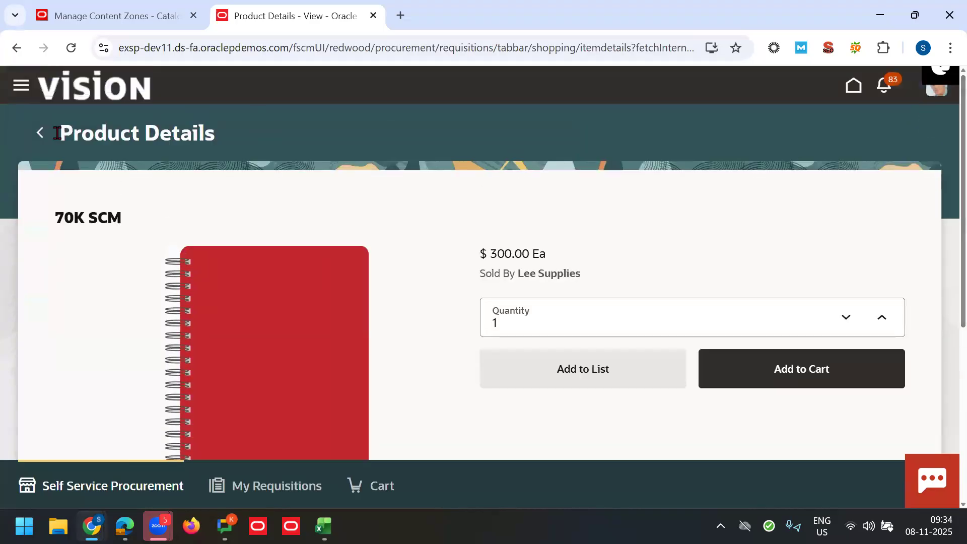
left_click(41, 132)
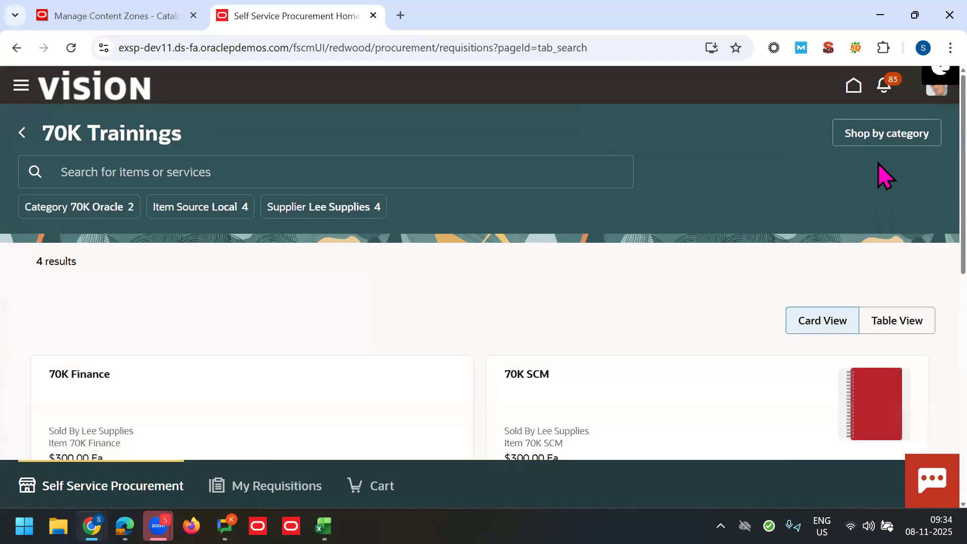
Step: Set the shopping Preferences Deliver-to Location to Seattle instead of Chicago and update
left_click(22, 134)
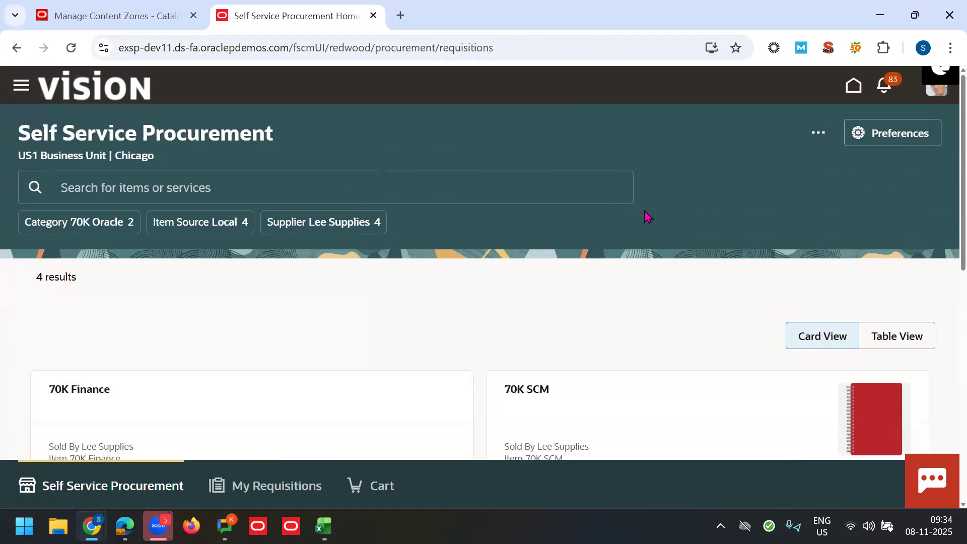
left_click(881, 145)
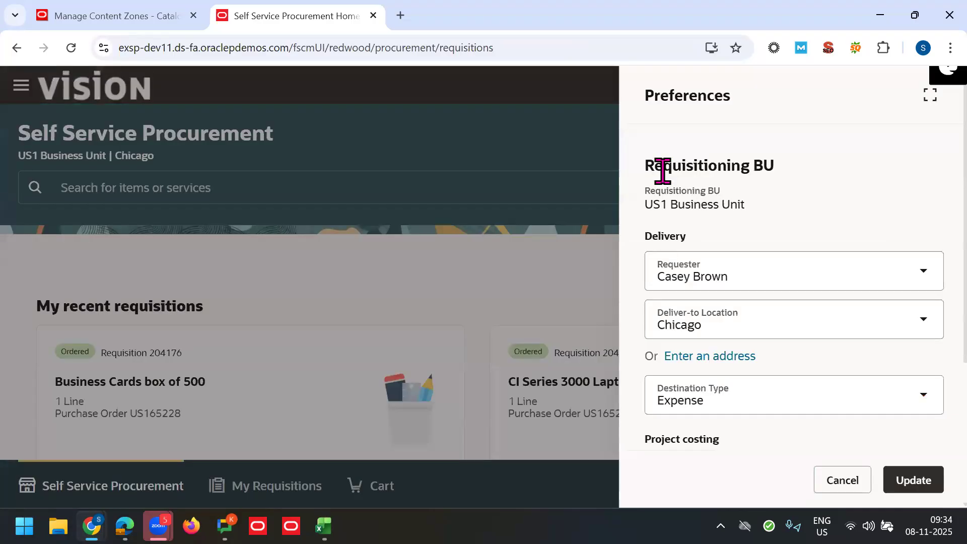
left_click(736, 321)
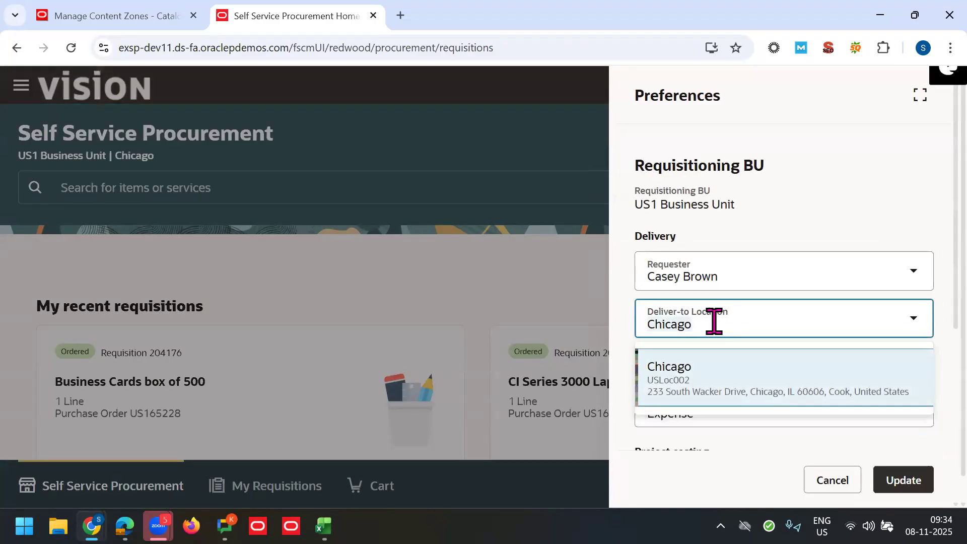
type("seattle")
left_click(945, 279)
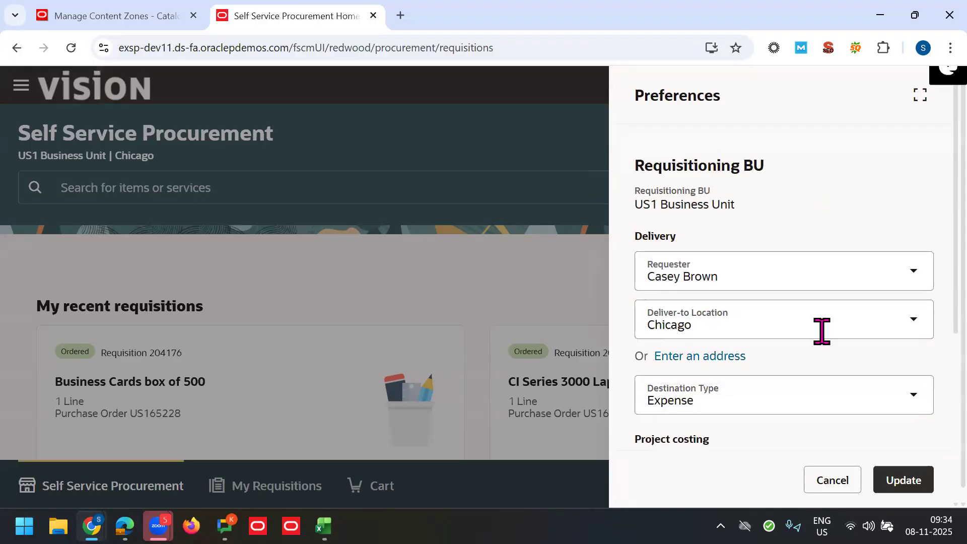
left_click(785, 324)
type("seattle")
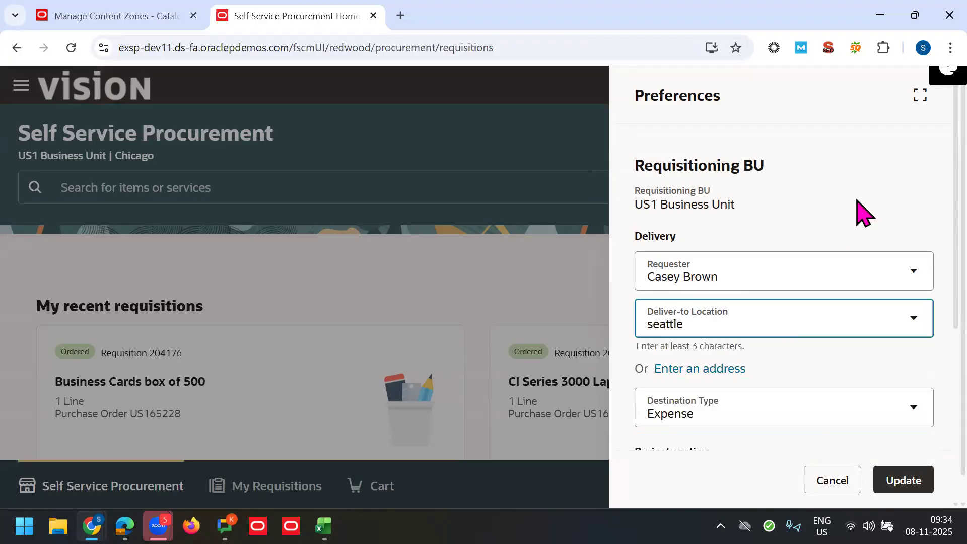
left_click(858, 213)
left_click(758, 322)
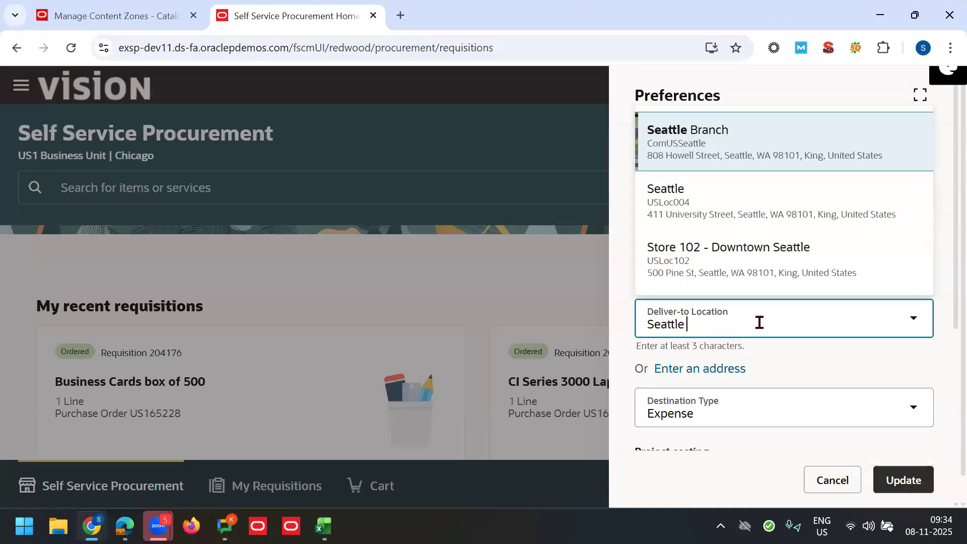
left_click(702, 215)
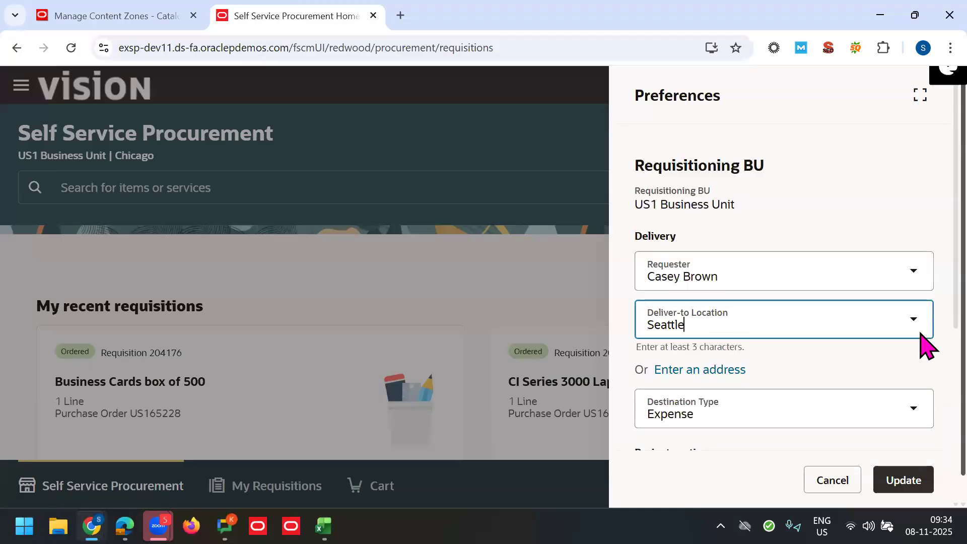
left_click(902, 479)
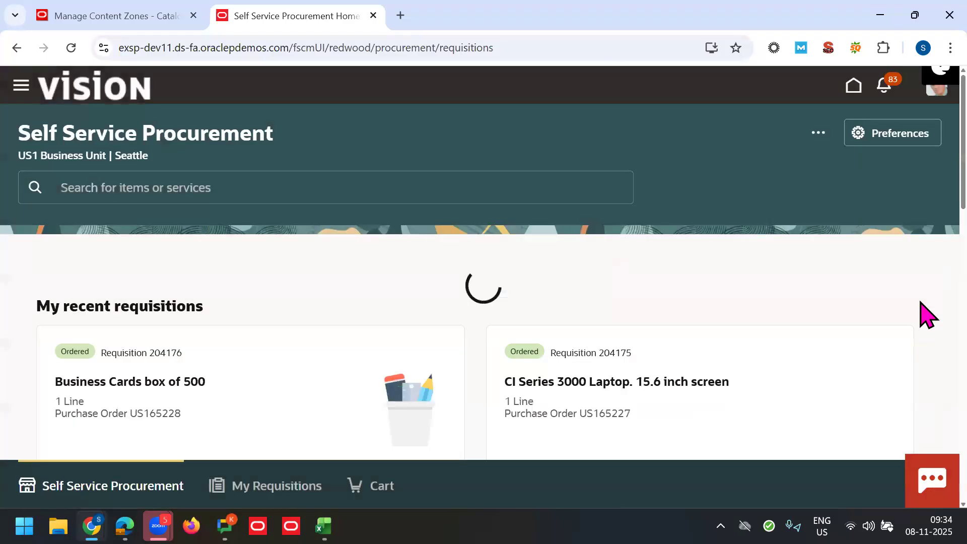
Step: Open the 70K Trainings category and add an item to the 70 Cart list
scroll(926, 179, "down", 15)
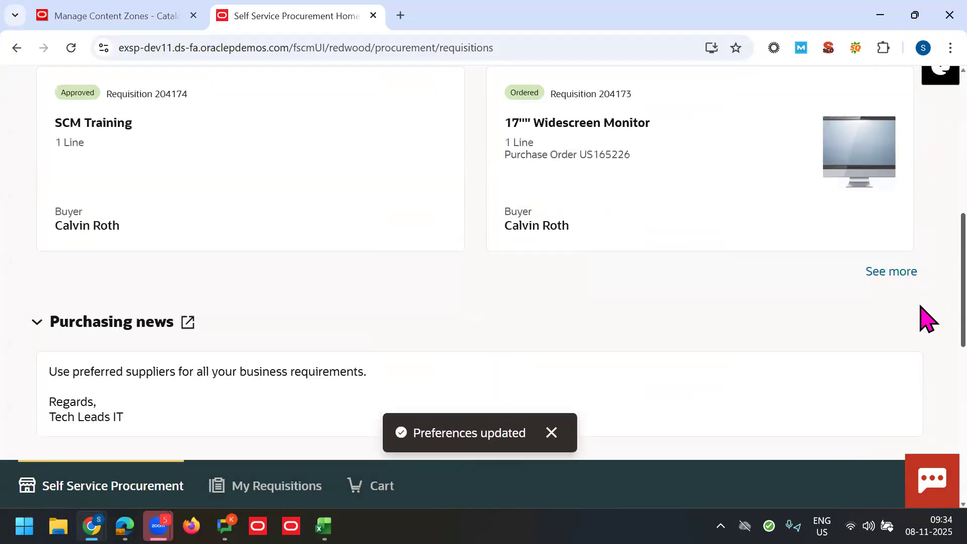
scroll(927, 380, "down", 2)
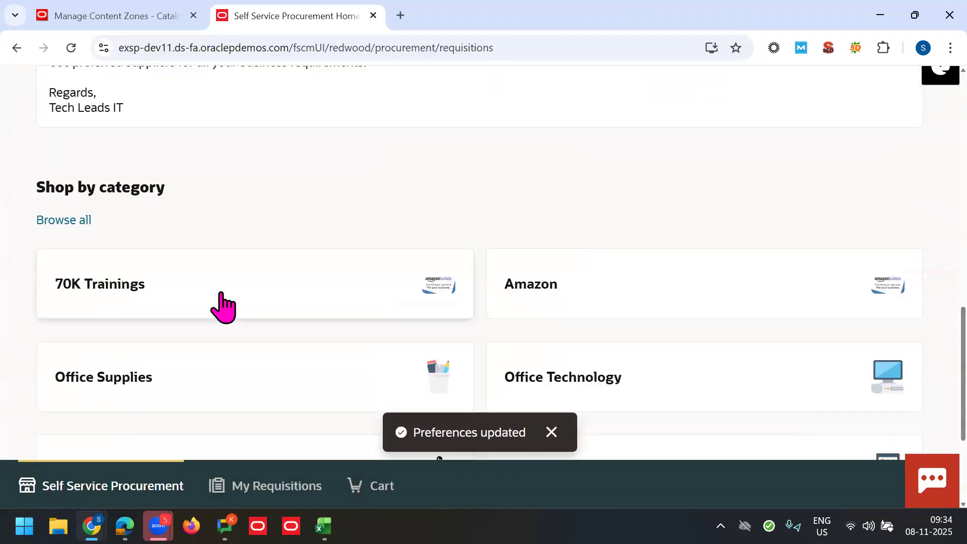
left_click(819, 252)
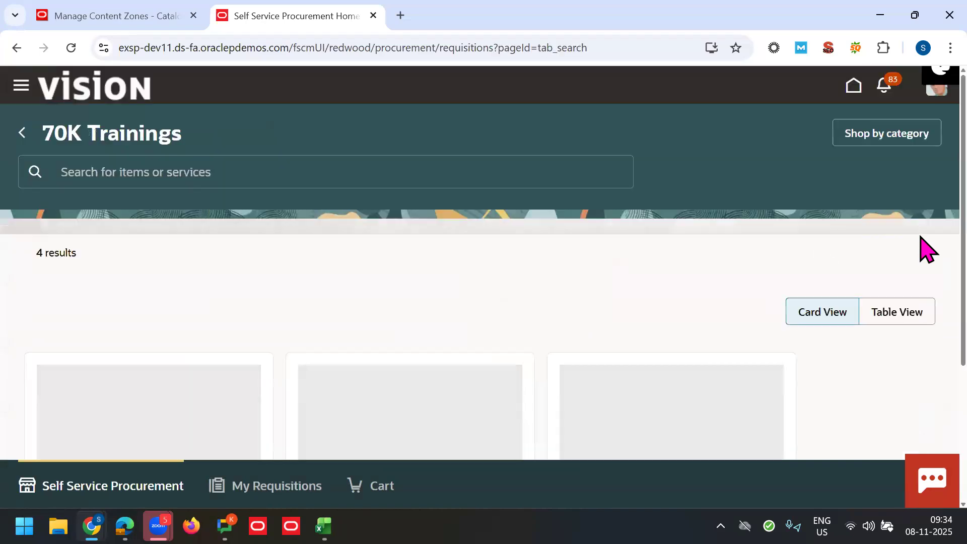
scroll(927, 282, "down", 3)
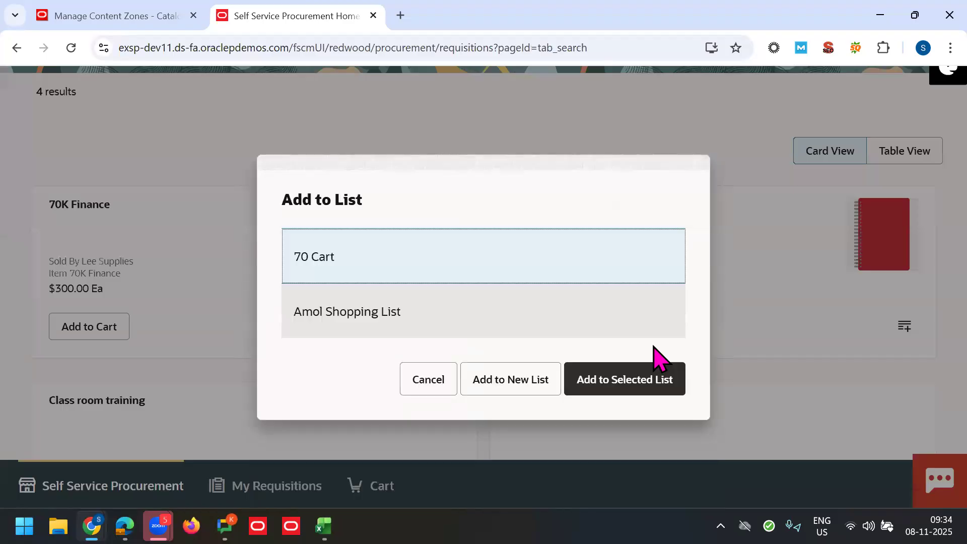
left_click(600, 385)
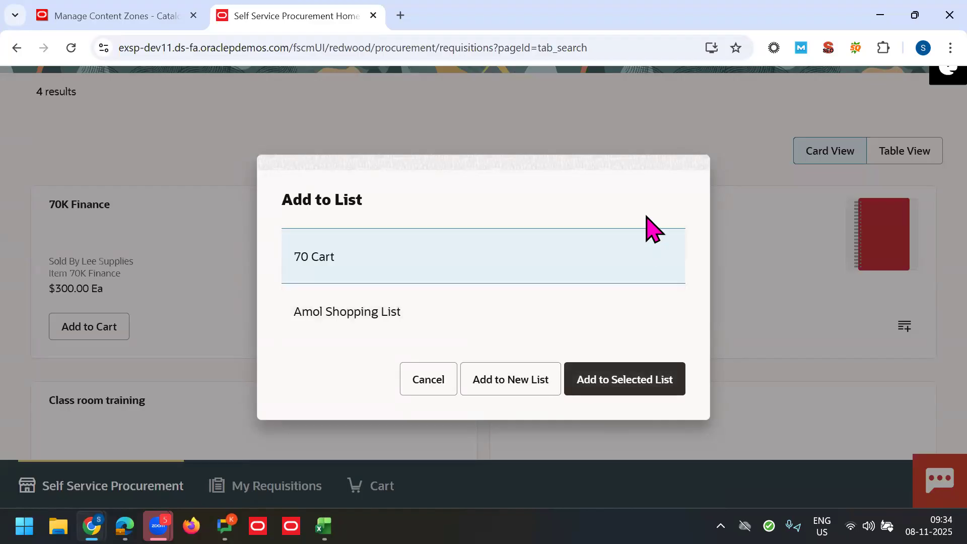
left_click(615, 375)
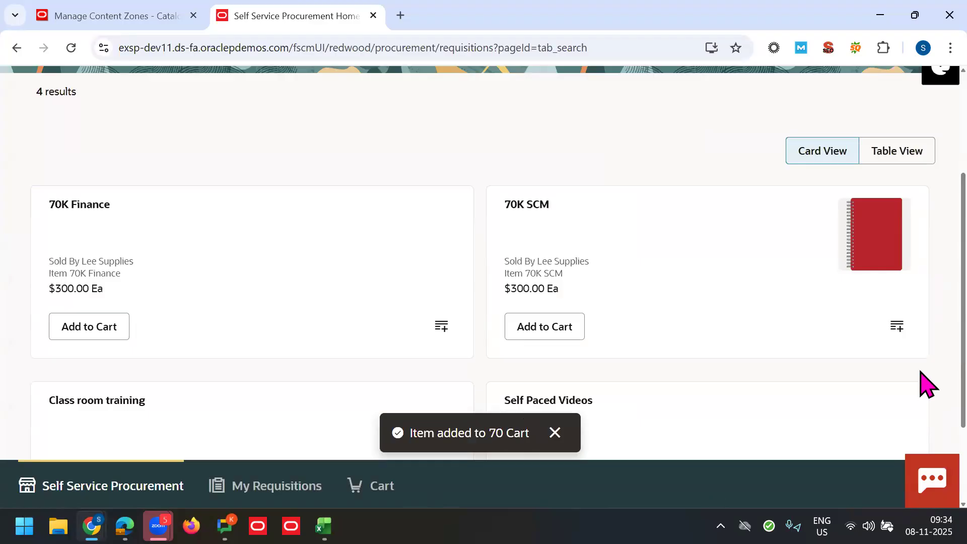
Step: Check the shopping cart, then return to the Self Service Procurement home
scroll(927, 362, "up", 2)
scroll(519, 428, "down", 3)
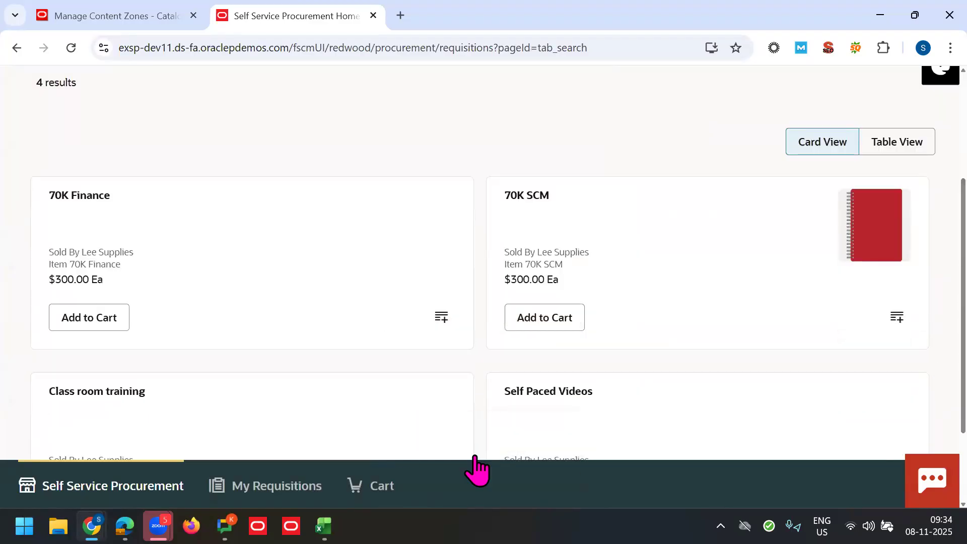
left_click(382, 486)
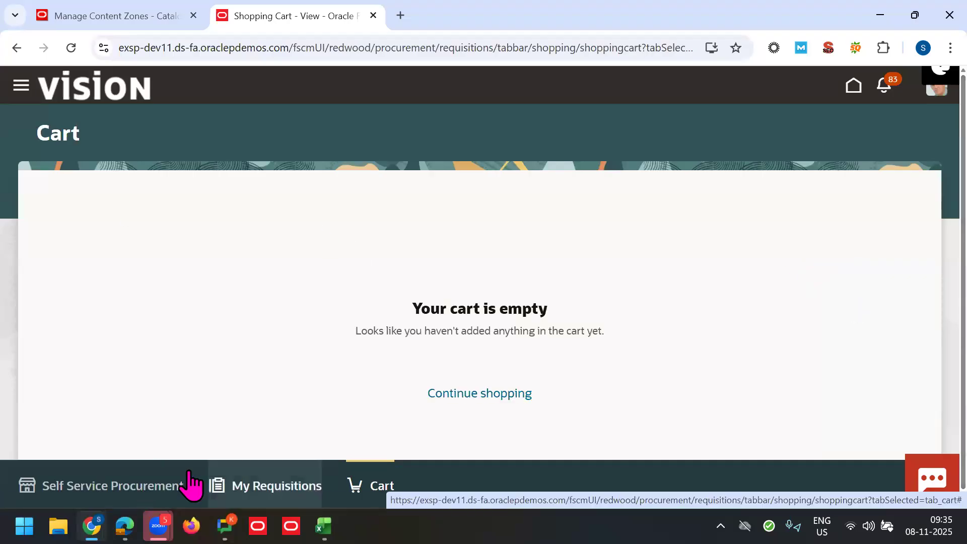
left_click(147, 498)
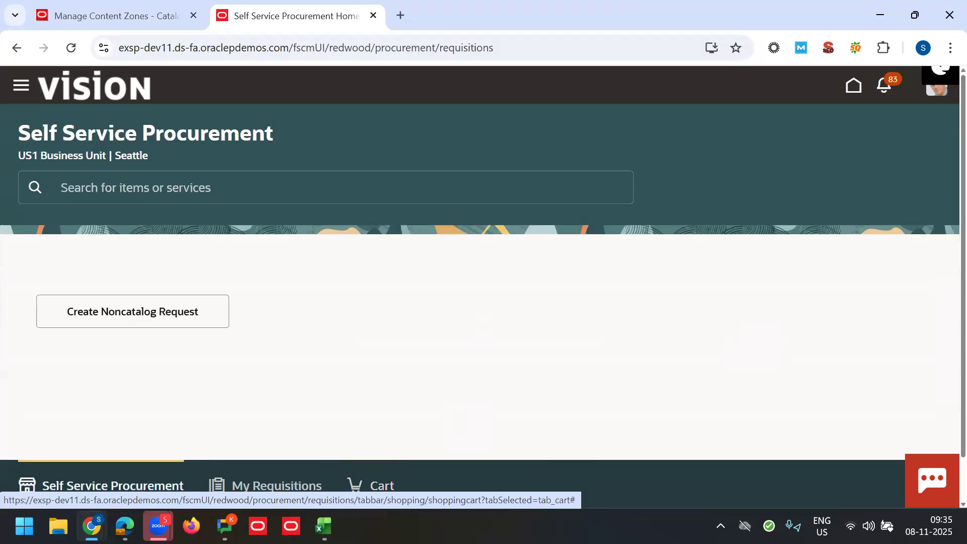
Step: In the Excel notes workbook, finish the Content Zone step entry and move below the steps
left_click(323, 525)
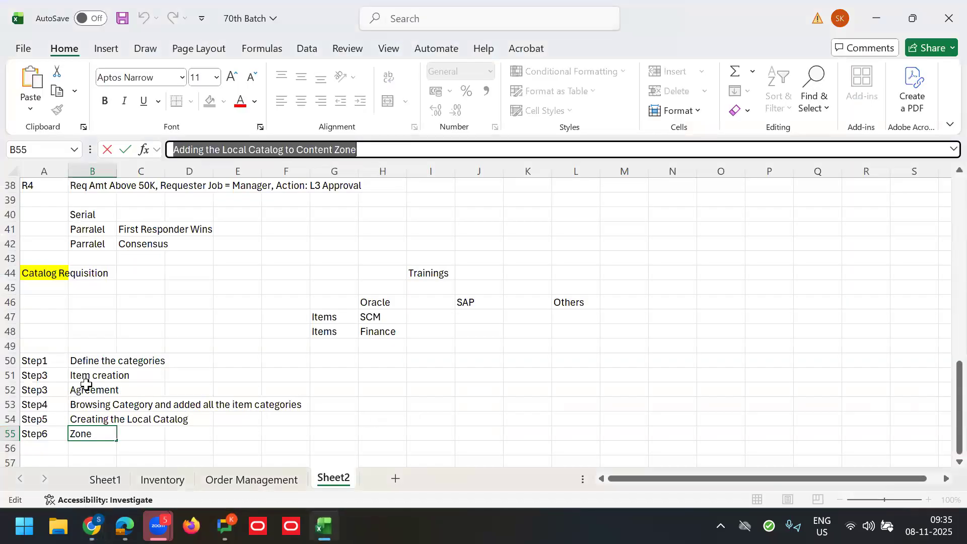
left_click(42, 358)
key("Down")
key("Down")
key("Down")
key("Down")
key("Down")
key("Down")
key("Down")
key("Down")
key("Down")
key("Down")
key("Down")
key("Down")
key("Down")
key("Down")
key("Down")
key("Down")
key("Down")
key("Down")
key("Down")
Step: Enter the 'Topic Covered' heading in A58 and topic 1, Purchasing News, in row 60
left_click(66, 285)
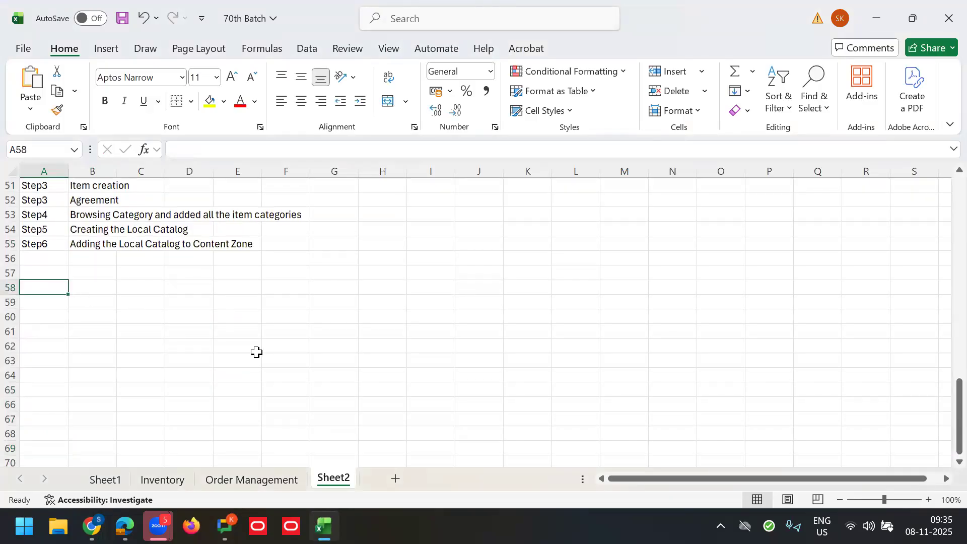
type("Topi")
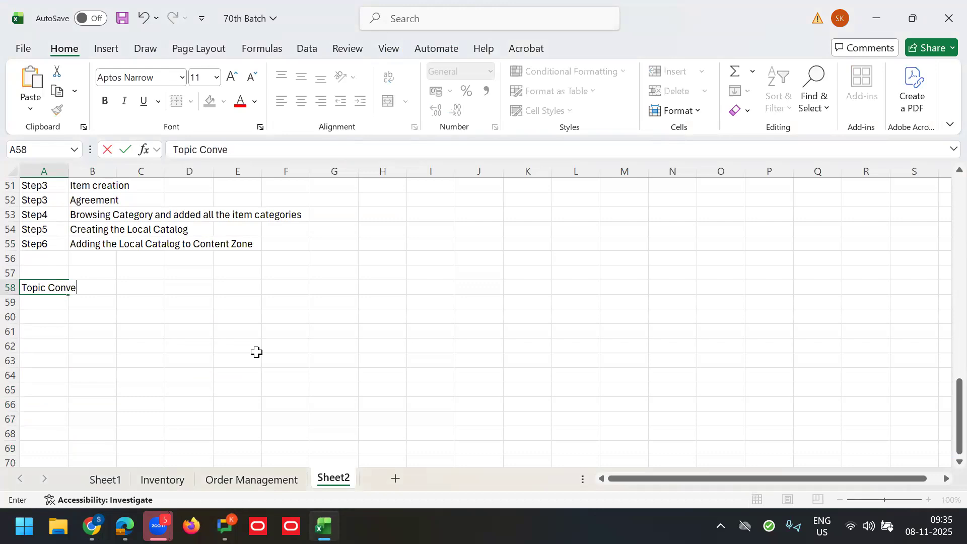
type("c Covered")
key("Tab")
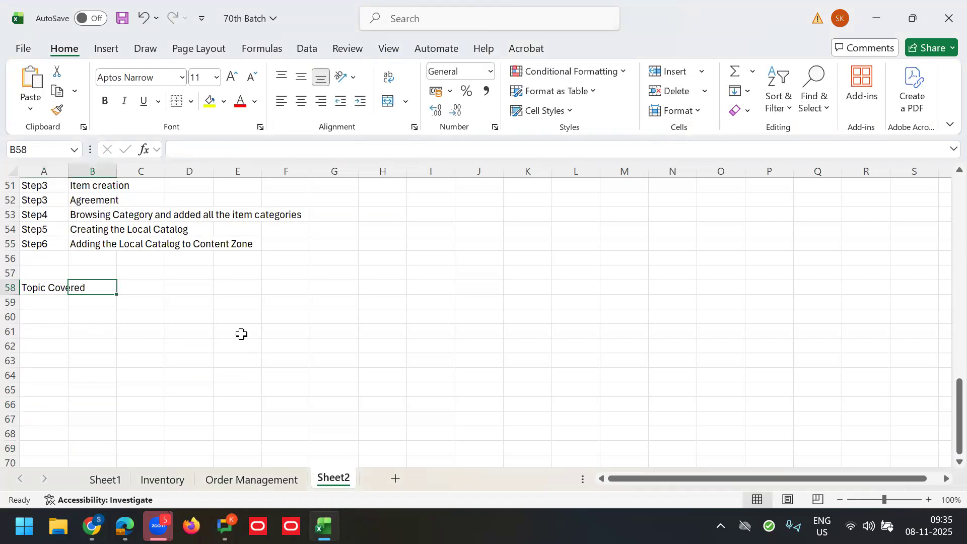
left_click(52, 319)
key("Tab")
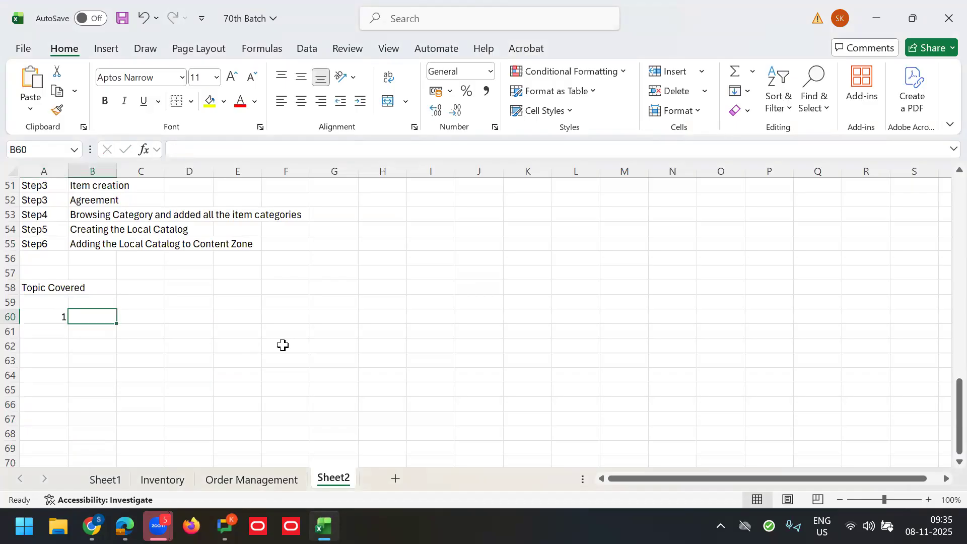
type("Pur")
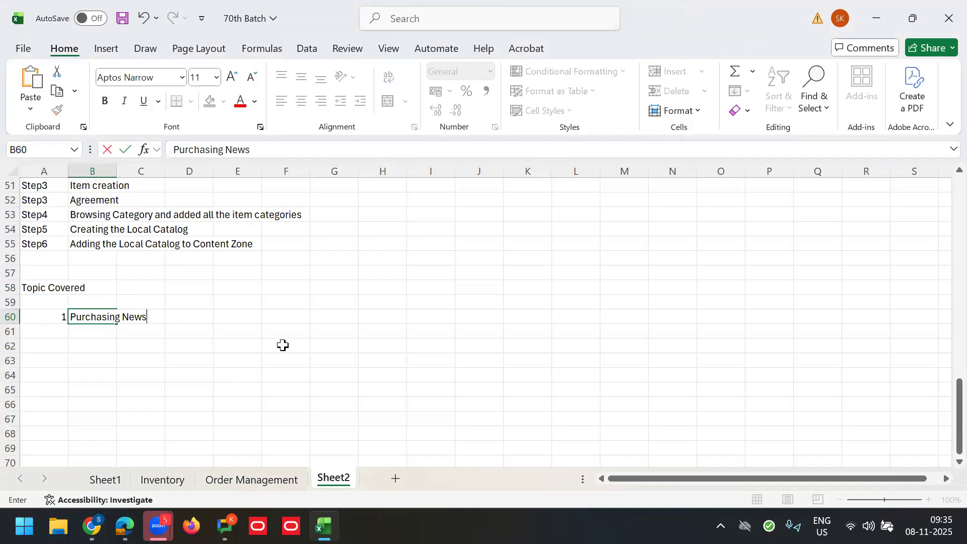
type("chasing News")
key("Return")
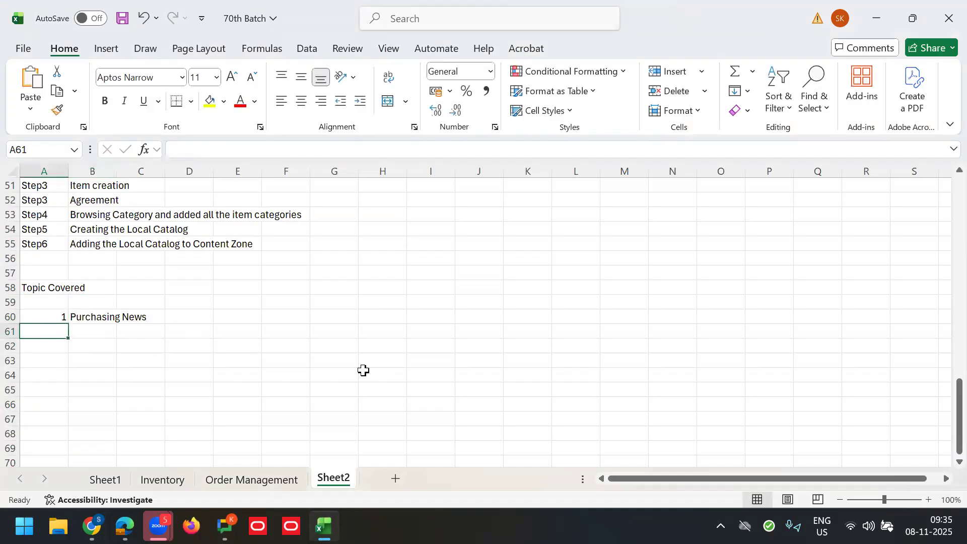
Step: Add topic 2, 'Smart Forms & Information Template Context DFF', in row 61
type("2")
key("Tab")
type("Smart")
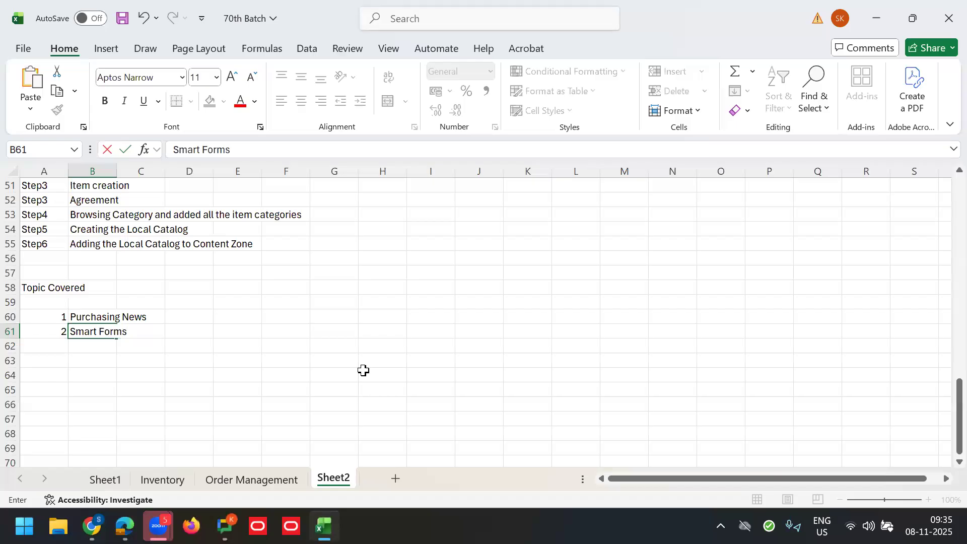
type("information T")
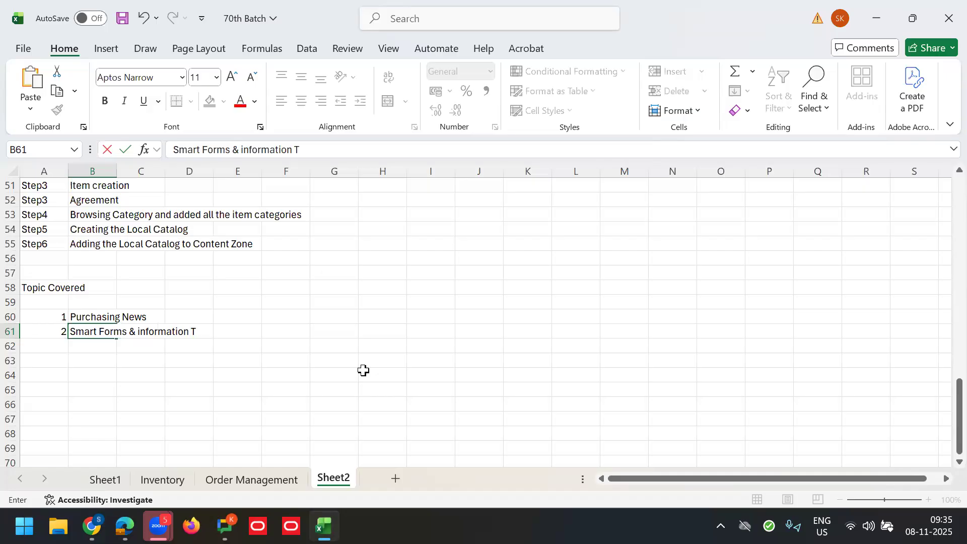
type("emplate Cont")
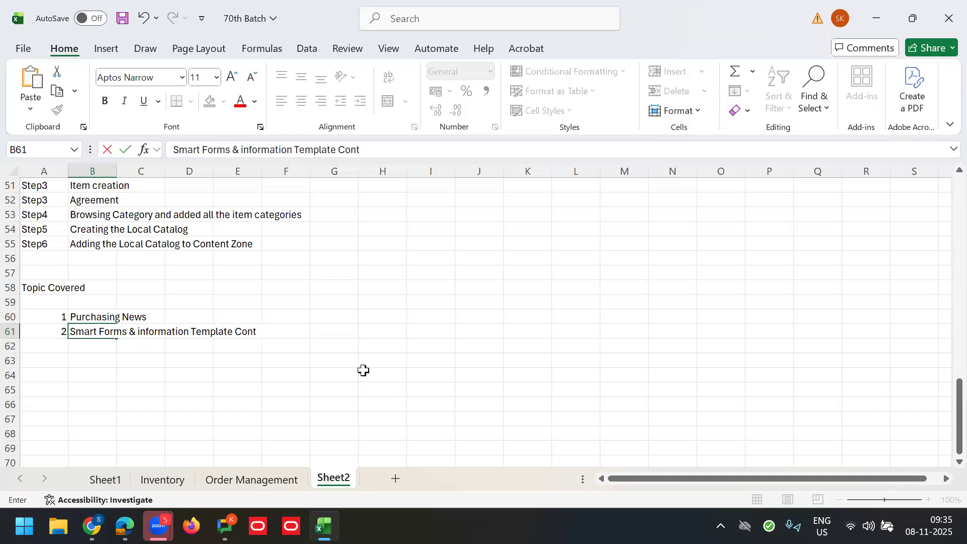
type("ext DFF")
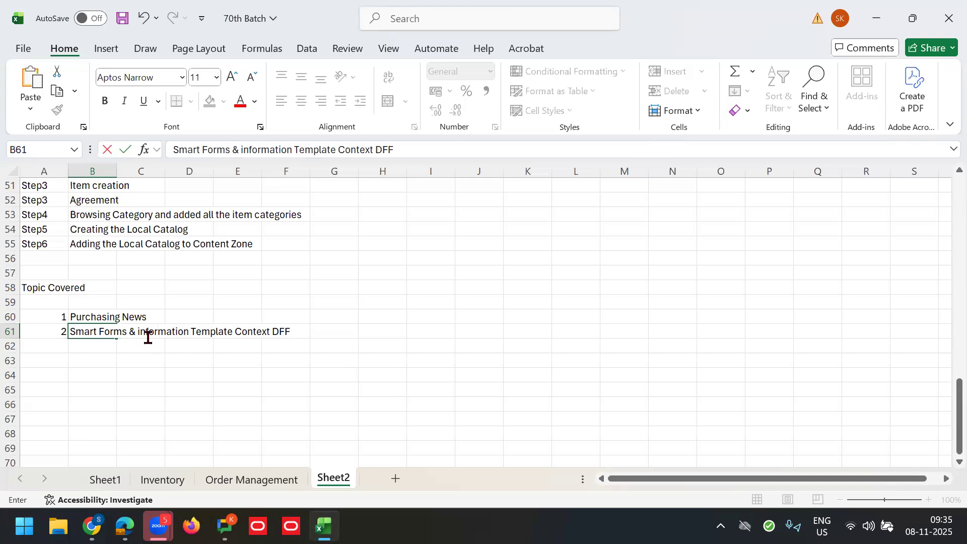
left_click(242, 150)
type("I")
key("Delete")
Step: Add topic 3, Roles, in row 62
left_click(47, 350)
type("3")
key("Tab")
type("Rolkes")
key("BackSpace")
key("BackSpace")
key("BackSpace")
key("BackSpace")
type("les")
key("Tab")
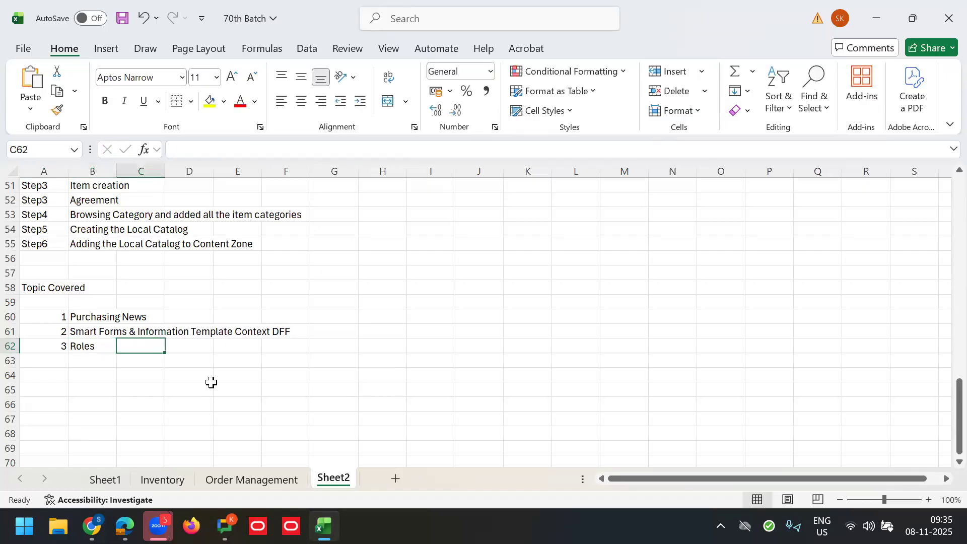
Step: Enter 'Procurement Requester, Procurement Preparer, Advanced Procurement Requester, Procurement Catalog Administrator' in C62
left_click(263, 149)
type("Proicu")
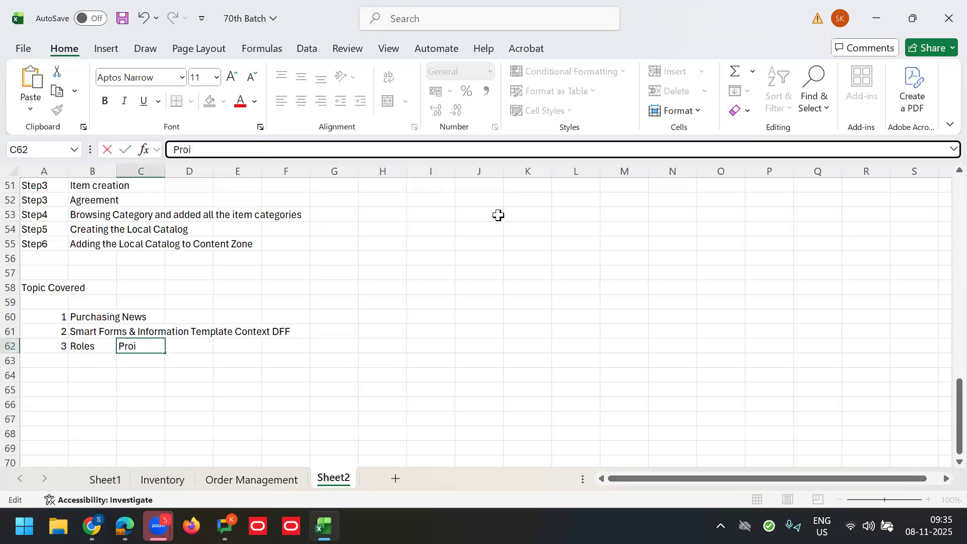
key("BackSpace")
key("BackSpace")
key("BackSpace")
type("curmenet R")
key("BackSpace")
key("BackSpace")
key("BackSpace")
key("BackSpace")
key("BackSpace")
key("BackSpace")
key("BackSpace")
key("BackSpace")
type("rement REq")
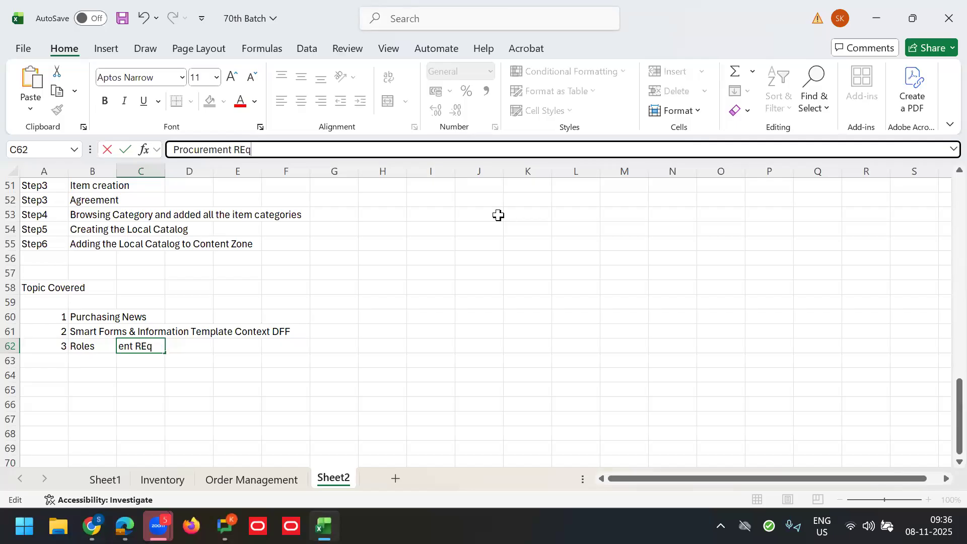
key("BackSpace")
key("BackSpace")
type("equester")
key("BackSpace")
type(", Procu")
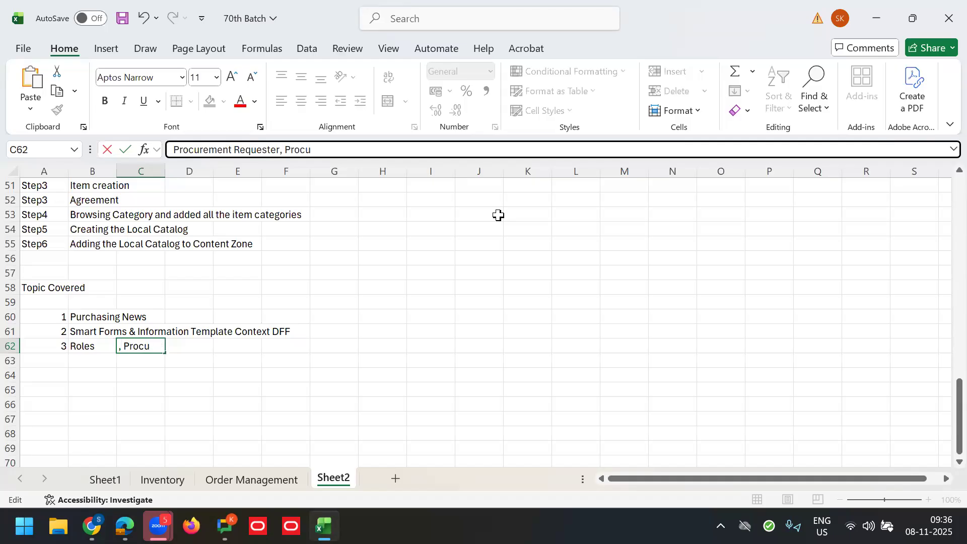
type("rement Prepa")
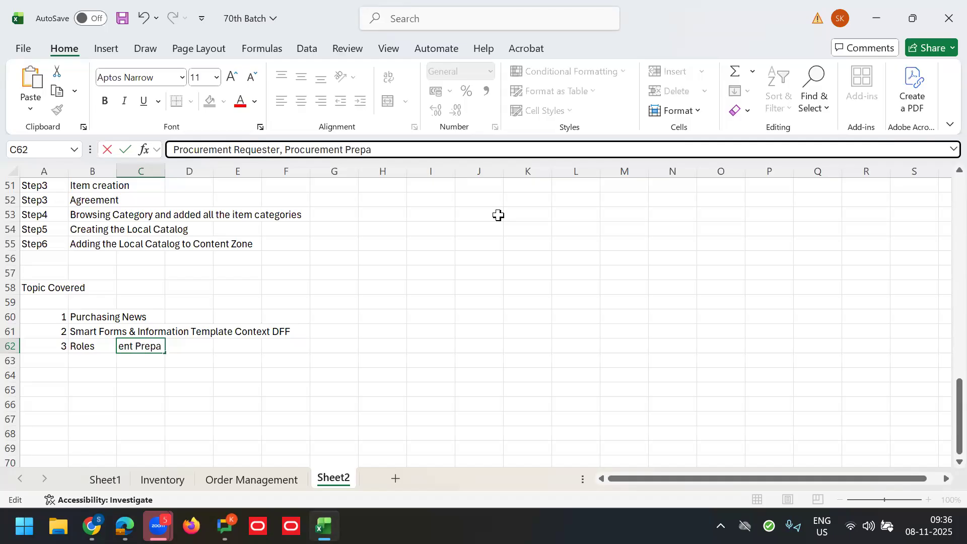
type("rer, Advanced Procuremen")
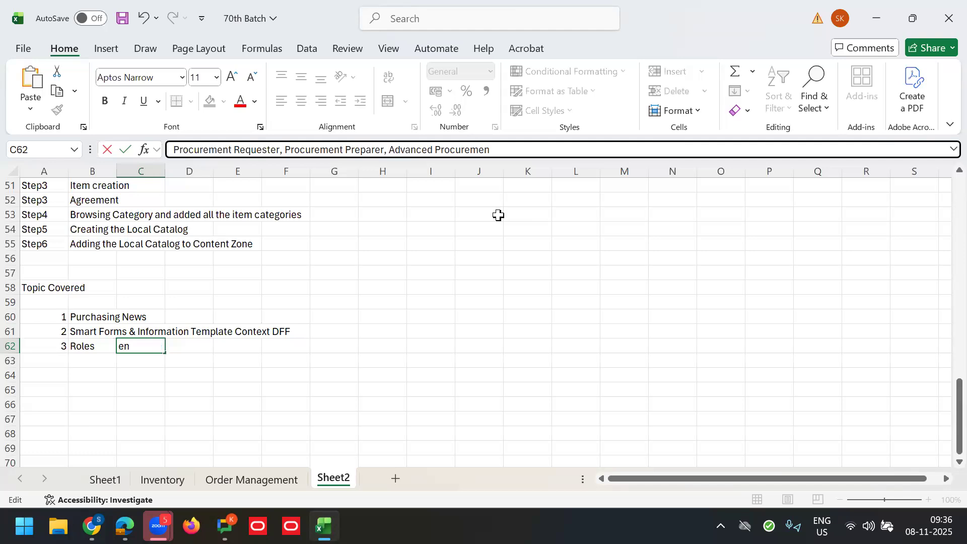
type("t Requester, Procuremen")
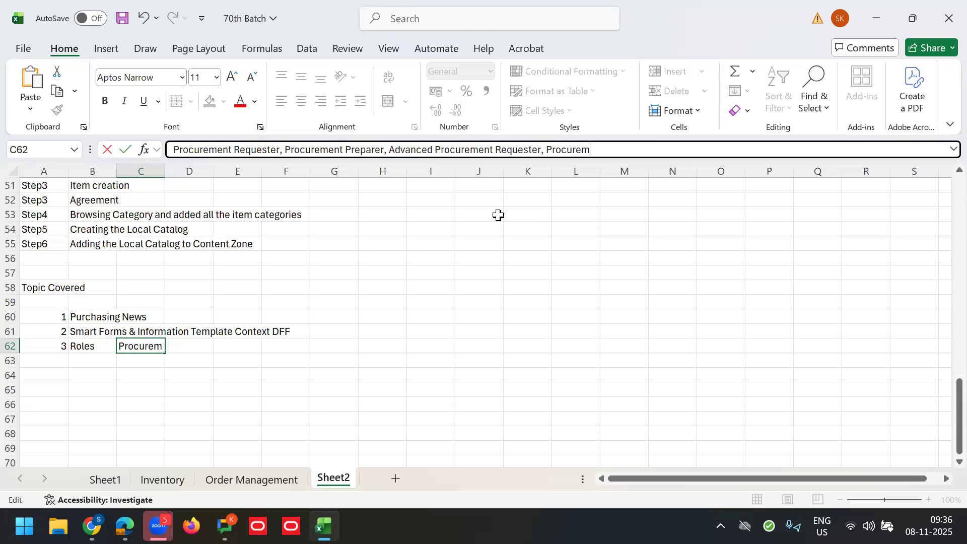
type("t Cat")
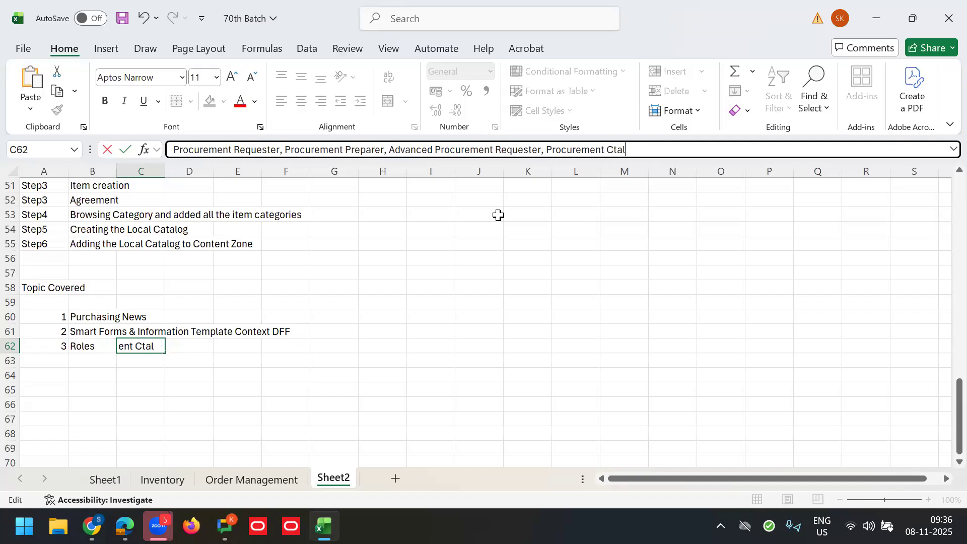
key("BackSpace")
key("BackSpace")
type("atalog Admini")
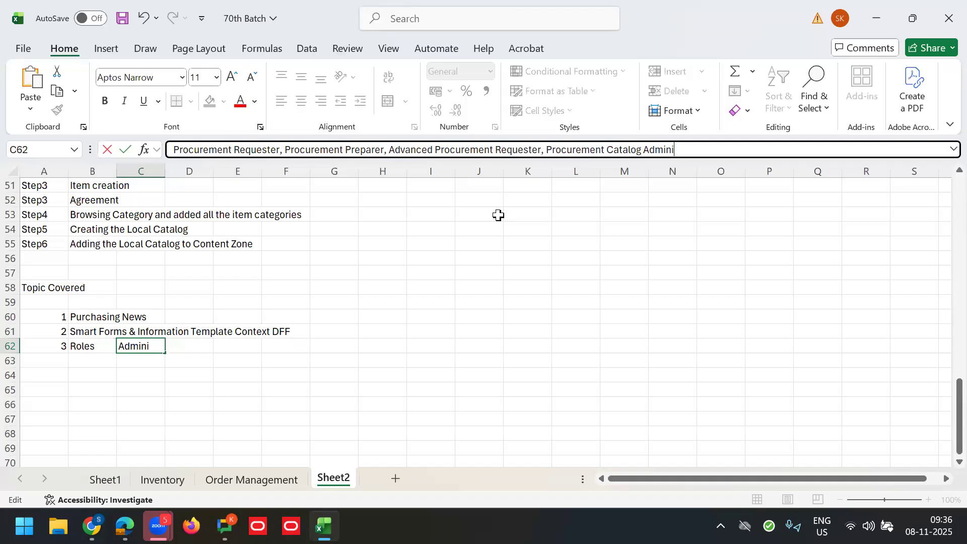
type("startor")
key("BackSpace")
key("BackSpace")
key("BackSpace")
key("BackSpace")
key("BackSpace")
type("rator")
key("Tab")
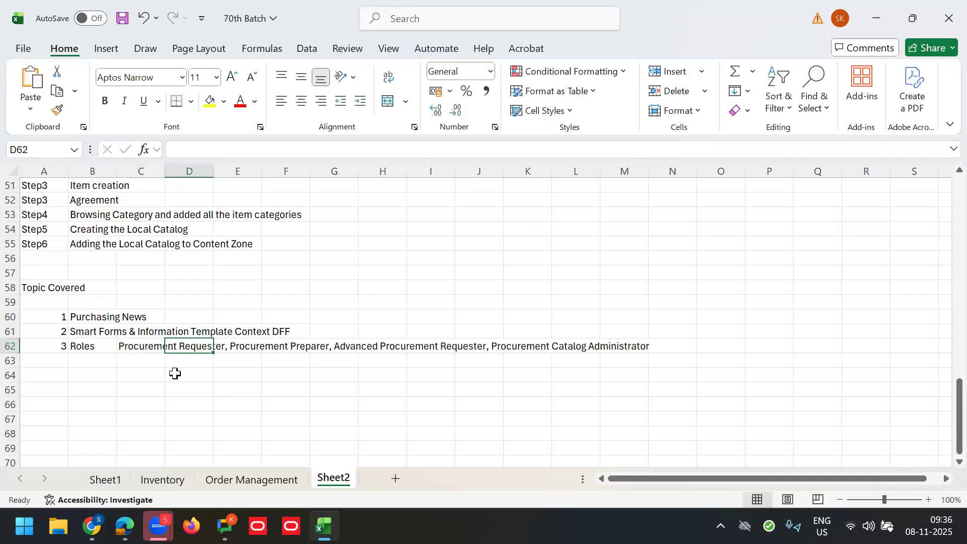
Step: Number the next topic row 4 in A63
key("Return")
type("4")
key("Tab")
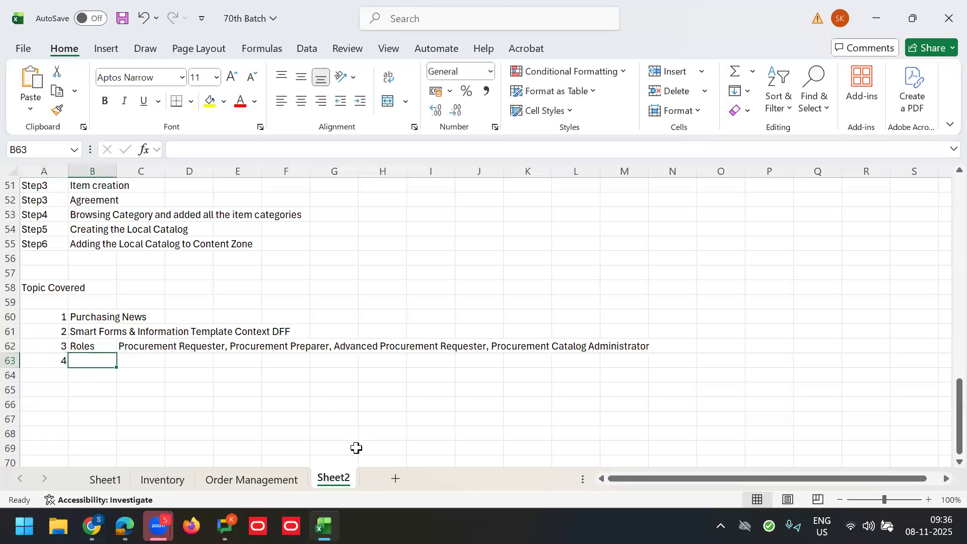
Step: Enter 'Local Catalog' as the fourth topic in B63
type("How to crea")
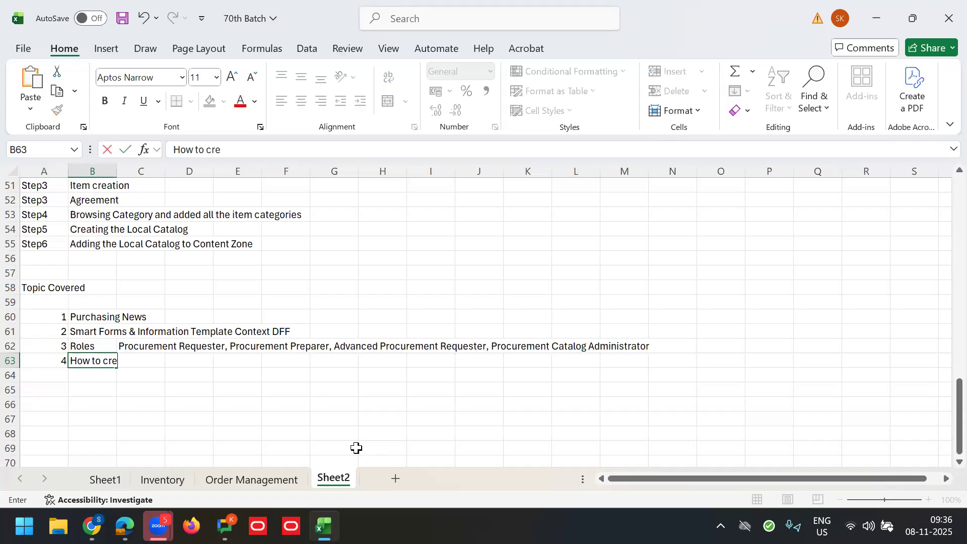
key("BackSpace")
key("BackSpace")
key("BackSpace")
key("BackSpace")
key("BackSpace")
key("BackSpace")
key("BackSpace")
key("BackSpace")
key("BackSpace")
key("BackSpace")
key("BackSpace")
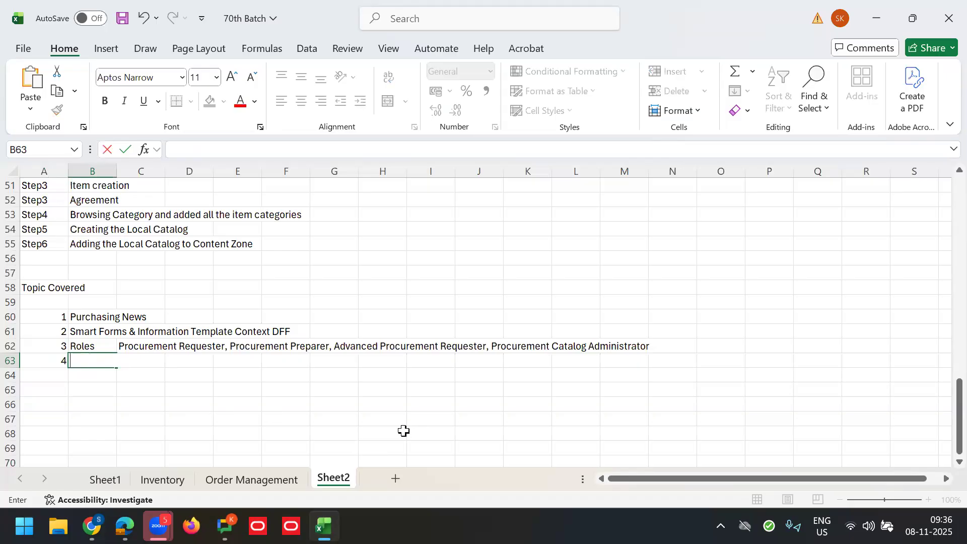
key("Tab")
key("Left")
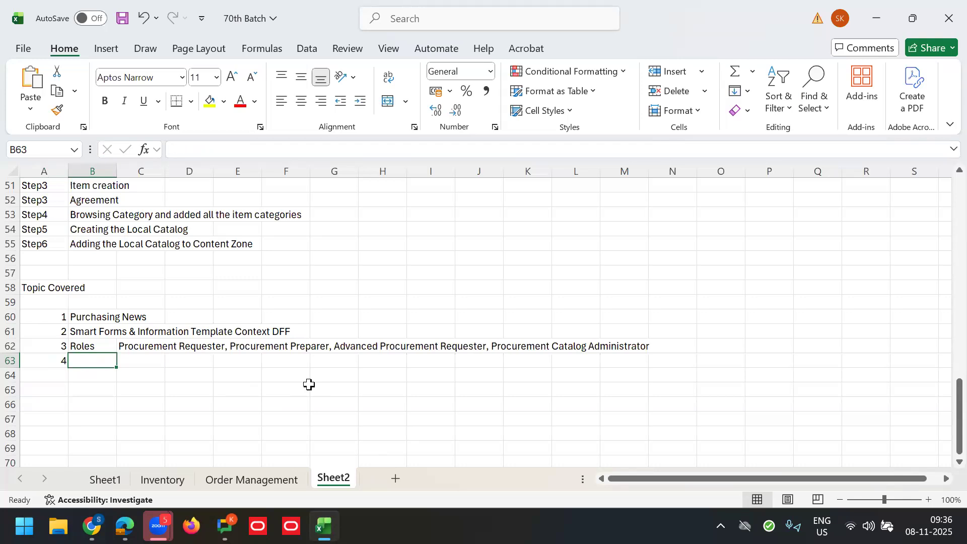
type("Local Catalog")
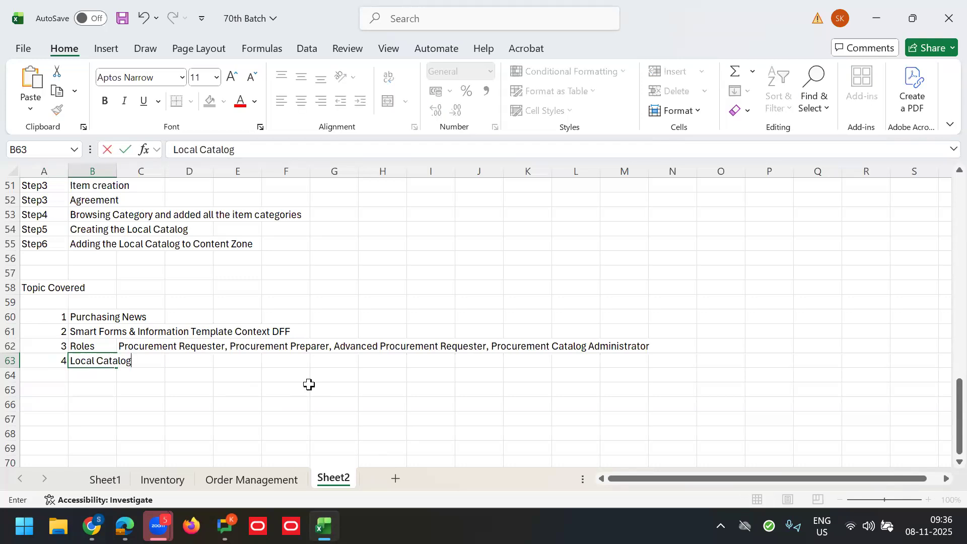
key("Tab")
Step: Select the four-topic list A60:C63, then move back up toward row 44
left_click_drag(53, 316, 143, 361)
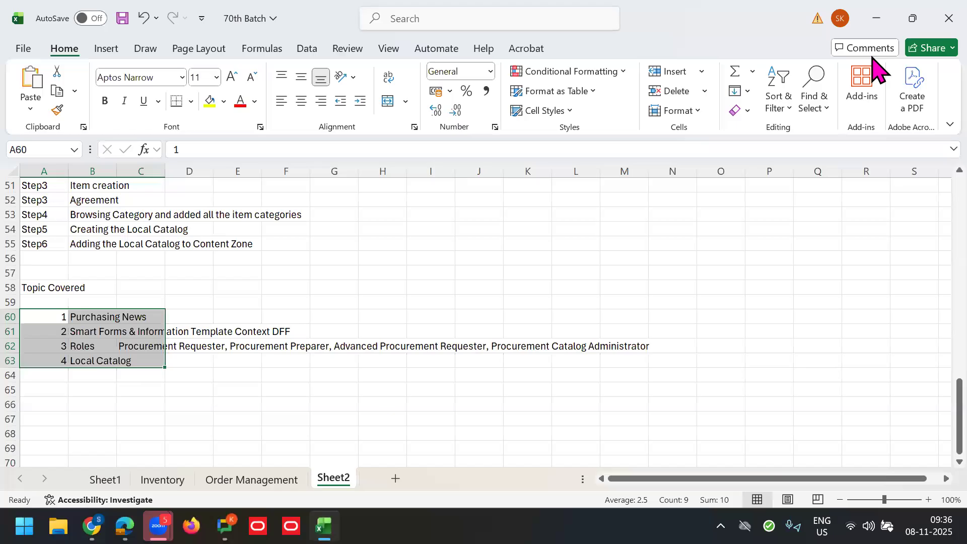
left_click(557, 265)
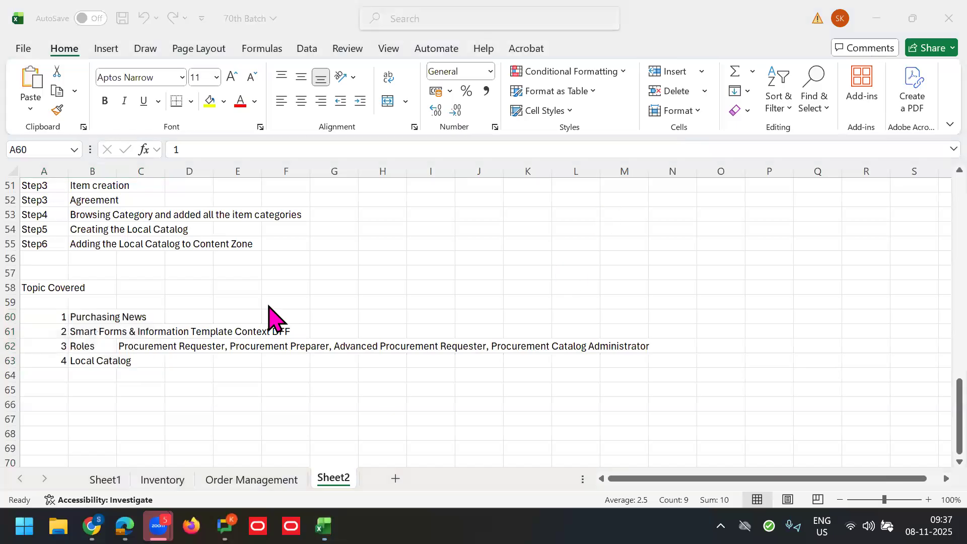
left_click(351, 370)
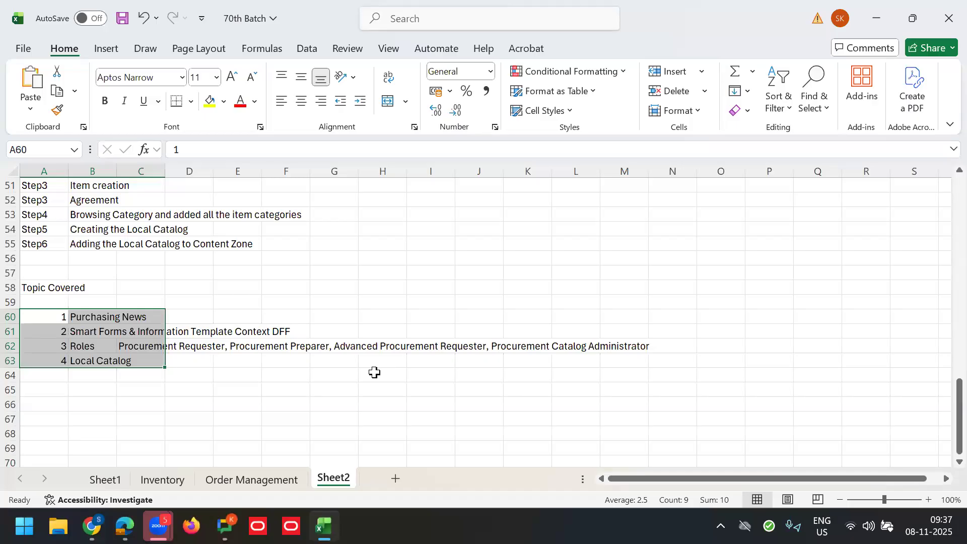
left_click(130, 269)
left_click(130, 266)
key("Up")
key("Up")
key("Up")
key("Up")
key("Up")
key("Up")
key("Up")
key("Up")
key("Up")
key("Up")
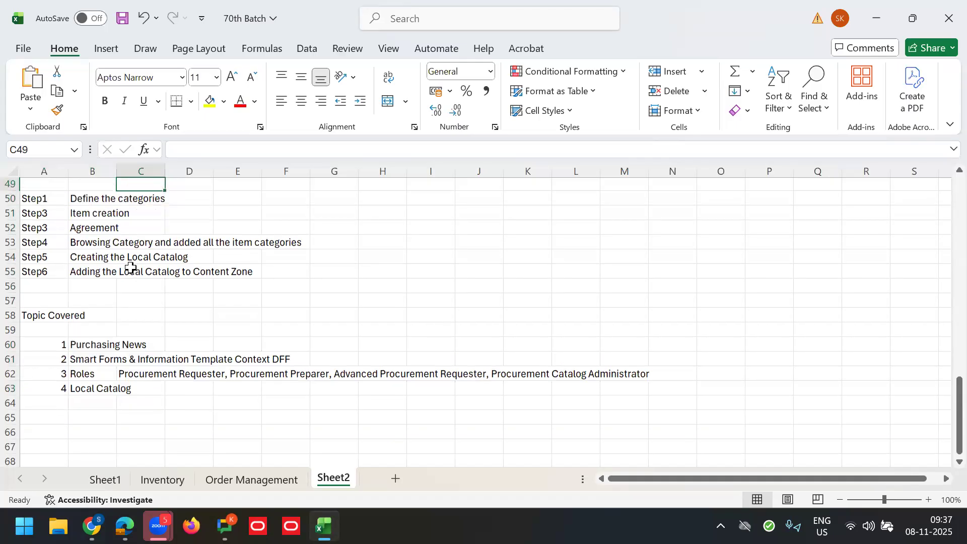
Step: Apply All Borders to the Trainings table G44:L48
key("Up")
key("Up")
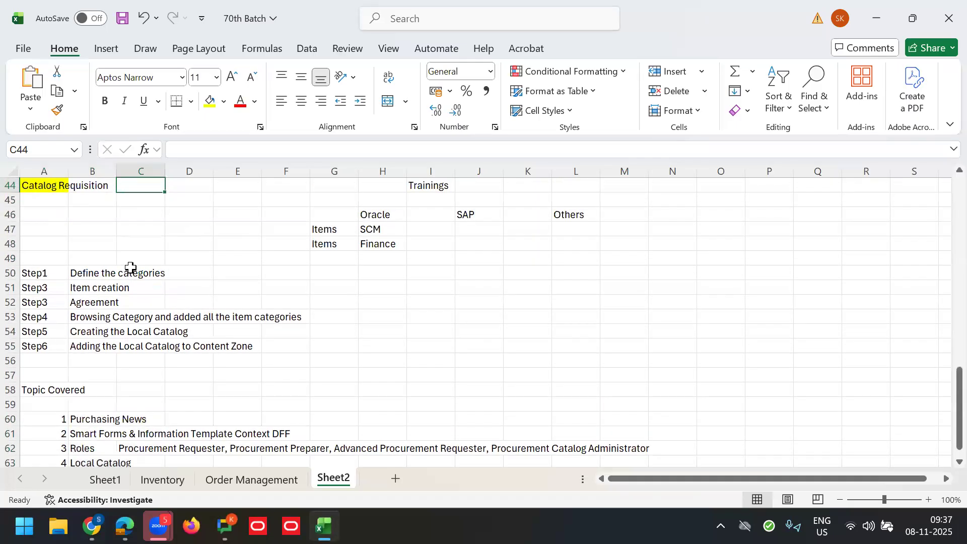
left_click_drag(353, 191, 563, 246)
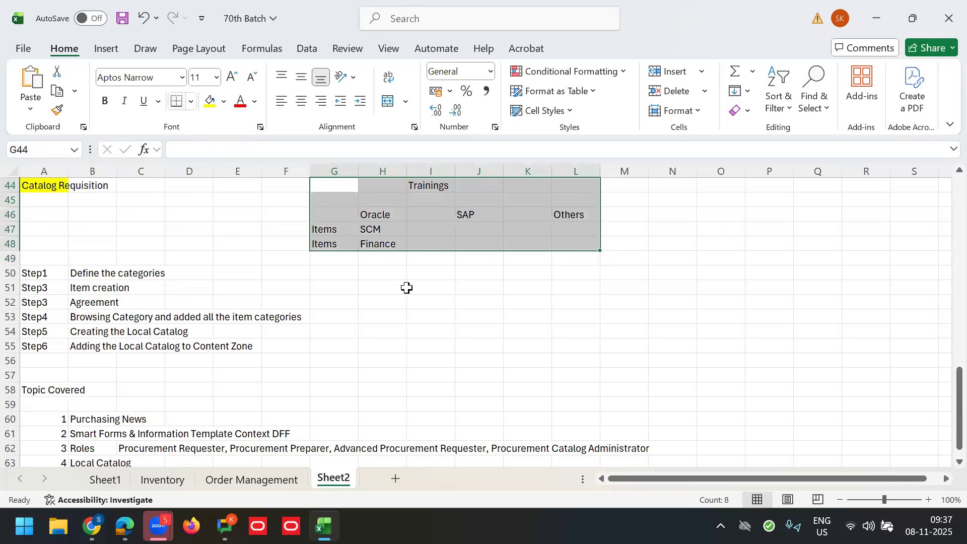
left_click(191, 101)
left_click(212, 257)
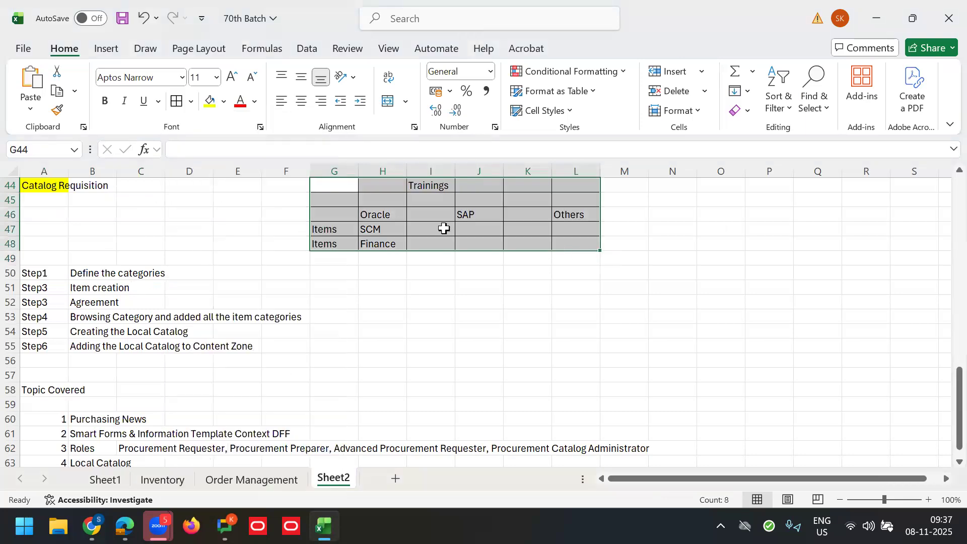
left_click(429, 189)
left_click_drag(332, 185, 561, 216)
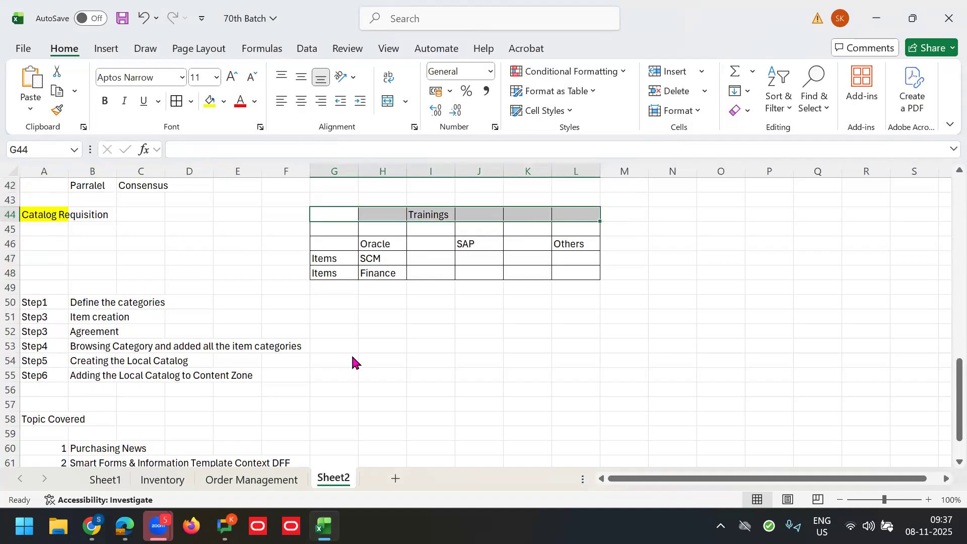
left_click_drag(943, 394, 944, 394)
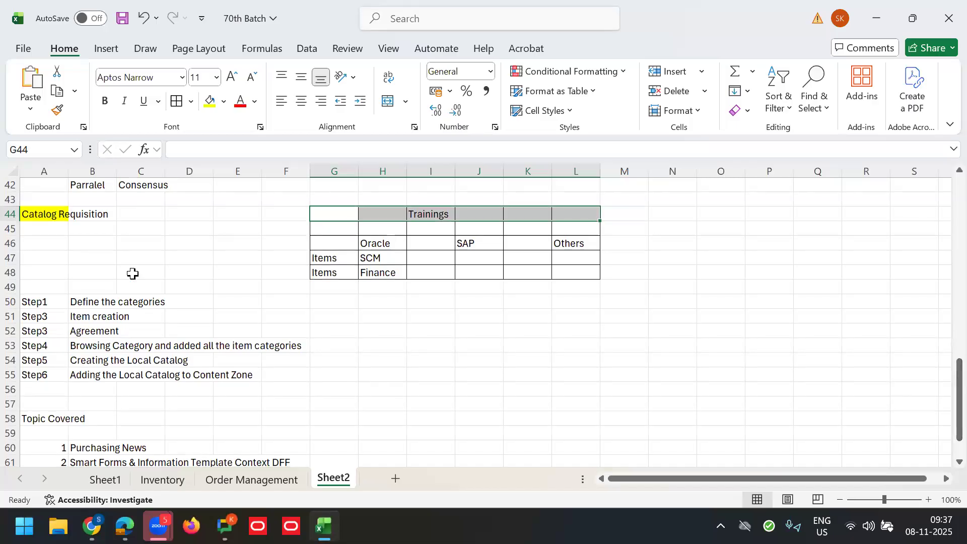
left_click(44, 215)
left_click(78, 275)
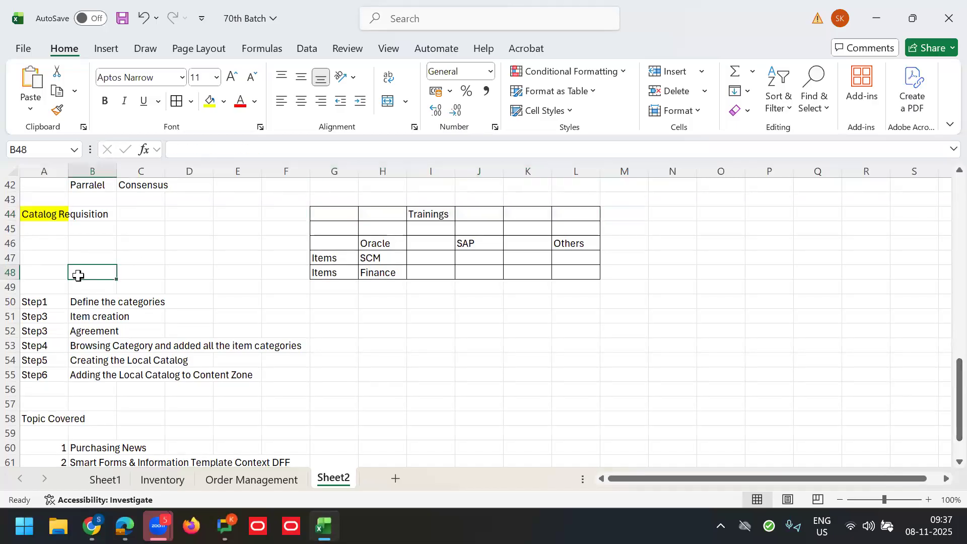
key("Down")
key("Down")
key("Down")
key("Down")
key("Down")
key("Down")
key("Down")
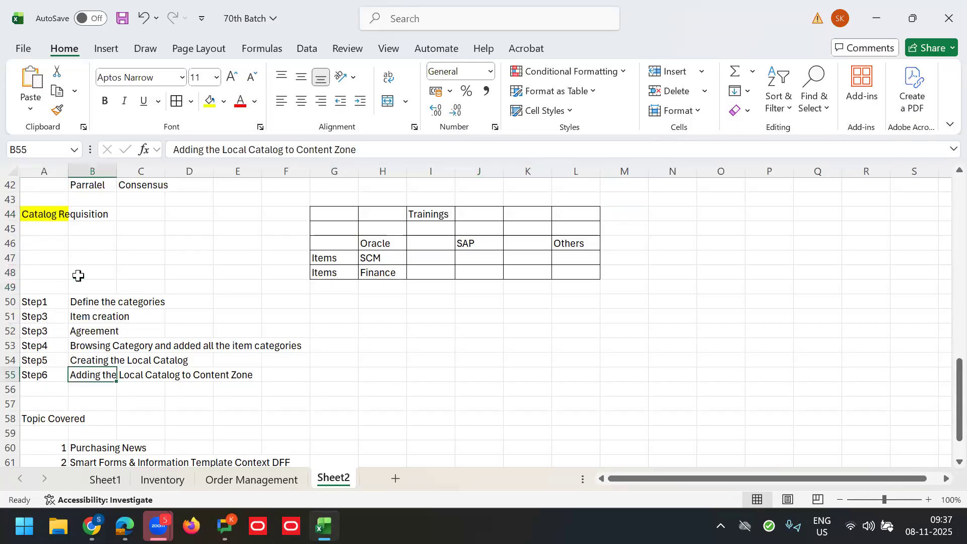
Step: Fill the Trainings, Oracle, SAP and Others headings light green and save the workbook
left_click(419, 216)
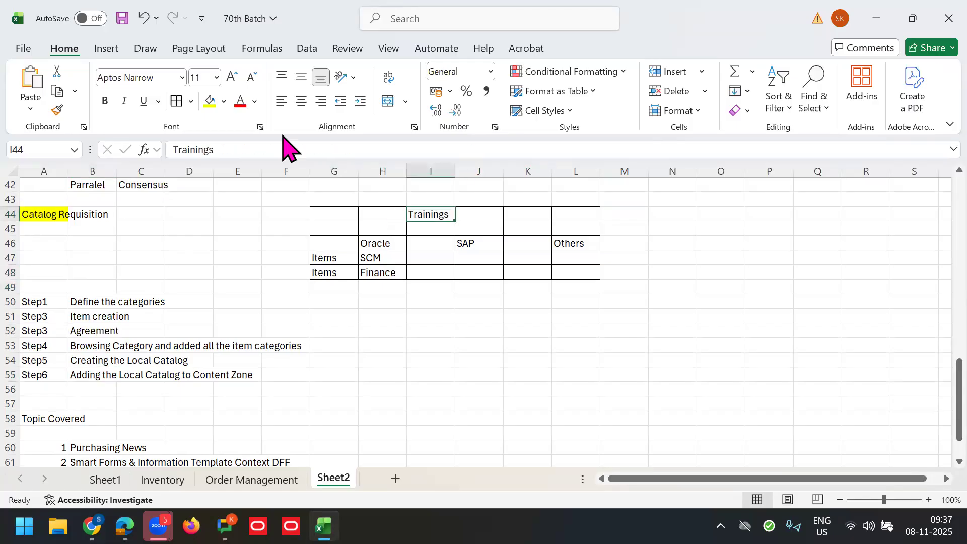
left_click(223, 101)
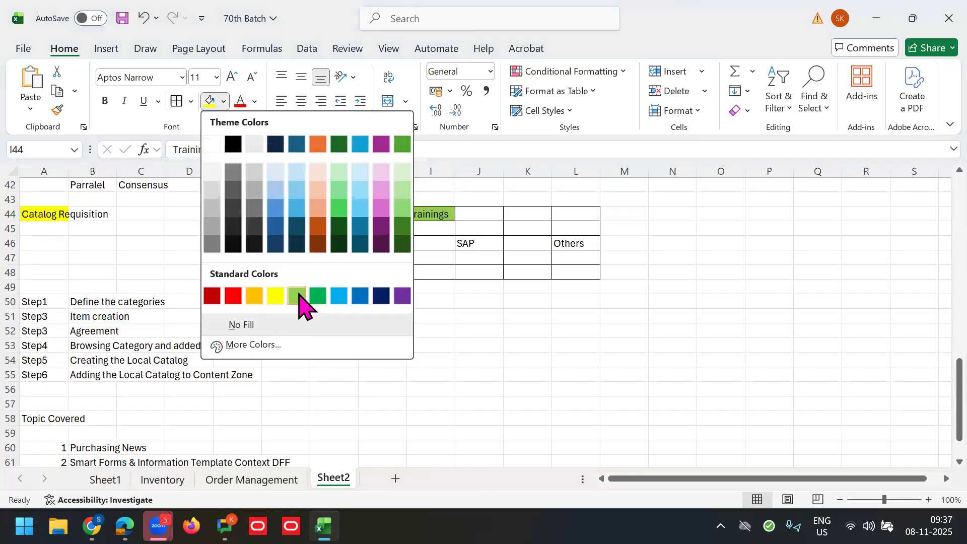
left_click(300, 294)
left_click(392, 242)
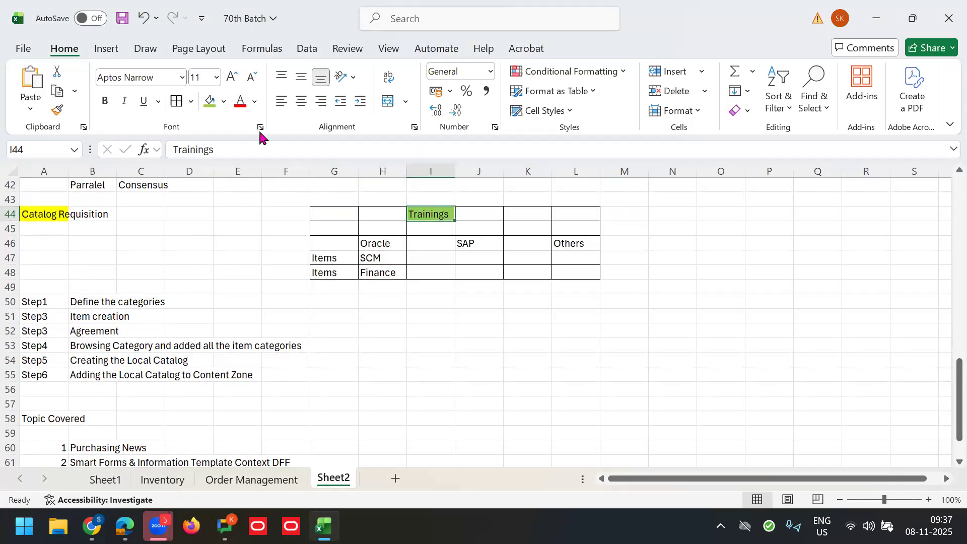
left_click(209, 101)
left_click(501, 243)
left_click(571, 244)
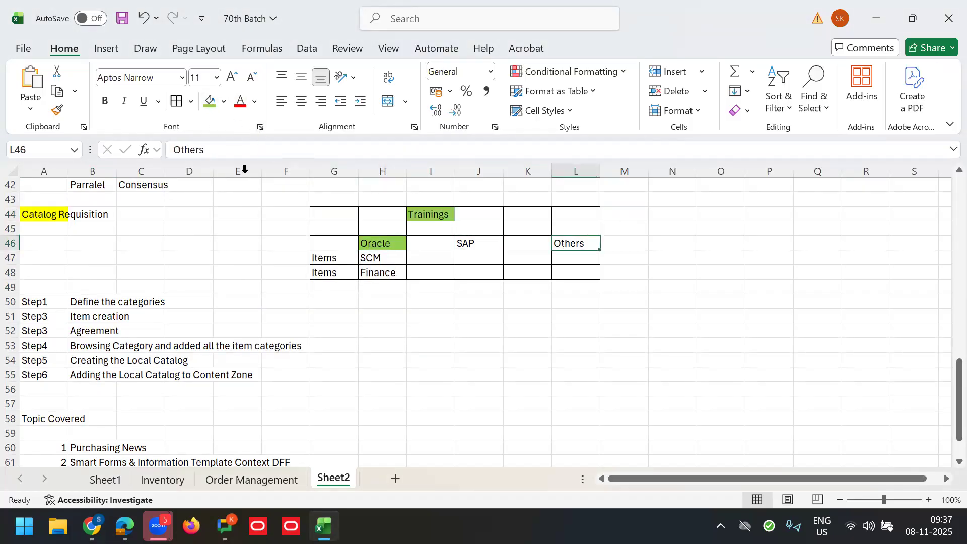
left_click(210, 101)
left_click(478, 244)
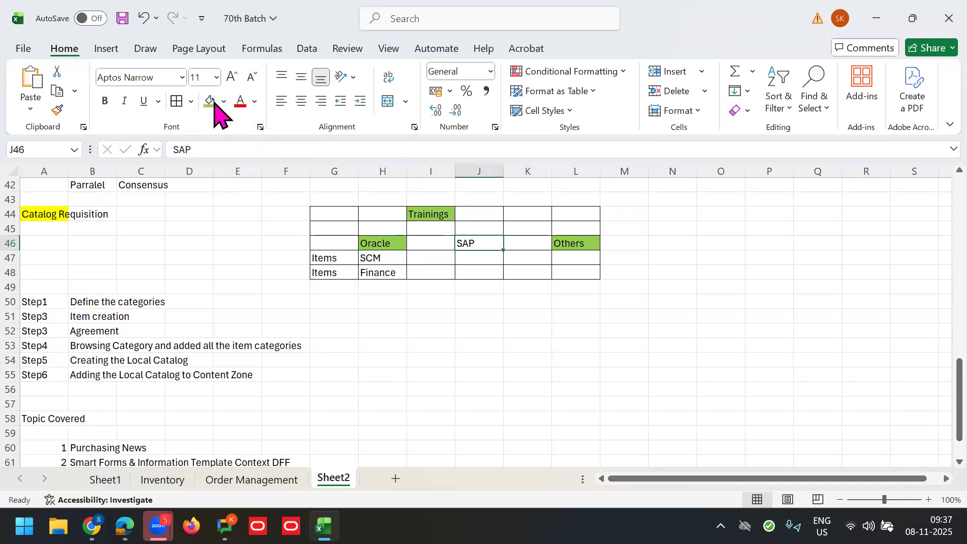
left_click(210, 101)
key("ctrl+s")
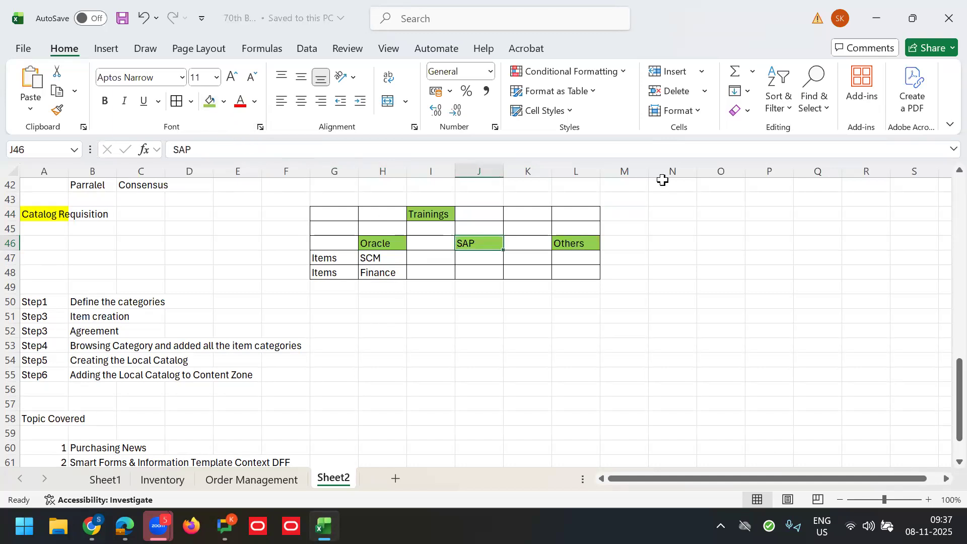